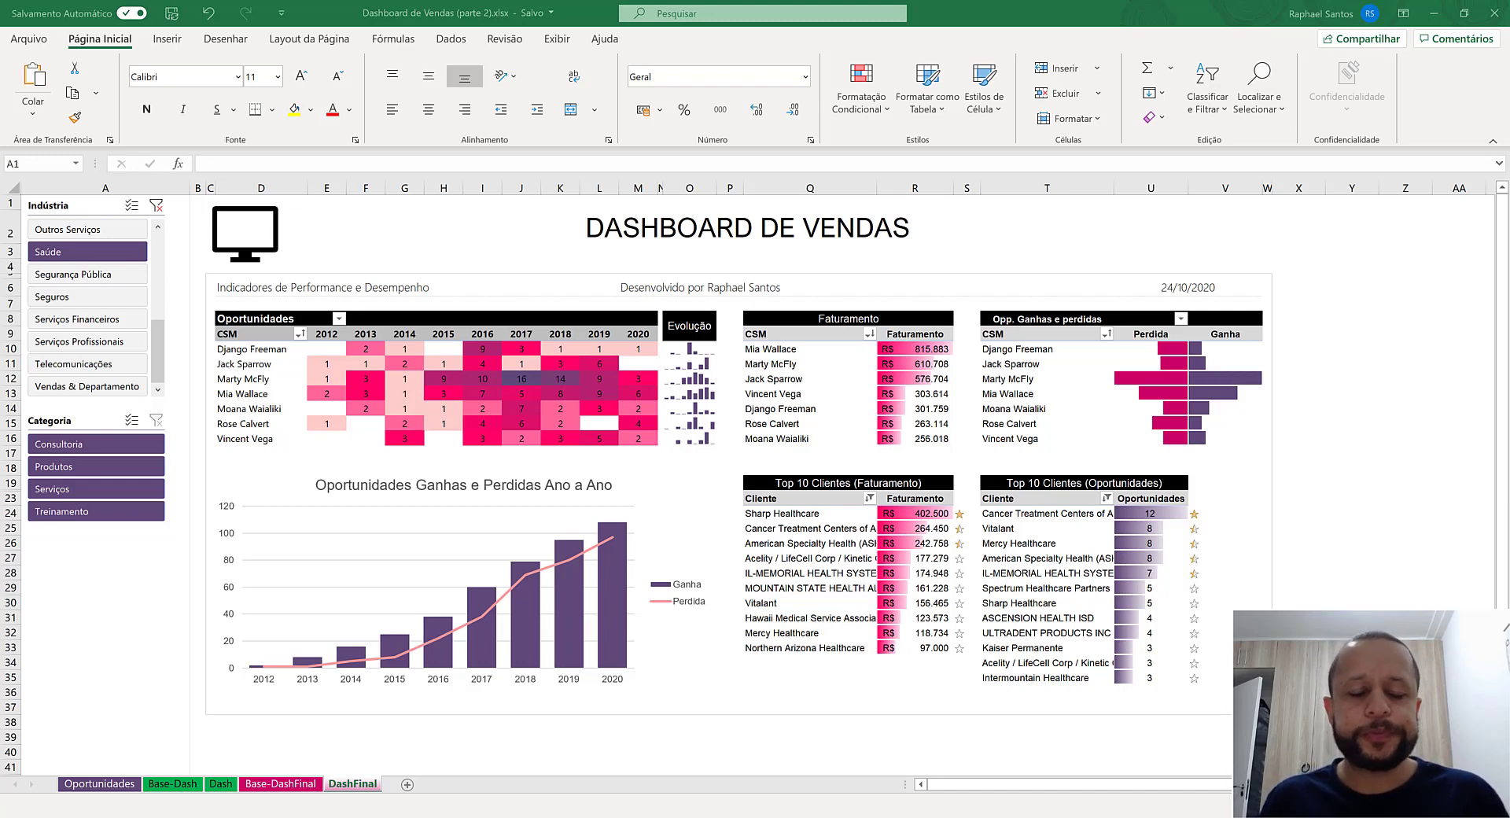
- Clear the Indústria slicer filter on the DashFinal dashboard
{"action": "left_click", "coordinate": [155, 205]}
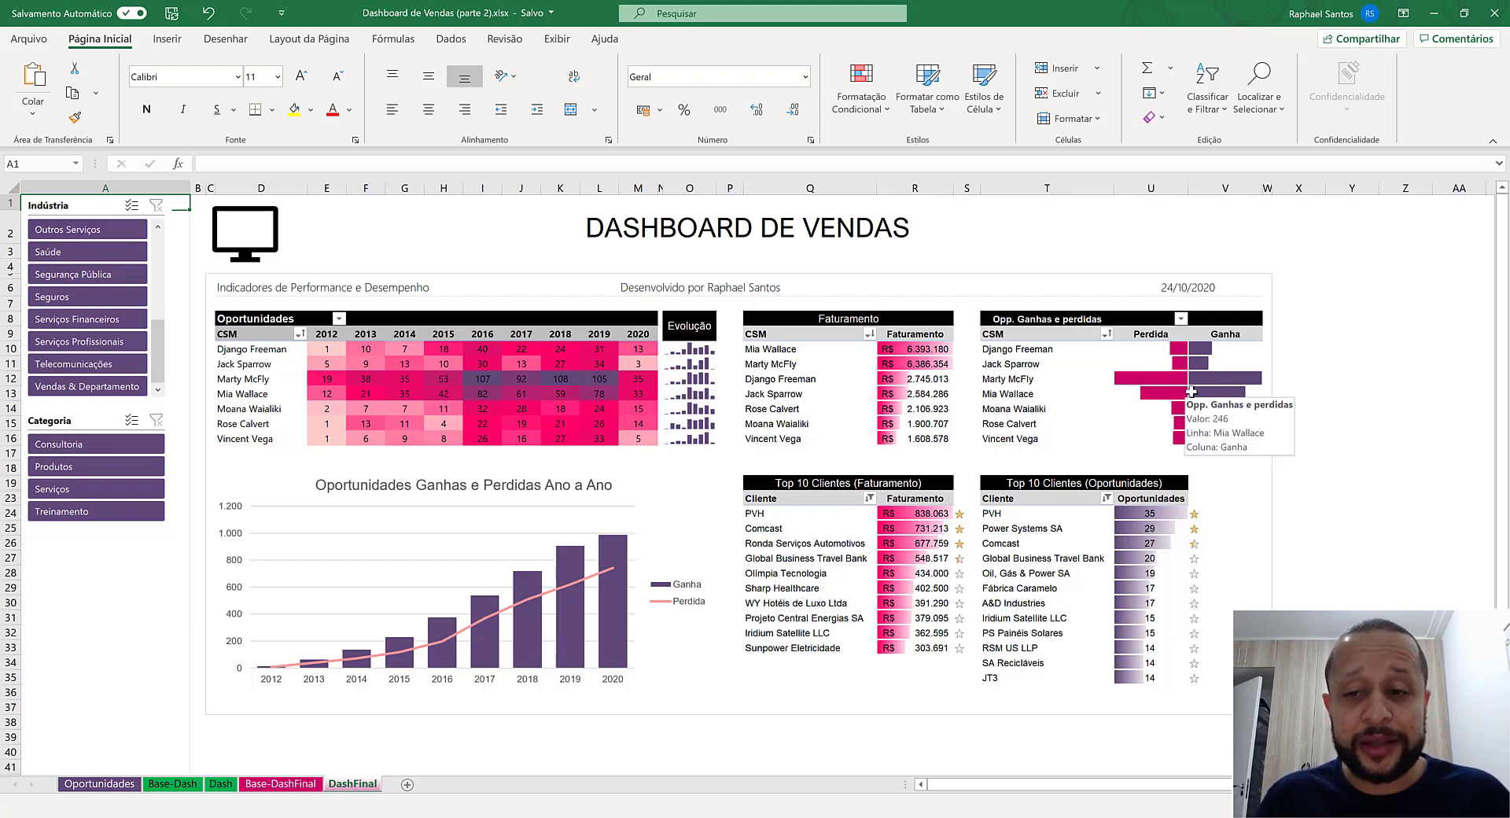
{"action": "mouse_move", "coordinate": [1193, 399]}
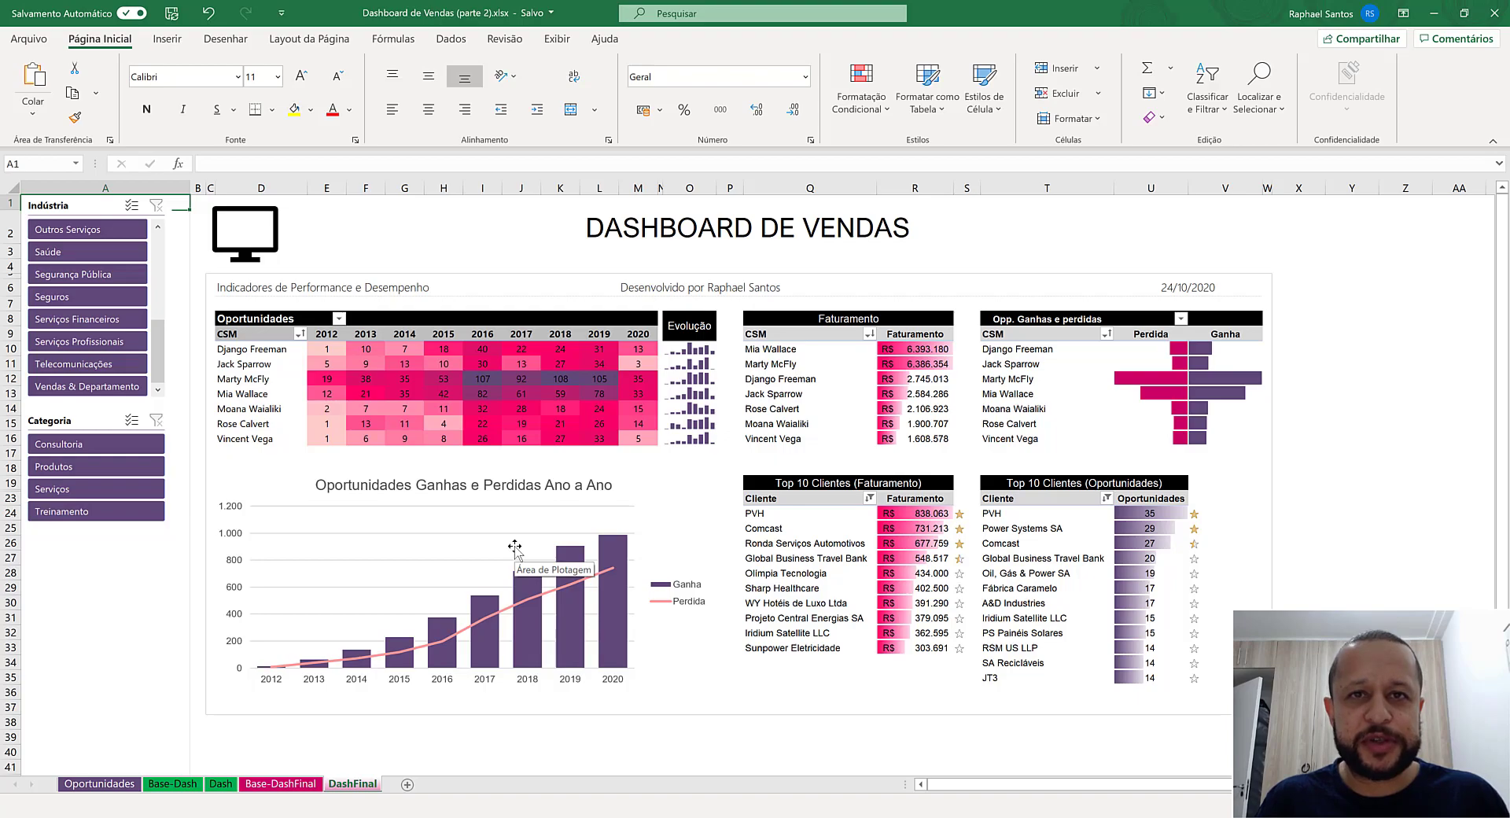
- Format the Oportunidades sheet's data range A1:M1732 as a table with headers, using a light blue style
{"action": "left_click", "coordinate": [118, 785]}
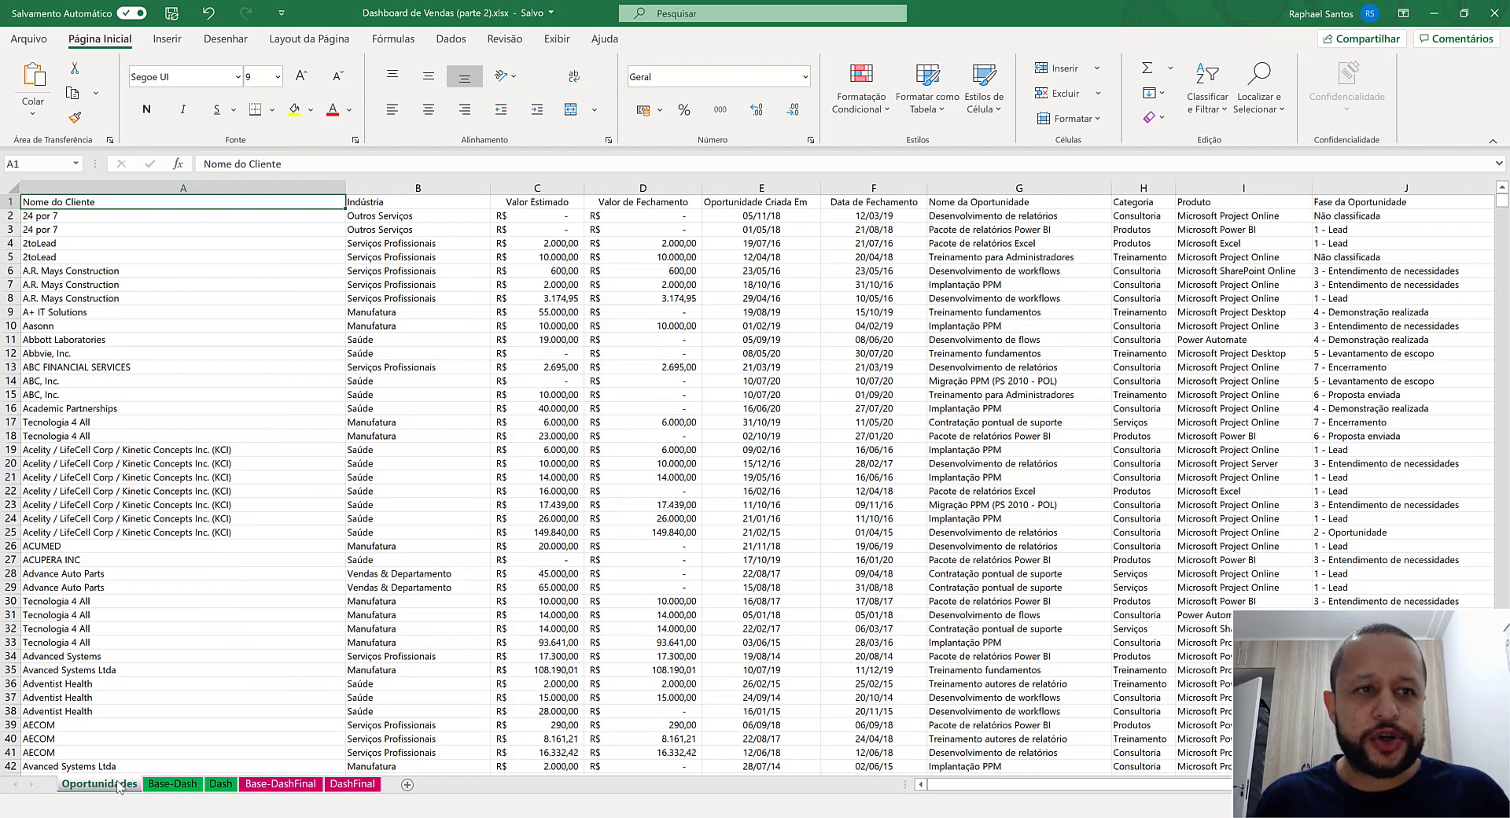
{"action": "left_click_drag", "start_coordinate": [323, 255], "coordinate": [1478, 601]}
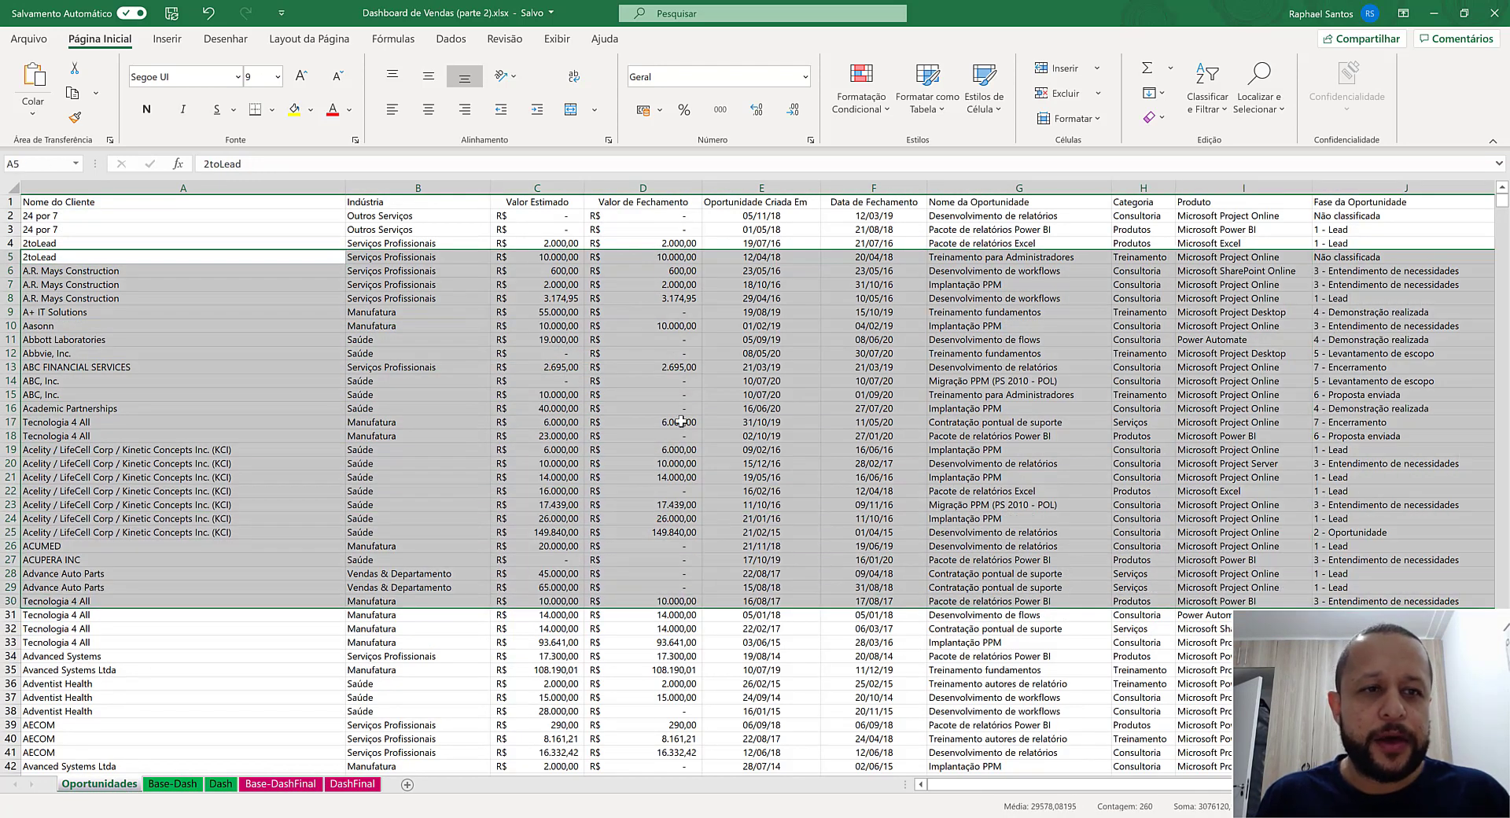
{"action": "left_click", "coordinate": [295, 201]}
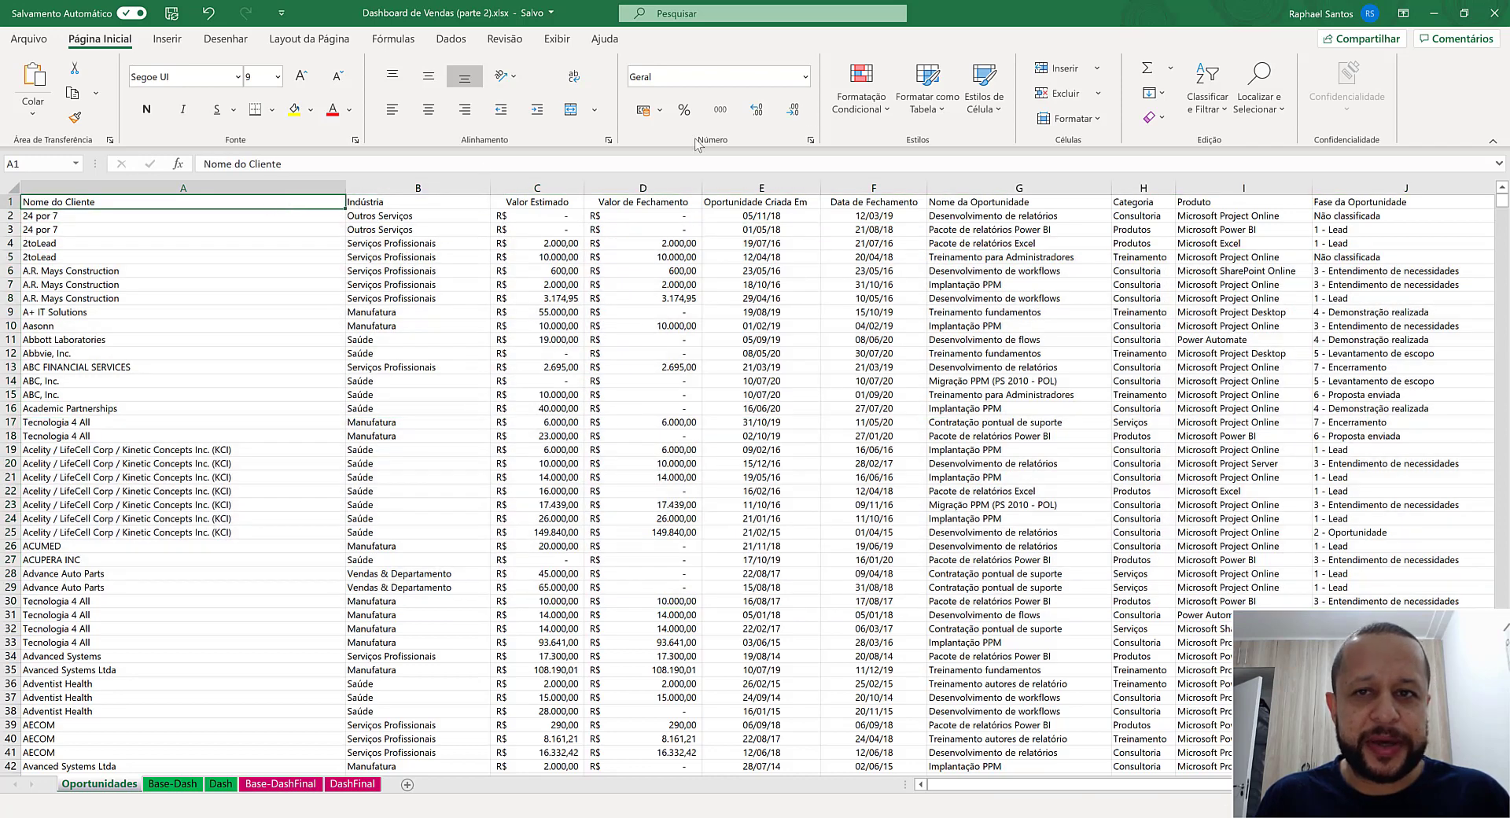
{"action": "left_click", "coordinate": [927, 98]}
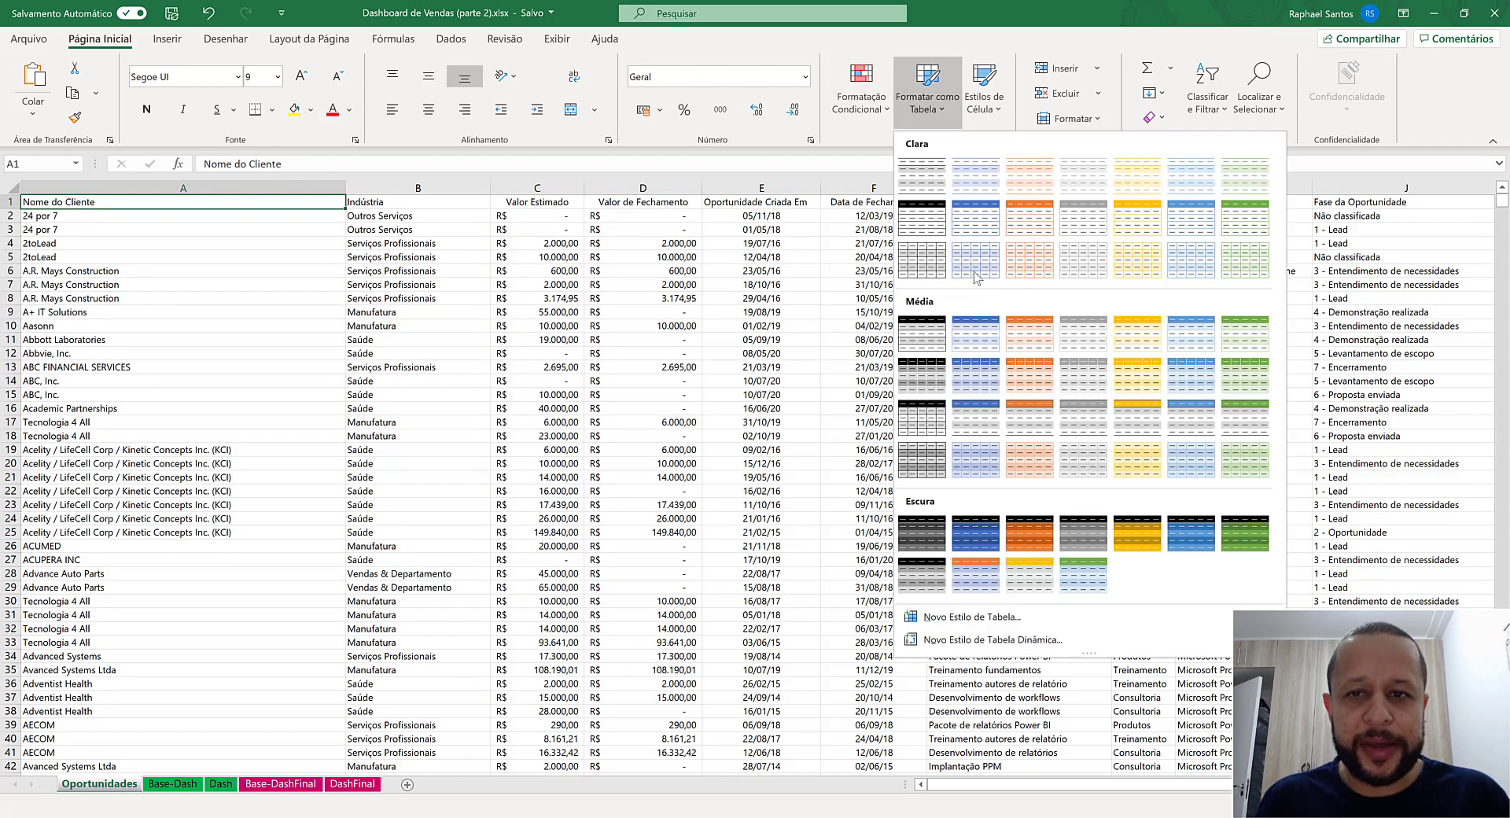
{"action": "left_click", "coordinate": [975, 220]}
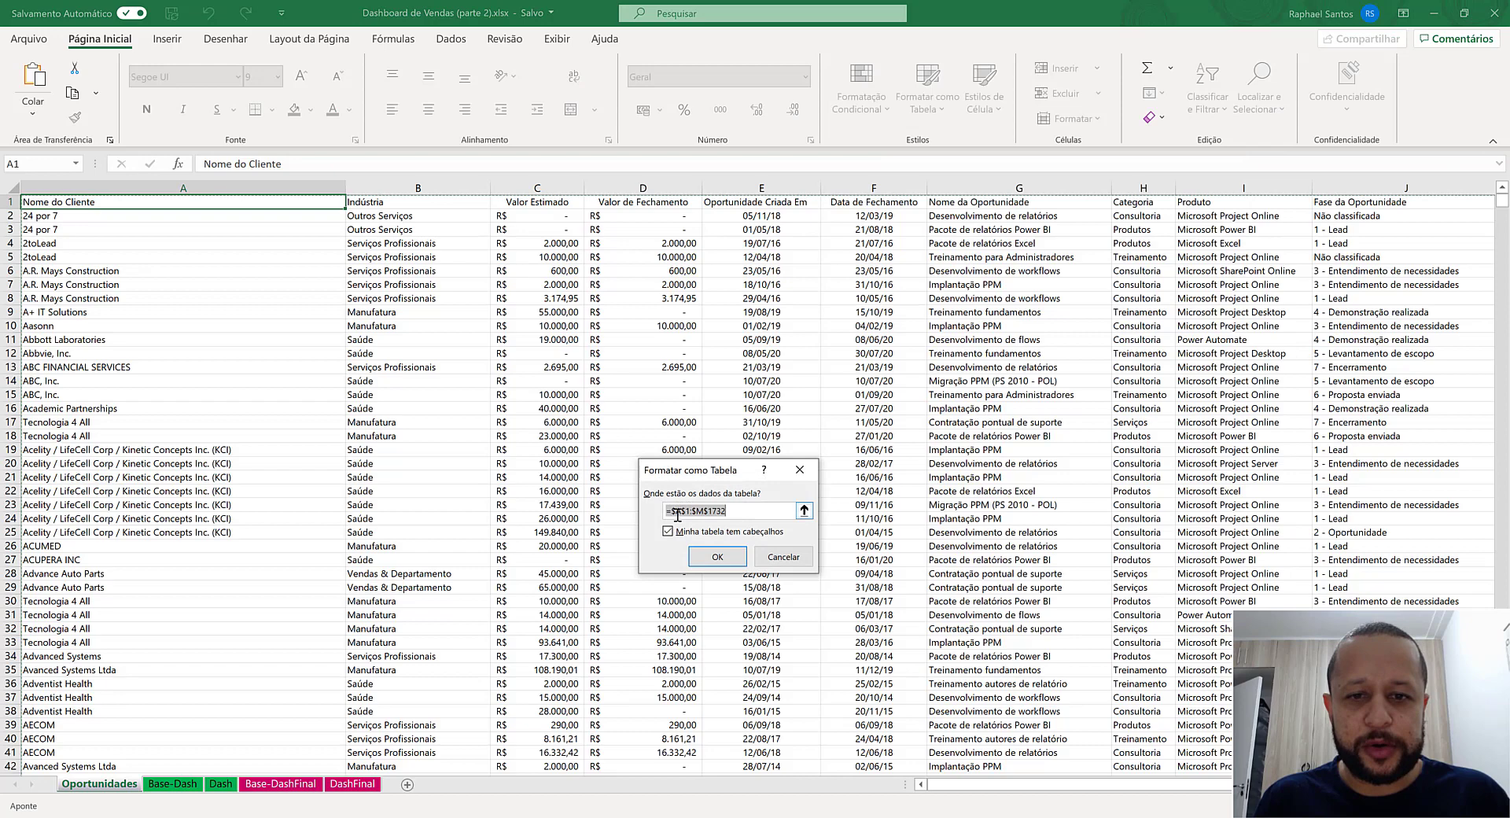
{"action": "left_click", "coordinate": [717, 557]}
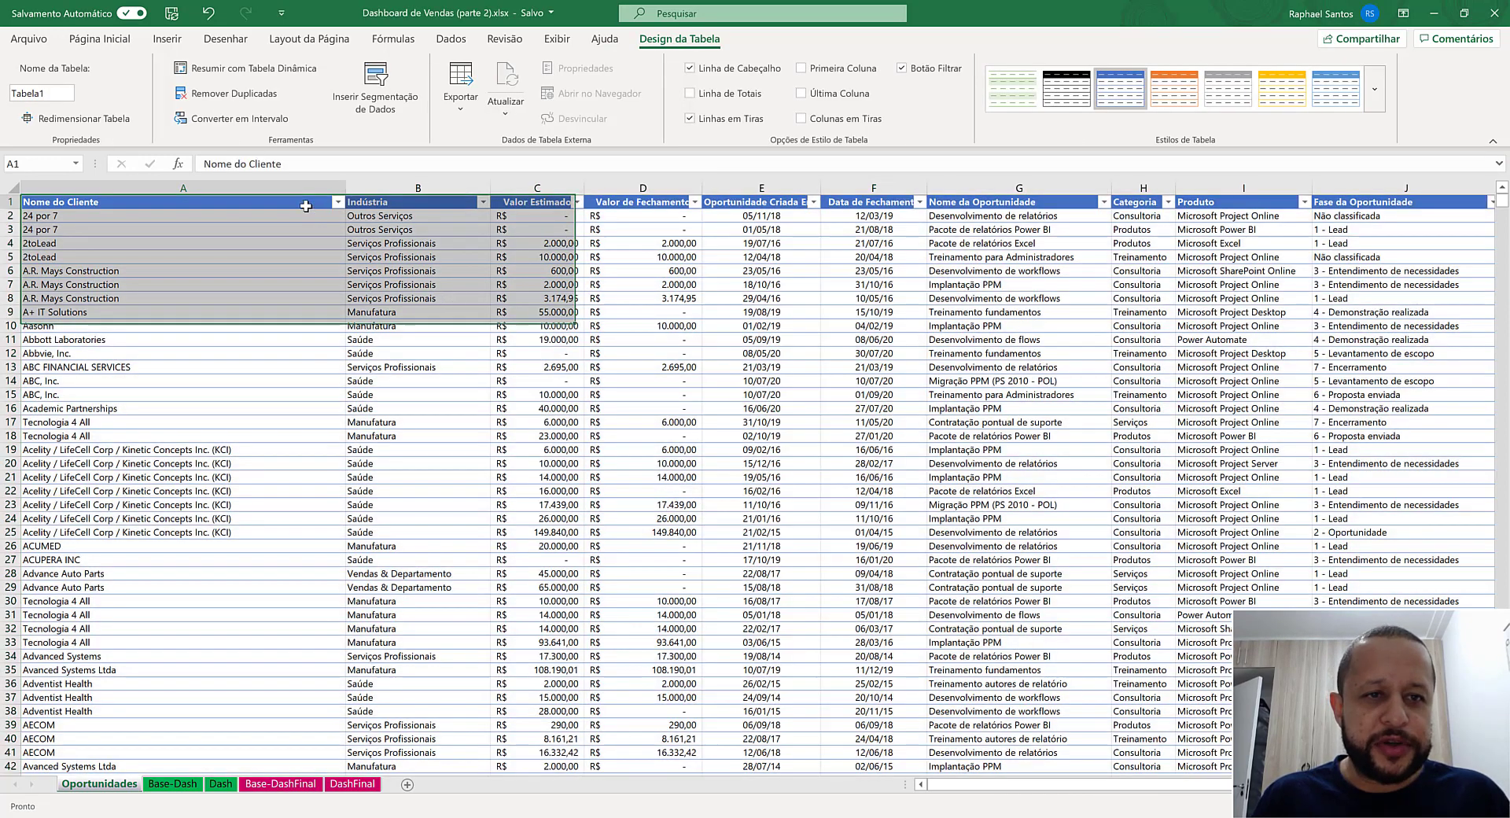
- Create a pivot table from Tabela1 in the existing Base-Dash sheet at cell A1
{"action": "left_click", "coordinate": [306, 203]}
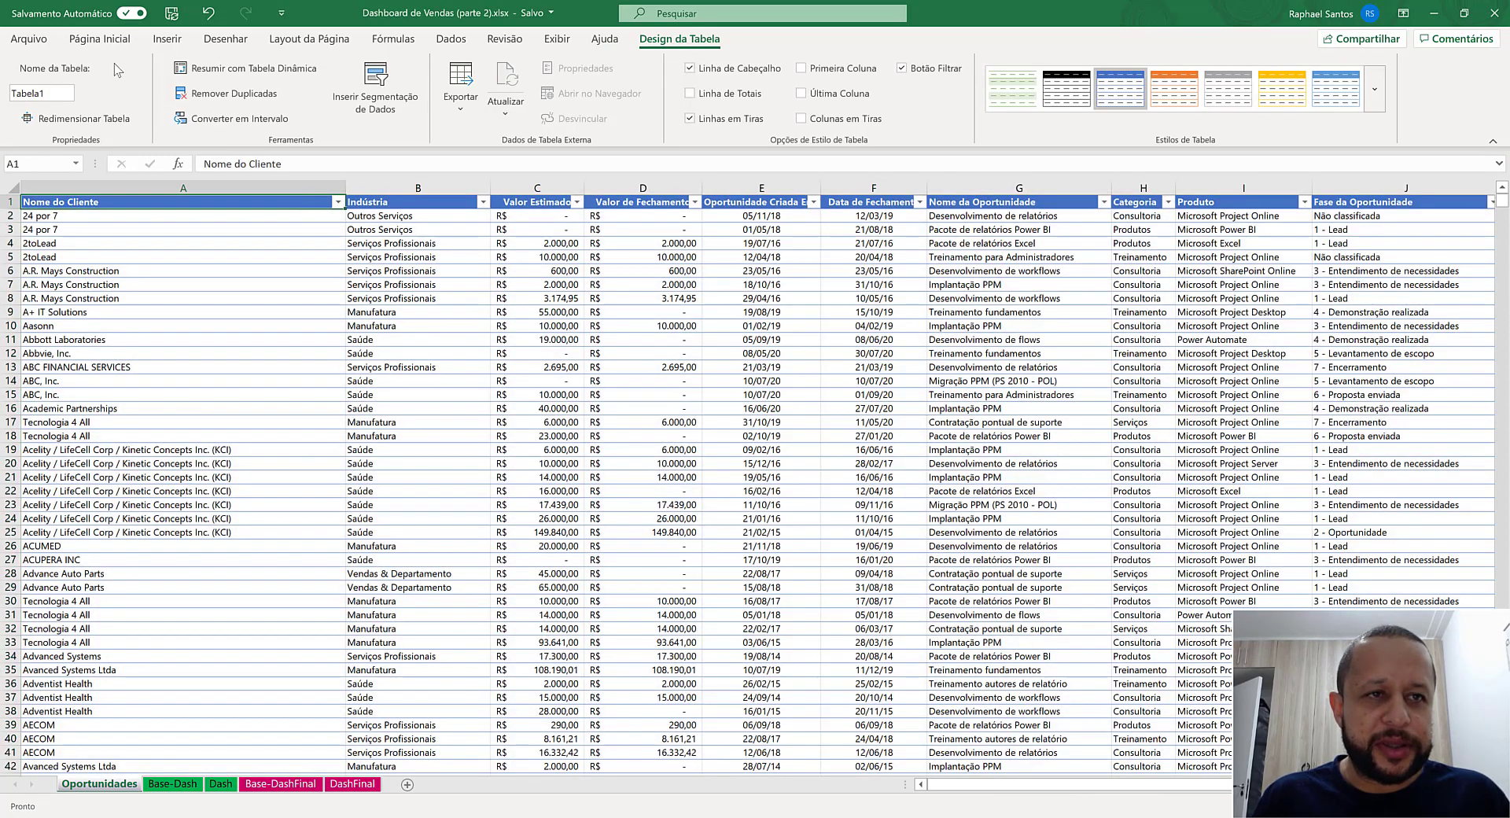
{"action": "left_click", "coordinate": [167, 39]}
{"action": "left_click", "coordinate": [37, 78]}
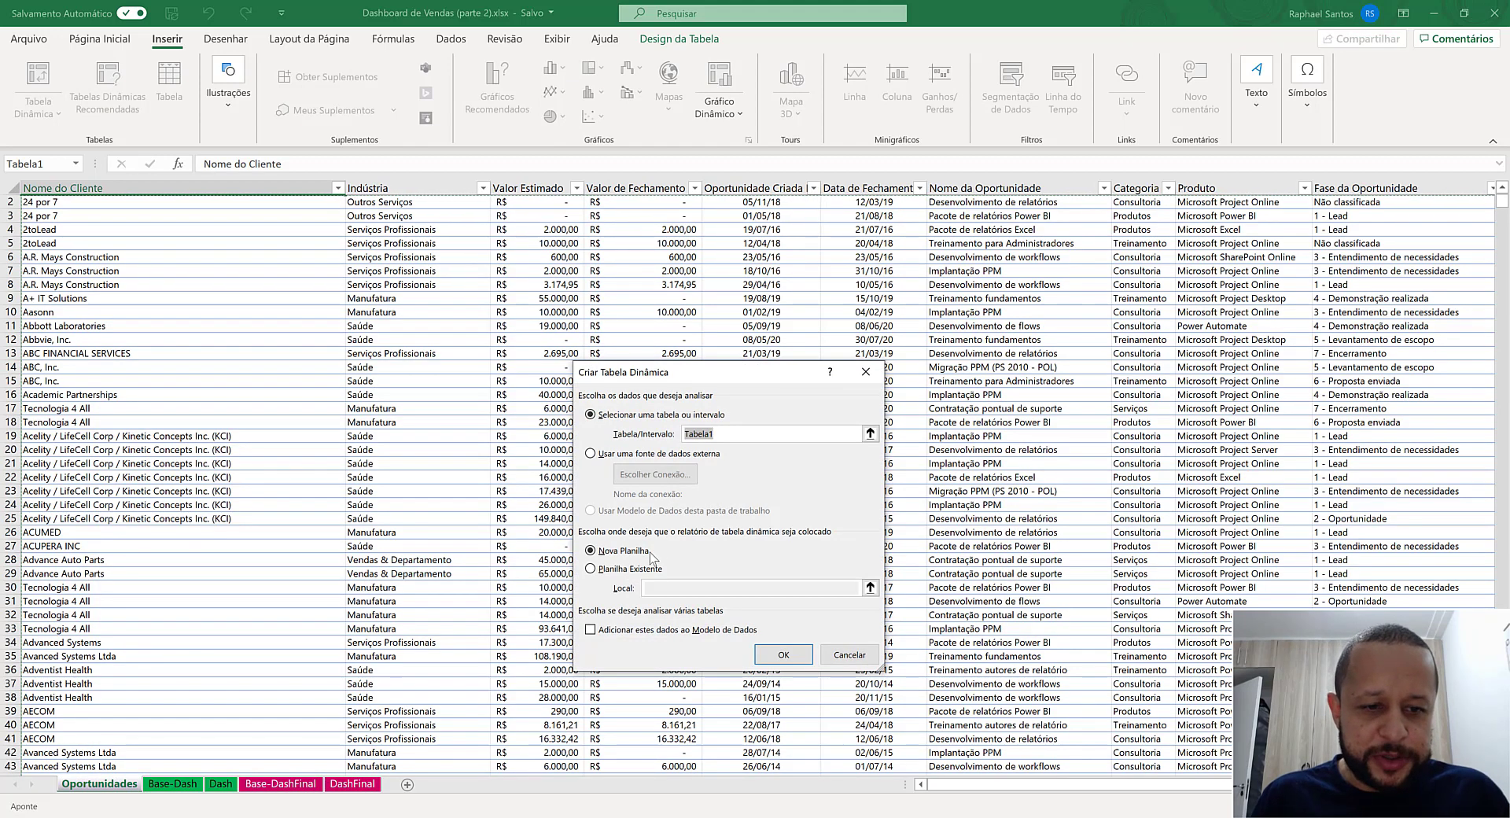
{"action": "left_click", "coordinate": [641, 571]}
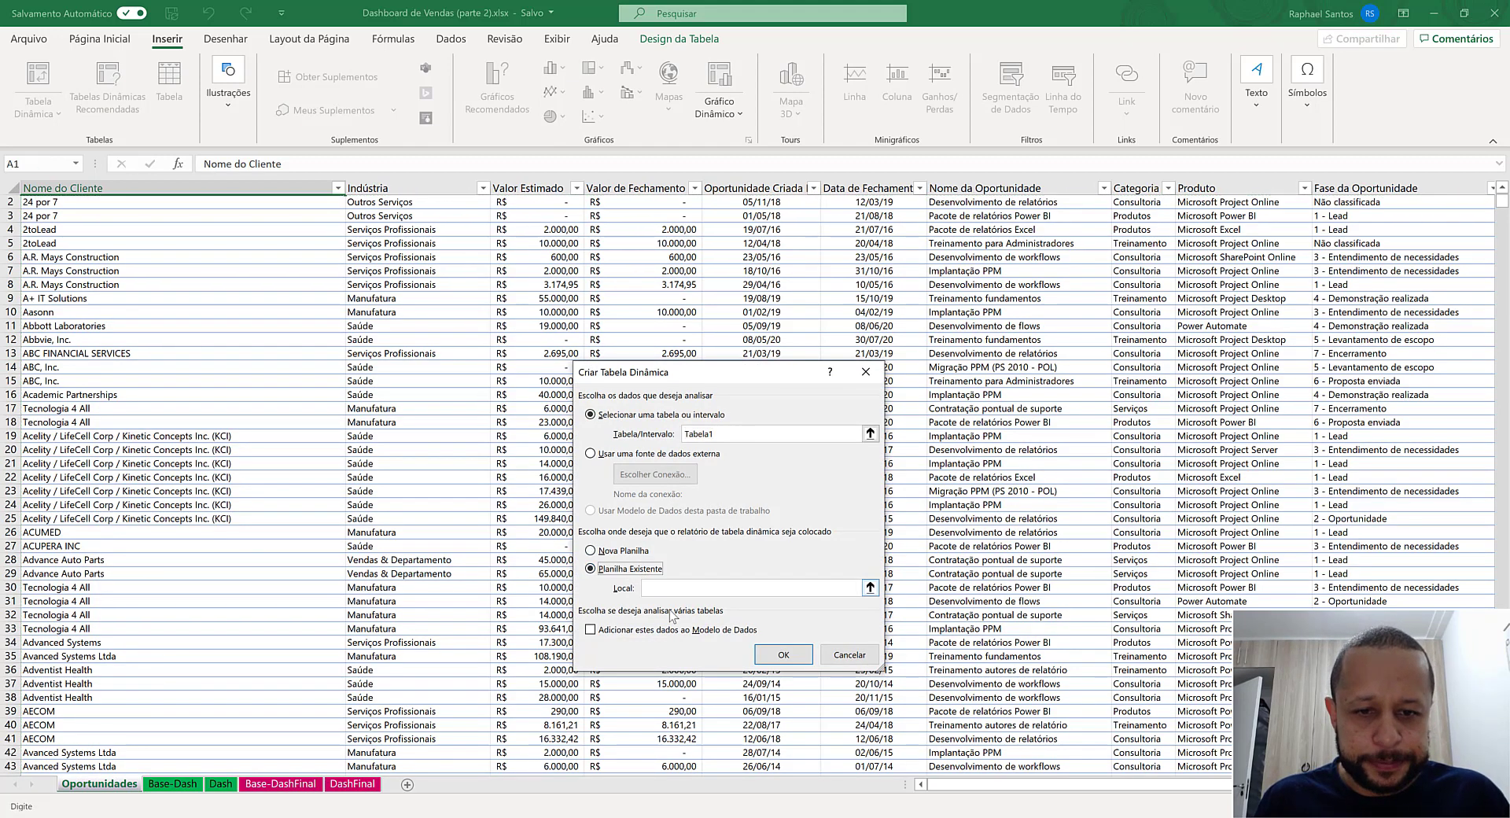
{"action": "left_click", "coordinate": [173, 784]}
{"action": "left_click", "coordinate": [52, 203]}
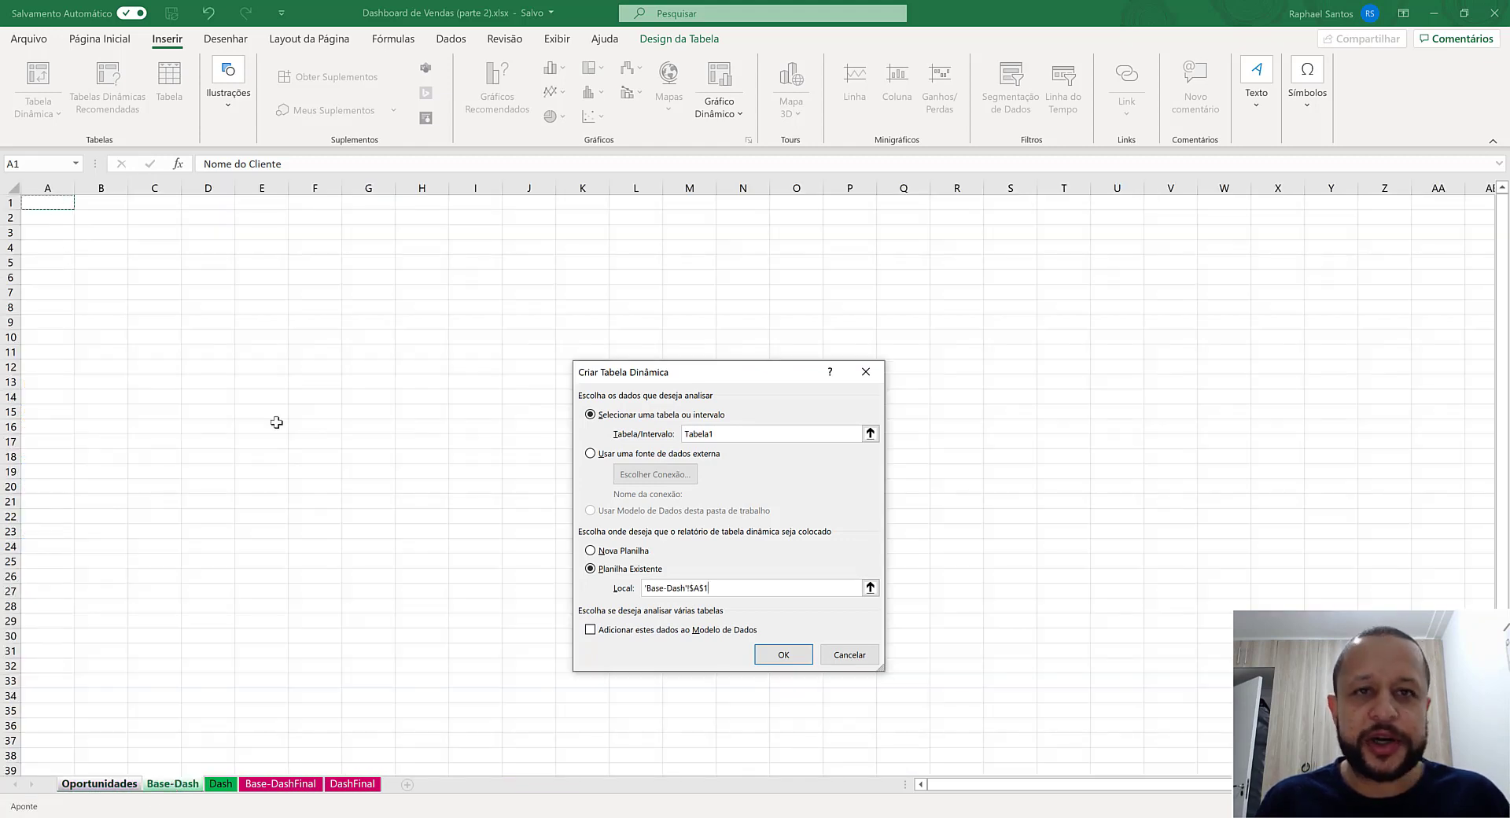
{"action": "left_click", "coordinate": [786, 658]}
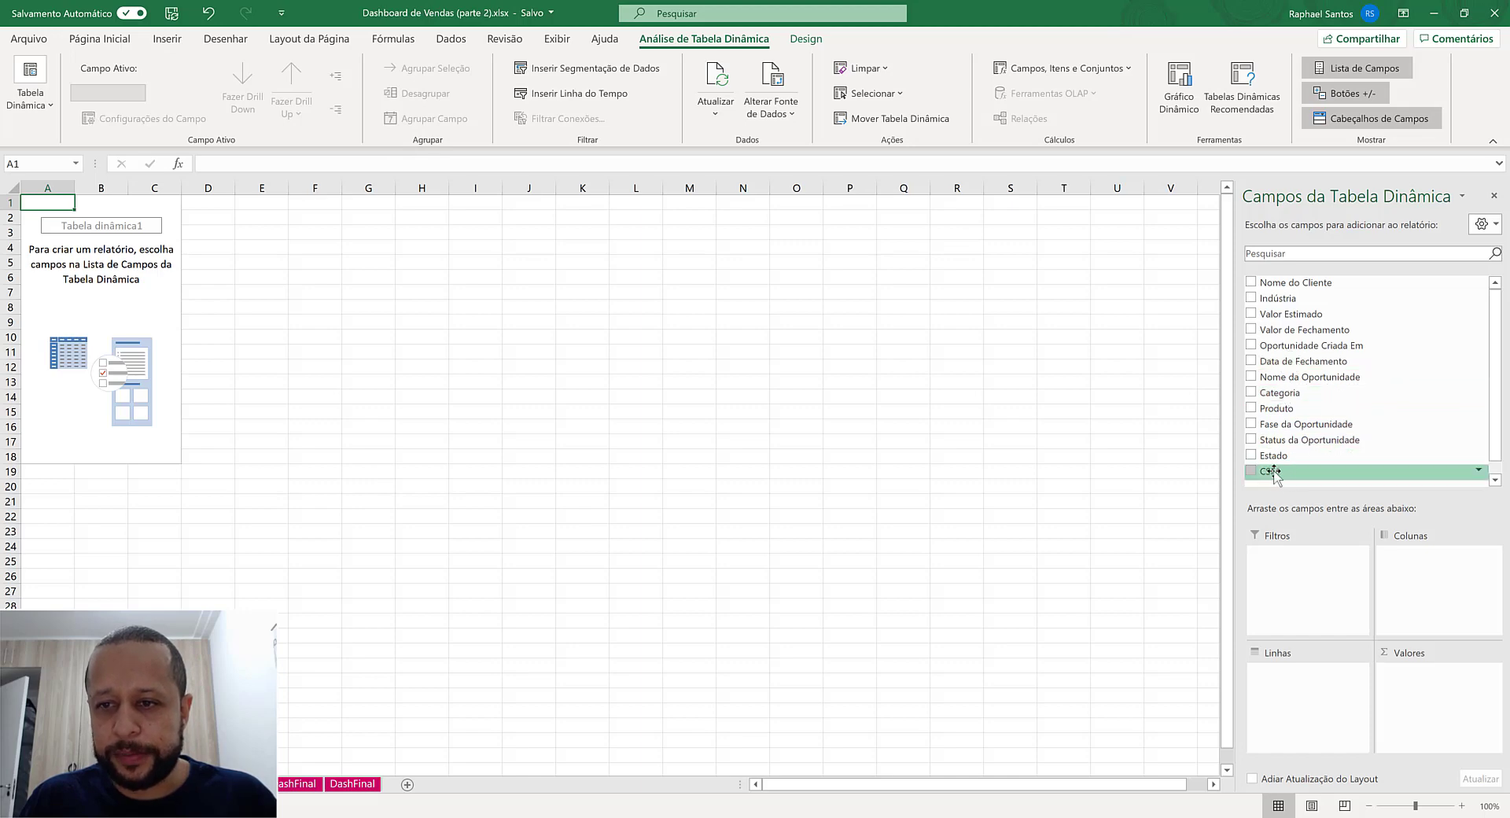
- Place CSM in the pivot table's rows and Oportunidade Criada Em in its columns, keeping only the Anos grouping
{"action": "left_click_drag", "start_coordinate": [1272, 472], "coordinate": [1301, 701]}
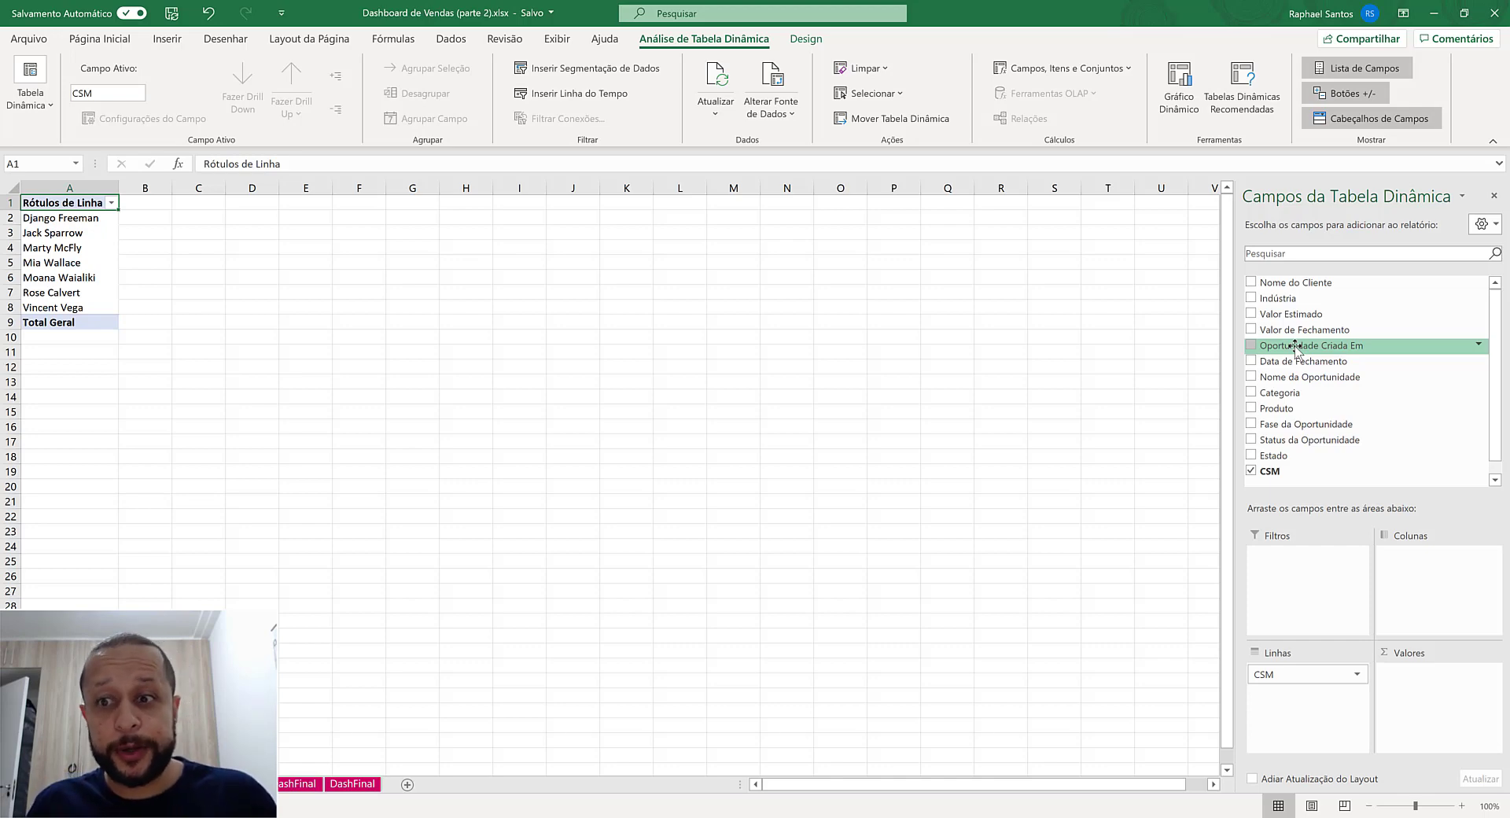
{"action": "left_click_drag", "start_coordinate": [1295, 350], "coordinate": [1439, 607]}
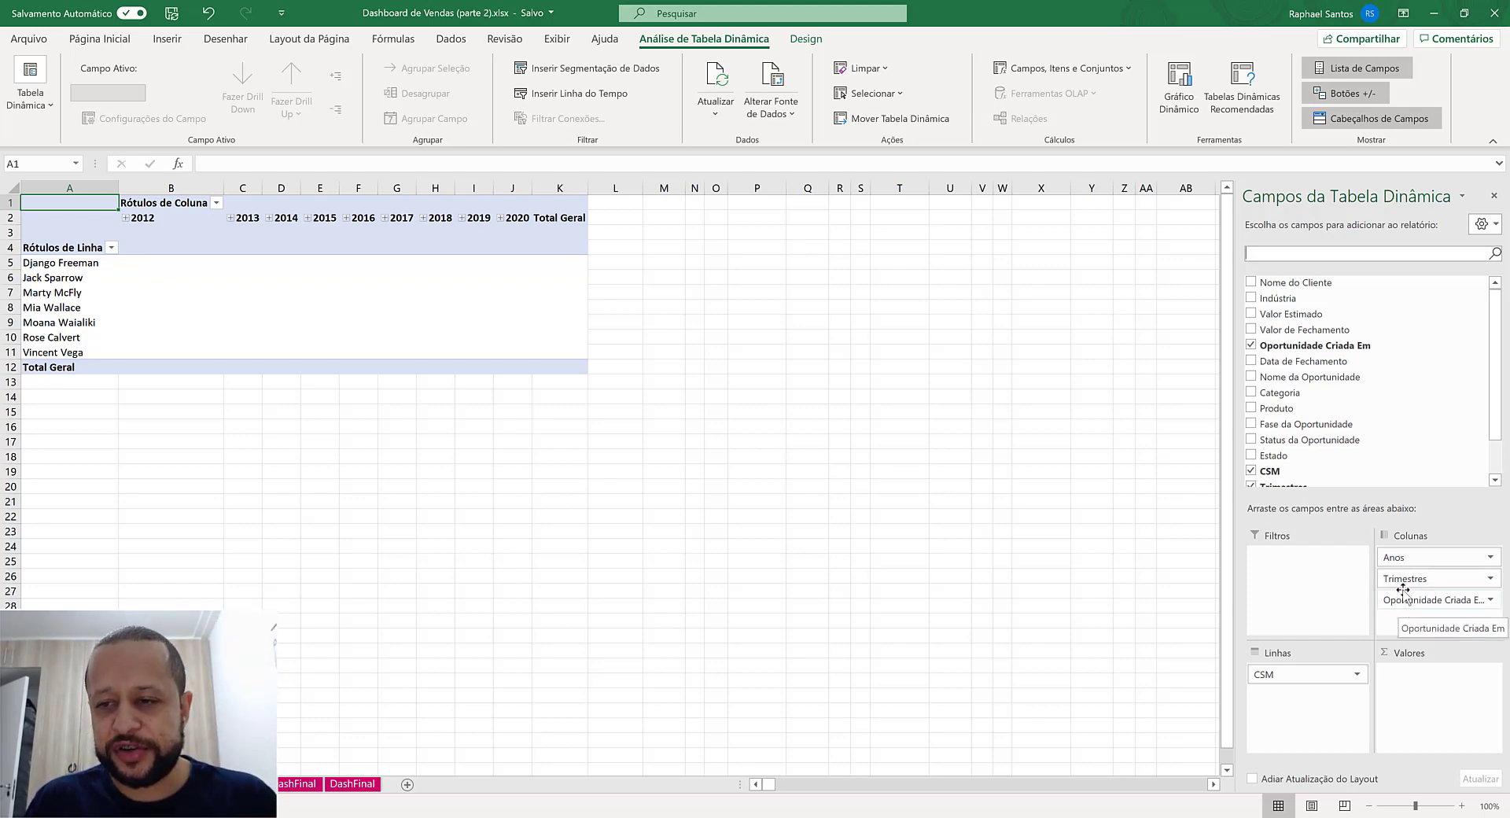
{"action": "left_click_drag", "start_coordinate": [1390, 579], "coordinate": [1154, 635]}
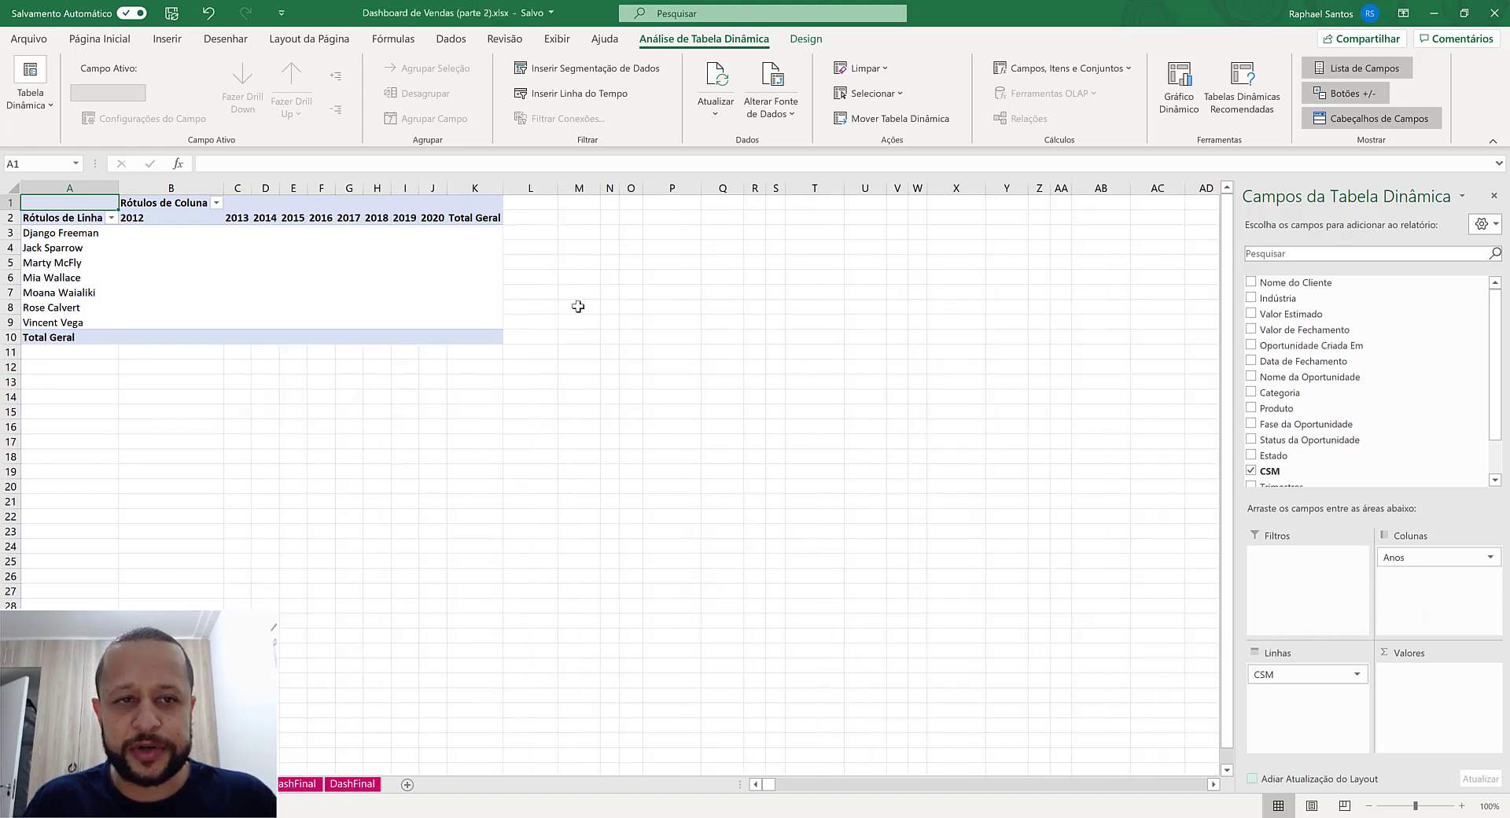
{"action": "left_click_drag", "start_coordinate": [149, 224], "coordinate": [438, 225]}
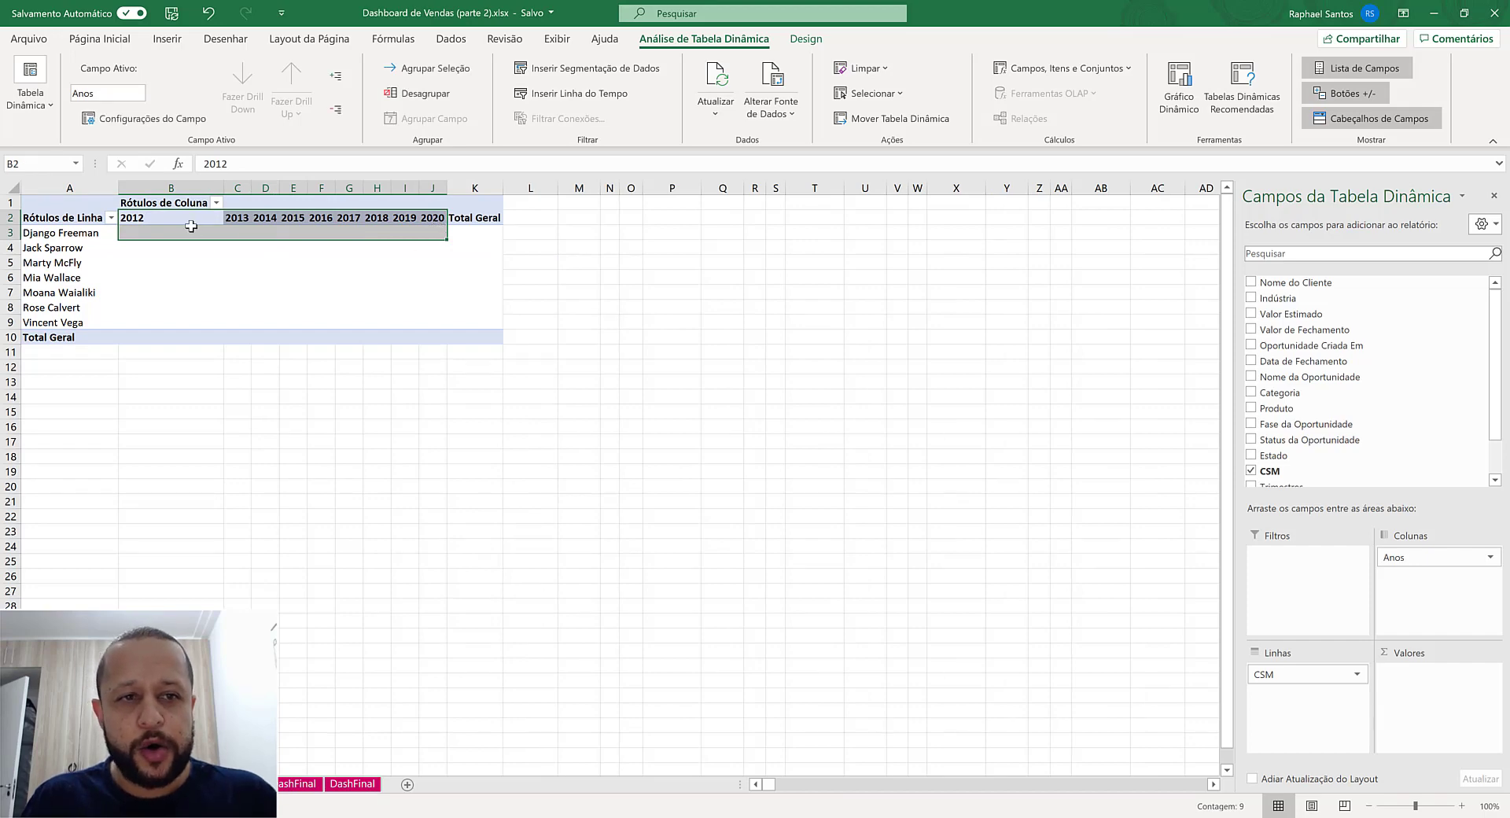
{"action": "left_click", "coordinate": [187, 226]}
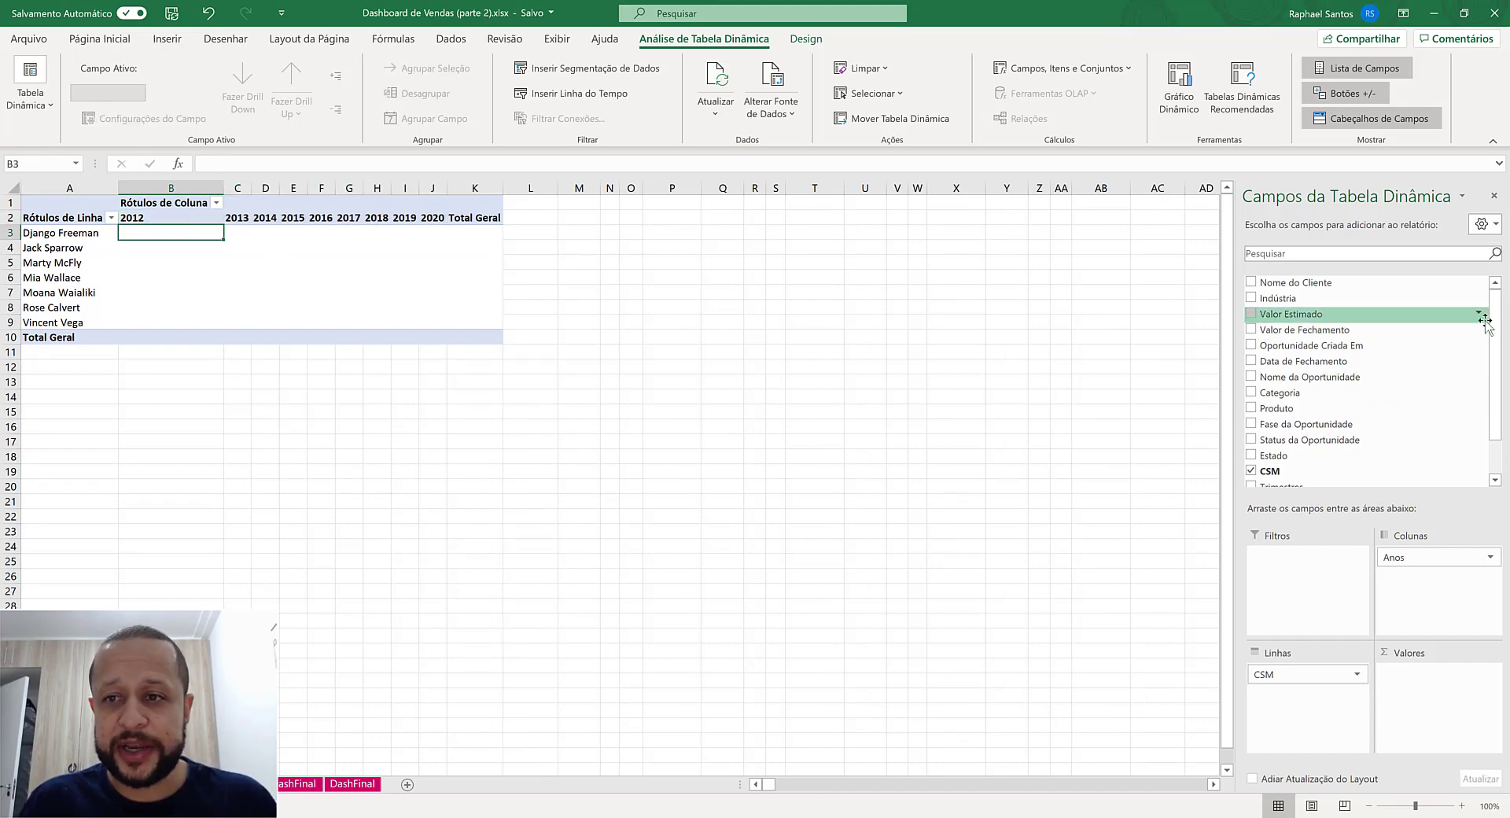
- Add the Valor de Fechamento field to the pivot table's values
{"action": "scroll", "coordinate": [1506, 337], "scroll_direction": "down", "scroll_amount": 1}
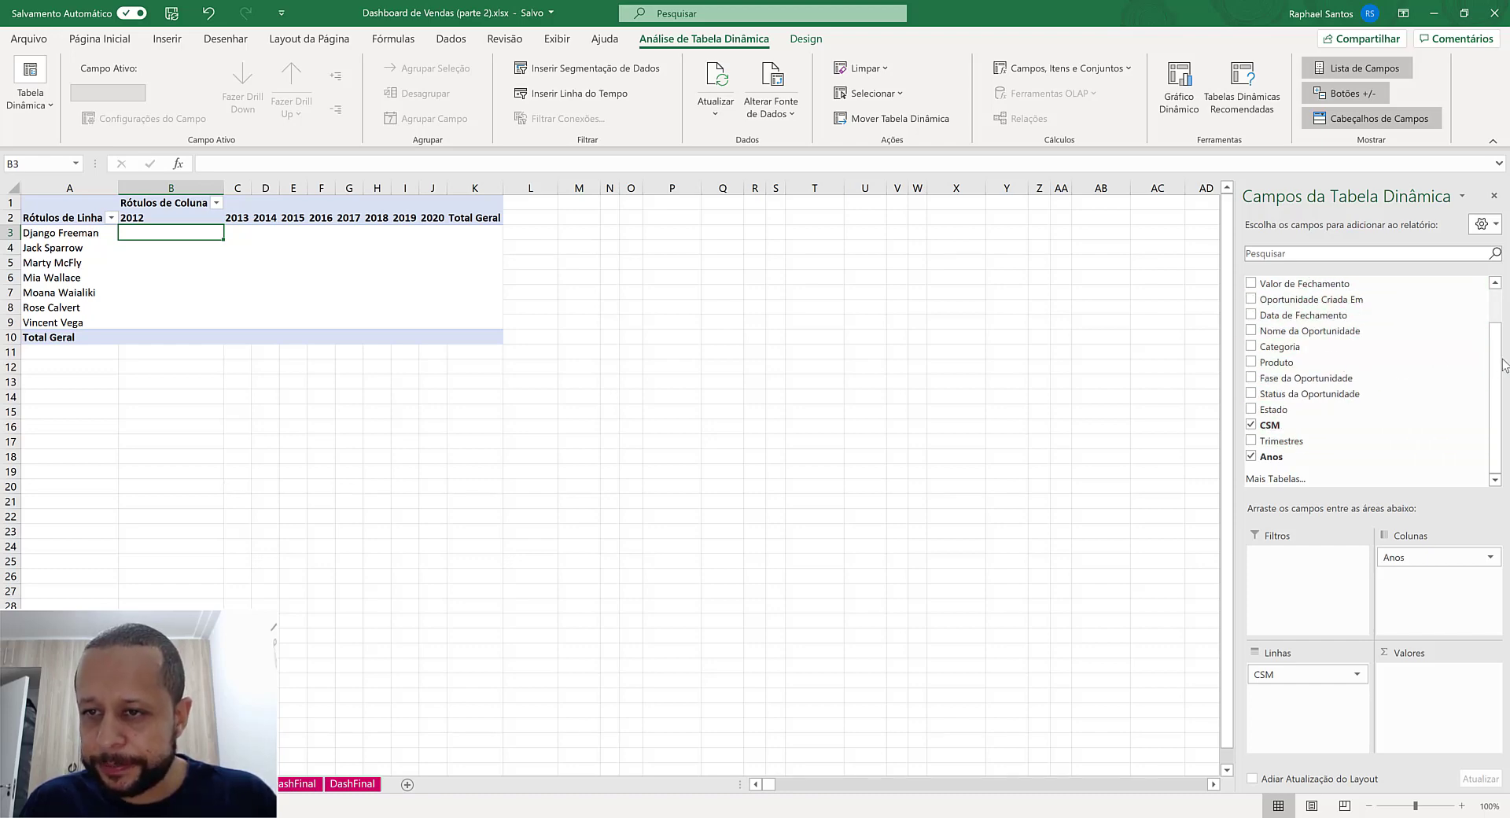
{"action": "scroll", "coordinate": [1502, 367], "scroll_direction": "up", "scroll_amount": 1}
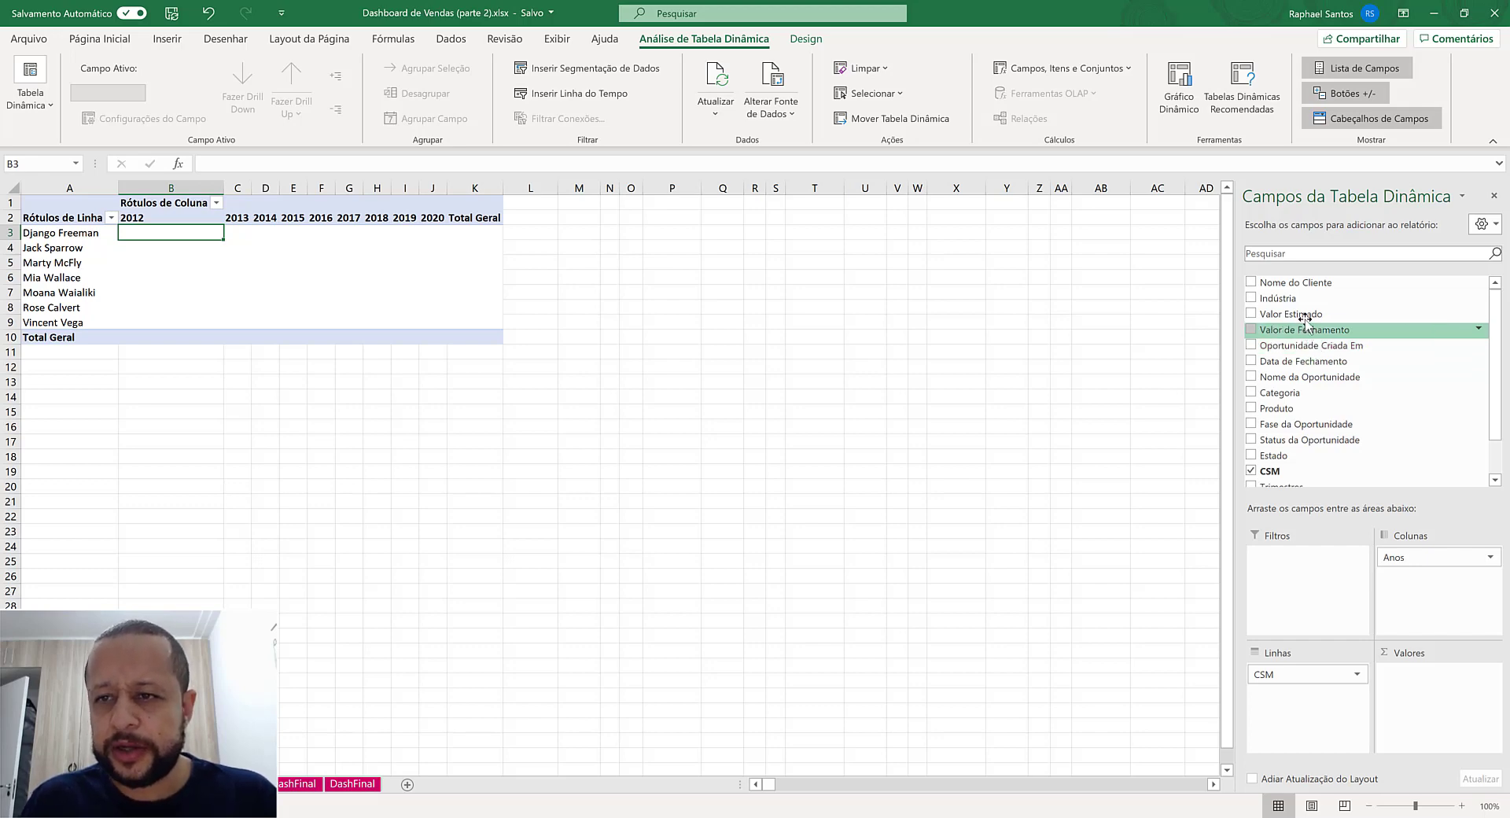
{"action": "left_click_drag", "start_coordinate": [1284, 334], "coordinate": [1415, 694]}
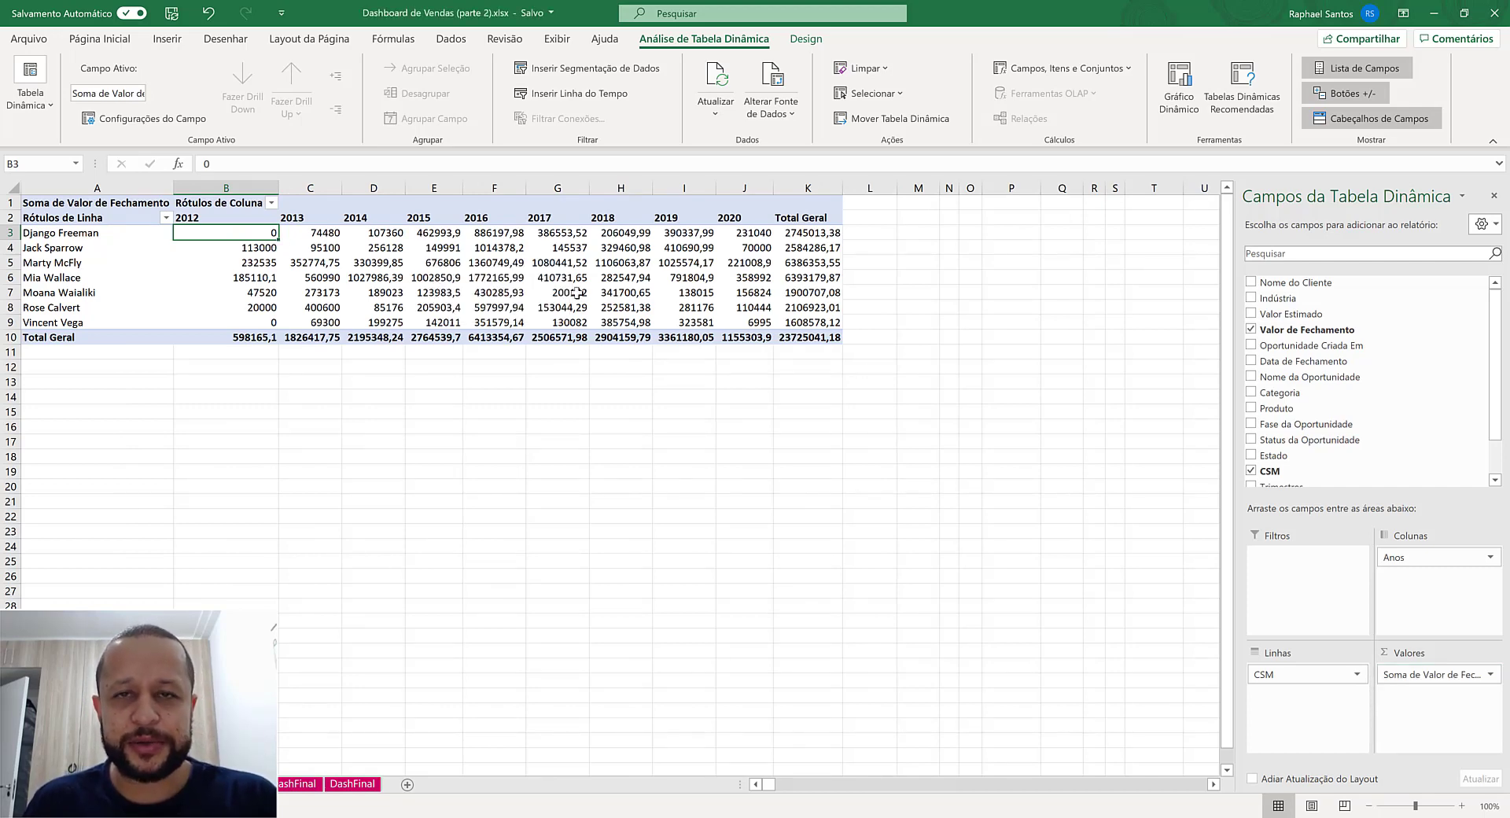
{"action": "mouse_move", "coordinate": [577, 292]}
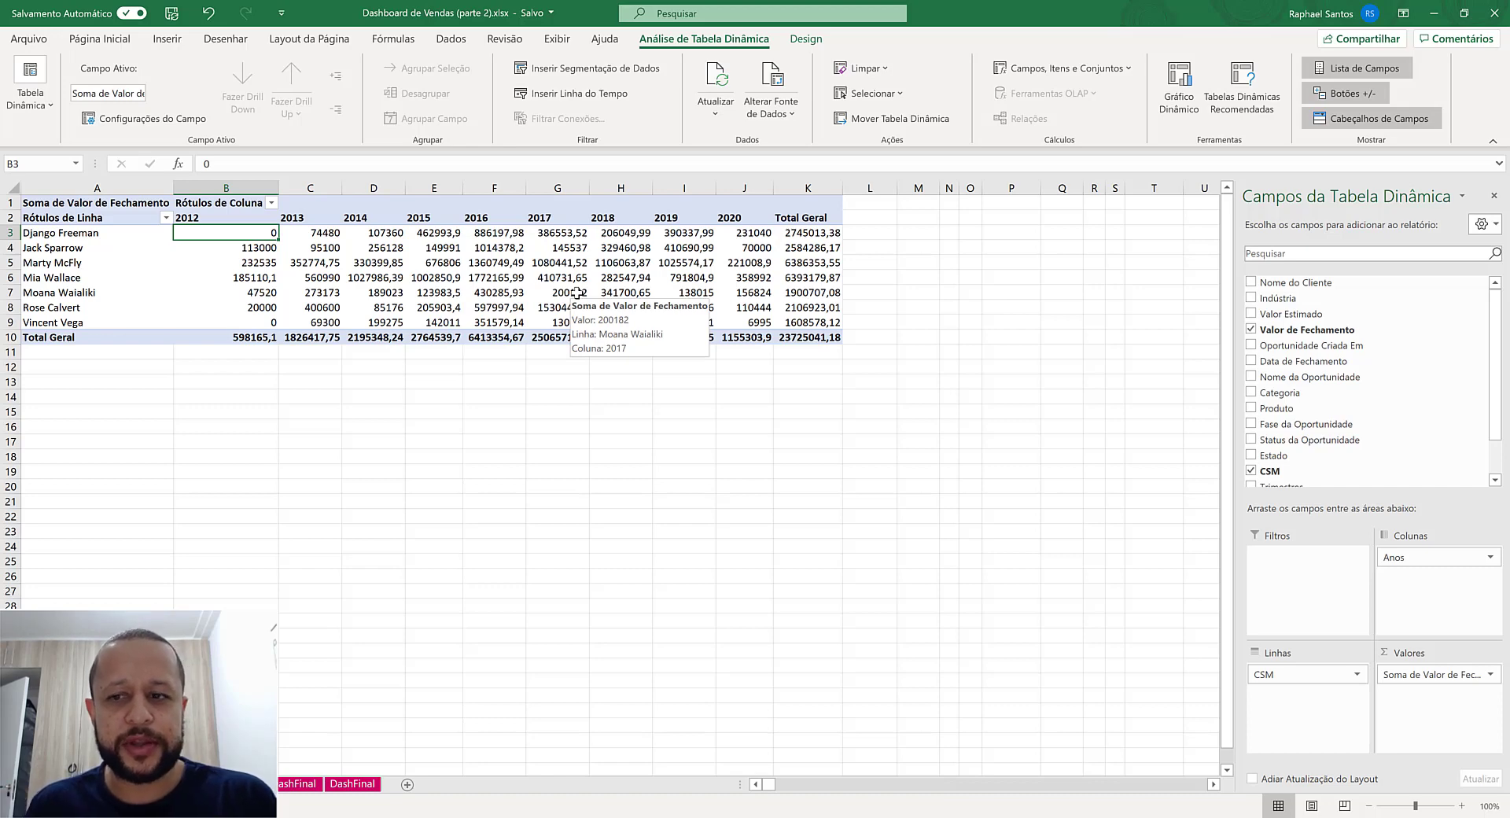
- Summarize the Valor de Fechamento value field by Contagem and format it as Número with 0 decimals and a thousands separator
{"action": "left_click", "coordinate": [1410, 674]}
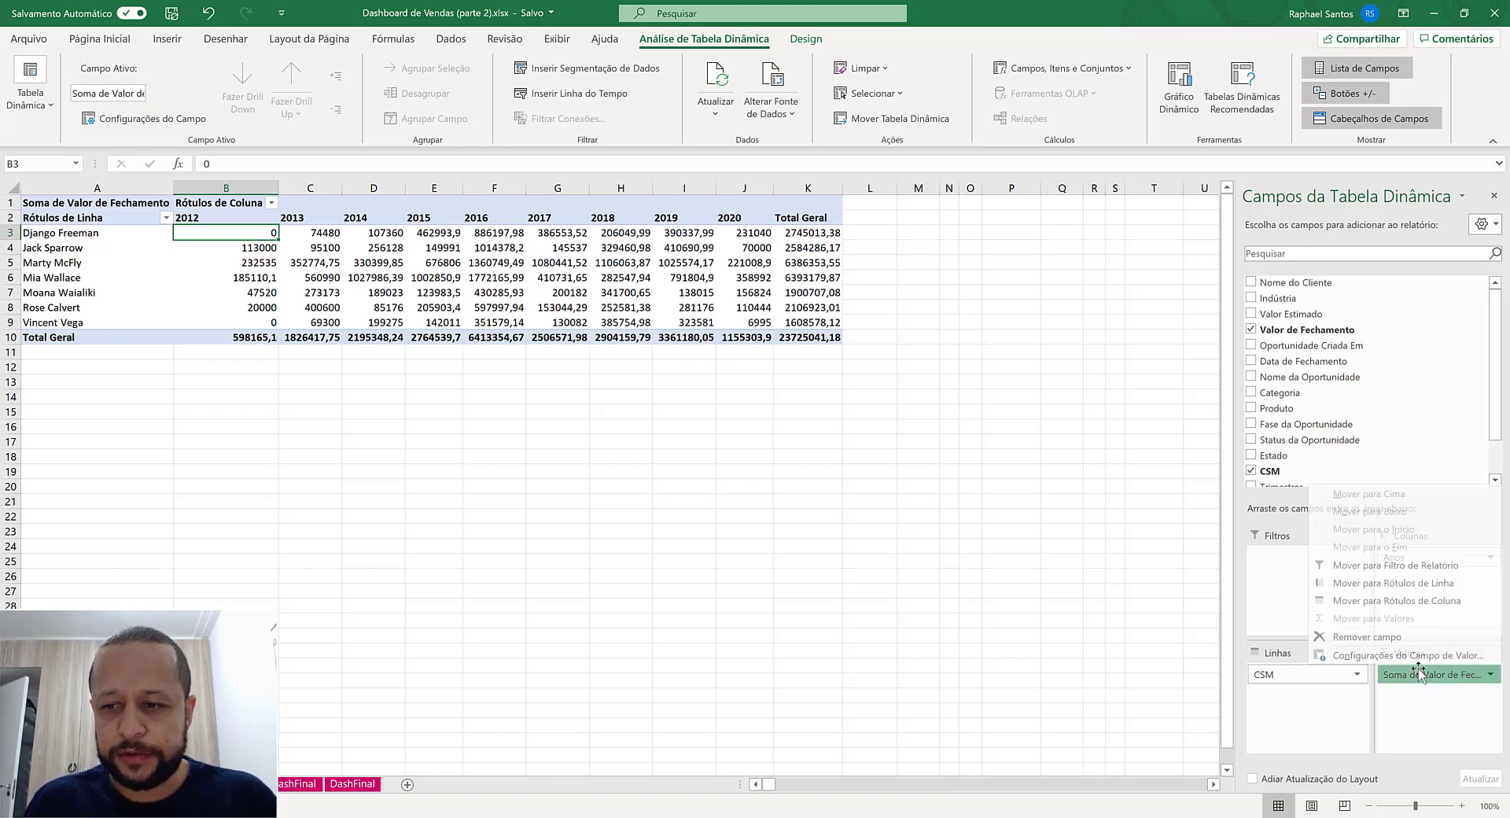
{"action": "left_click", "coordinate": [1415, 655]}
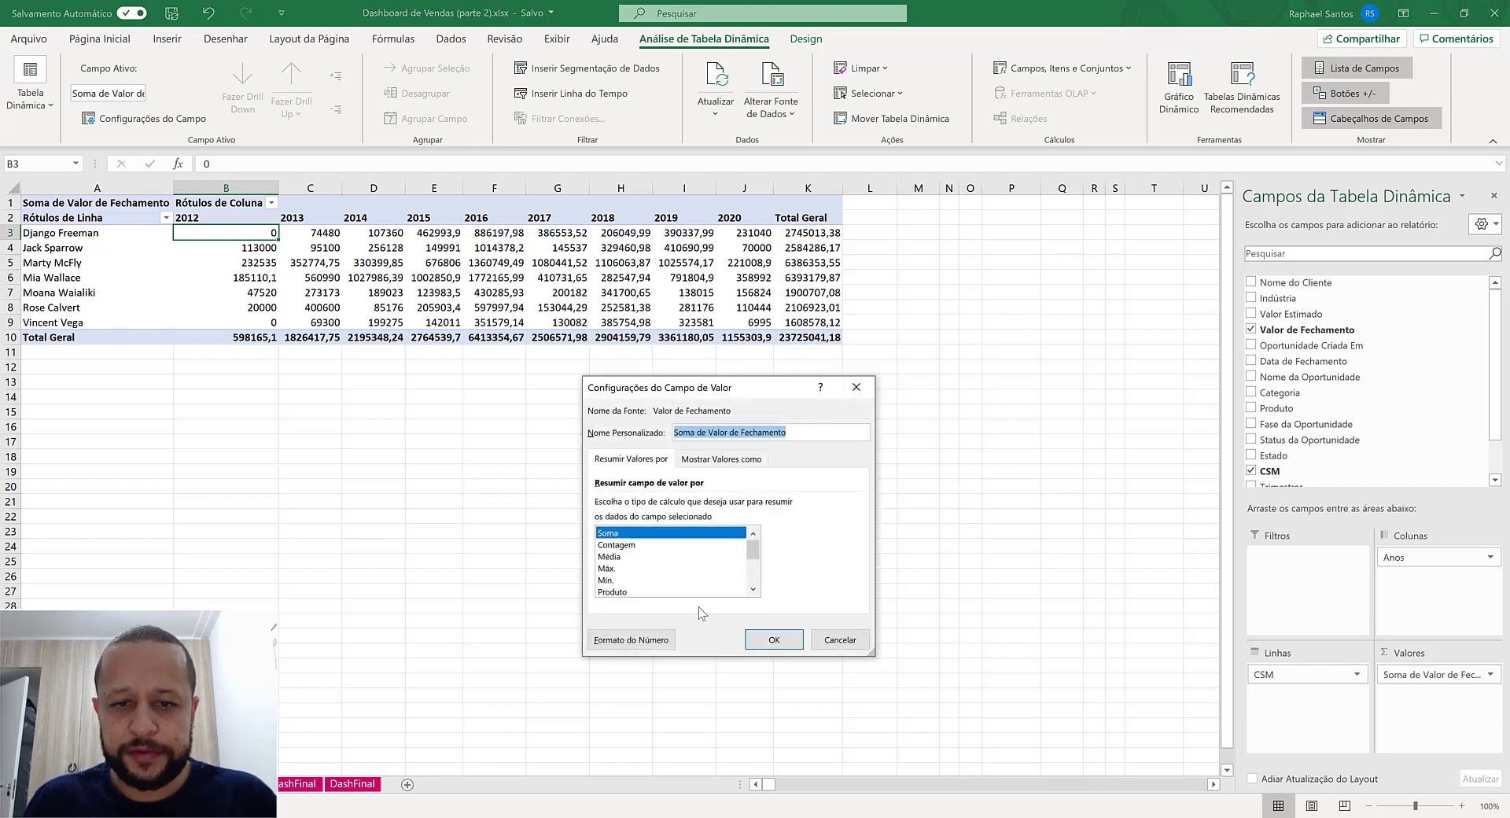
{"action": "left_click", "coordinate": [621, 558]}
{"action": "left_click", "coordinate": [633, 546]}
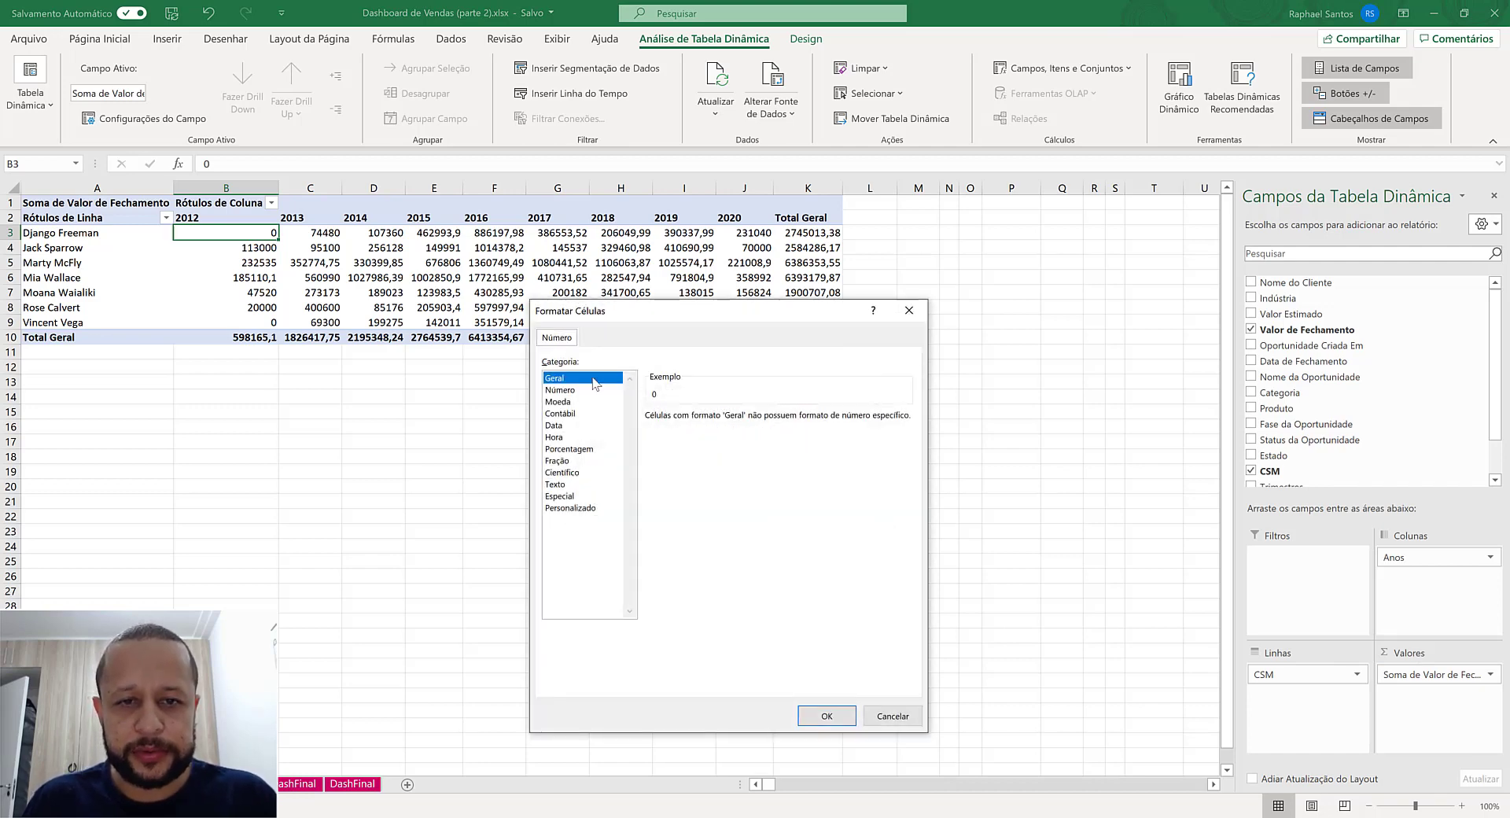
{"action": "left_click", "coordinate": [561, 390]}
{"action": "left_click", "coordinate": [698, 440]}
{"action": "left_click", "coordinate": [748, 421]}
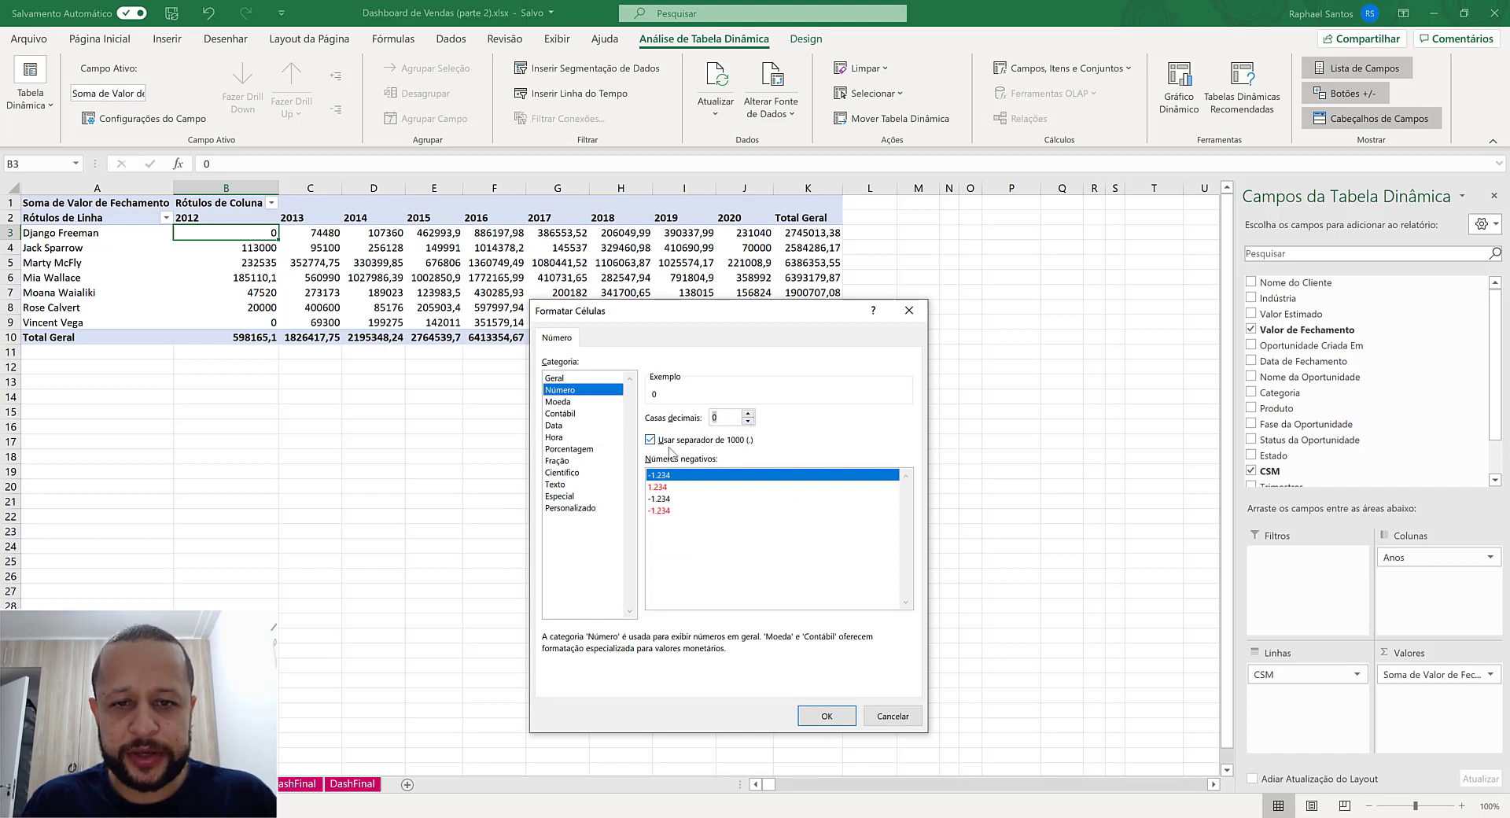
{"action": "left_click", "coordinate": [832, 713]}
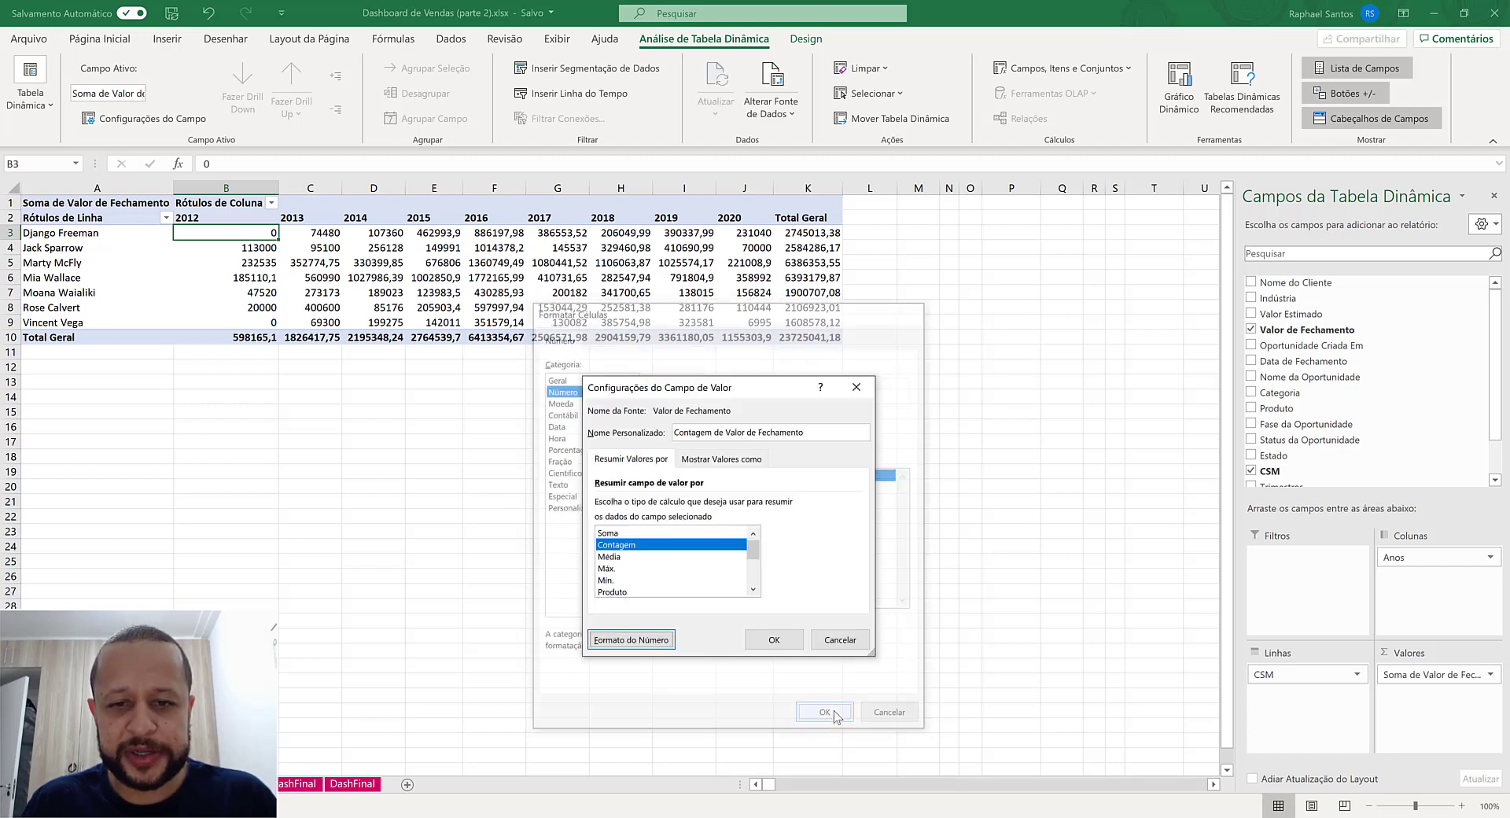
- Give the value field the custom name "Qtde Oportunidades" and apply the field settings
{"action": "left_click_drag", "start_coordinate": [824, 431], "coordinate": [618, 434]}
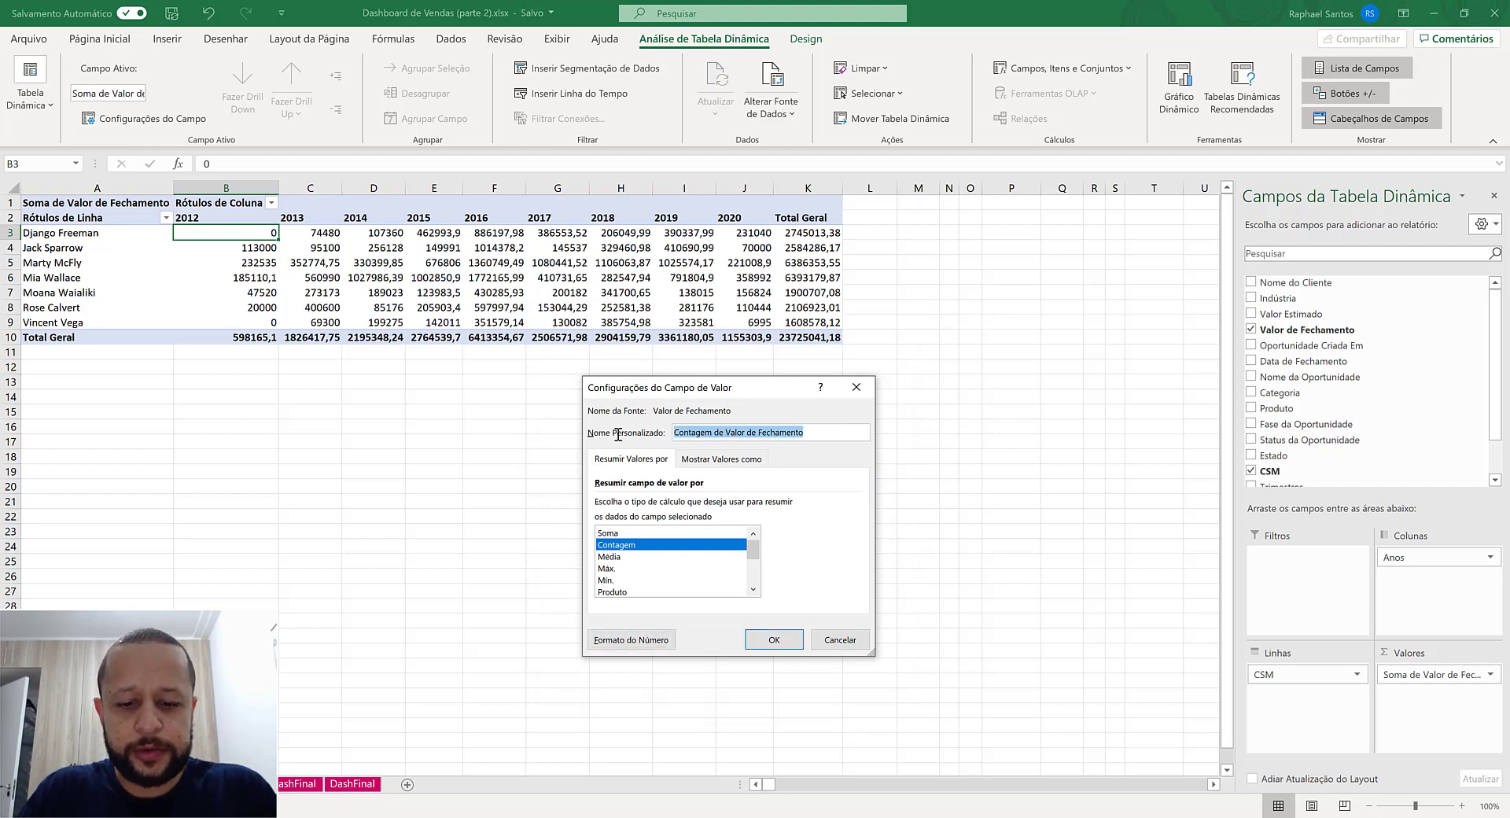
{"action": "type", "text": "Qtde Oportu"}
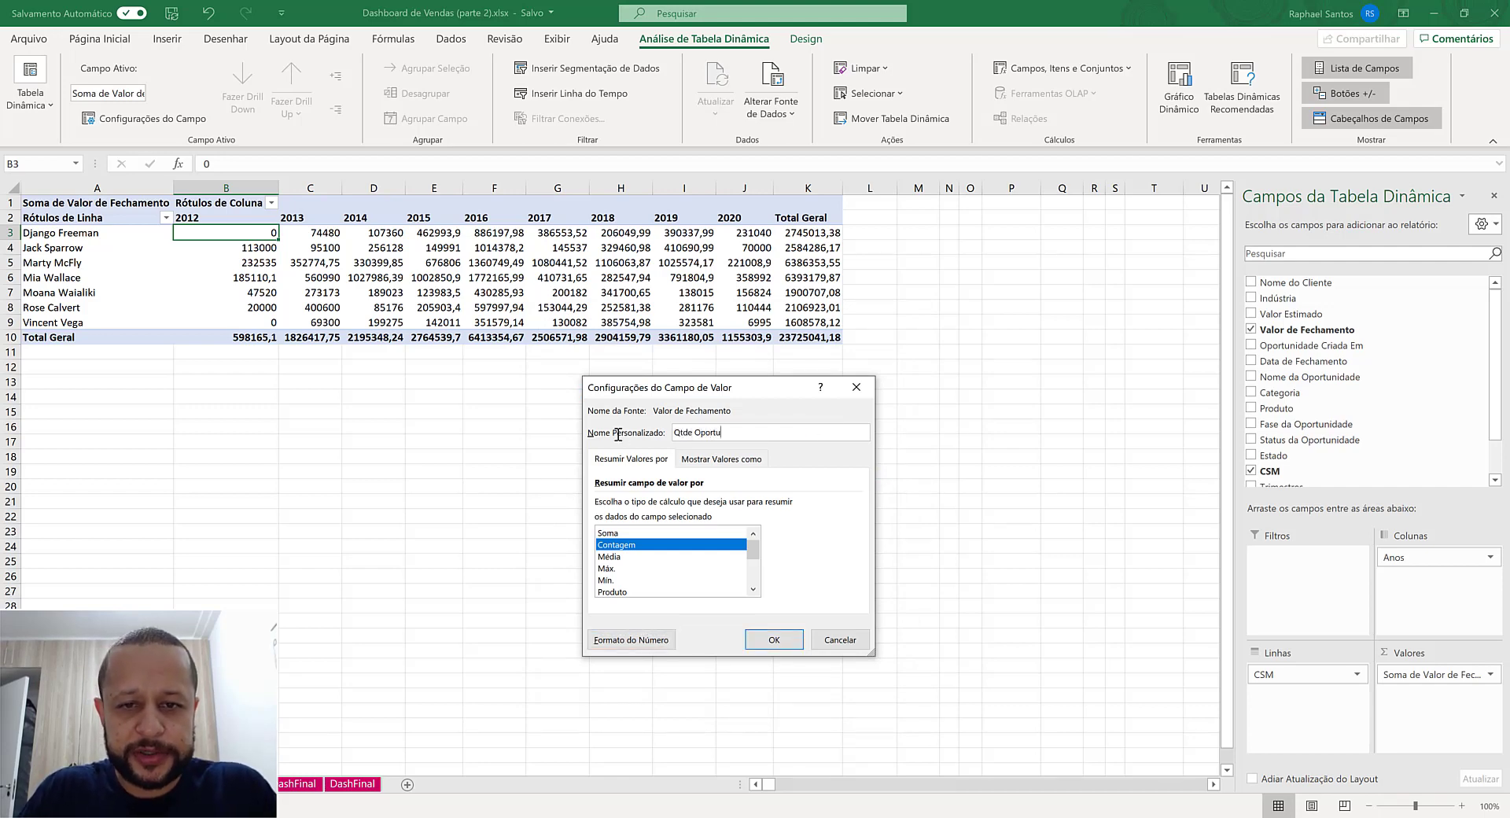
{"action": "type", "text": "nidades"}
{"action": "key", "text": "Return"}
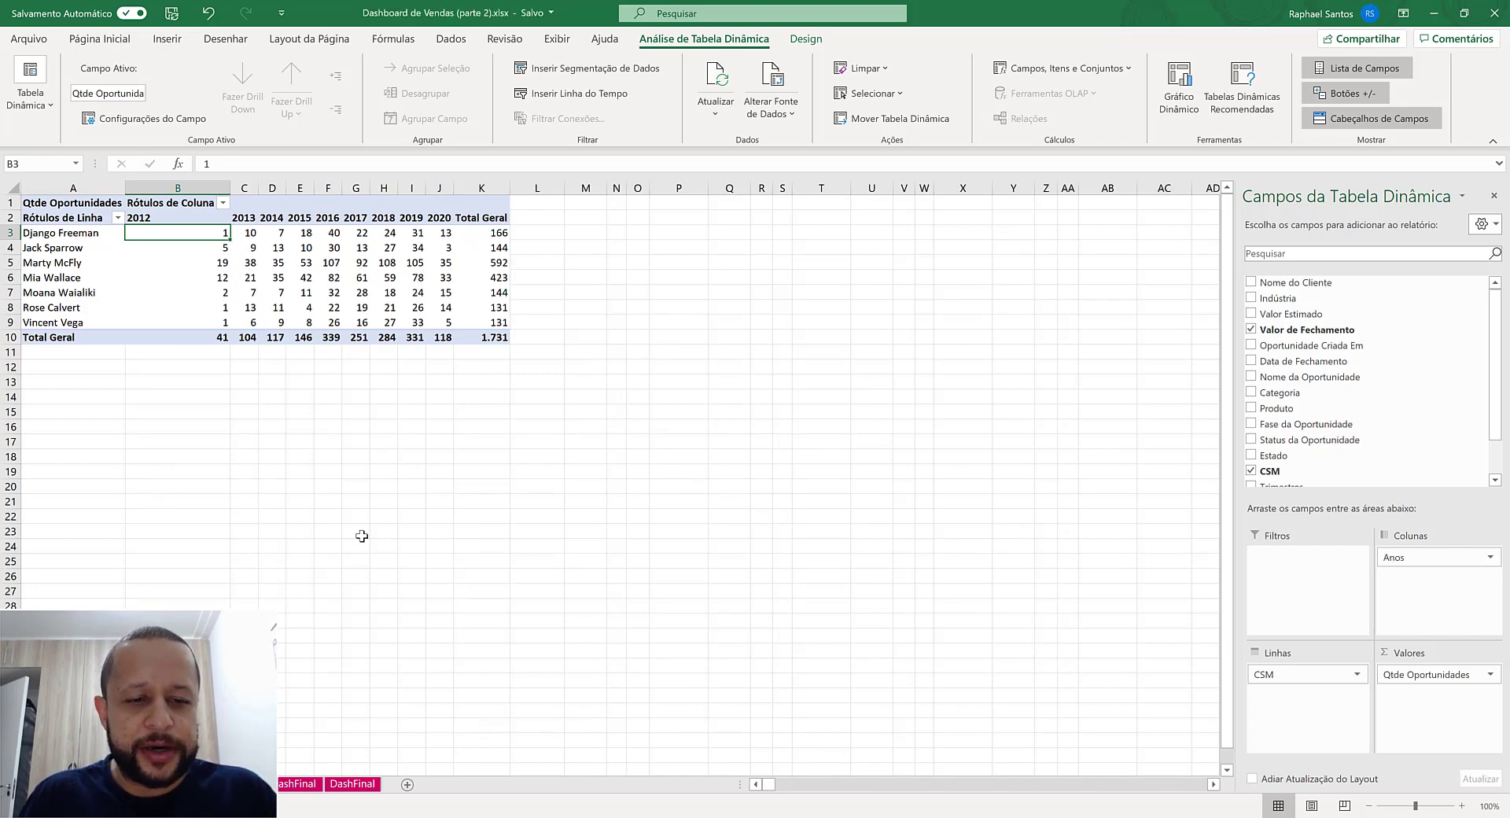
- Copy the whole Qtde Oportunidades pivot table and paste it into the Dash sheet starting at cell D8
{"action": "left_click", "coordinate": [181, 784]}
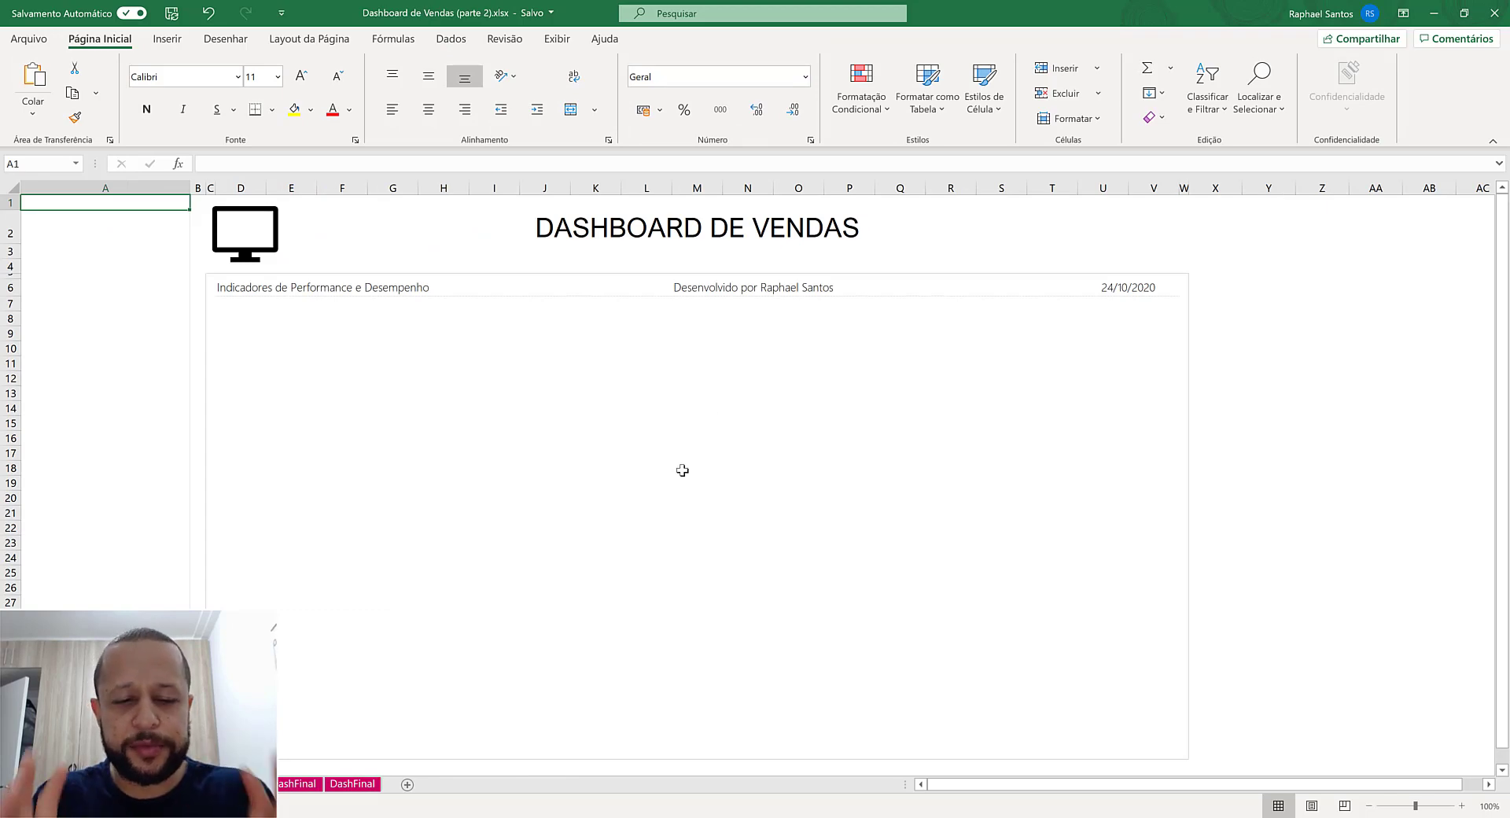
{"action": "left_click", "coordinate": [145, 784]}
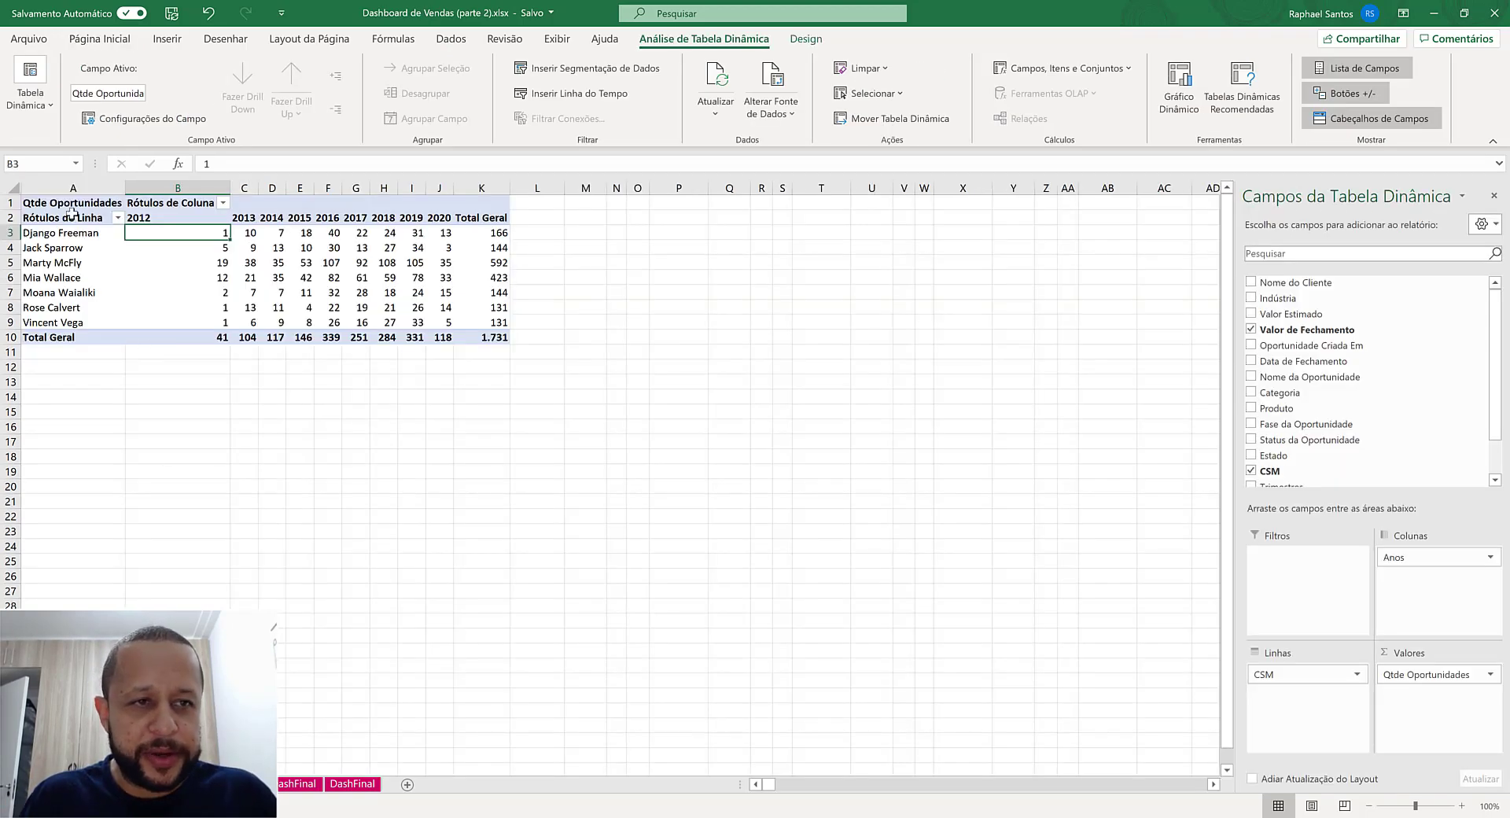
{"action": "left_click_drag", "start_coordinate": [64, 204], "coordinate": [496, 334]}
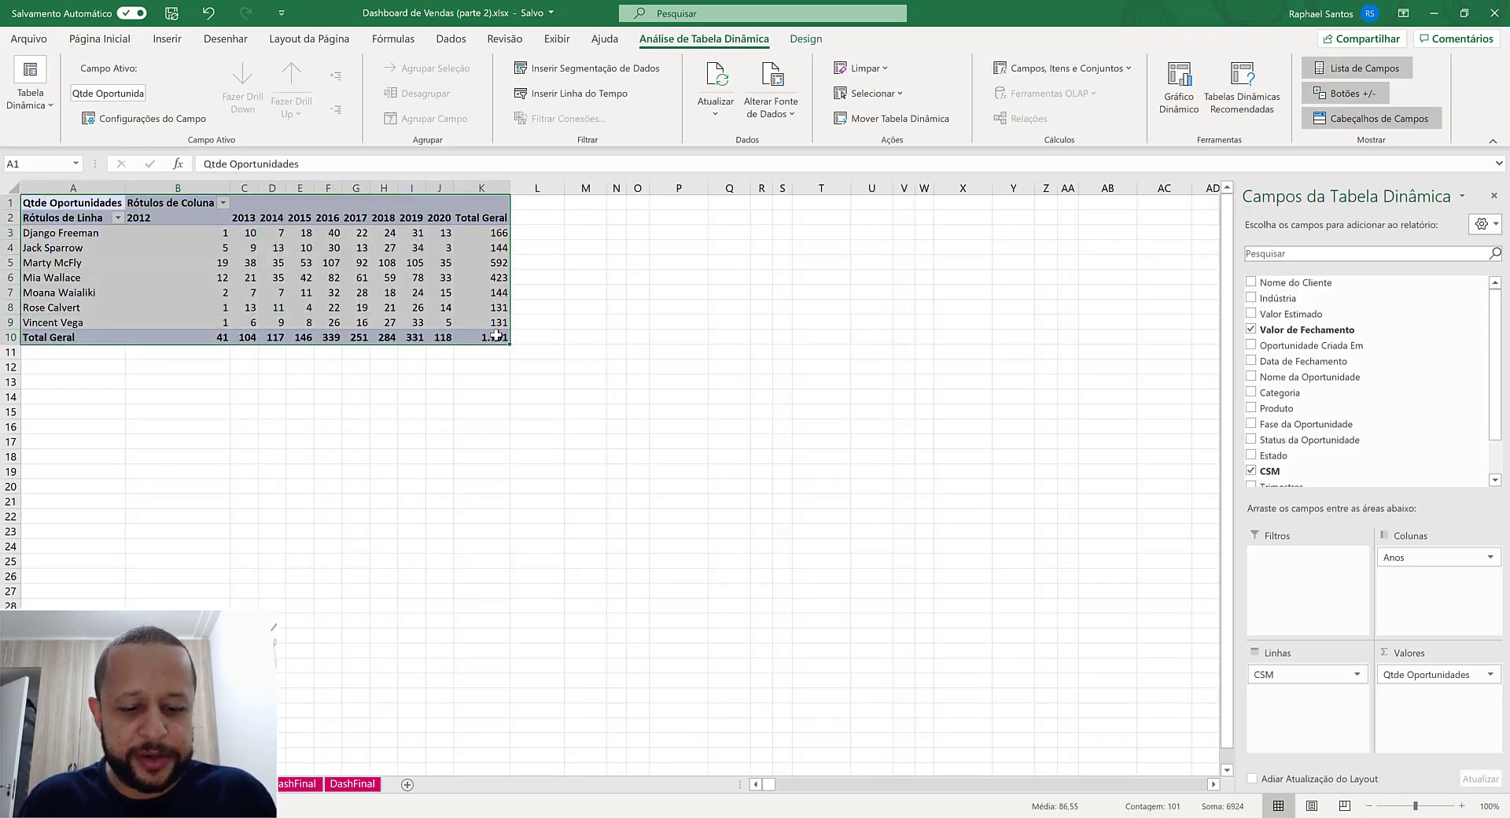
{"action": "key", "text": "ctrl+c"}
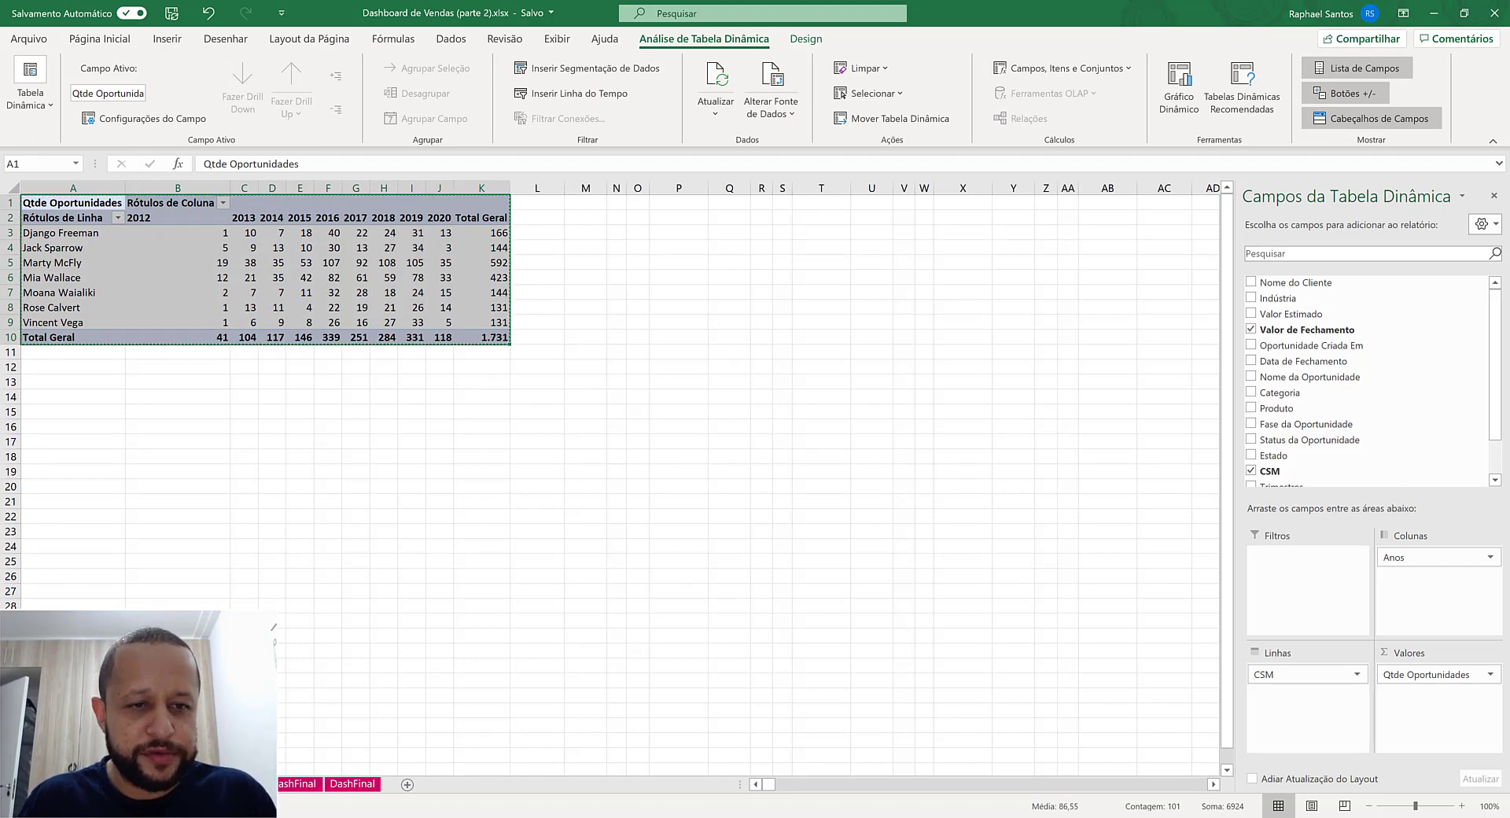
{"action": "left_click", "coordinate": [216, 783]}
{"action": "left_click", "coordinate": [265, 317]}
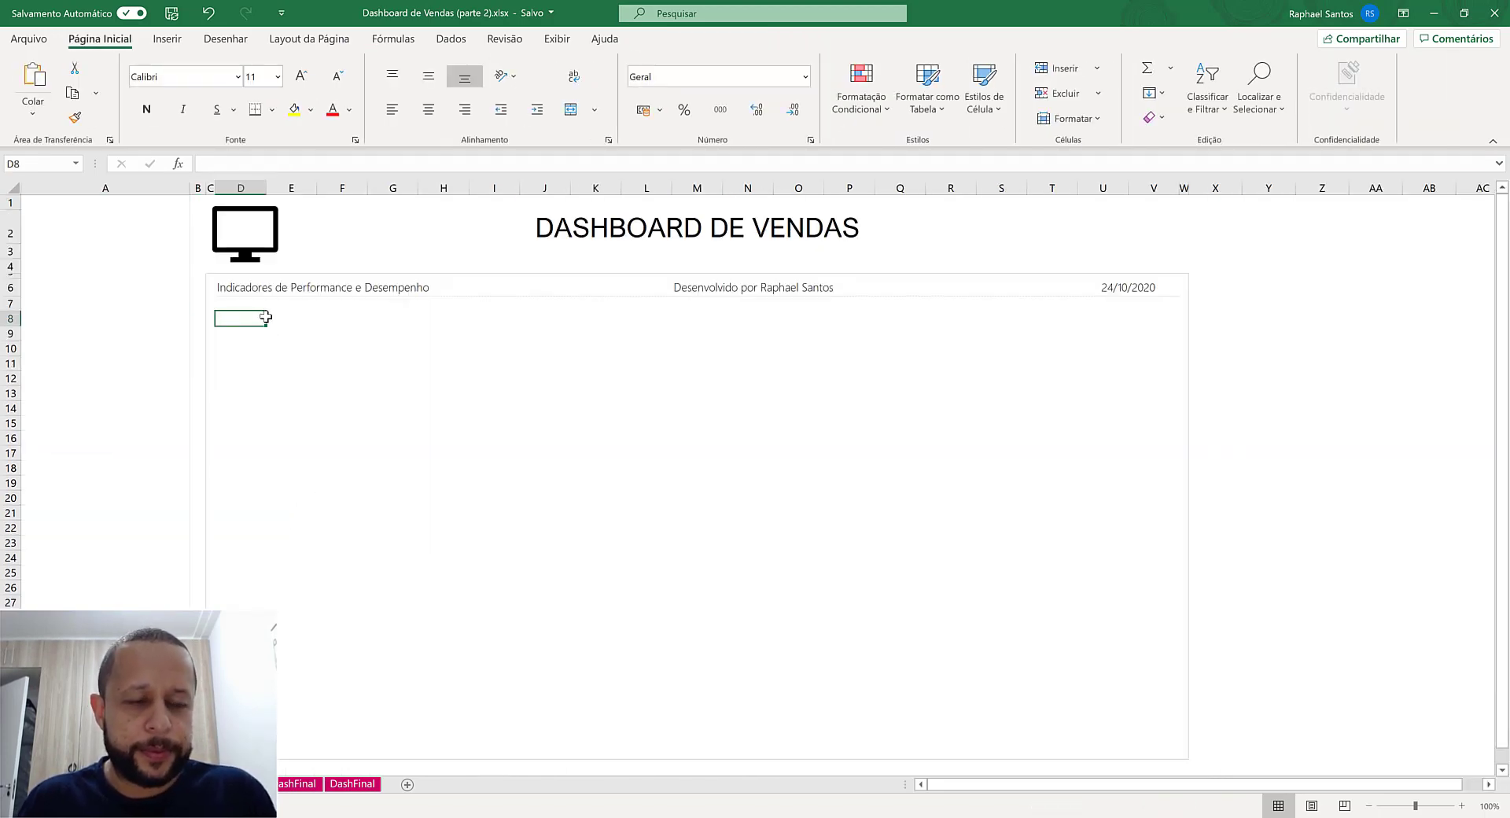
{"action": "key", "text": "ctrl+v"}
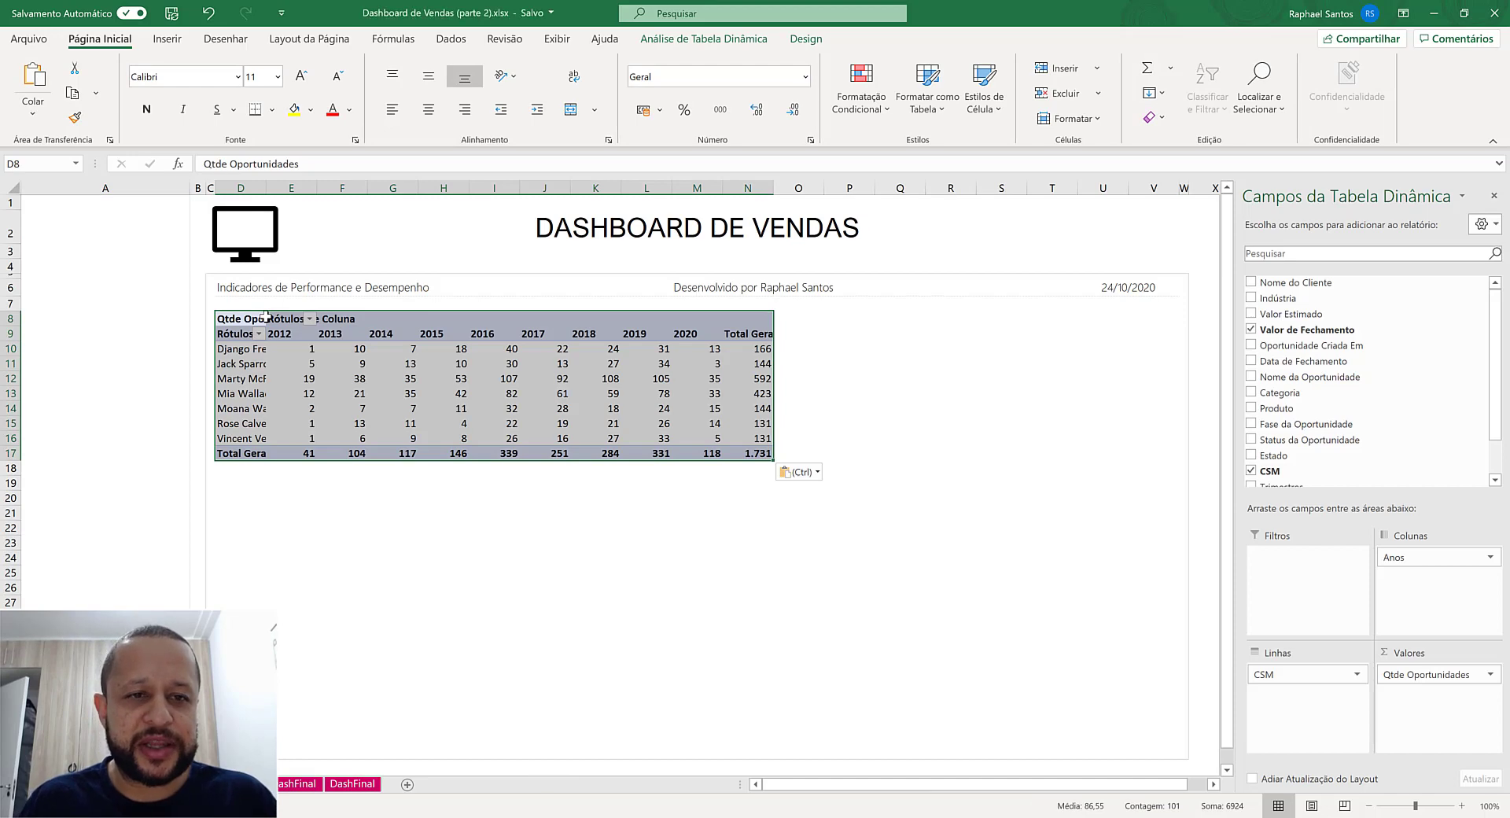
{"action": "left_click", "coordinate": [323, 351]}
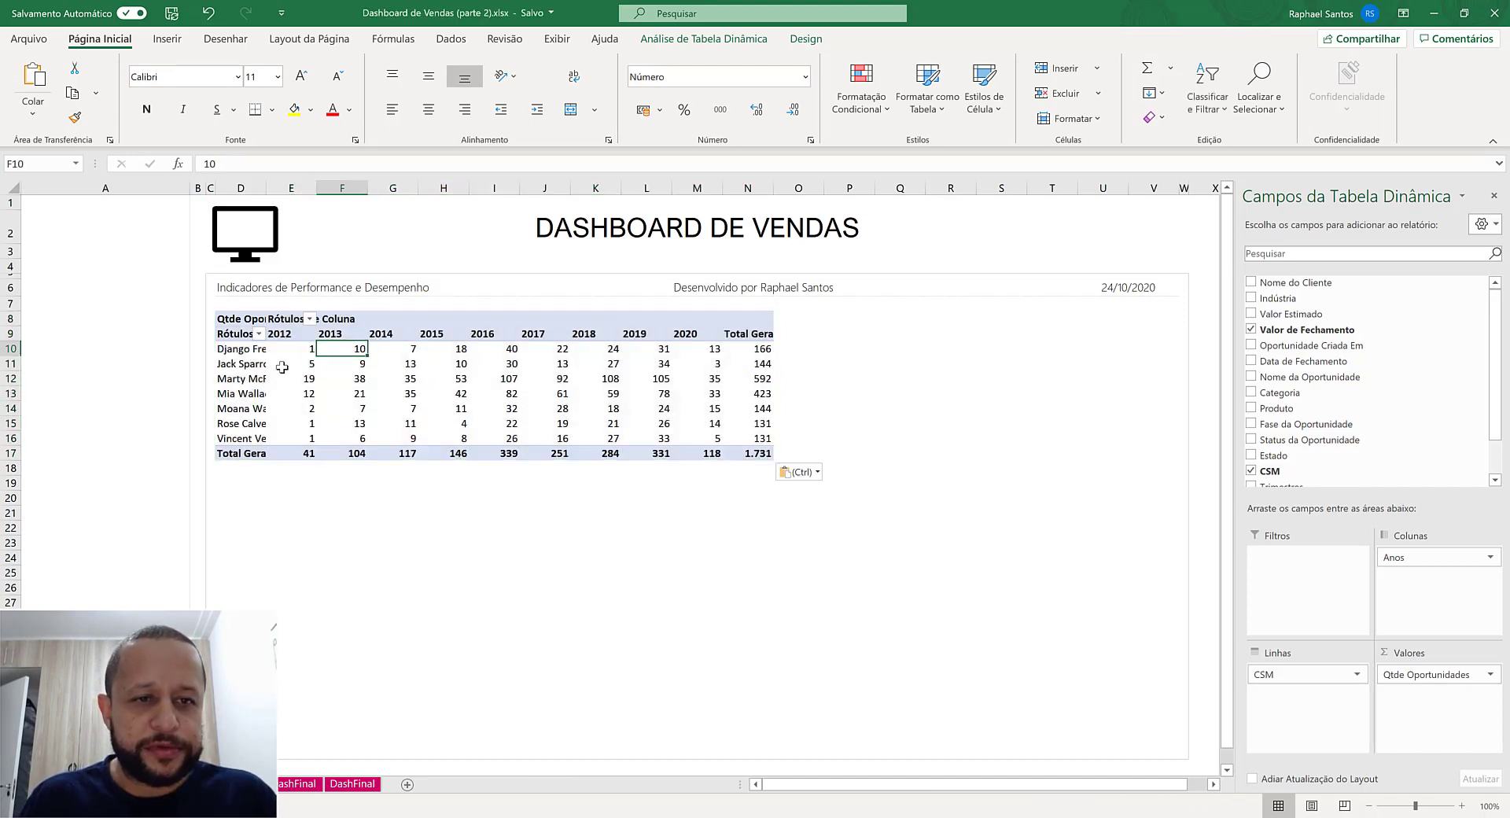
- Disable the grand totals for both rows and columns in the pasted pivot table
{"action": "left_click_drag", "start_coordinate": [743, 333], "coordinate": [747, 455]}
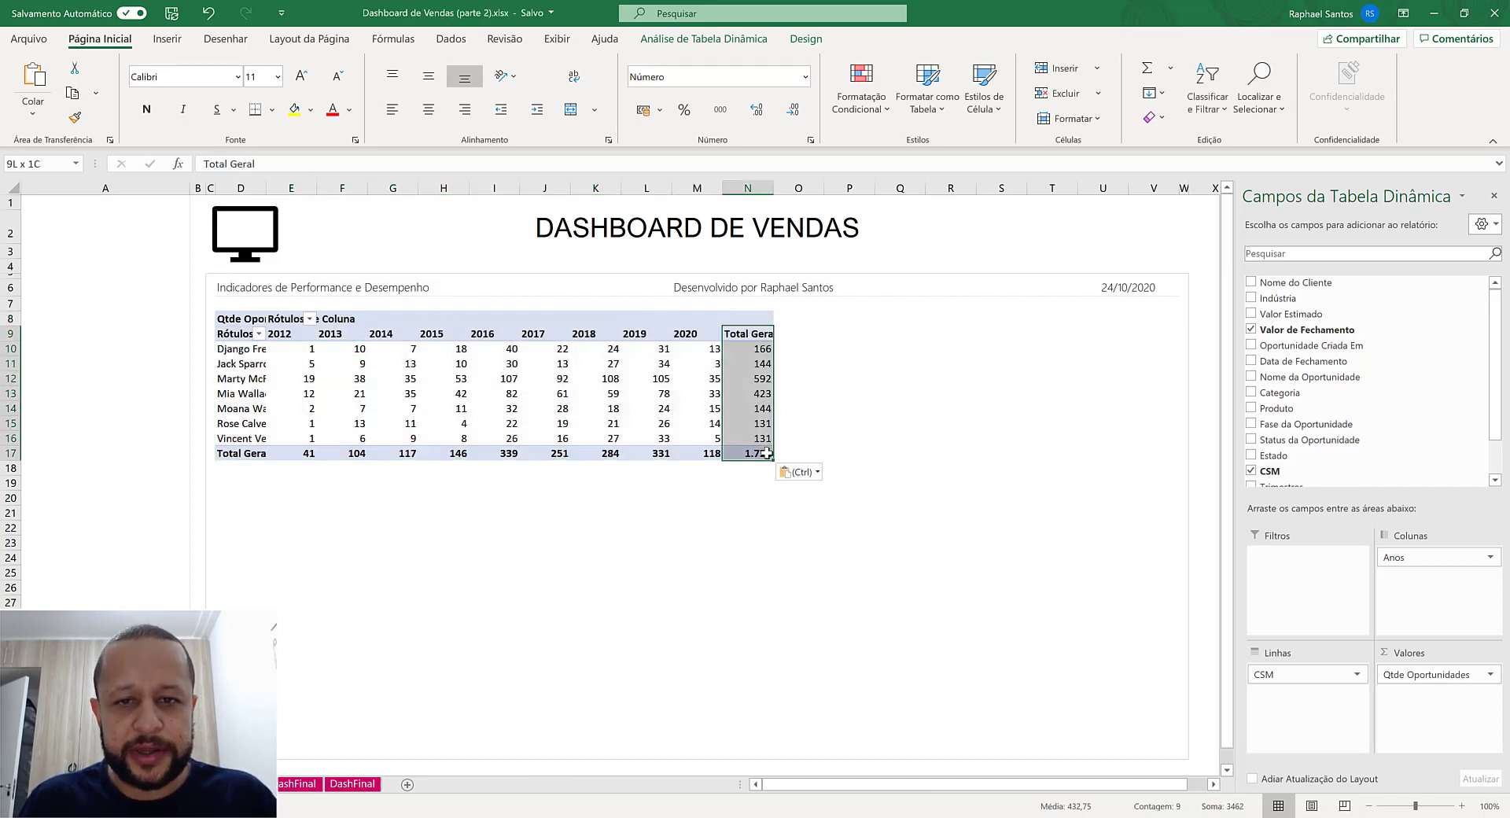
{"action": "left_click_drag", "start_coordinate": [249, 455], "coordinate": [747, 448]}
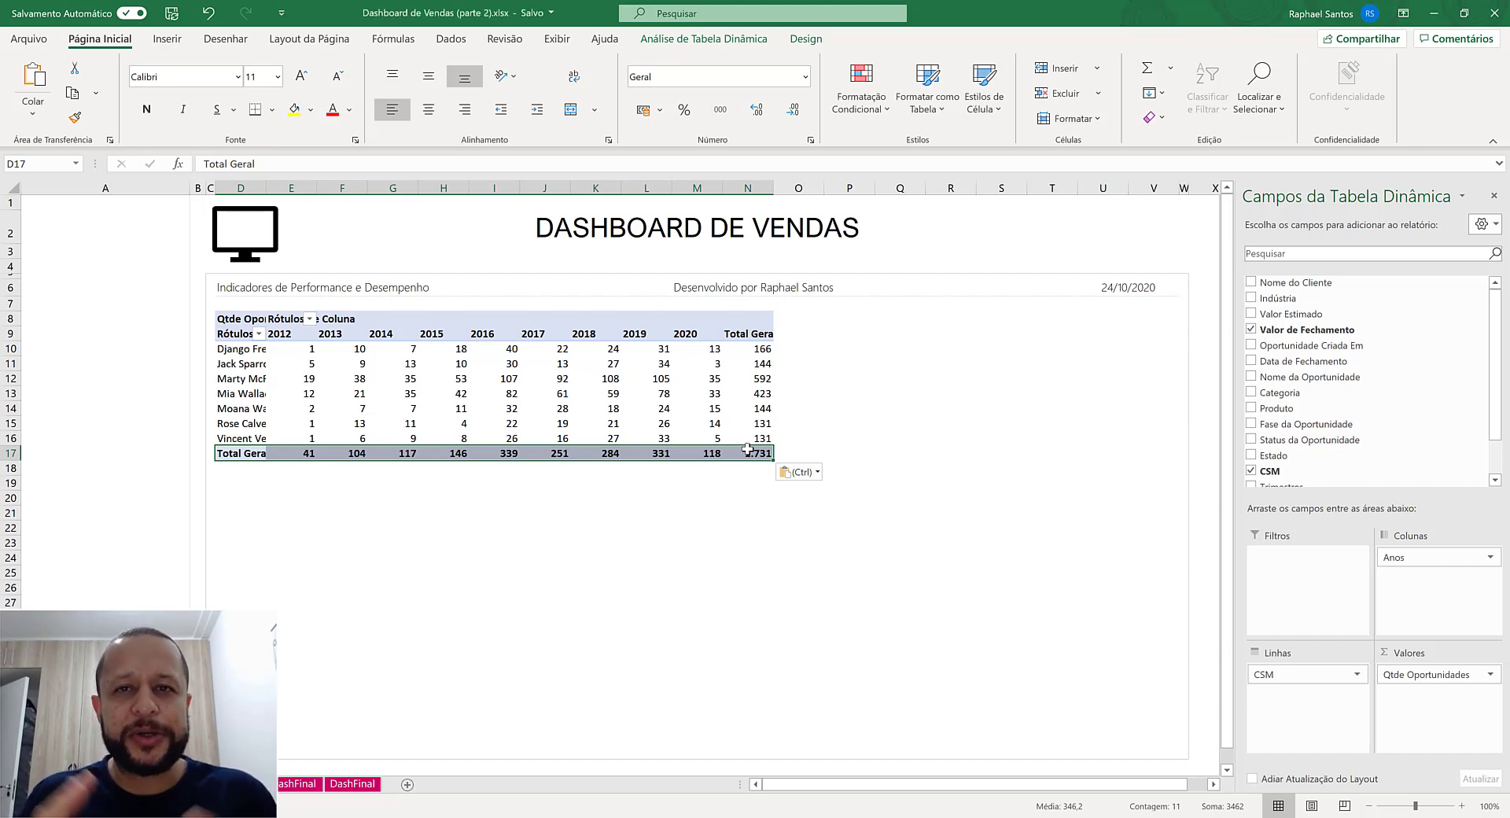
{"action": "left_click", "coordinate": [747, 328]}
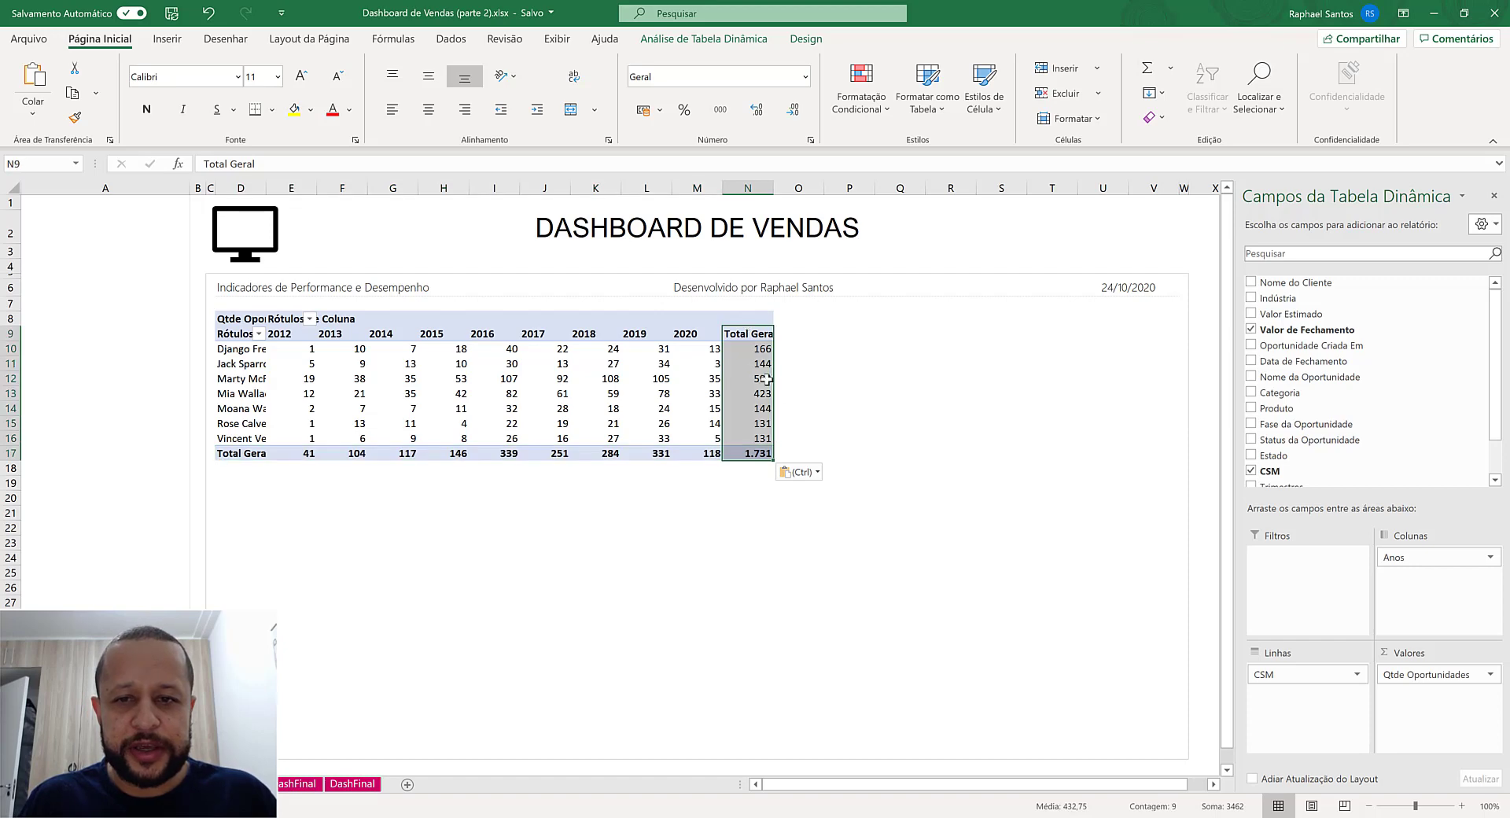
{"action": "left_click", "coordinate": [747, 363]}
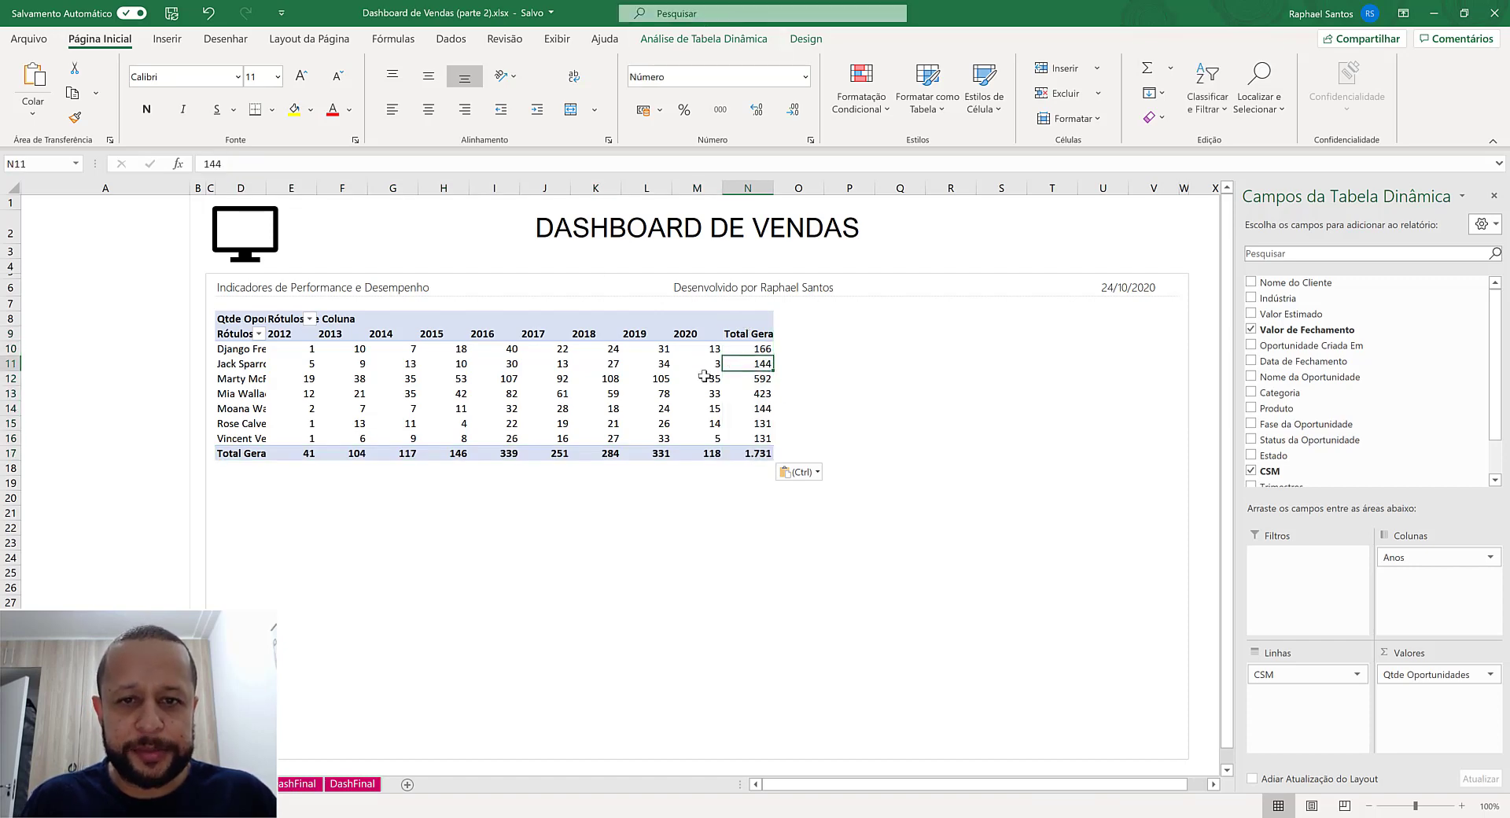
{"action": "left_click", "coordinate": [730, 39]}
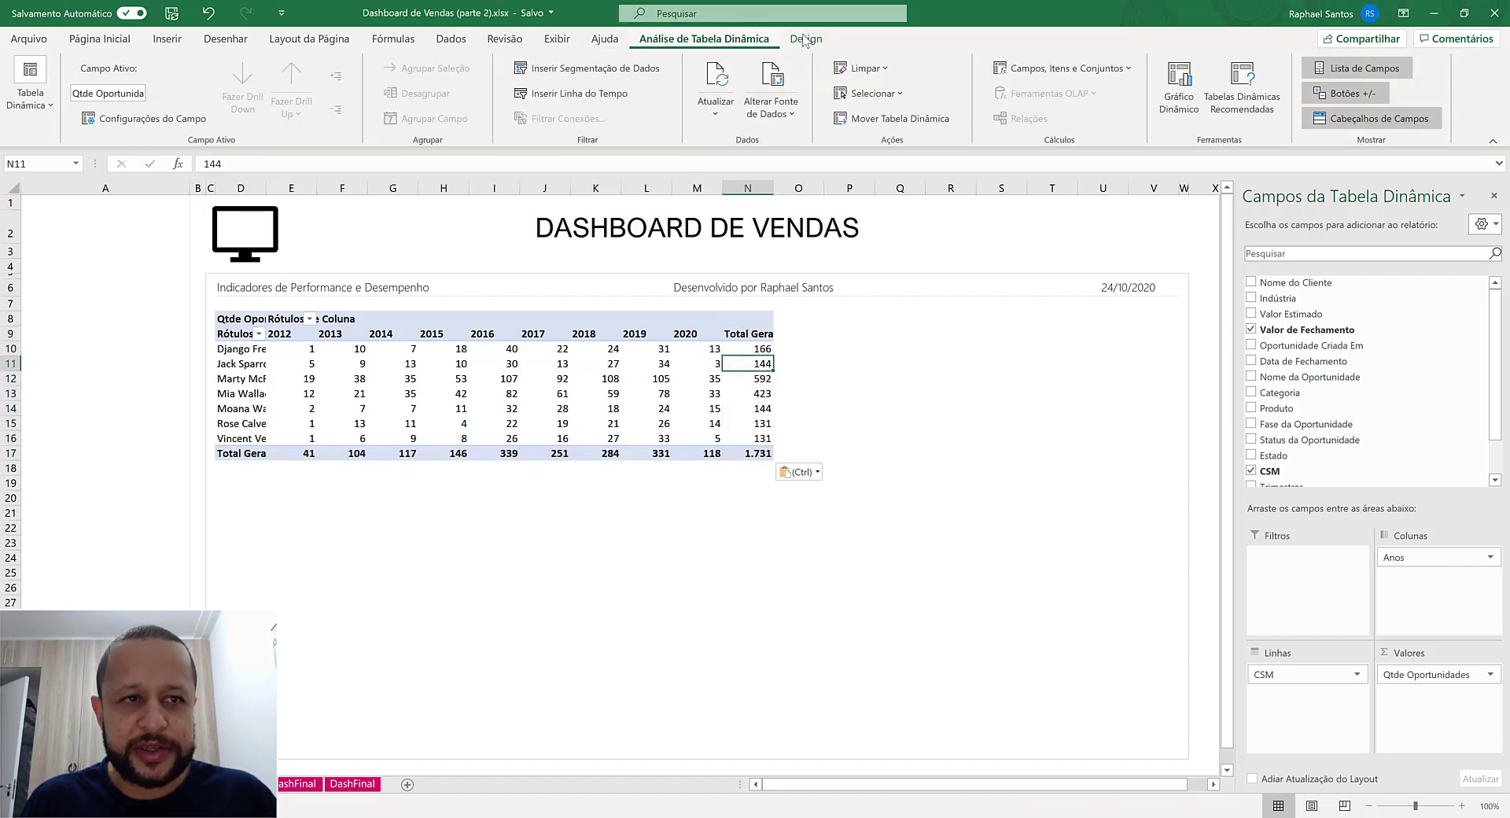
{"action": "left_click", "coordinate": [805, 38]}
{"action": "left_click", "coordinate": [77, 104]}
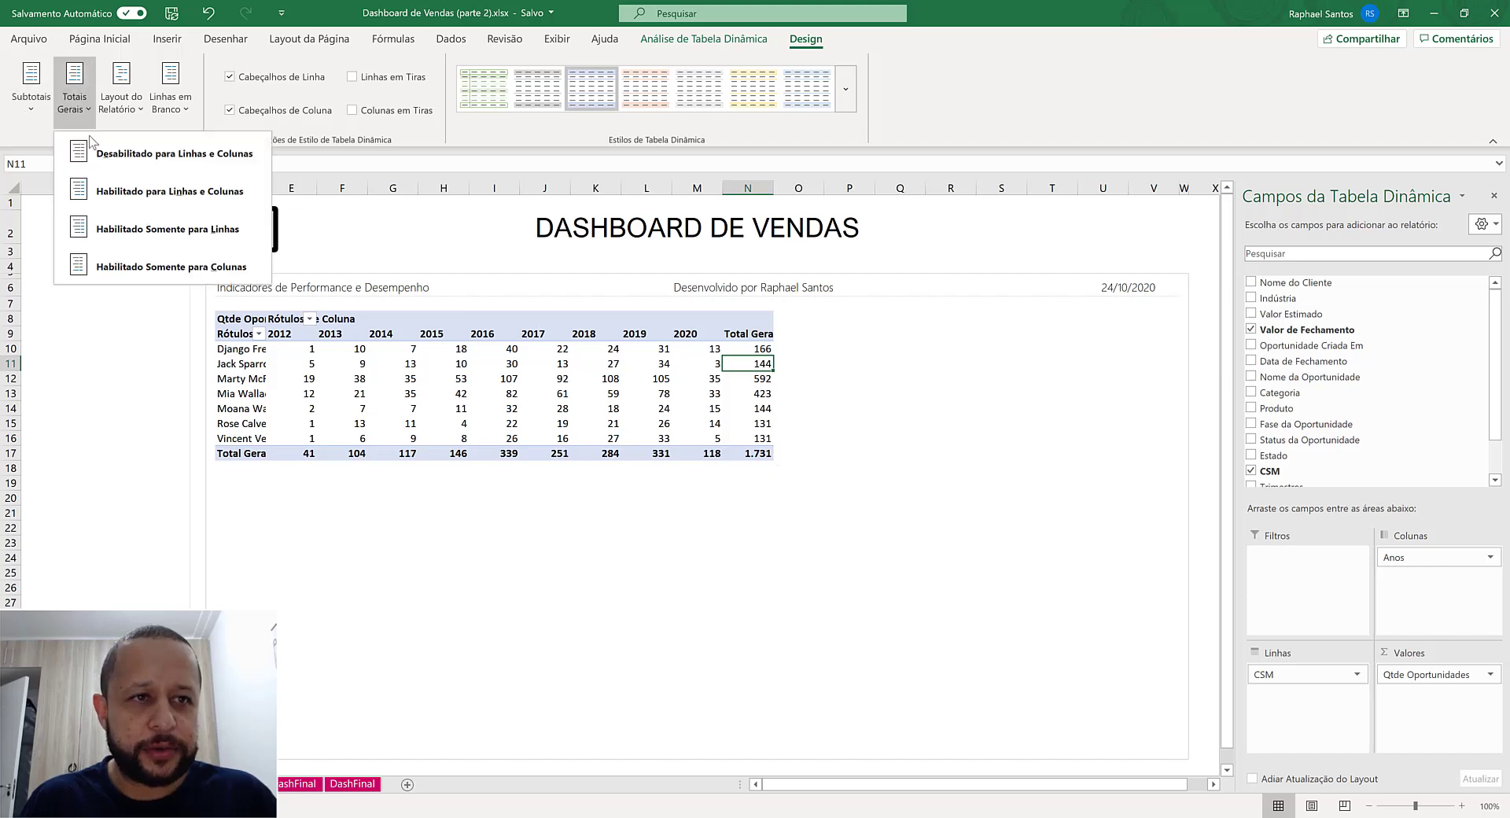
{"action": "left_click", "coordinate": [162, 155]}
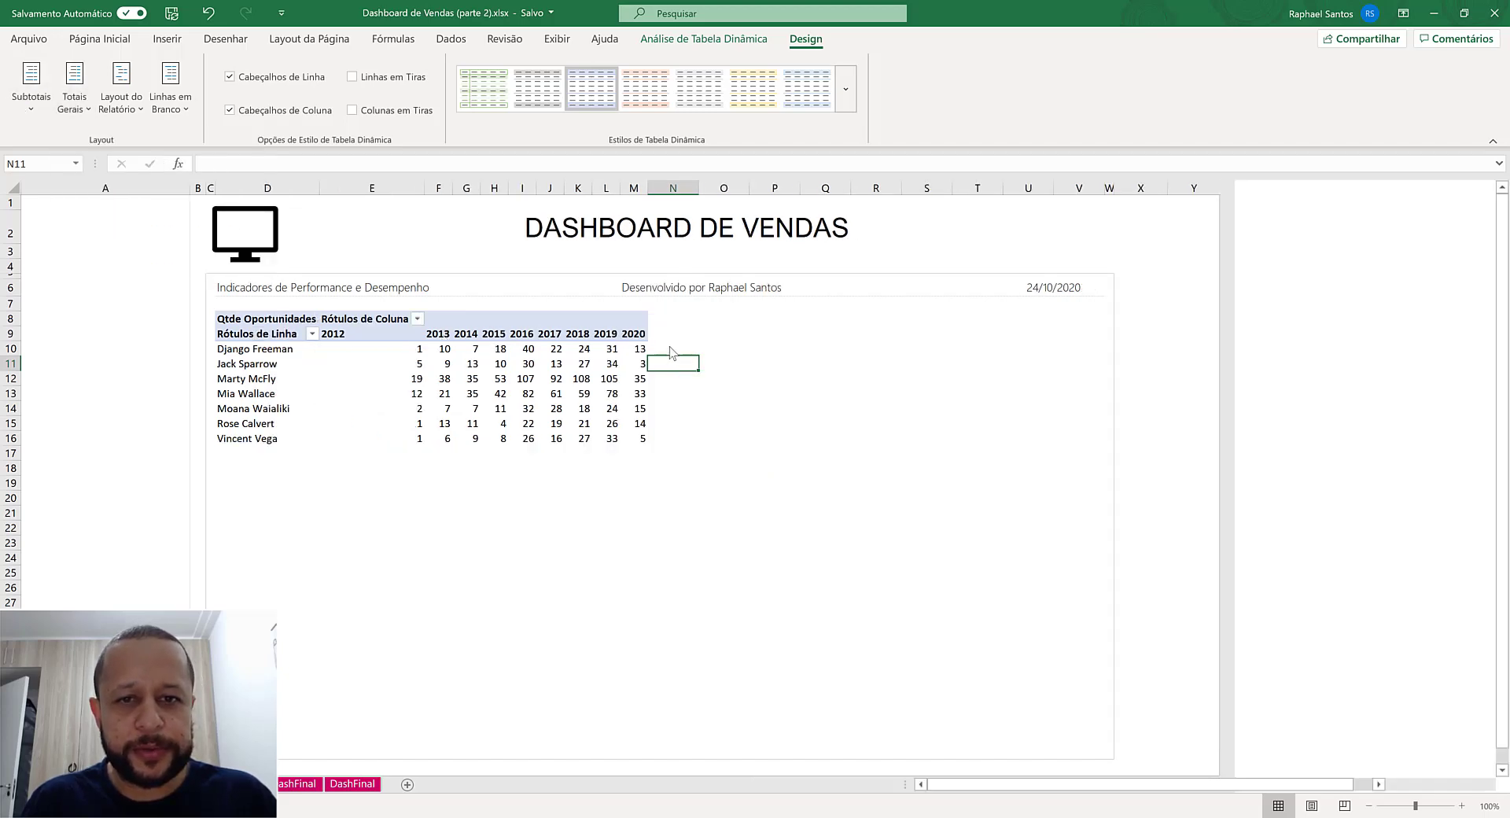
- Turn off automatic column width adjustment on update in the pivot table options, and give the year columns E to M one equal, narrow width
{"action": "left_click", "coordinate": [441, 377]}
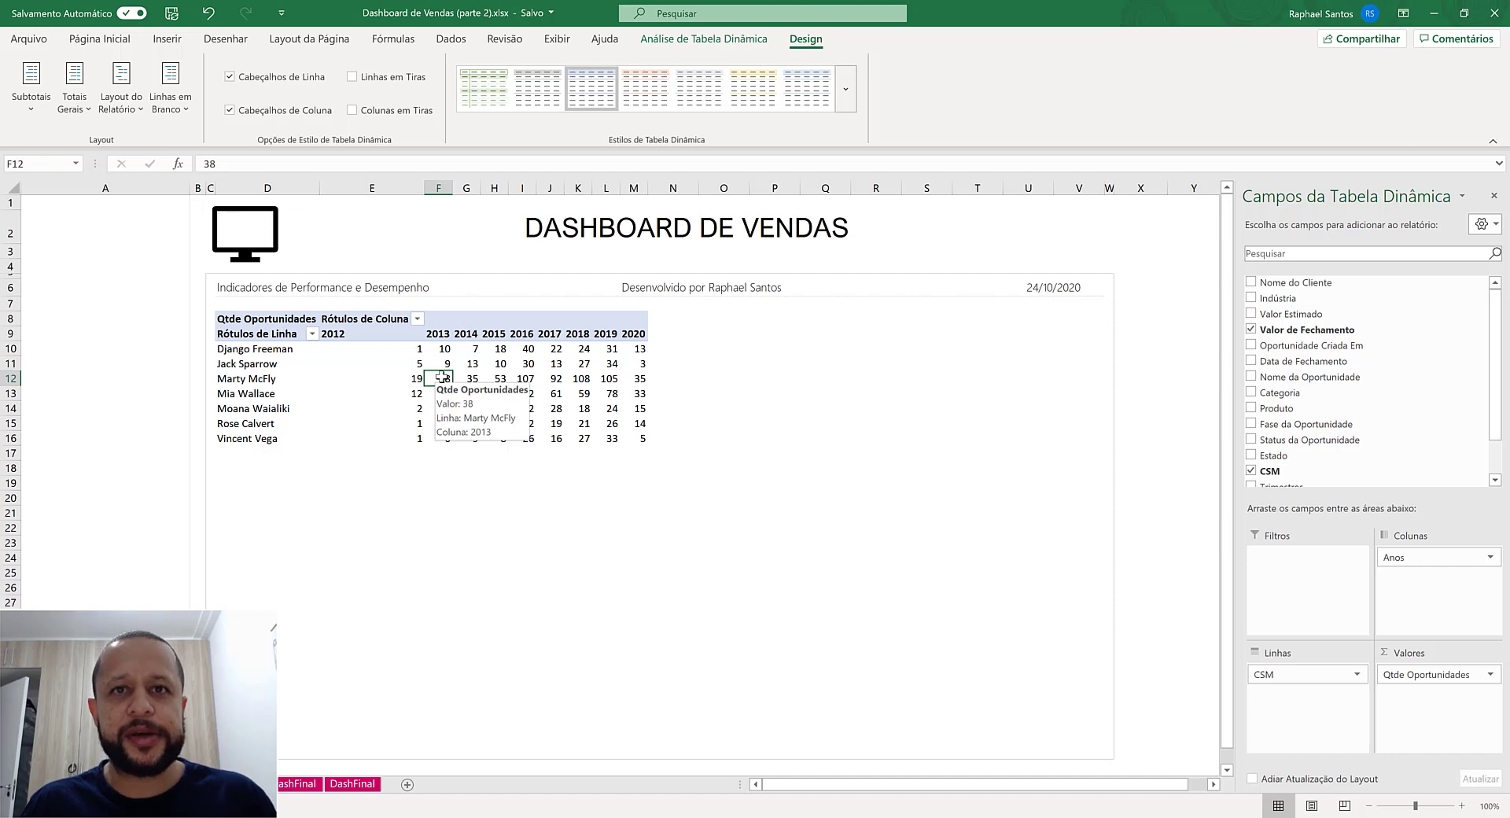
{"action": "right_click", "coordinate": [441, 376]}
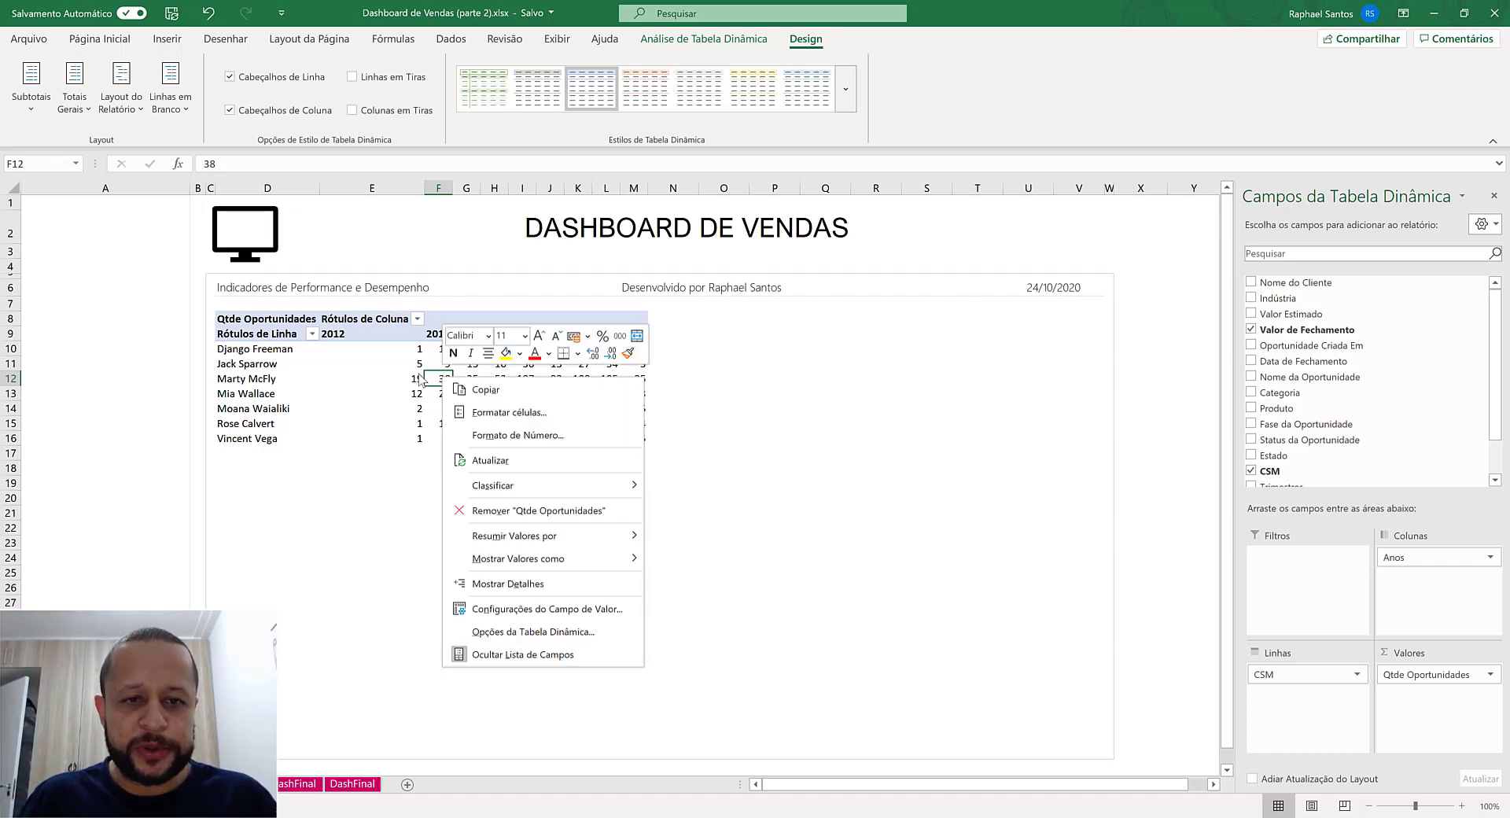
{"action": "left_click", "coordinate": [519, 633]}
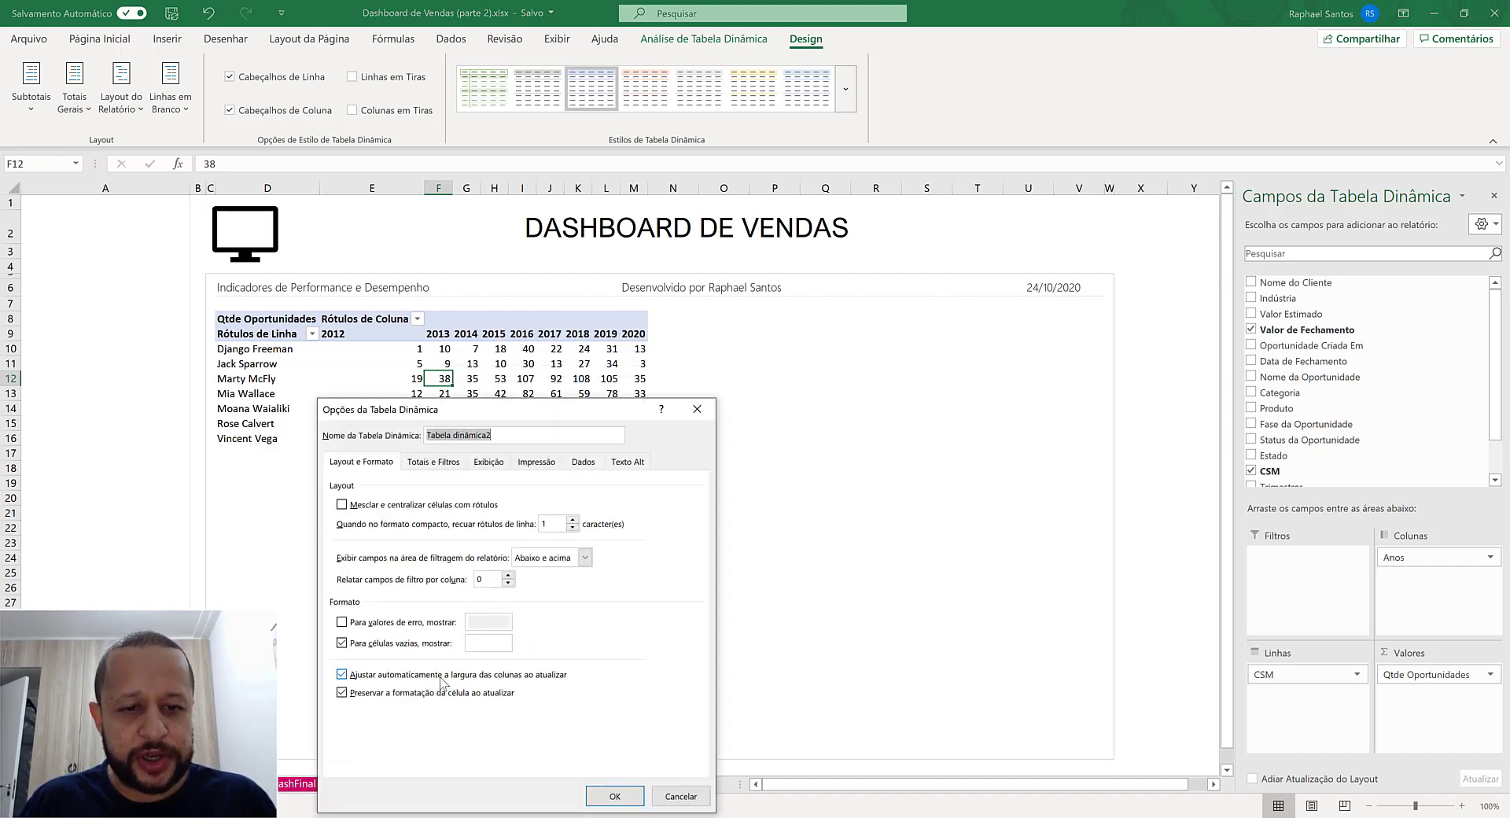
{"action": "left_click_drag", "start_coordinate": [498, 419], "coordinate": [629, 261]}
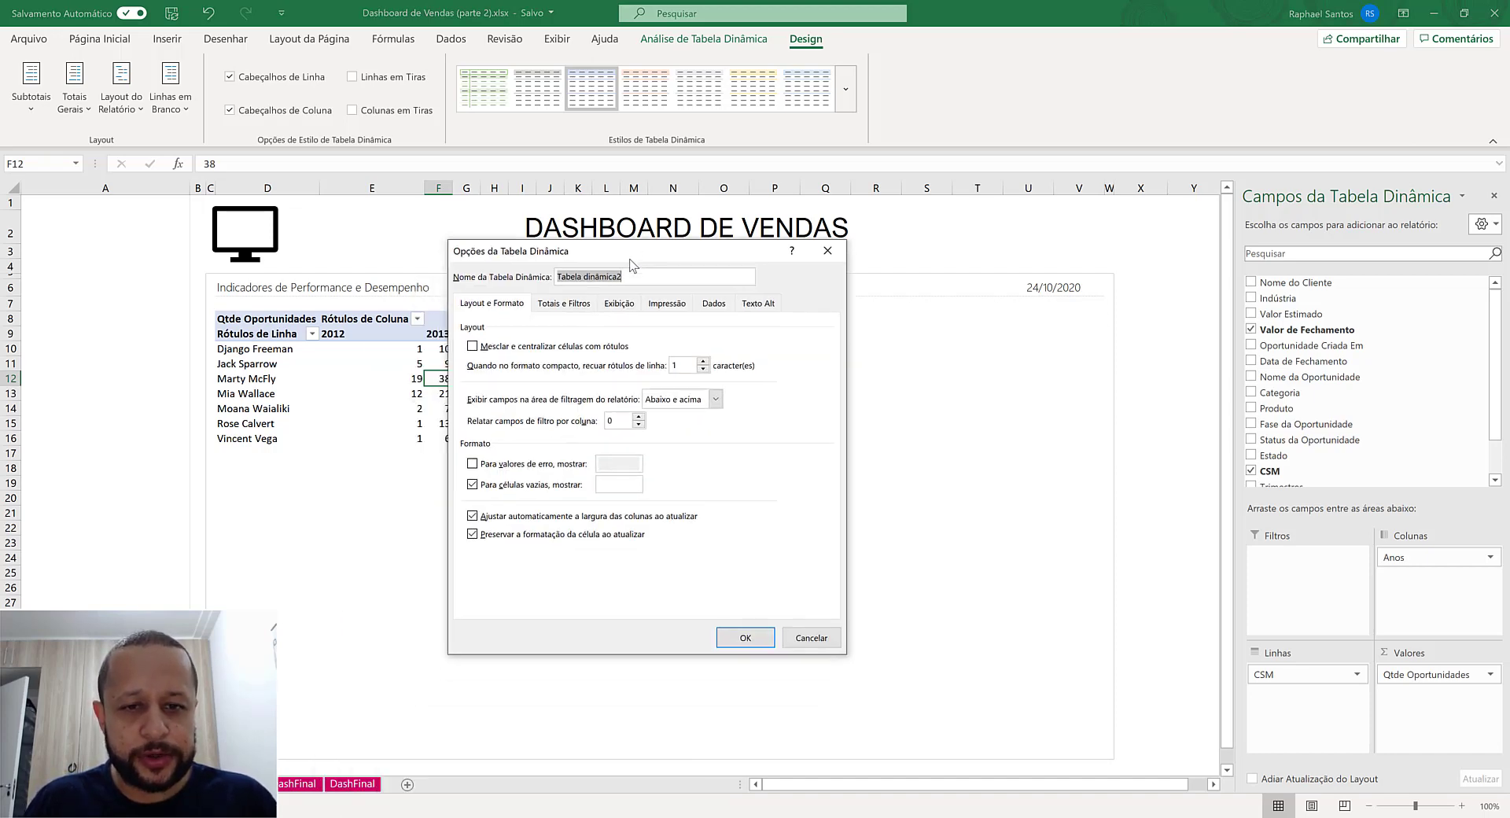
{"action": "left_click", "coordinate": [585, 516]}
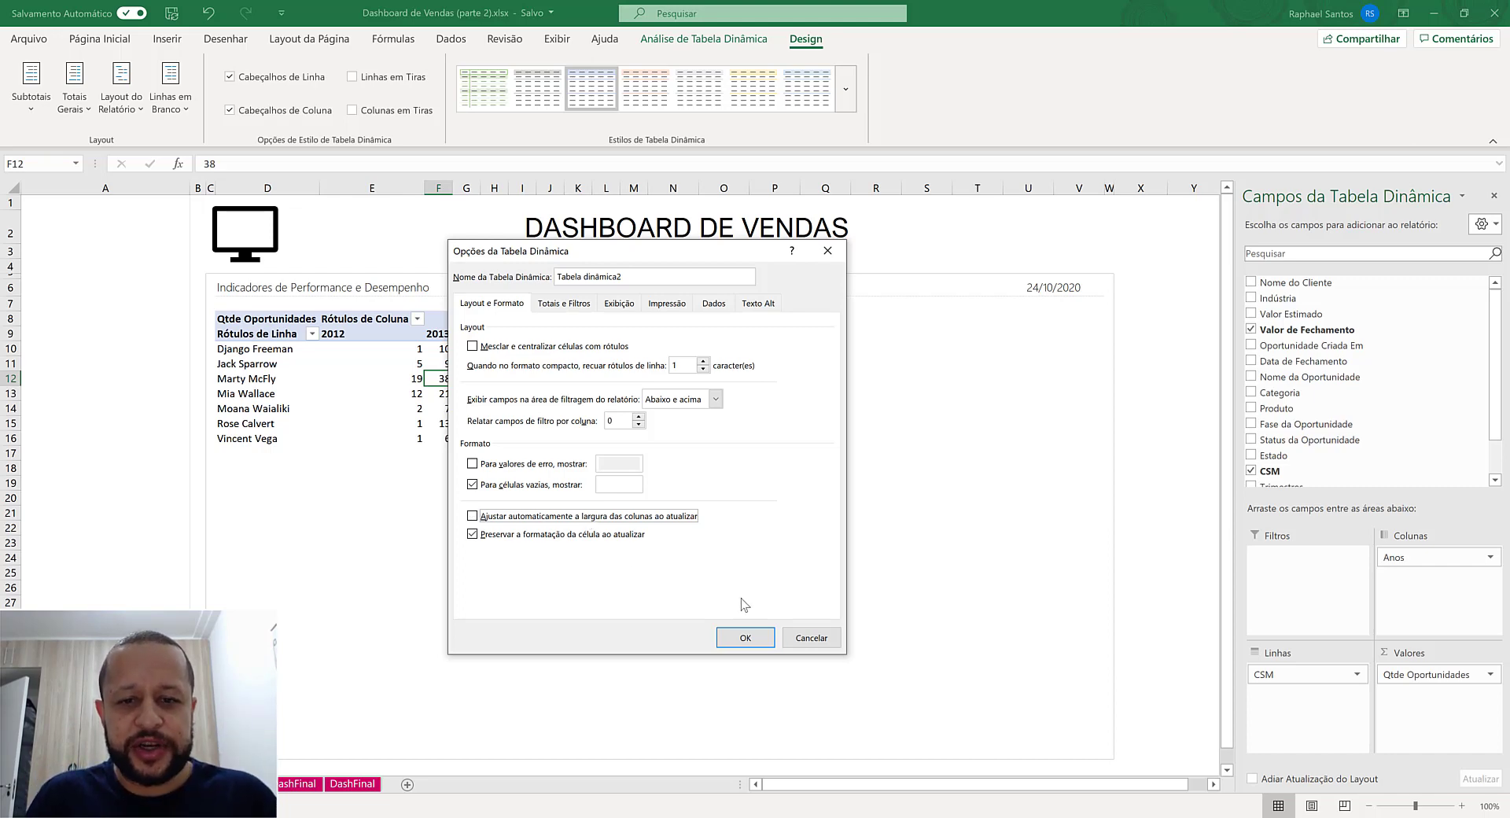
{"action": "left_click", "coordinate": [745, 636]}
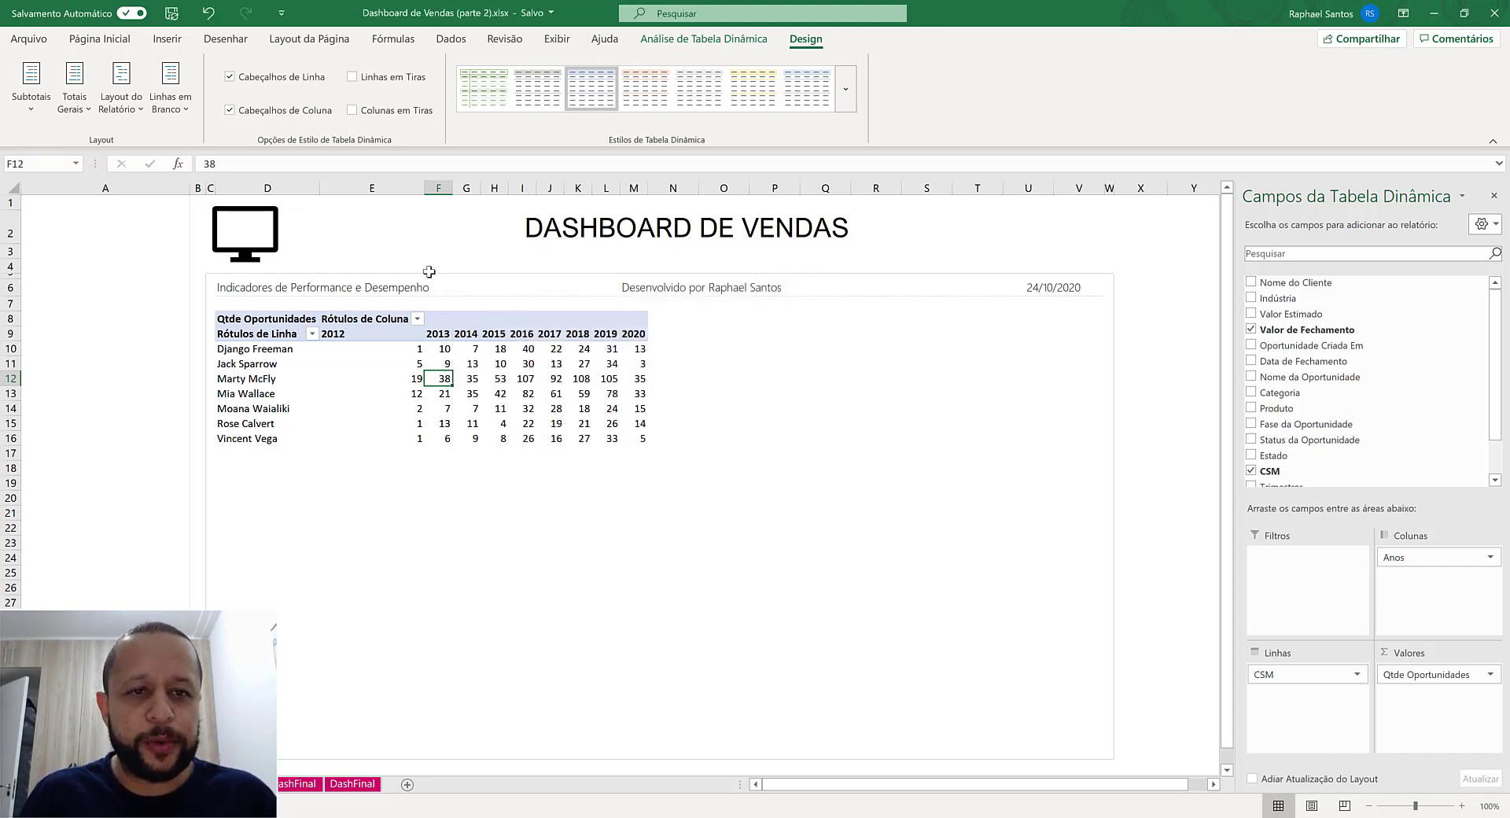
{"action": "left_click_drag", "start_coordinate": [378, 188], "coordinate": [580, 192]}
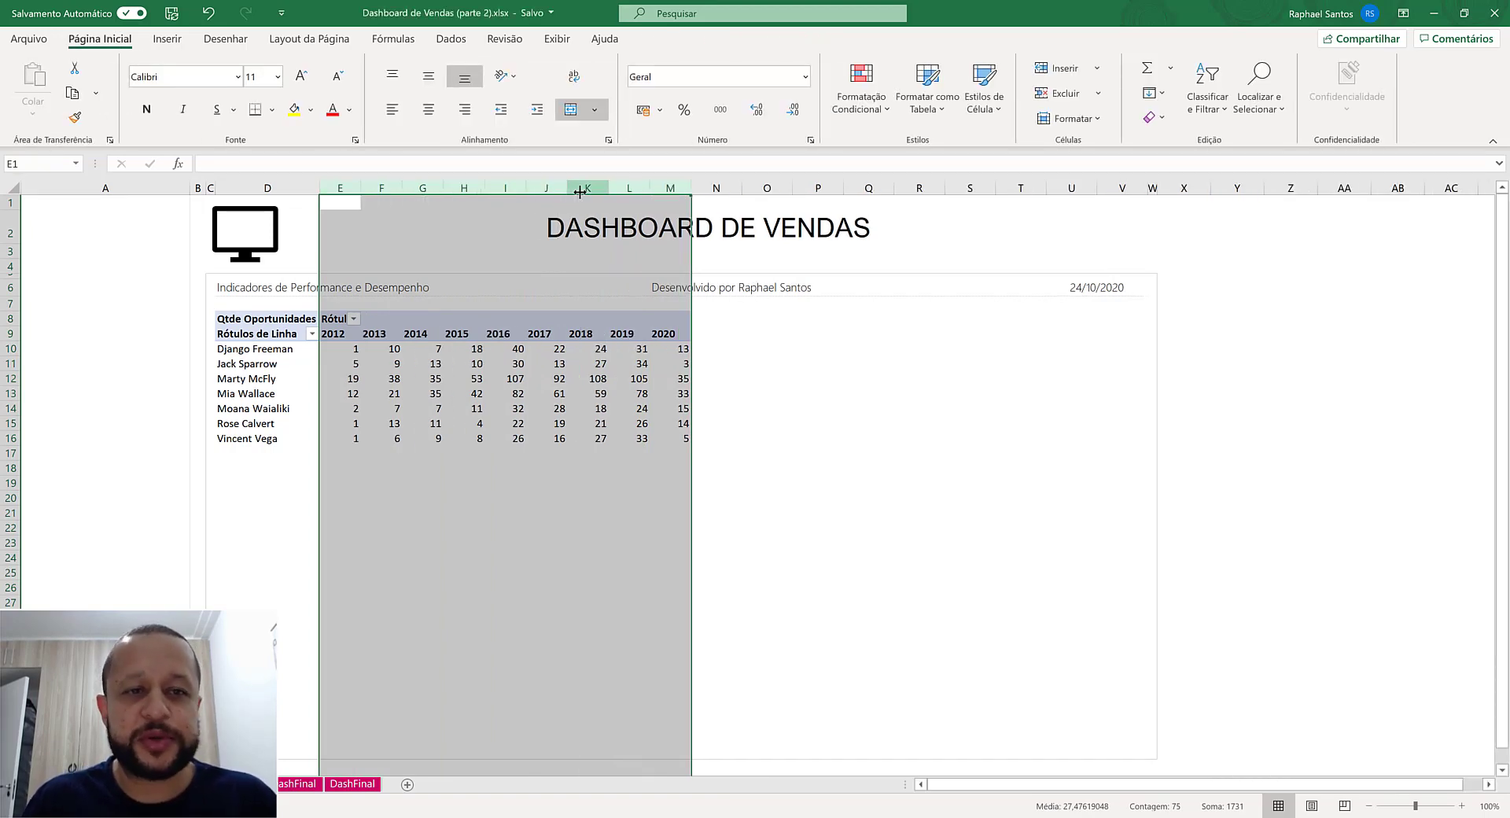
- Rename the pivot table's row labels header in D9 to "Vendedor"
{"action": "left_click", "coordinate": [258, 335]}
{"action": "type", "text": "Ven"}
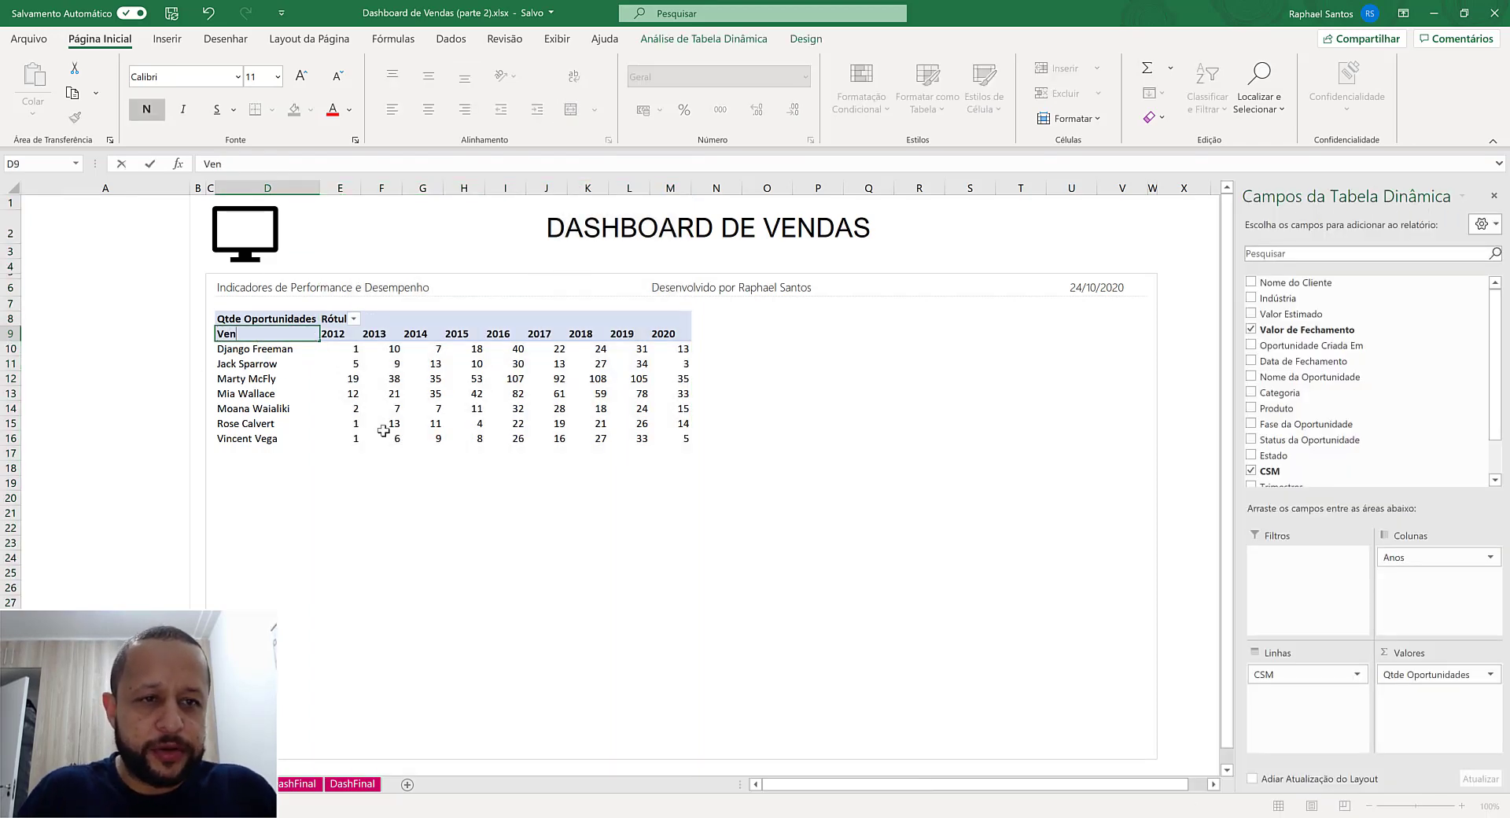
{"action": "type", "text": "dedor"}
{"action": "key", "text": "Return"}
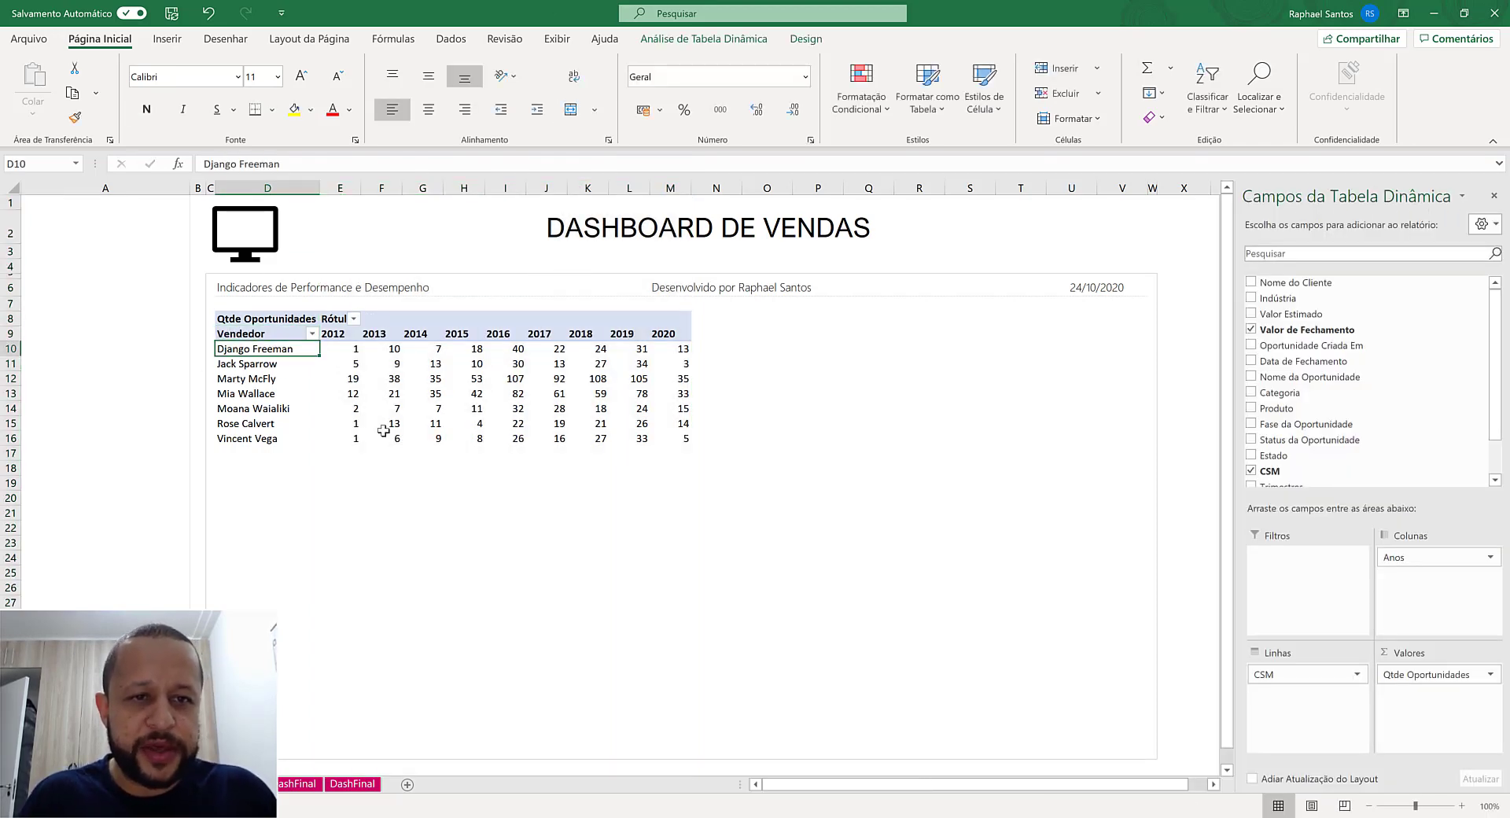
- Blank out the pivot table's column labels header in E8 and the value field caption in D8
{"action": "key", "text": "Up"}
{"action": "key", "text": "Right"}
{"action": "key", "text": "Right"}
{"action": "key", "text": "Right"}
{"action": "key", "text": "Right"}
{"action": "key", "text": "Right"}
{"action": "key", "text": "Right"}
{"action": "key", "text": "Right"}
{"action": "key", "text": "Right"}
{"action": "key", "text": "Right"}
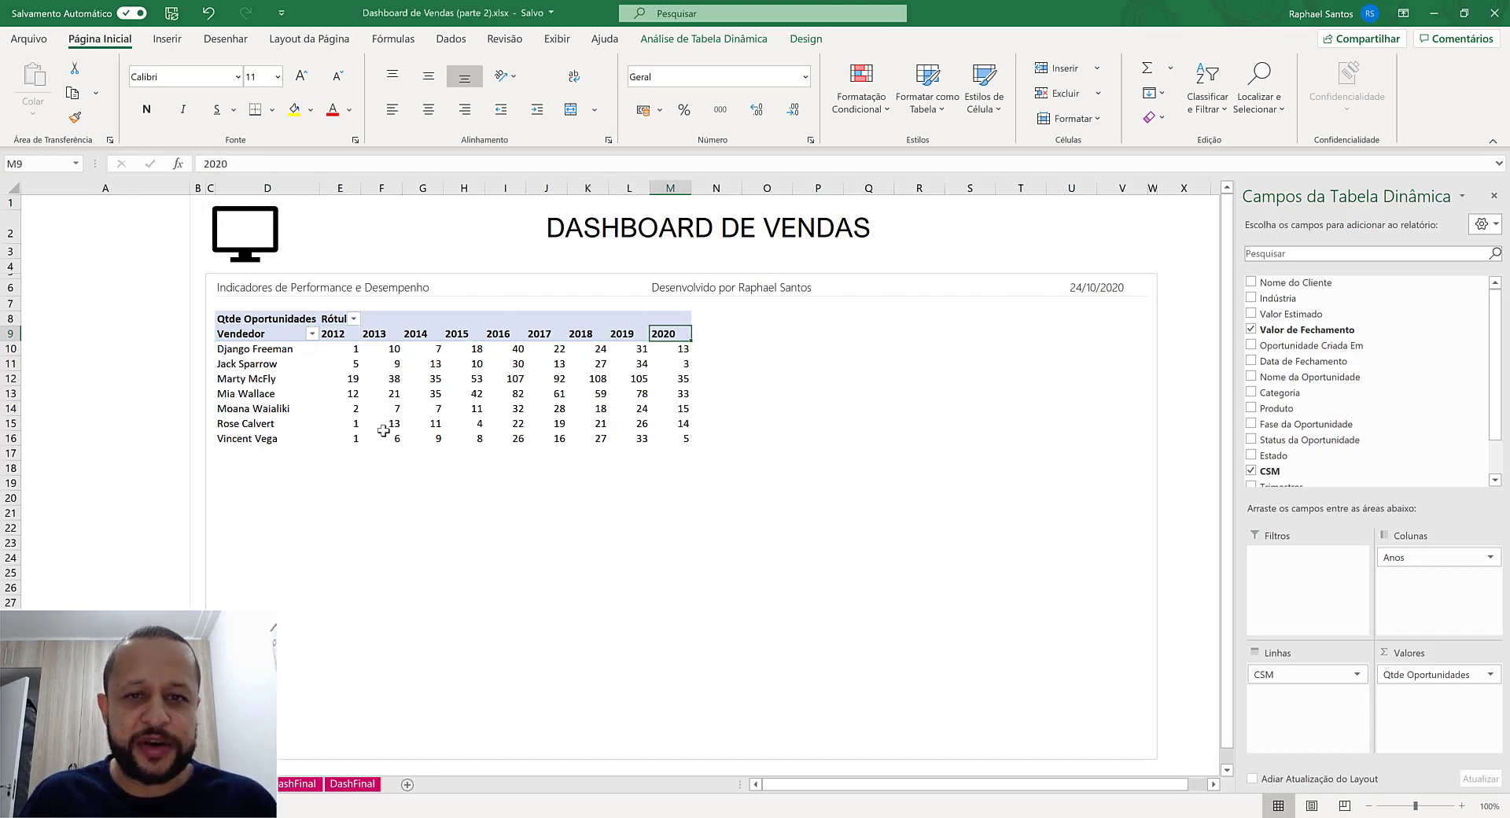
{"action": "key", "text": "Left"}
{"action": "key", "text": "Left"}
{"action": "key", "text": "Left"}
{"action": "key", "text": "Left"}
{"action": "key", "text": "Left"}
{"action": "key", "text": "Left"}
{"action": "key", "text": "Left"}
{"action": "key", "text": "Up"}
{"action": "key", "text": "Left"}
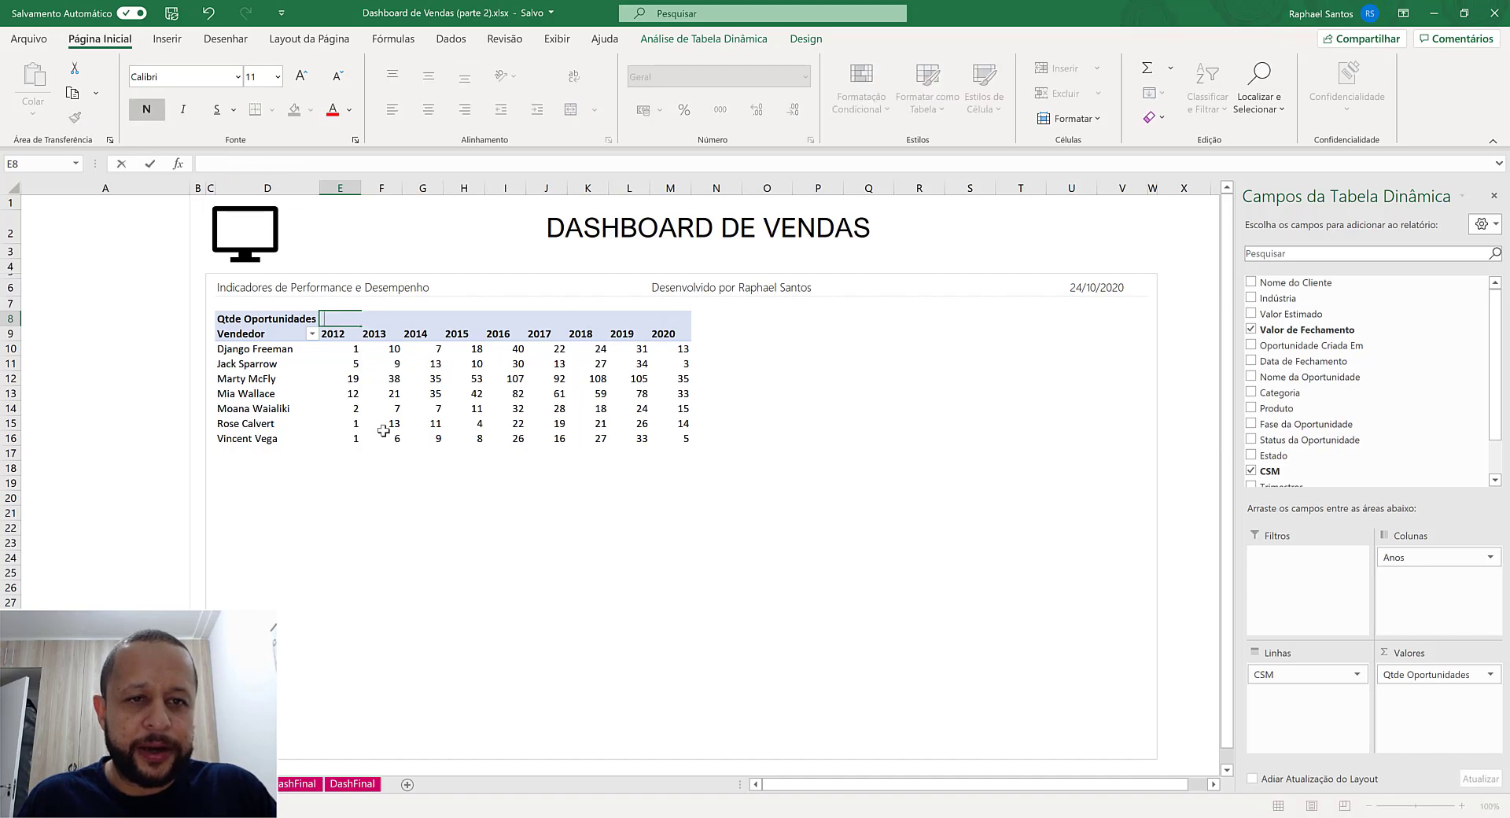
{"action": "key", "text": "Return"}
{"action": "key", "text": "Up"}
{"action": "key", "text": "Left"}
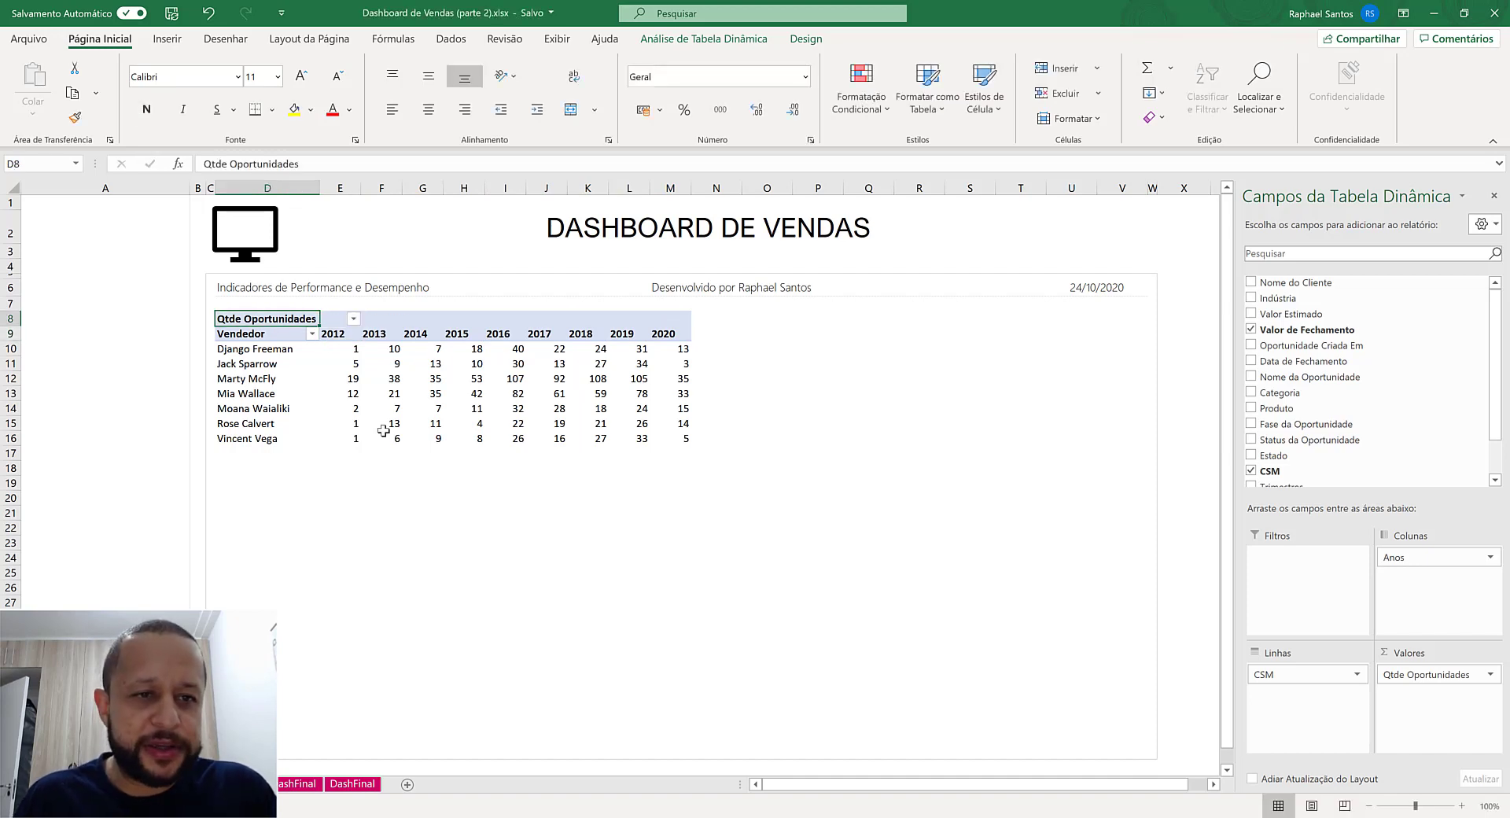
{"action": "key", "text": "Return"}
{"action": "key", "text": "Up"}
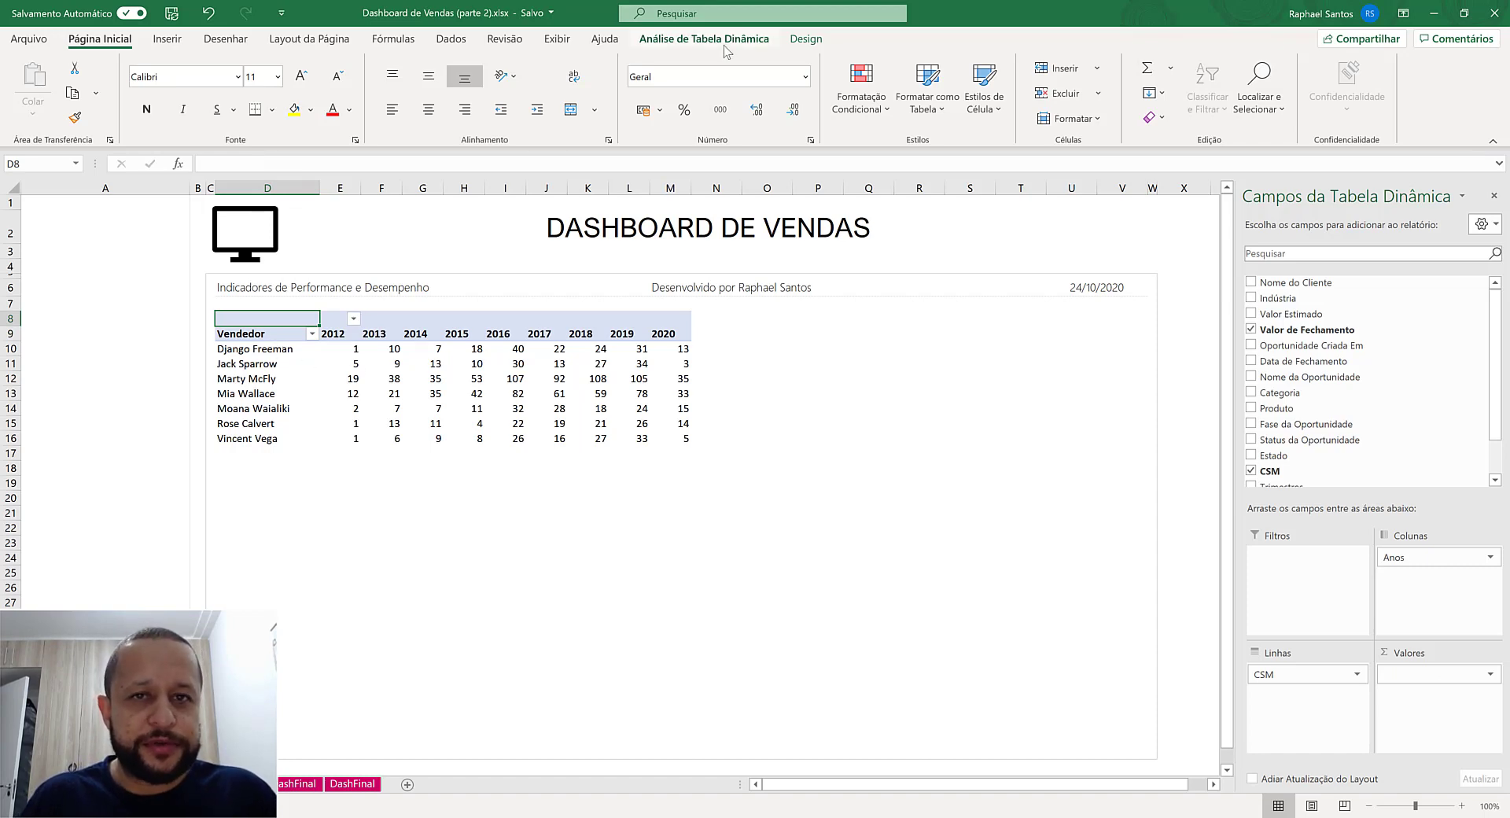
- Select the entire pivot table and set its font to Arial, size 10
{"action": "left_click", "coordinate": [748, 39]}
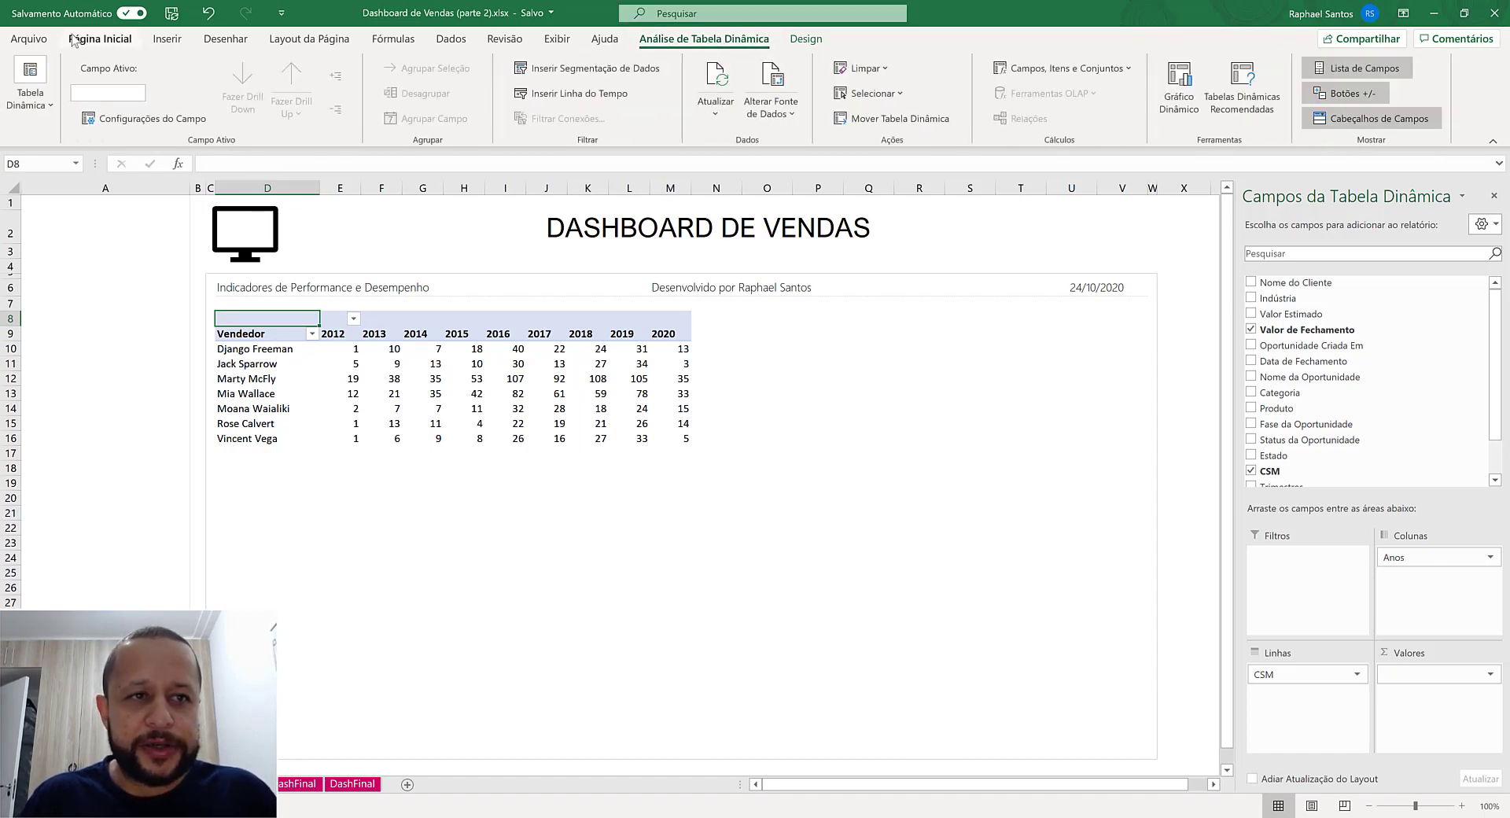
{"action": "left_click", "coordinate": [40, 98]}
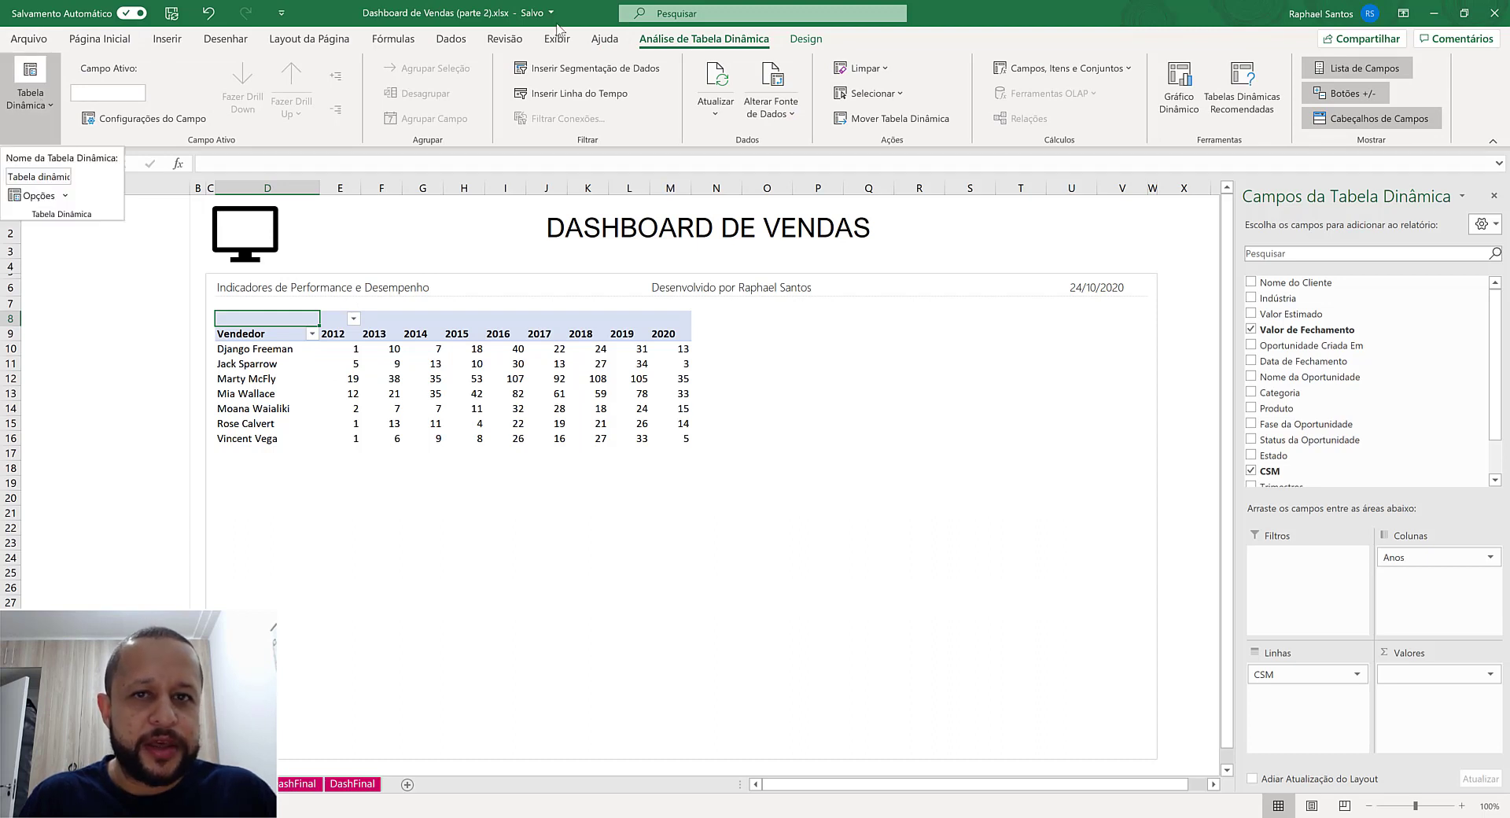
{"action": "left_click", "coordinate": [873, 93]}
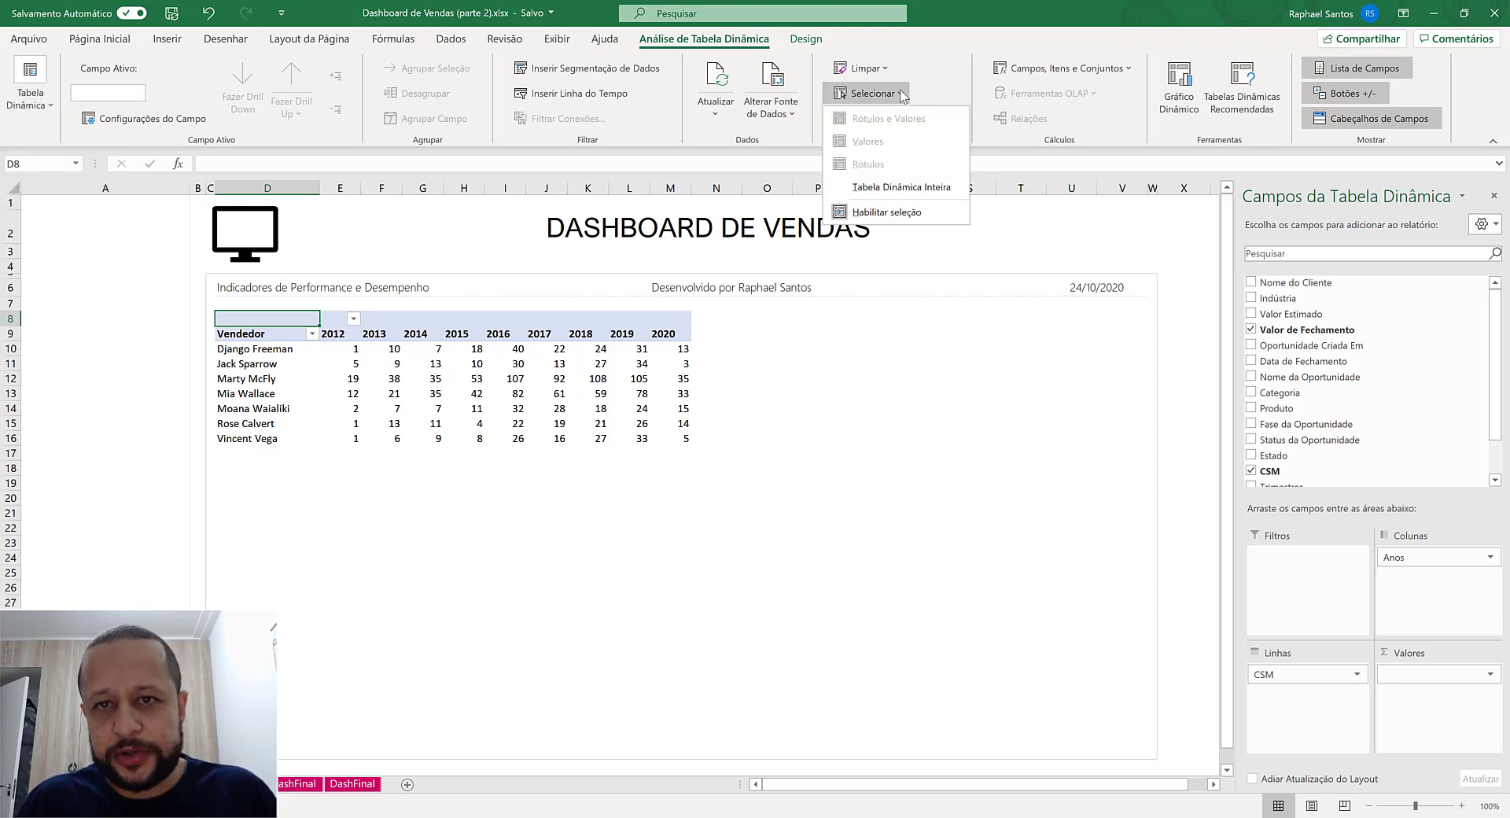
{"action": "left_click", "coordinate": [896, 189]}
{"action": "left_click", "coordinate": [99, 39]}
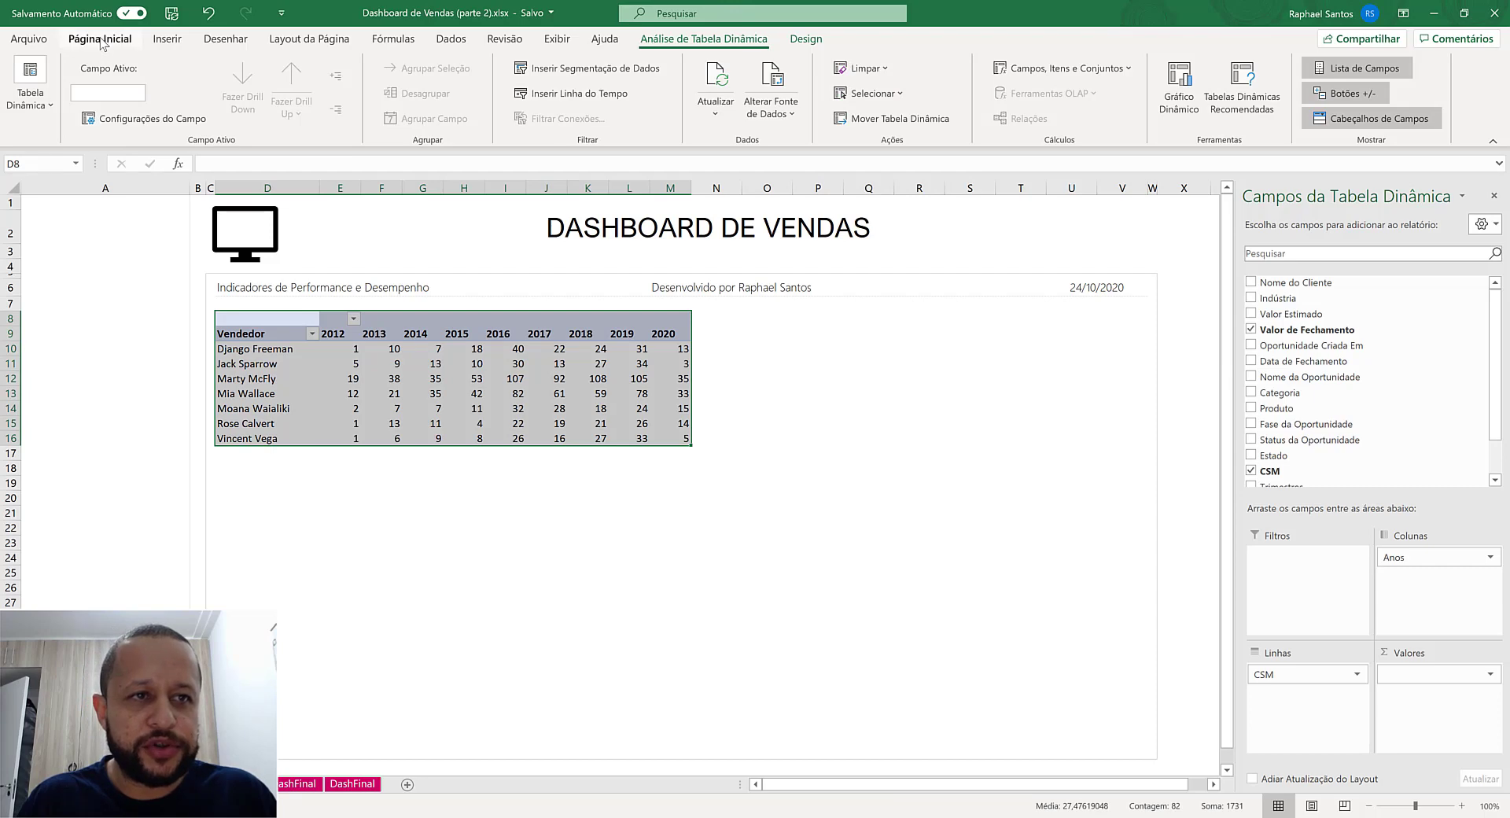
{"action": "left_click", "coordinate": [190, 76]}
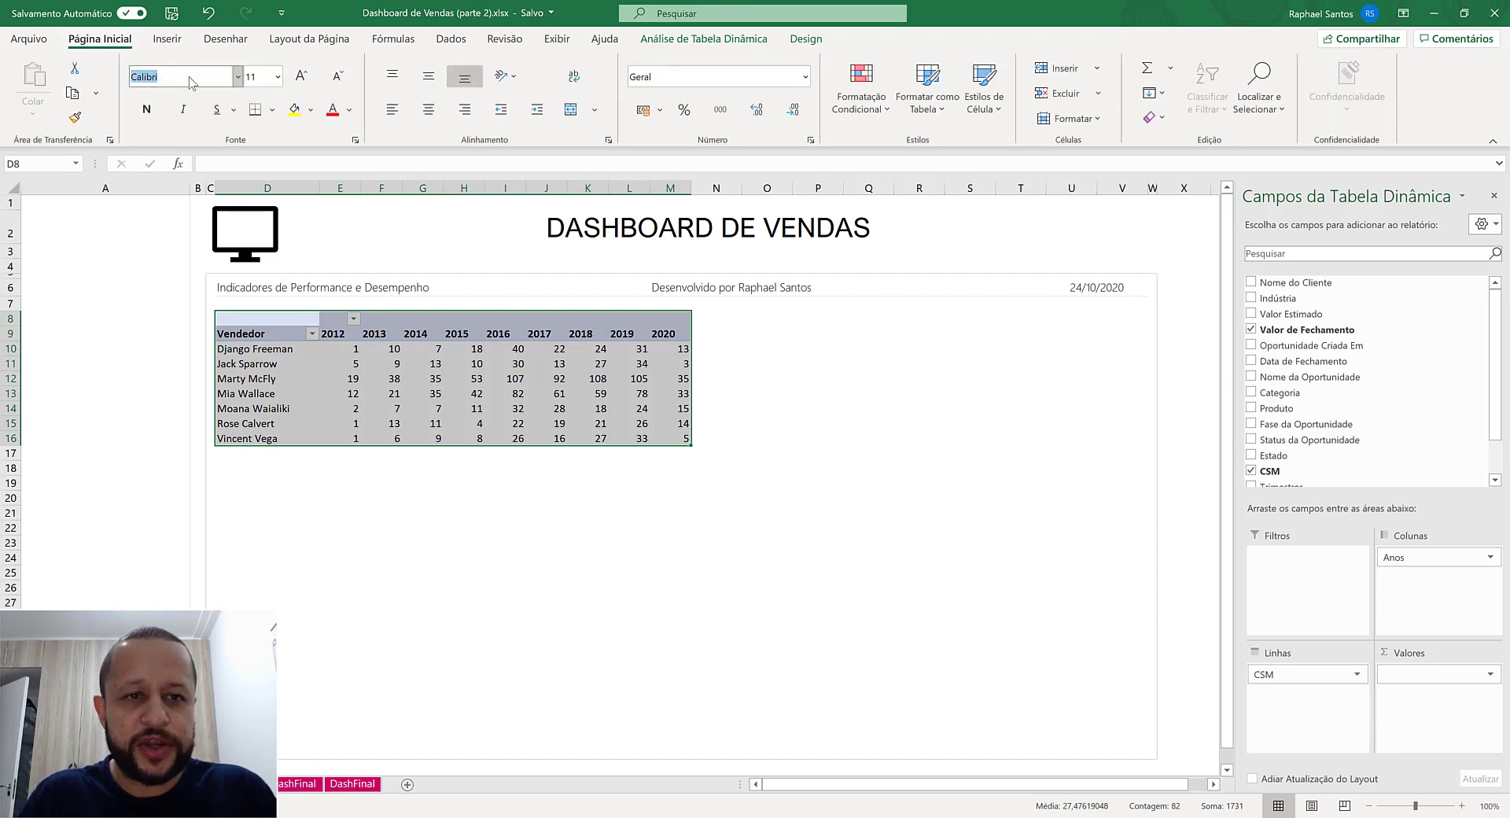
{"action": "type", "text": "Arial"}
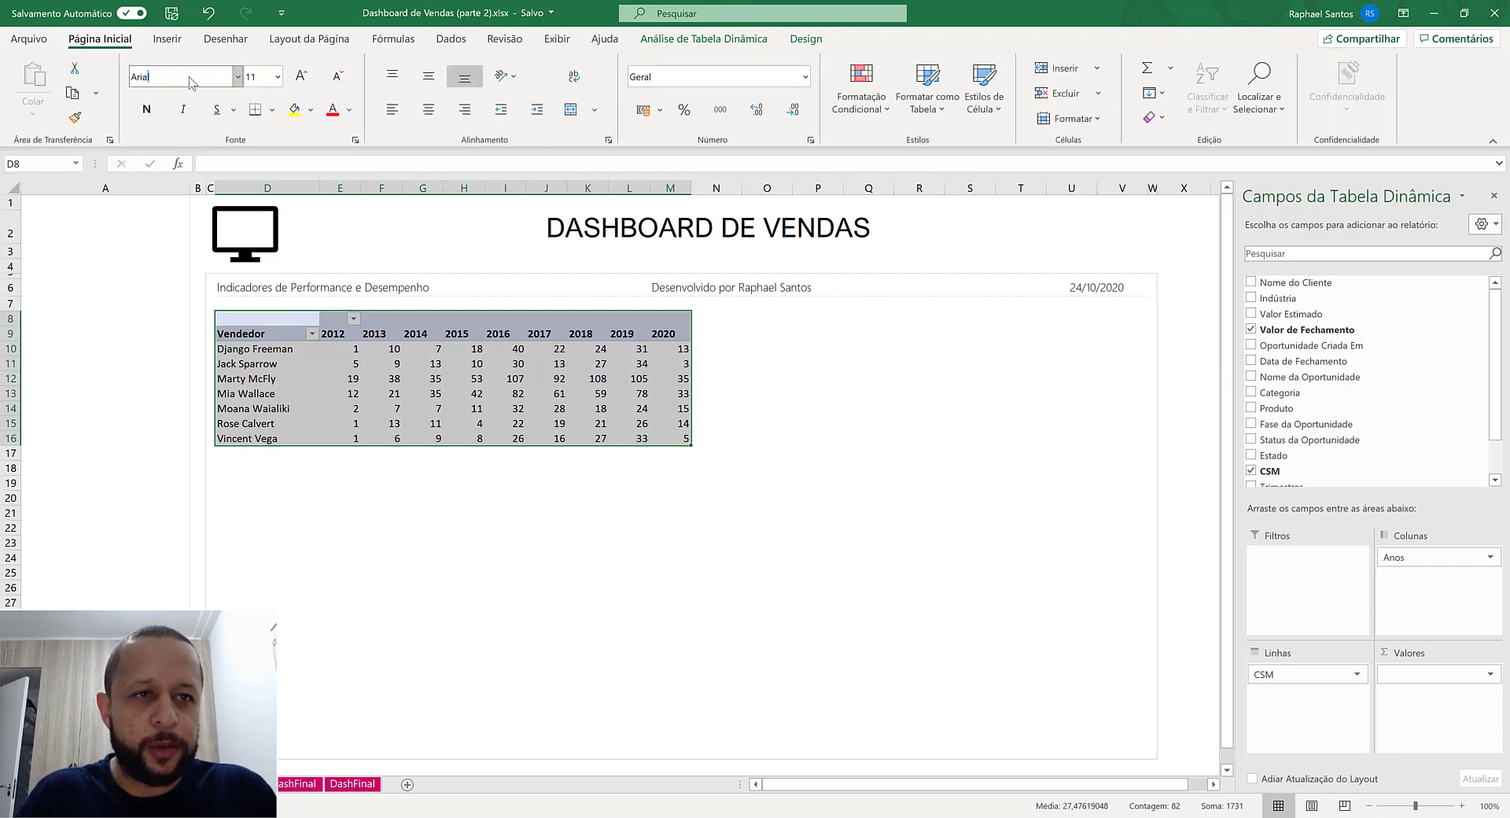
{"action": "key", "text": "Tab"}
{"action": "type", "text": "10"}
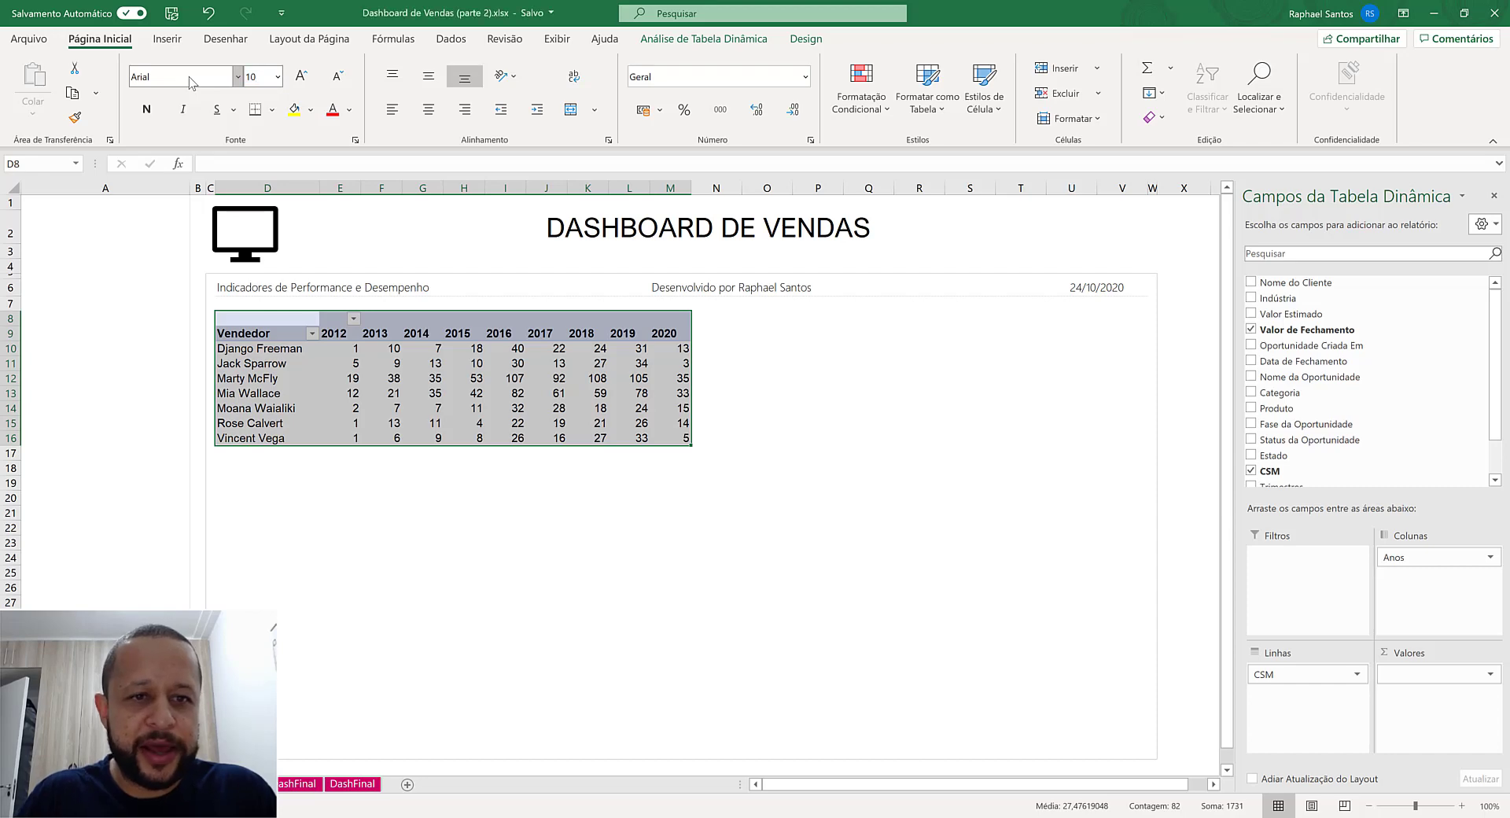
{"action": "key", "text": "Return"}
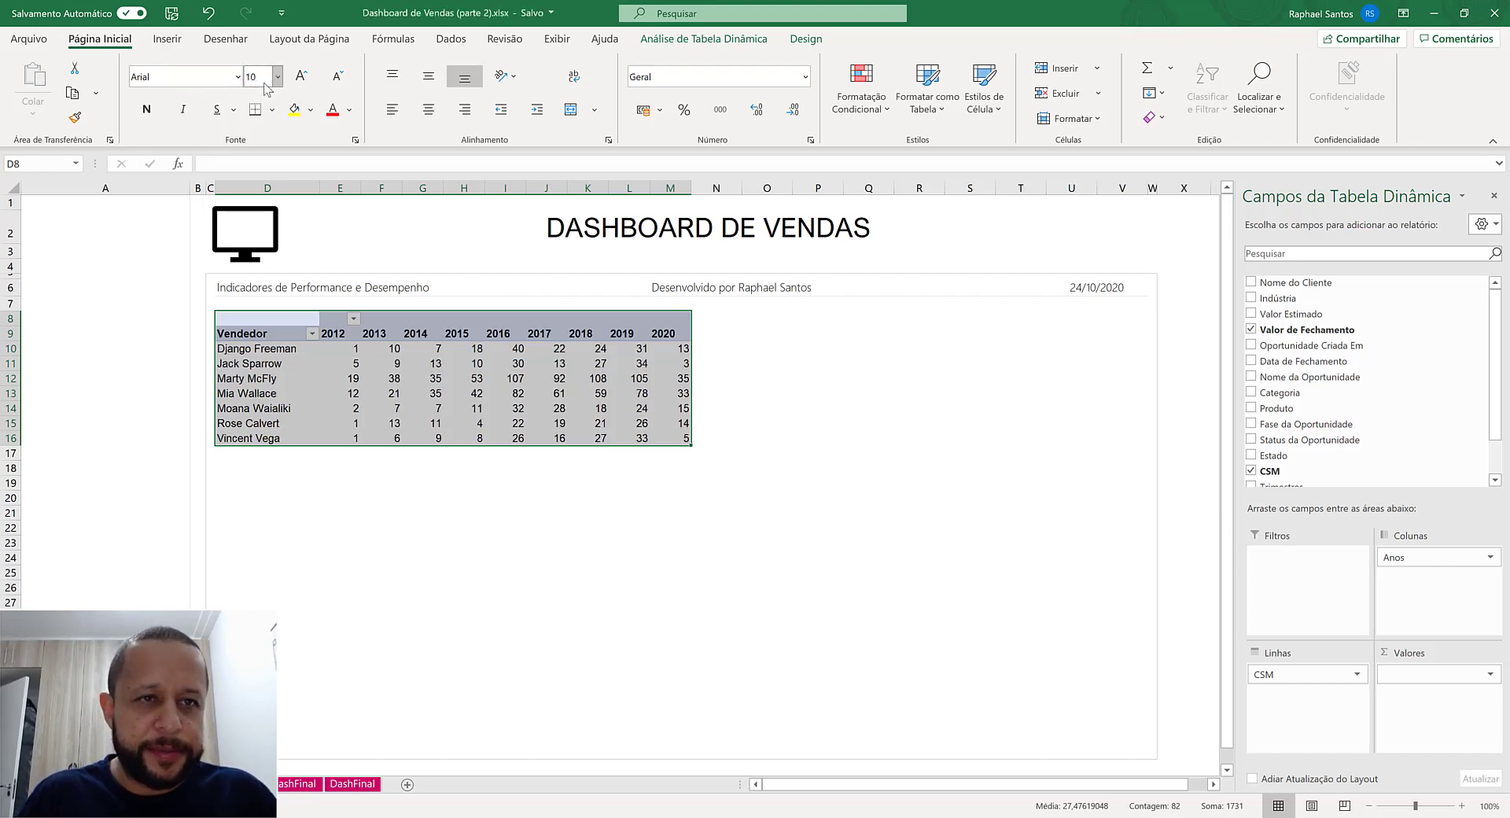
- Reduce the entire pivot table's font size to 9
{"action": "left_click", "coordinate": [259, 78]}
{"action": "type", "text": "9"}
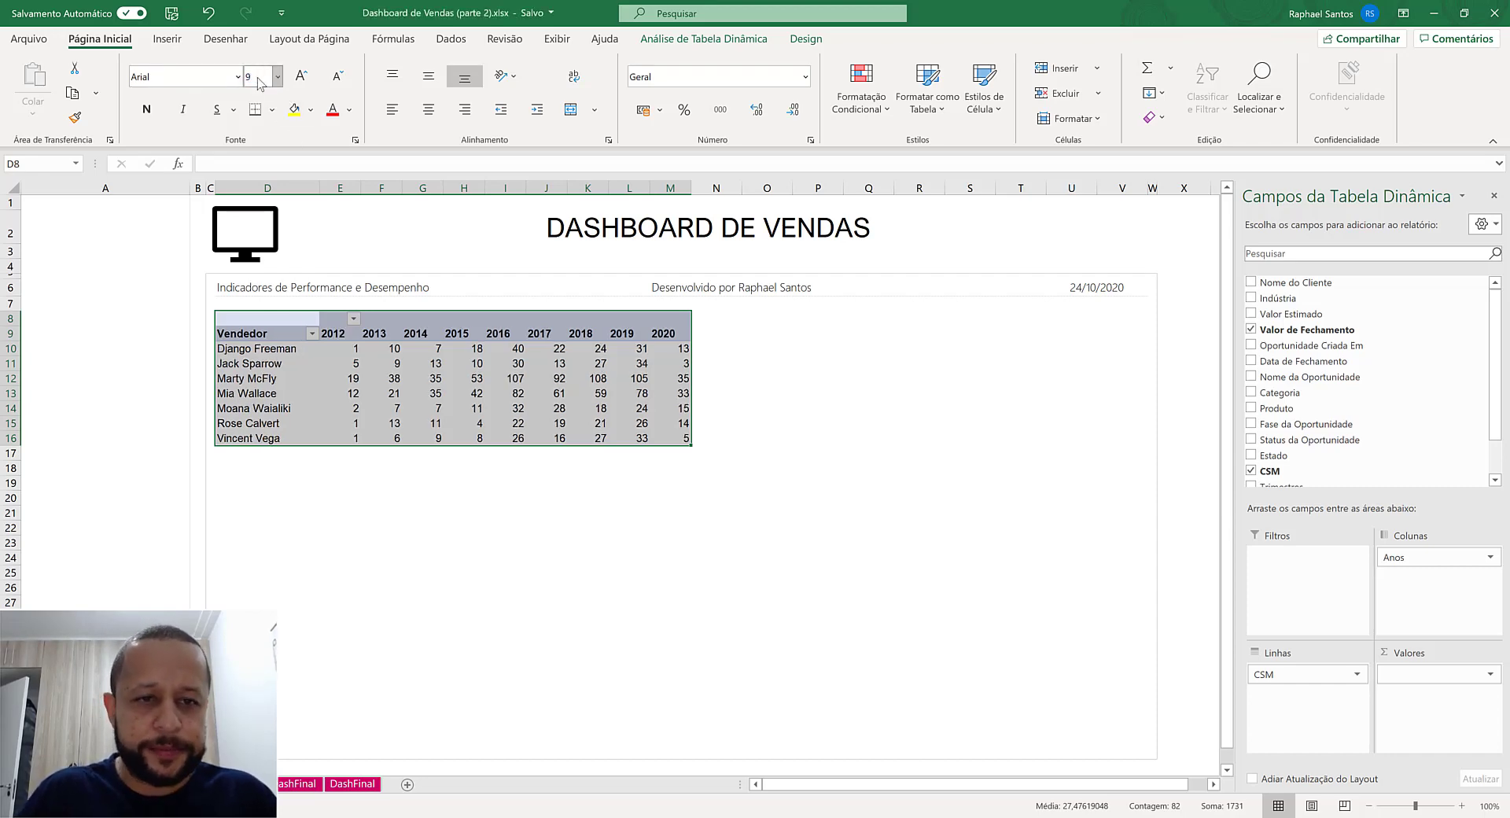
{"action": "key", "text": "Return"}
{"action": "left_click", "coordinate": [297, 393]}
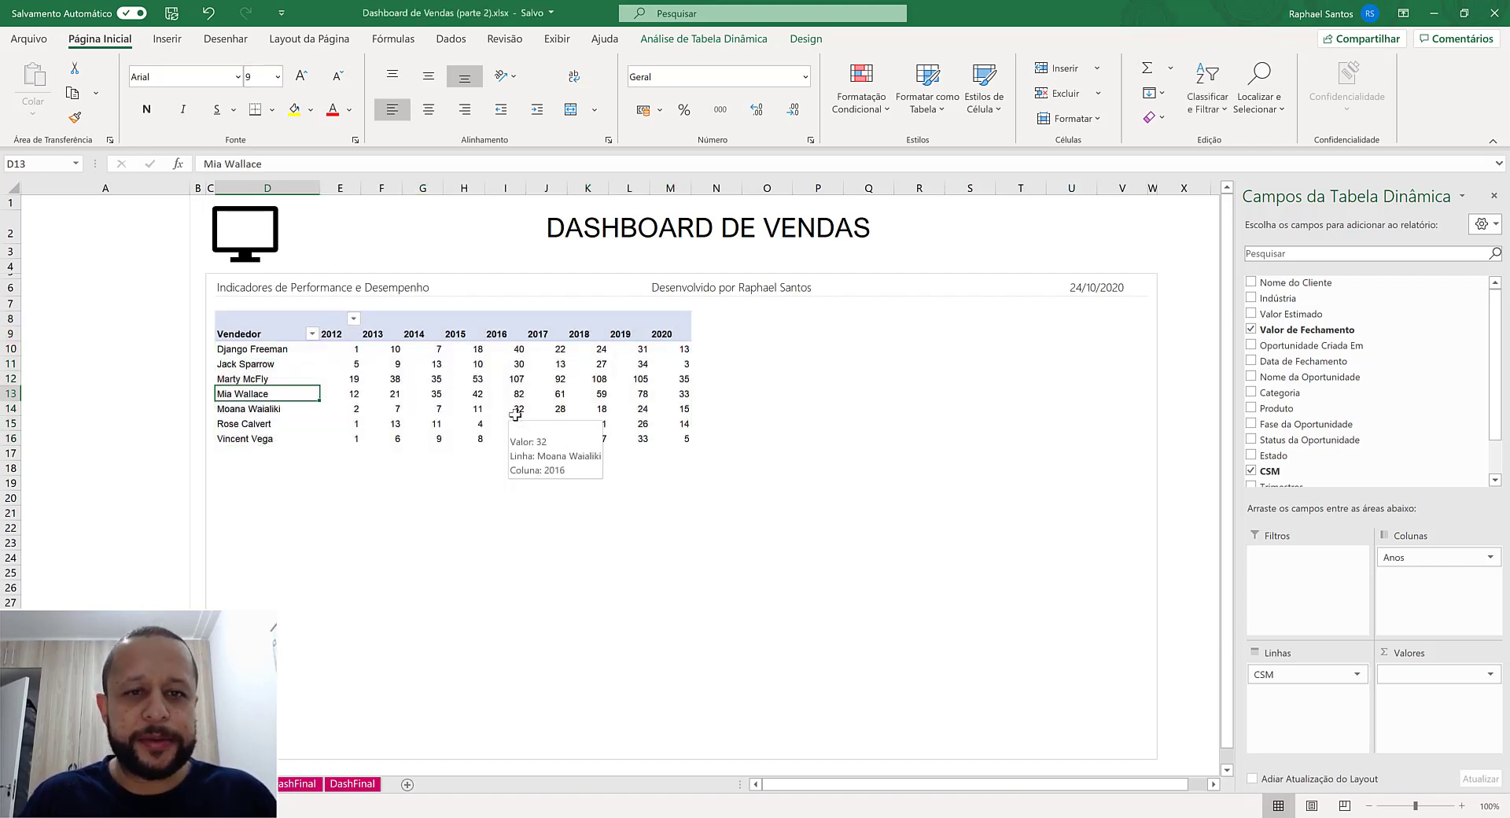
- Center the year headers and counts of the pivot table horizontally across E8:M16
{"action": "left_click_drag", "start_coordinate": [338, 187], "coordinate": [460, 189]}
{"action": "left_click", "coordinate": [336, 334]}
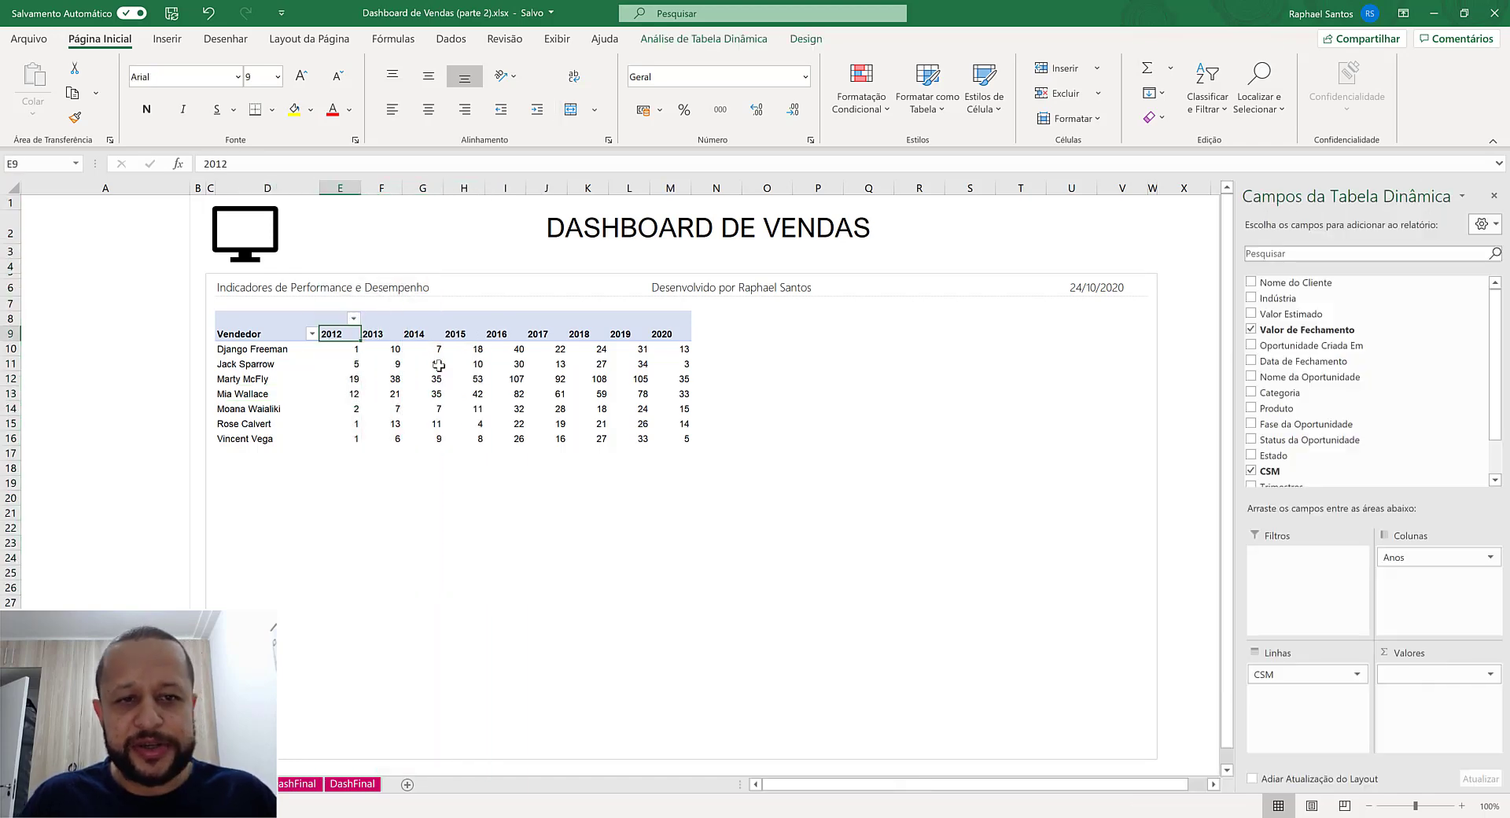
{"action": "left_click_drag", "start_coordinate": [339, 318], "coordinate": [680, 442]}
{"action": "left_click", "coordinate": [434, 109]}
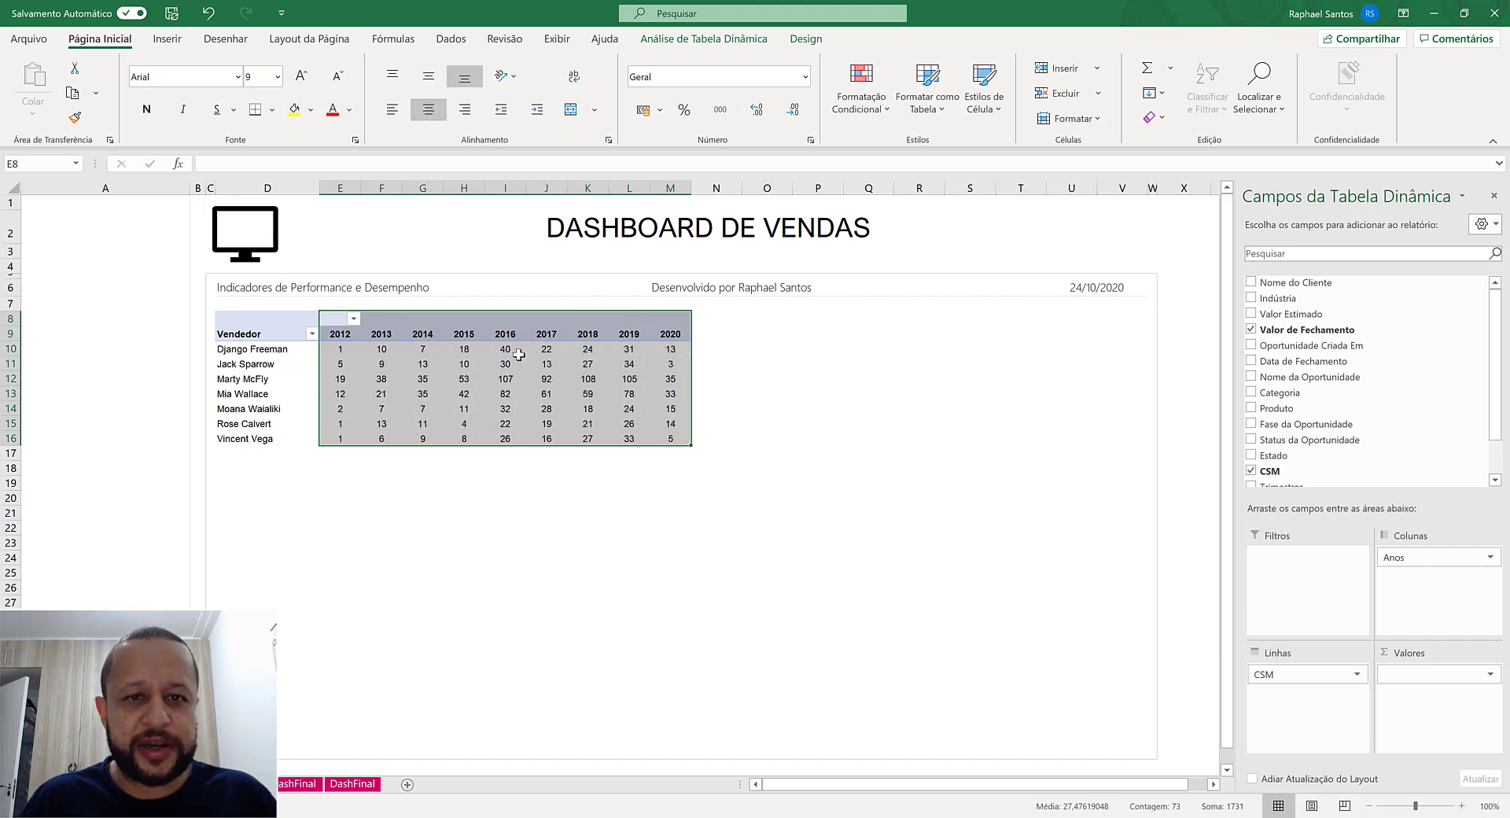
{"action": "left_click", "coordinate": [549, 437]}
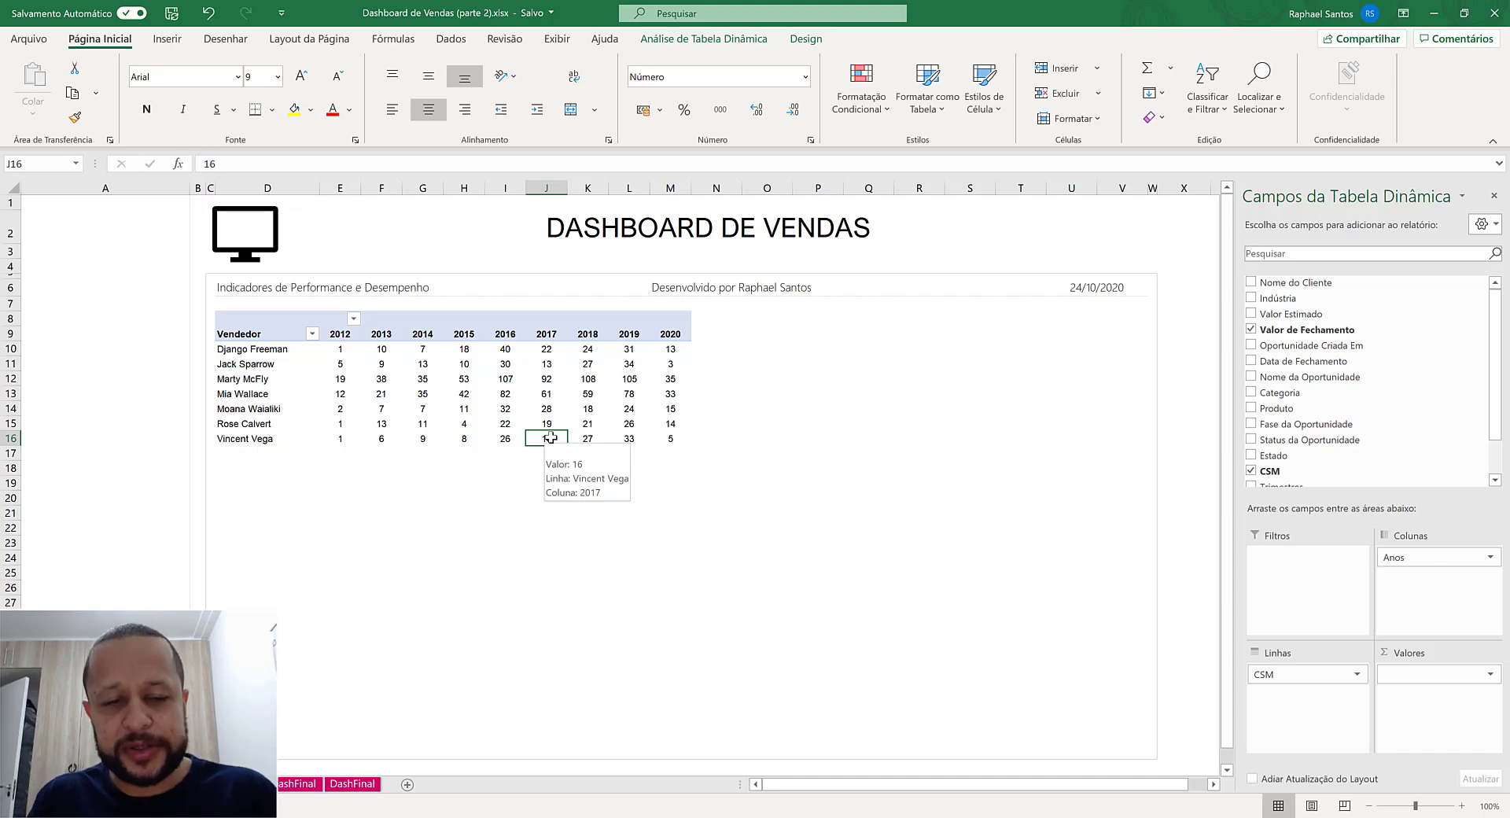
- Start a new conditional formatting rule on E10:M16 for all cells showing values, using the three-color scale style (Escala Tricolor)
{"action": "left_click", "coordinate": [343, 348]}
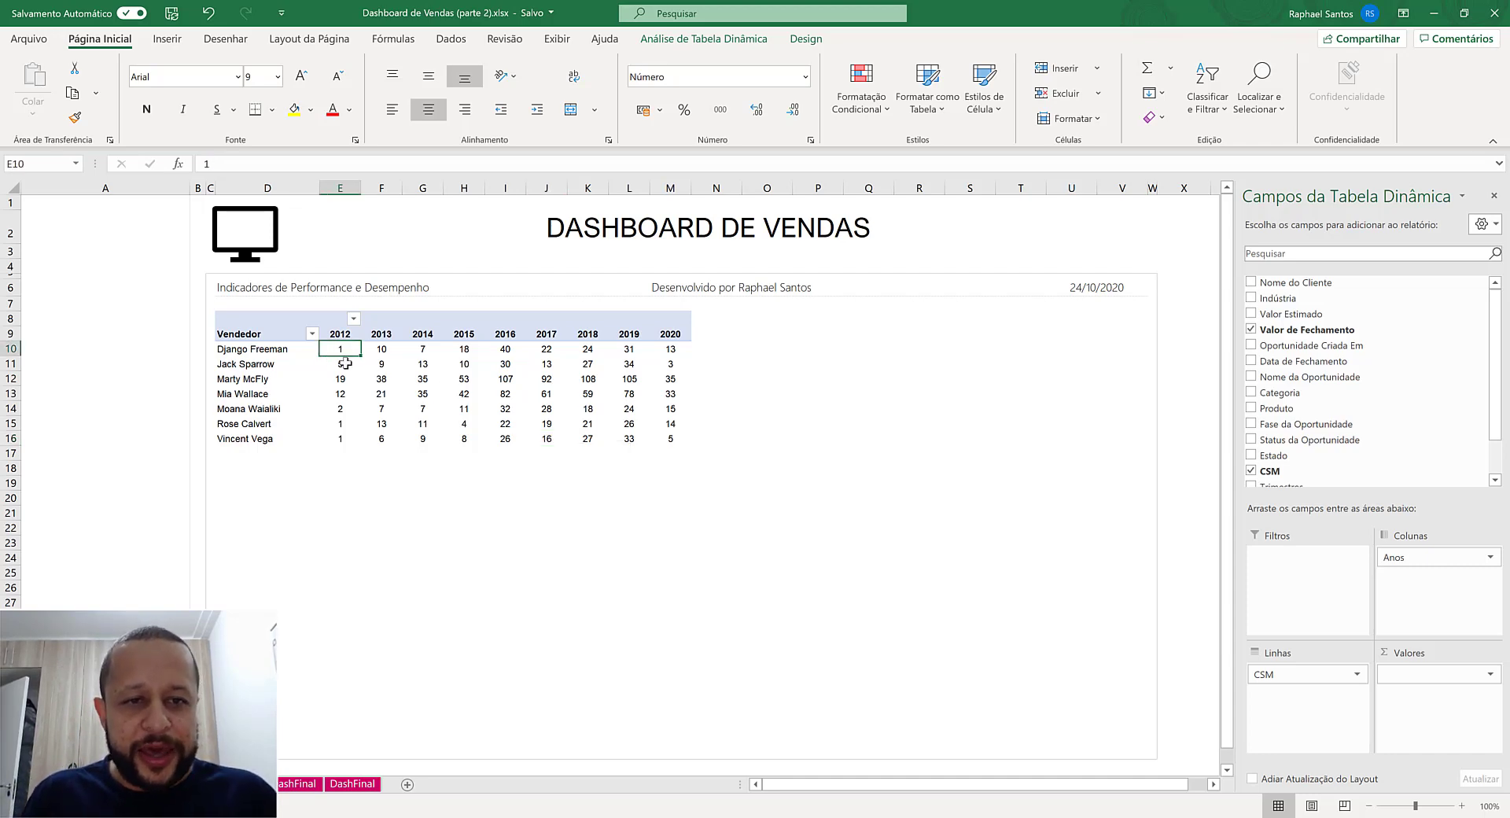
{"action": "left_click_drag", "start_coordinate": [343, 348], "coordinate": [665, 436]}
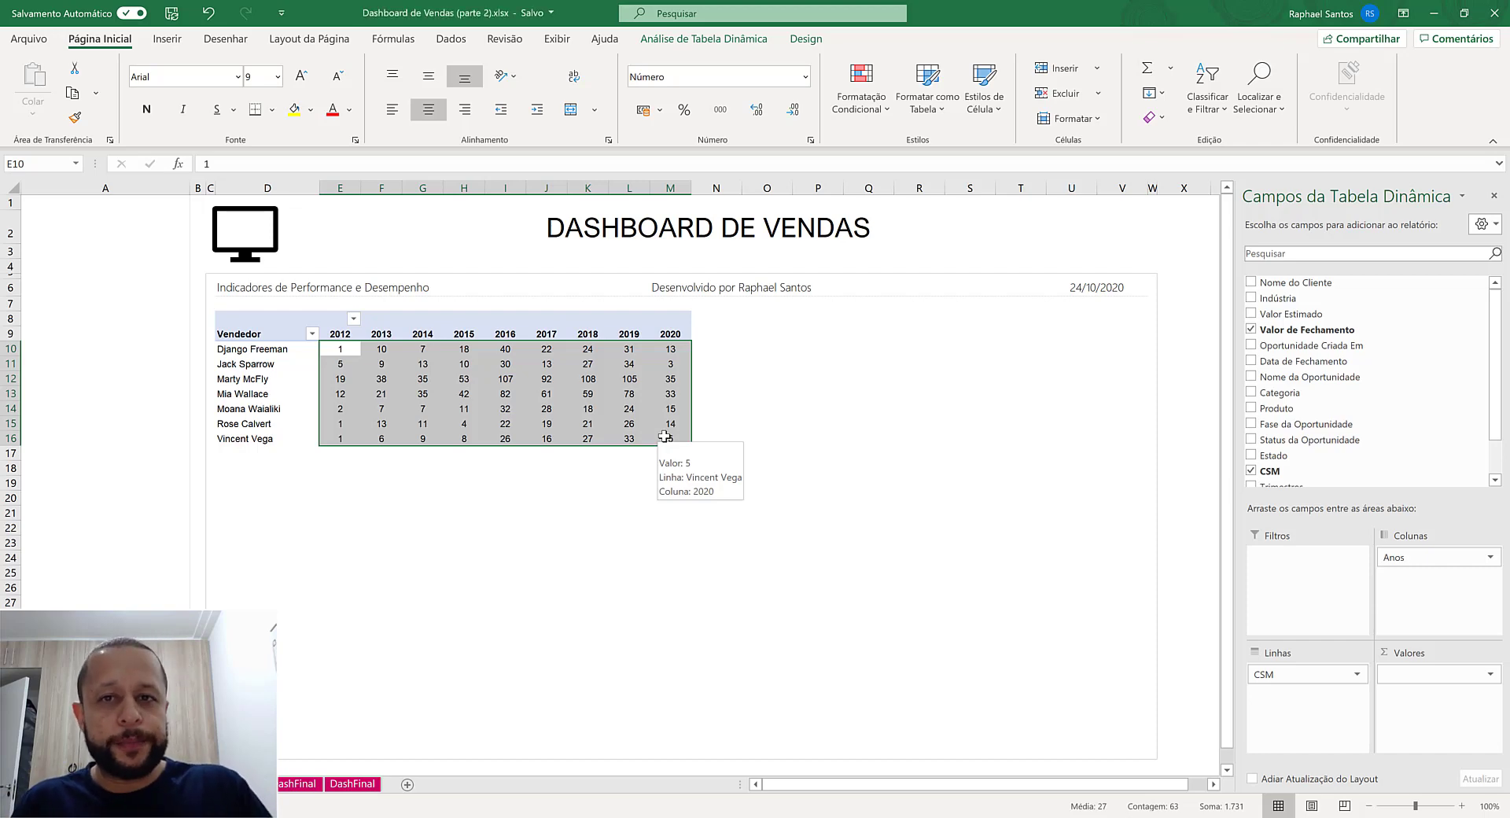
{"action": "left_click", "coordinate": [863, 103]}
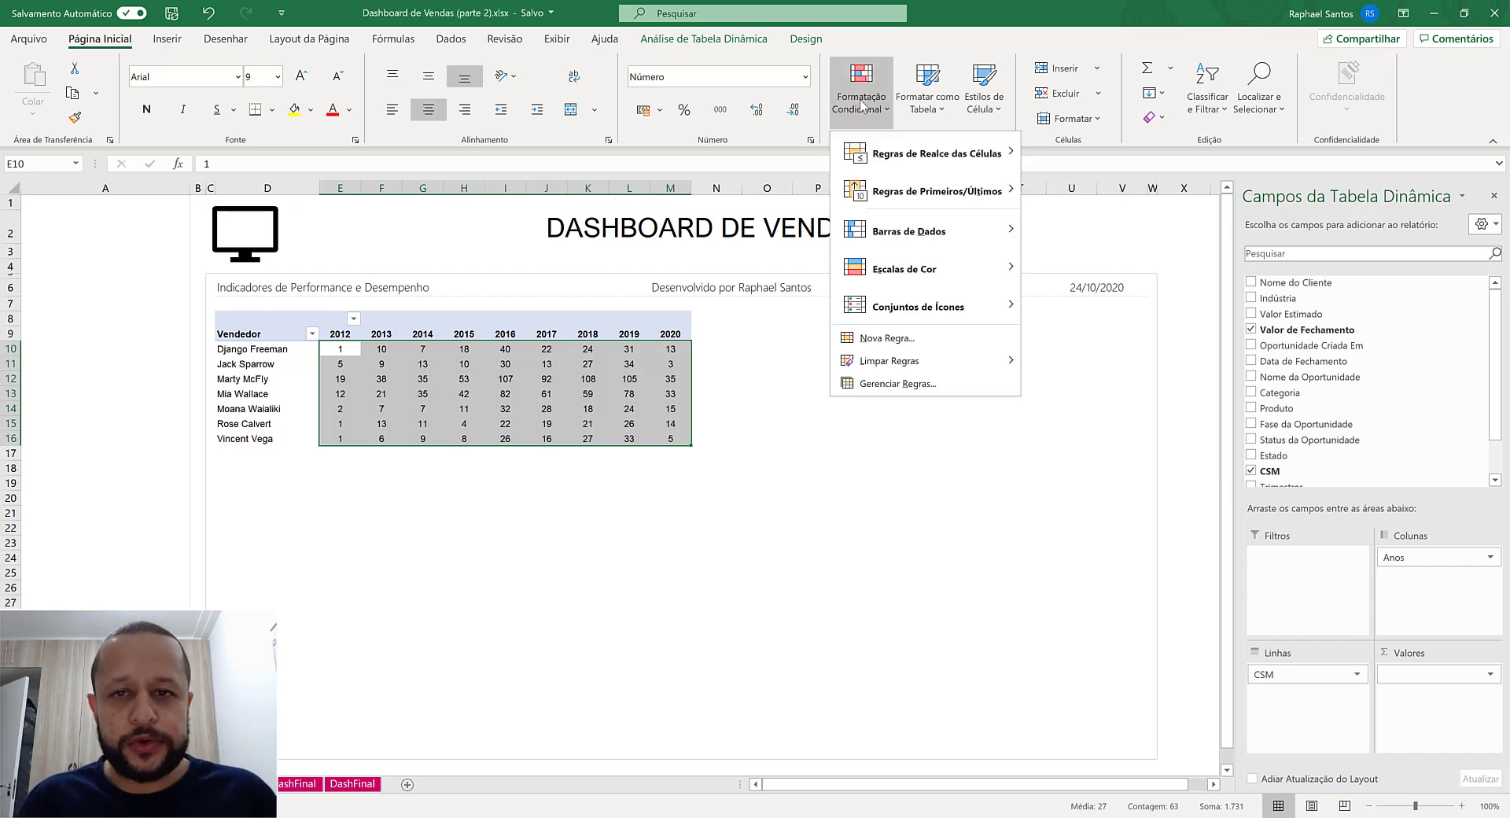
{"action": "left_click", "coordinate": [876, 338]}
{"action": "left_click_drag", "start_coordinate": [635, 363], "coordinate": [842, 271]}
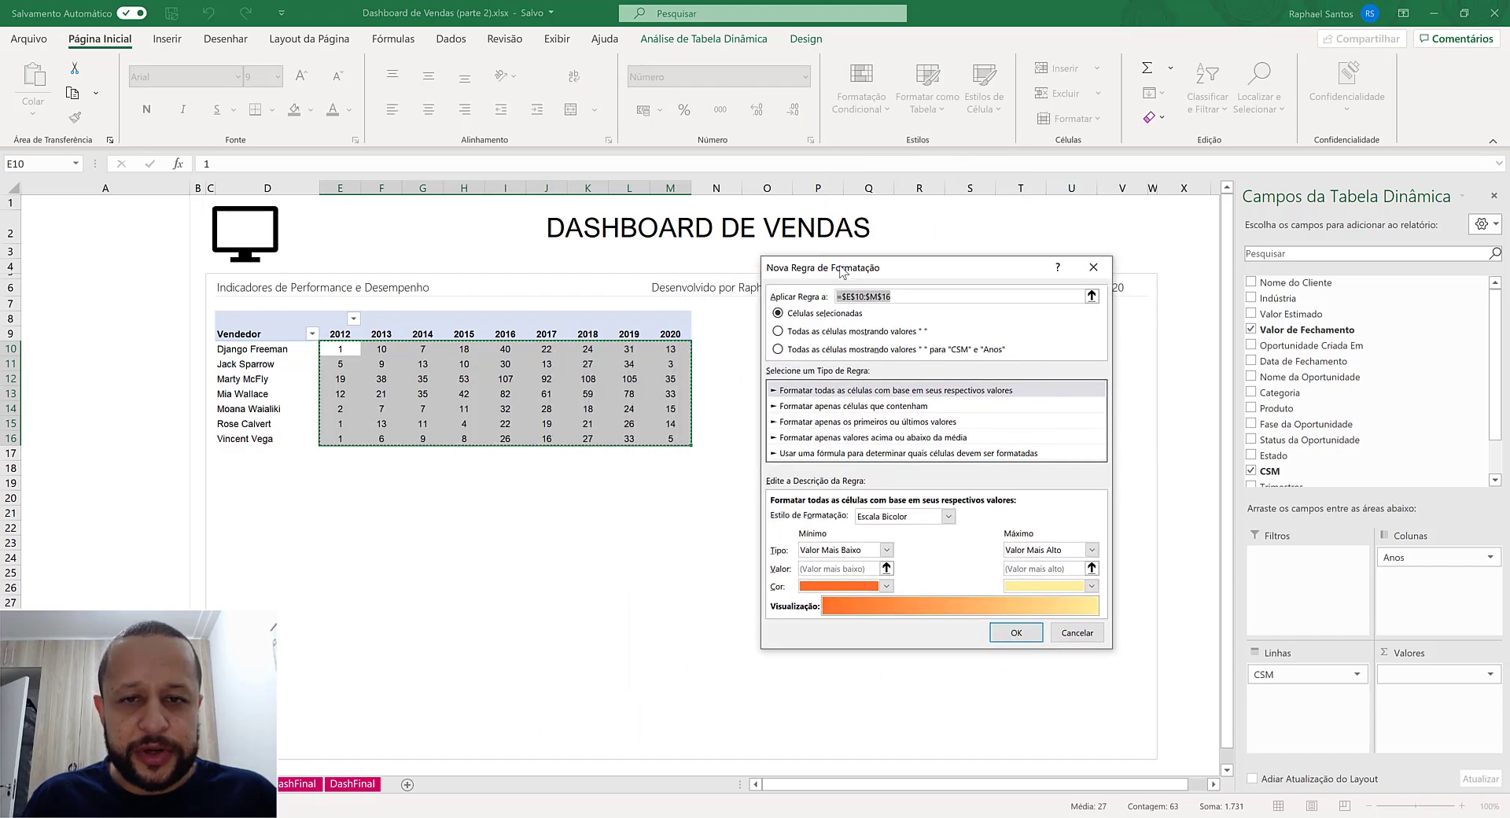
{"action": "left_click", "coordinate": [806, 334]}
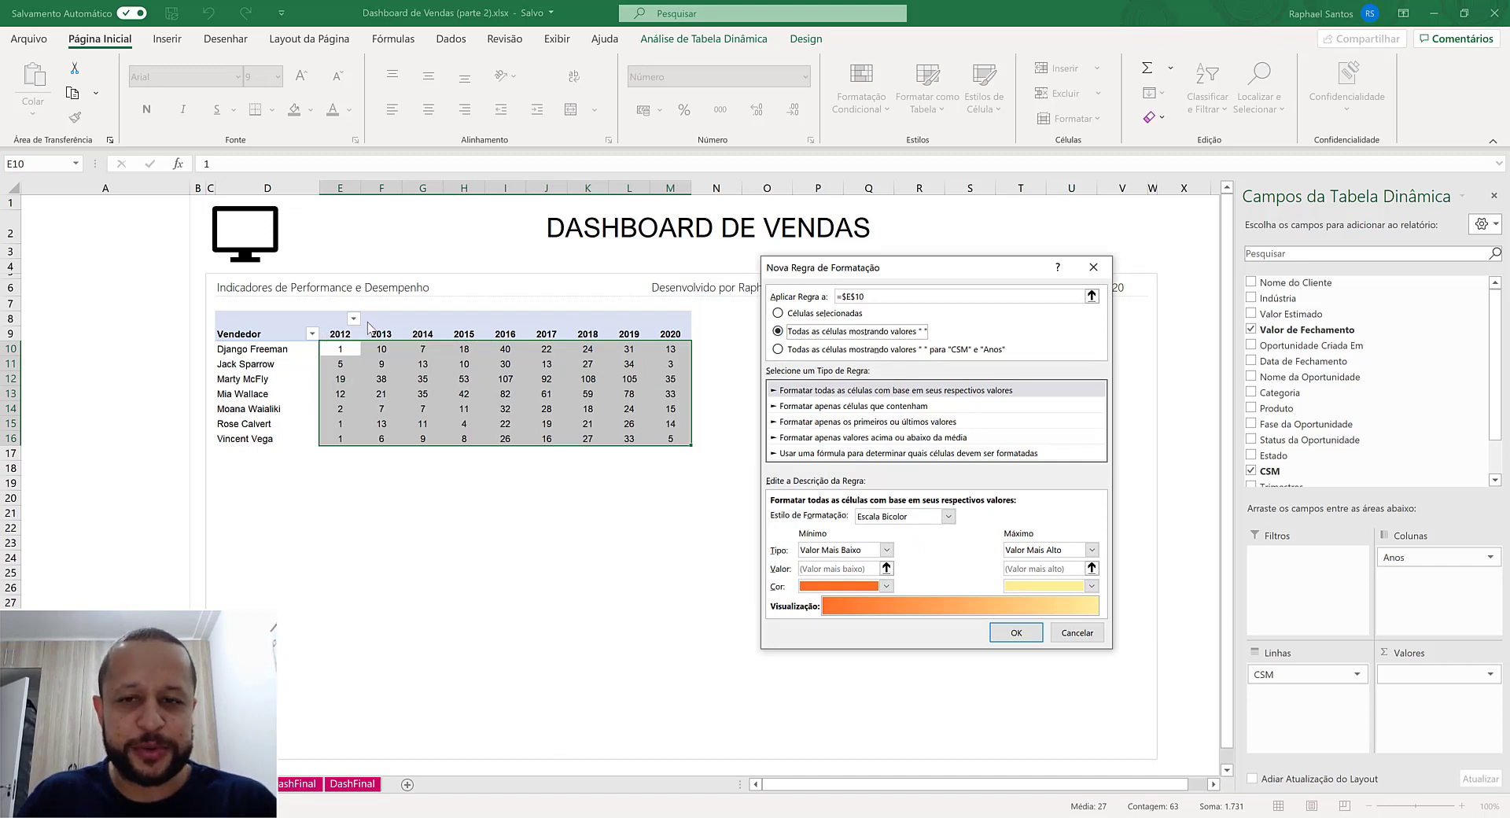
{"action": "left_click", "coordinate": [881, 517]}
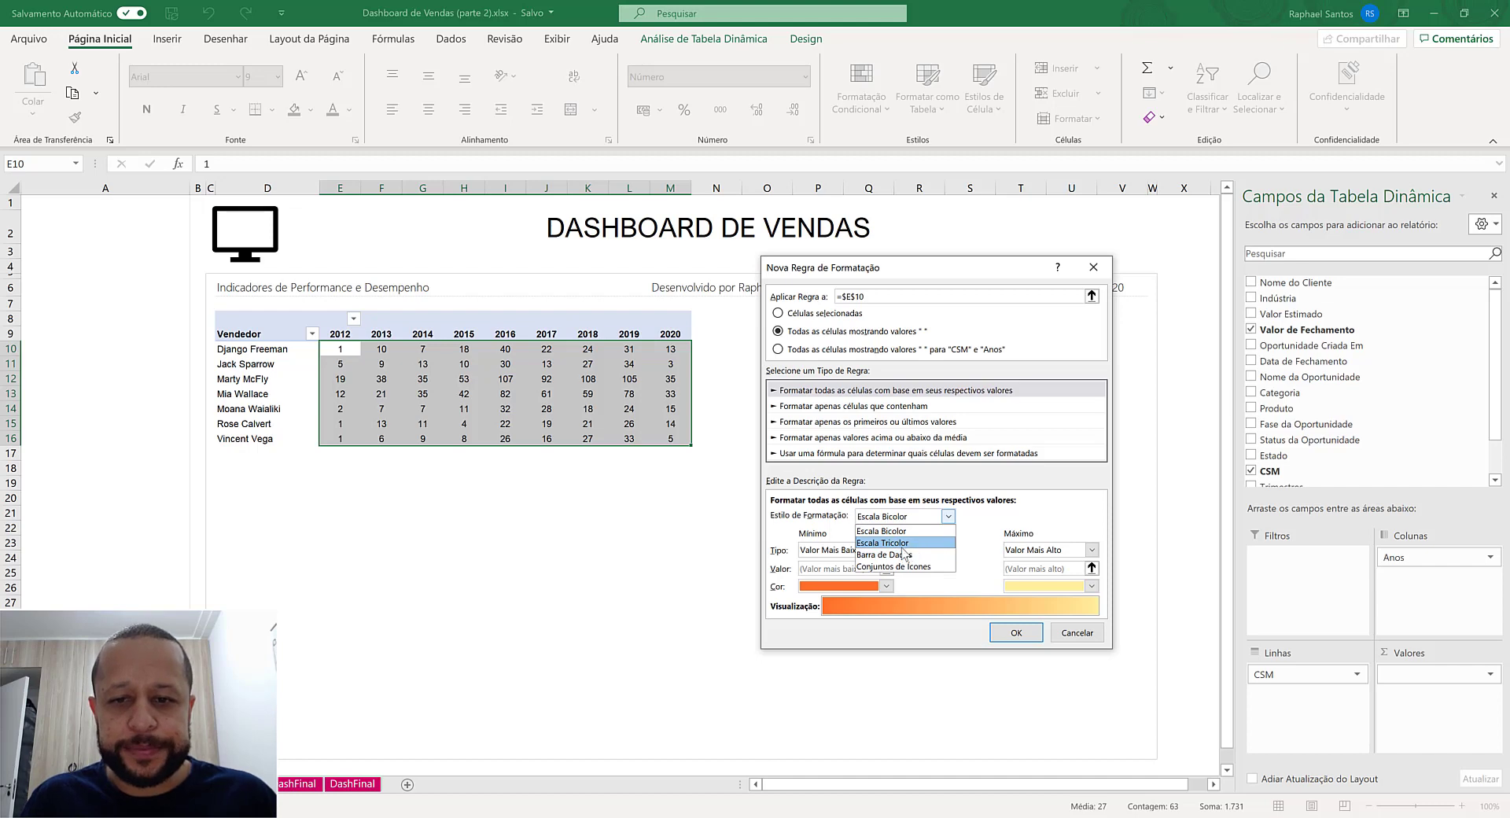
{"action": "left_click", "coordinate": [895, 543]}
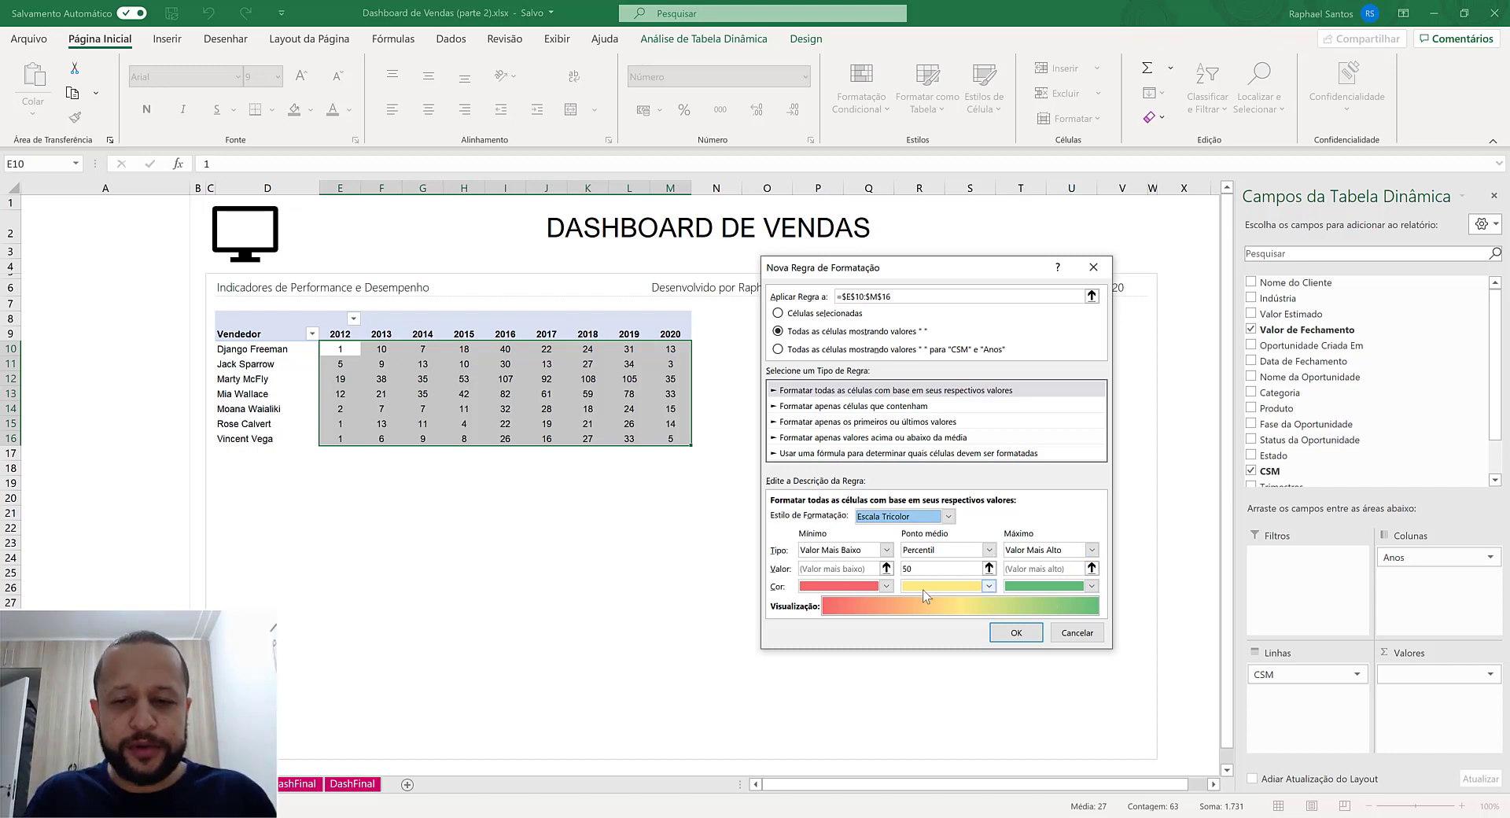
- Color the scale light pink for the minimum, hot pink for the midpoint and dark purple for the maximum, and apply the rule
{"action": "left_click", "coordinate": [867, 587]}
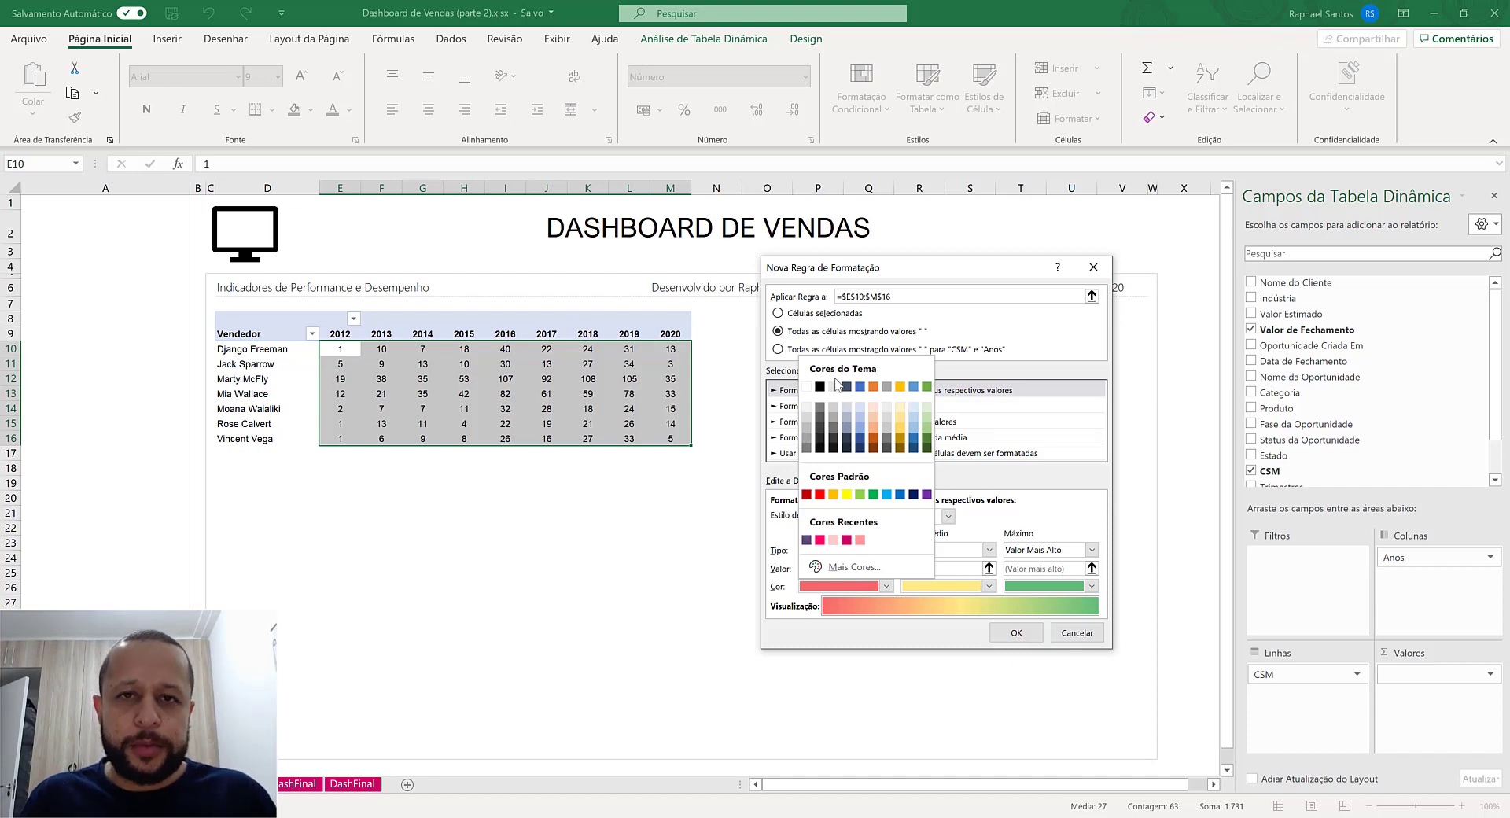
{"action": "left_click", "coordinate": [833, 539]}
{"action": "left_click", "coordinate": [988, 585]}
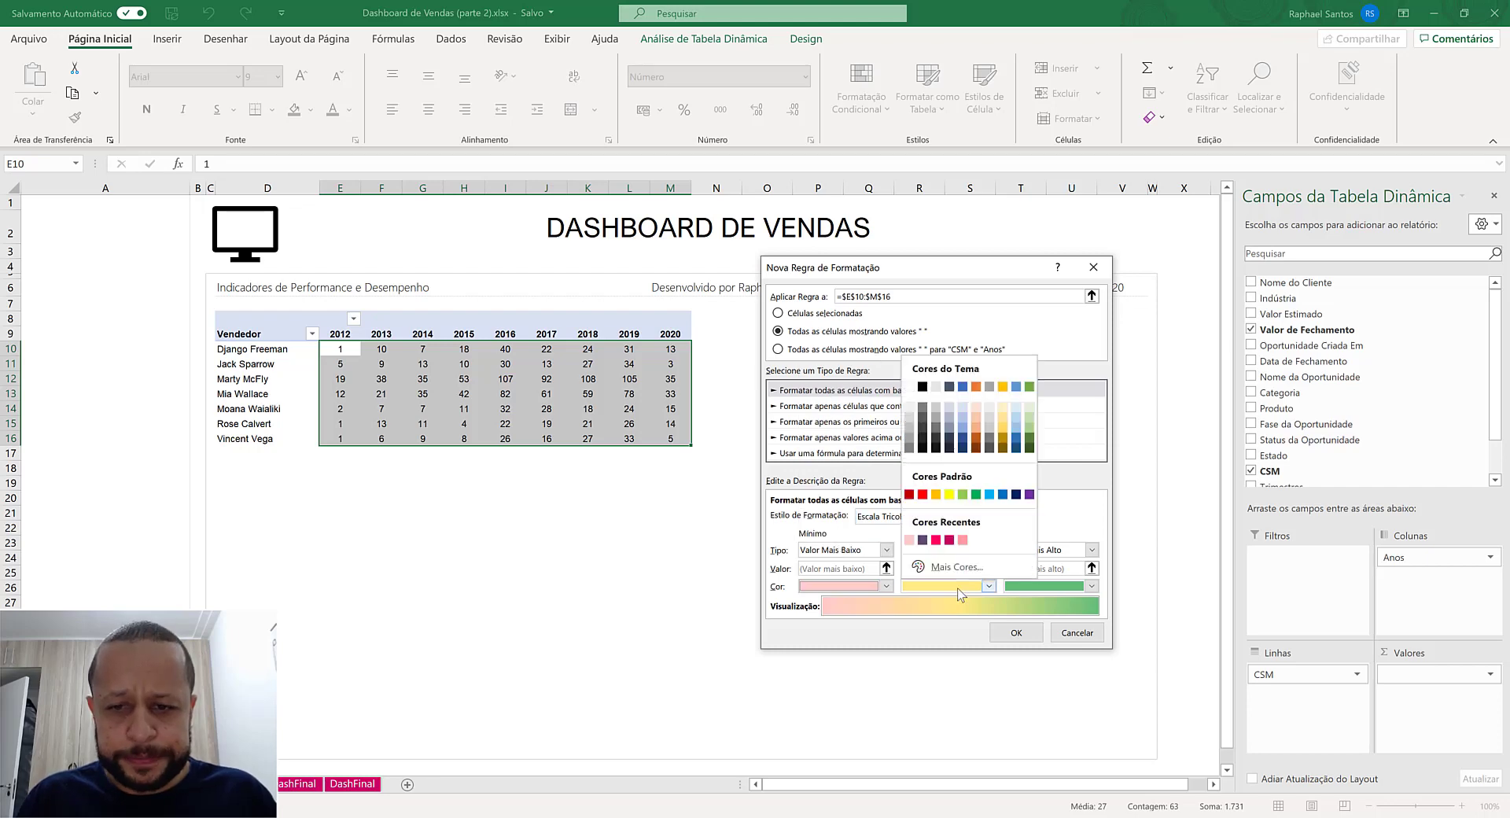
{"action": "left_click", "coordinate": [936, 539]}
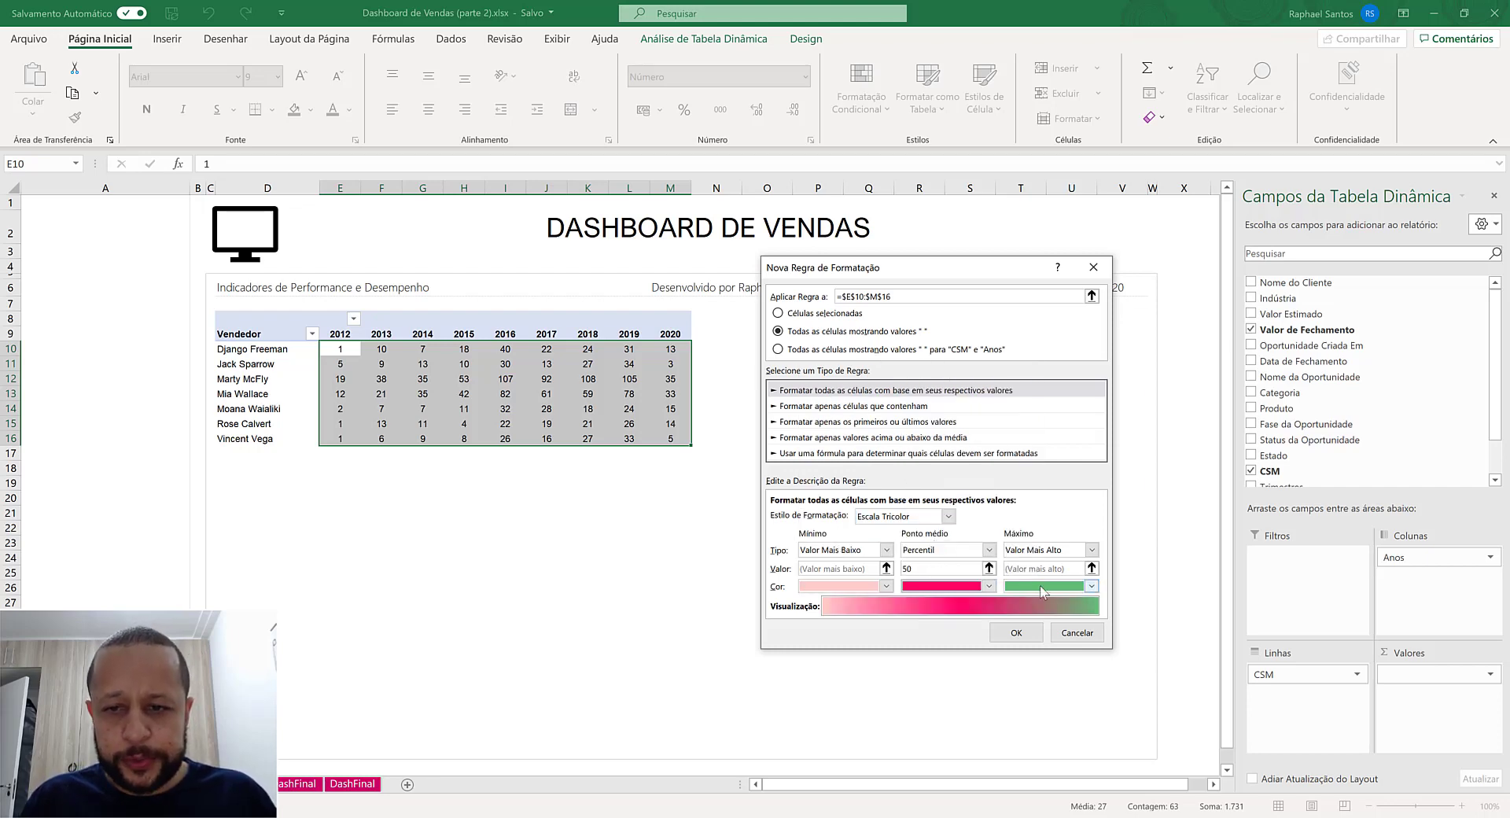
{"action": "left_click", "coordinate": [1044, 588]}
{"action": "left_click", "coordinate": [1037, 541]}
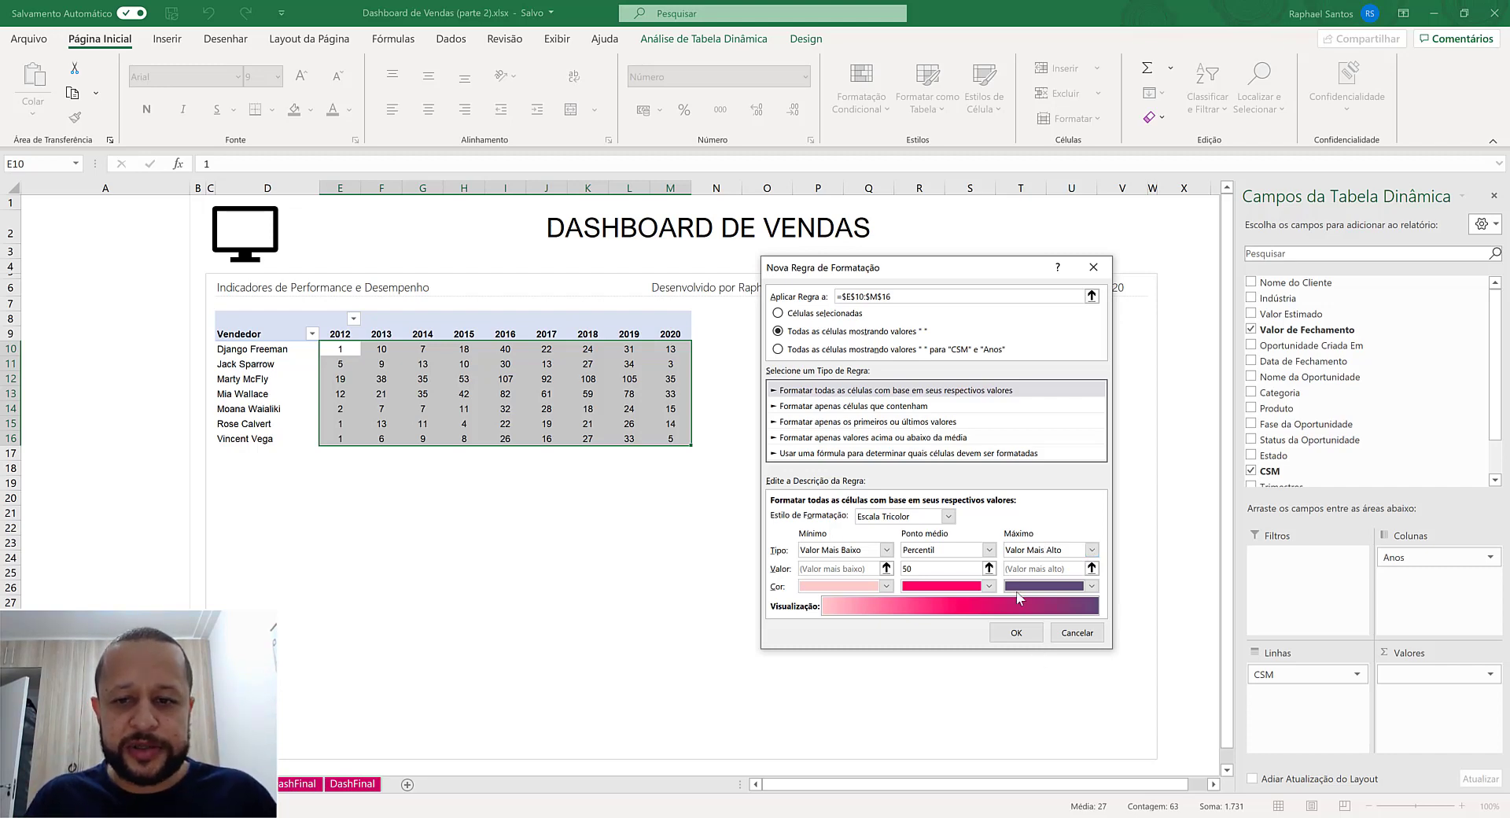
{"action": "left_click", "coordinate": [1015, 633]}
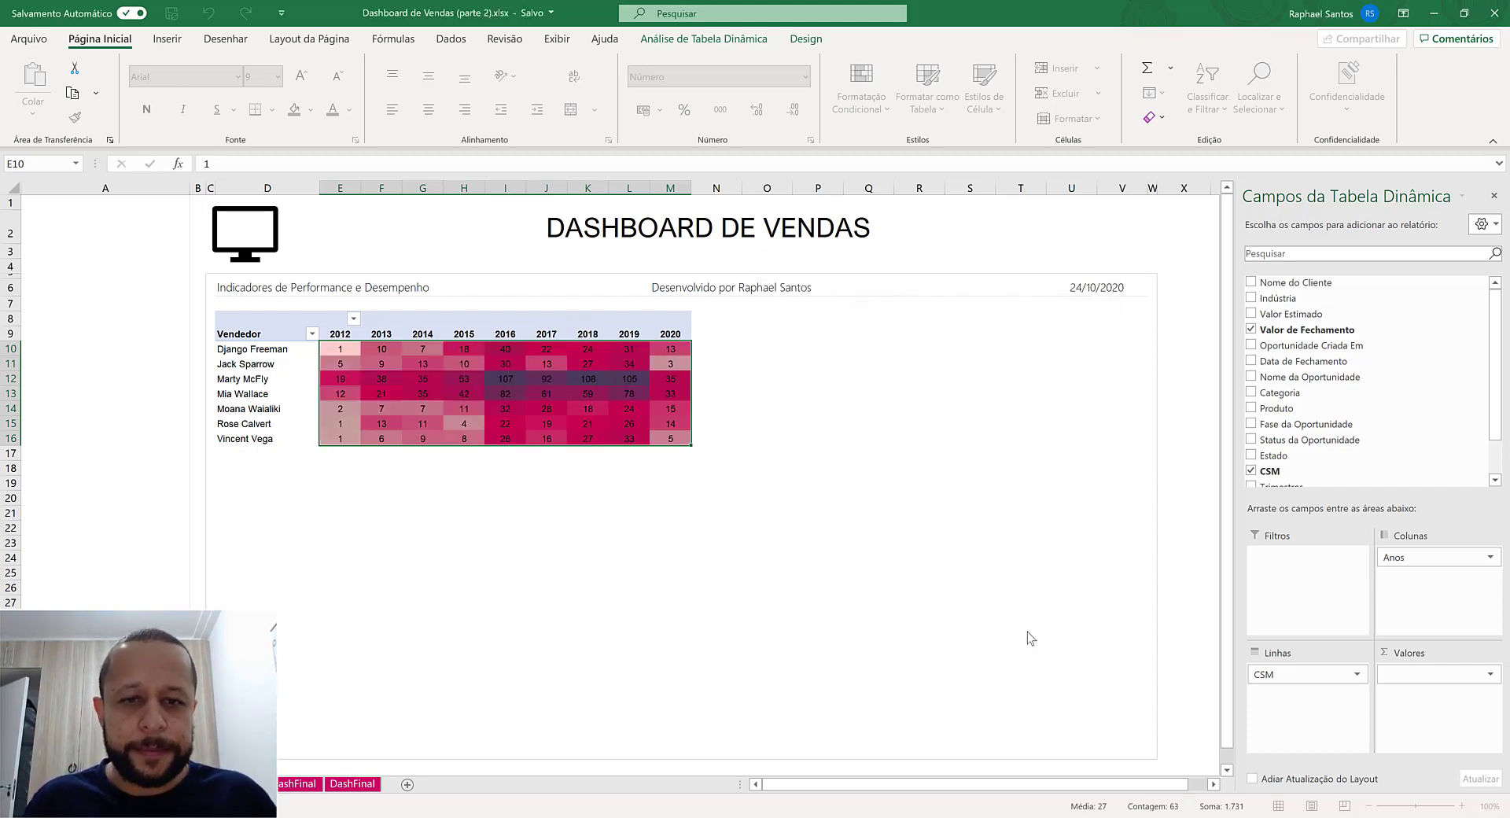
{"action": "left_click", "coordinate": [637, 502]}
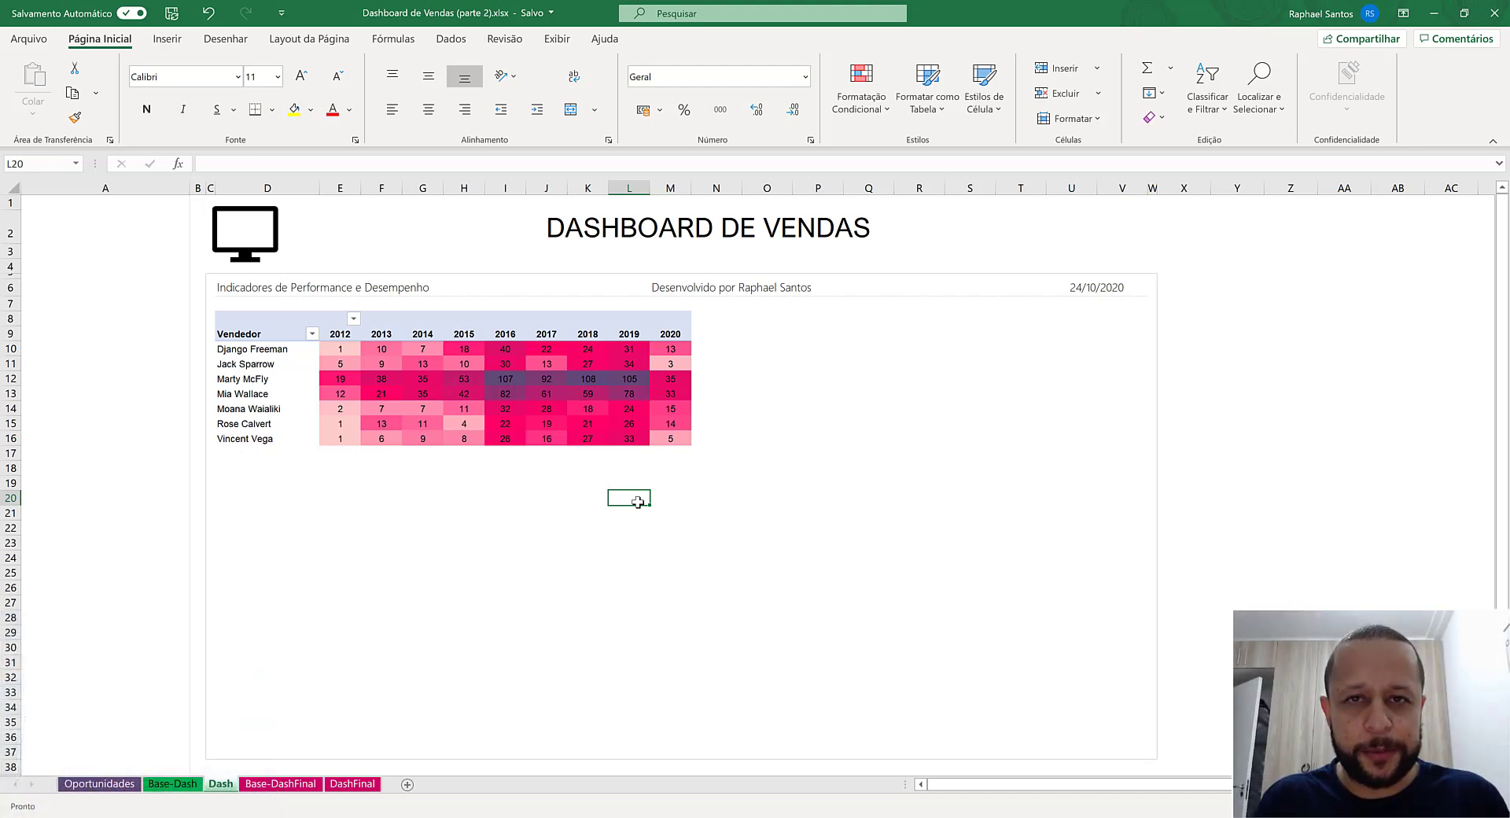
- Enter the header "Evolução" in cell O9, one column away from the pivot table
{"action": "left_click", "coordinate": [717, 336]}
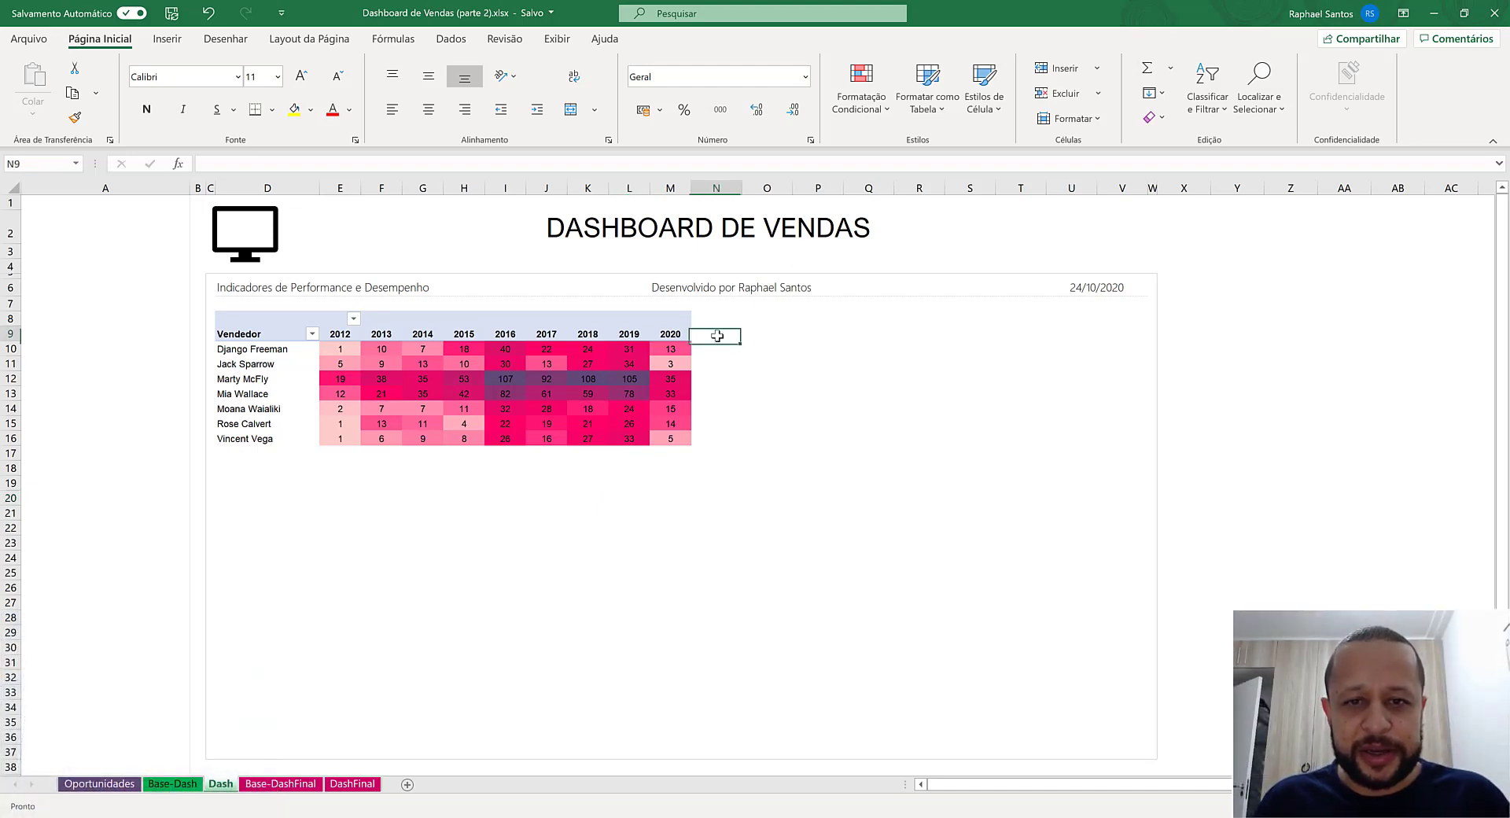
{"action": "left_click", "coordinate": [757, 336]}
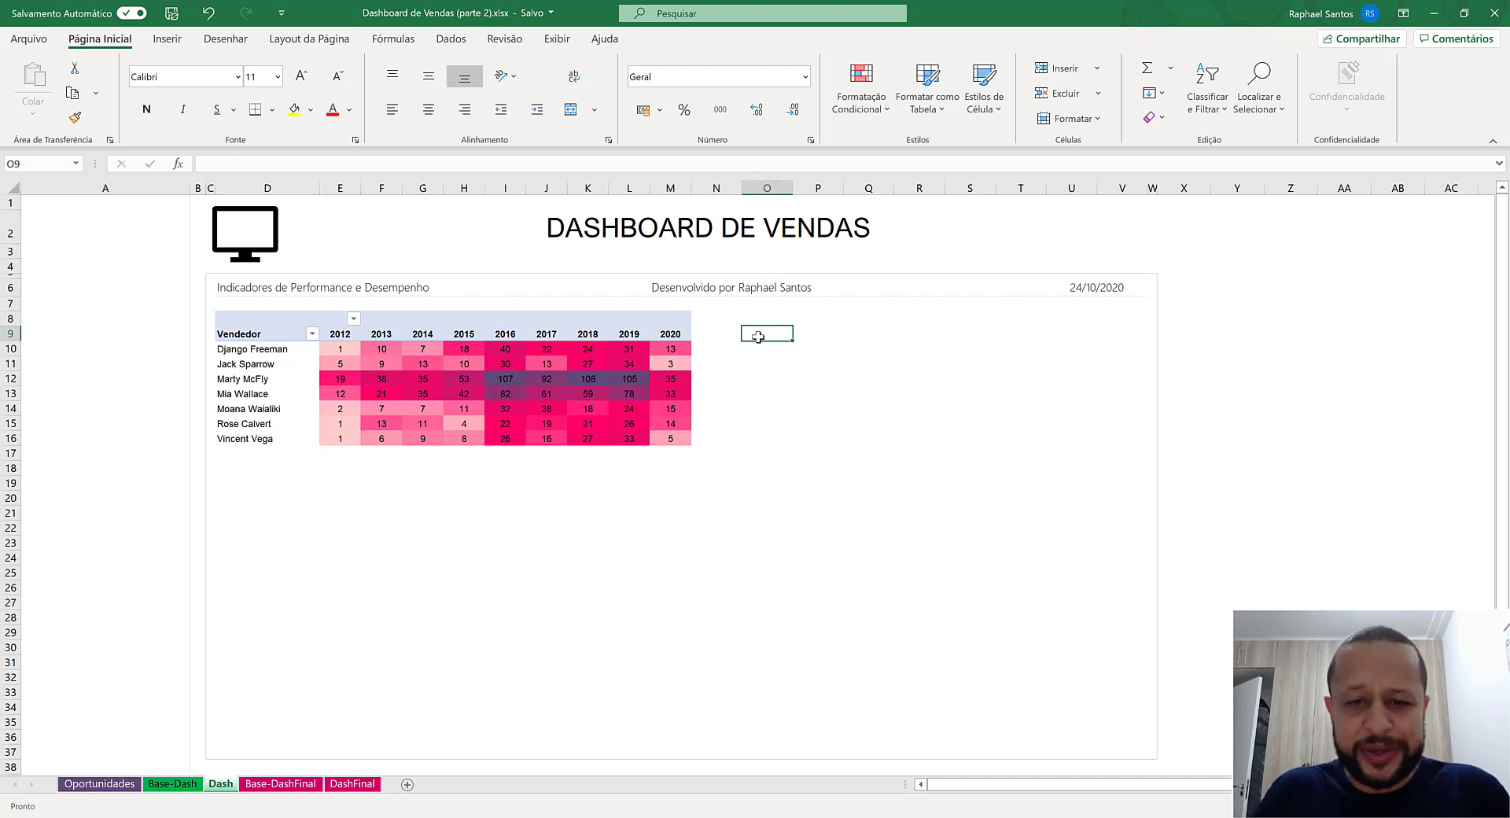
{"action": "type", "text": "Evoluc"}
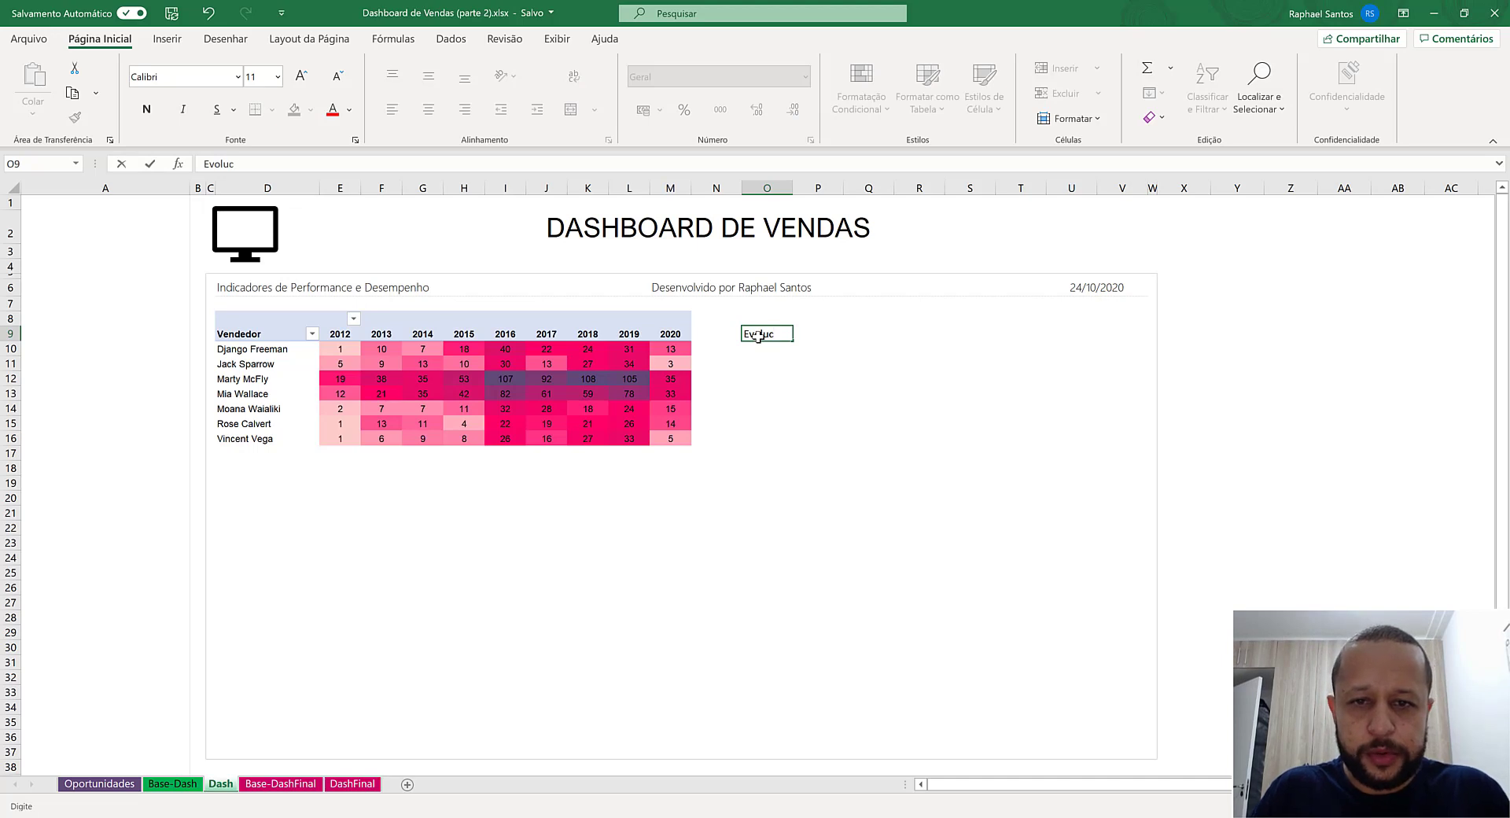
{"action": "key", "text": "BackSpace"}
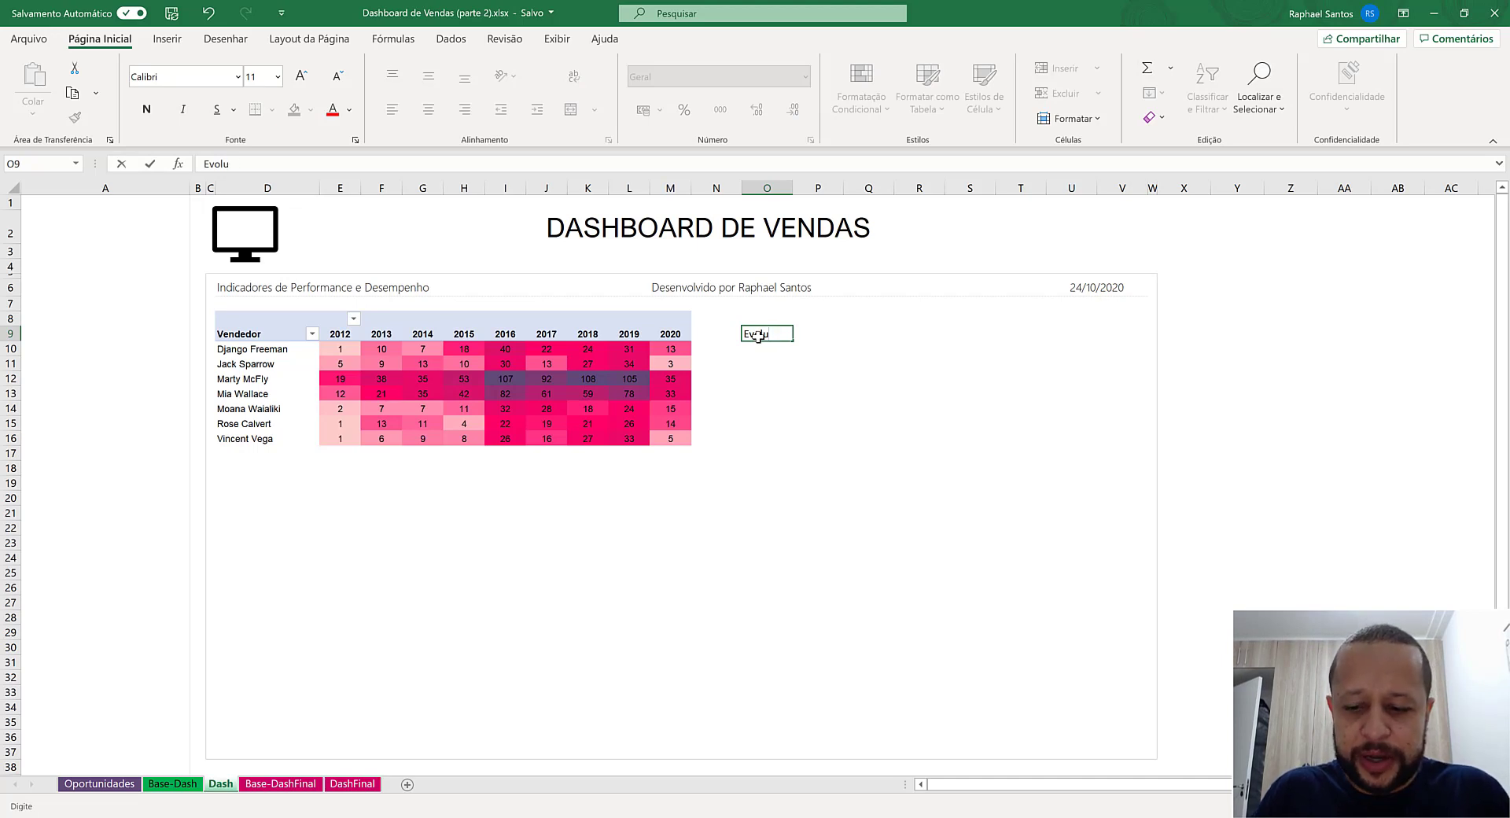
{"action": "type", "text": "ção"}
{"action": "key", "text": "Return"}
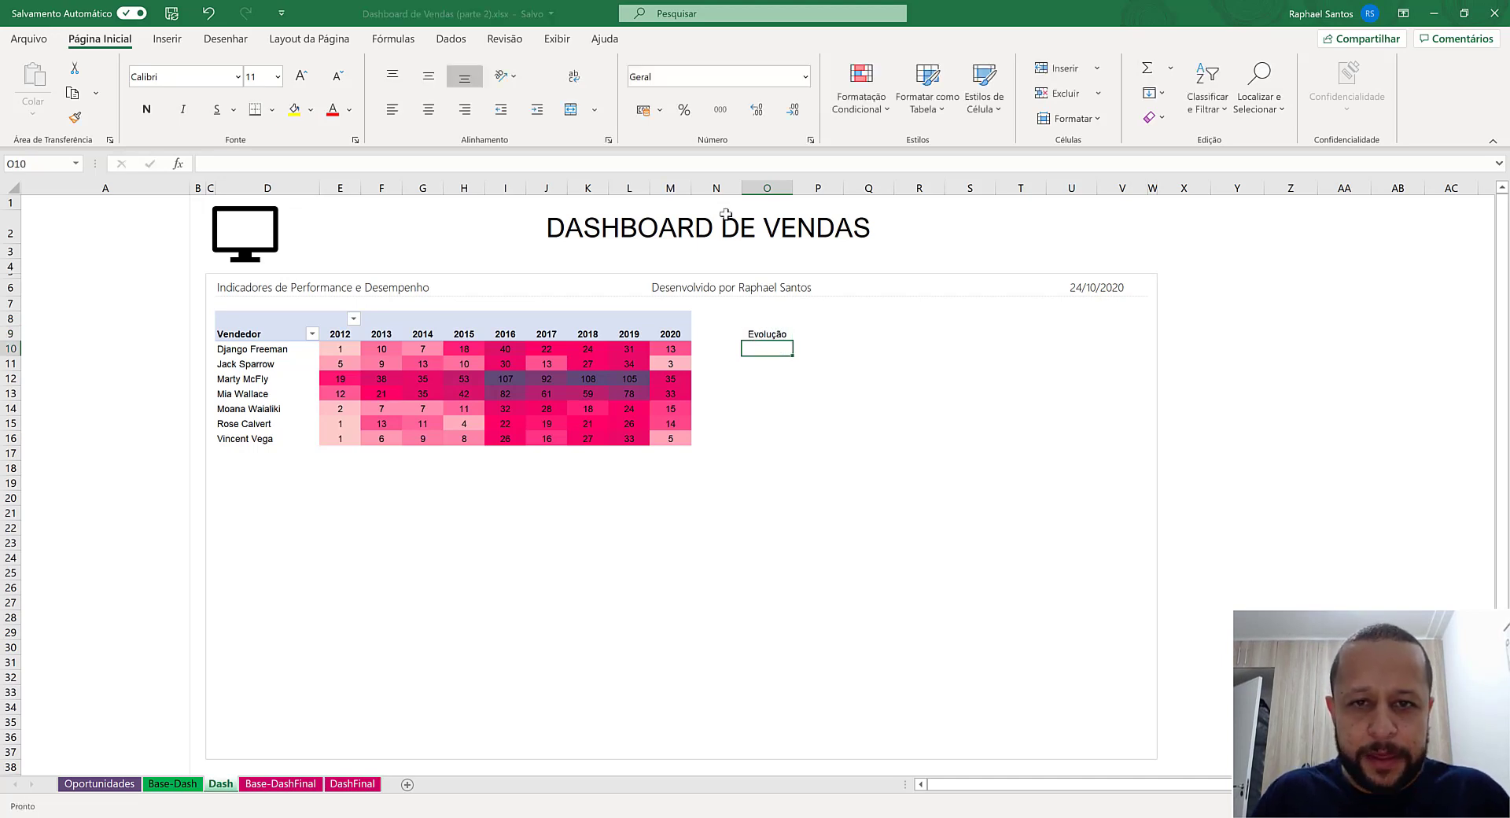
- Set the width of spacer column N to 2
{"action": "right_click", "coordinate": [717, 187]}
{"action": "left_click", "coordinate": [788, 416]}
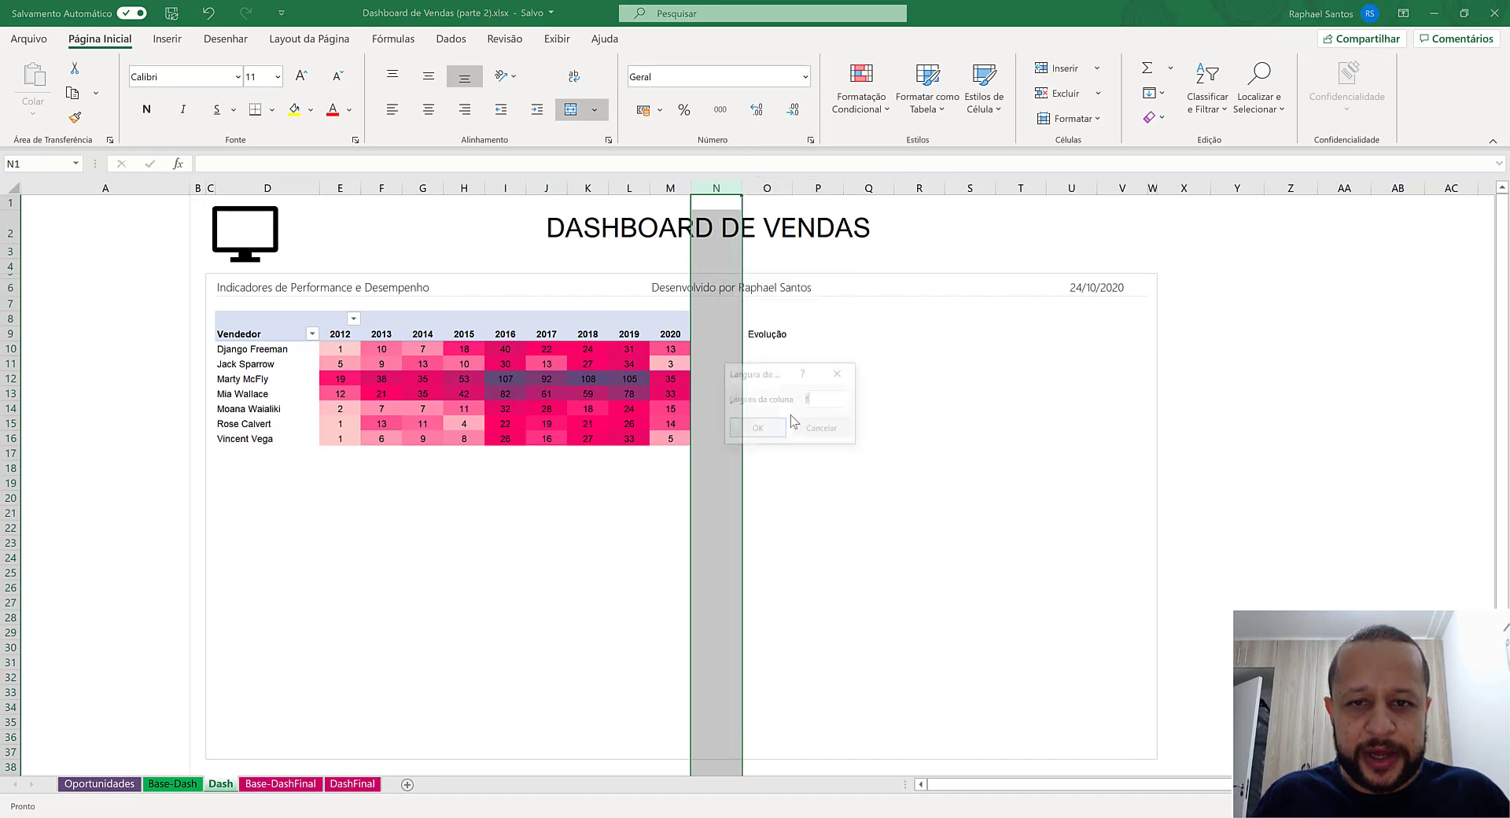
{"action": "type", "text": "2"}
{"action": "key", "text": "Return"}
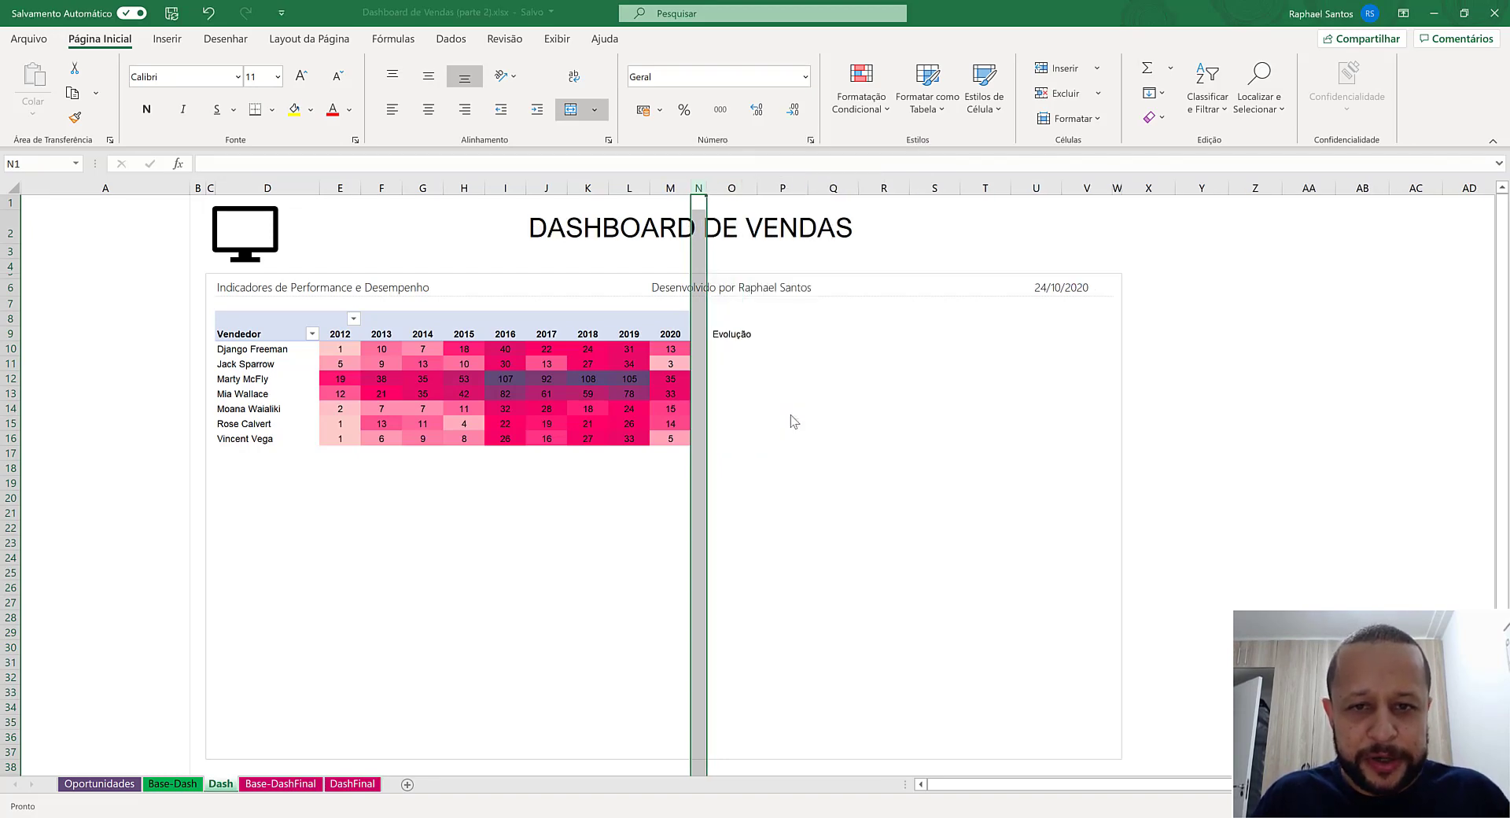
- Narrow spacer column N to a width of 1
{"action": "right_click", "coordinate": [700, 187]}
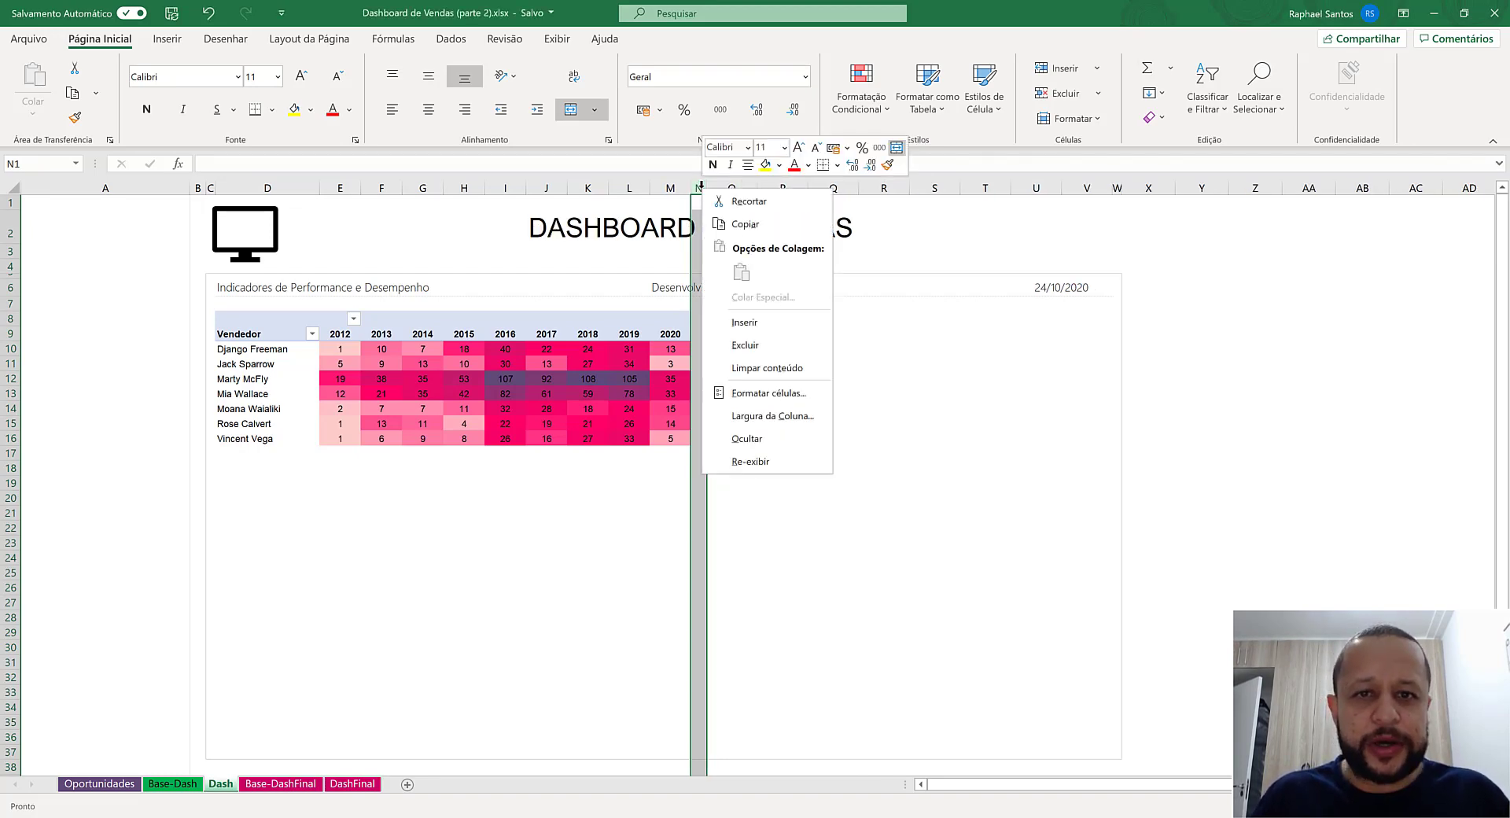
{"action": "left_click", "coordinate": [783, 419]}
{"action": "type", "text": "1"}
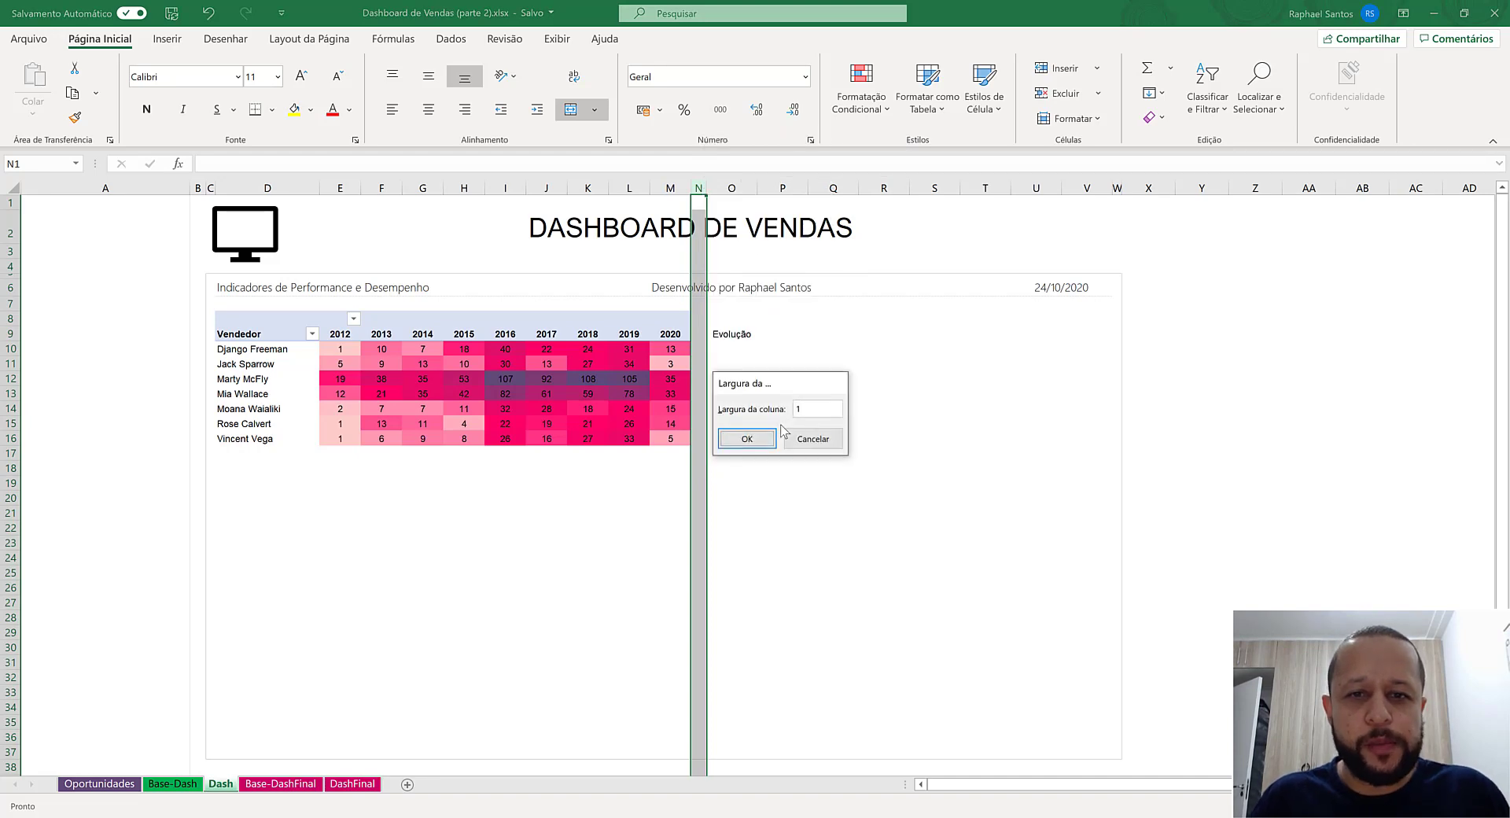
{"action": "key", "text": "Return"}
- Insert a column sparkline in O10 based on the first salesperson's yearly counts in E10:M10
{"action": "left_click", "coordinate": [722, 349]}
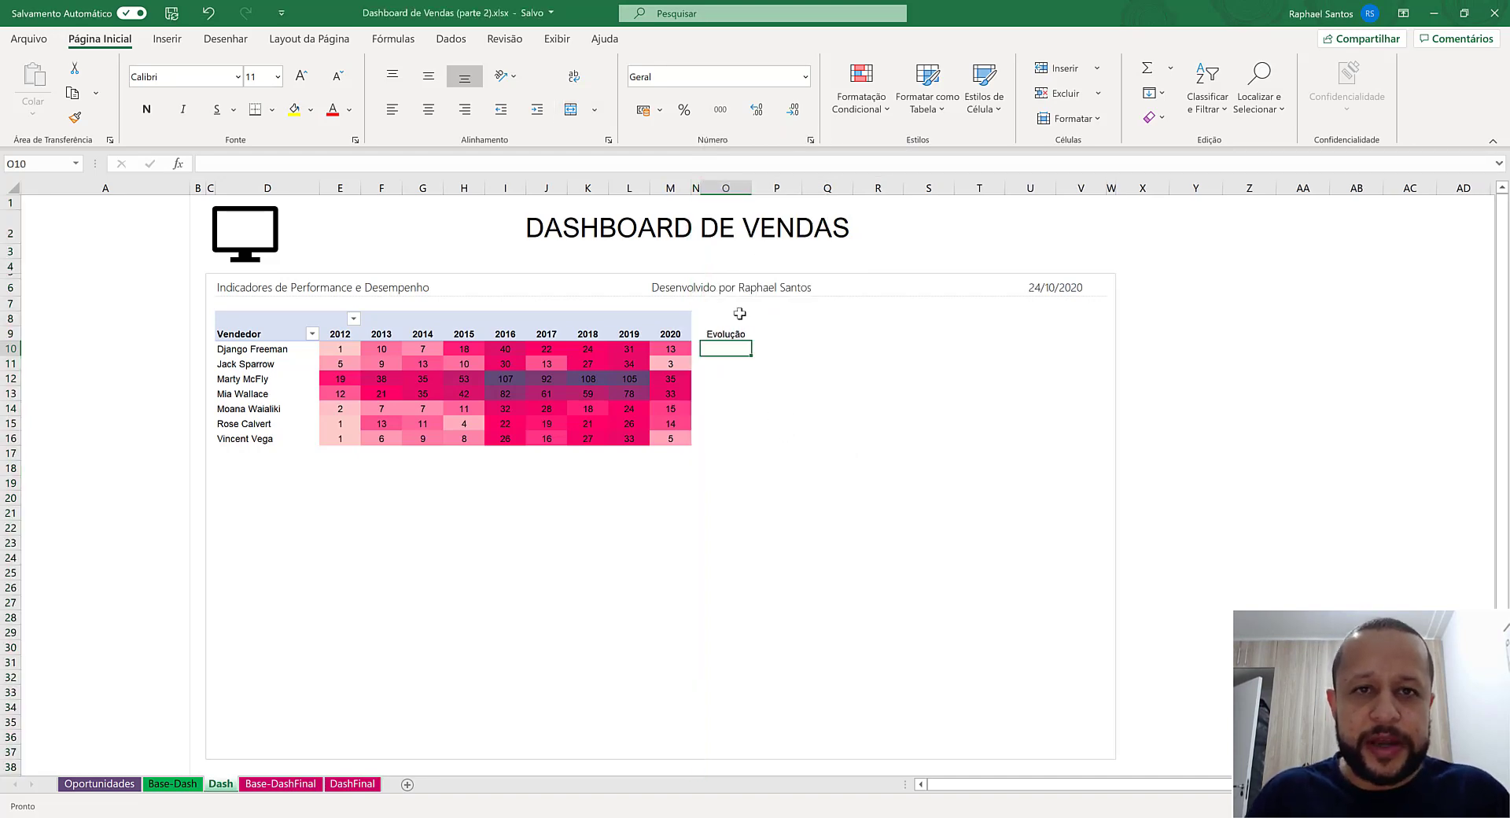
{"action": "left_click", "coordinate": [167, 40]}
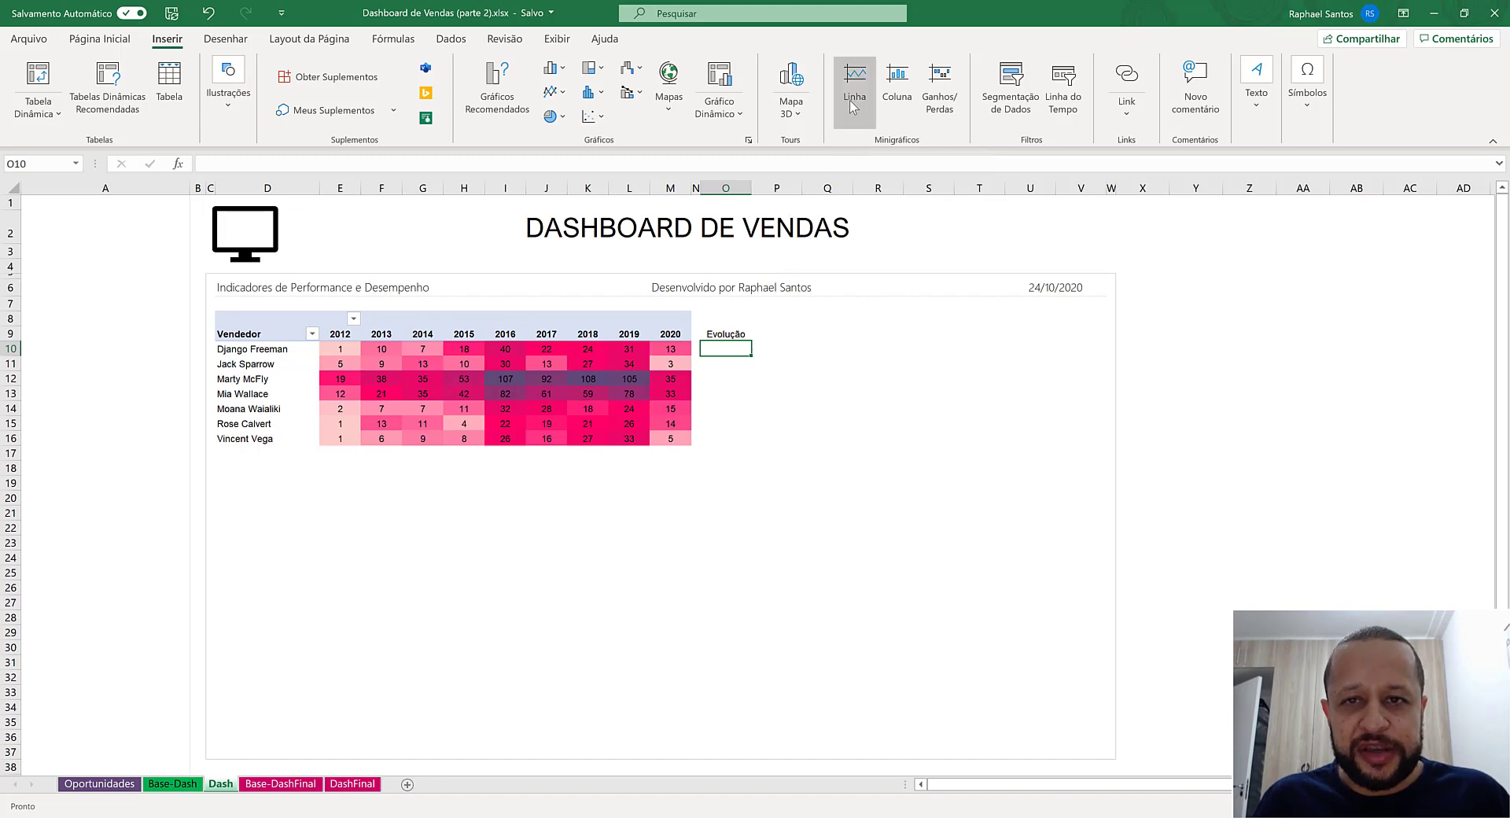
{"action": "left_click", "coordinate": [899, 82]}
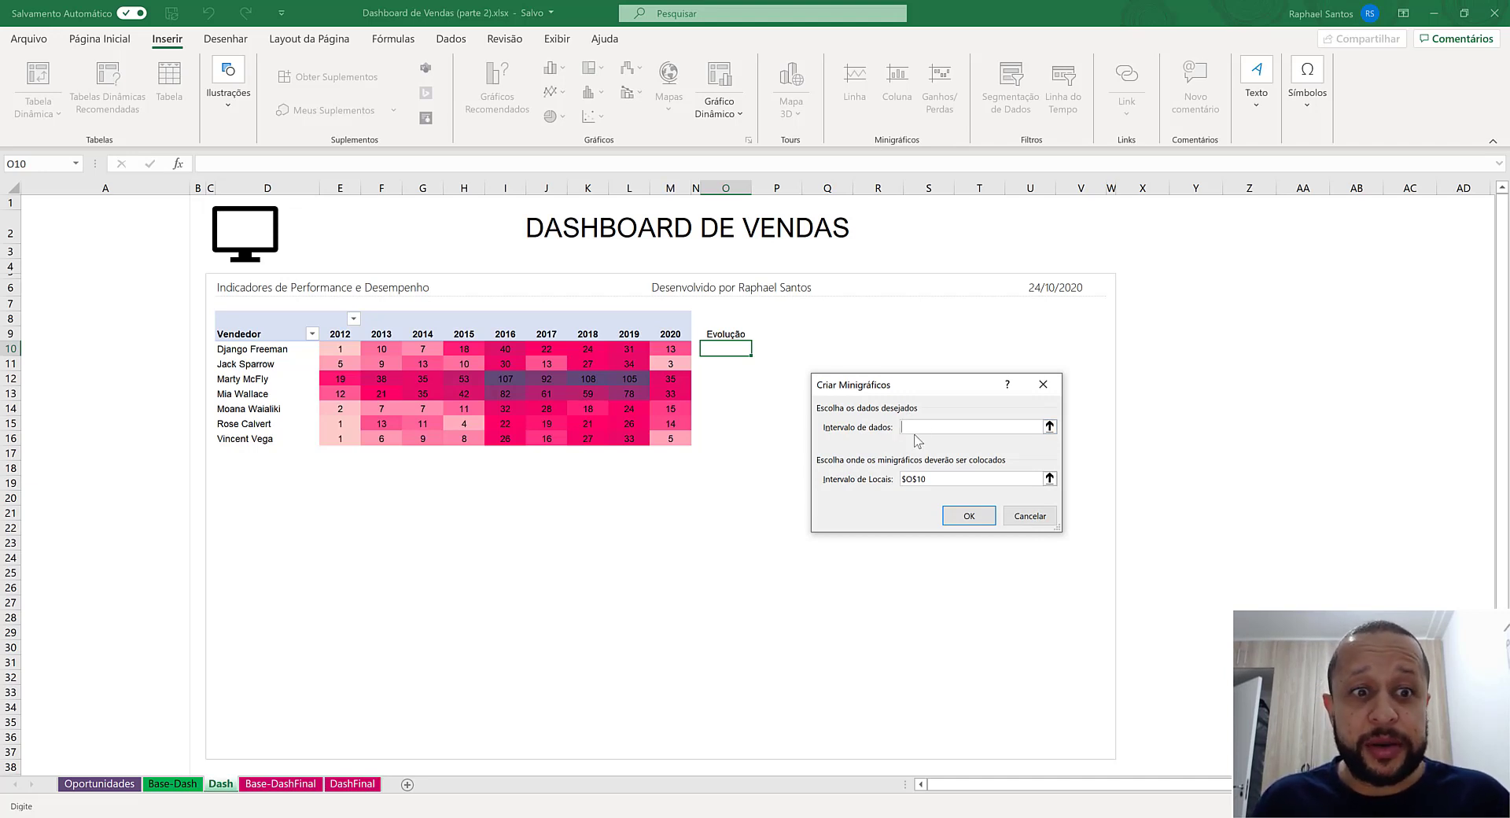
{"action": "left_click_drag", "start_coordinate": [340, 349], "coordinate": [657, 351]}
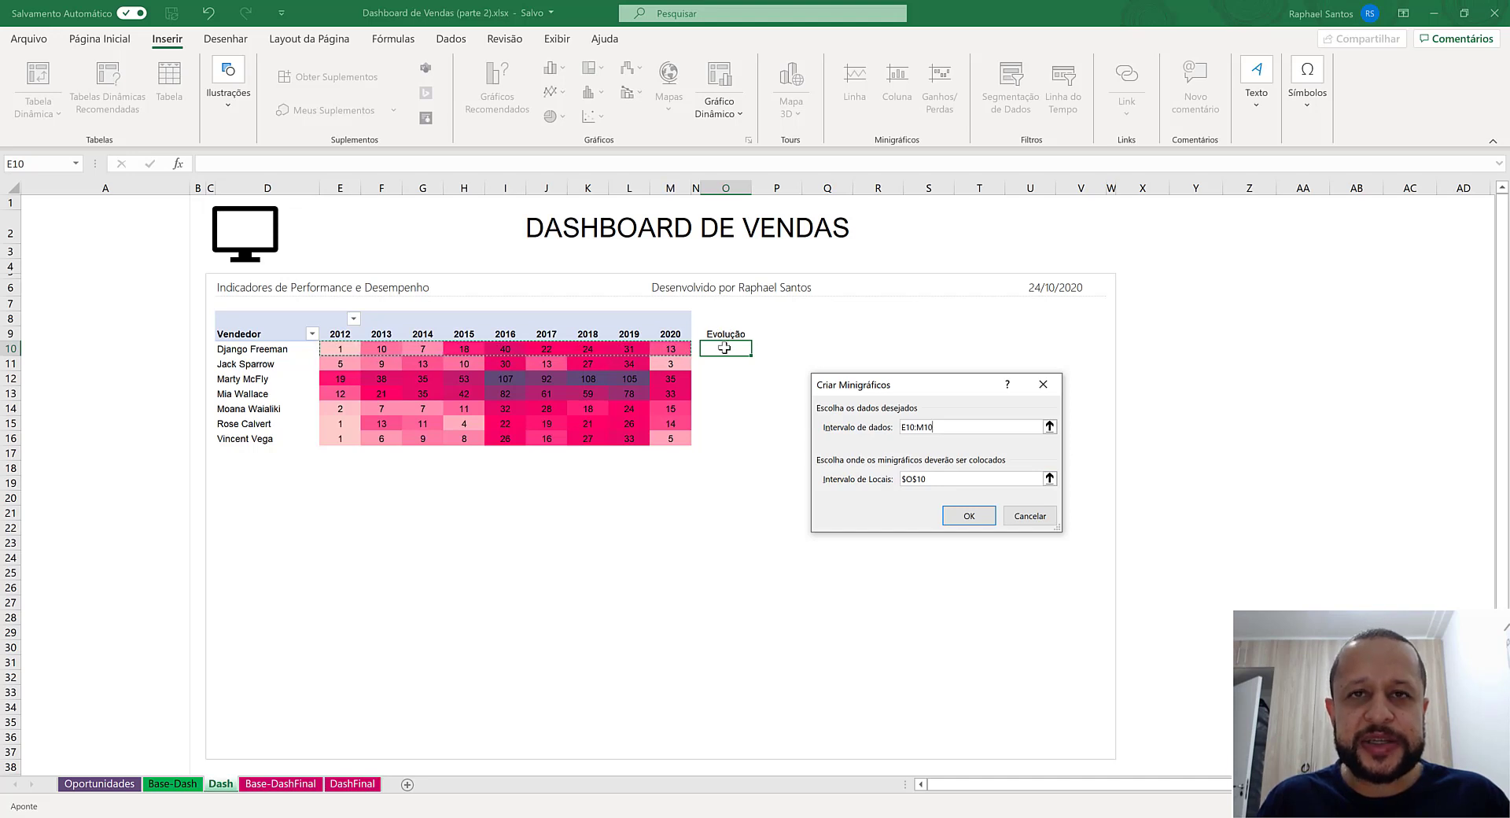
{"action": "left_click", "coordinate": [969, 515]}
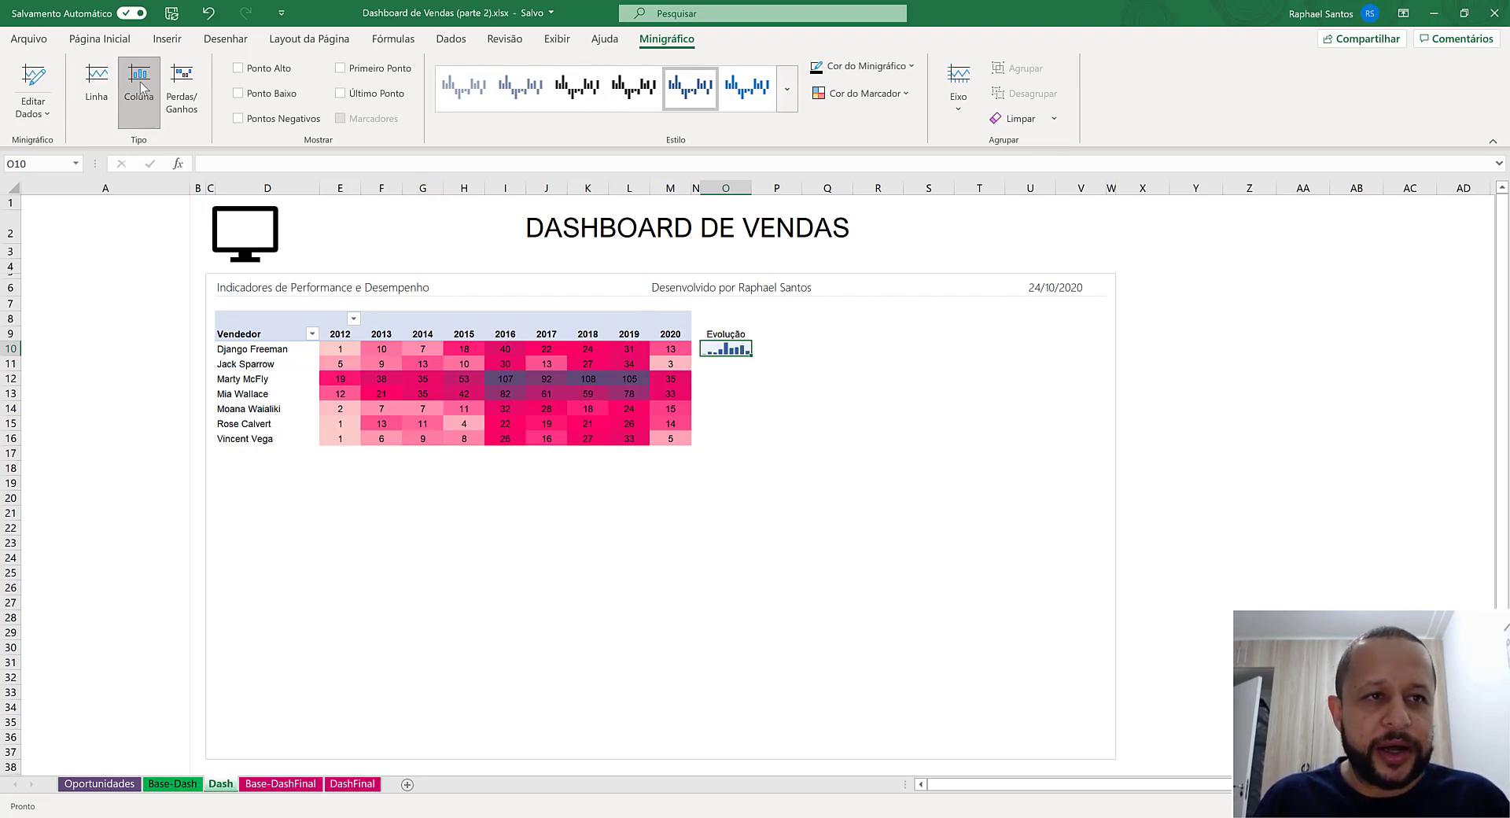
- Try the line type on the O10 sparkline and switch it back to columns
{"action": "left_click", "coordinate": [103, 88]}
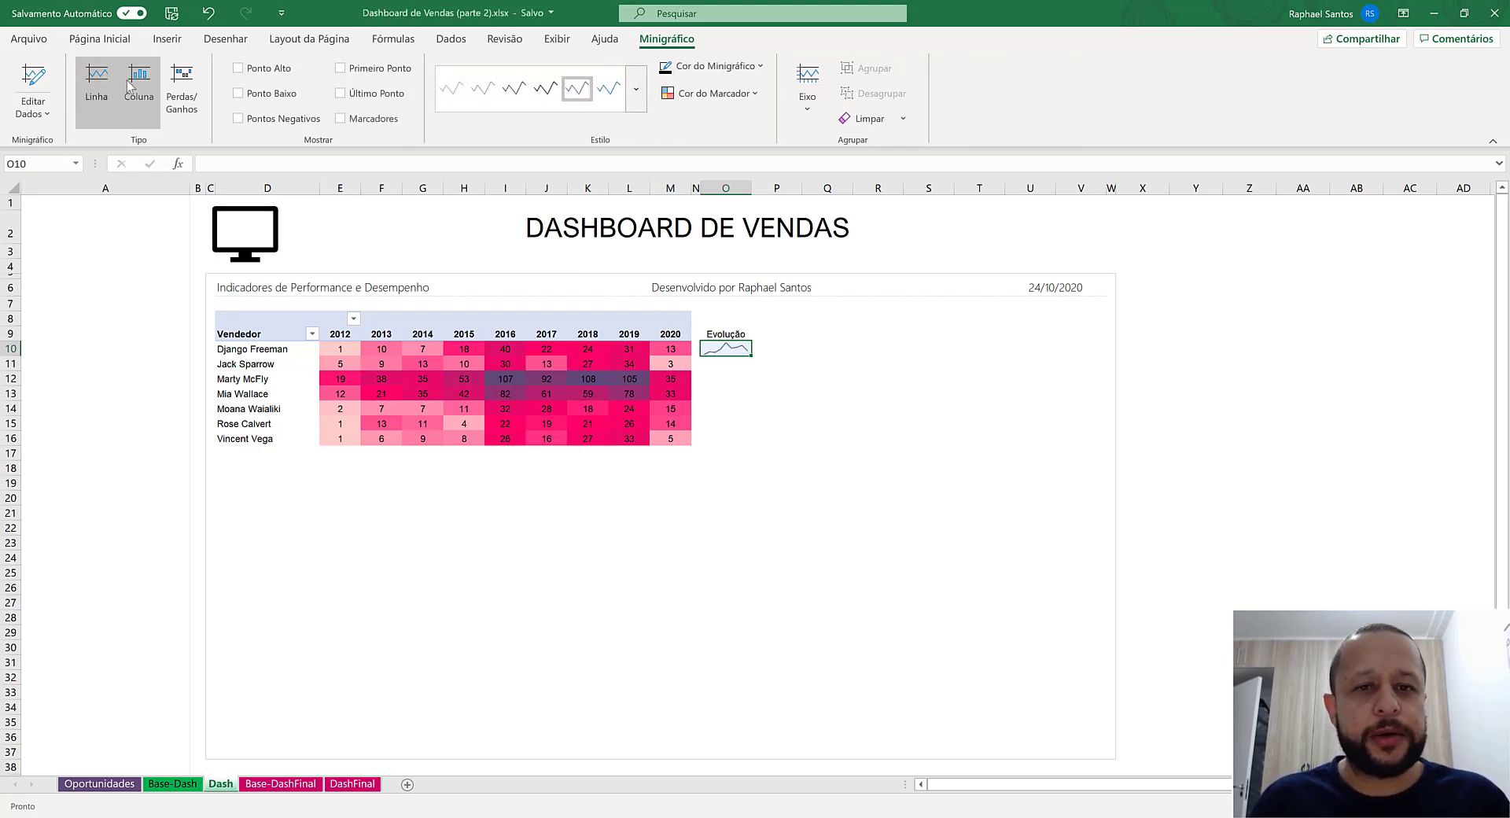
{"action": "left_click", "coordinate": [130, 87]}
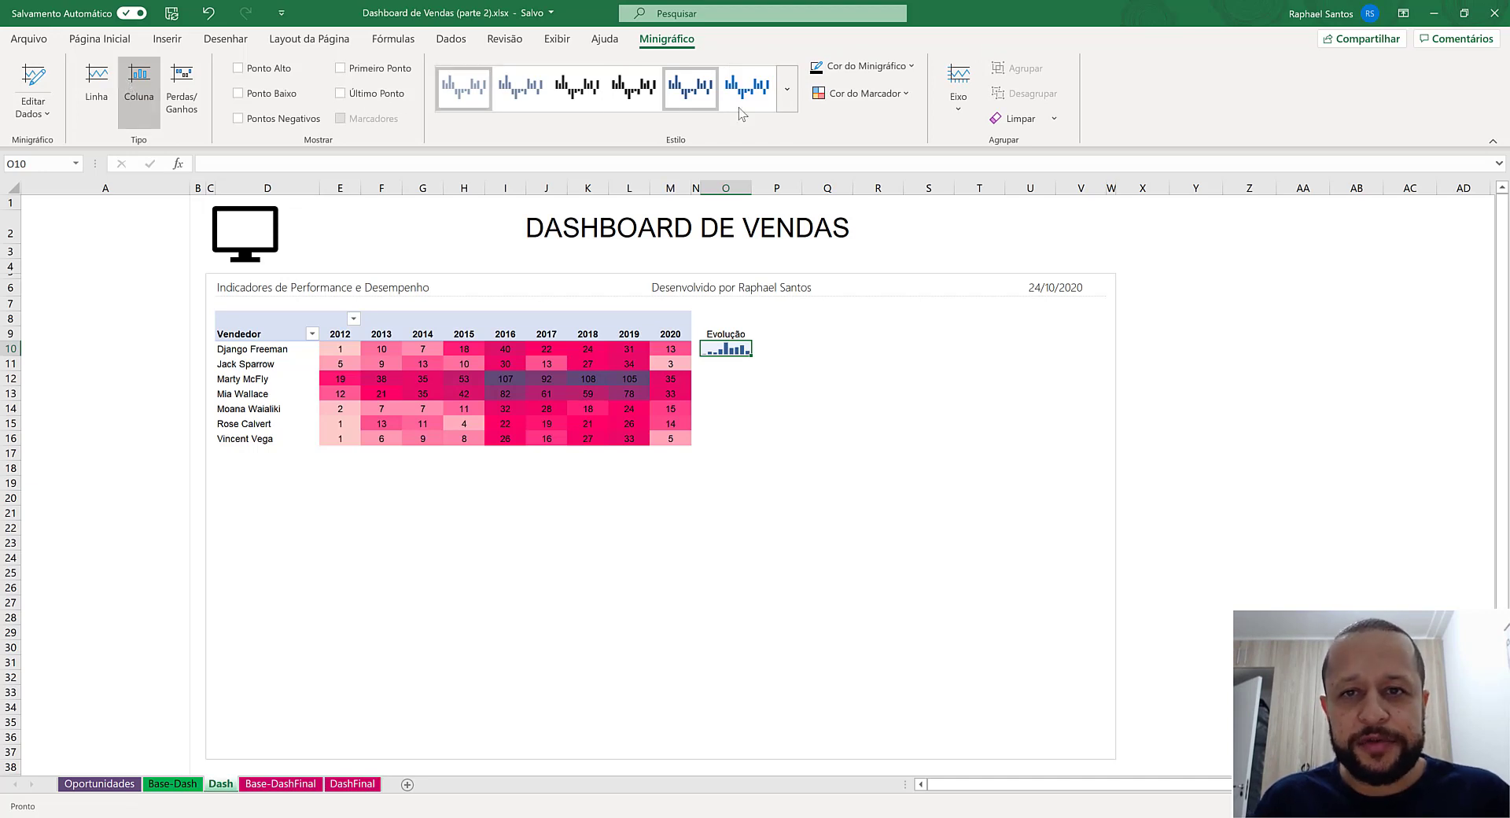
- Recolor the O10 sparkline dark purple from the recent colors, after trying the recent bright pink
{"action": "left_click", "coordinate": [910, 68]}
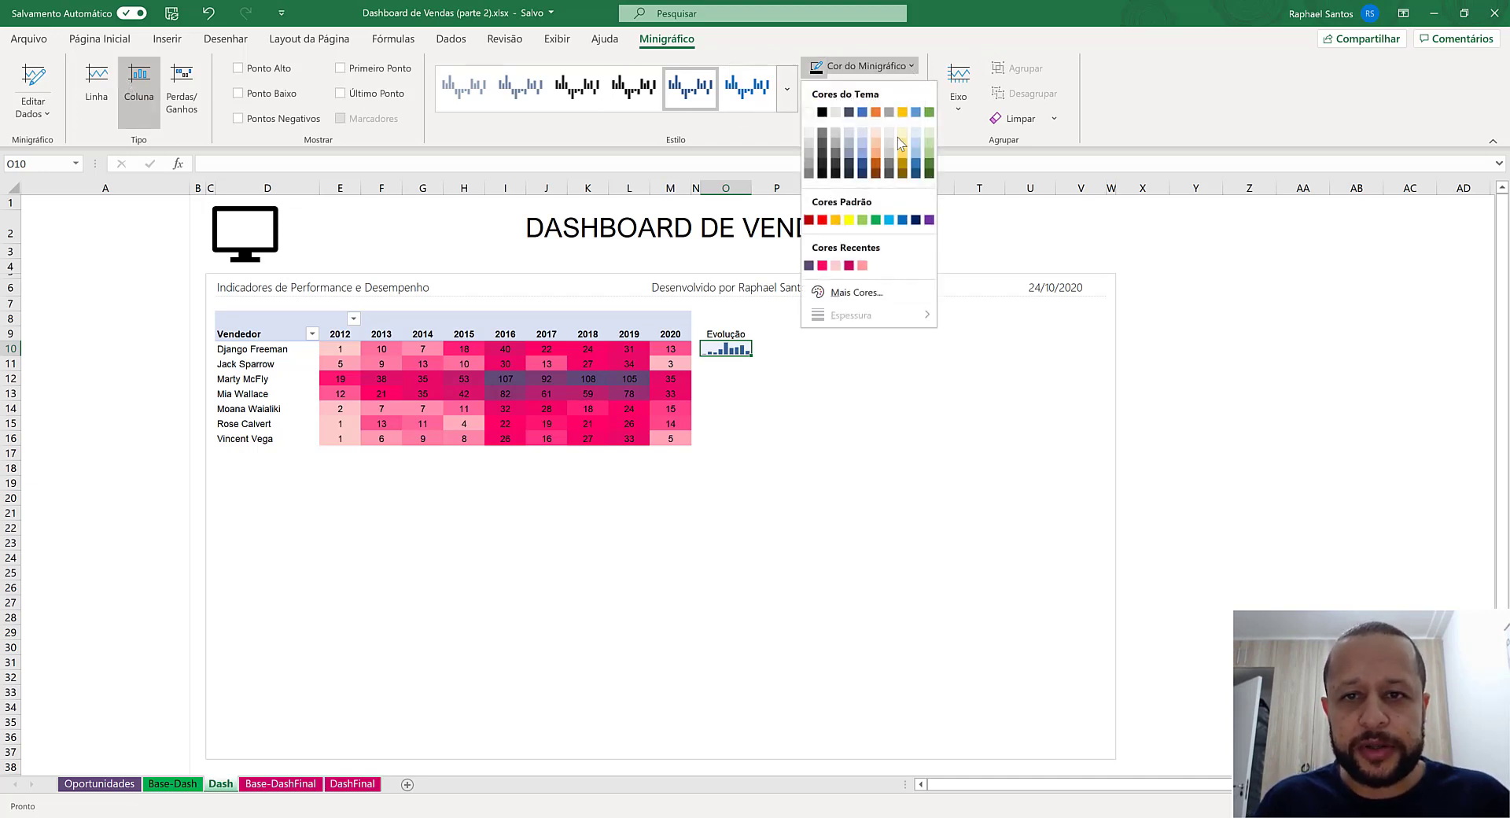
{"action": "left_click", "coordinate": [810, 266]}
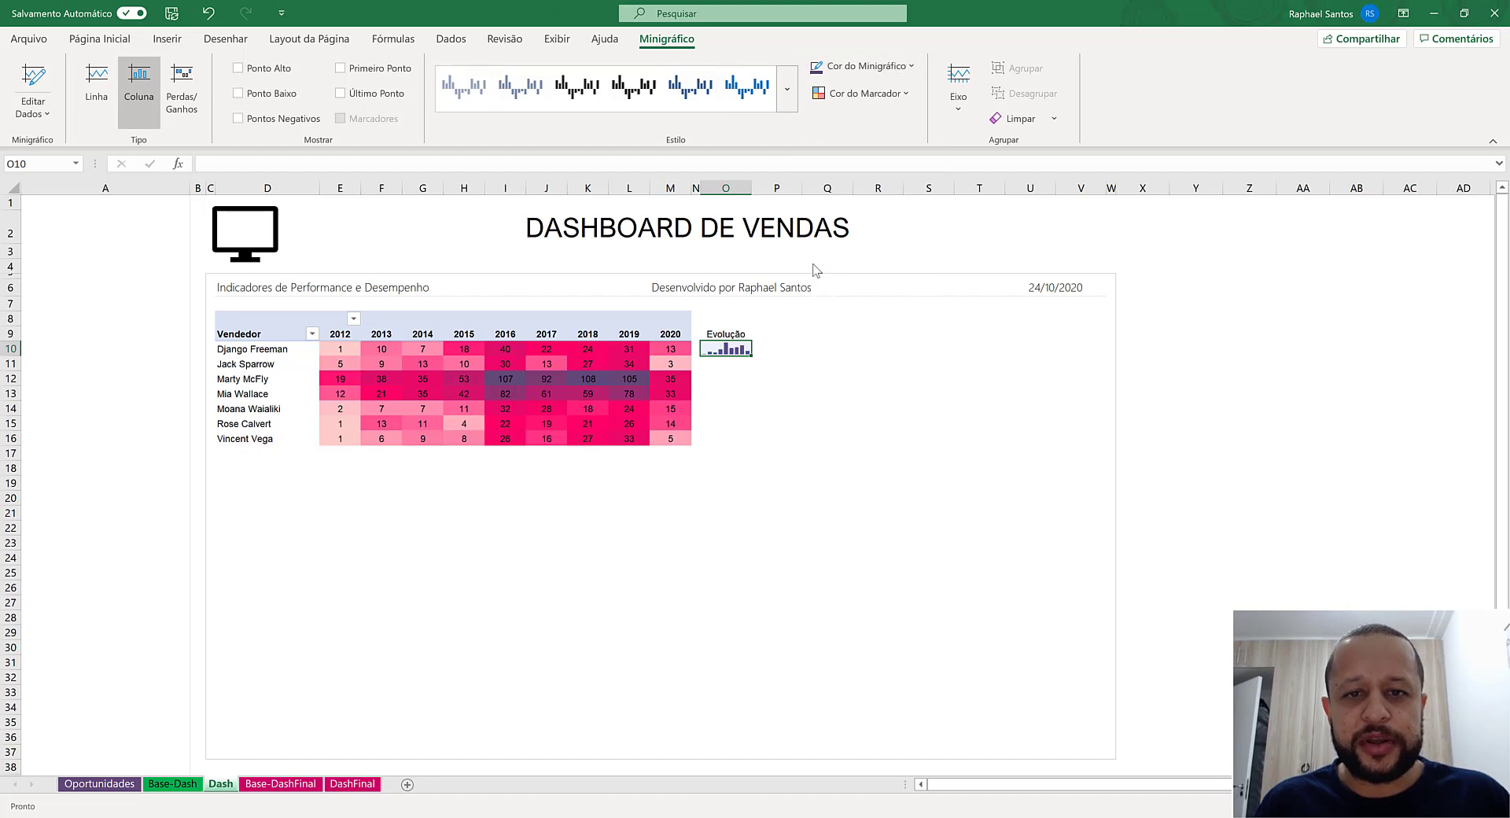
{"action": "left_click", "coordinate": [865, 66]}
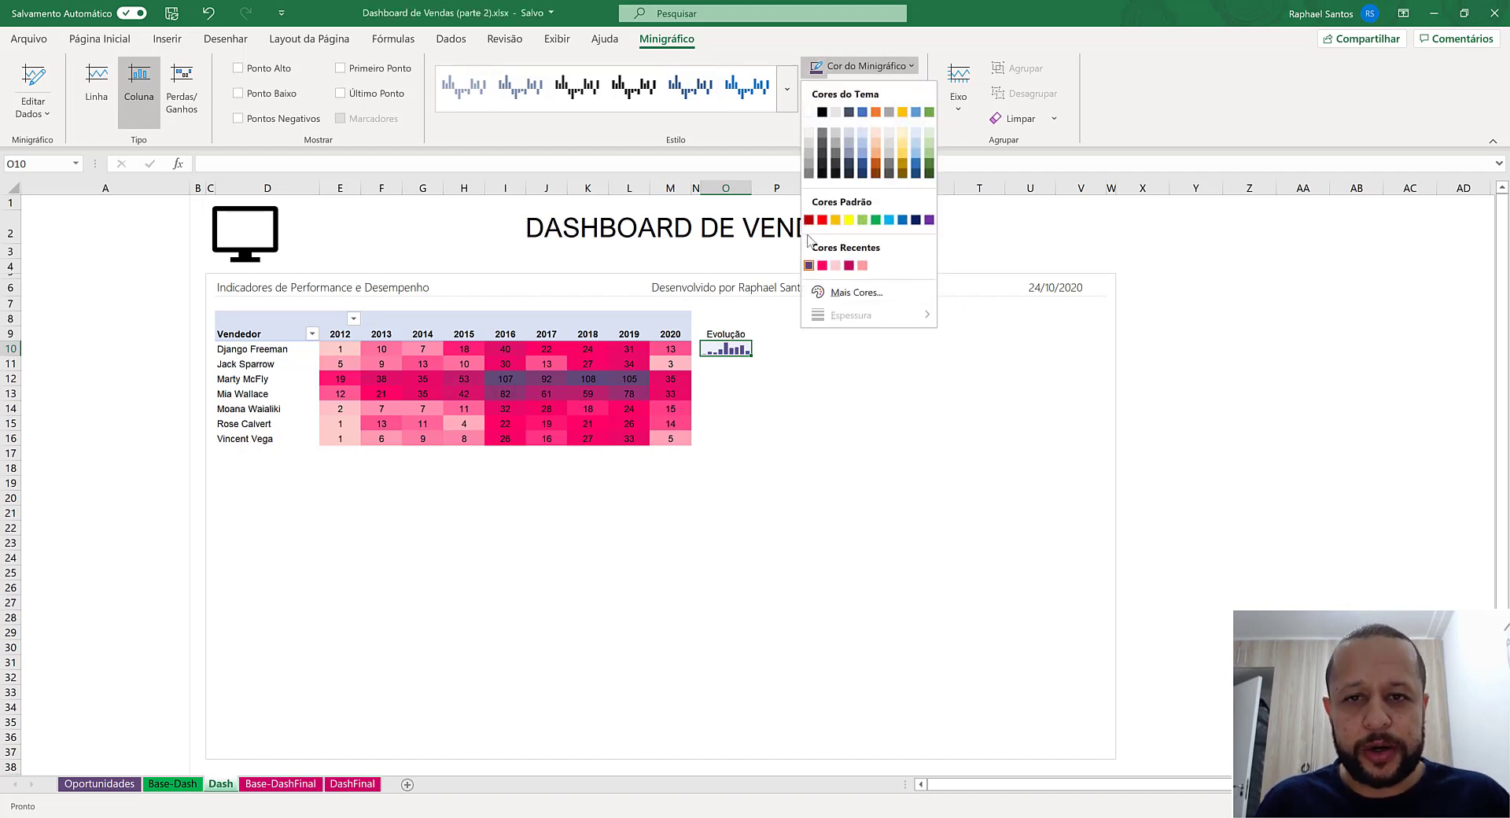
{"action": "left_click", "coordinate": [818, 267]}
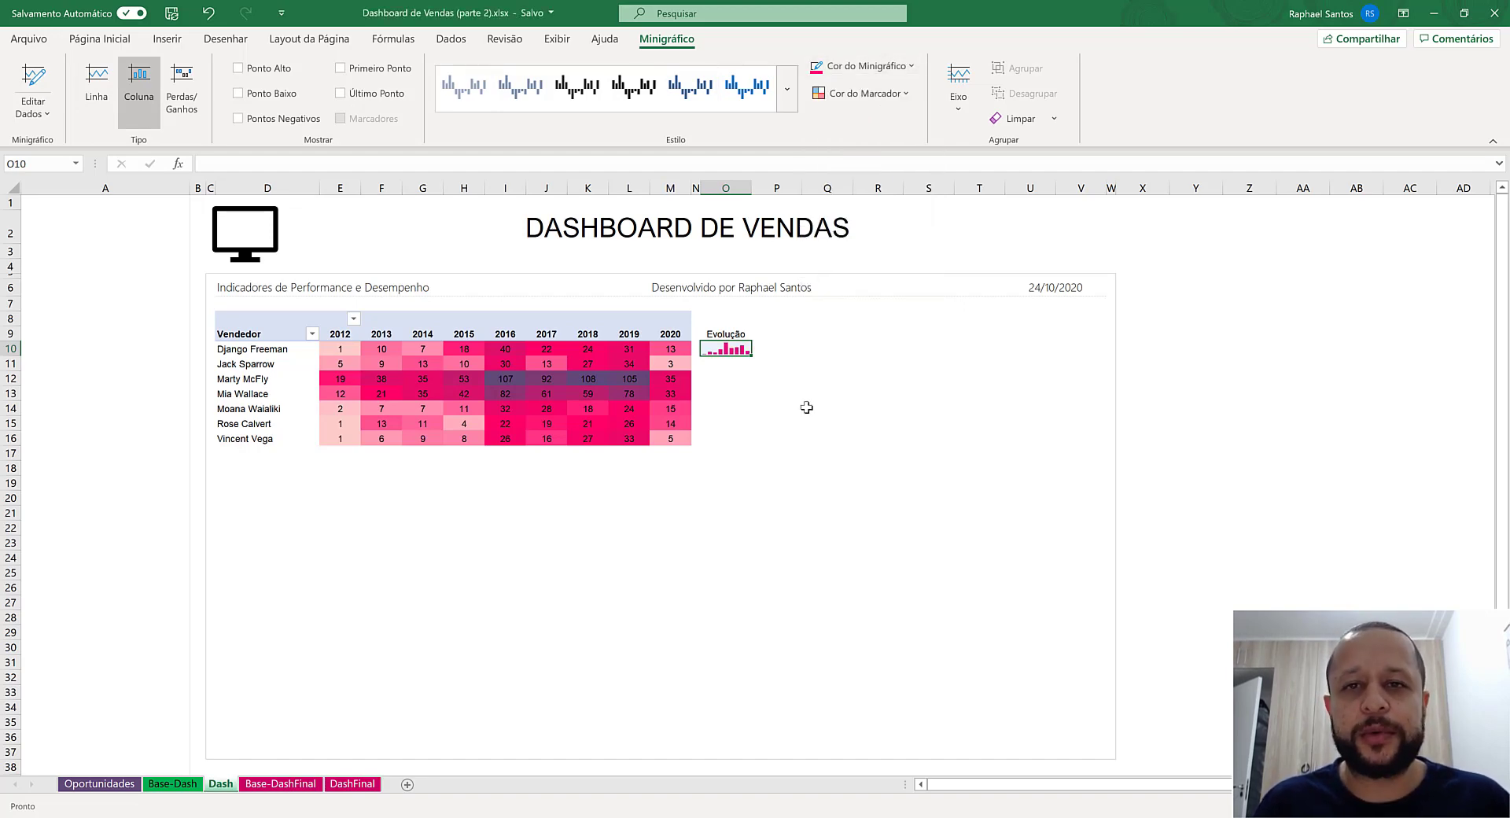
{"action": "left_click", "coordinate": [855, 65]}
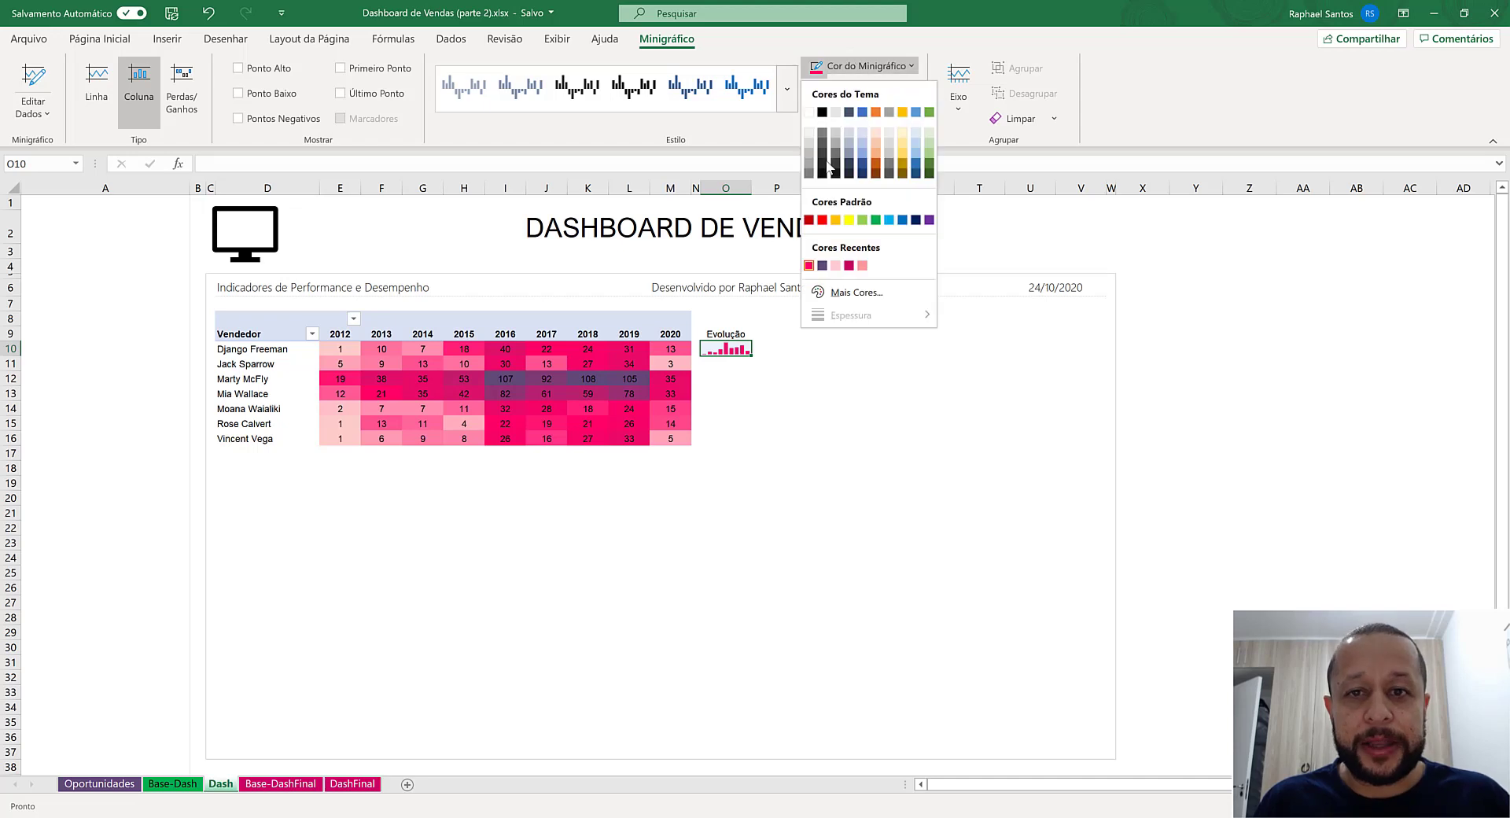
{"action": "left_click", "coordinate": [820, 268]}
- Fill the O10 sparkline down to O16 for the remaining salespeople and check the copied sparklines
{"action": "left_click_drag", "start_coordinate": [751, 355], "coordinate": [744, 444]}
{"action": "left_click", "coordinate": [733, 378]}
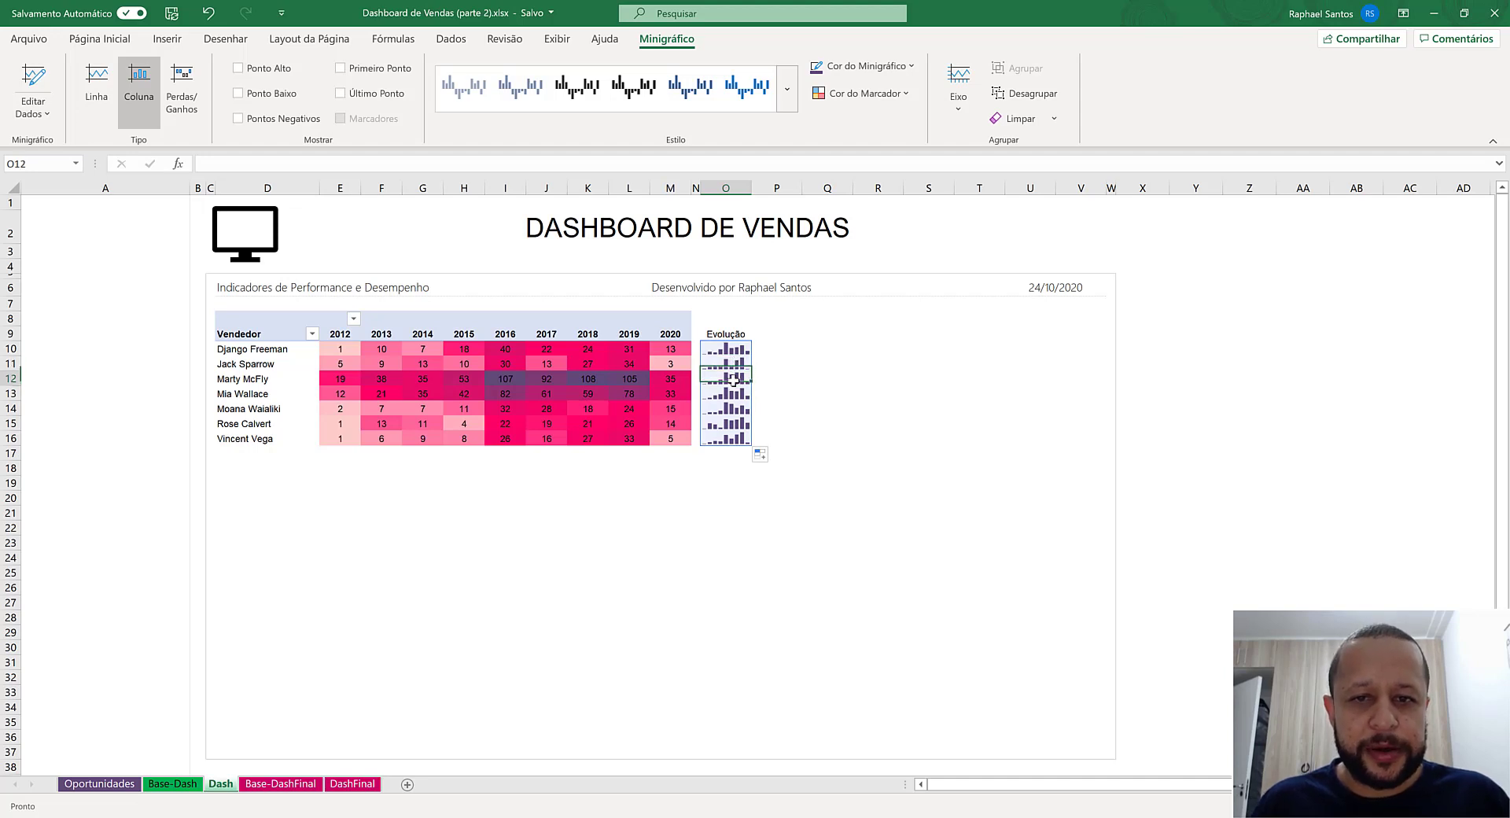
{"action": "left_click", "coordinate": [732, 408]}
{"action": "left_click", "coordinate": [732, 422]}
{"action": "left_click", "coordinate": [738, 439]}
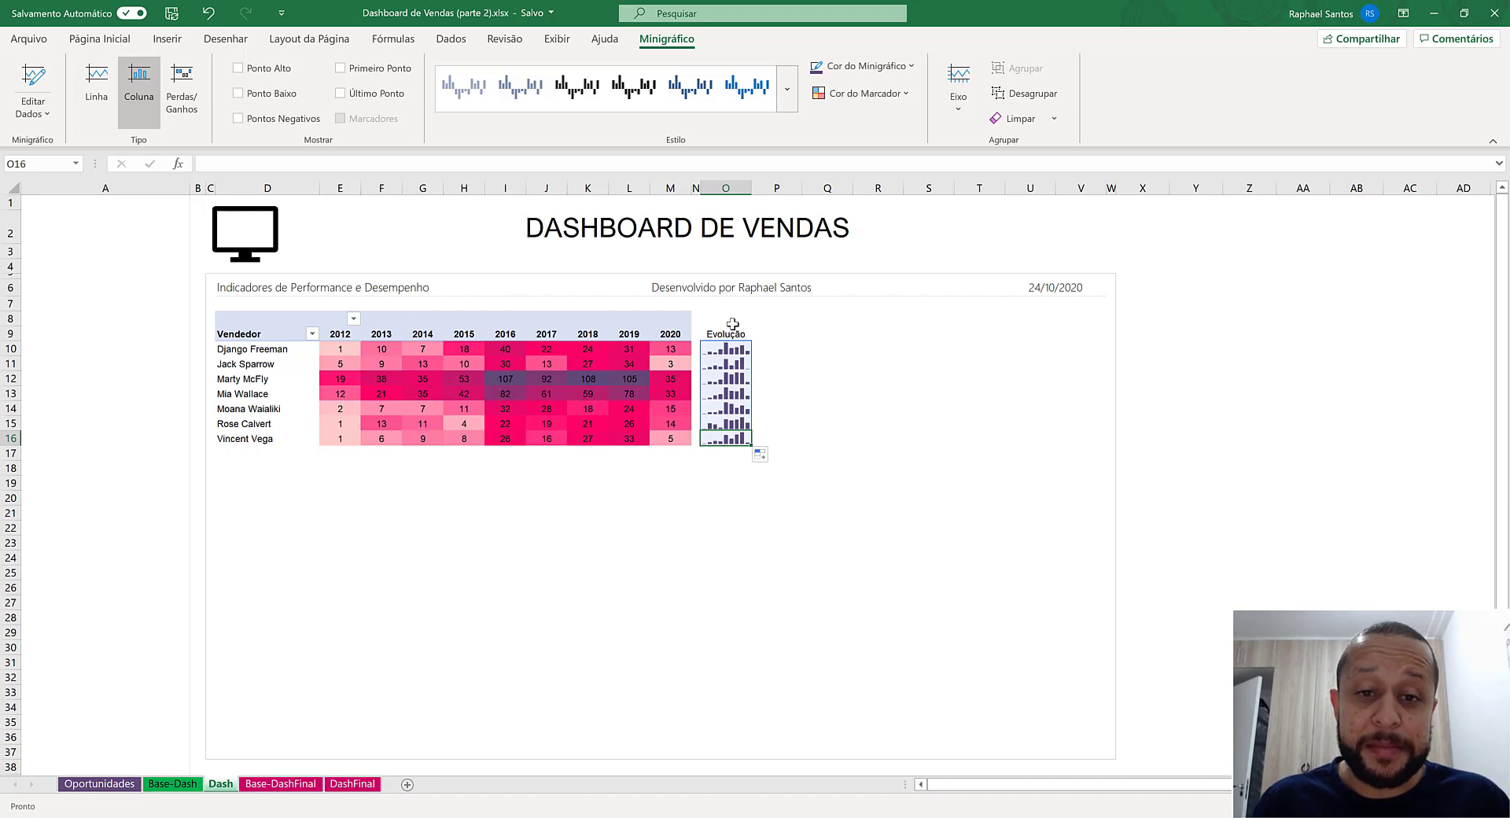
- Format the pivot table's header rows D8:M9 with a black fill and white text
{"action": "left_click", "coordinate": [732, 324]}
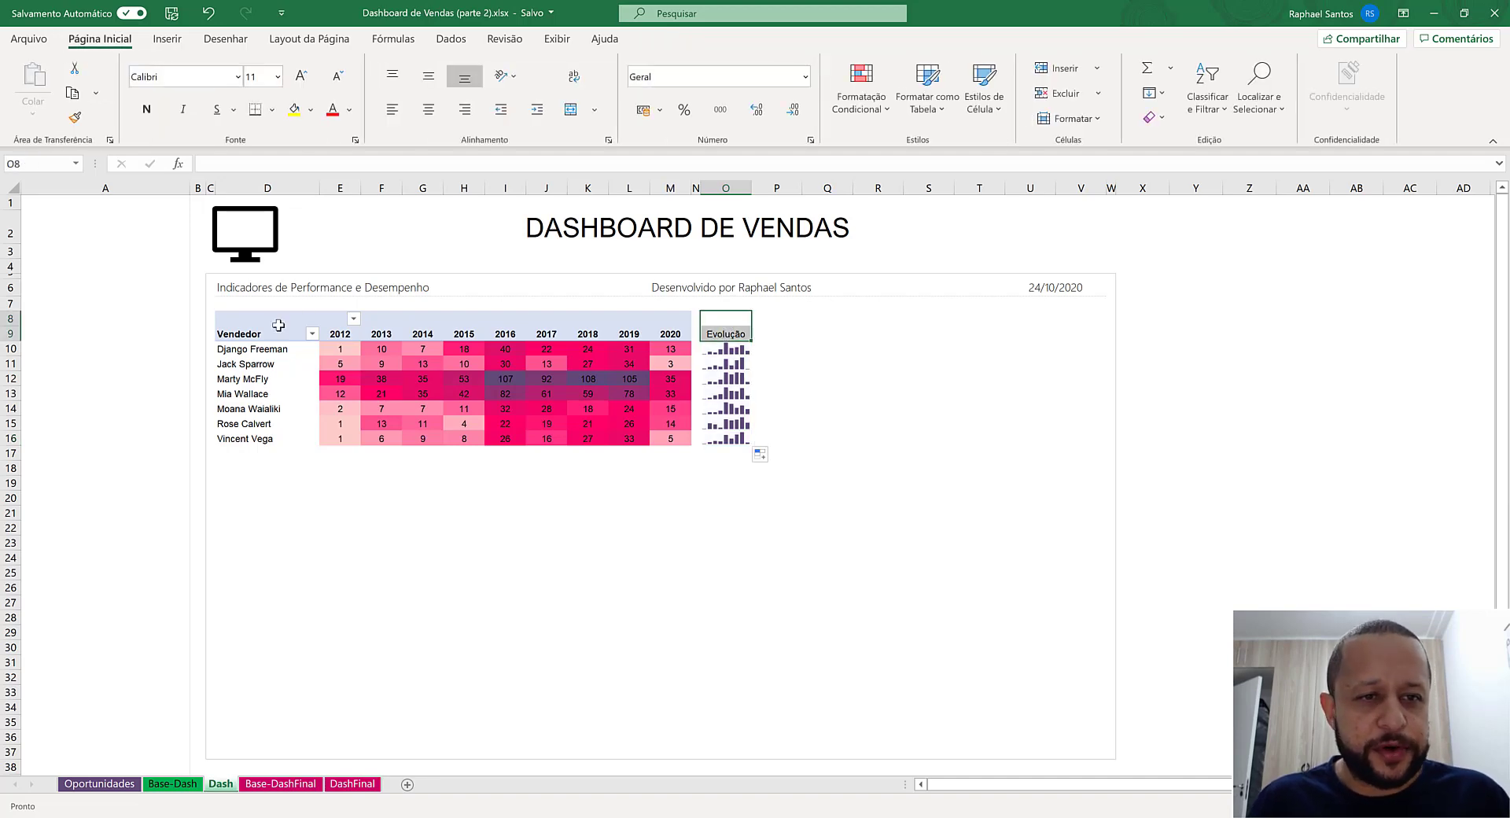
{"action": "left_click_drag", "start_coordinate": [278, 325], "coordinate": [670, 334]}
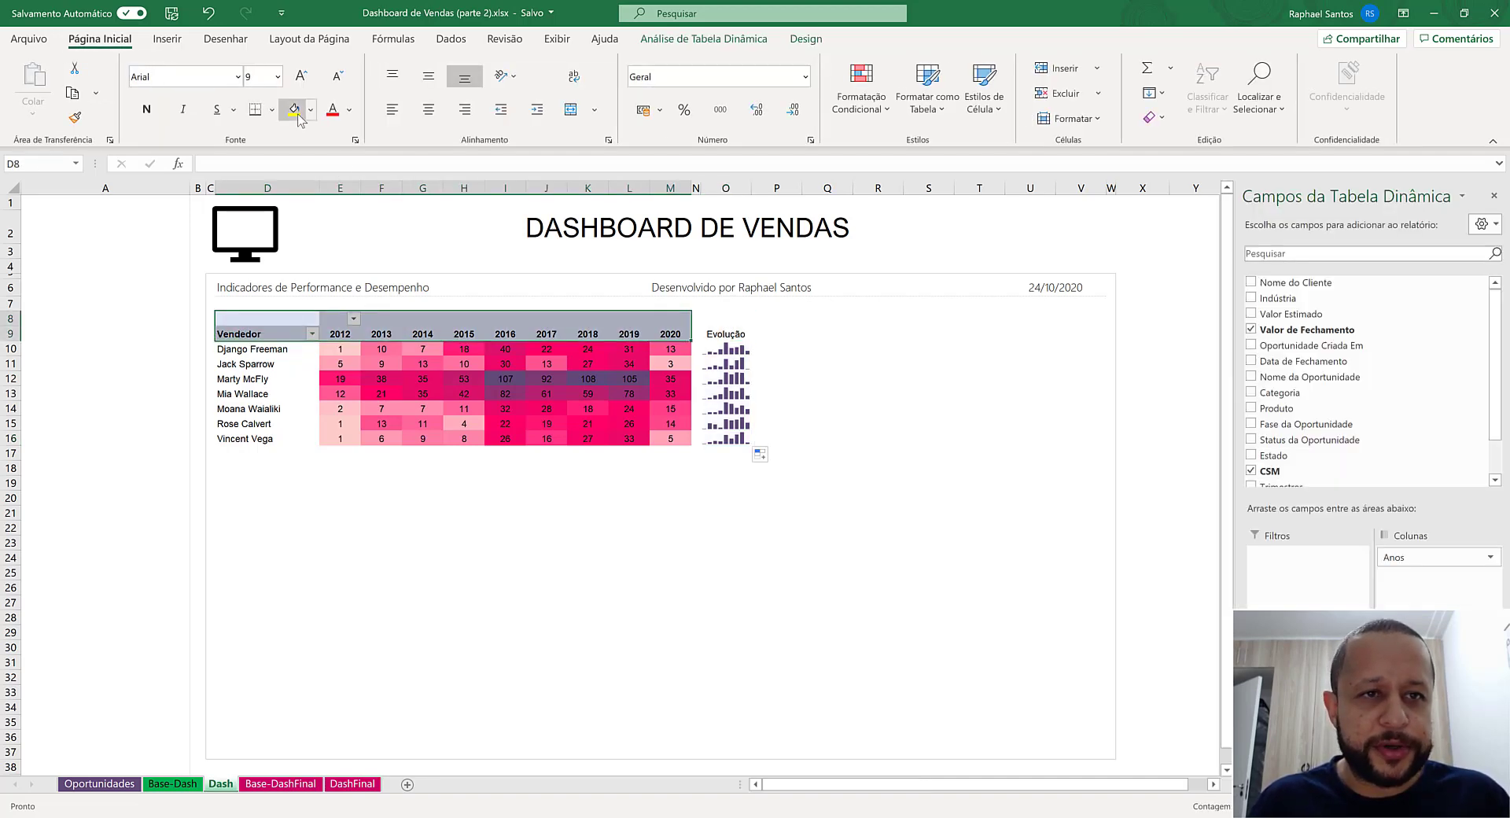
{"action": "left_click", "coordinate": [311, 109]}
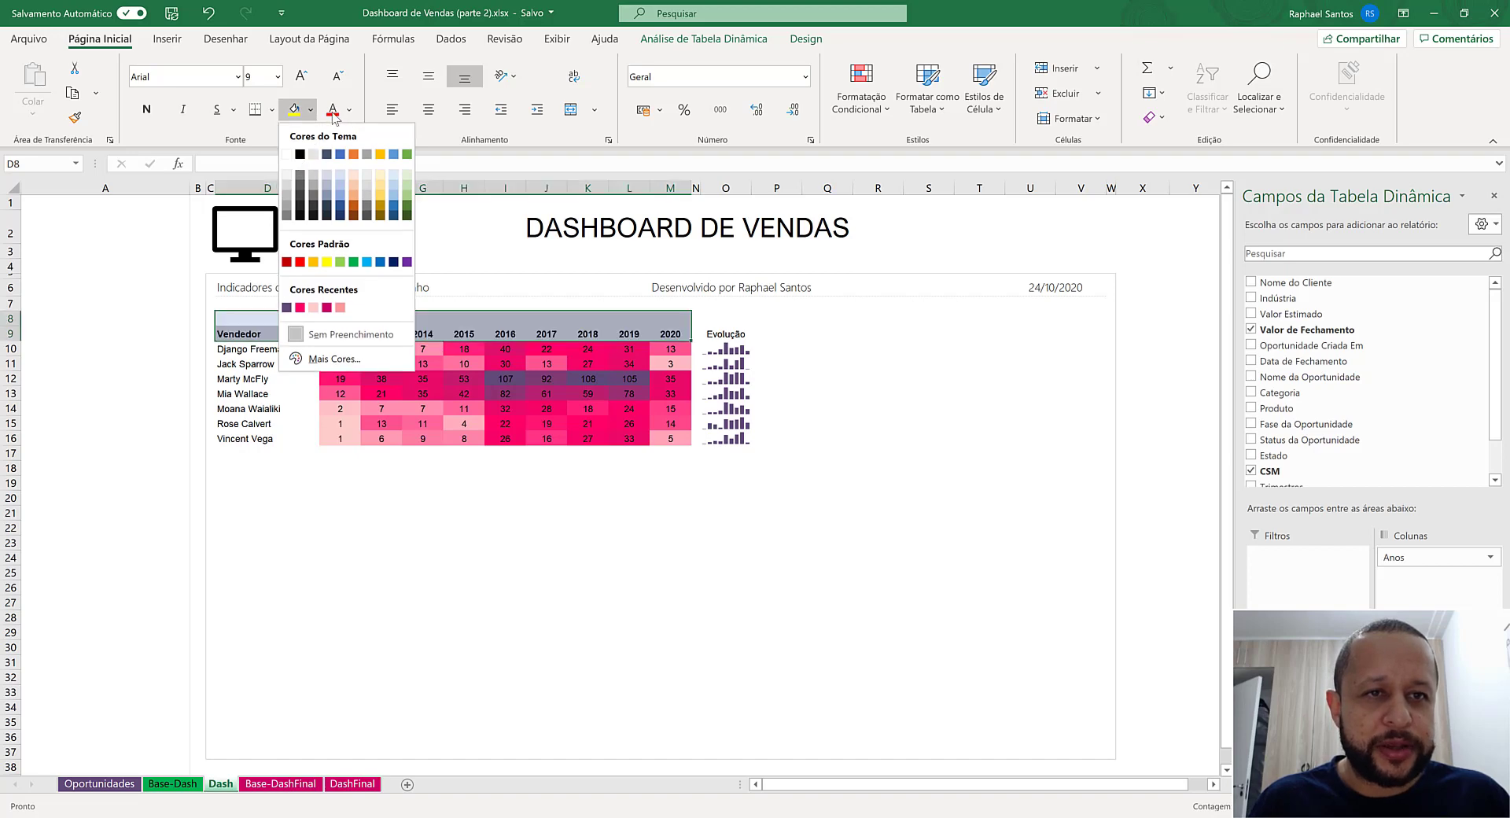
{"action": "left_click", "coordinate": [300, 153]}
{"action": "left_click", "coordinate": [348, 110]}
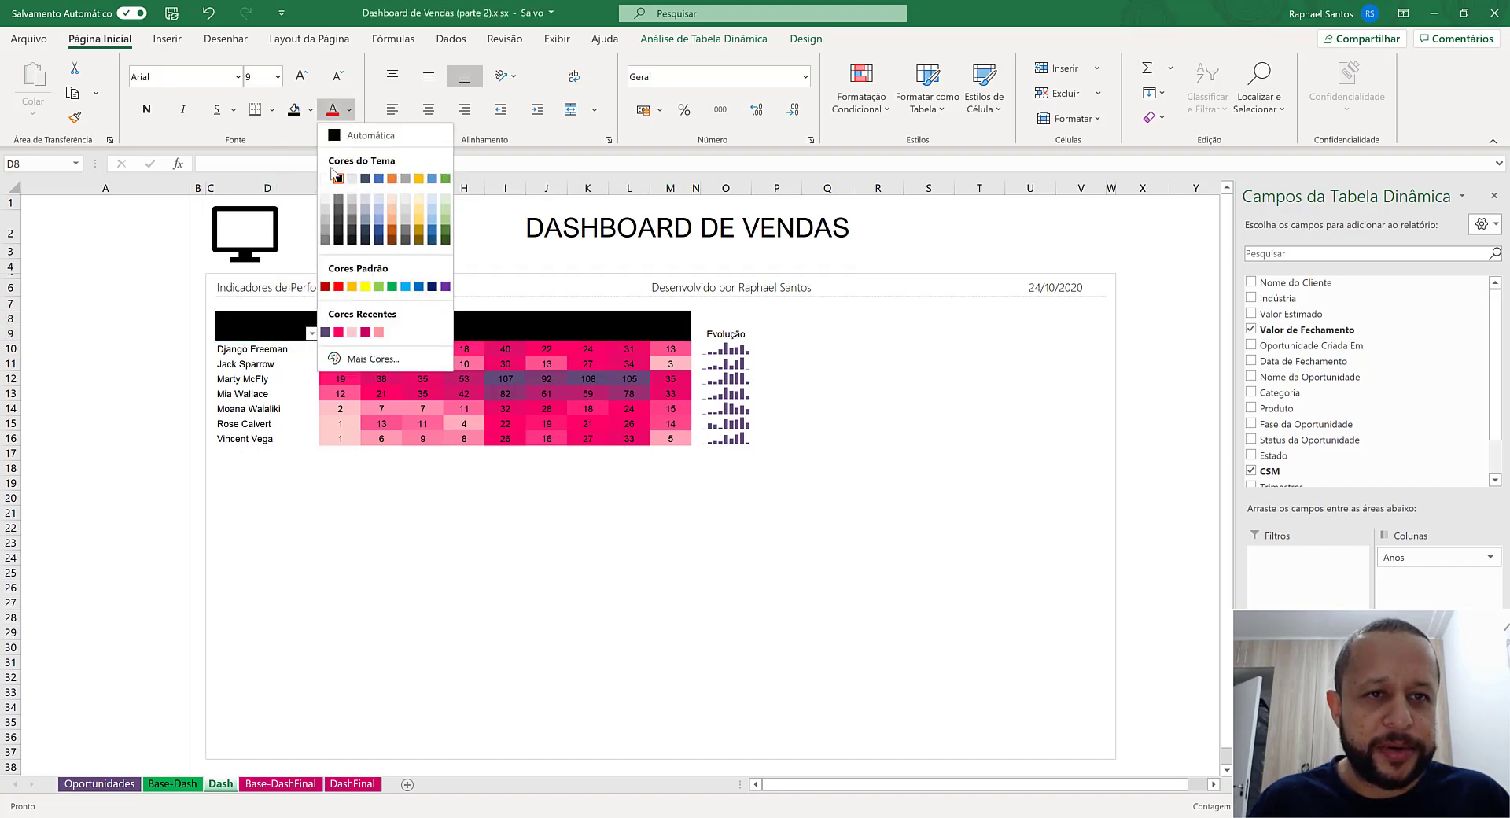
{"action": "left_click", "coordinate": [337, 177]}
- Give the Evolução header in O9 the same black fill and white text
{"action": "left_click", "coordinate": [725, 333]}
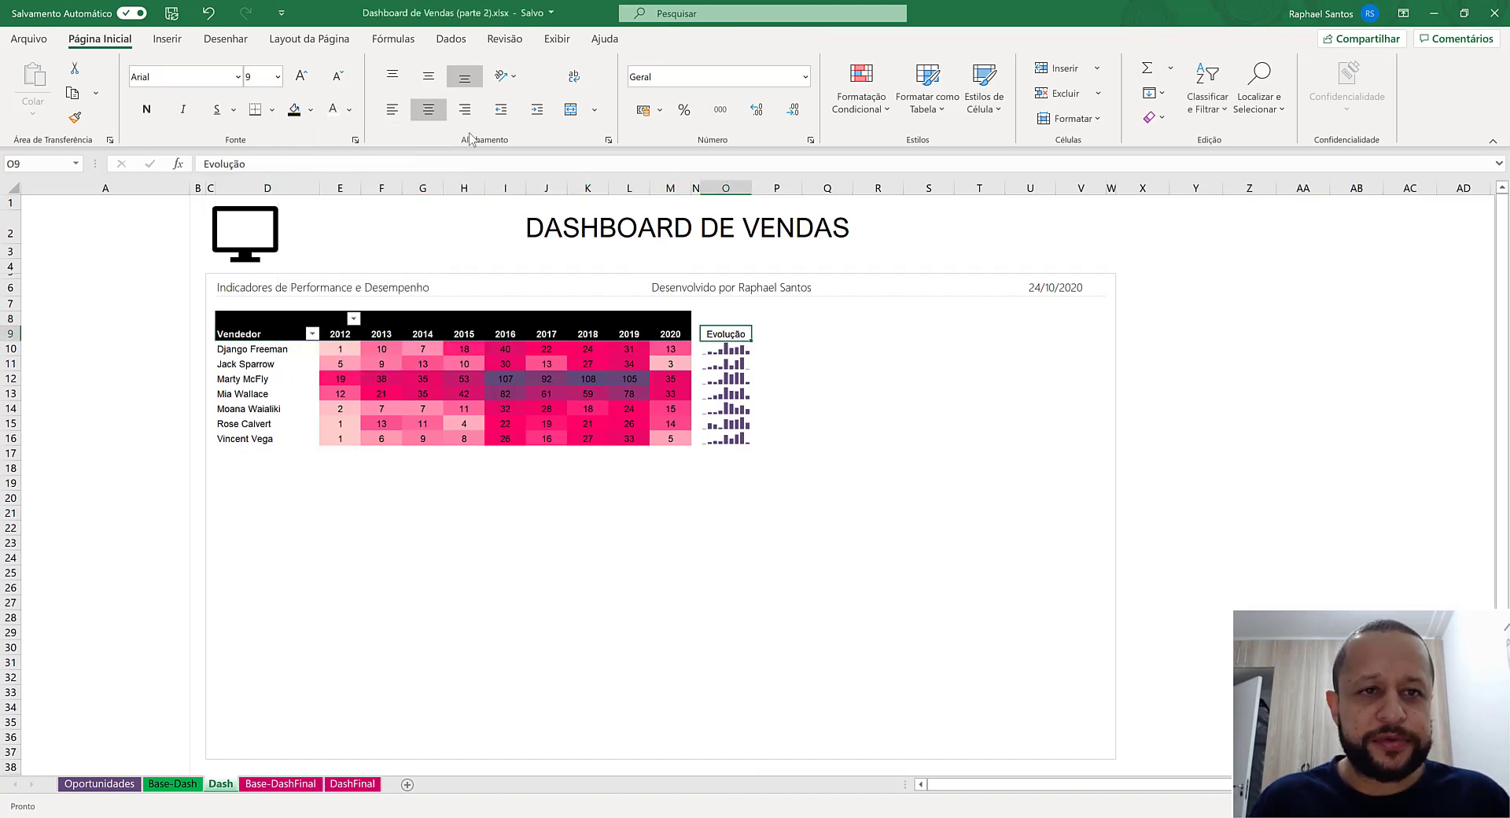
{"action": "left_click", "coordinate": [294, 109]}
{"action": "left_click", "coordinate": [332, 109]}
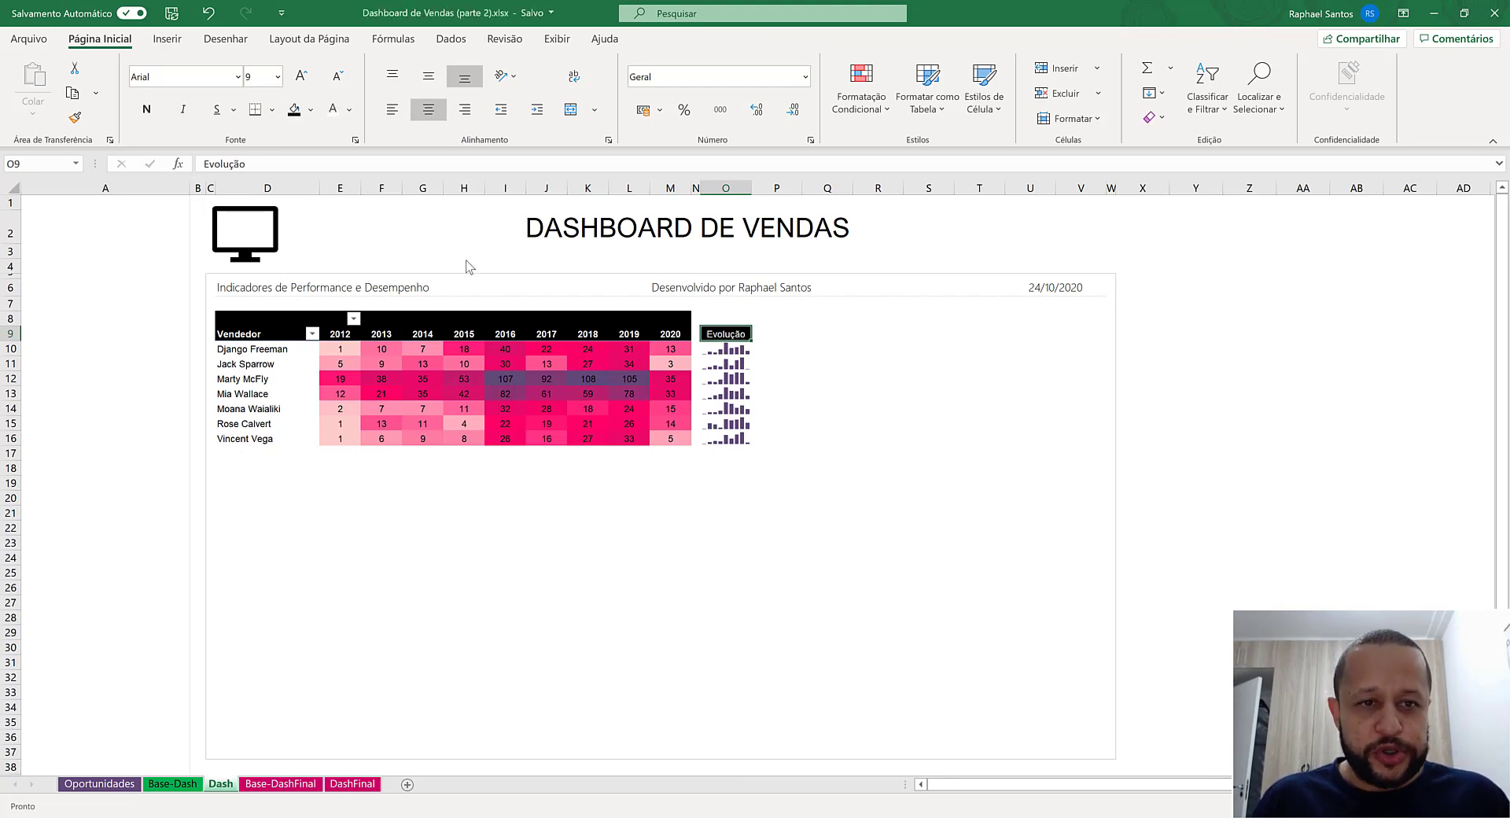
{"action": "mouse_move", "coordinate": [356, 419]}
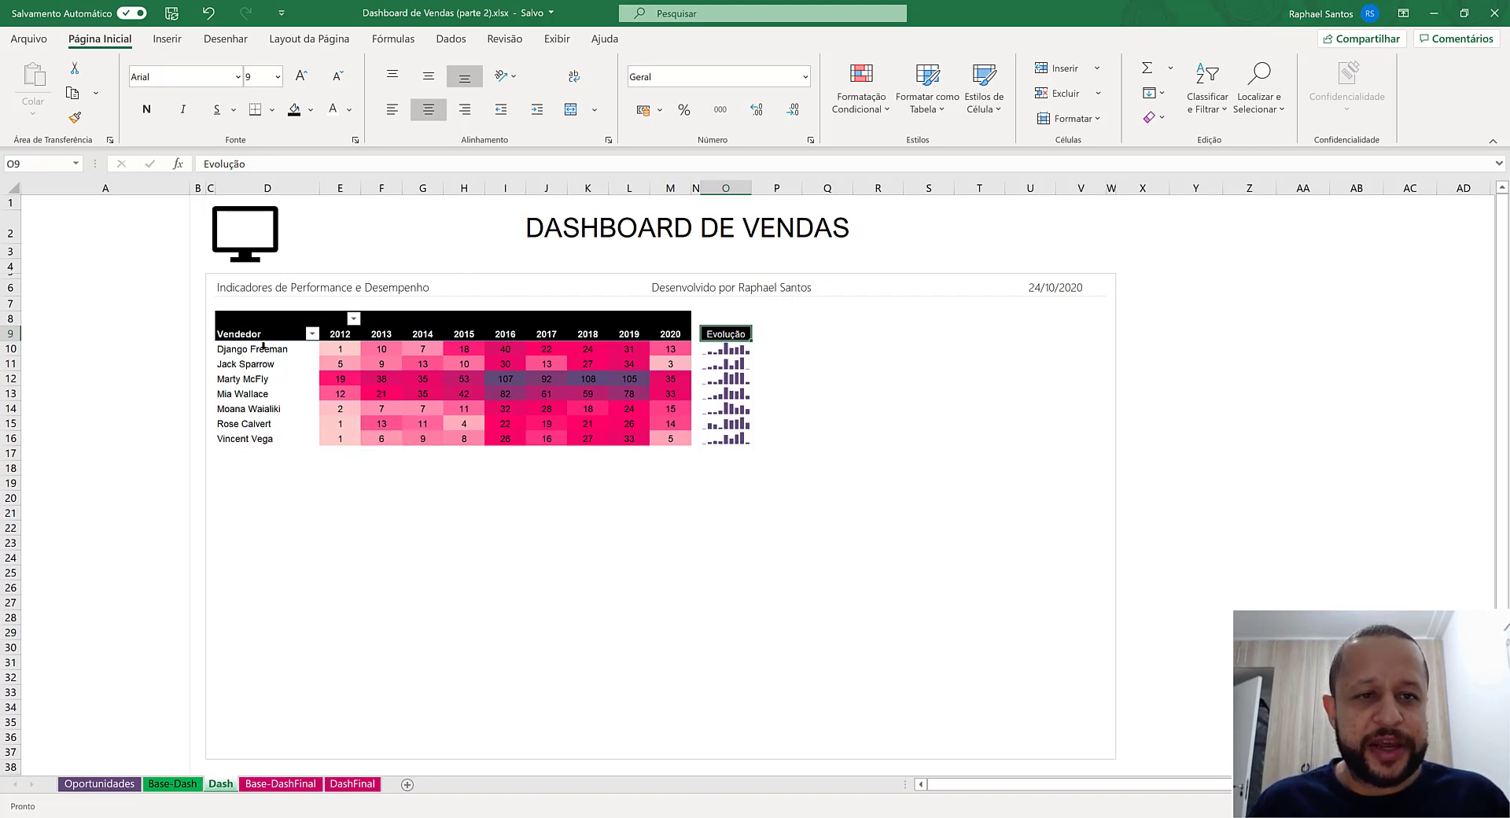
{"action": "mouse_move", "coordinate": [263, 346]}
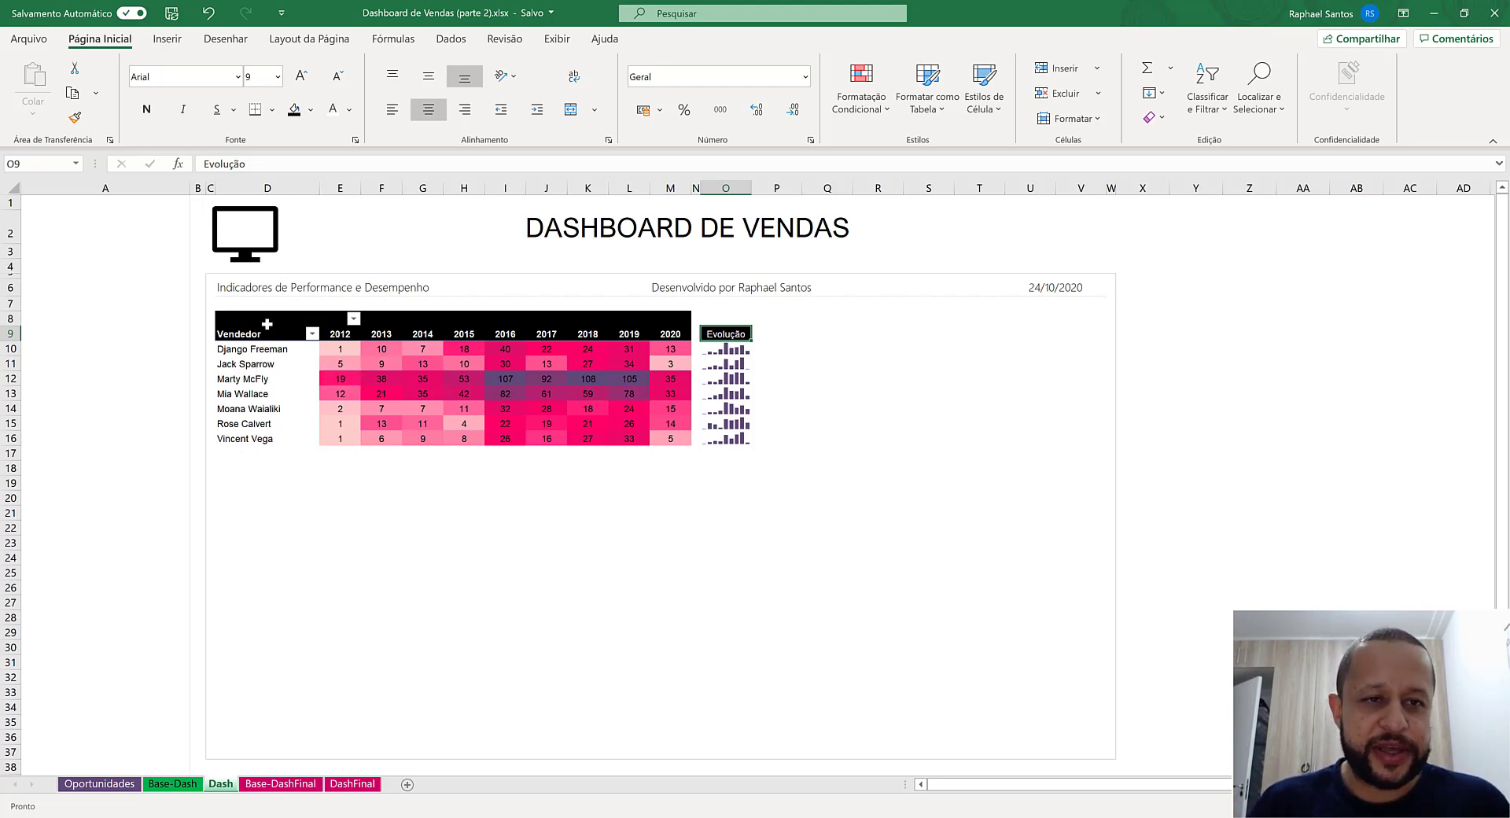
{"action": "left_click_drag", "start_coordinate": [266, 324], "coordinate": [664, 437]}
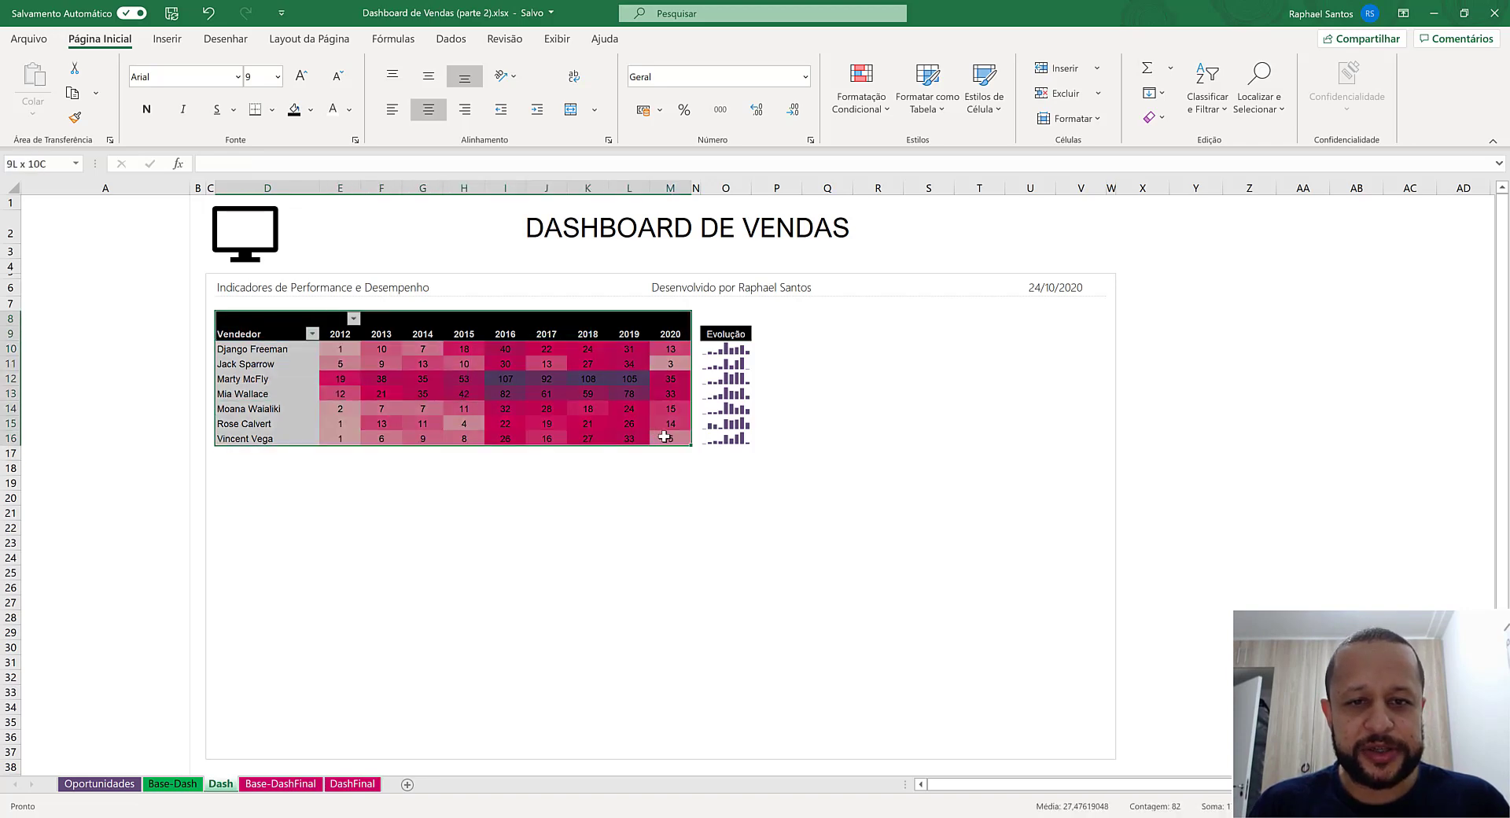
{"action": "left_click", "coordinate": [805, 318]}
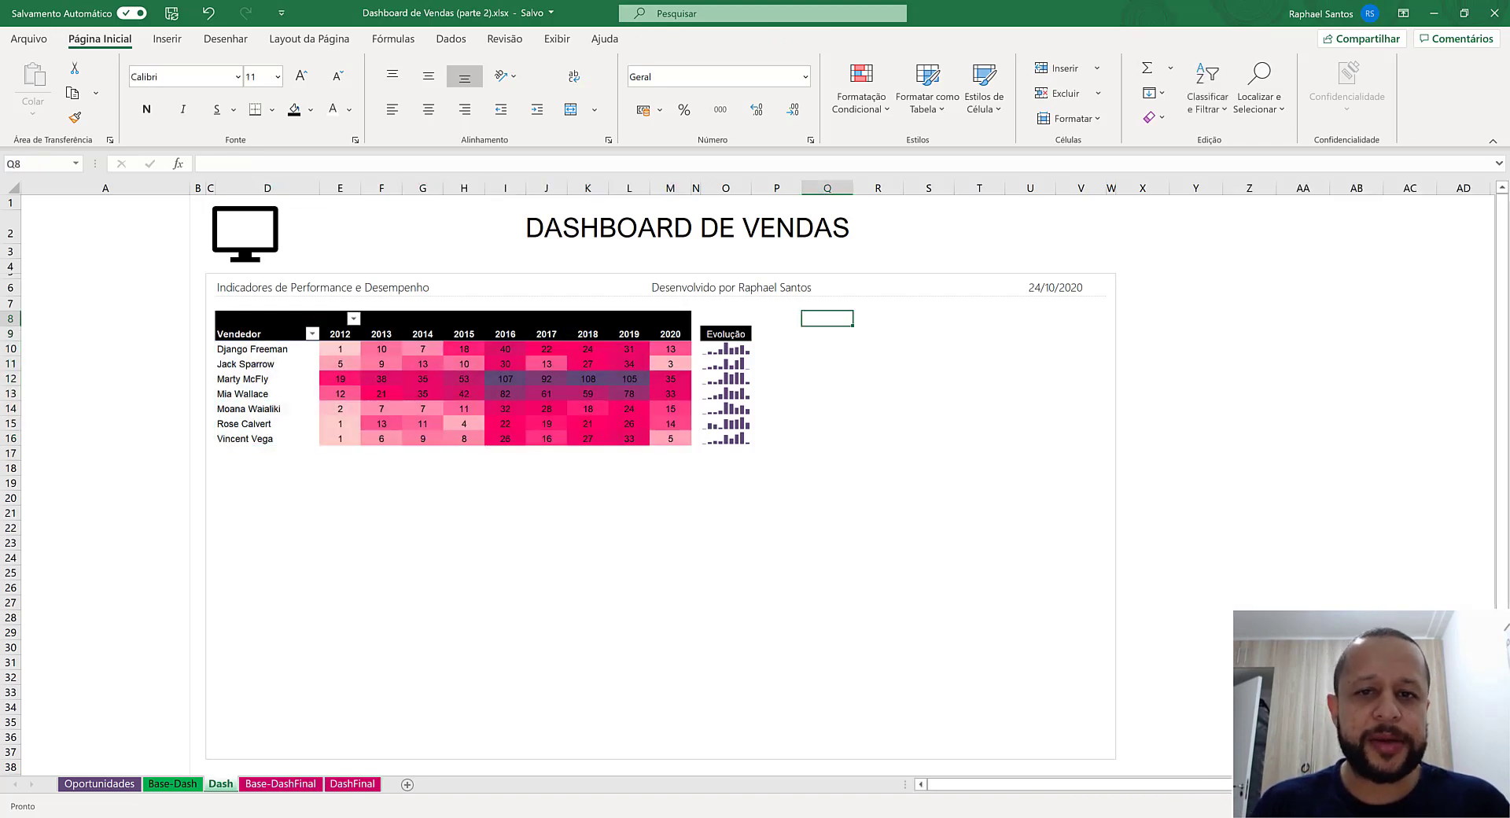
- Start a new pivot table from Tabela1 on the Oportunidades sheet, with an existing worksheet as its destination
{"action": "left_click", "coordinate": [99, 783]}
{"action": "scroll", "coordinate": [131, 415], "scroll_direction": "up", "scroll_amount": 1}
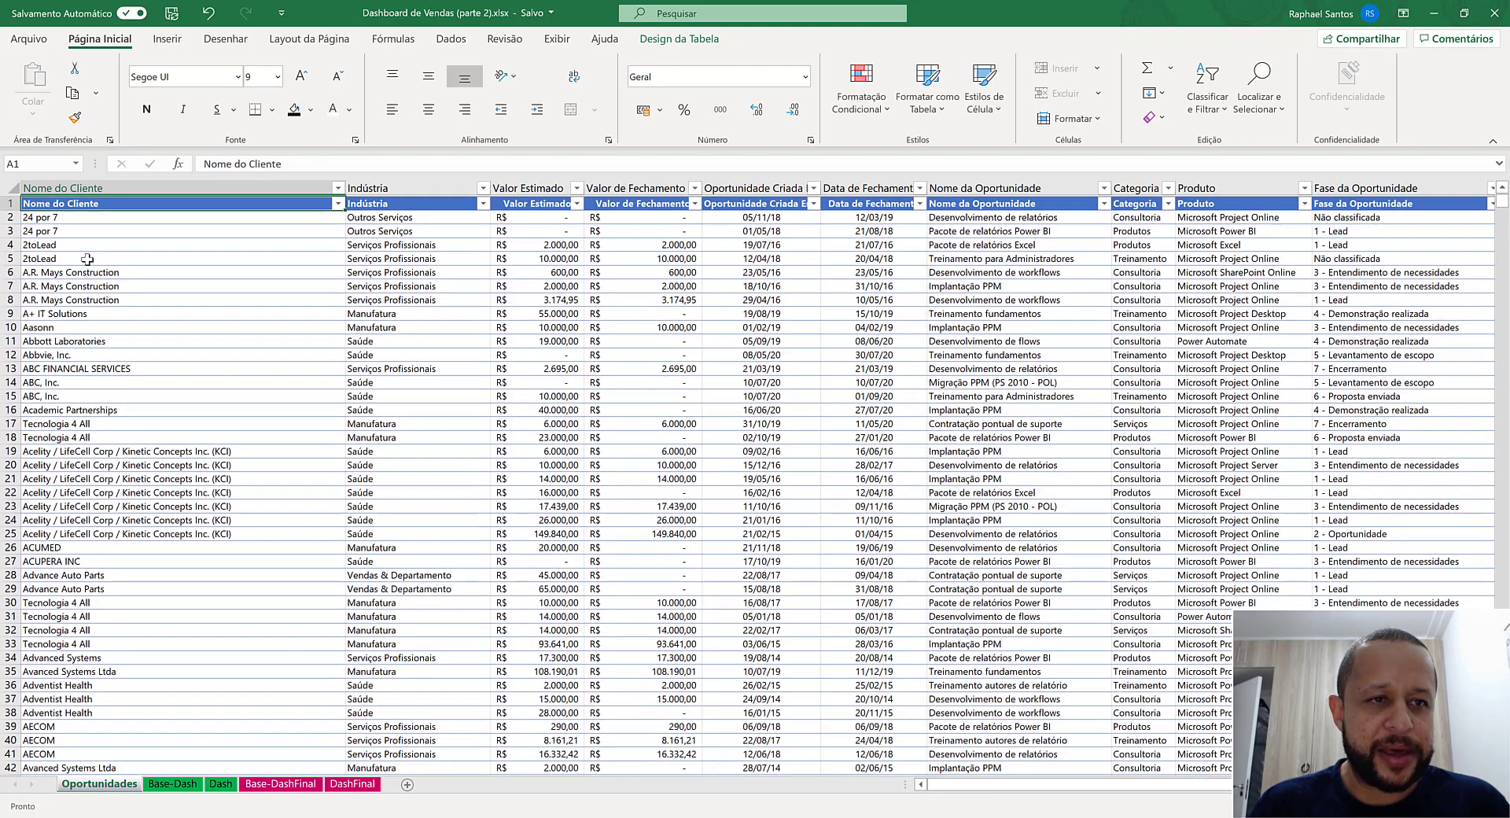
{"action": "left_click", "coordinate": [81, 230]}
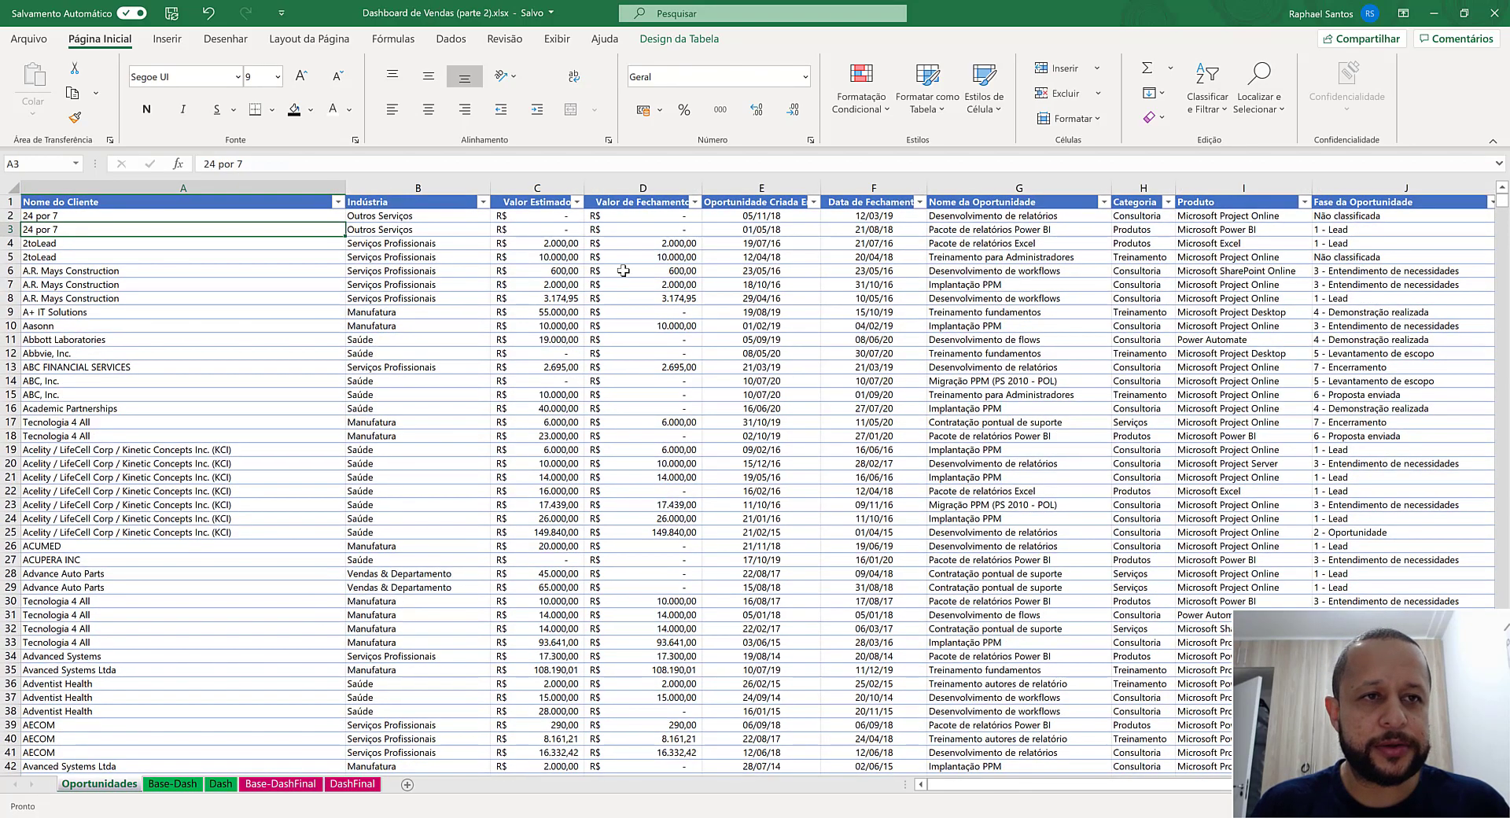
{"action": "left_click", "coordinate": [167, 40]}
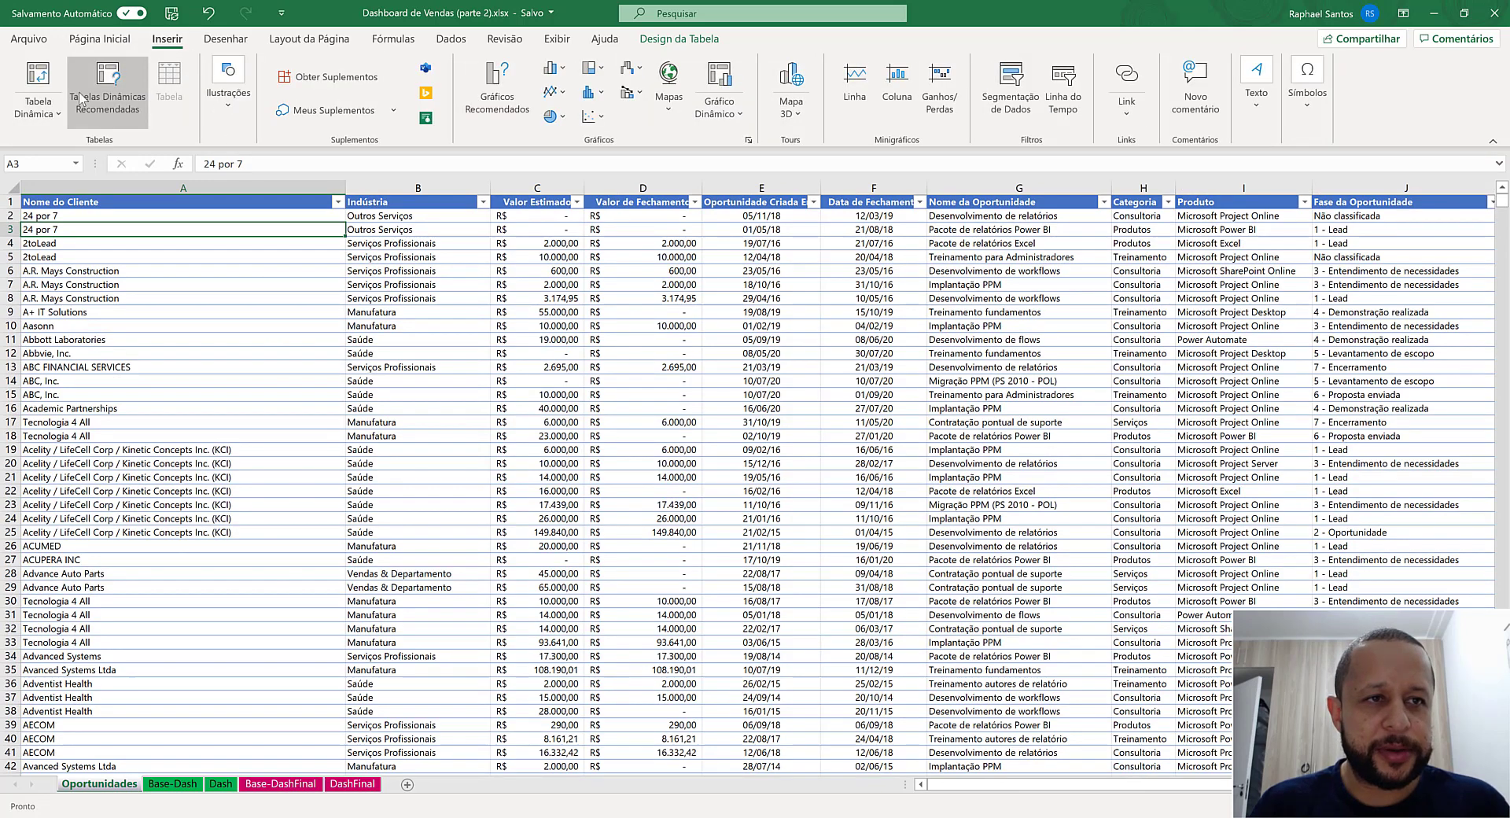
{"action": "left_click", "coordinate": [37, 78]}
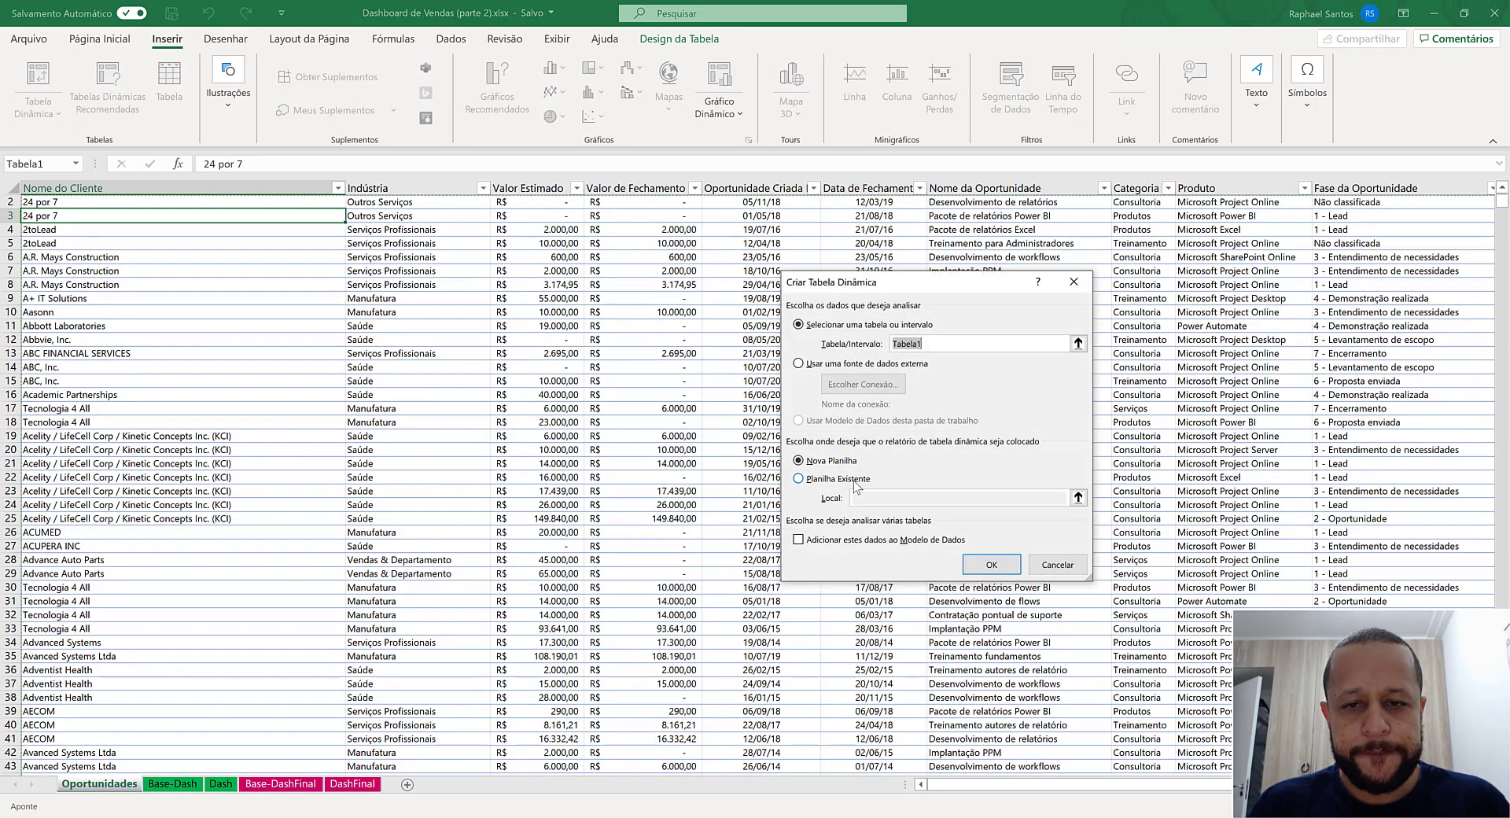
{"action": "left_click", "coordinate": [854, 480]}
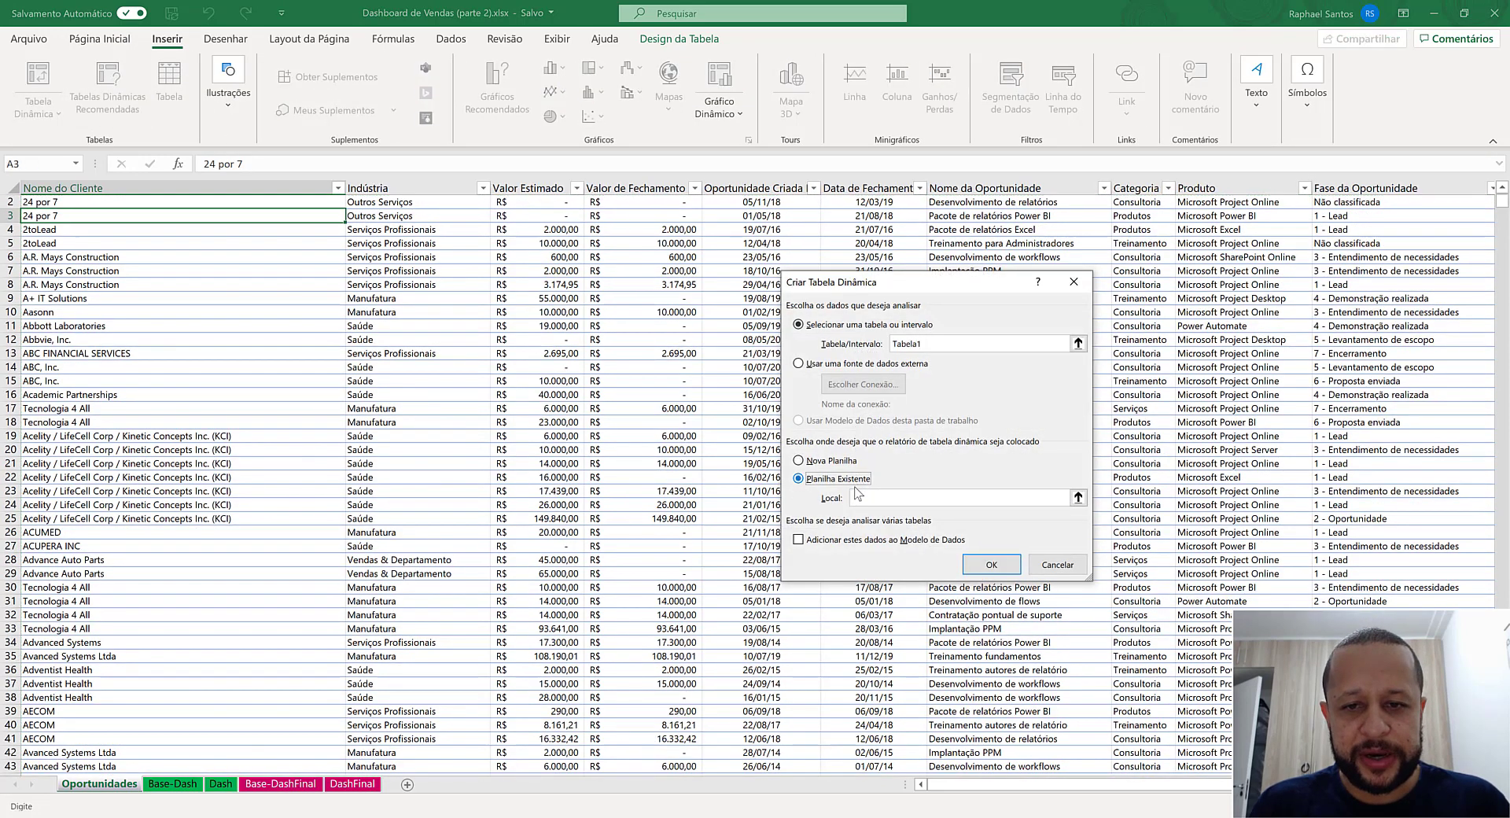
- Set the pivot table's location to cell Q8 on the Dash sheet and create it
{"action": "left_click", "coordinate": [226, 784]}
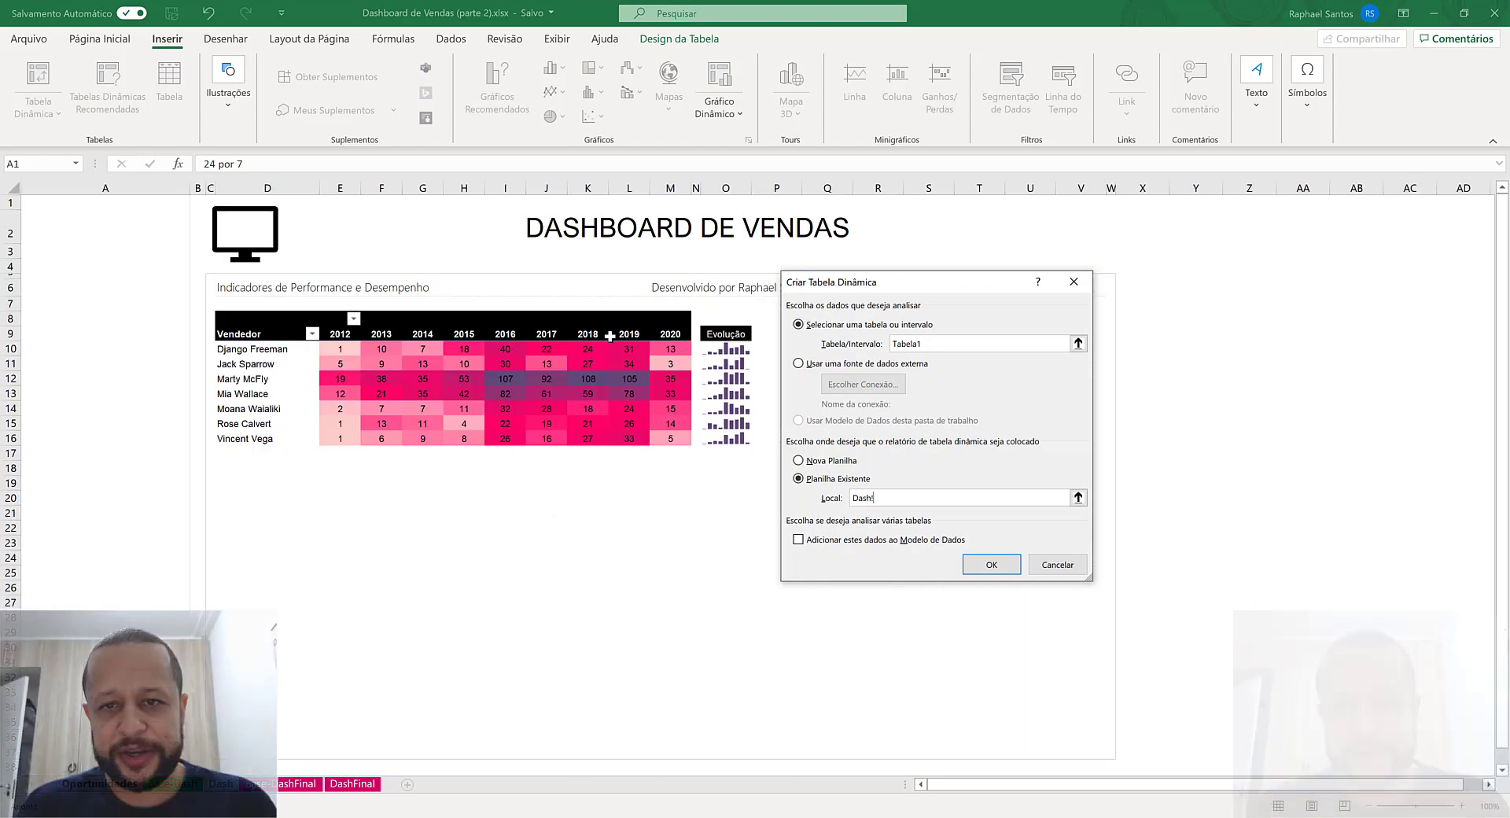
{"action": "left_click_drag", "start_coordinate": [888, 287], "coordinate": [835, 529]}
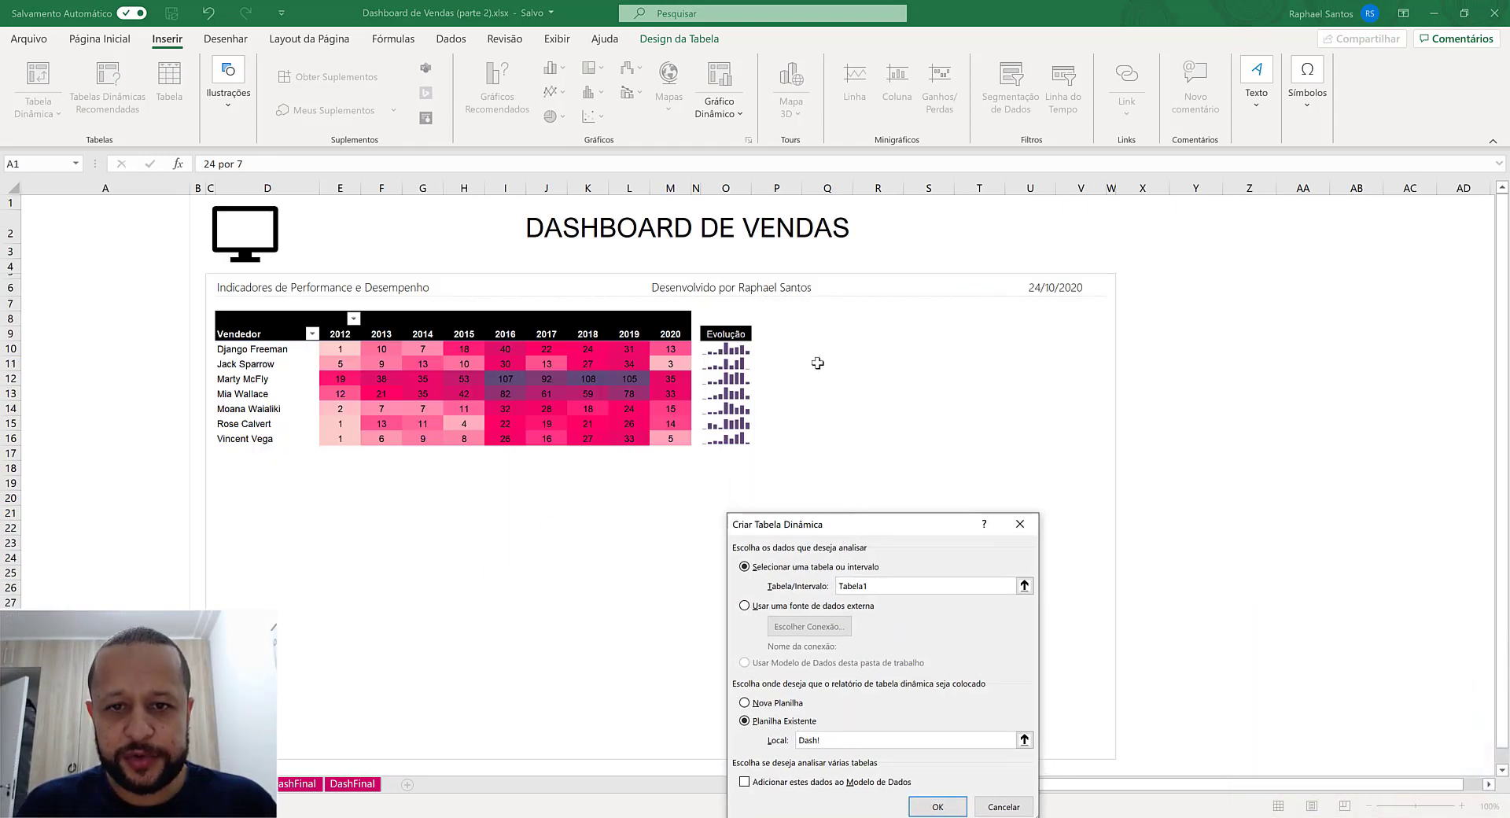
{"action": "left_click", "coordinate": [813, 319]}
{"action": "left_click", "coordinate": [775, 196]}
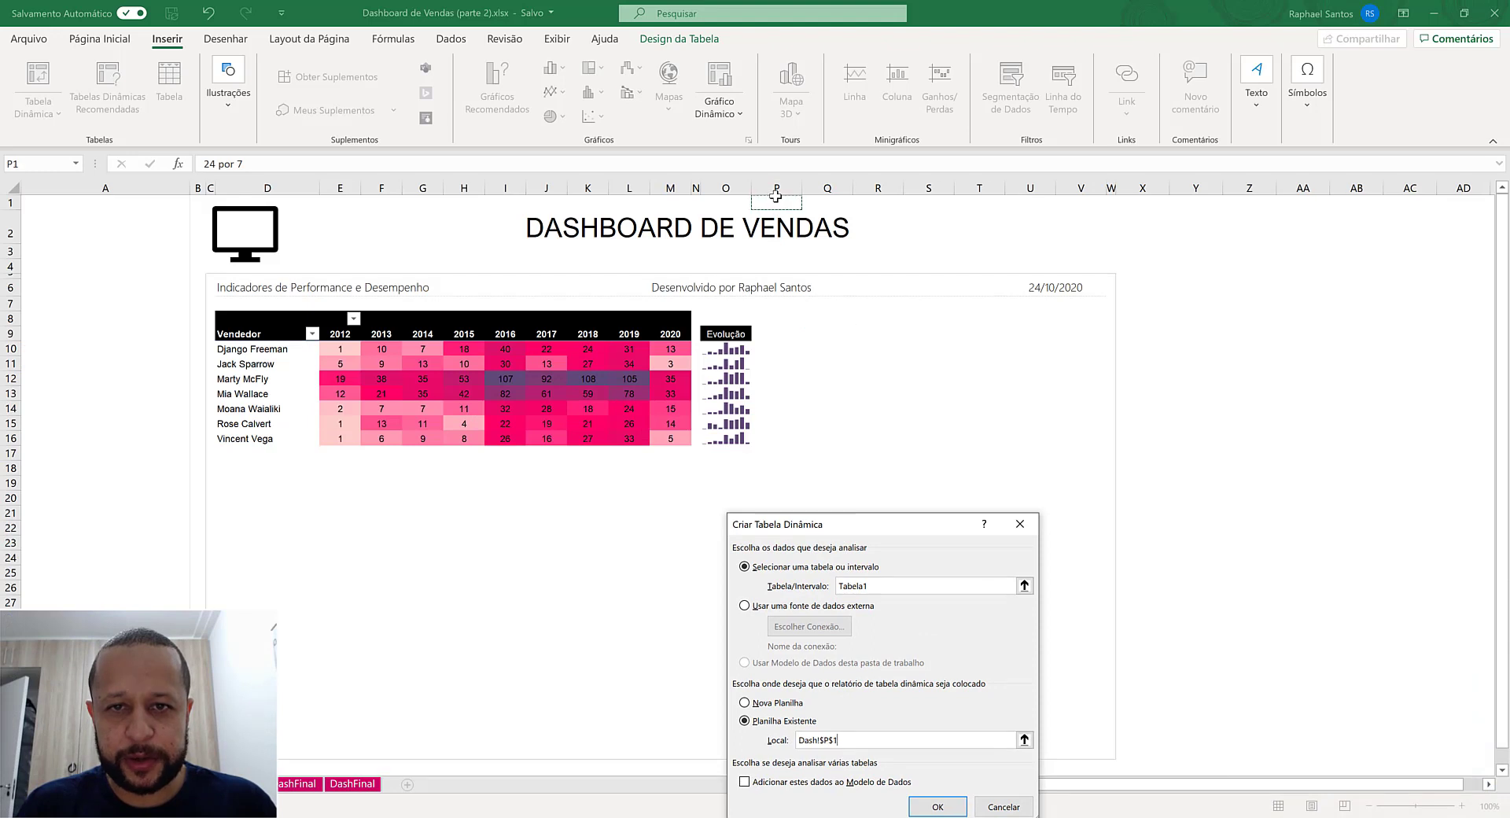
{"action": "left_click", "coordinate": [816, 318]}
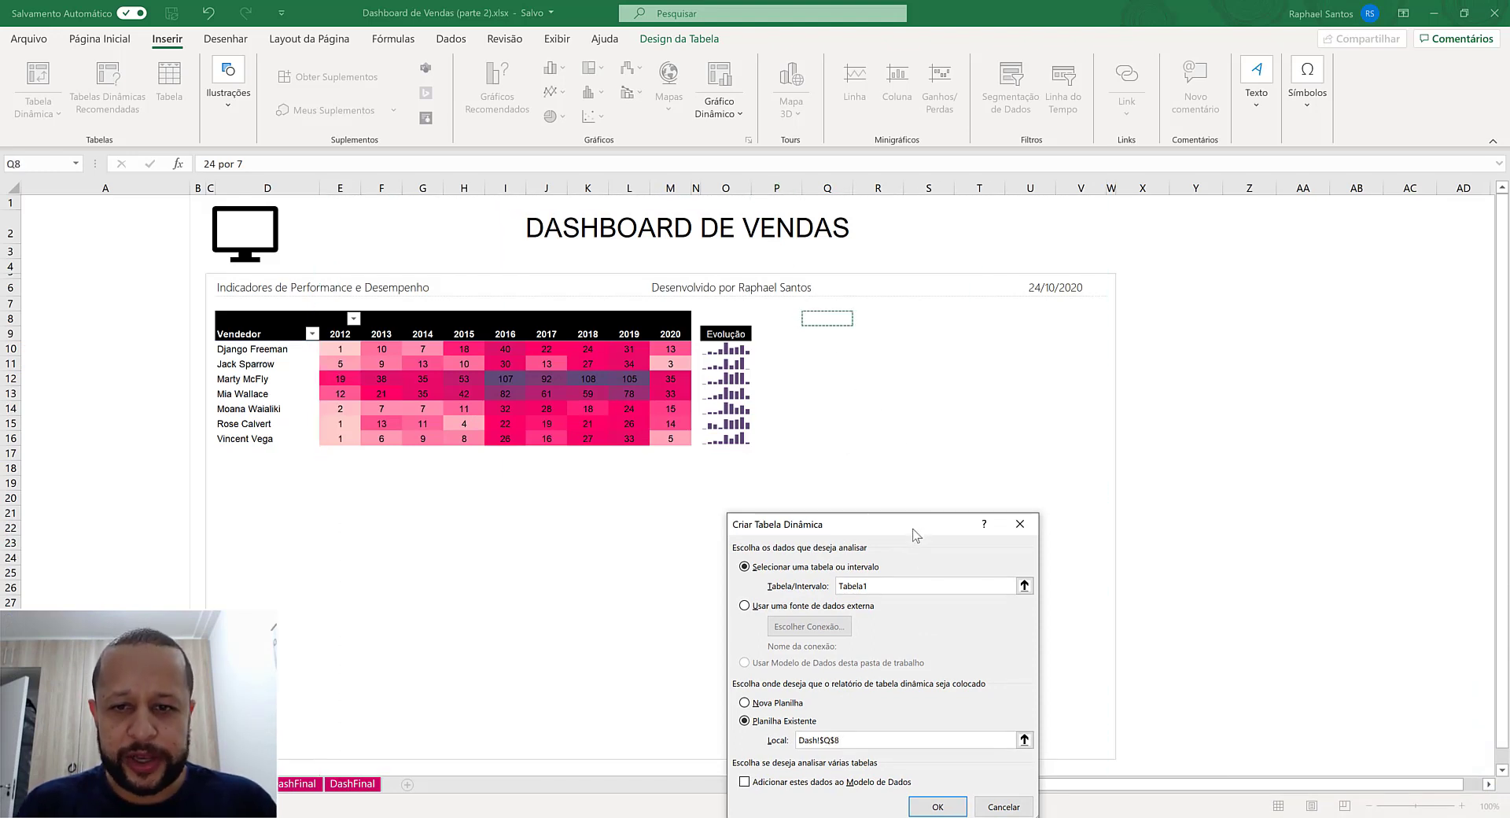
{"action": "left_click_drag", "start_coordinate": [914, 535], "coordinate": [895, 434]}
{"action": "left_click", "coordinate": [934, 703]}
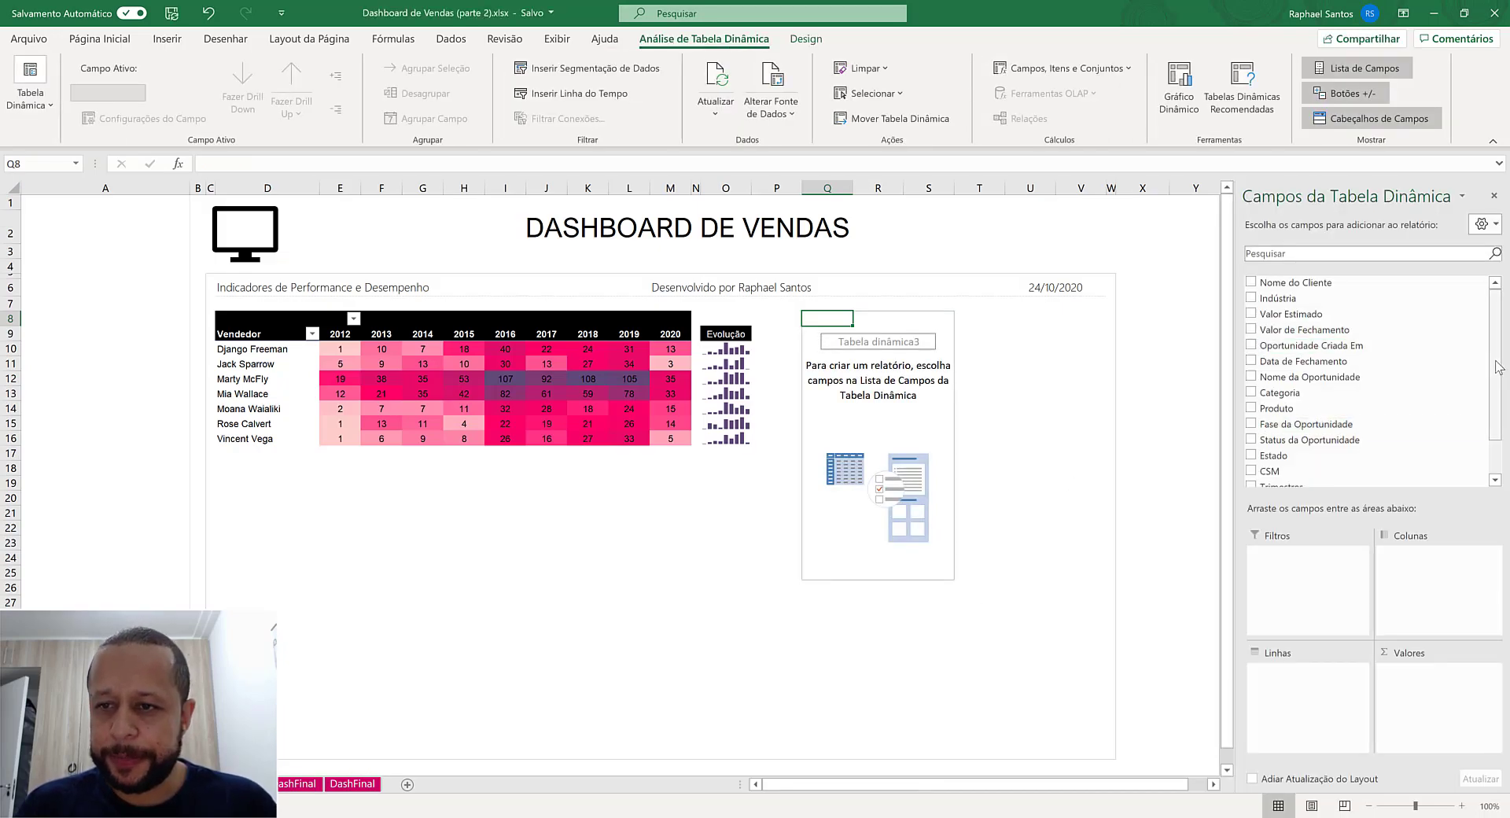
- Add CSM to the new pivot table's rows and Valor de Fechamento to its values
{"action": "scroll", "coordinate": [1492, 377], "scroll_direction": "down", "scroll_amount": 1}
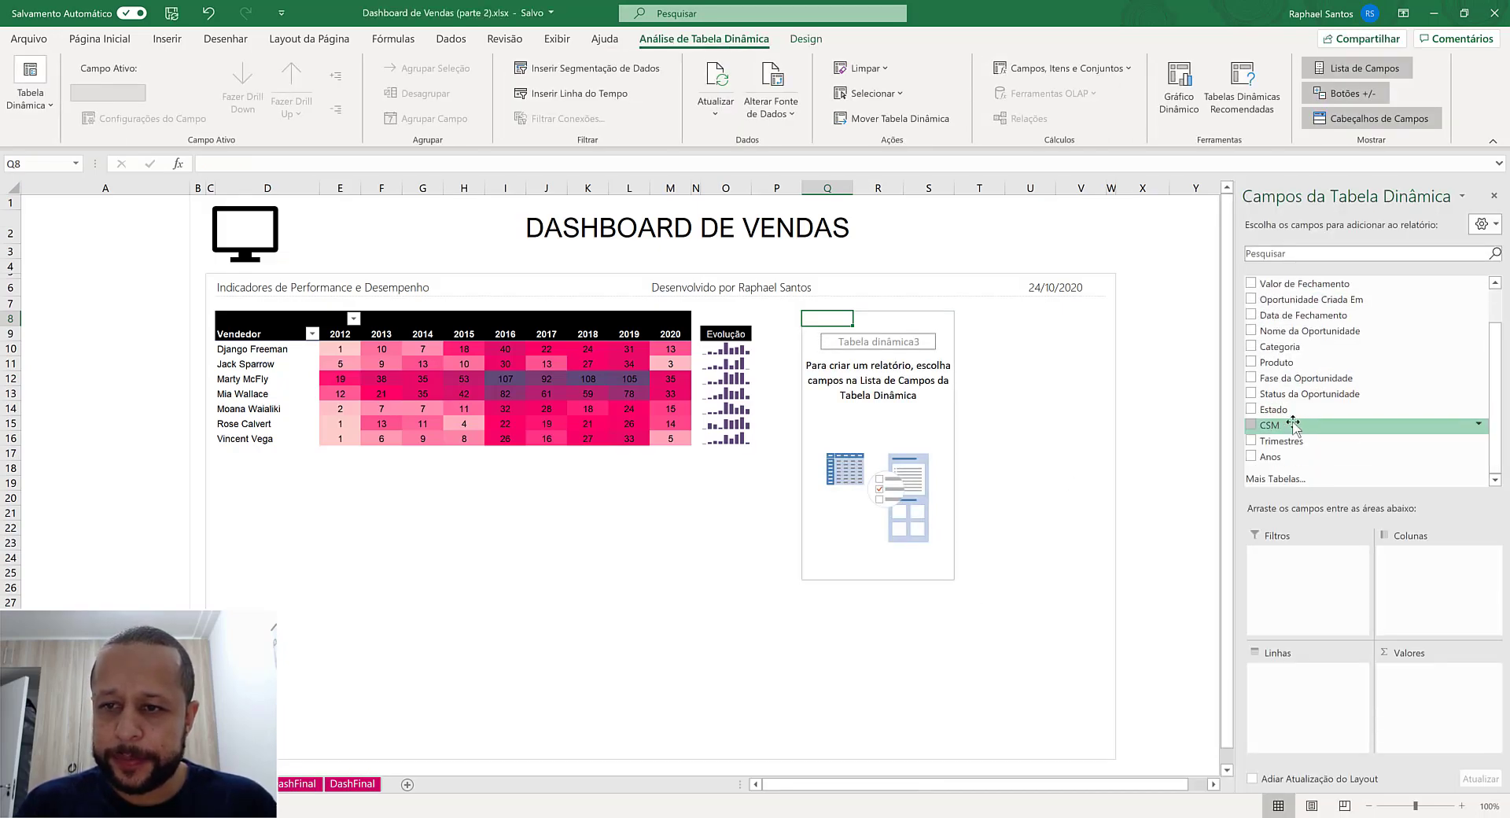
{"action": "left_click_drag", "start_coordinate": [1289, 424], "coordinate": [1297, 689]}
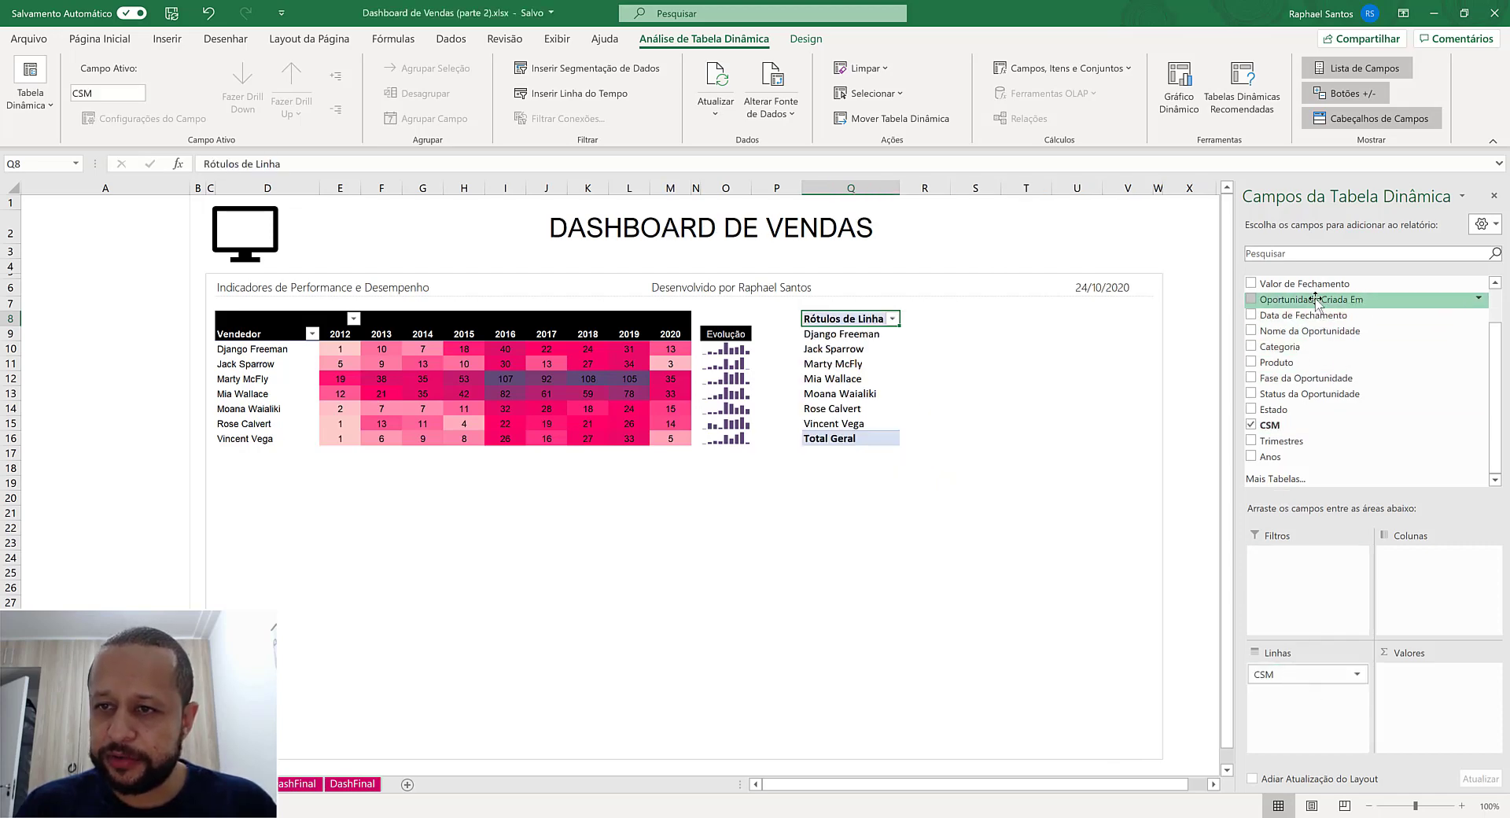
{"action": "left_click_drag", "start_coordinate": [1317, 290], "coordinate": [1447, 708]}
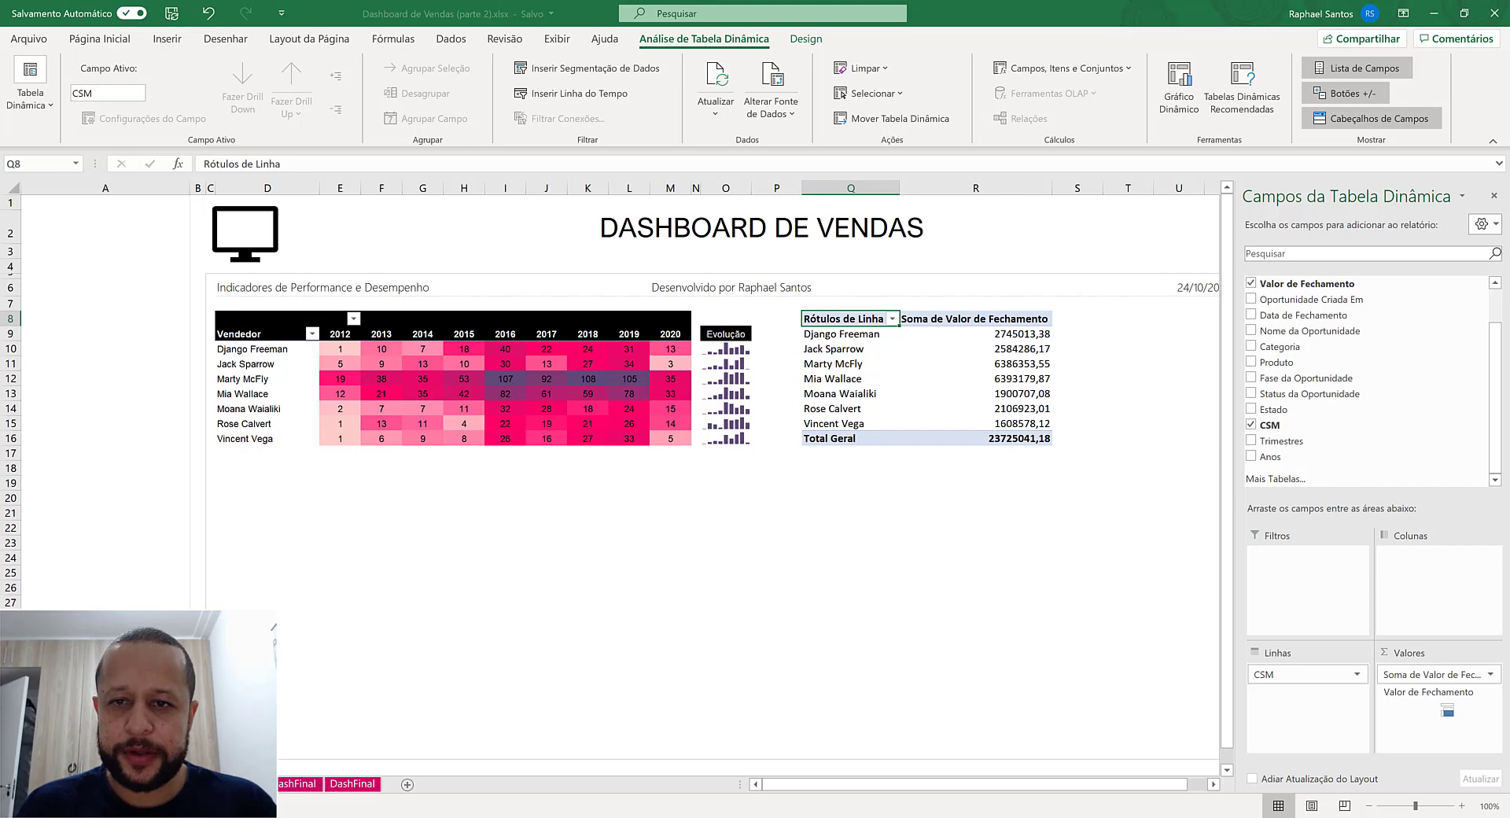
- Format the closing value field's numbers as Contábil with the R$ symbol and 0 decimal places
{"action": "left_click", "coordinate": [1431, 673]}
{"action": "left_click", "coordinate": [1407, 655]}
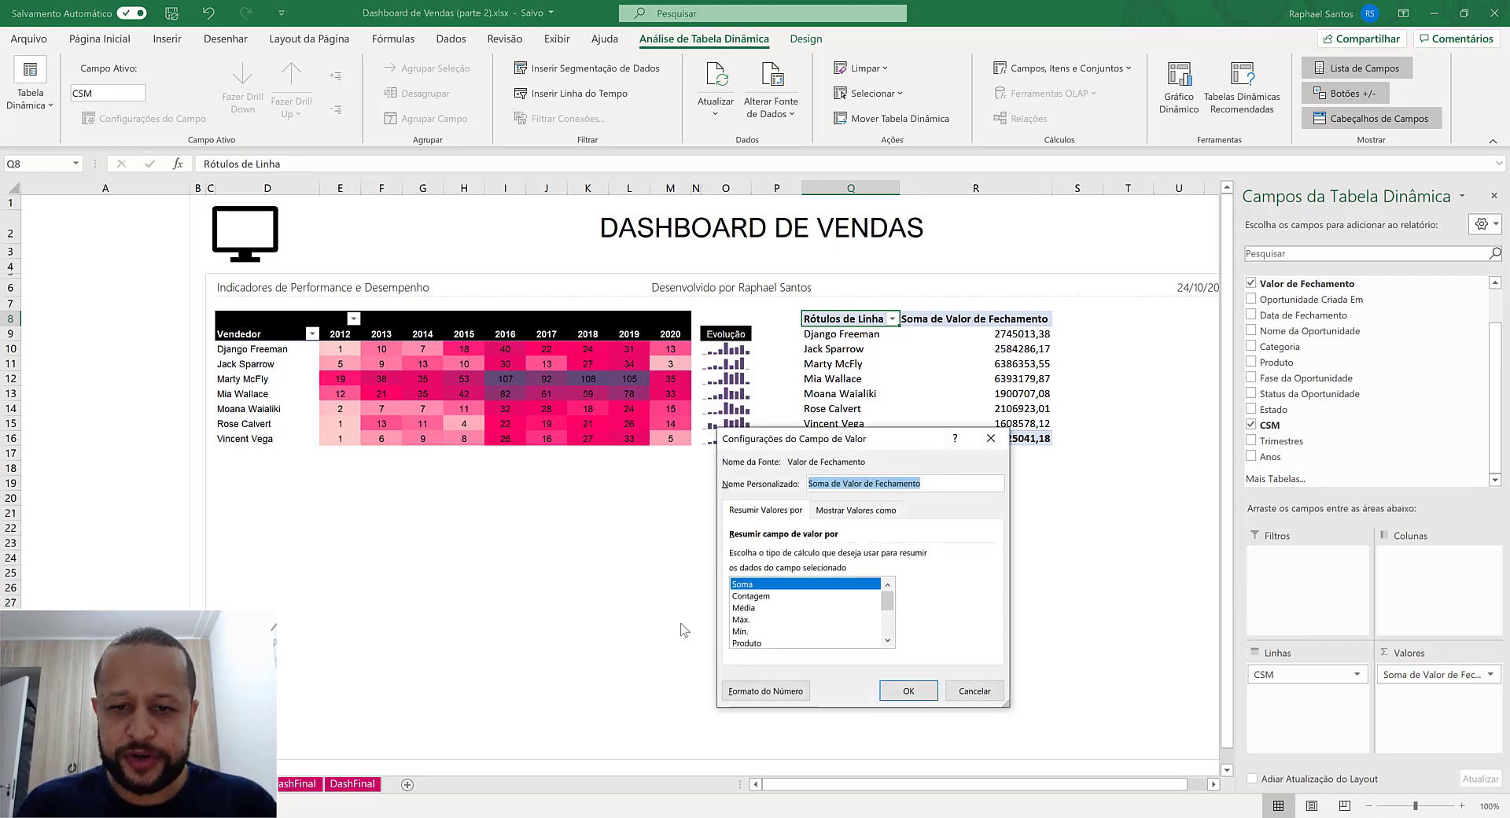
{"action": "left_click", "coordinate": [766, 690]}
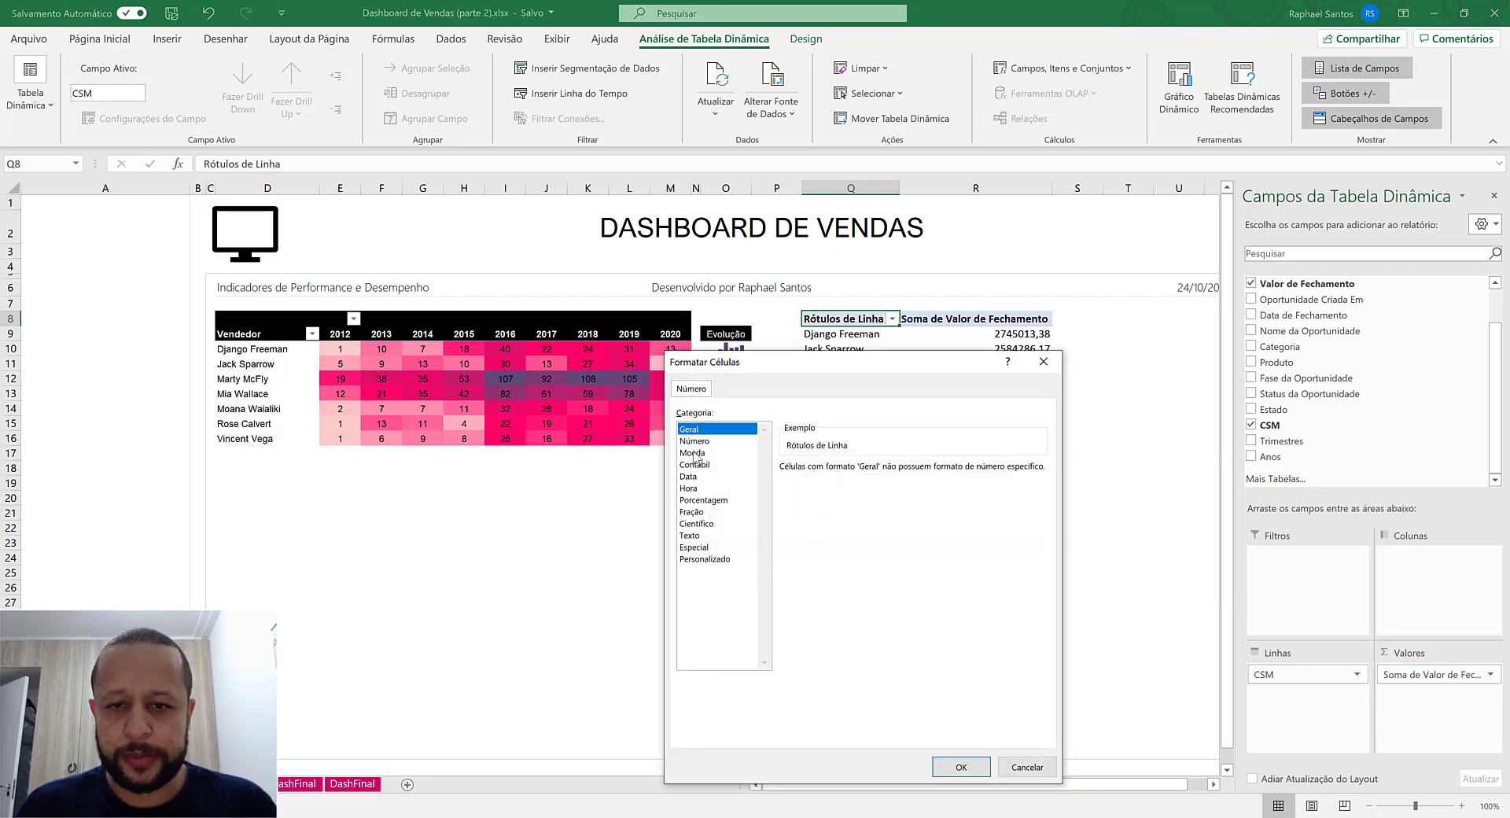
{"action": "left_click", "coordinate": [695, 454]}
{"action": "left_click", "coordinate": [708, 465]}
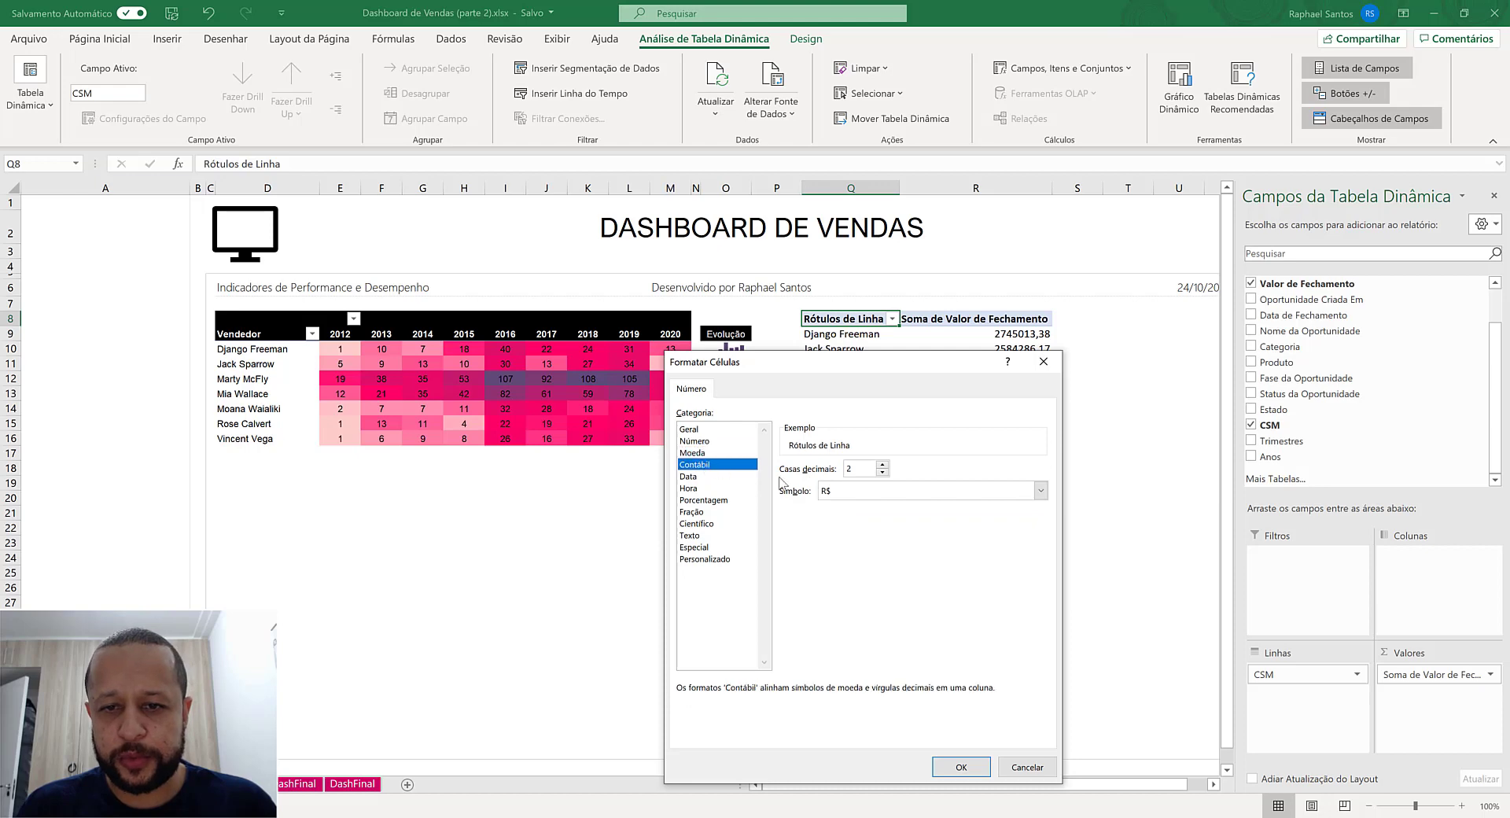
{"action": "left_click", "coordinate": [869, 492]}
{"action": "left_click", "coordinate": [869, 492]}
{"action": "left_click", "coordinate": [883, 472]}
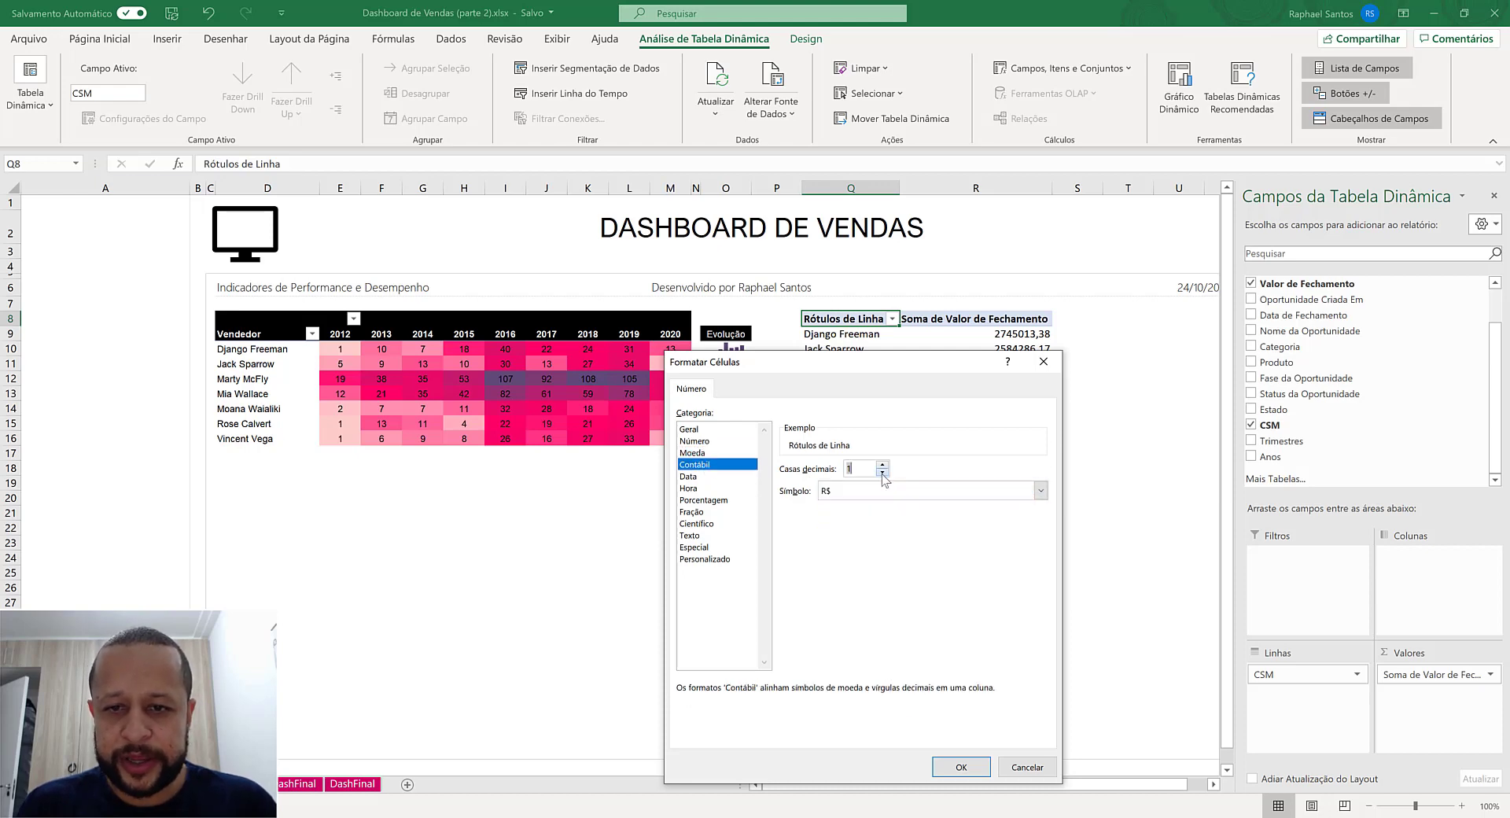
{"action": "left_click", "coordinate": [882, 472]}
{"action": "left_click", "coordinate": [964, 764]}
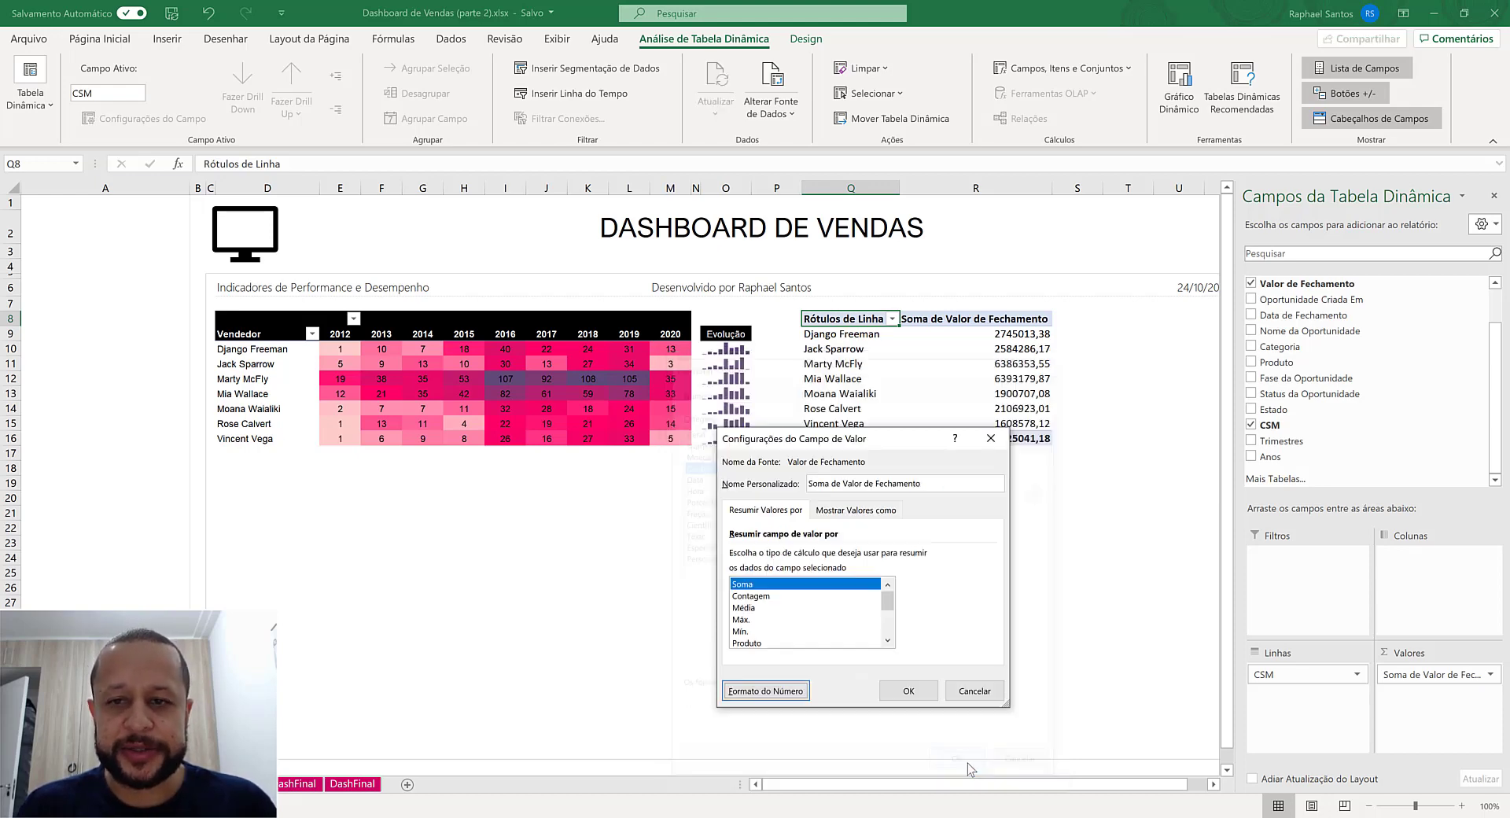
- Rename the summed closing value field to Faturamento and apply the field settings
{"action": "left_click_drag", "start_coordinate": [934, 483], "coordinate": [679, 505]}
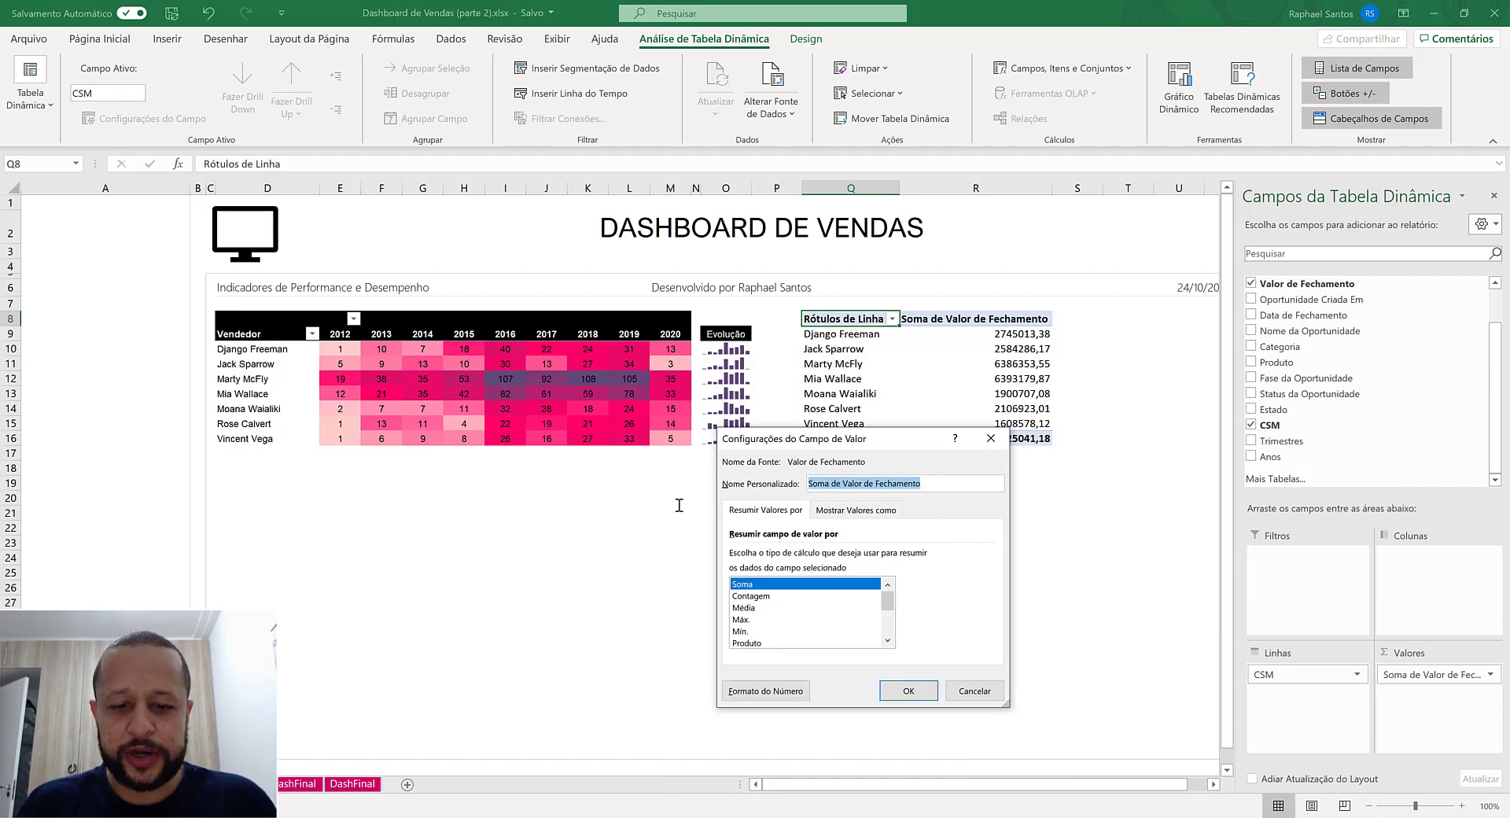
{"action": "type", "text": "Fatur"}
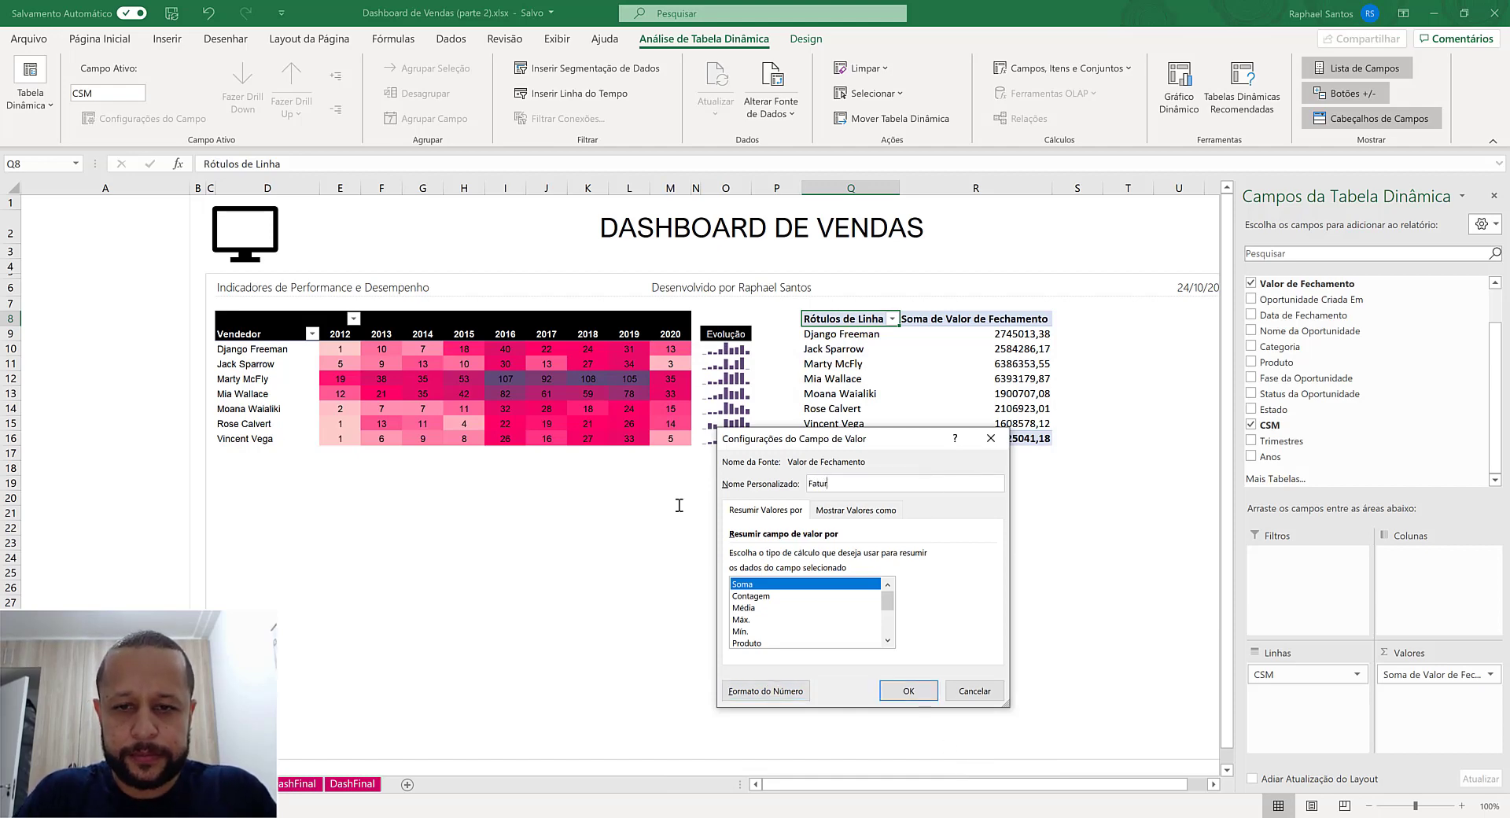
{"action": "type", "text": "amento"}
{"action": "key", "text": "Return"}
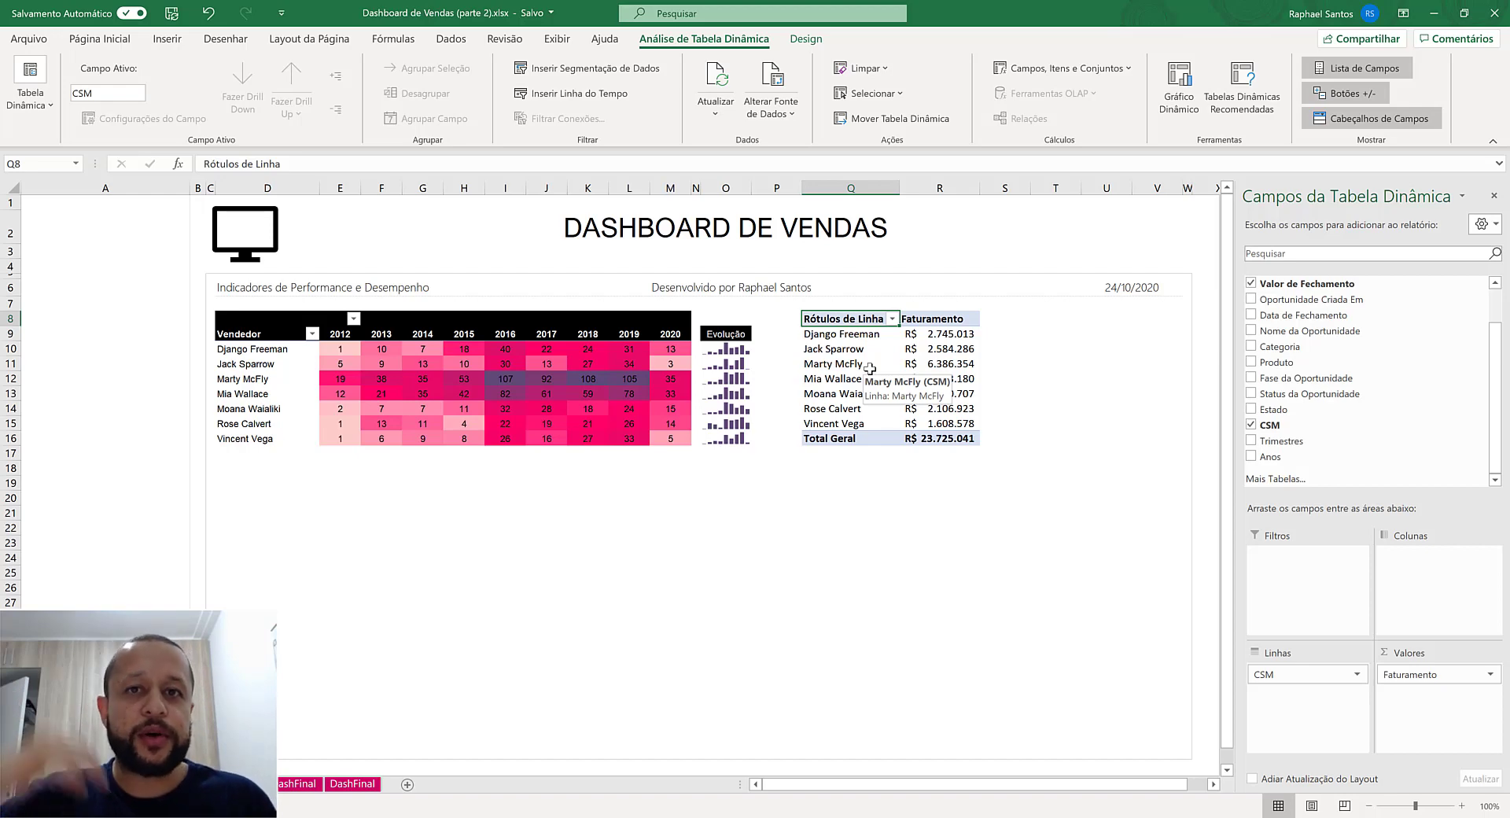
- Sort the pivot table's CSM row labels in descending order by Faturamento
{"action": "left_click", "coordinate": [892, 319]}
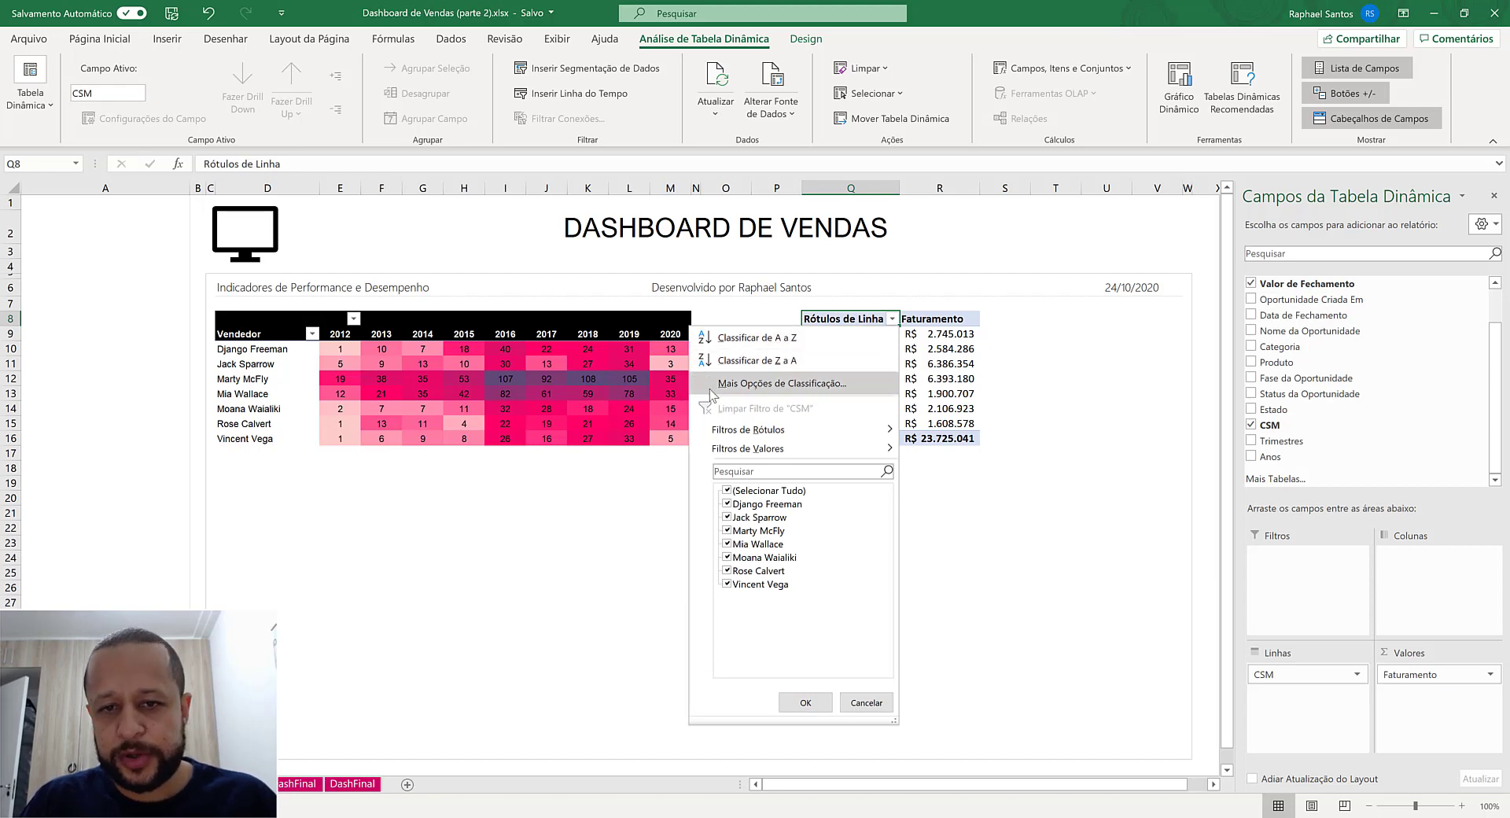
{"action": "left_click", "coordinate": [759, 387]}
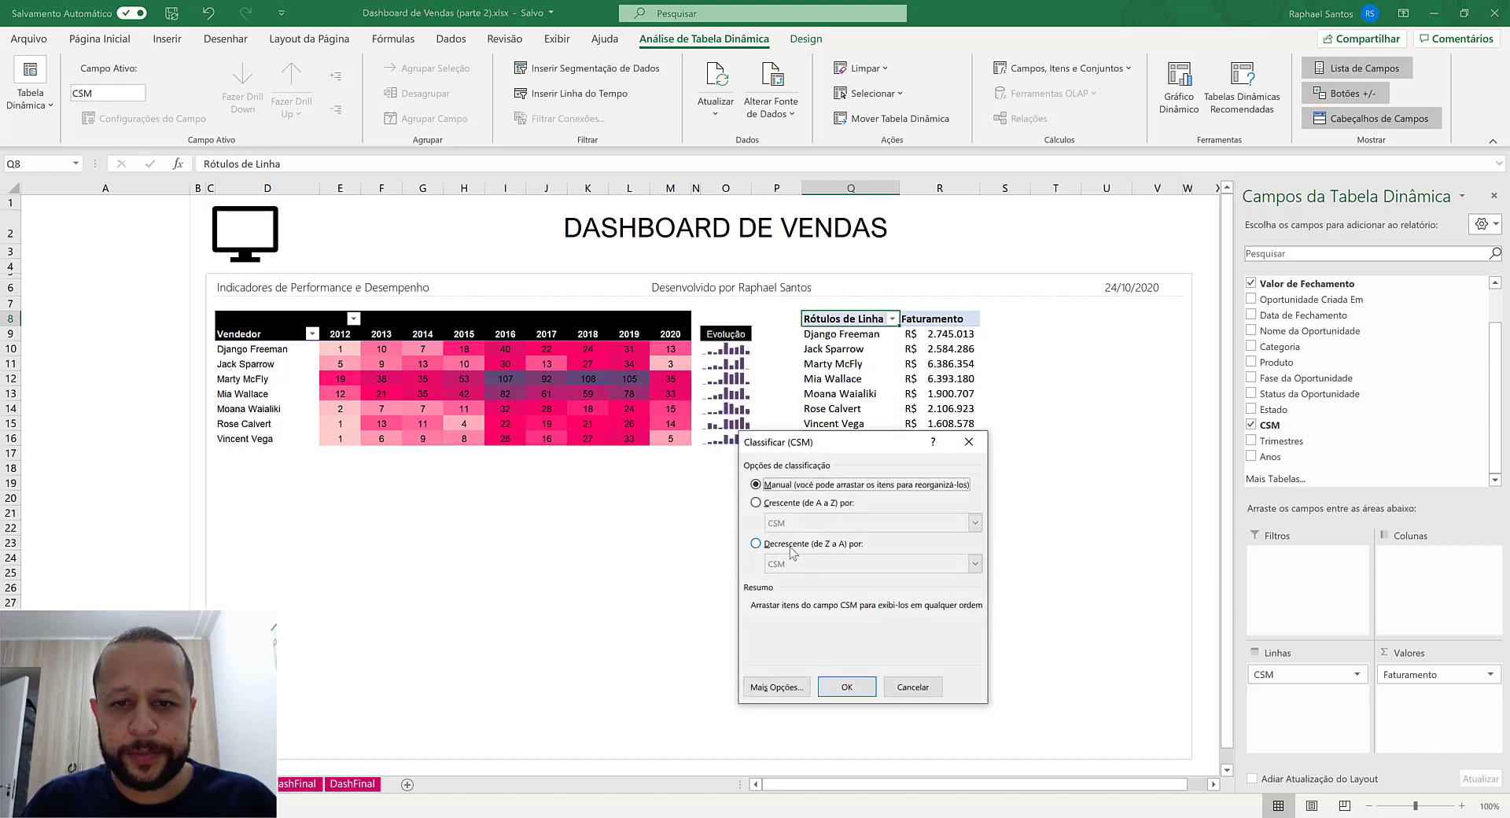
{"action": "left_click", "coordinate": [785, 543]}
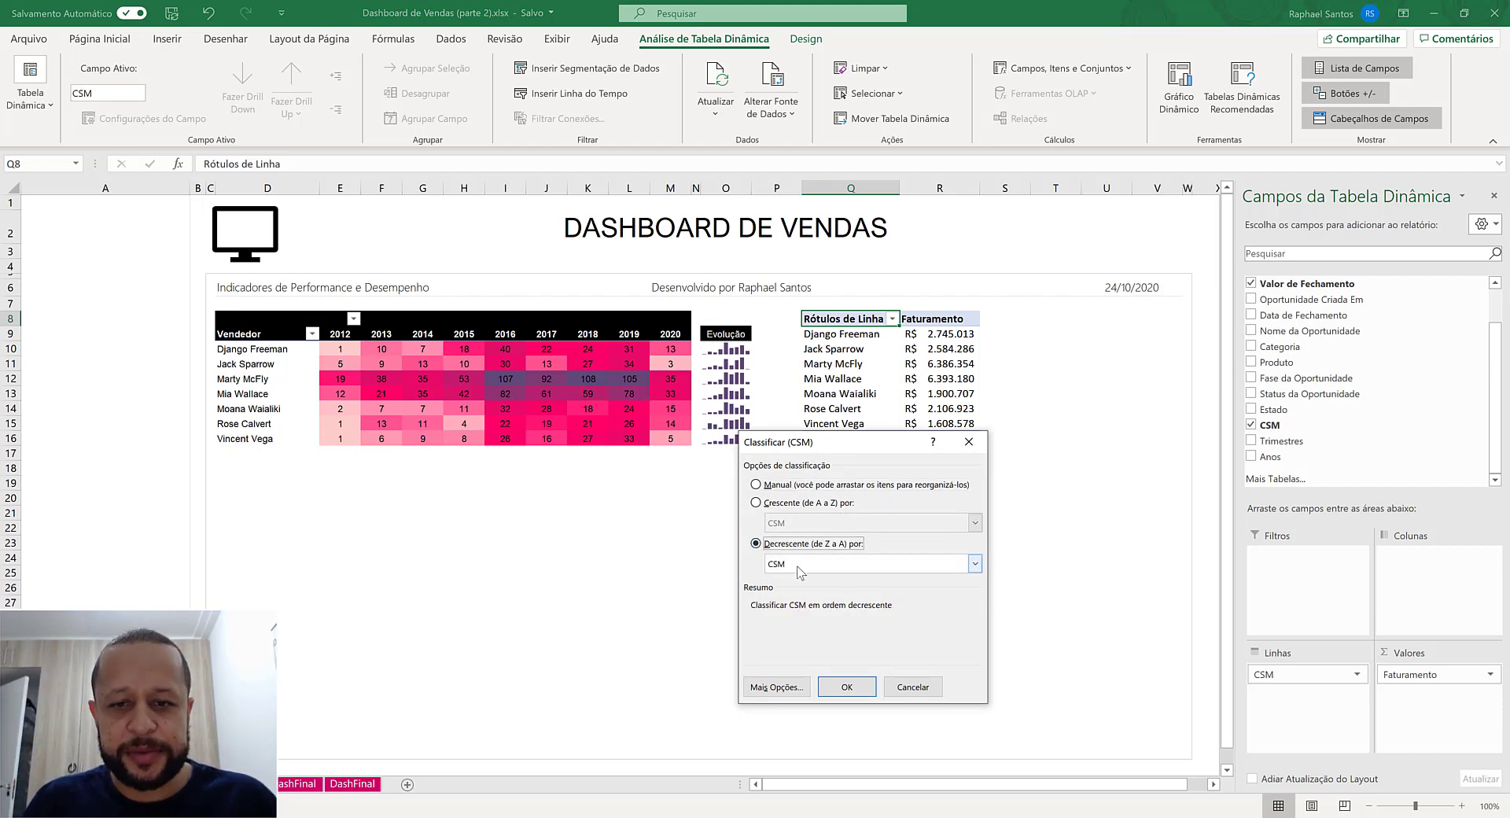
{"action": "left_click", "coordinate": [794, 565]}
{"action": "left_click", "coordinate": [790, 591]}
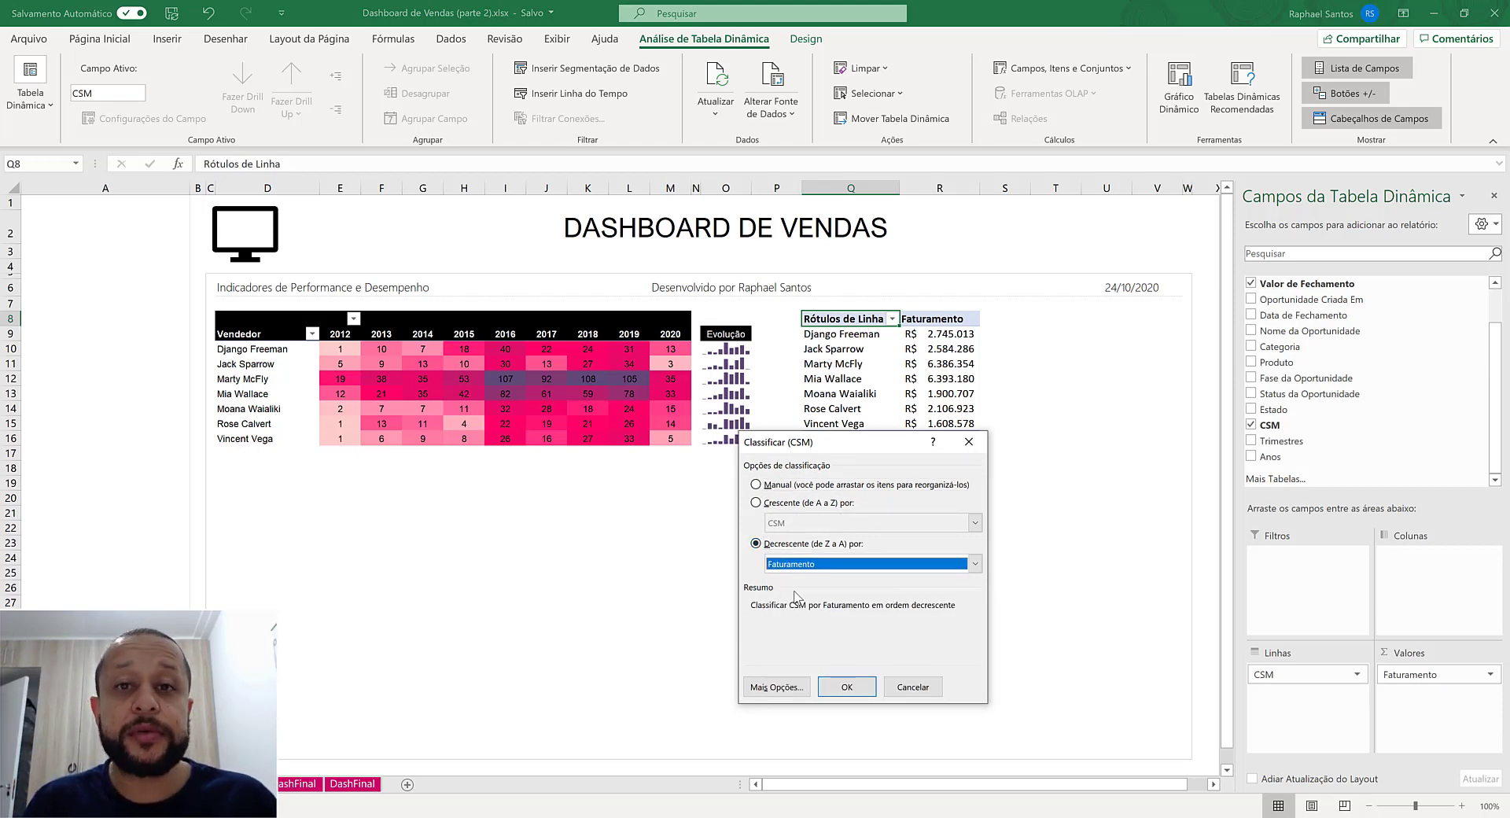
{"action": "left_click", "coordinate": [846, 687]}
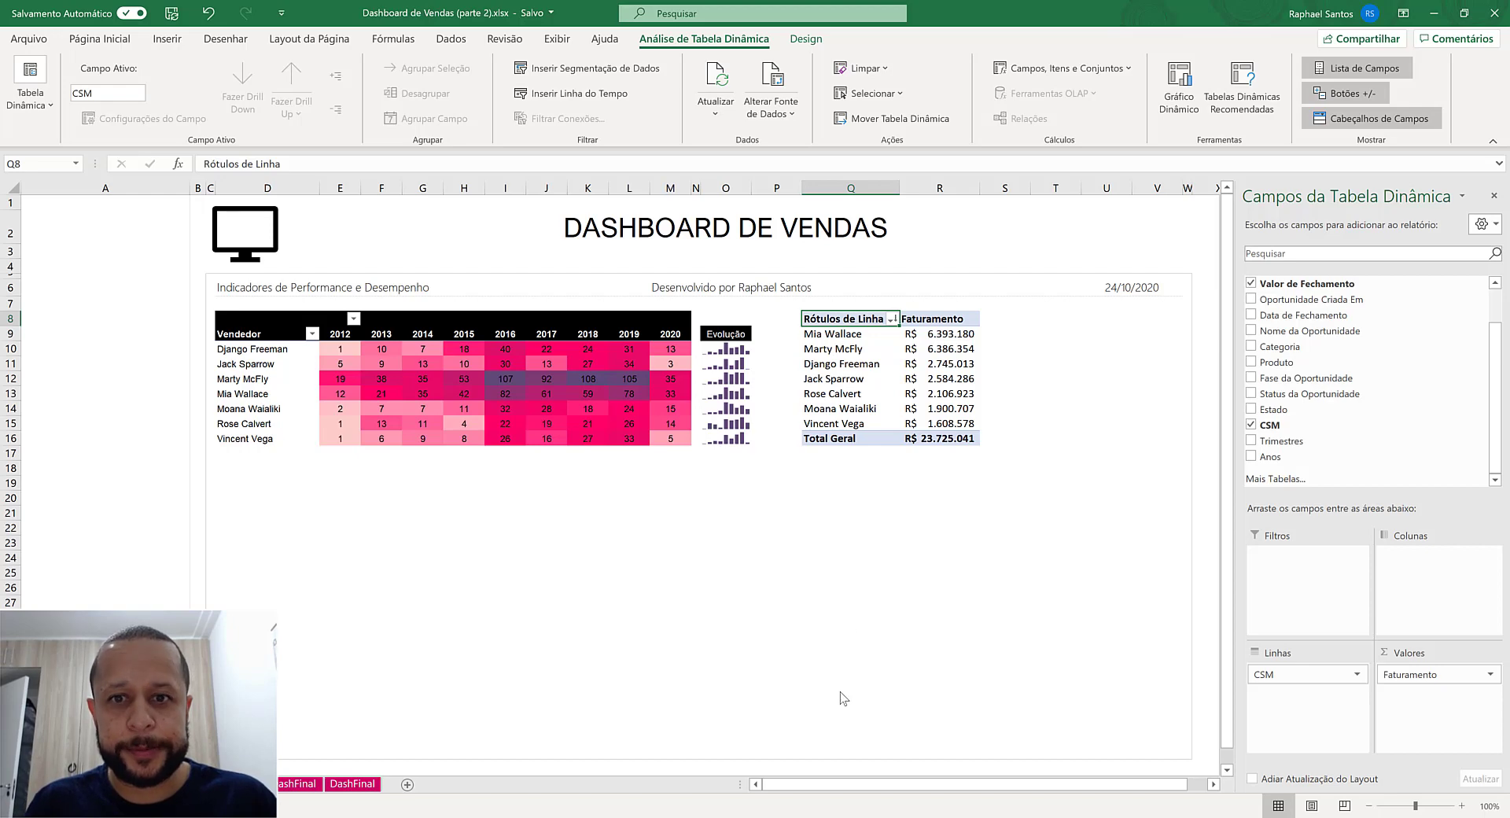
{"action": "left_click", "coordinate": [841, 325]}
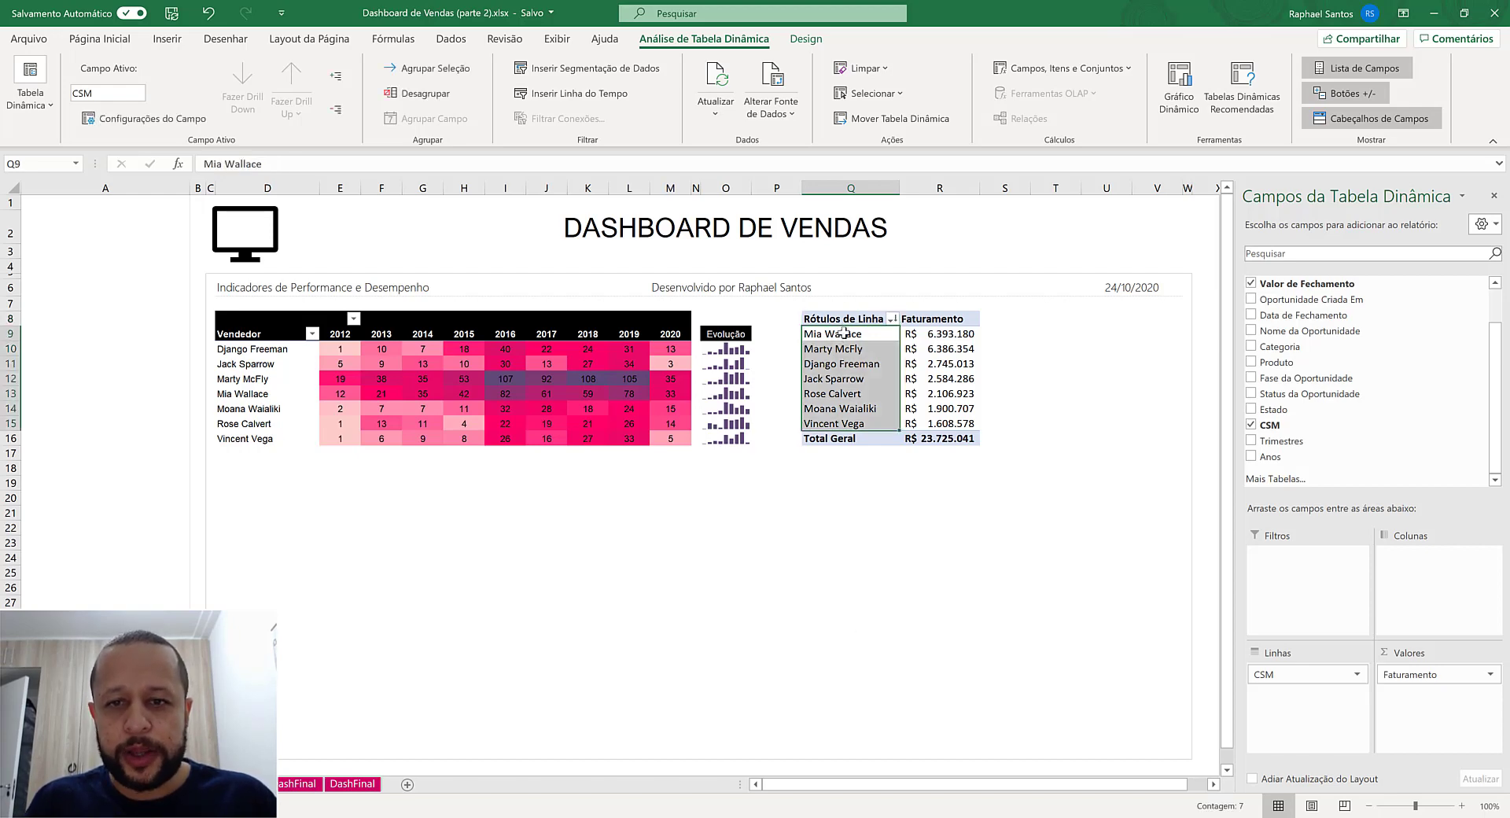
{"action": "left_click", "coordinate": [873, 334]}
{"action": "left_click", "coordinate": [934, 335]}
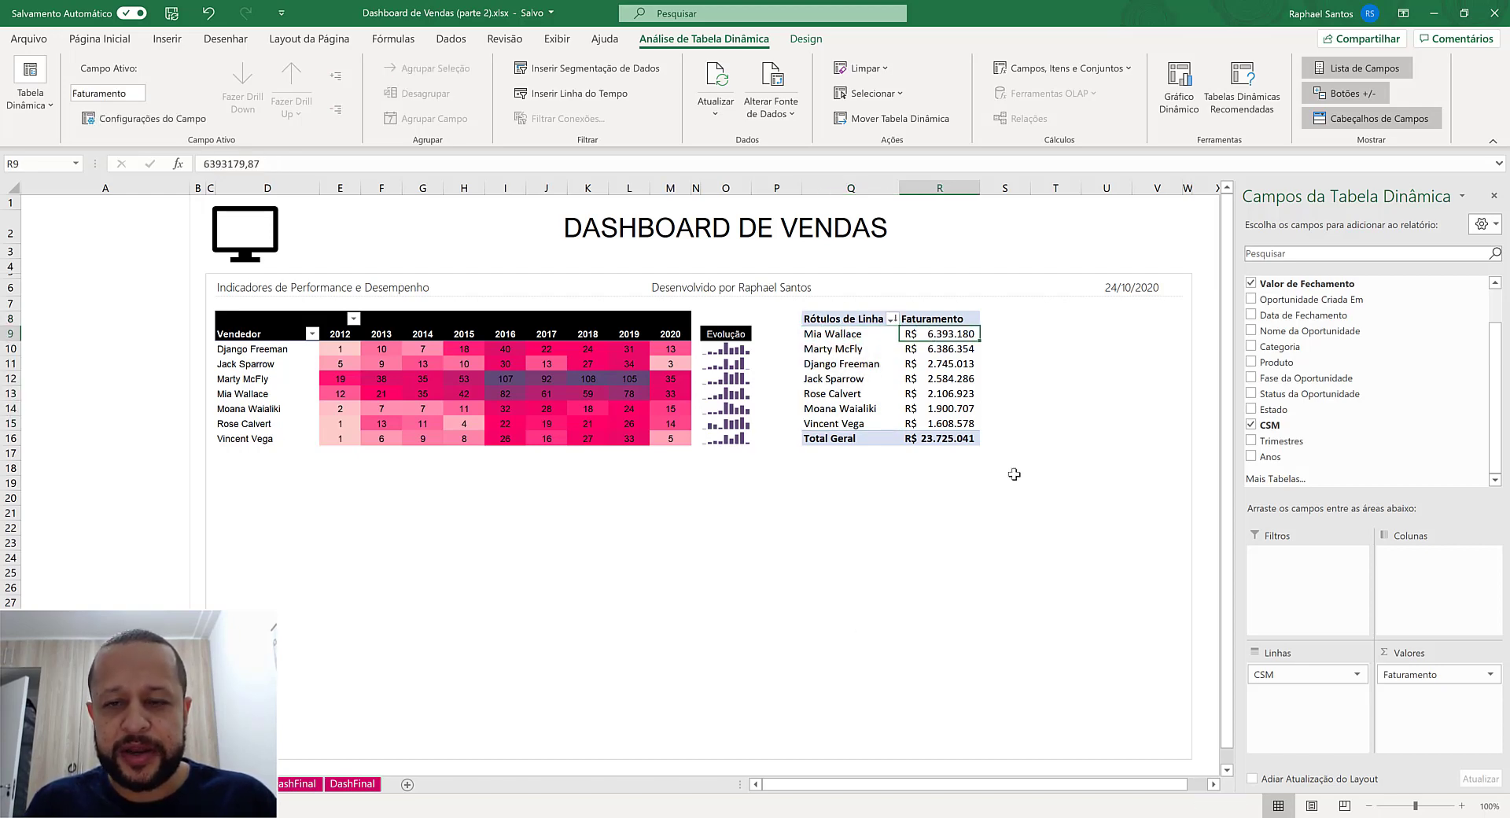
{"action": "left_click", "coordinate": [865, 425]}
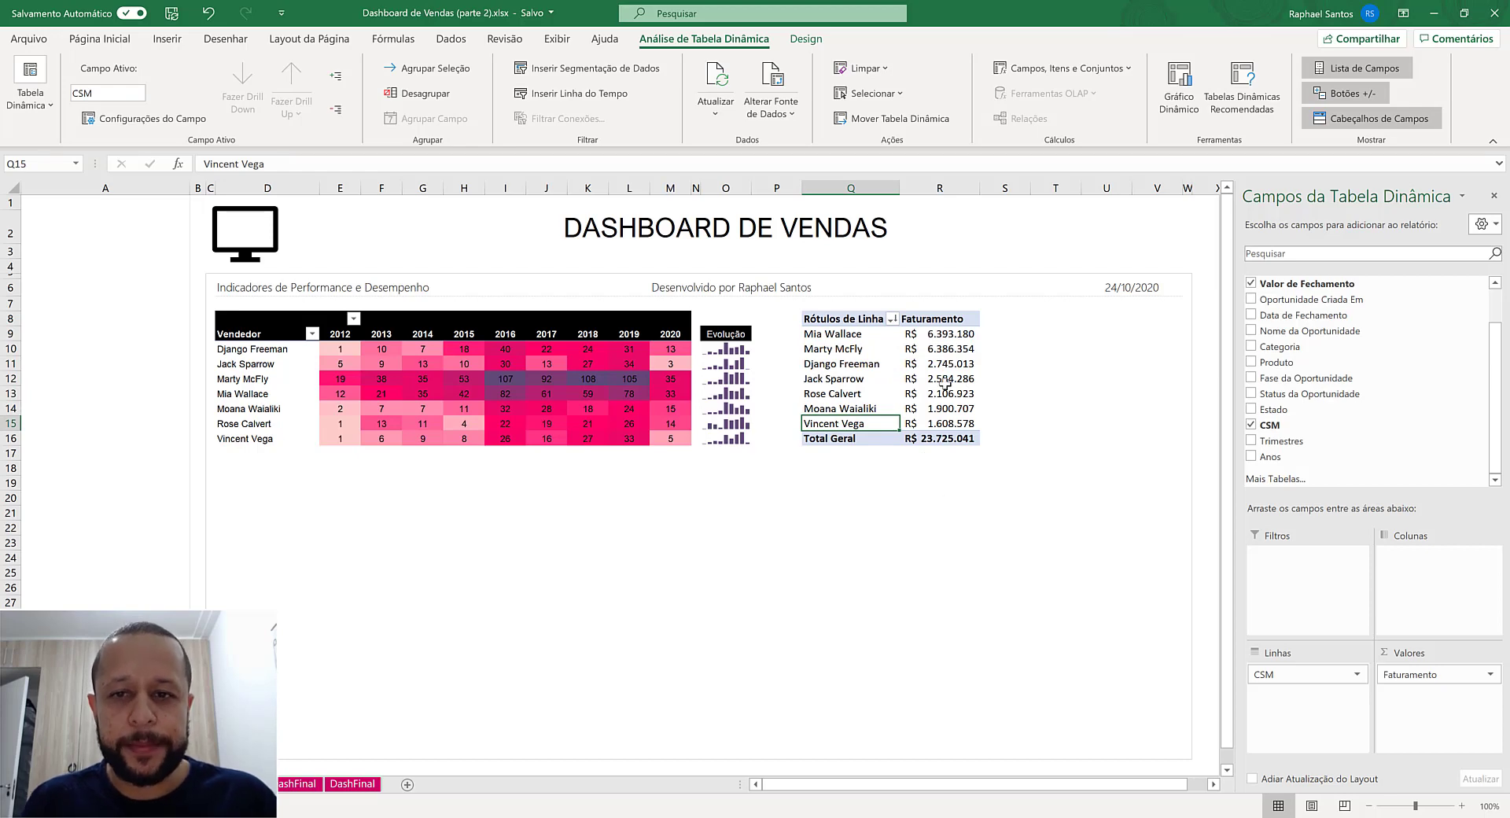
- Set up a new conditional formatting rule from R9 for all cells showing Faturamento values, using the Barra de Dados style
{"action": "left_click", "coordinate": [940, 334]}
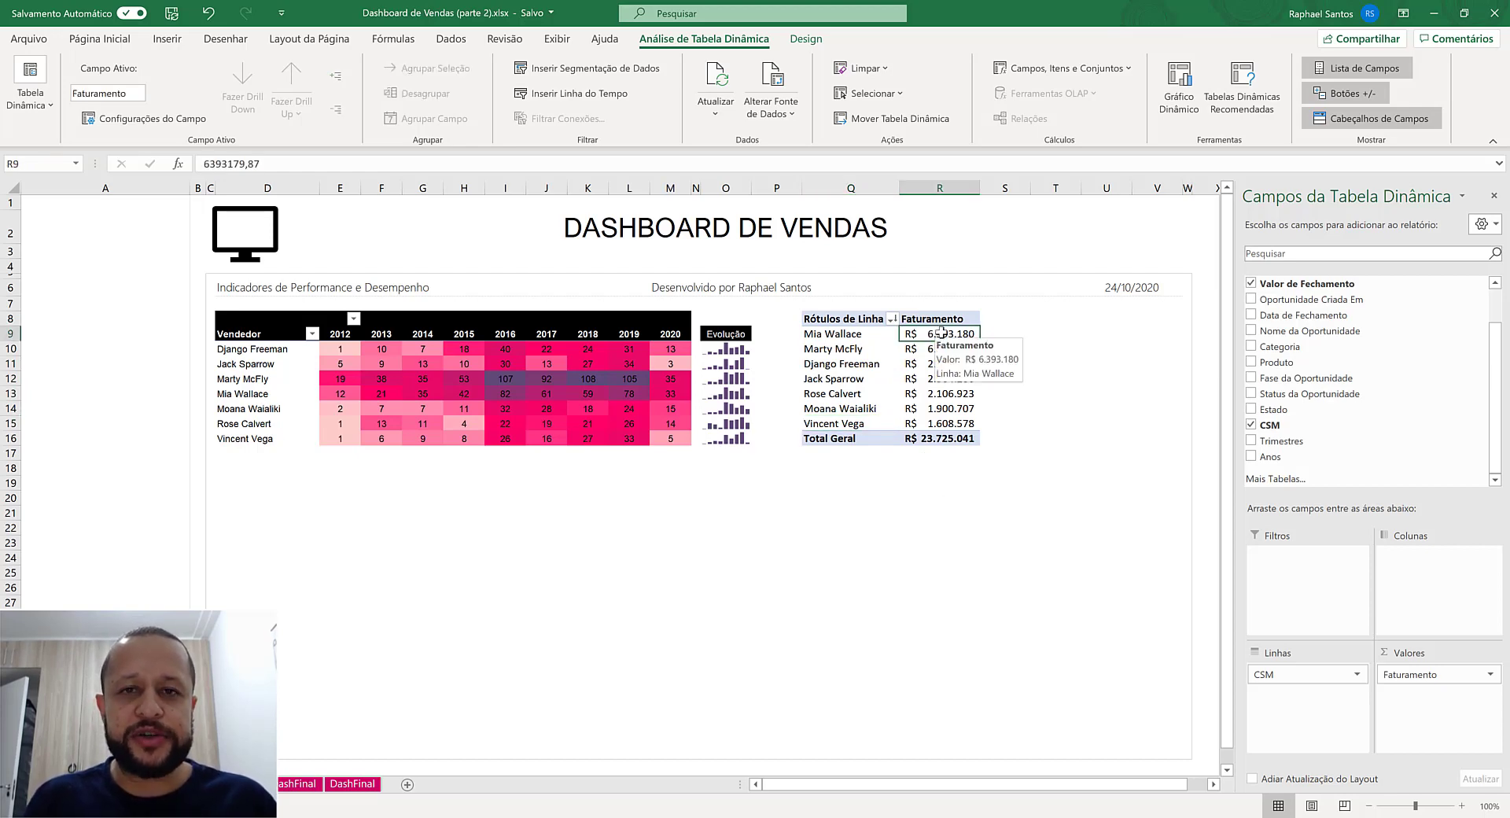
{"action": "left_click", "coordinate": [118, 41]}
{"action": "left_click", "coordinate": [866, 88]}
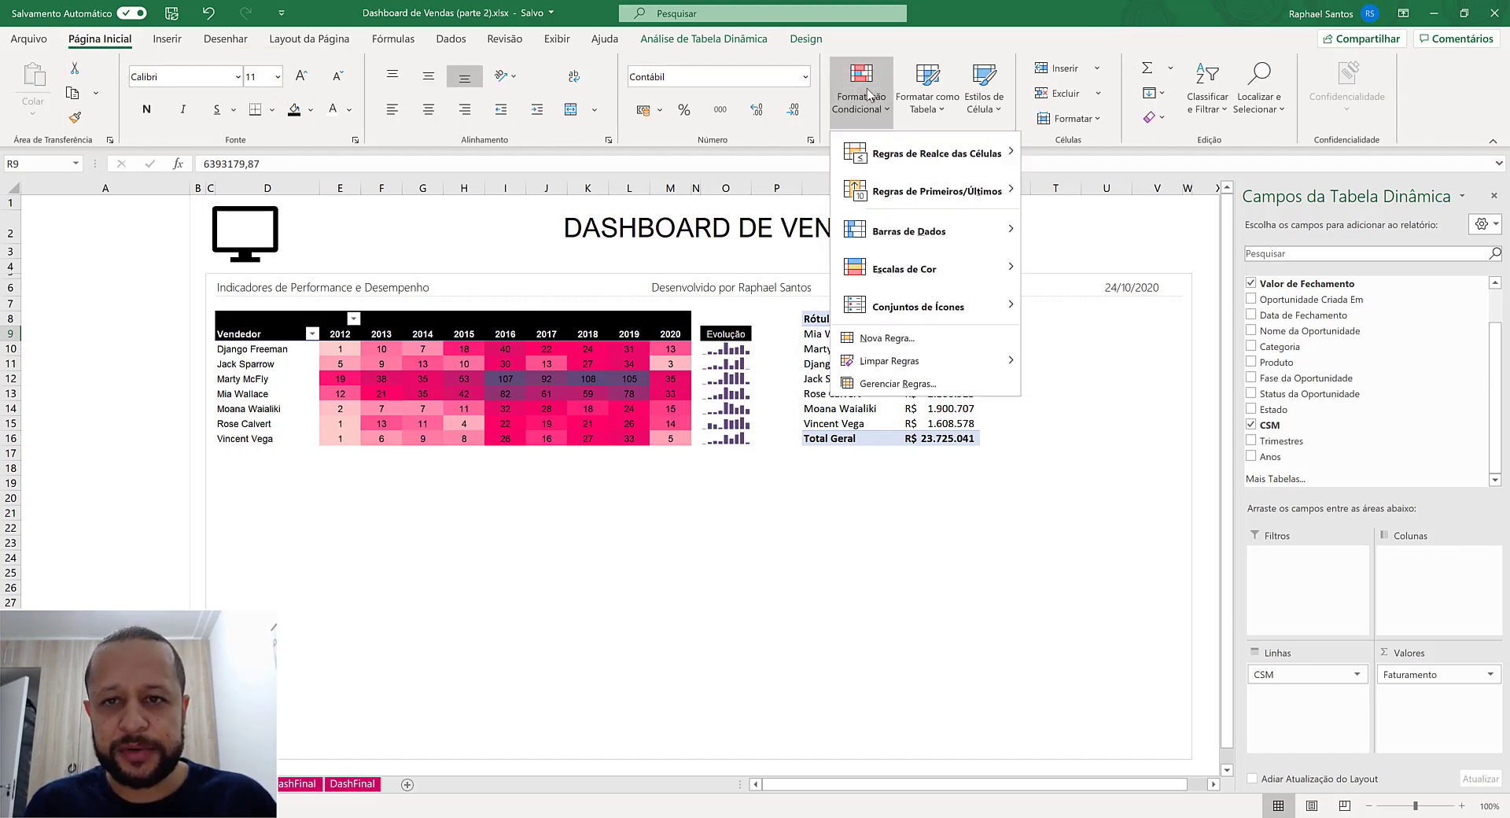
{"action": "left_click", "coordinate": [916, 339]}
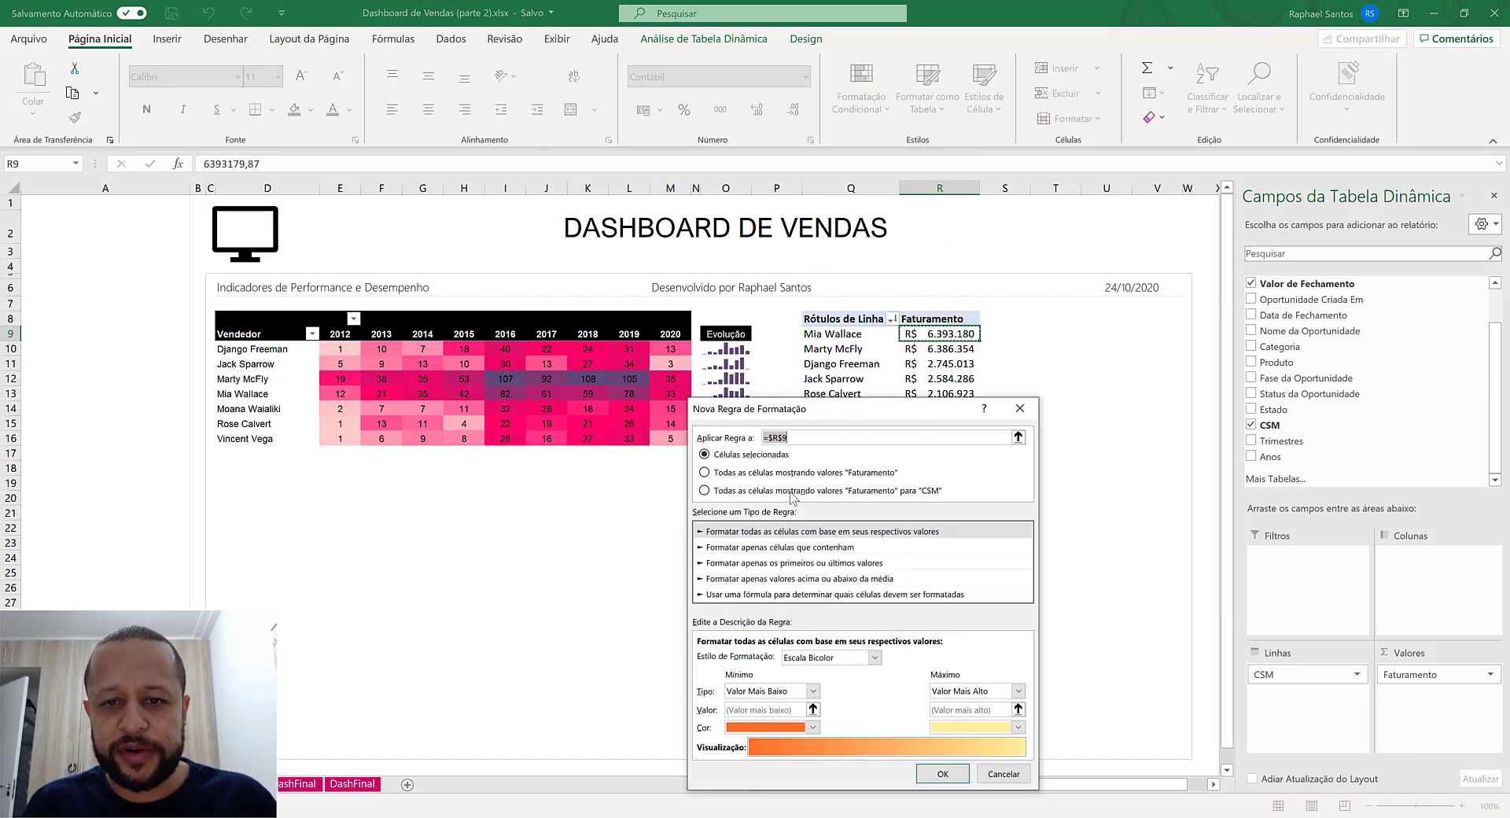
{"action": "left_click", "coordinate": [725, 475]}
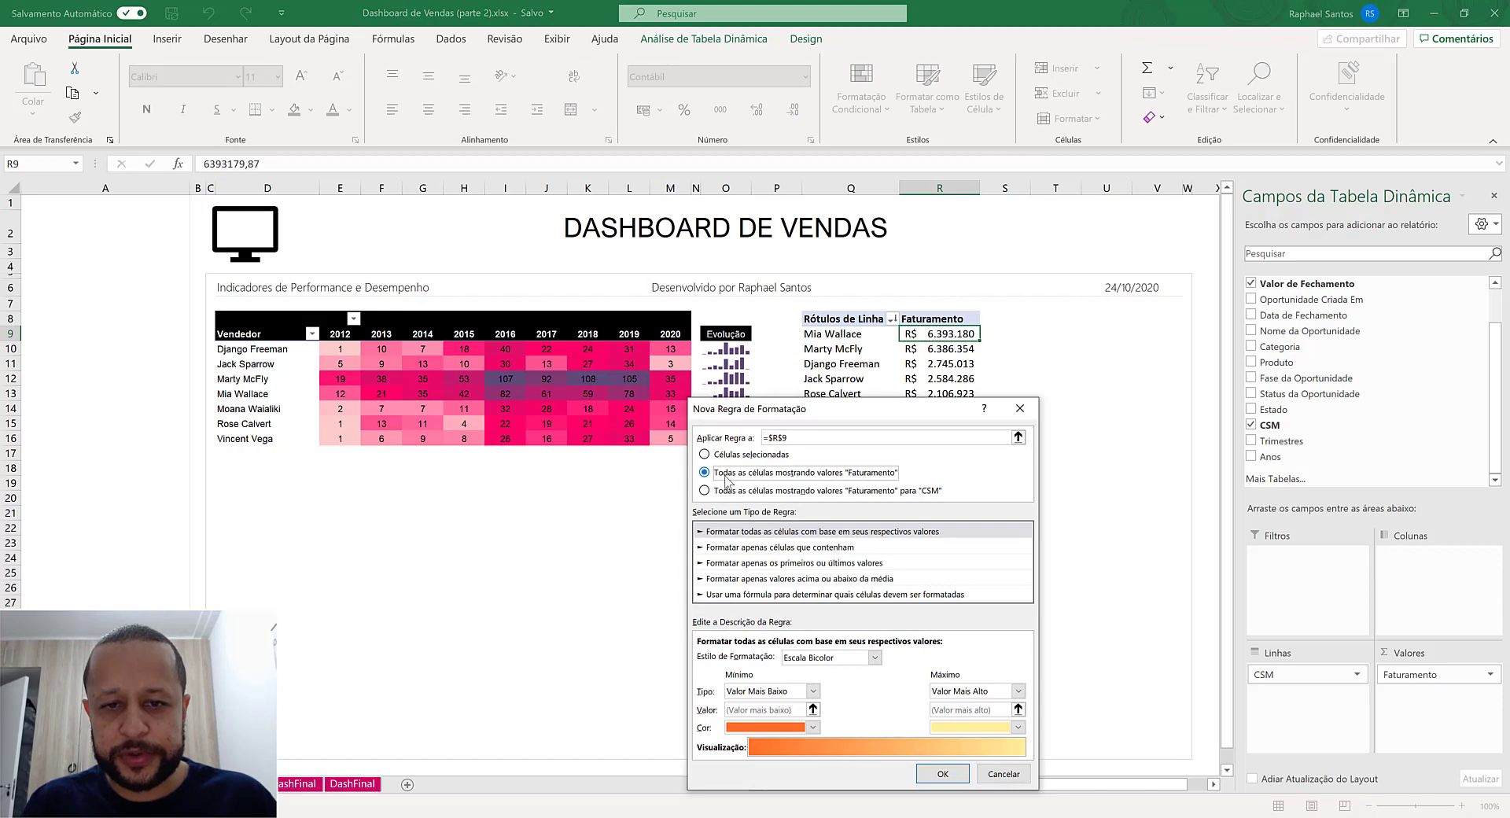
{"action": "left_click_drag", "start_coordinate": [789, 412], "coordinate": [799, 325]}
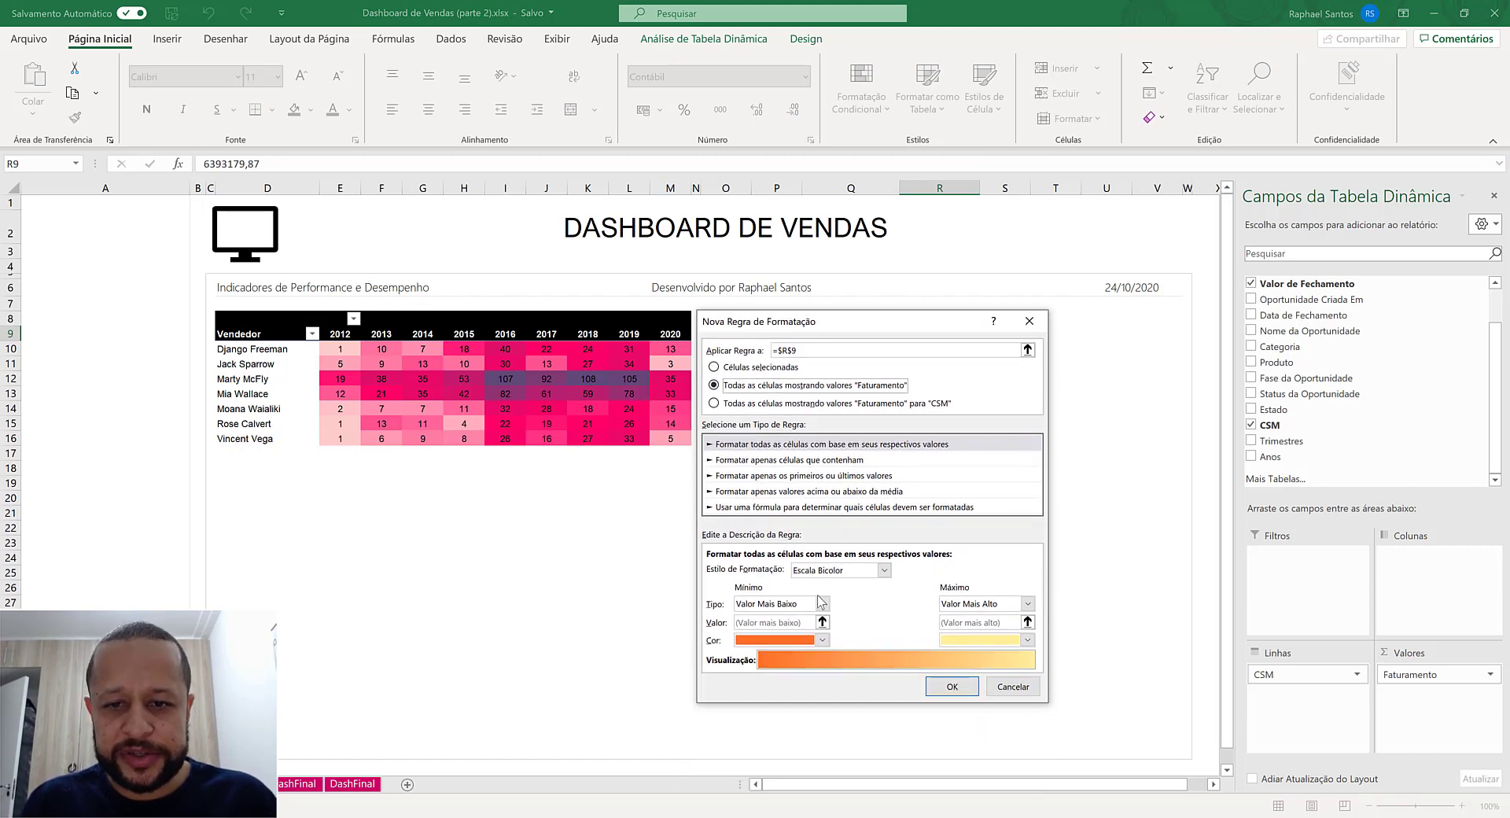
{"action": "left_click", "coordinate": [835, 570]}
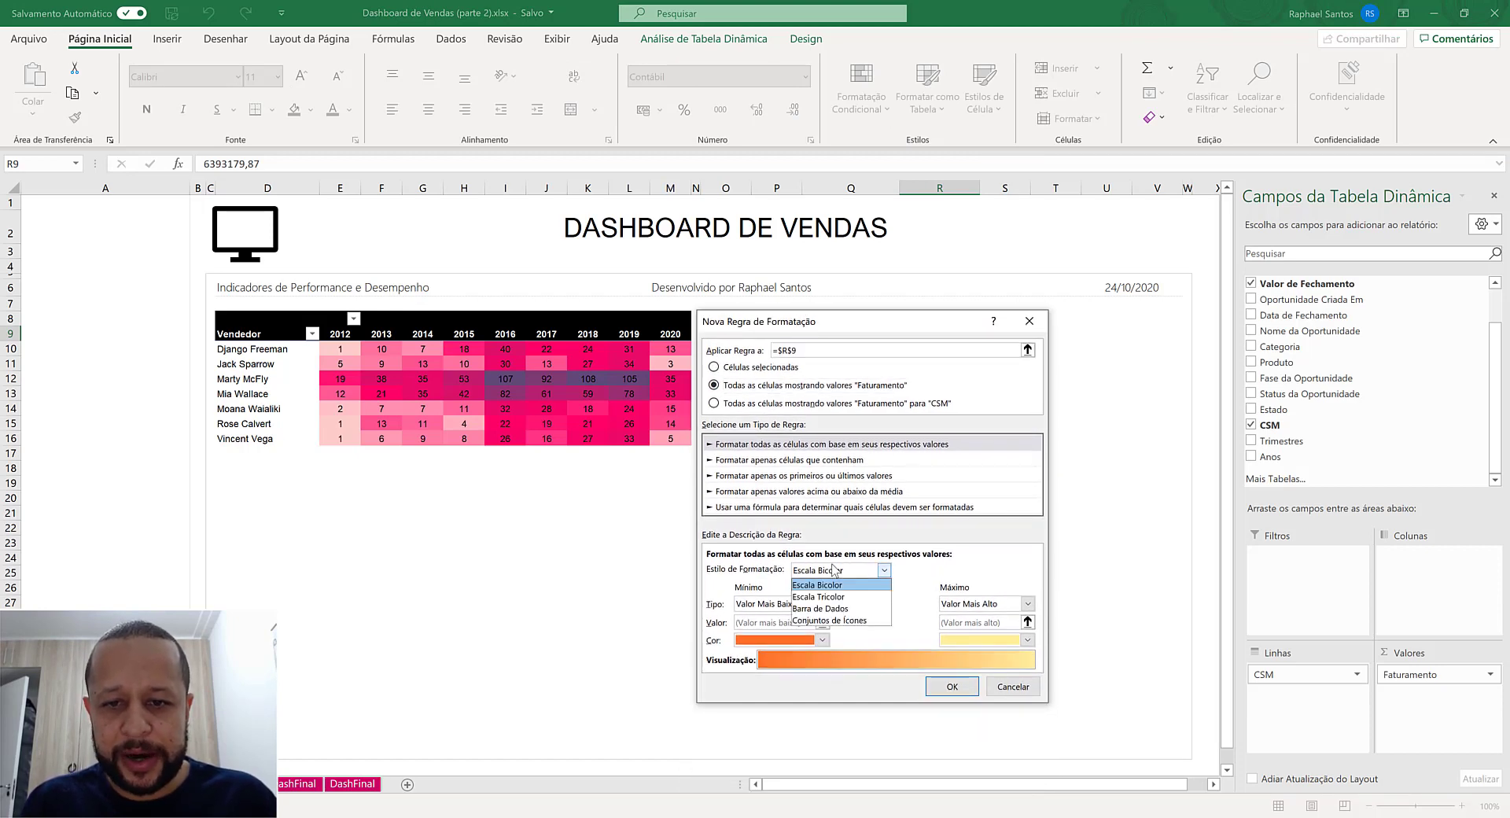
{"action": "left_click", "coordinate": [842, 609]}
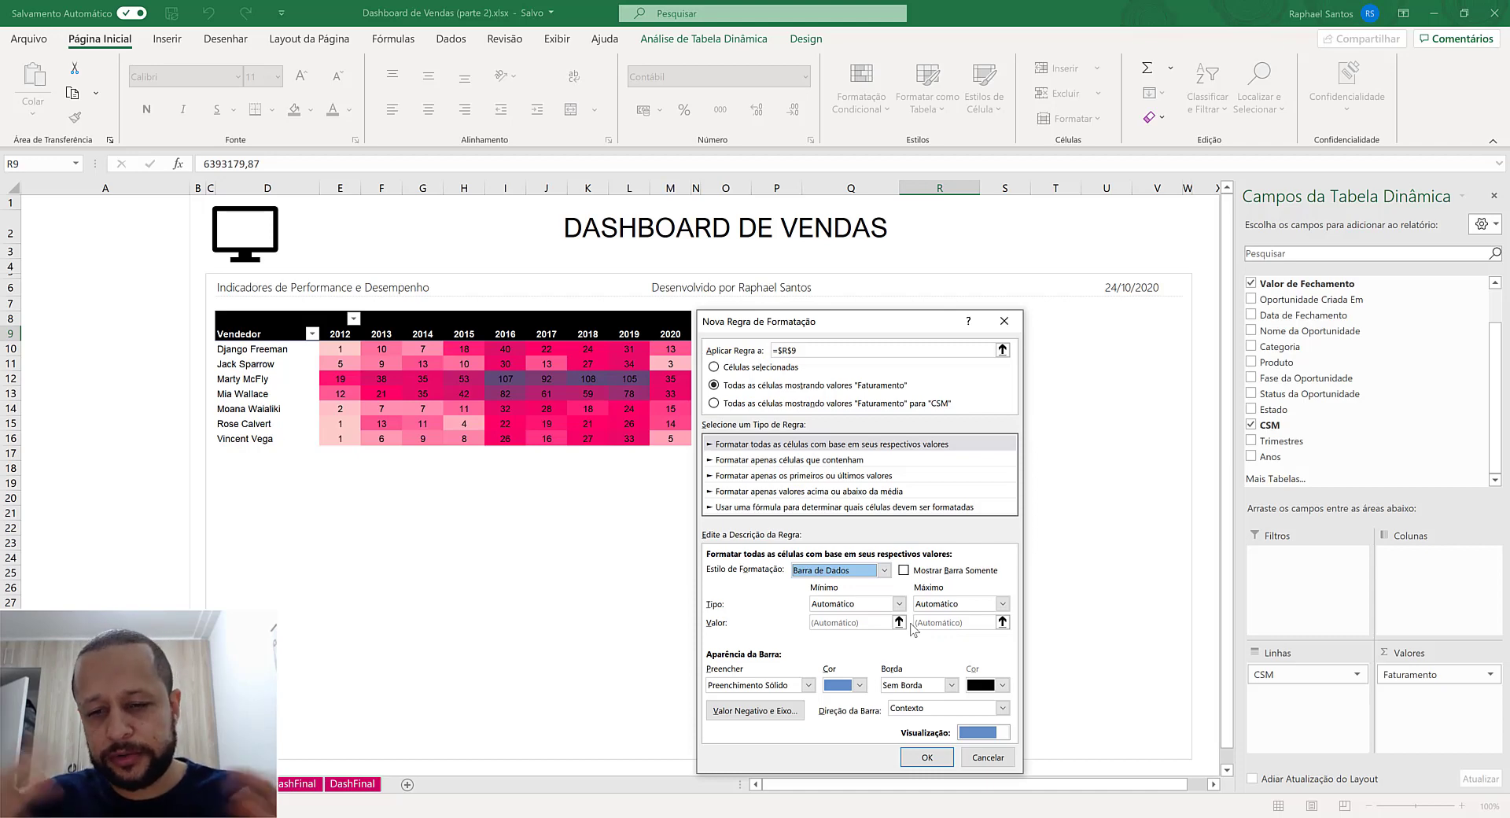
- Give the data bars the recent dark pink colour with Preenchimento Gradual and apply the rule
{"action": "left_click", "coordinate": [856, 686]}
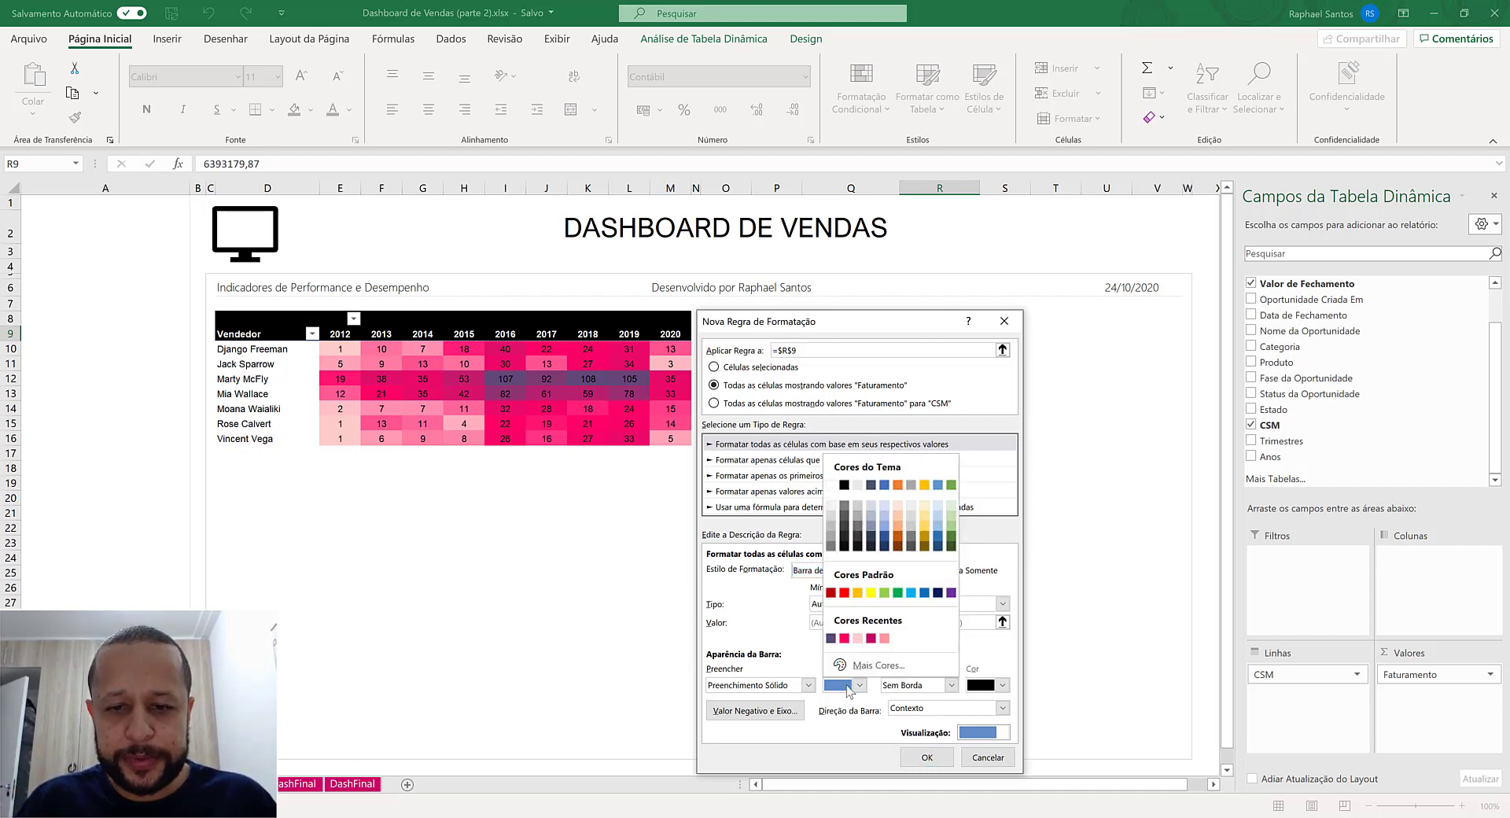
{"action": "left_click", "coordinate": [871, 638]}
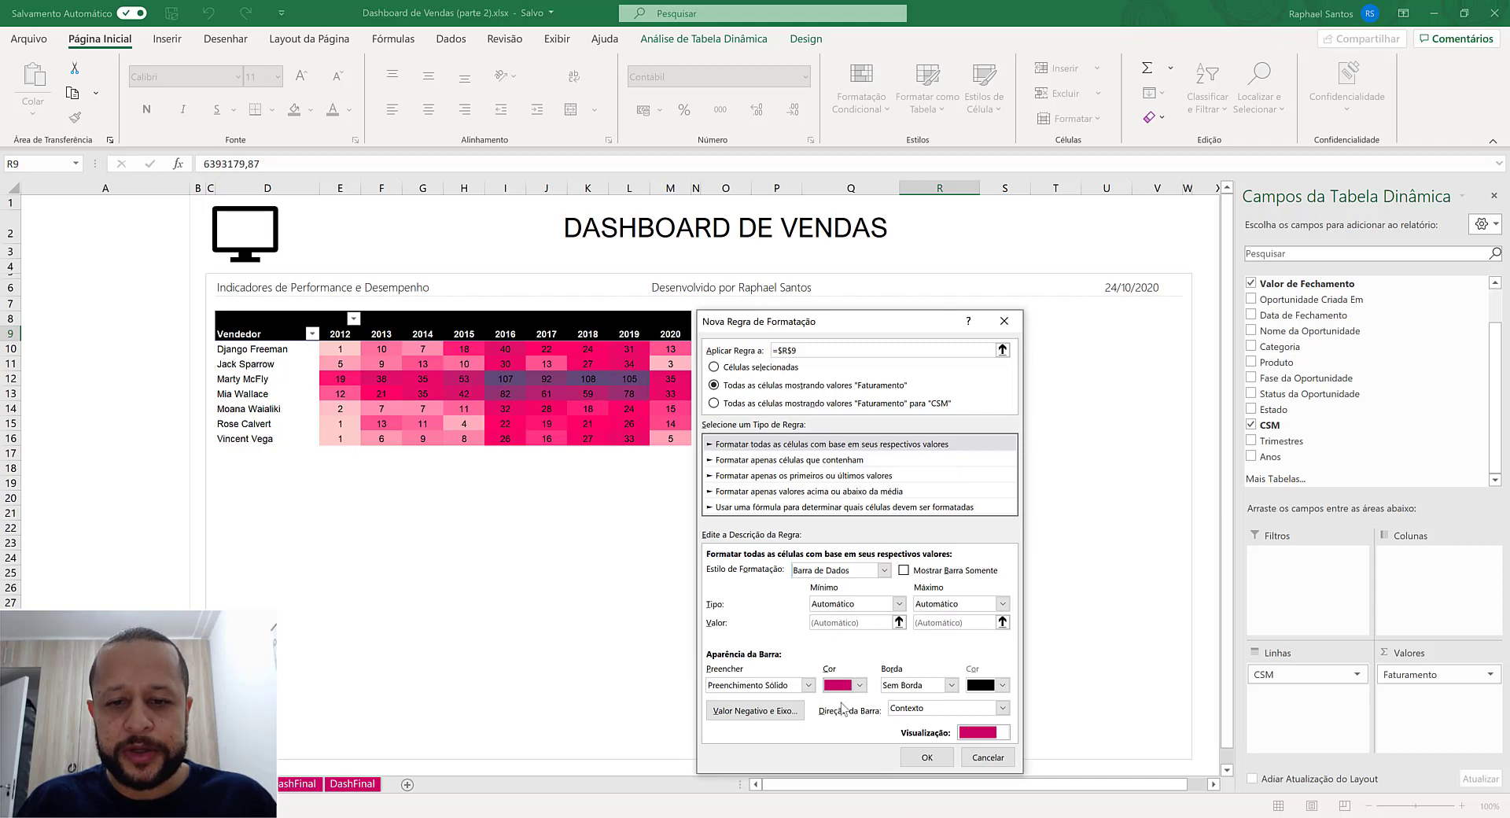
{"action": "left_click", "coordinate": [808, 685]}
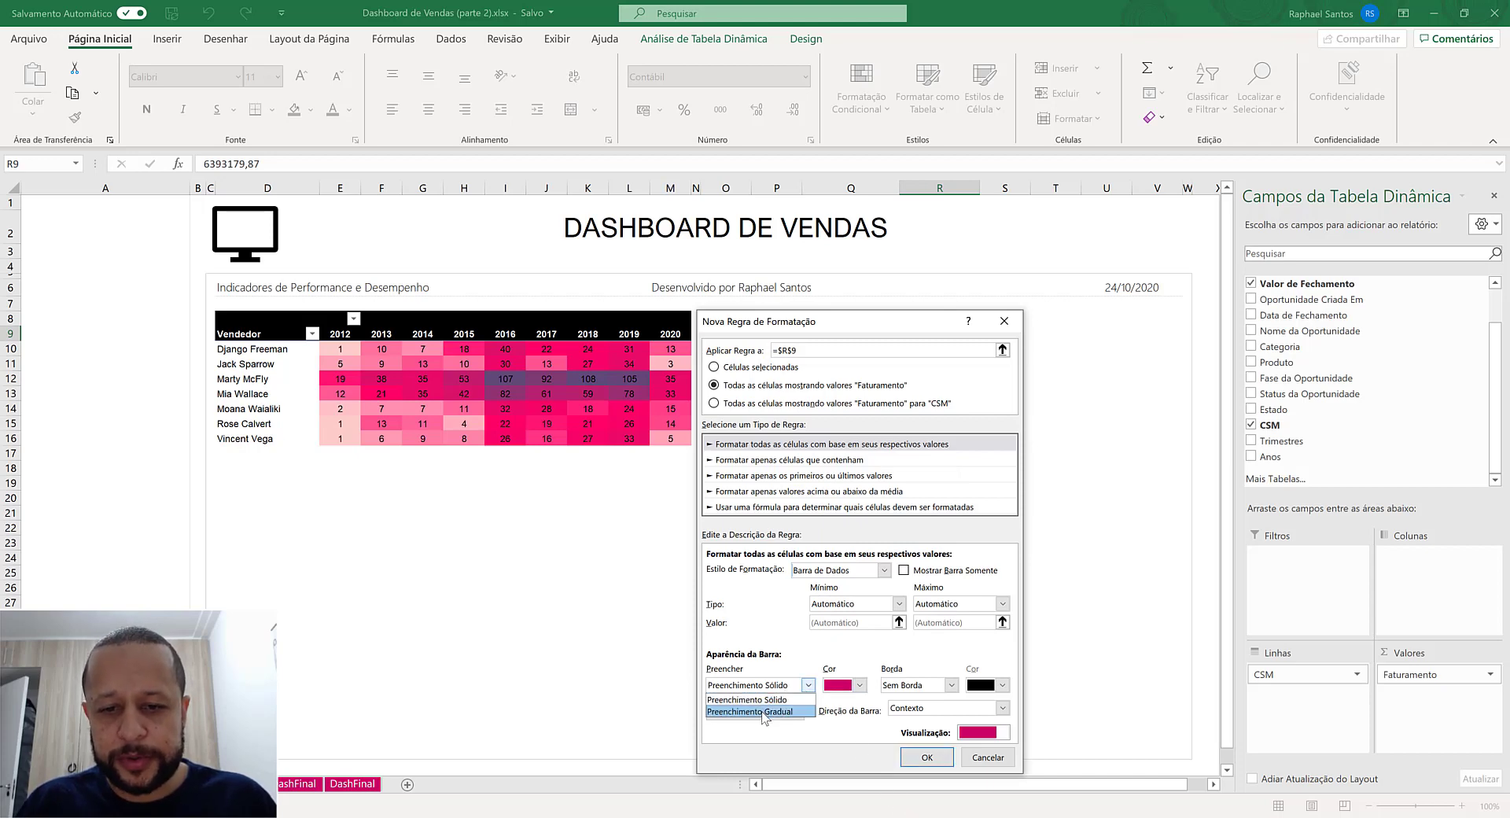
{"action": "left_click", "coordinate": [766, 708]}
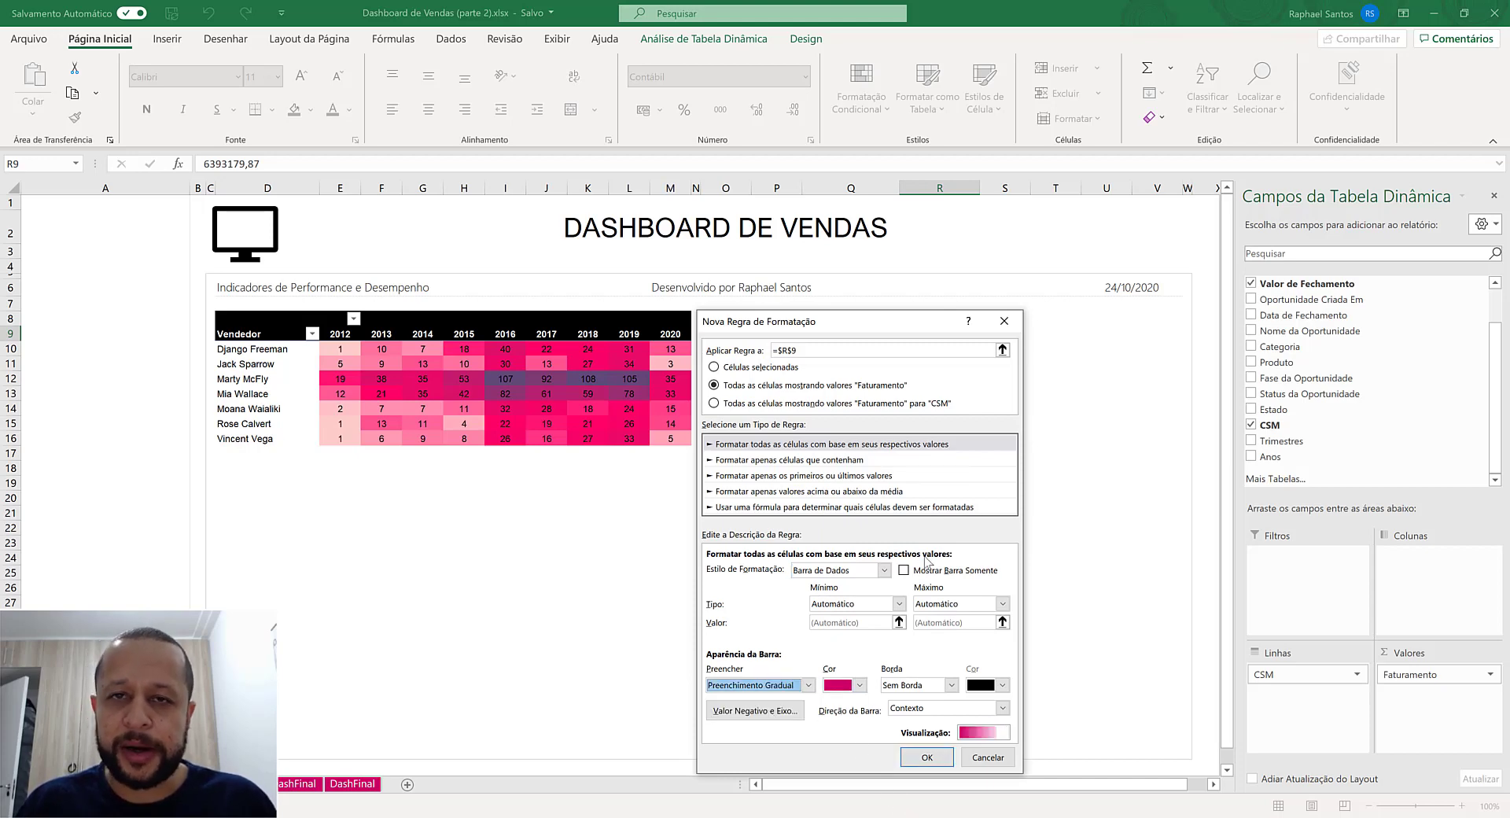
{"action": "left_click", "coordinate": [926, 757]}
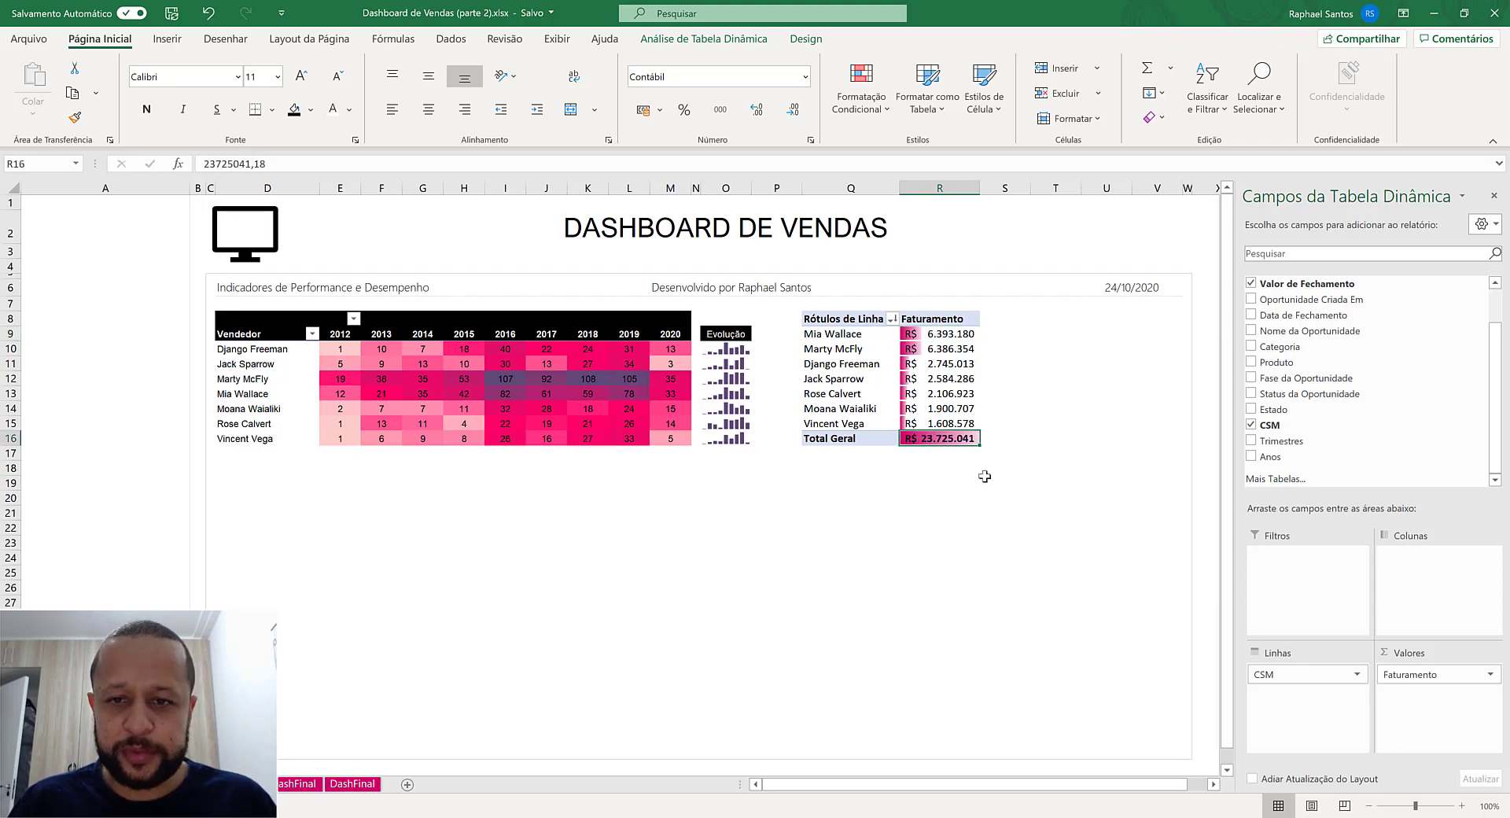
- Turn off the Faturamento pivot table's grand totals for both rows and columns
{"action": "left_click", "coordinate": [744, 43]}
{"action": "left_click", "coordinate": [792, 41]}
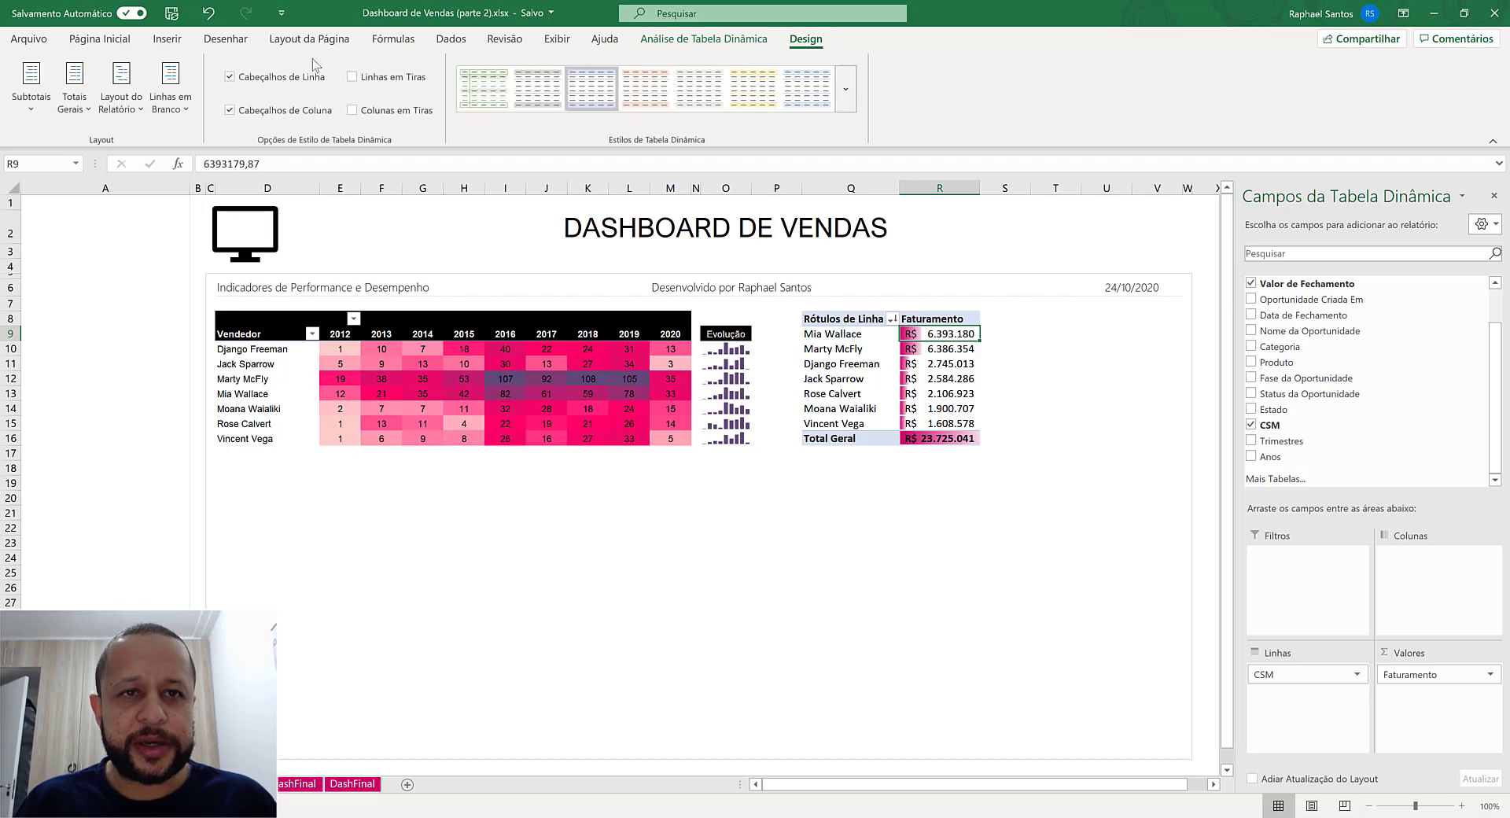
{"action": "left_click", "coordinate": [75, 98]}
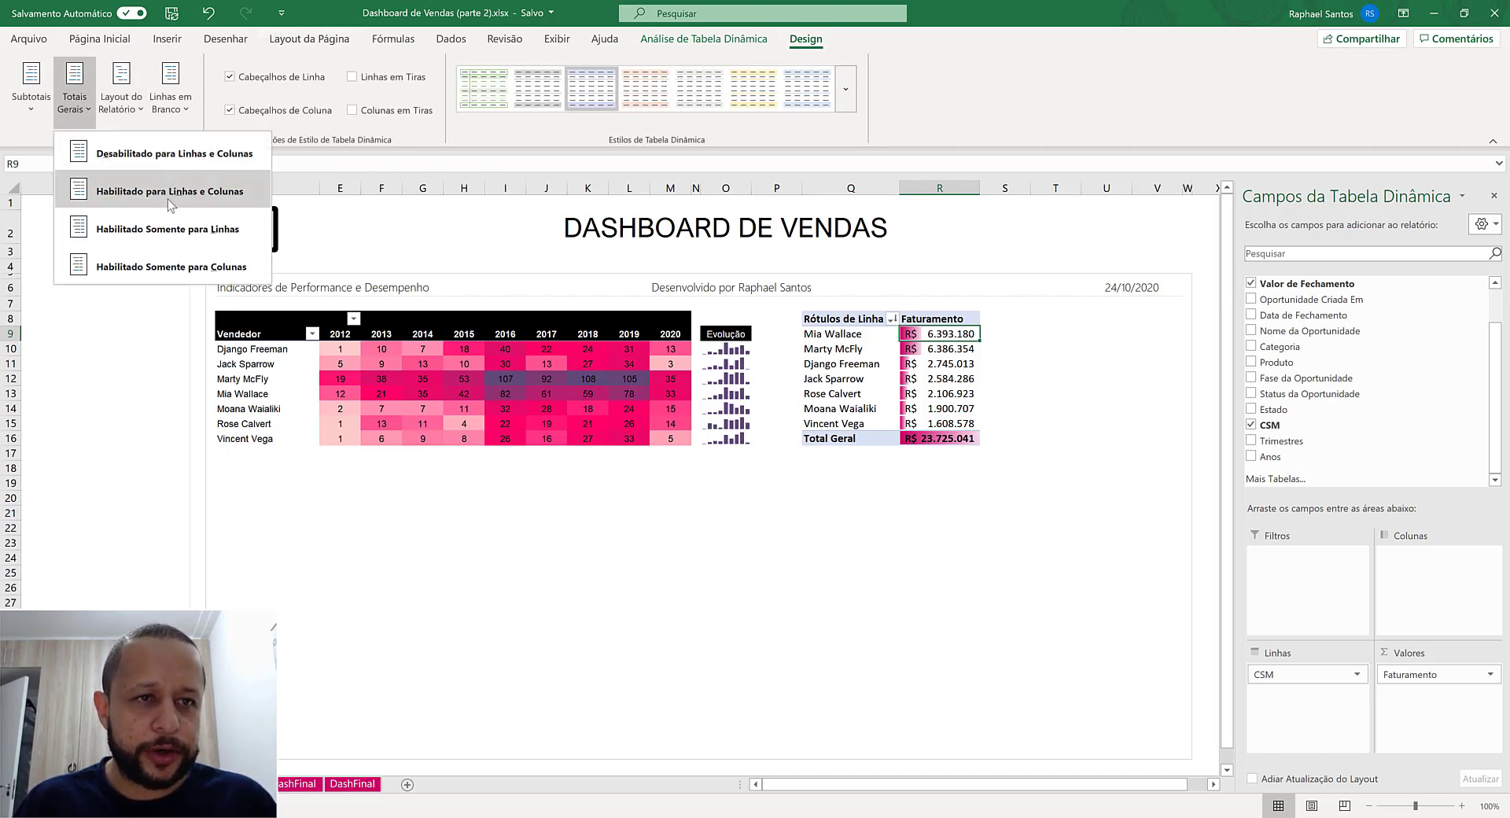
{"action": "left_click", "coordinate": [169, 153]}
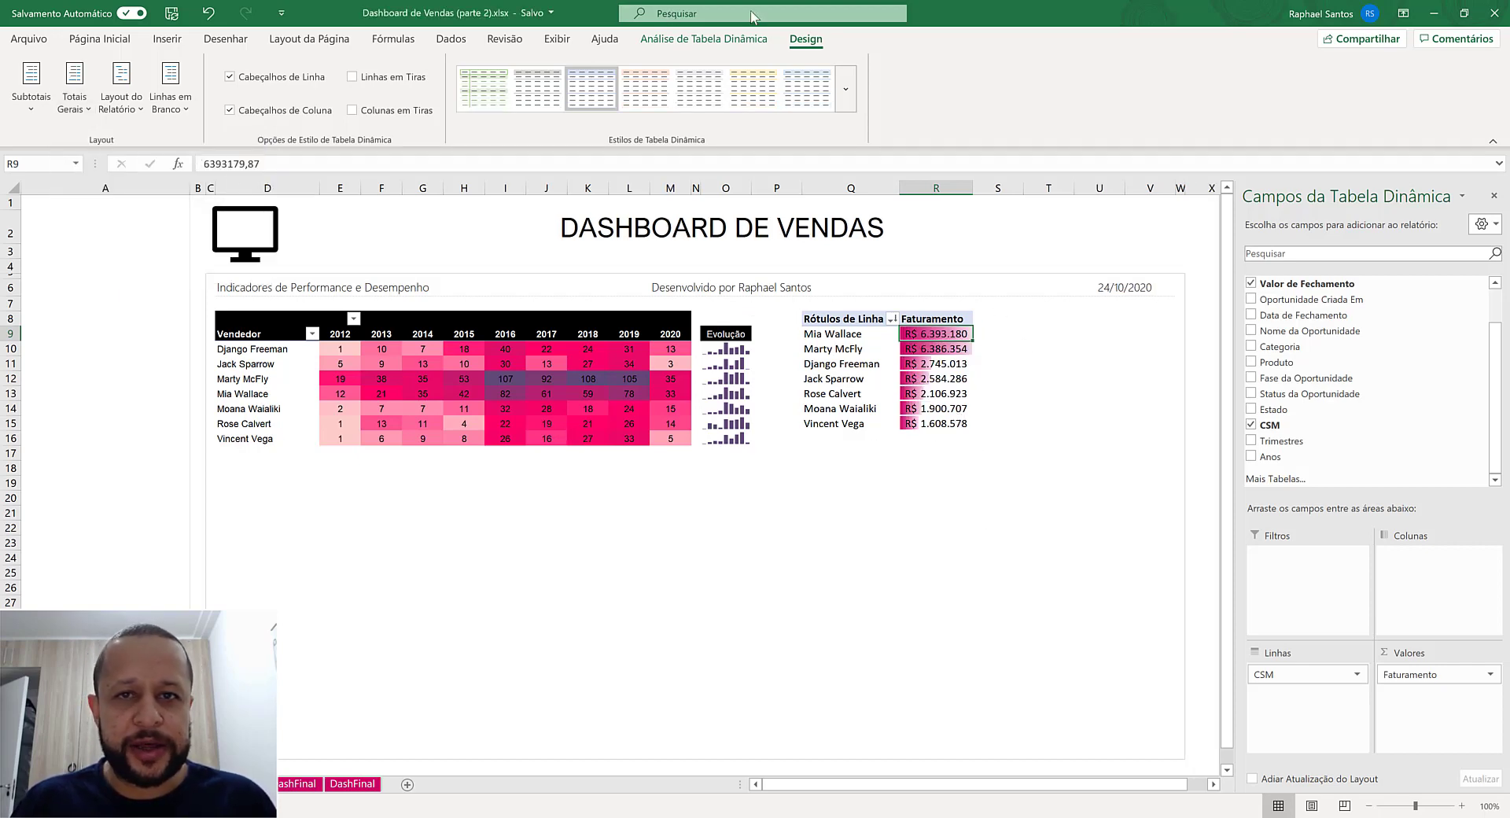
- Set the font of the entire Faturamento pivot table to Arial, size 9
{"action": "left_click", "coordinate": [735, 40]}
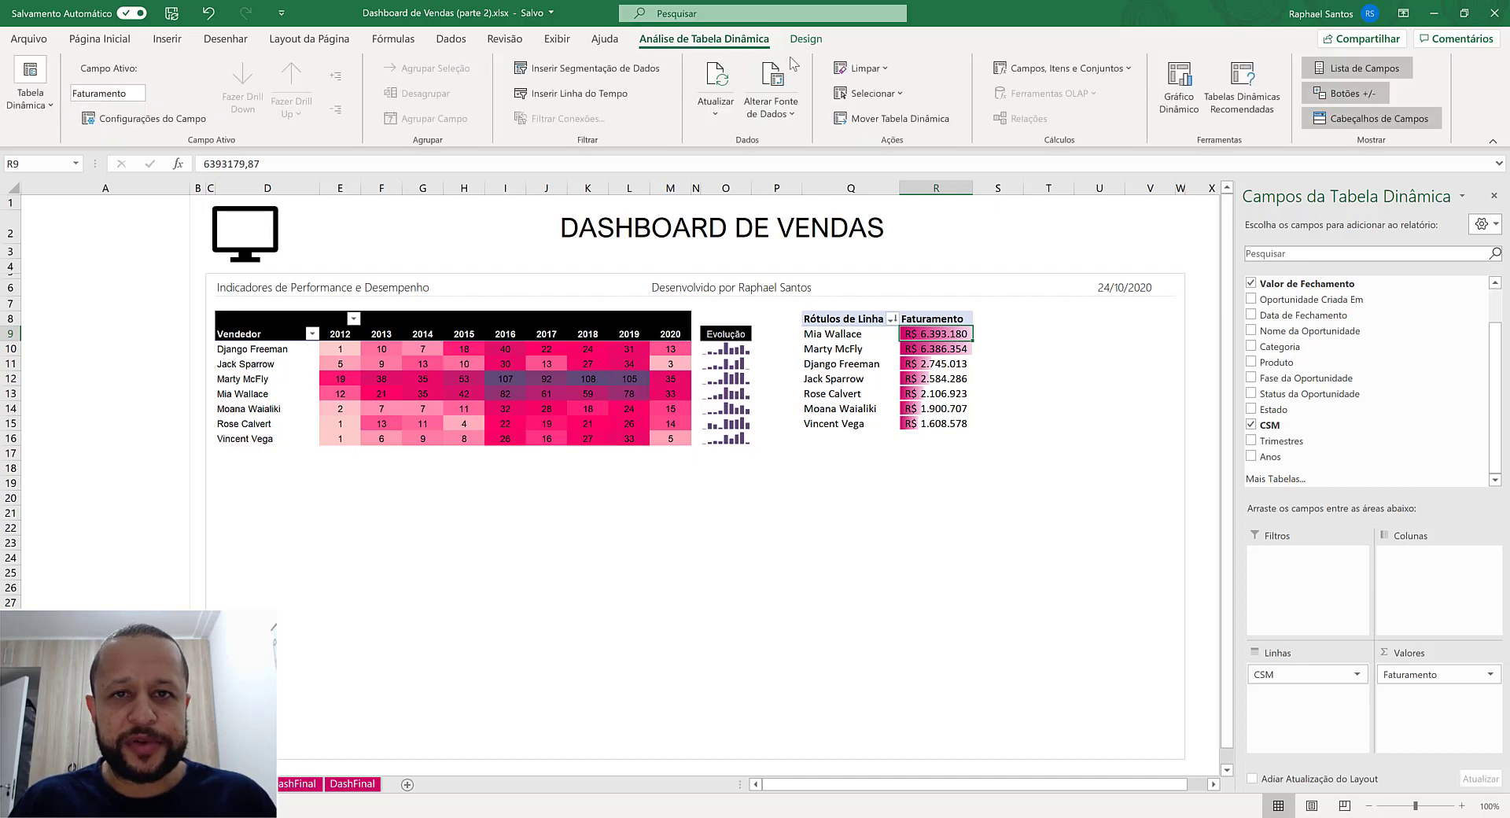
{"action": "left_click", "coordinate": [900, 94]}
{"action": "left_click", "coordinate": [882, 187]}
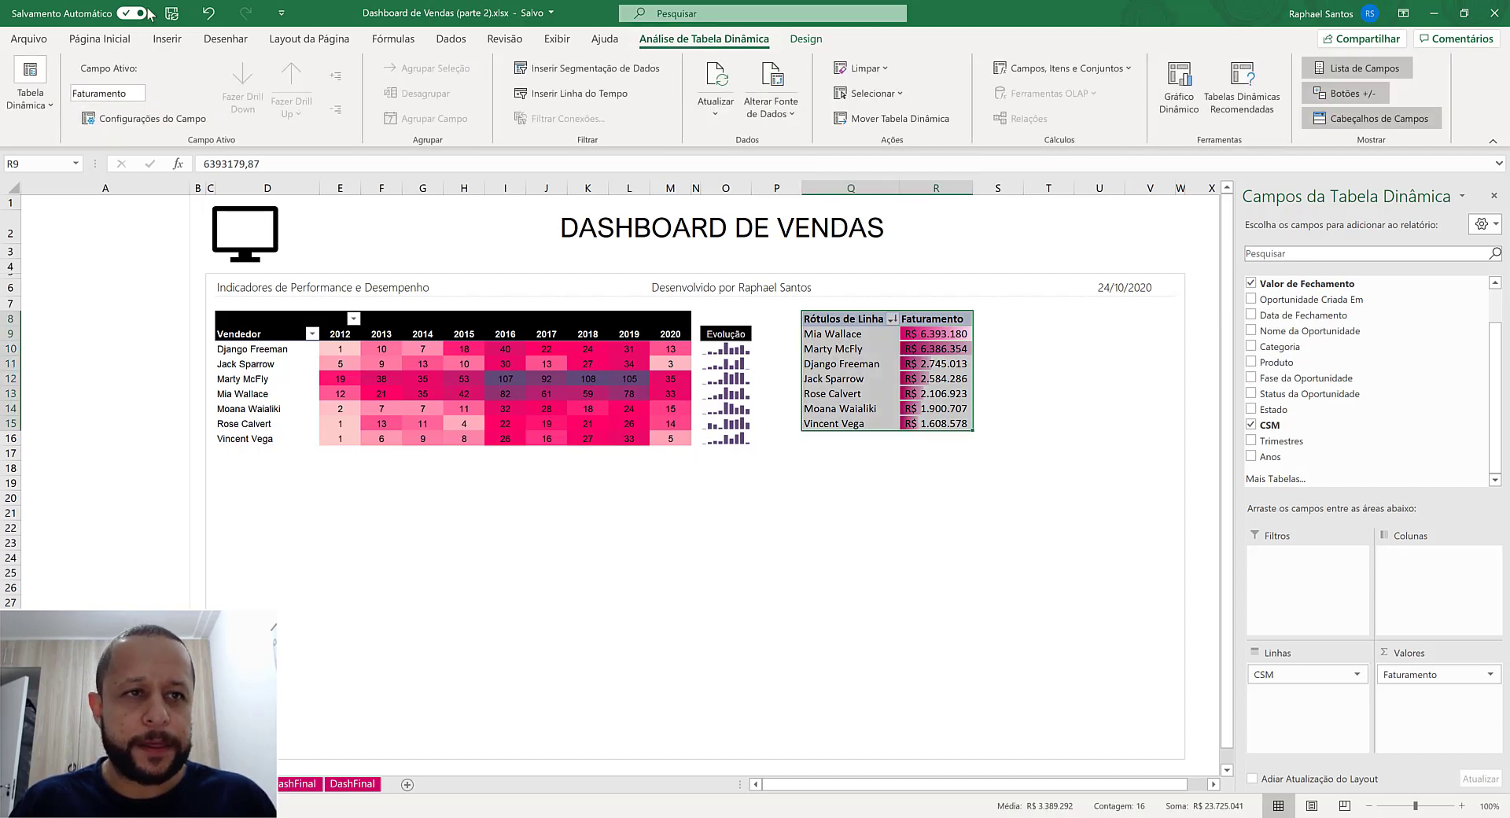
{"action": "left_click", "coordinate": [100, 39]}
{"action": "left_click", "coordinate": [209, 76]}
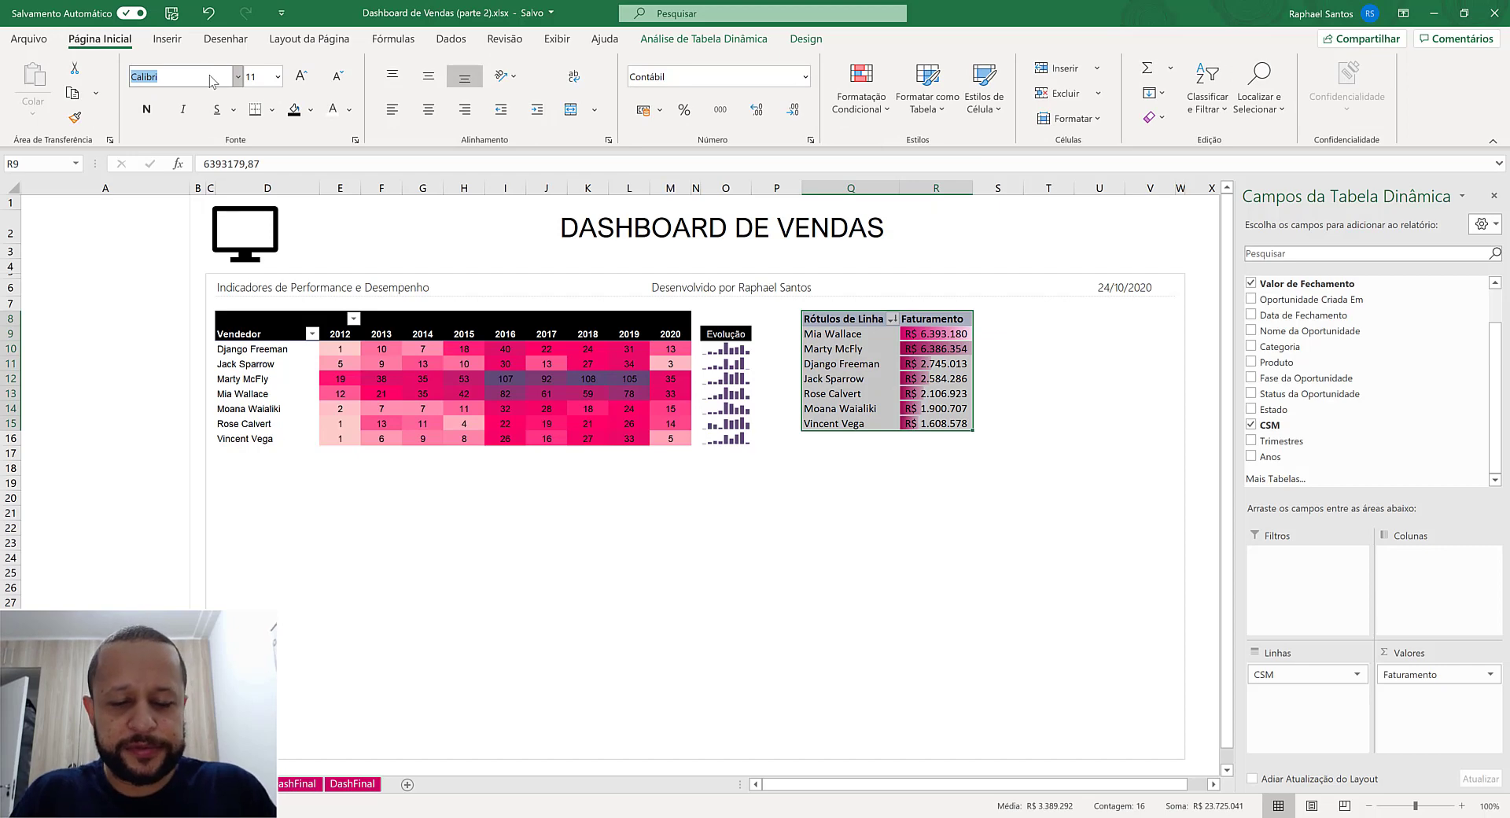
{"action": "type", "text": "Arial"}
{"action": "key", "text": "Tab"}
{"action": "type", "text": "10"}
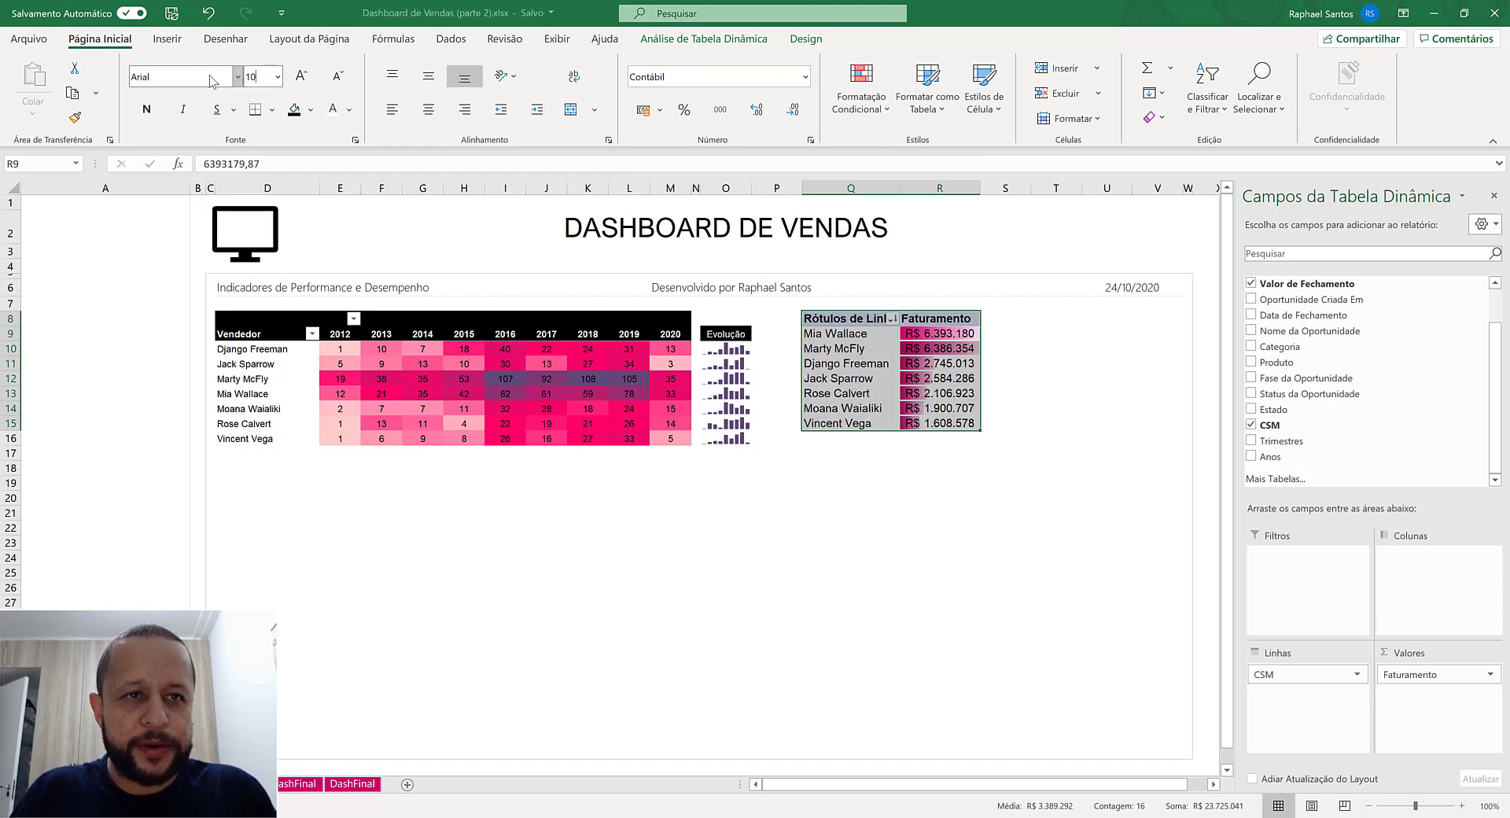
{"action": "key", "text": "Return"}
{"action": "key", "text": "BackSpace"}
{"action": "key", "text": "BackSpace"}
{"action": "type", "text": "9"}
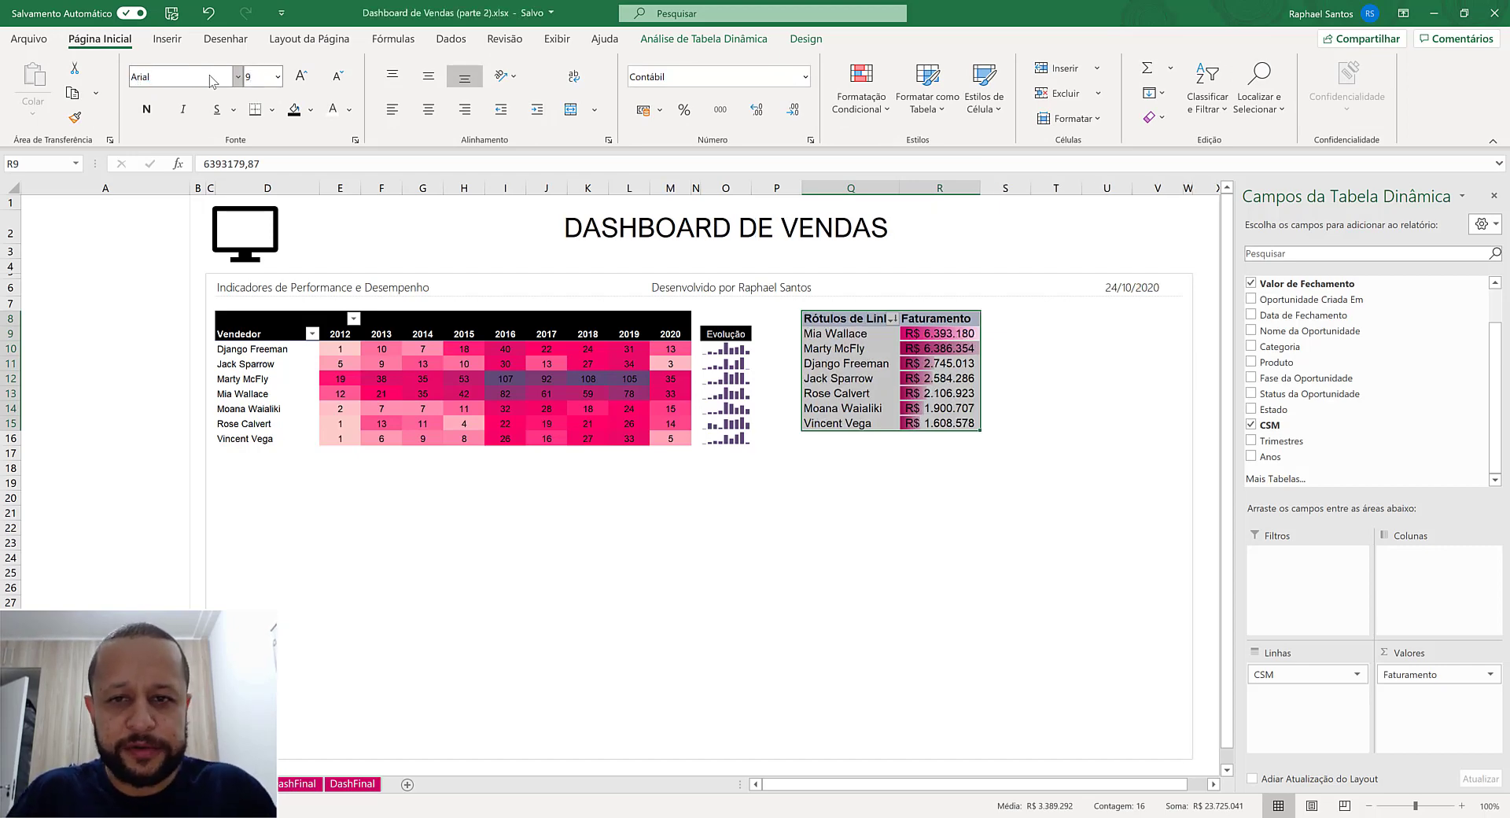
{"action": "key", "text": "Return"}
- Rename the Faturamento pivot table's row label header in Q8 as Vendedor
{"action": "left_click", "coordinate": [849, 318]}
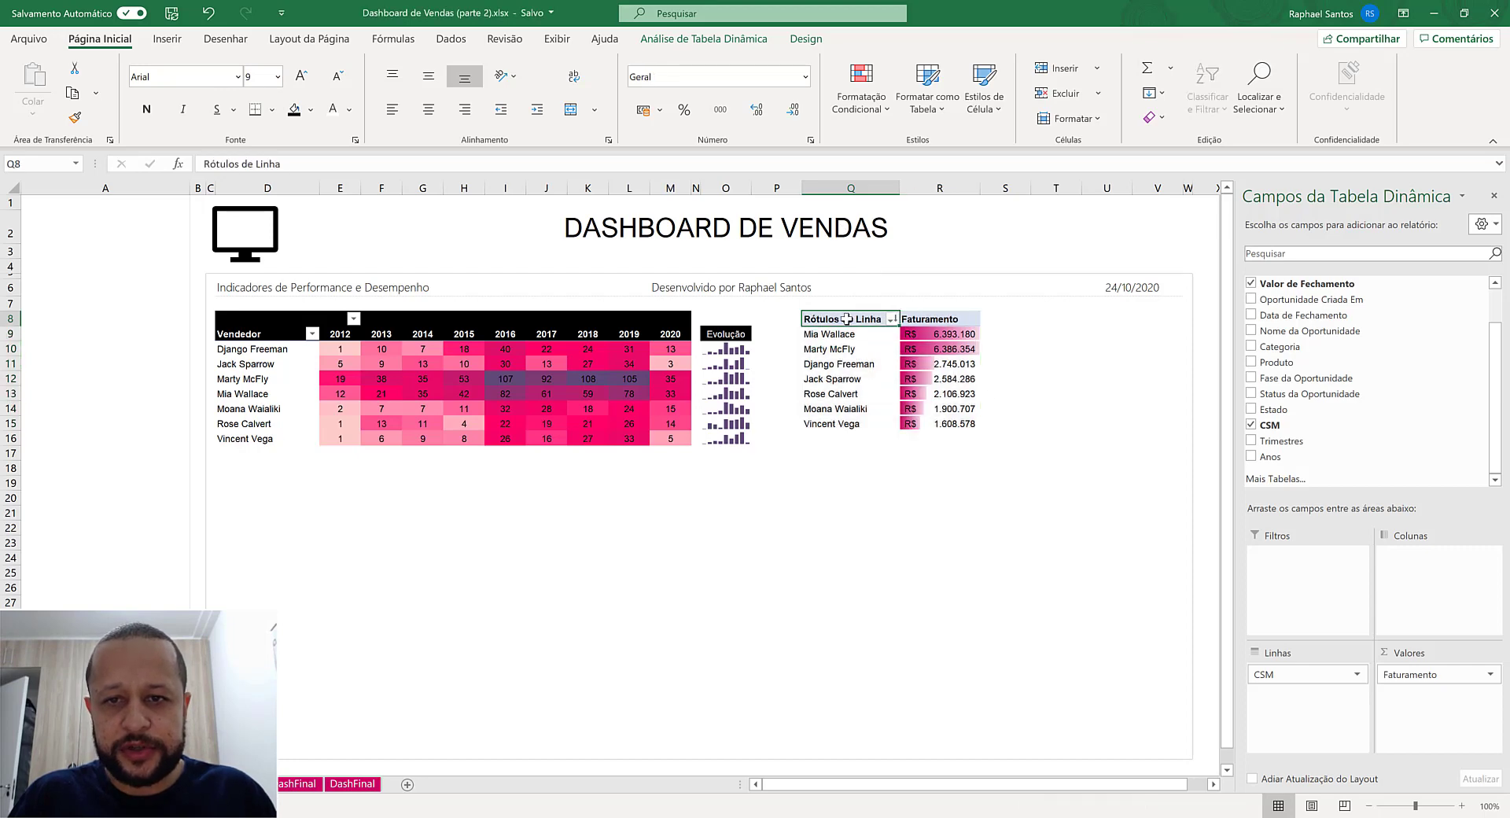
{"action": "type", "text": "Vincent Vegaendedor"}
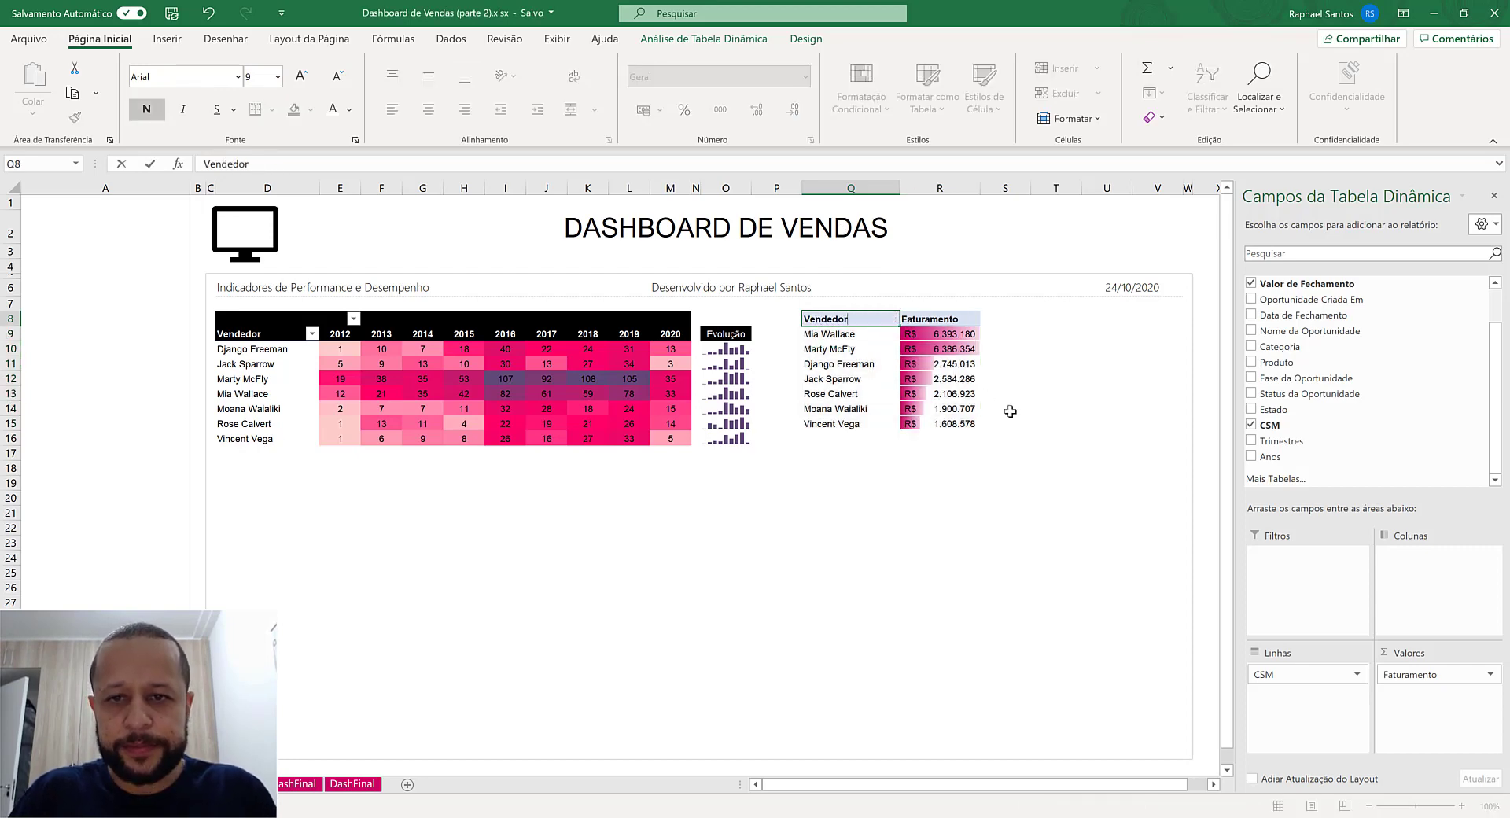
{"action": "key", "text": "Return"}
- Format the header cells Q8:R8 with a black fill, centered alignment and white text
{"action": "key", "text": "Up"}
{"action": "key", "text": "shift+Right"}
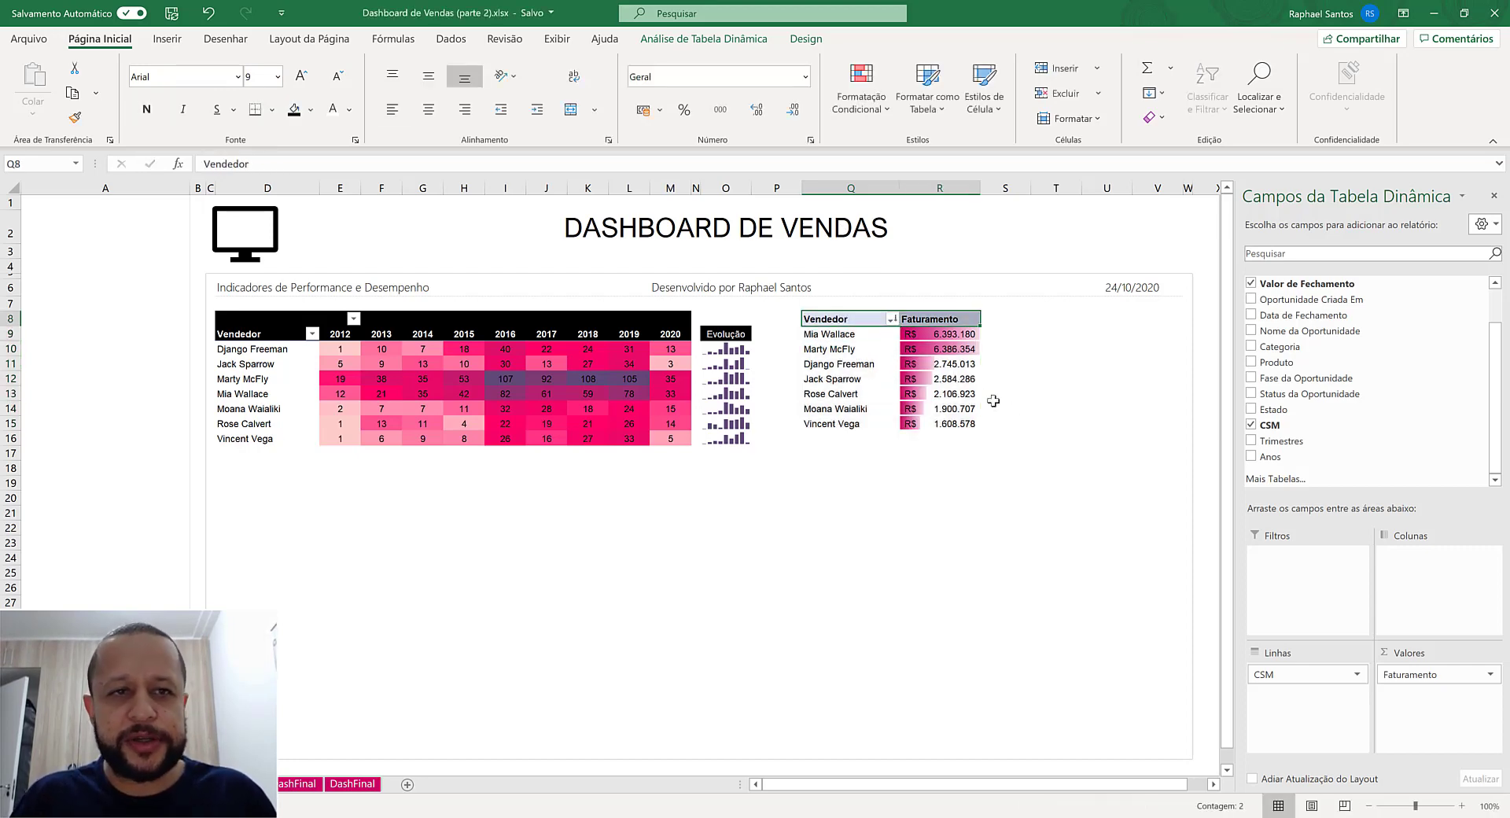
{"action": "left_click", "coordinate": [296, 116]}
{"action": "left_click", "coordinate": [428, 110]}
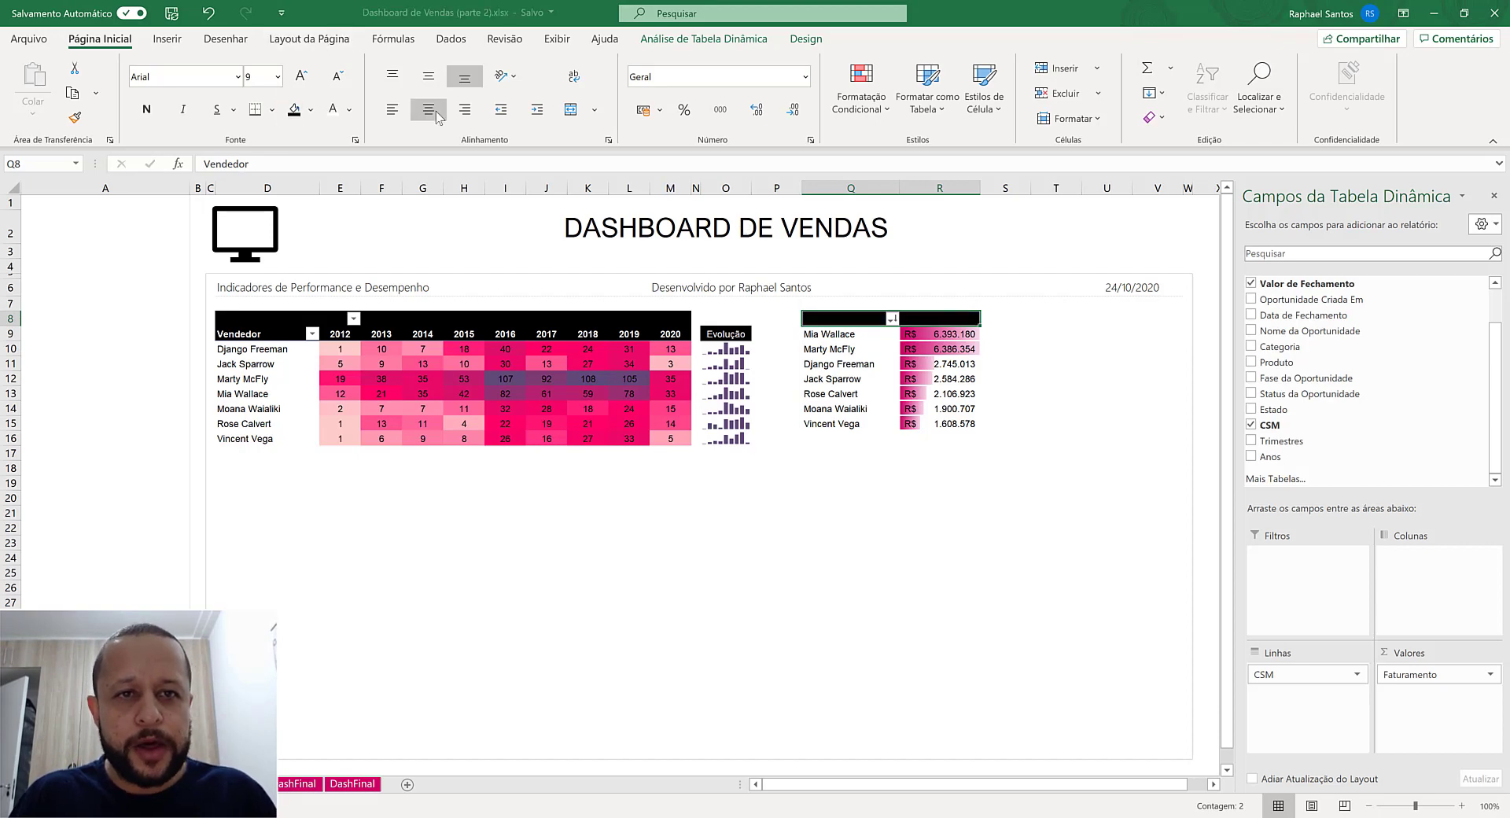
{"action": "left_click", "coordinate": [332, 110]}
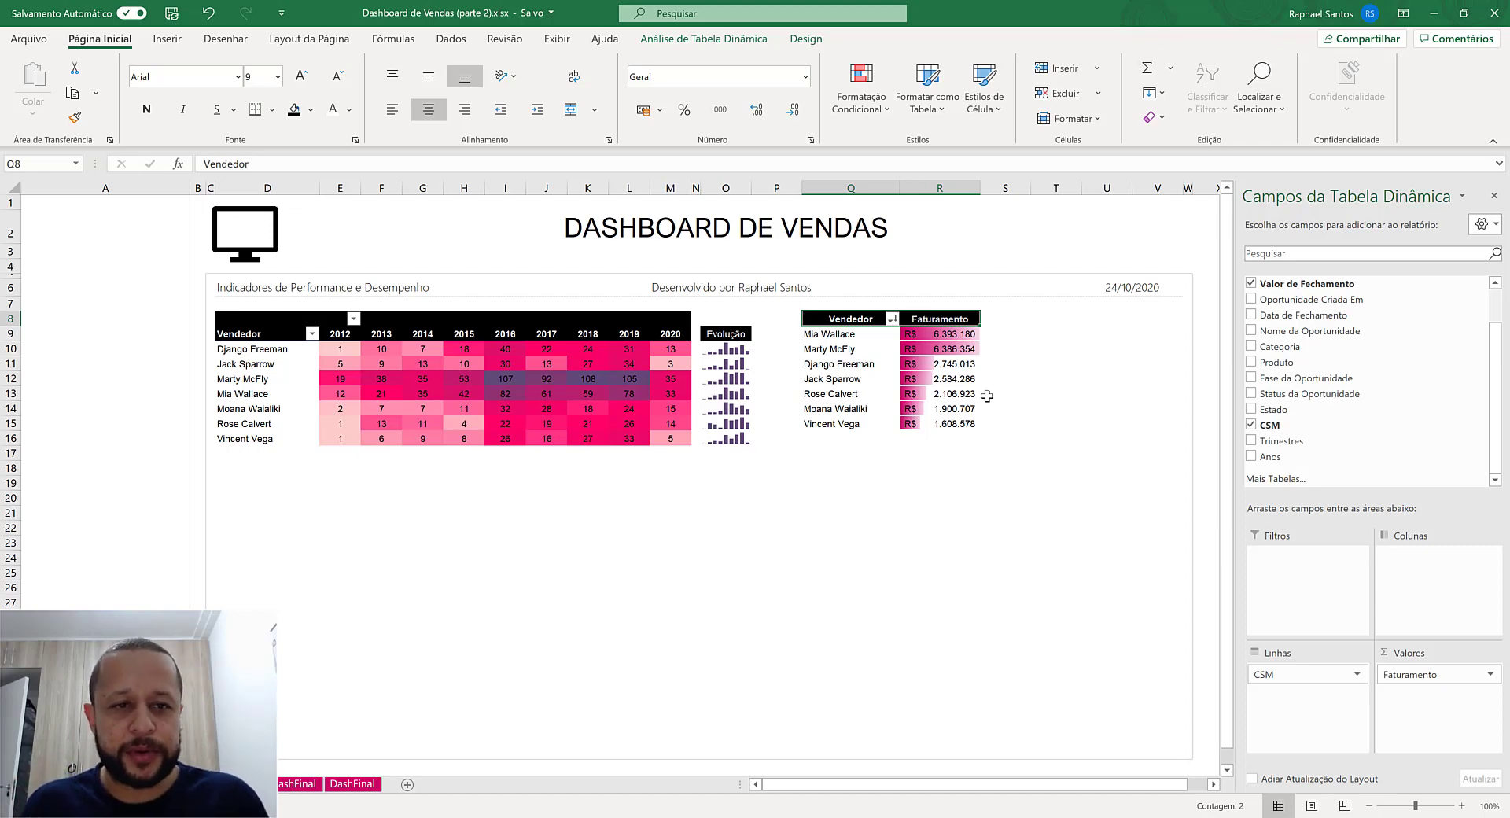
- Move the Faturamento pivot table down one row to start at Q9, and paste a copy of it at T9
{"action": "left_click_drag", "start_coordinate": [853, 318], "coordinate": [961, 444]}
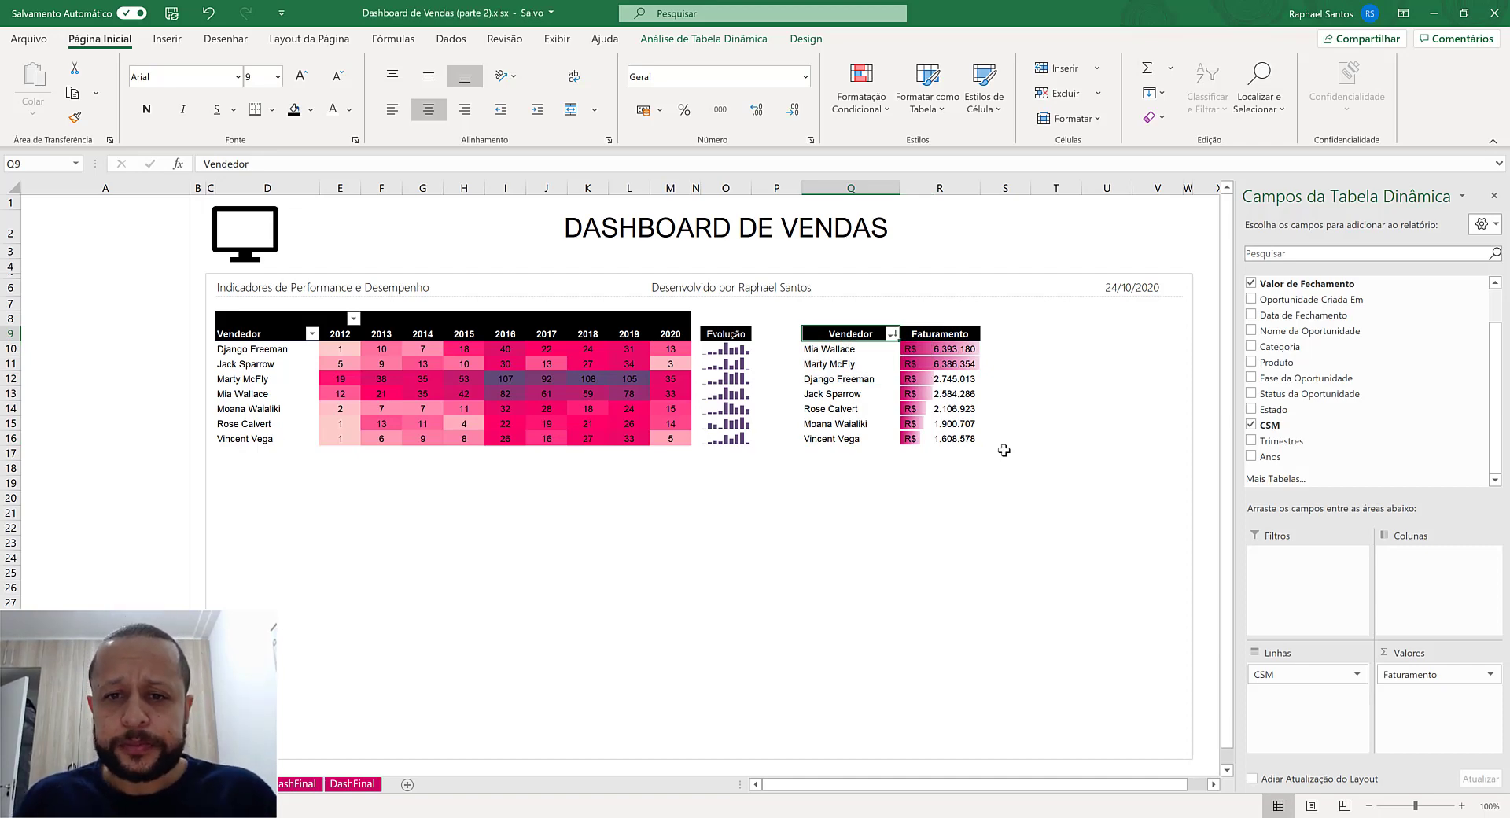
{"action": "key", "text": "shift+Right"}
{"action": "key", "text": "shift+Down"}
{"action": "key", "text": "shift+Down"}
{"action": "key", "text": "shift+Down"}
{"action": "key", "text": "shift+Down"}
{"action": "key", "text": "shift+Down"}
{"action": "key", "text": "shift+Down"}
{"action": "key", "text": "shift+Down"}
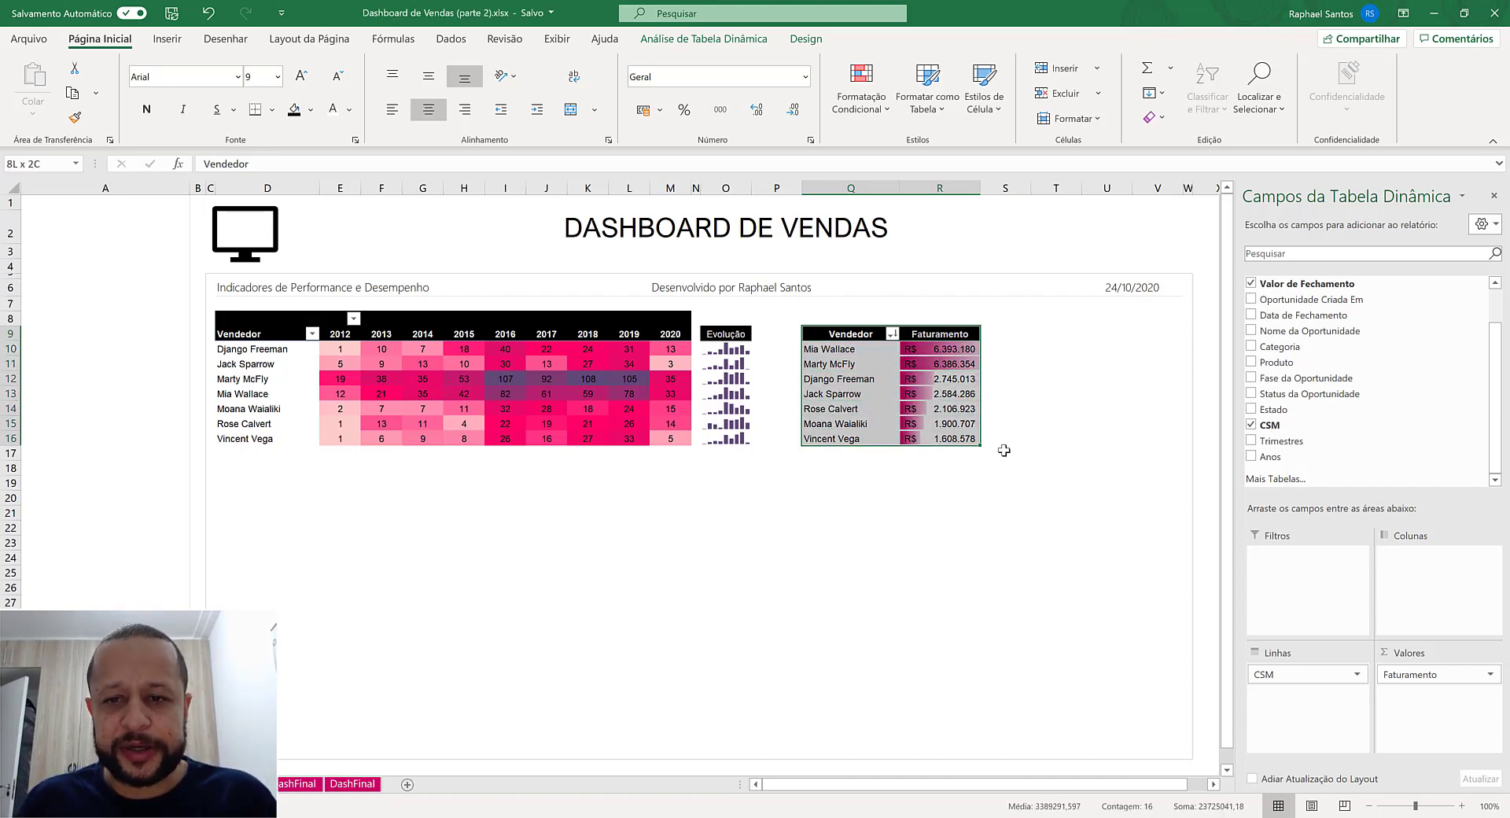
{"action": "key", "text": "ctrl+c"}
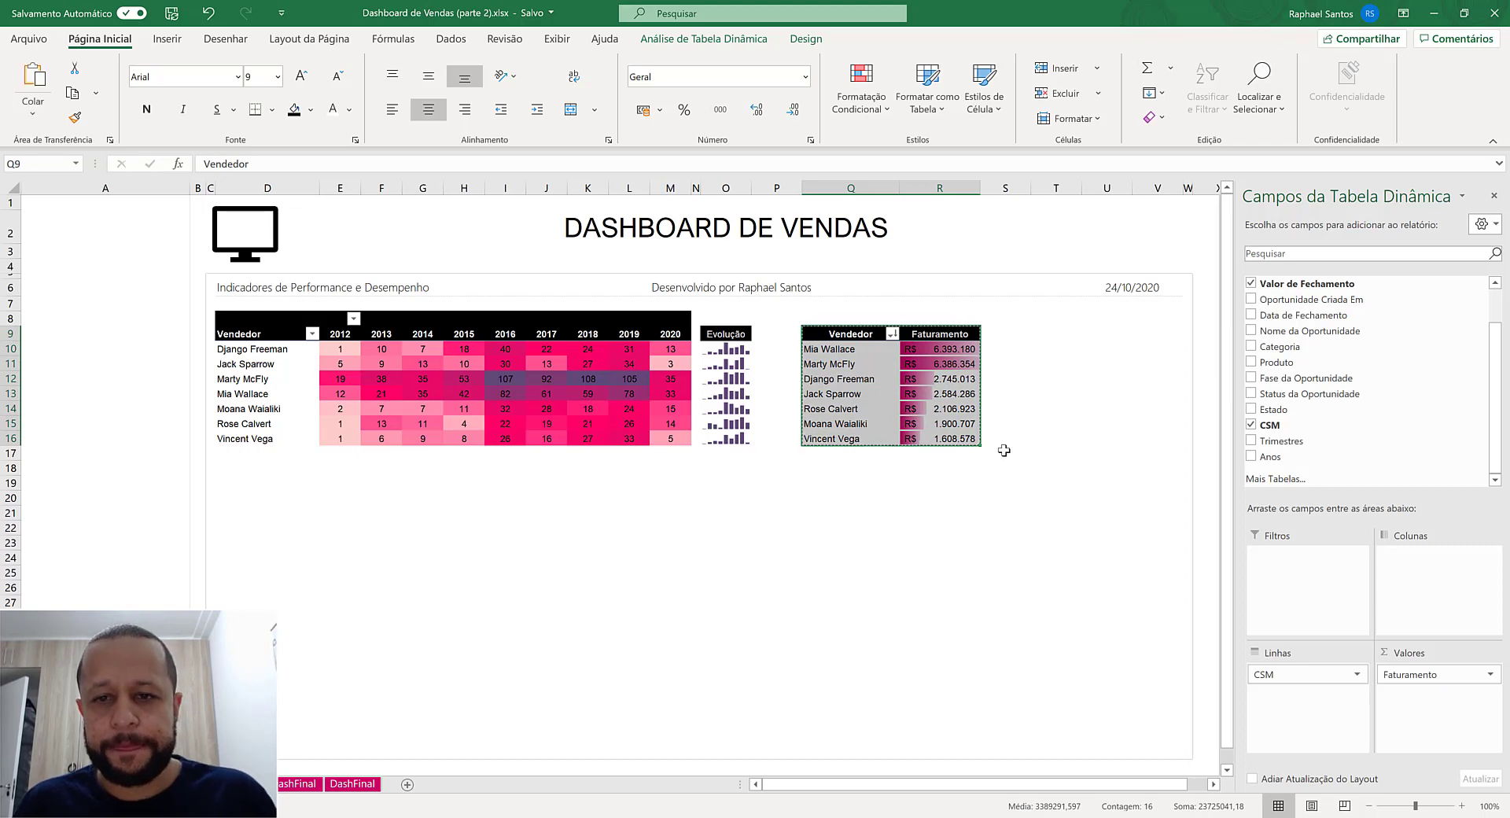
{"action": "left_click", "coordinate": [1039, 327]}
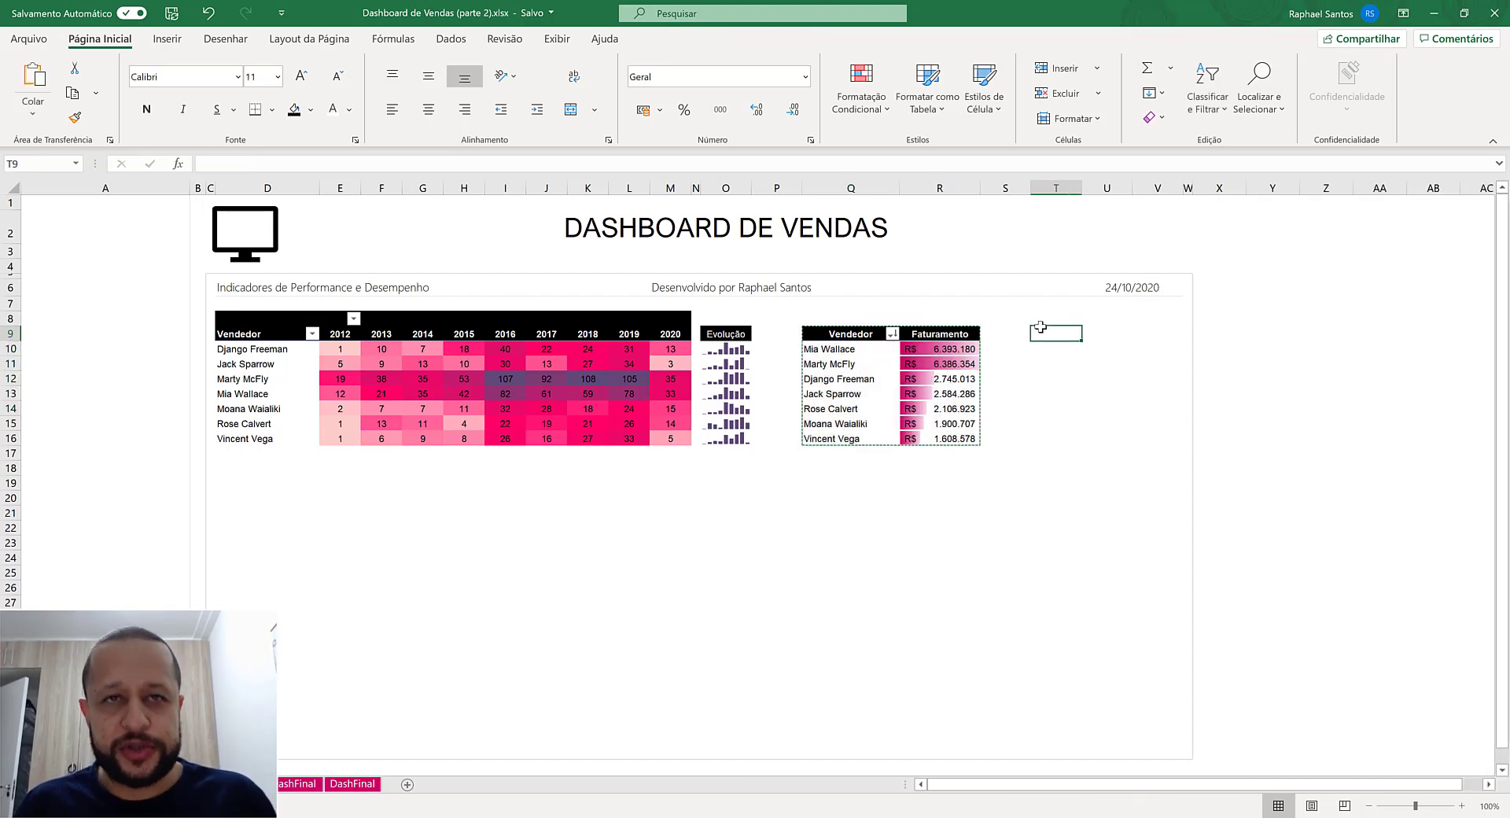
{"action": "key", "text": "ctrl+v"}
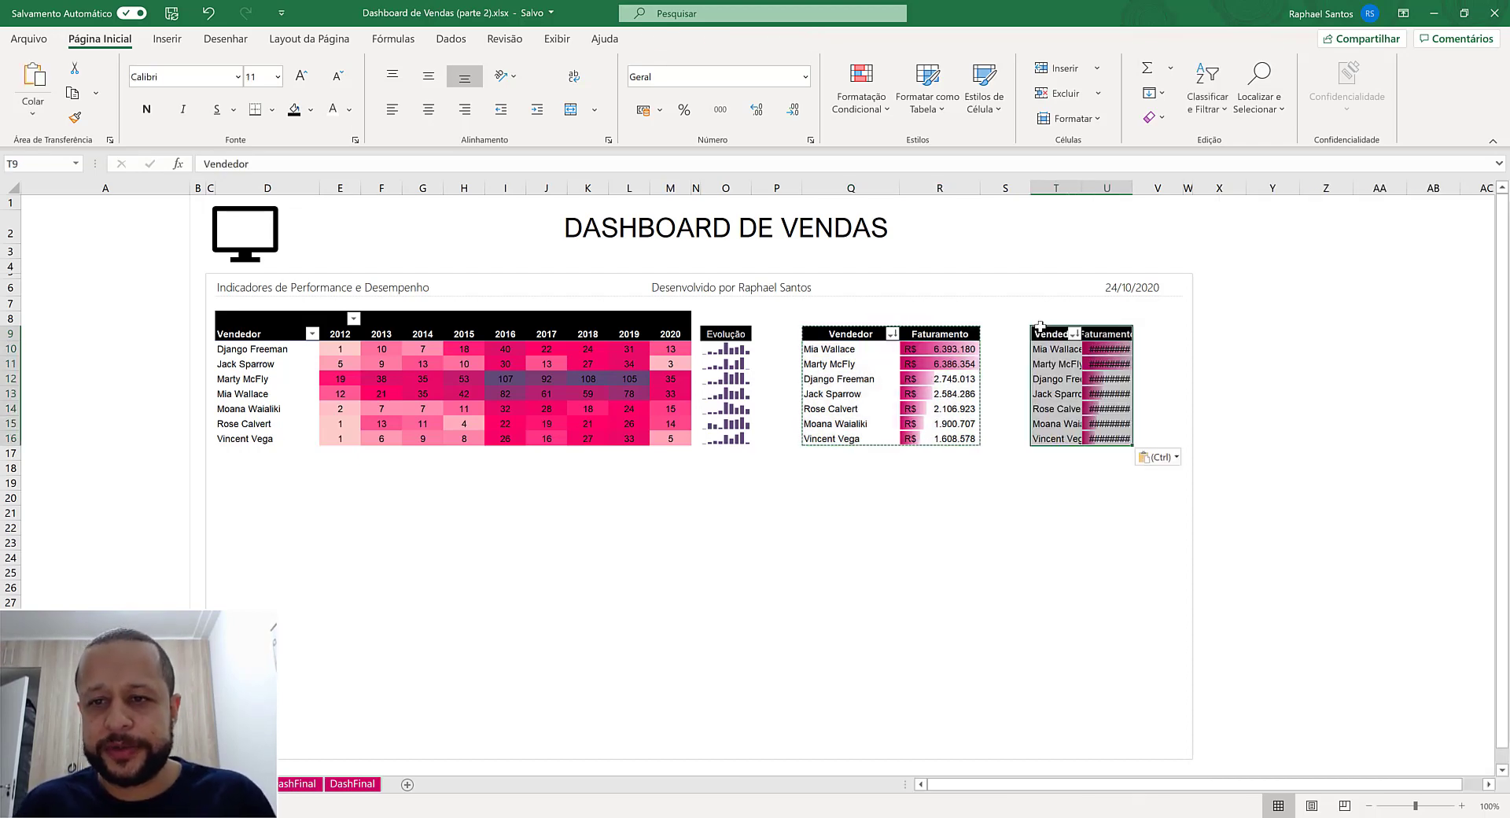
- Autofit columns T and U to the copied pivot table's contents
{"action": "double_click", "coordinate": [1082, 189]}
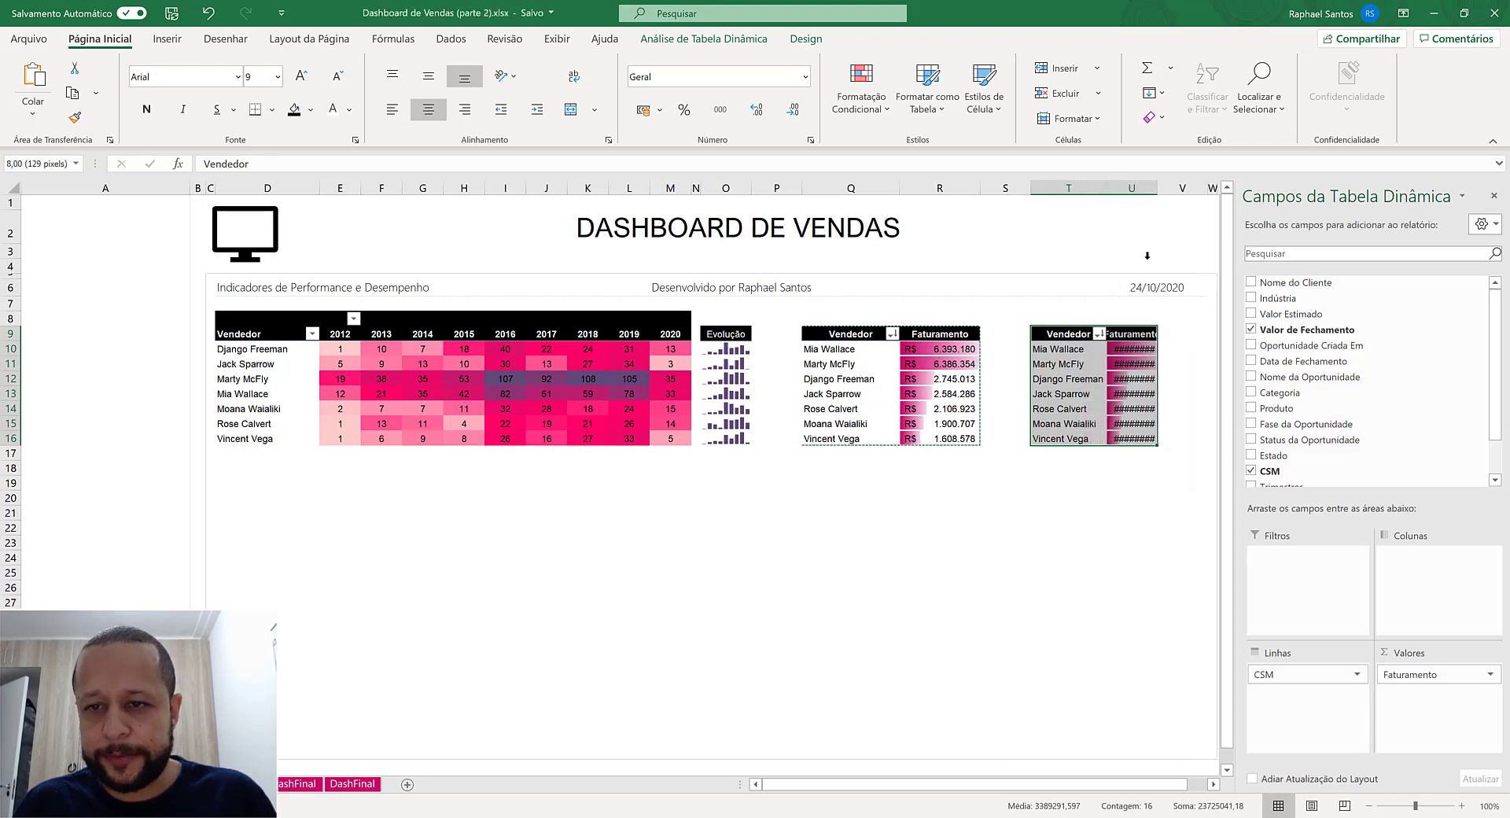
{"action": "double_click", "coordinate": [1150, 191]}
{"action": "left_click", "coordinate": [1213, 784]}
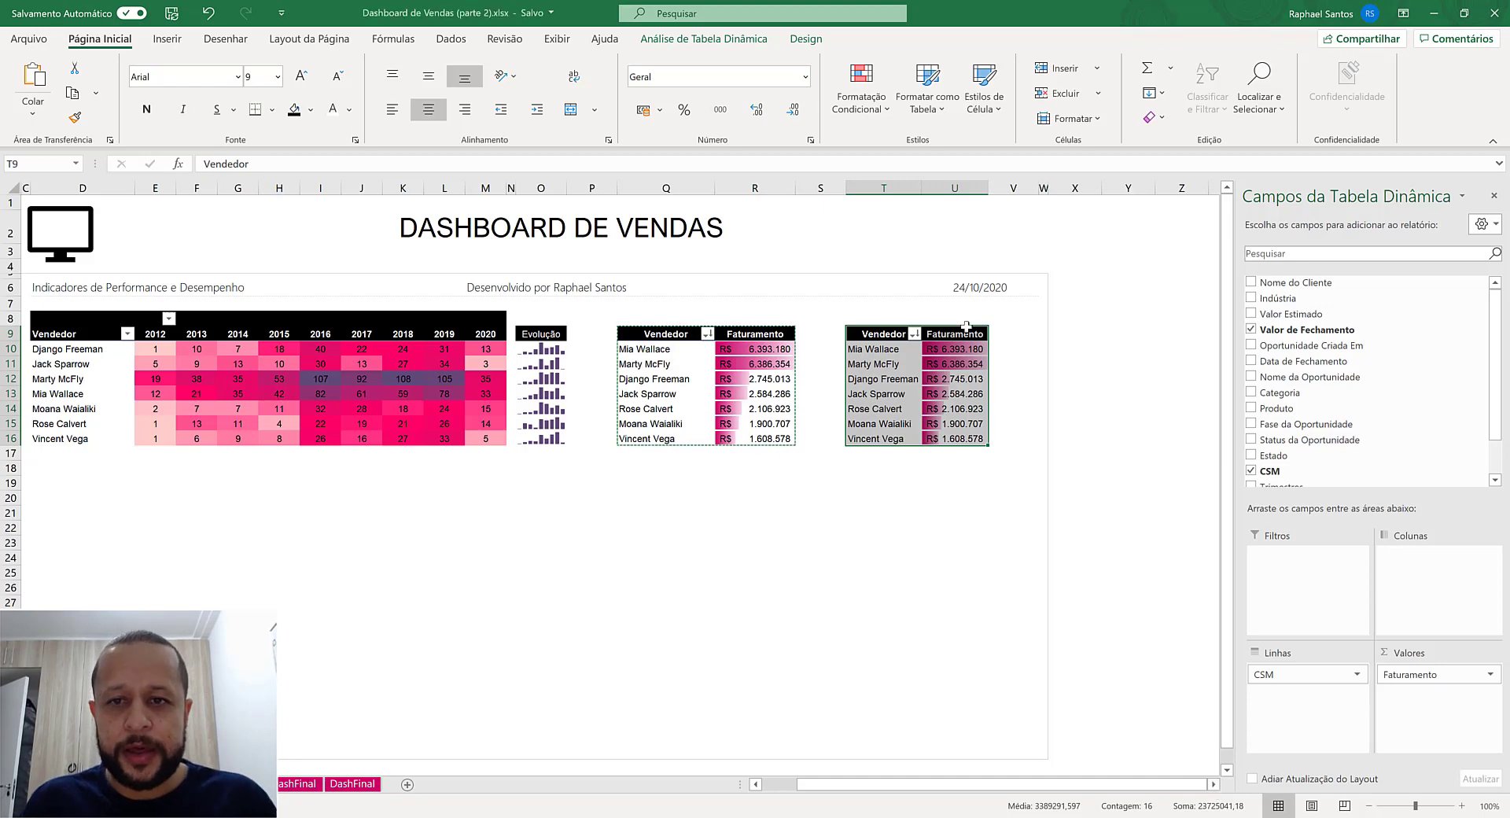
- Clear the conditional formatting rules from the copied pivot table at T9
{"action": "left_click", "coordinate": [961, 348]}
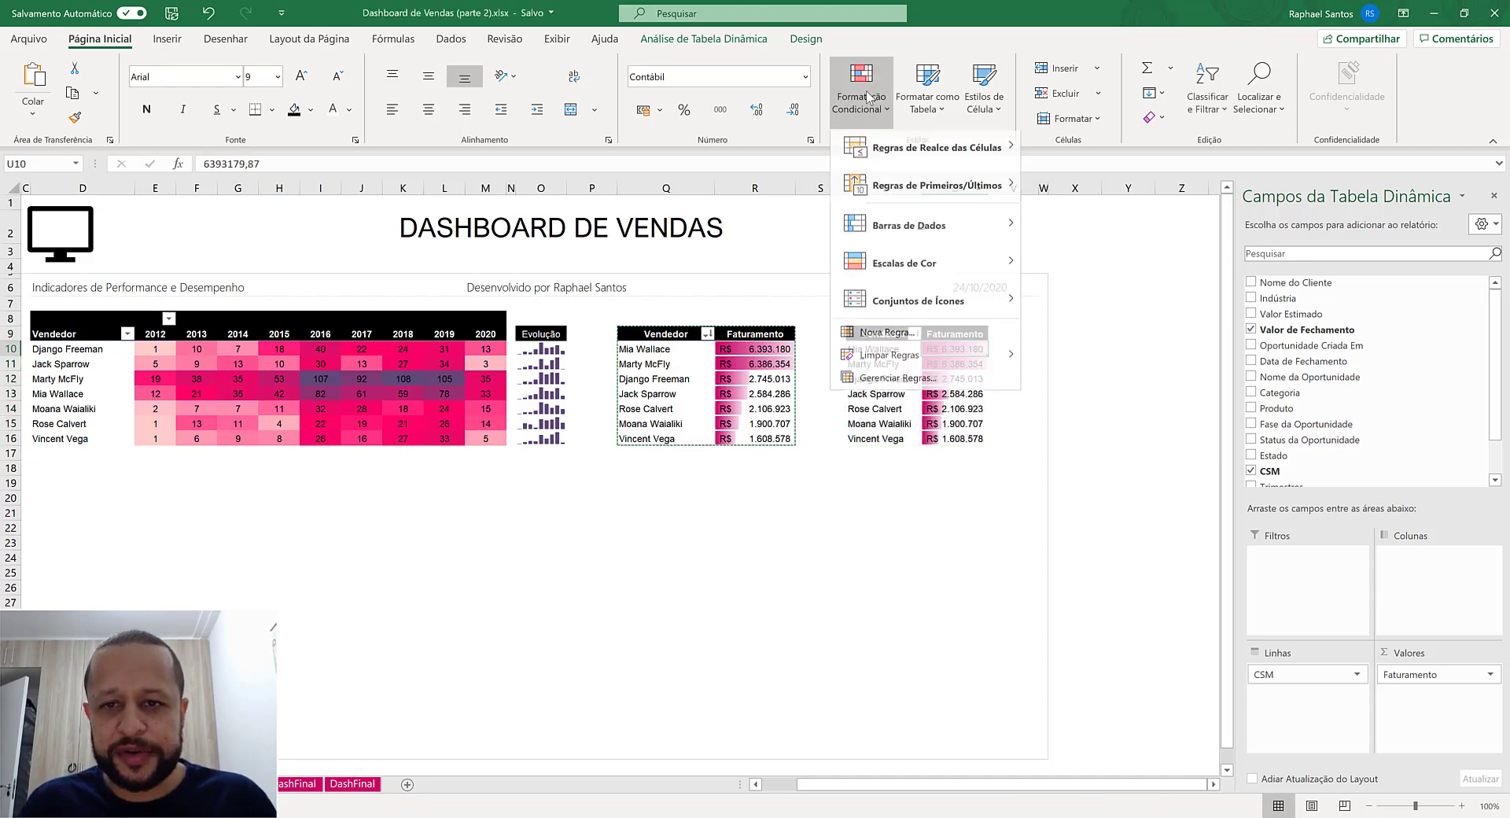
{"action": "left_click", "coordinate": [870, 94]}
{"action": "mouse_move", "coordinate": [897, 362]}
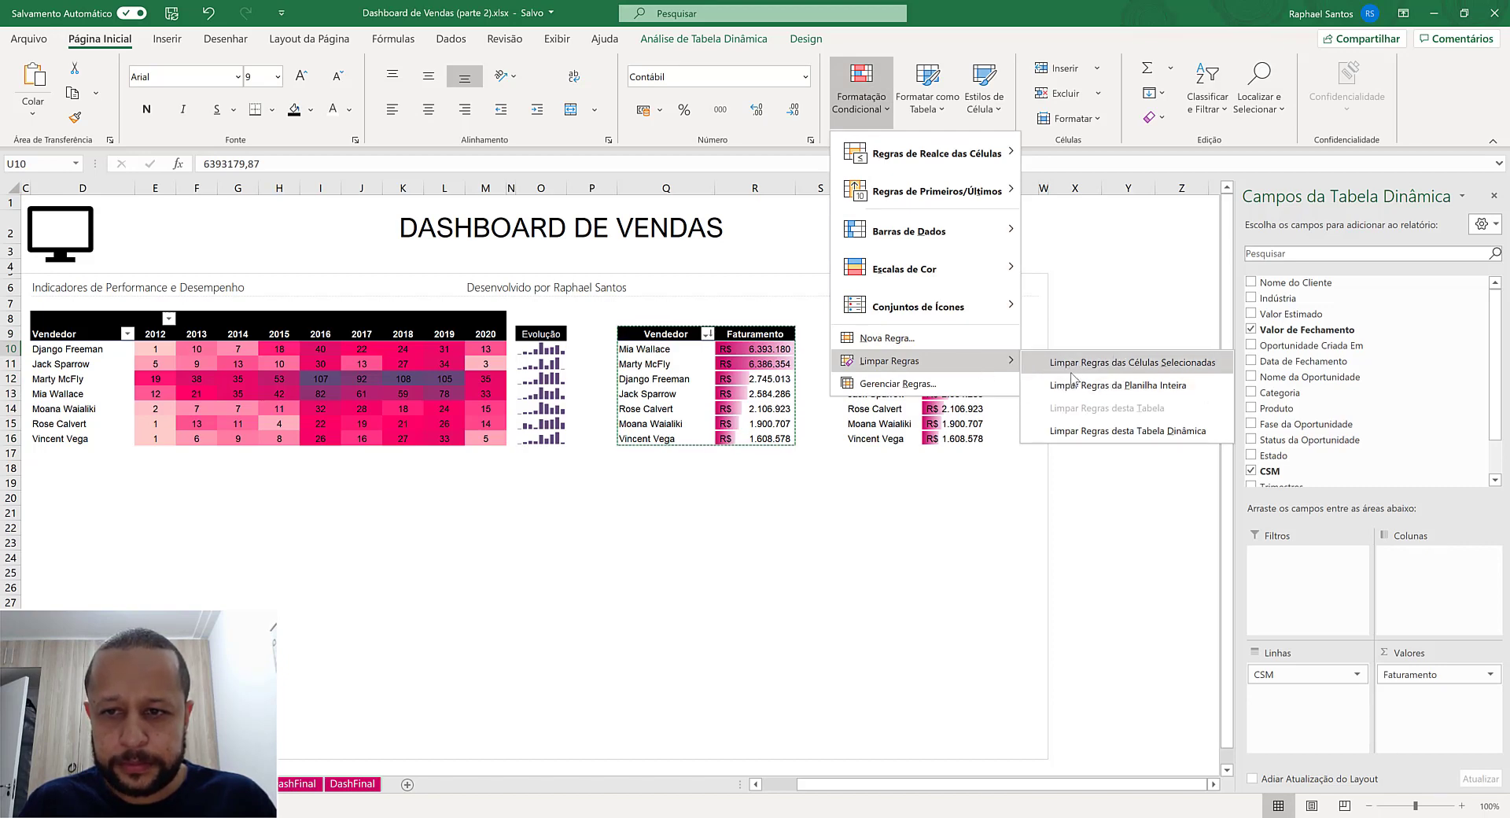
{"action": "left_click", "coordinate": [1071, 433]}
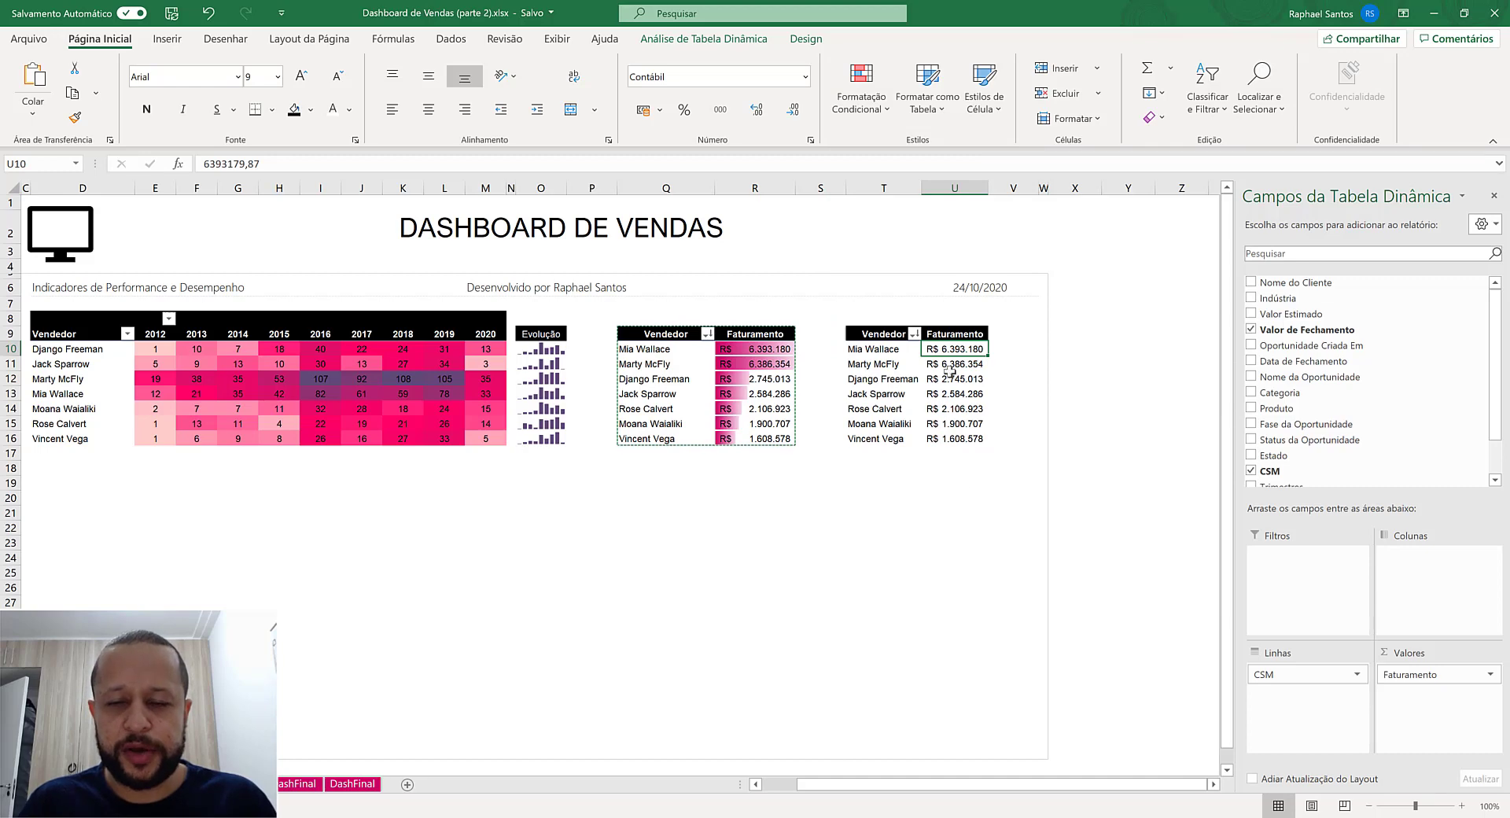
- Summarize the copied pivot table's value field by Contagem, with the Número format, 0 decimals and thousands separator
{"action": "mouse_move", "coordinate": [948, 376]}
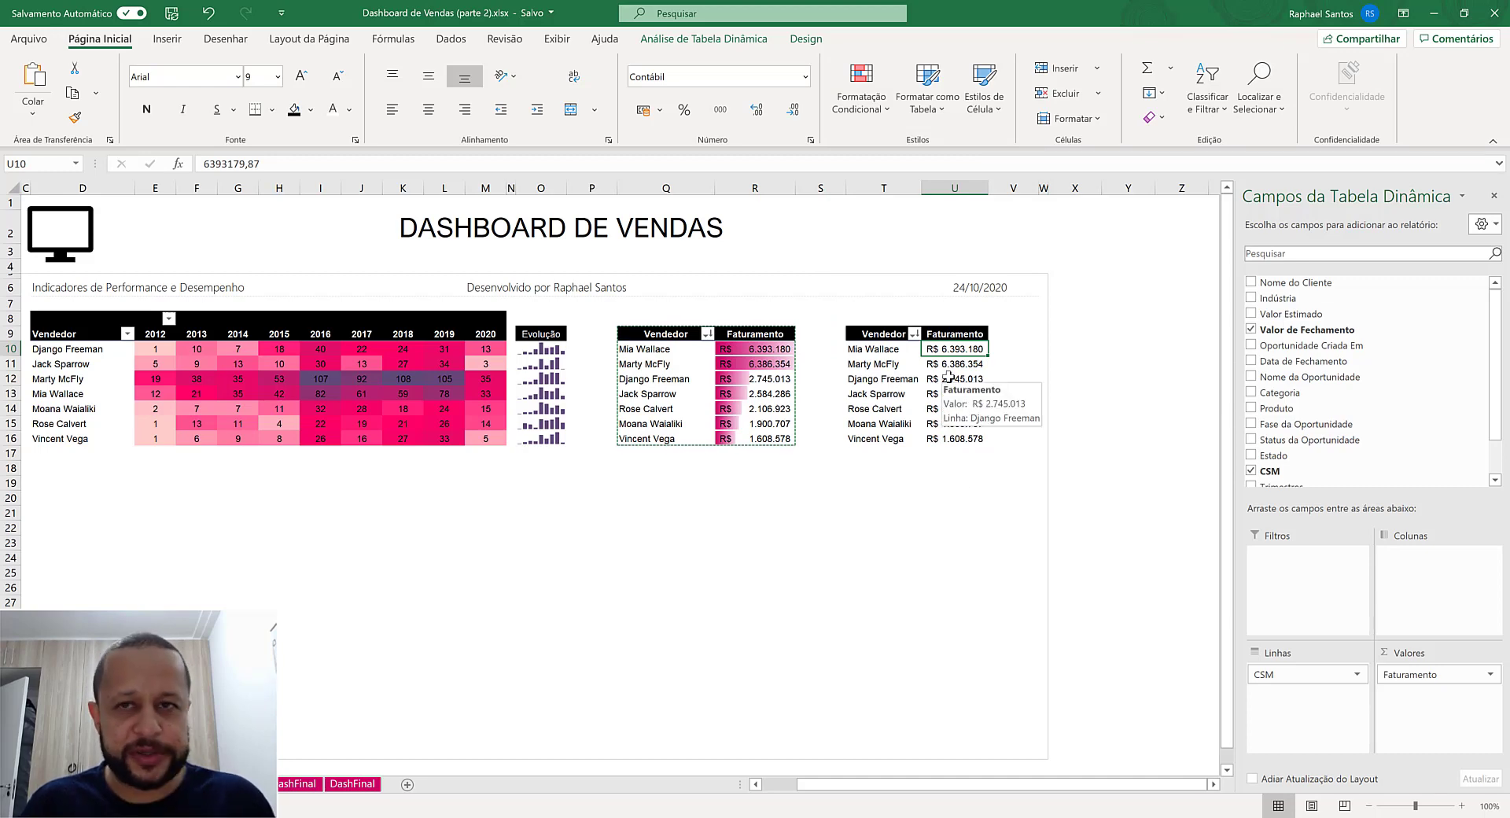
{"action": "left_click", "coordinate": [1424, 674]}
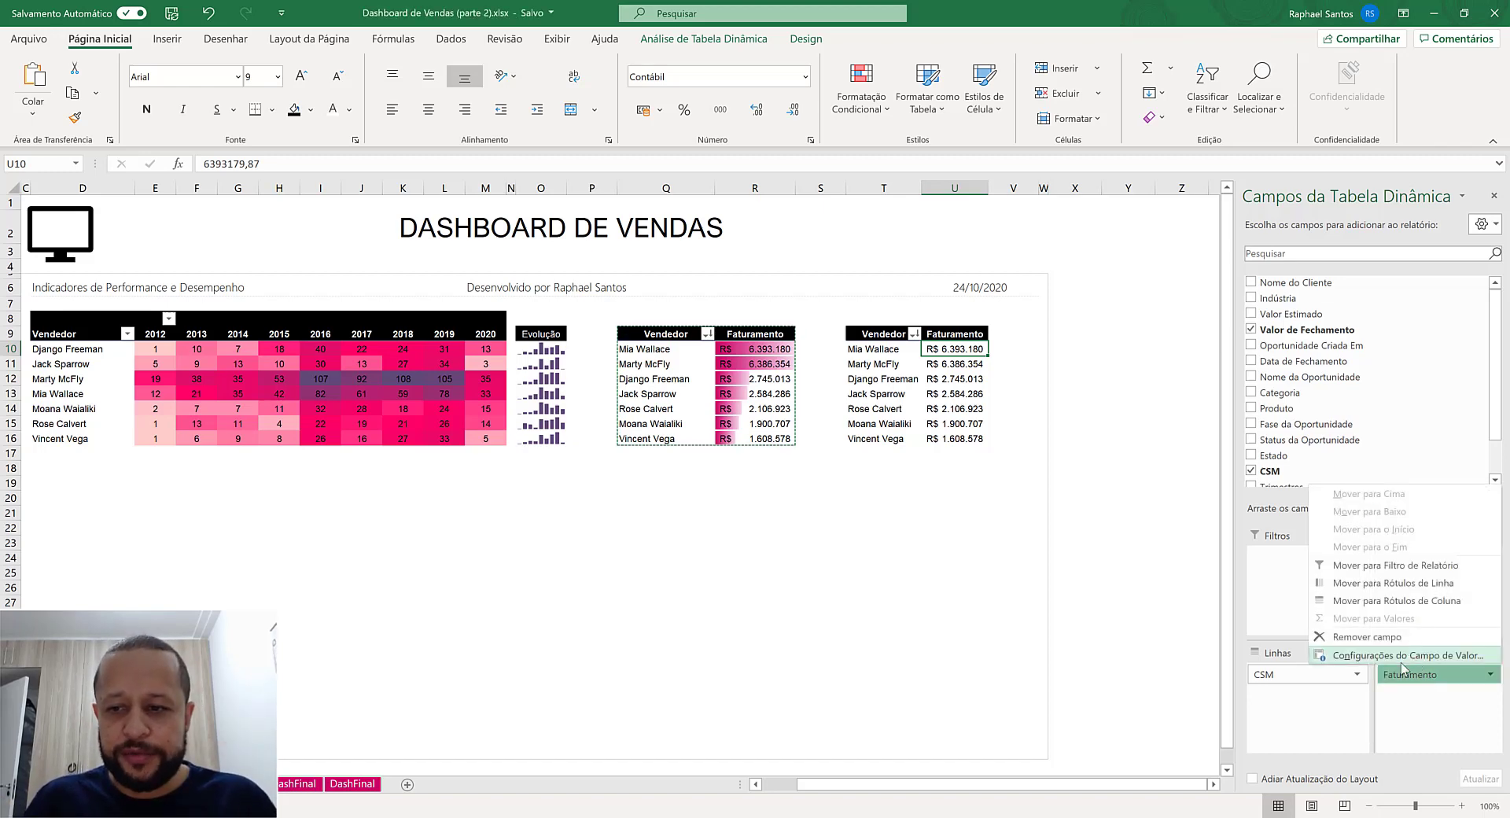
{"action": "left_click", "coordinate": [1372, 657]}
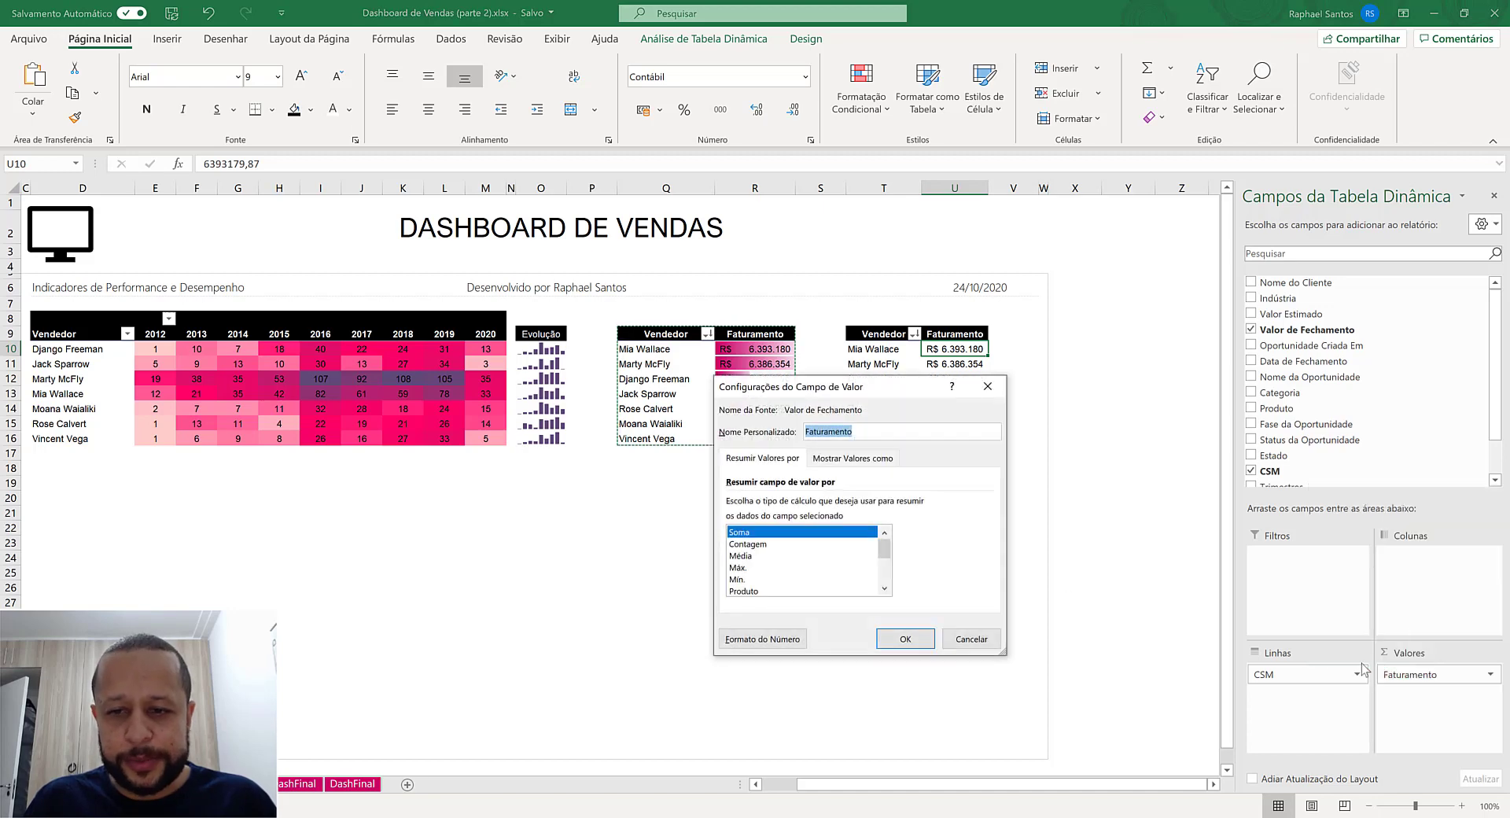
{"action": "left_click", "coordinate": [756, 544]}
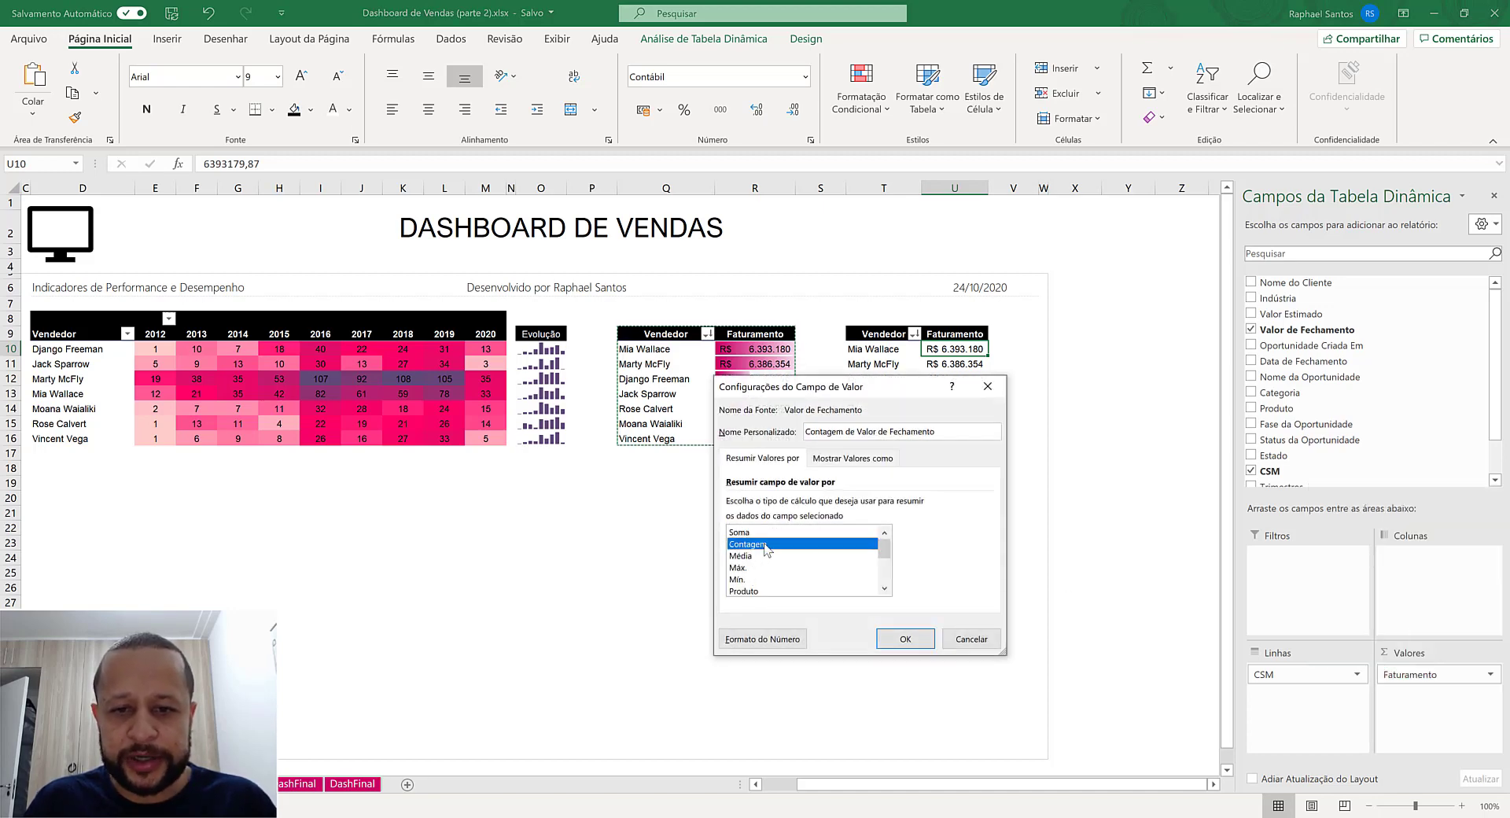
{"action": "left_click", "coordinate": [762, 638]}
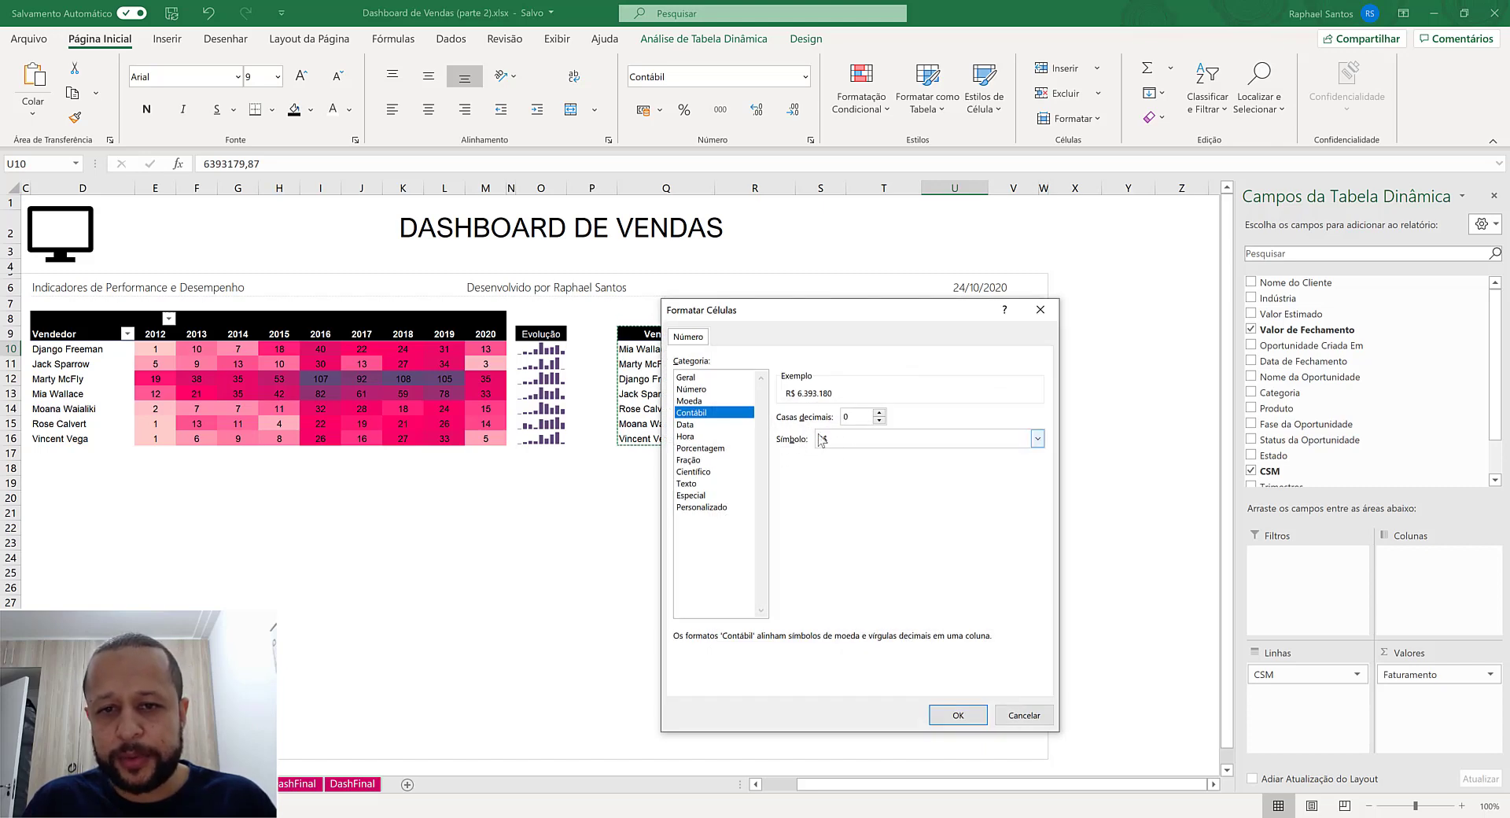
{"action": "left_click", "coordinate": [717, 388]}
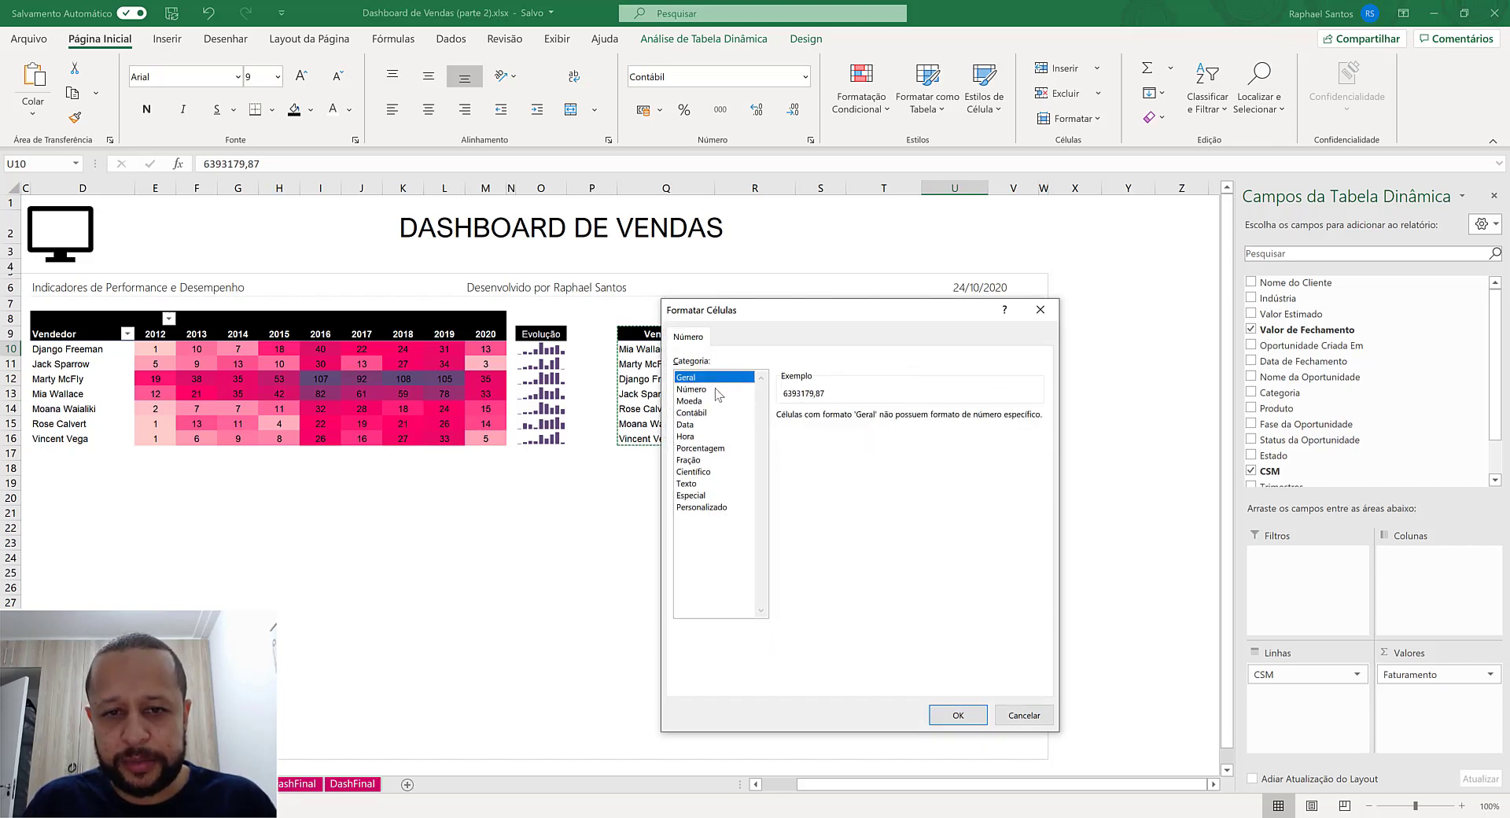
{"action": "left_click", "coordinate": [956, 716]}
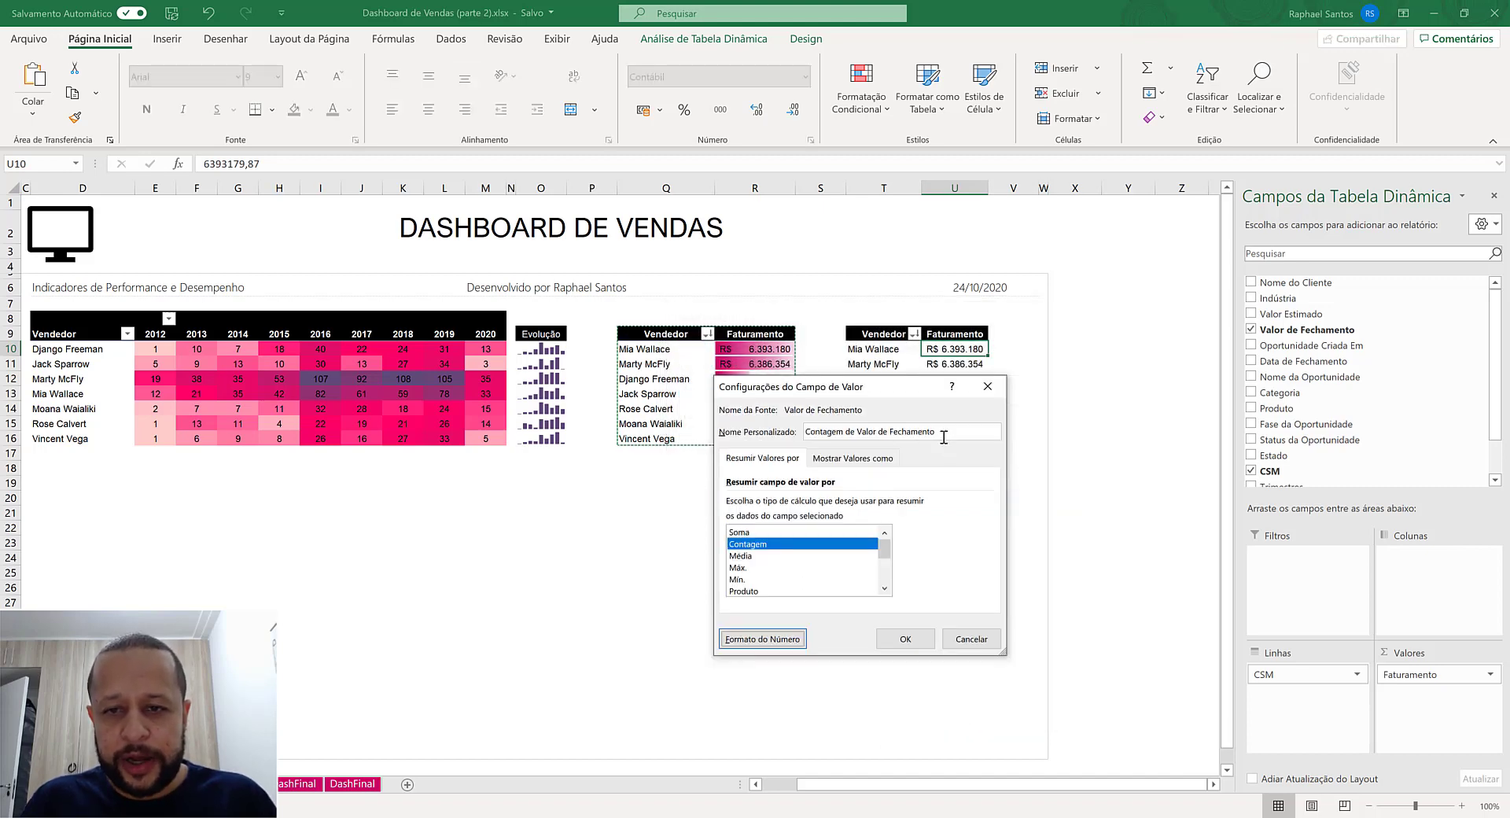
- Name the copied pivot table's value field Qtde Oportunidades and apply the field settings
{"action": "left_click_drag", "start_coordinate": [943, 436], "coordinate": [757, 423]}
{"action": "type", "text": "tde Oportunidades"}
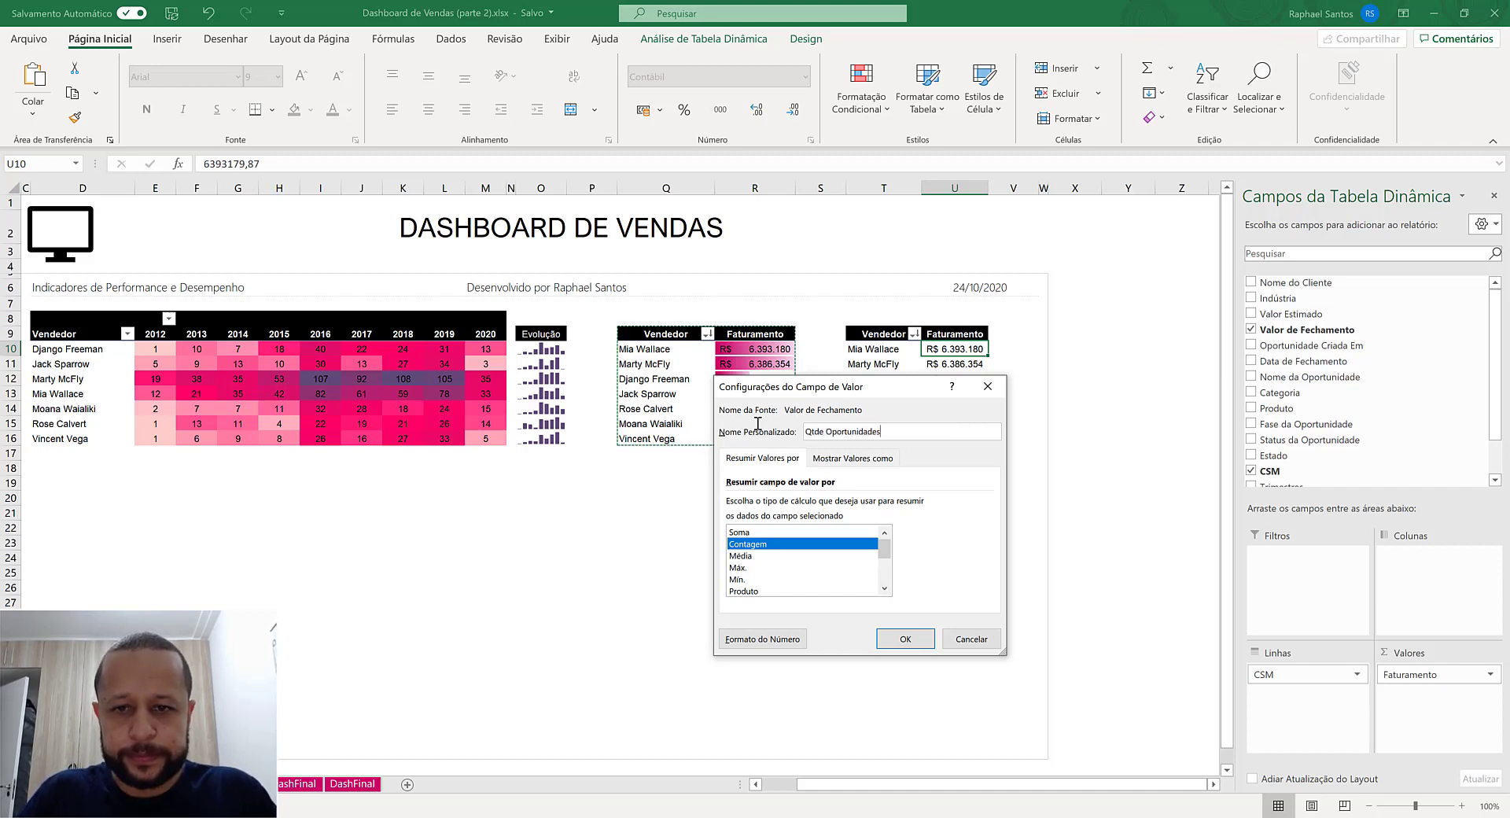
{"action": "type", "text": "tde Oportunidades"}
{"action": "key", "text": "Return"}
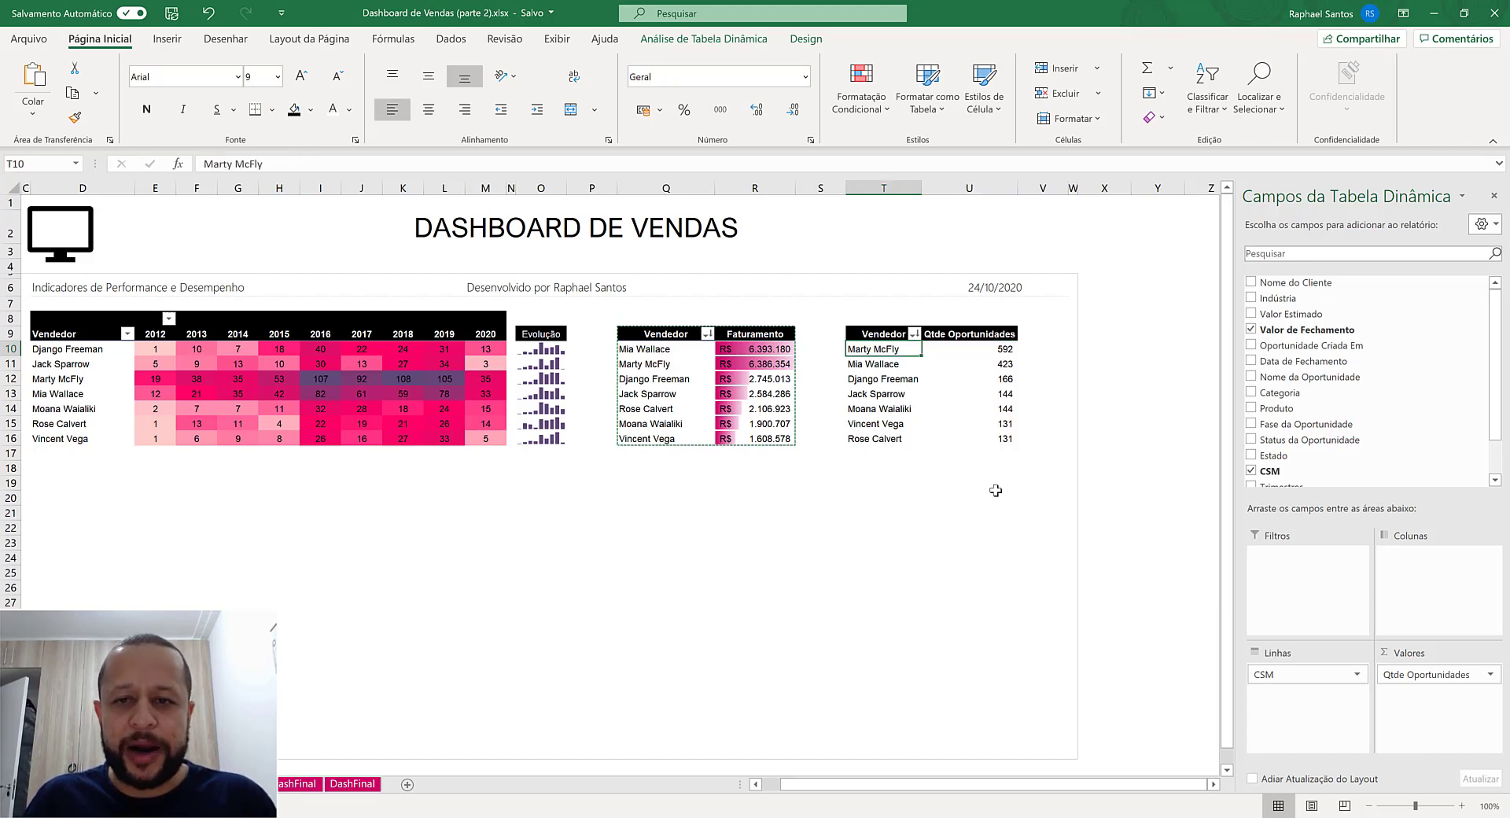
- Examine the order of the Vendedor labels and their Qtde Oportunidades values in the copied pivot table
{"action": "key", "text": "Down"}
{"action": "key", "text": "Left"}
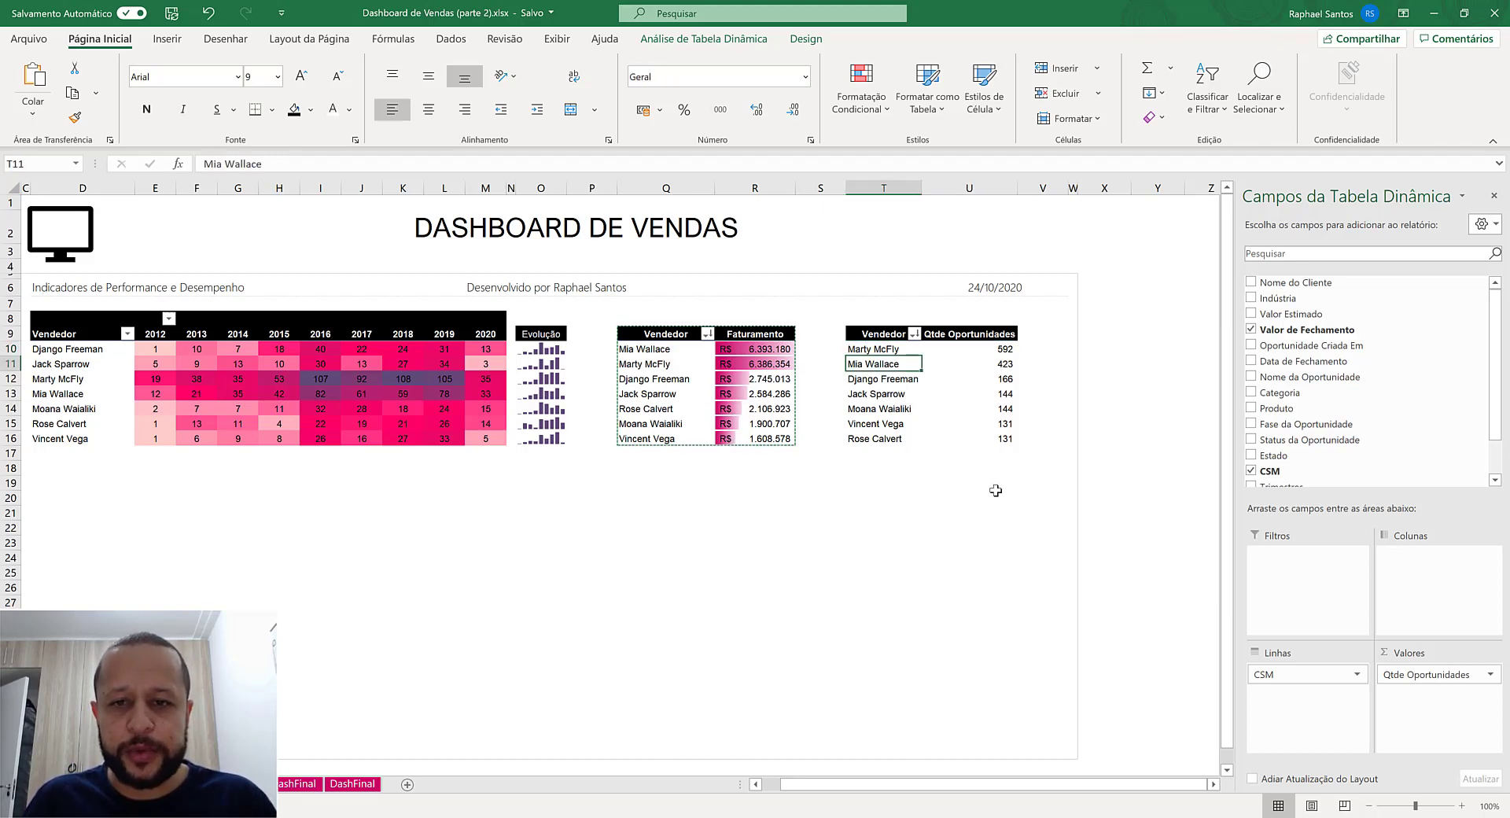
{"action": "key", "text": "Right"}
{"action": "key", "text": "Left"}
{"action": "key", "text": "Down"}
{"action": "key", "text": "Right"}
{"action": "key", "text": "Down"}
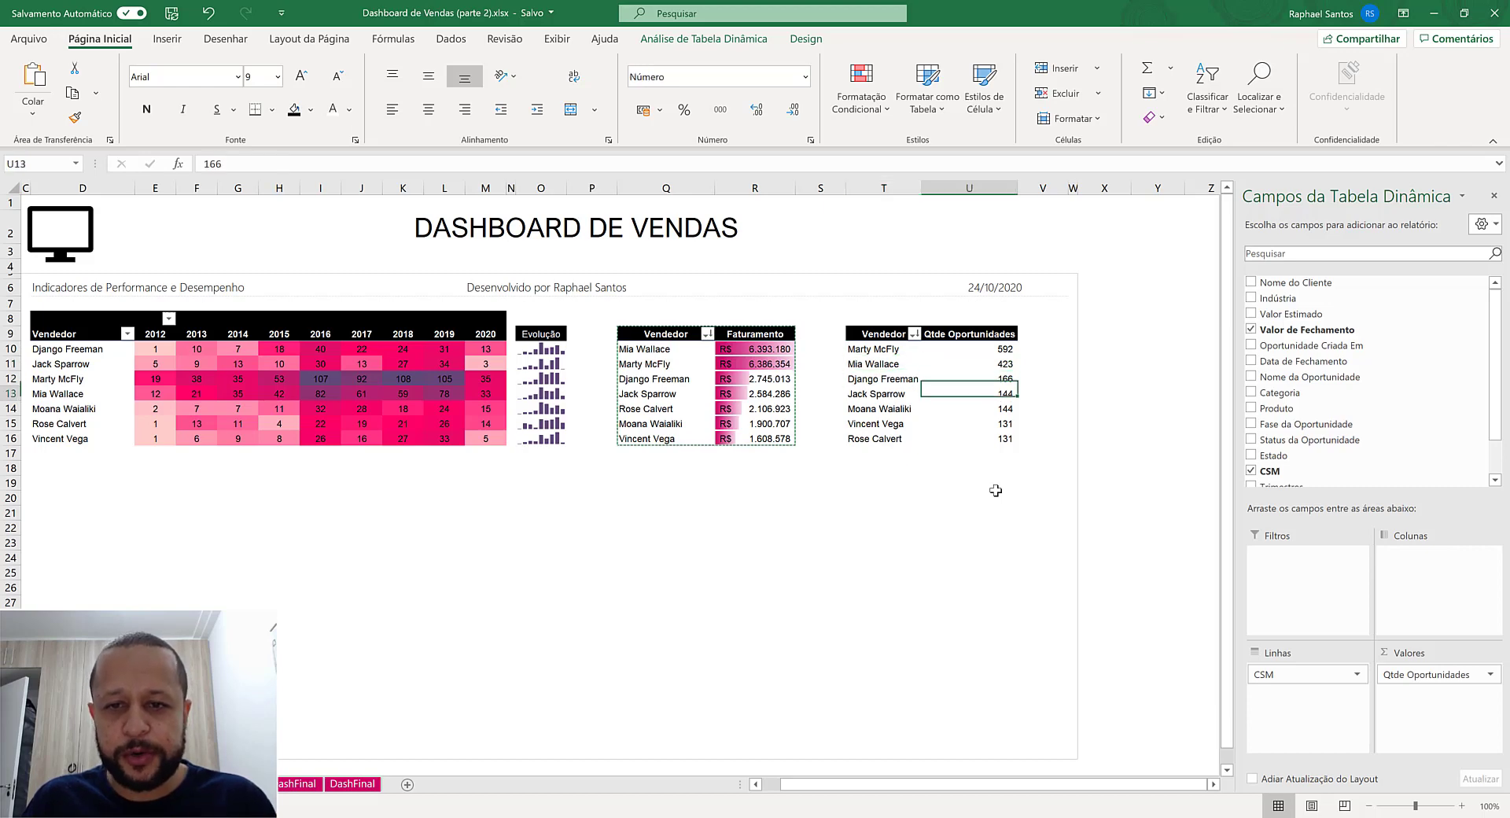
{"action": "key", "text": "Left"}
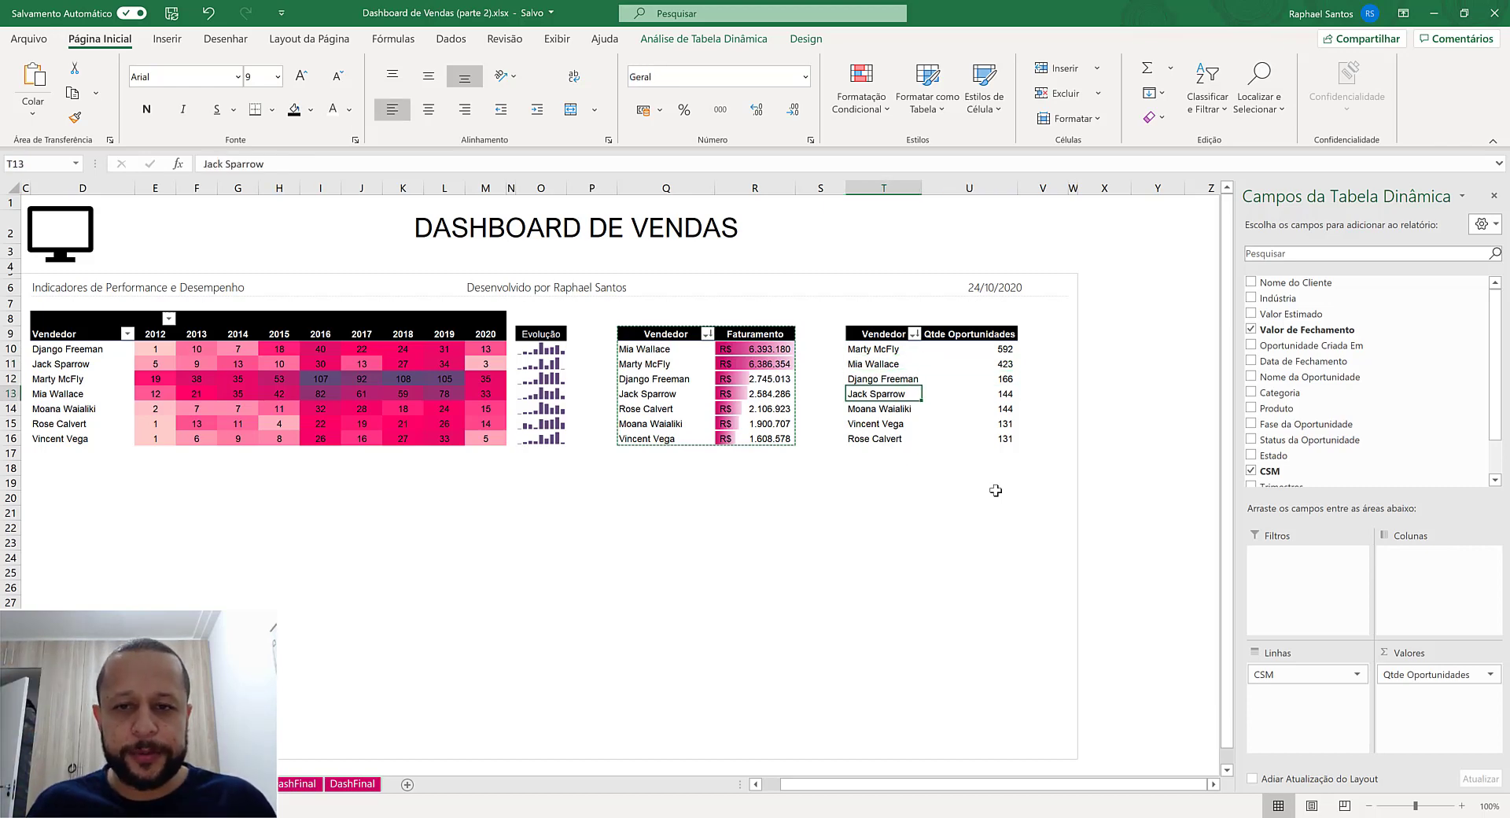
- Set the sorting of the CSM row labels in the Qtde Oportunidades pivot table to Manual
{"action": "left_click", "coordinate": [914, 334]}
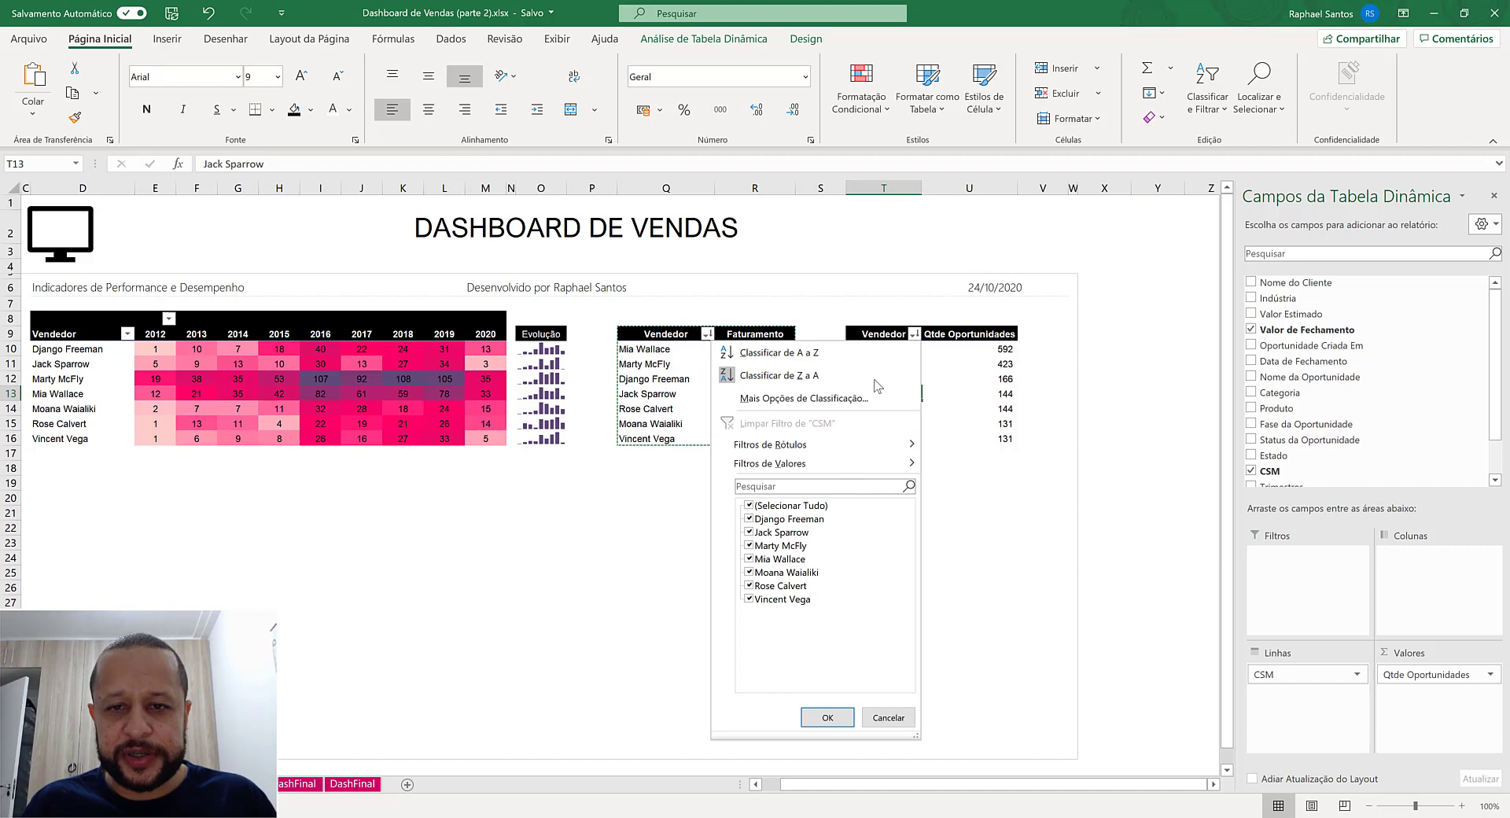
{"action": "left_click", "coordinate": [806, 399]}
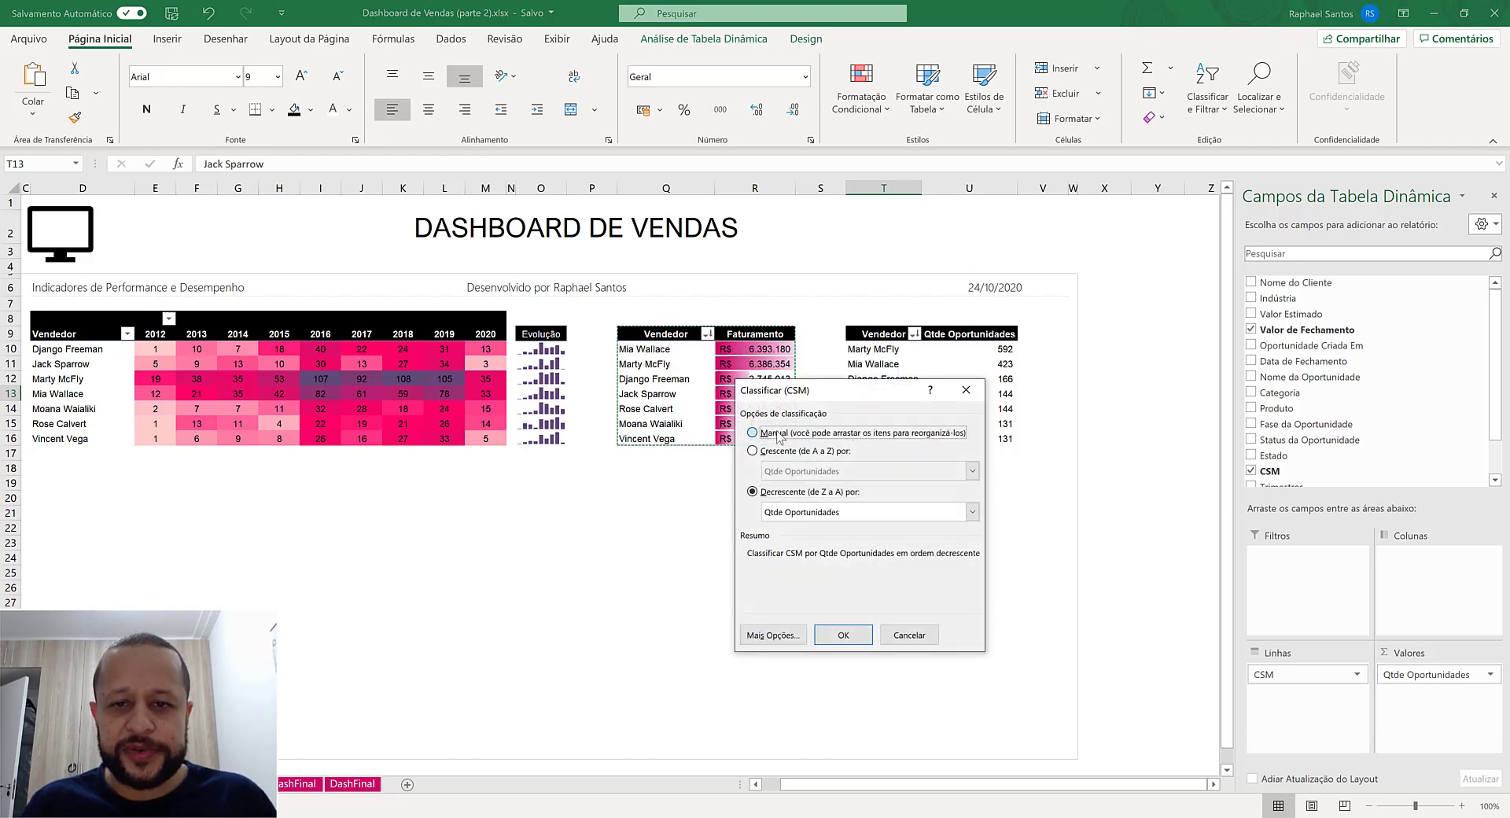
{"action": "left_click", "coordinate": [776, 433]}
{"action": "left_click", "coordinate": [843, 634]}
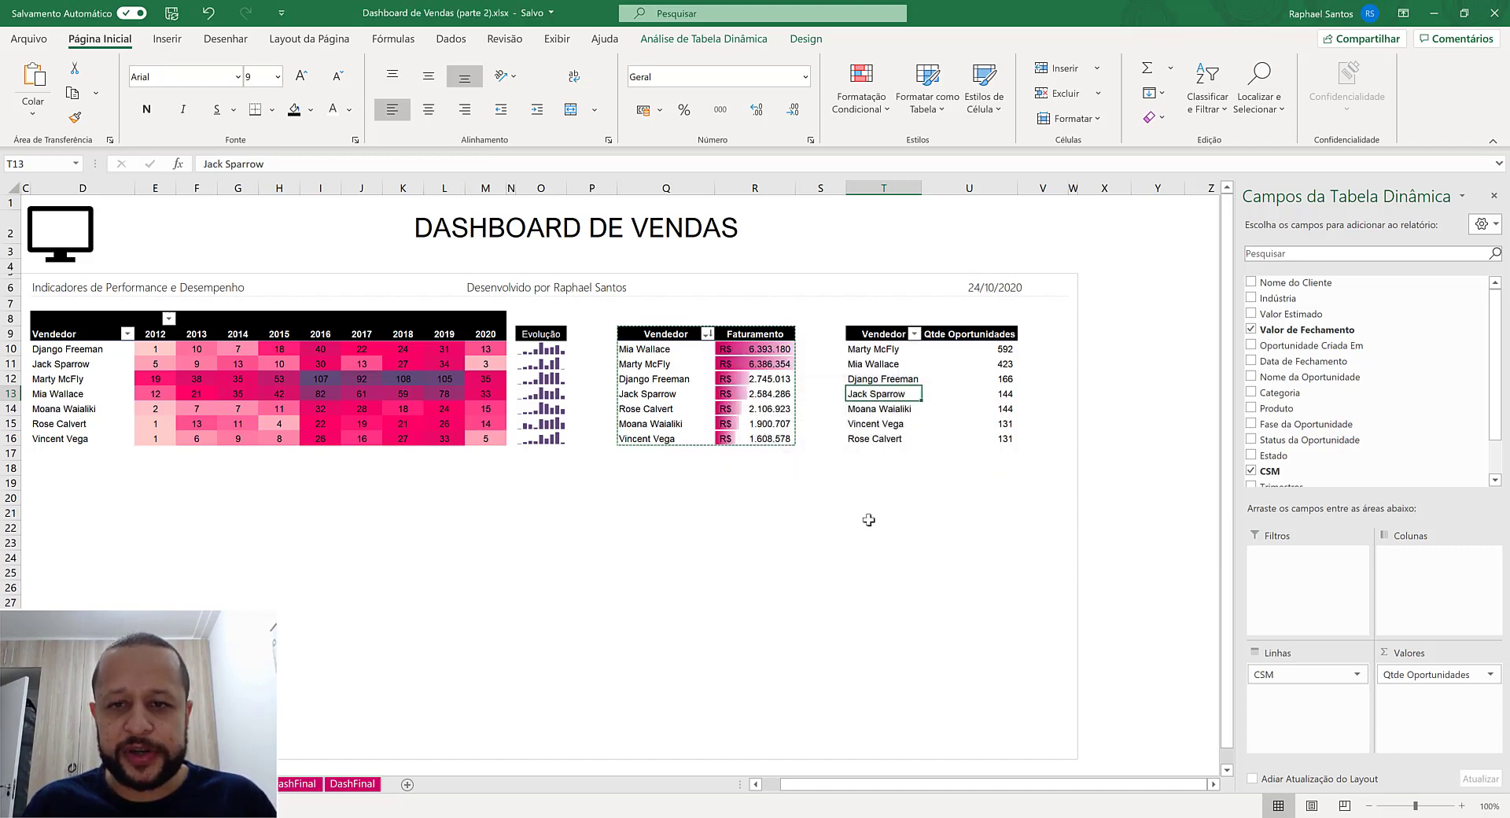
- Sort the Vendedor row labels of the Qtde Oportunidades pivot table in ascending order (A to Z) by CSM
{"action": "left_click", "coordinate": [904, 349]}
{"action": "left_click", "coordinate": [914, 333]}
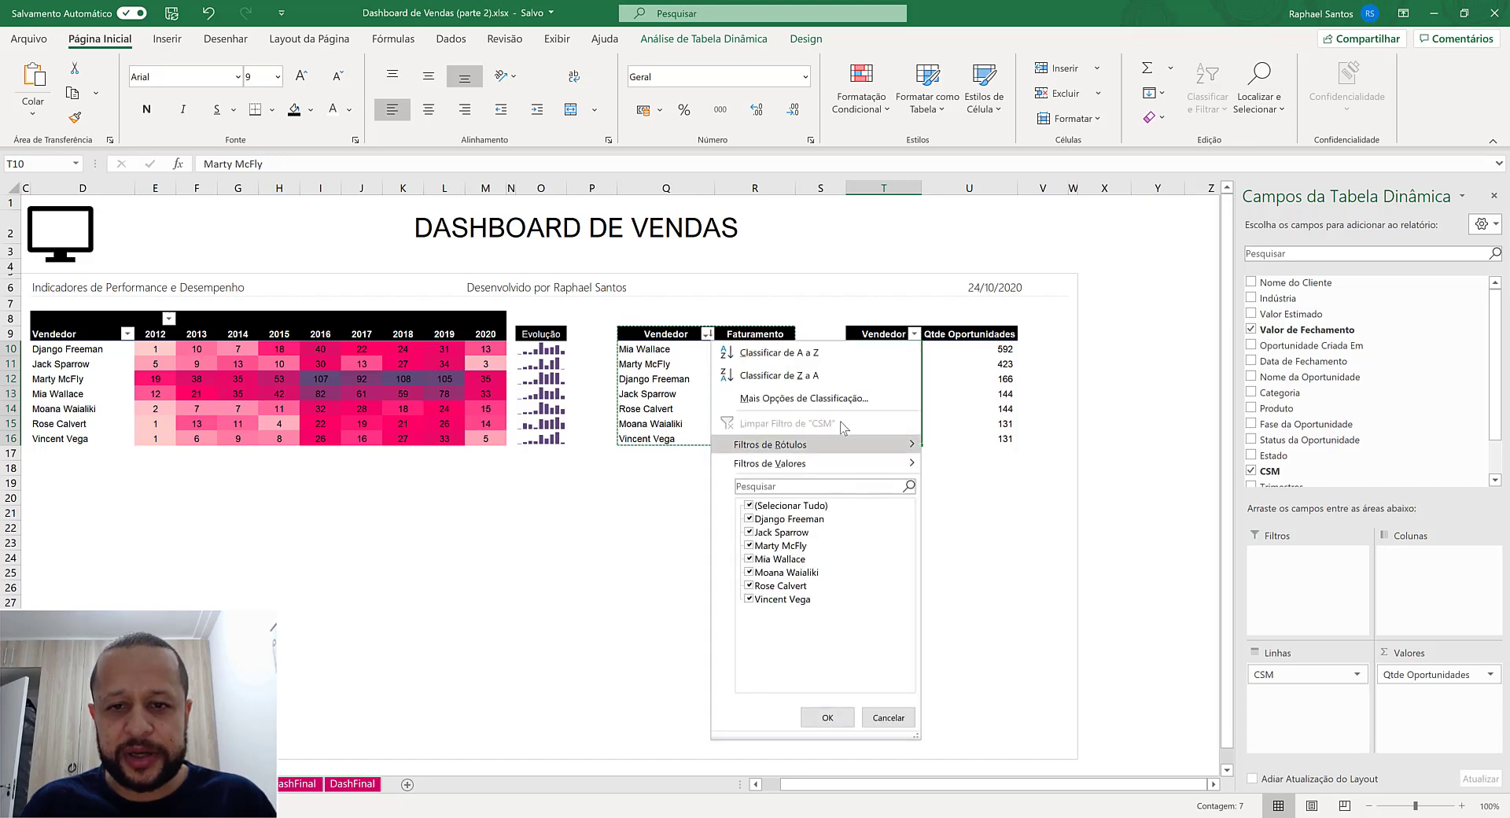
{"action": "left_click", "coordinate": [803, 397]}
{"action": "left_click", "coordinate": [786, 453]}
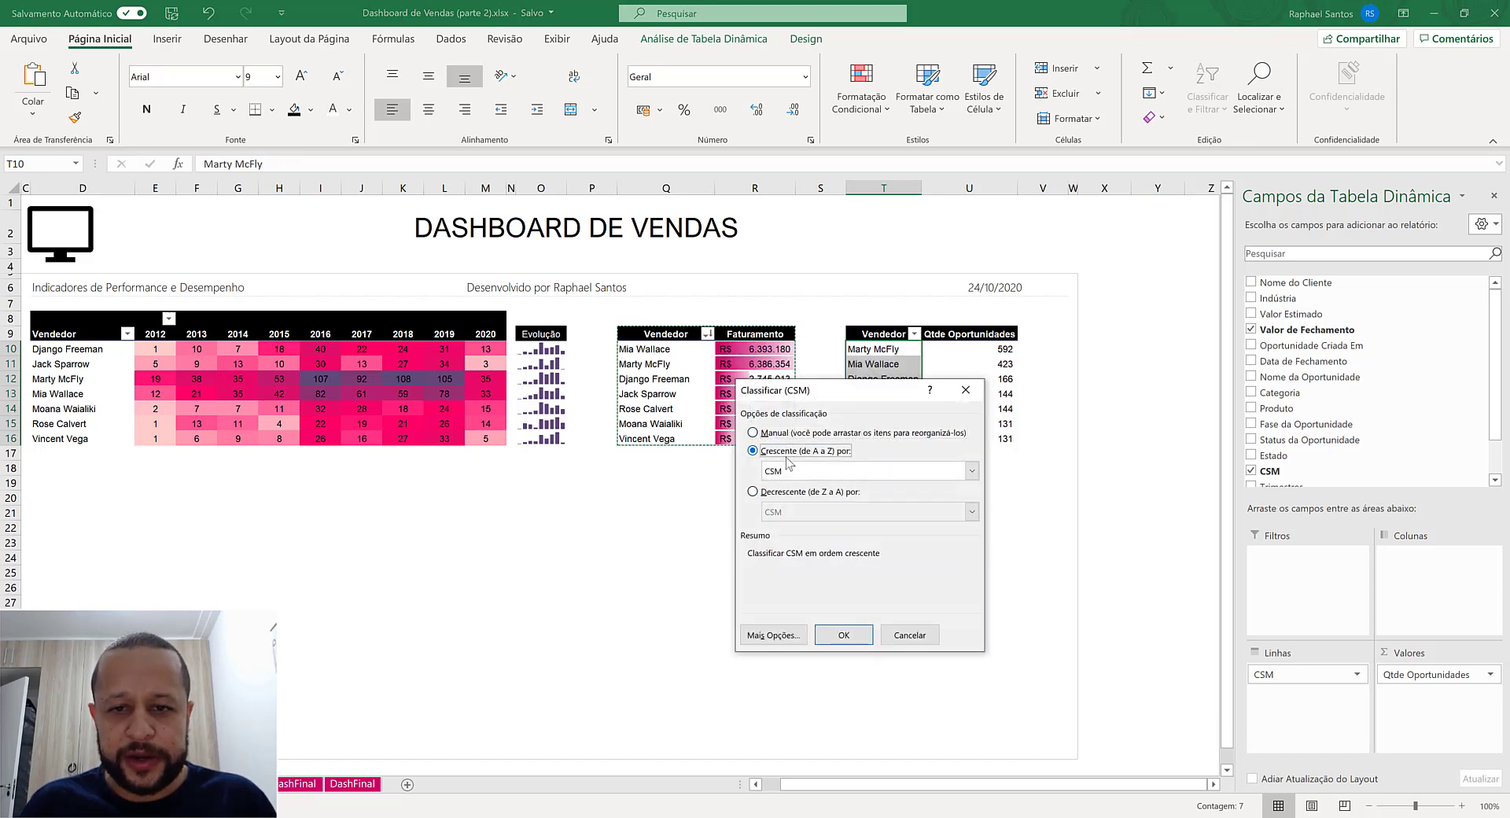
{"action": "left_click", "coordinate": [856, 634]}
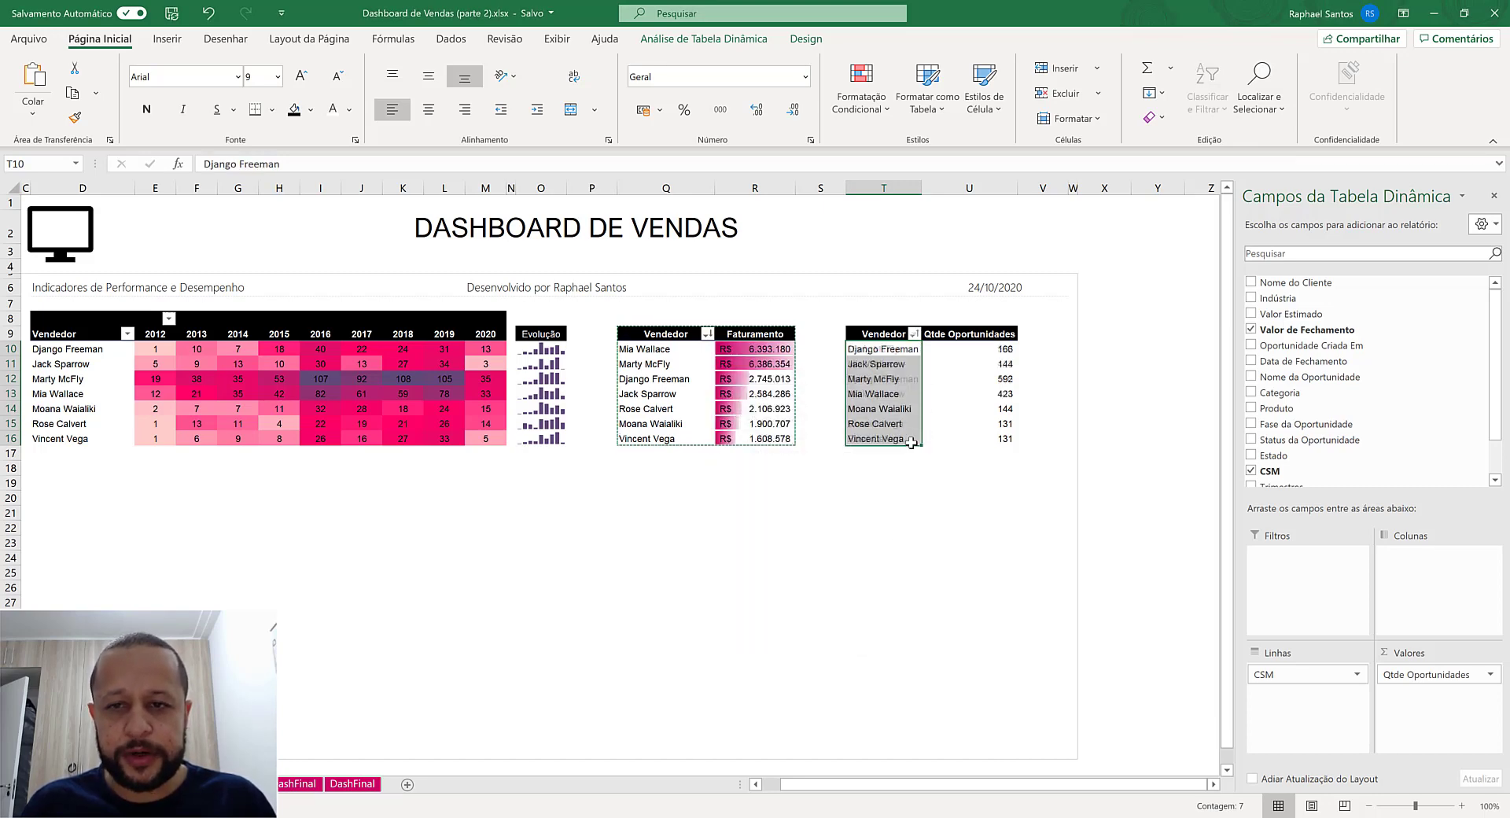
{"action": "left_click", "coordinate": [886, 351]}
{"action": "key", "text": "Down"}
{"action": "key", "text": "Down"}
{"action": "key", "text": "Down"}
{"action": "key", "text": "Down"}
{"action": "key", "text": "Down"}
{"action": "key", "text": "Down"}
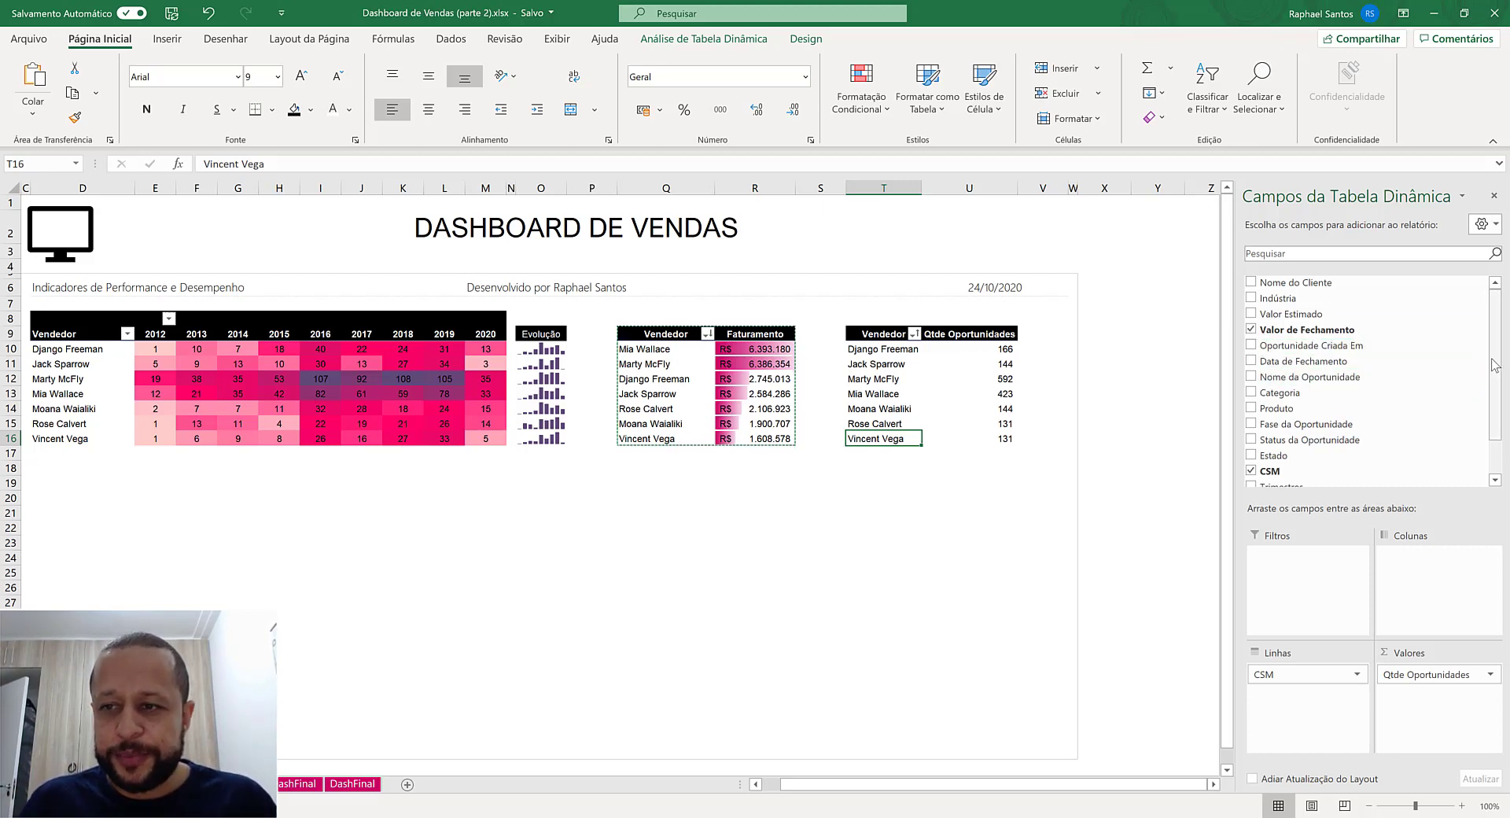
- Add the Status da Oportunidade field to the columns area of the Qtde Oportunidades pivot table
{"action": "scroll", "coordinate": [1496, 357], "scroll_direction": "down", "scroll_amount": 2}
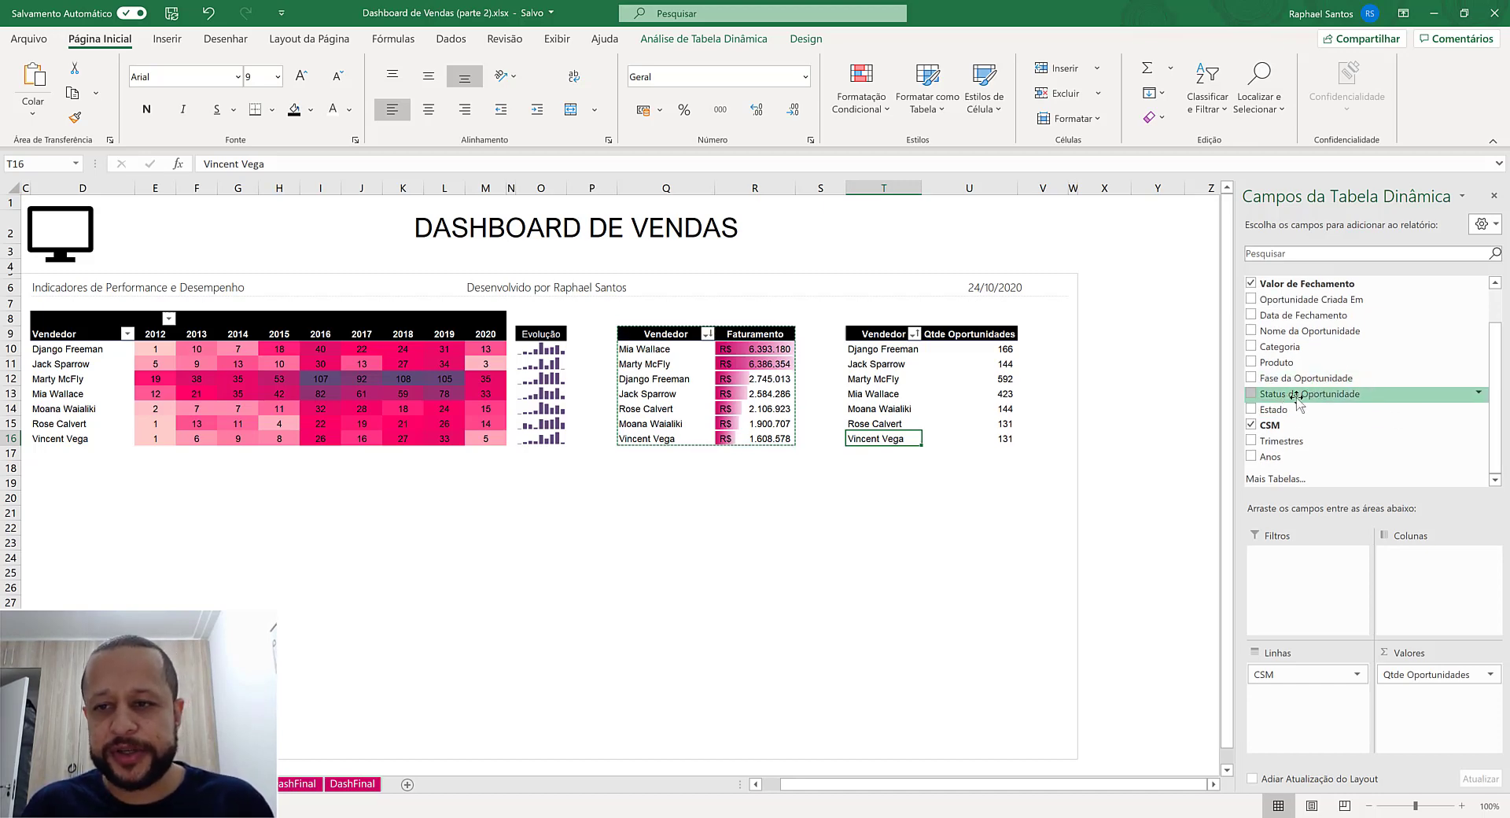
{"action": "left_click_drag", "start_coordinate": [1295, 399], "coordinate": [1440, 596]}
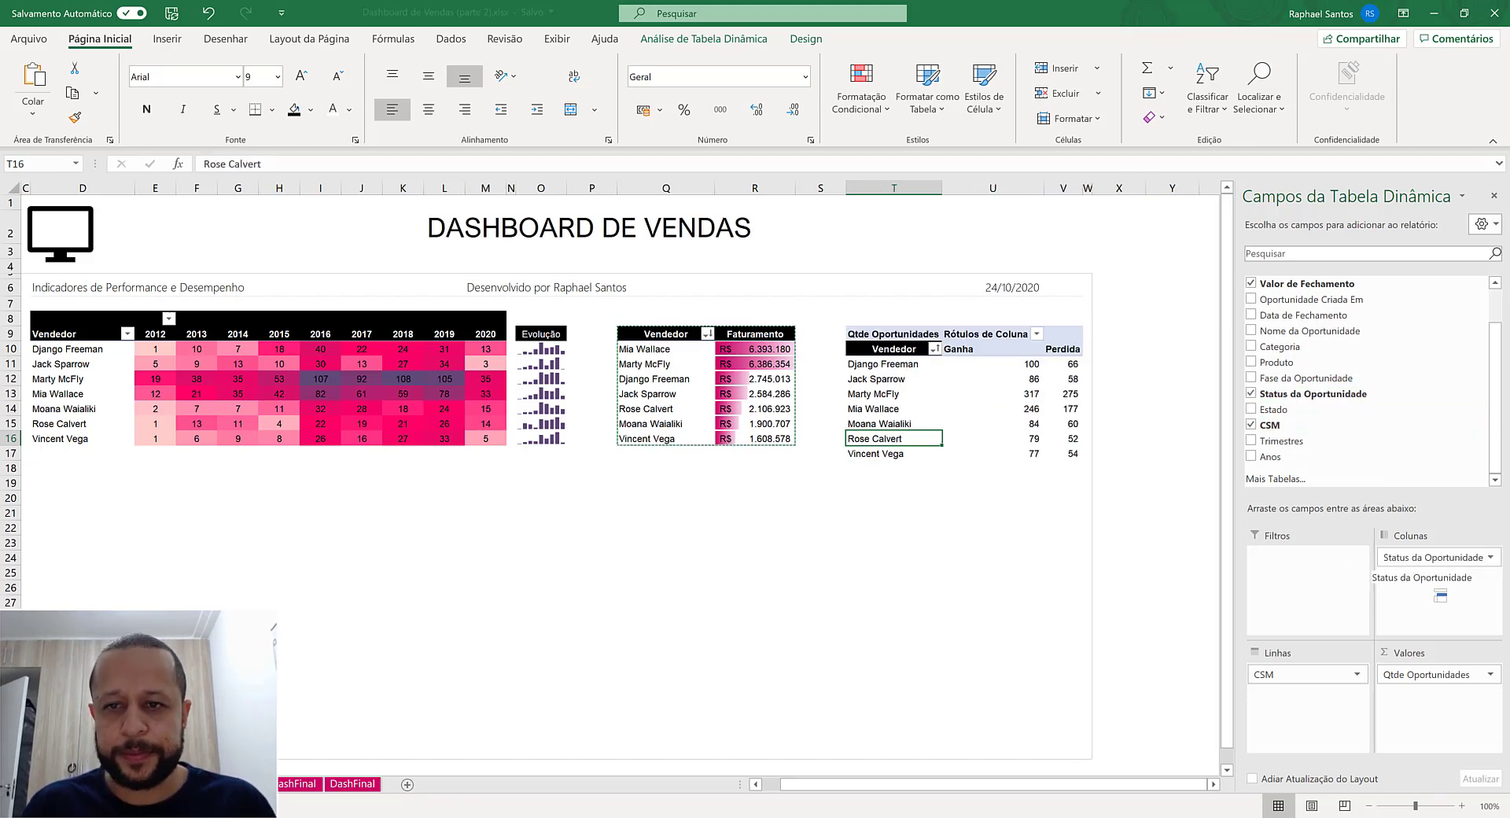
{"action": "left_click", "coordinate": [970, 351]}
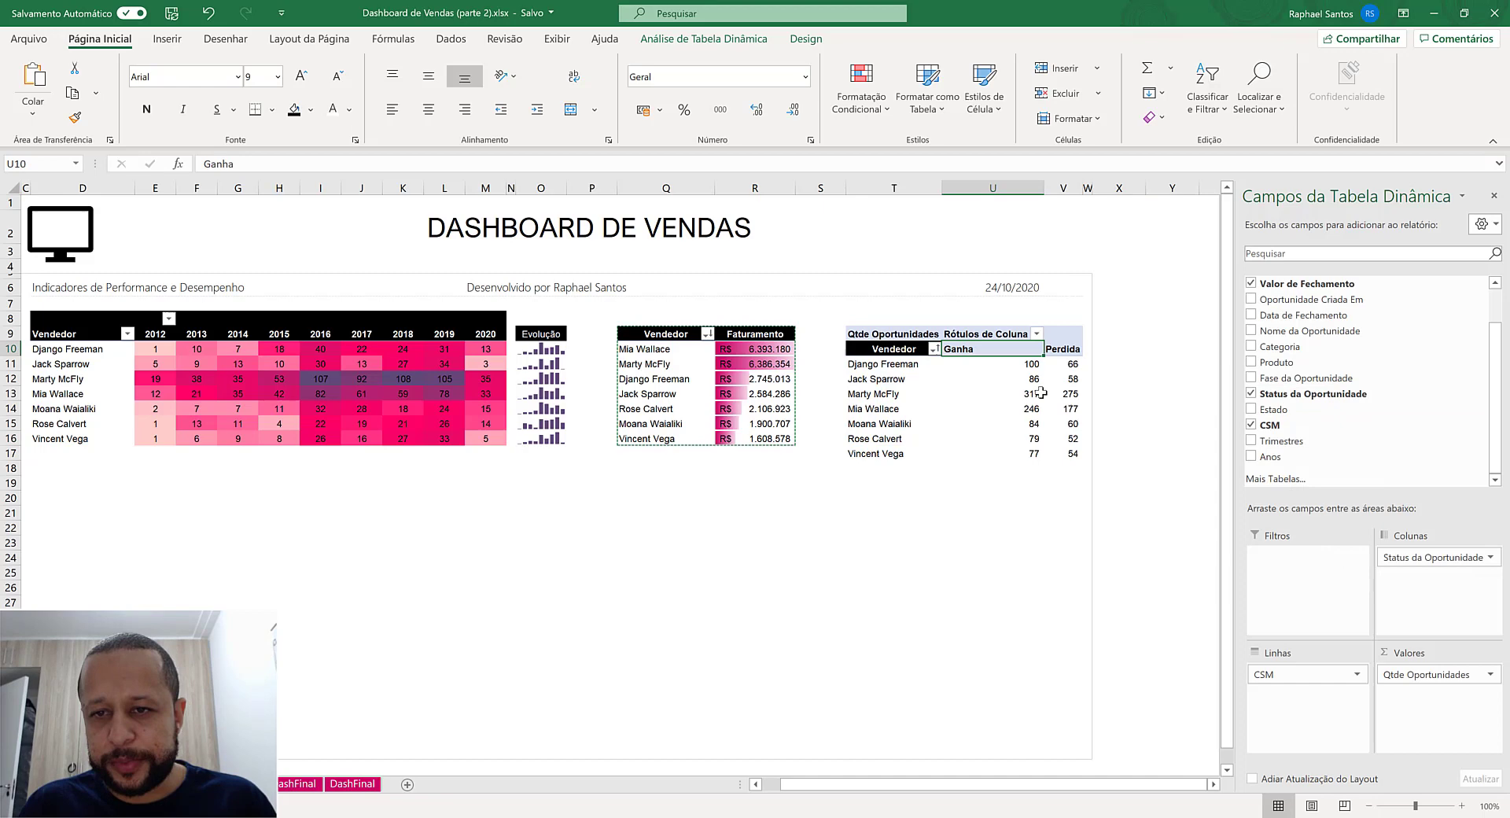
{"action": "left_click", "coordinate": [1069, 364]}
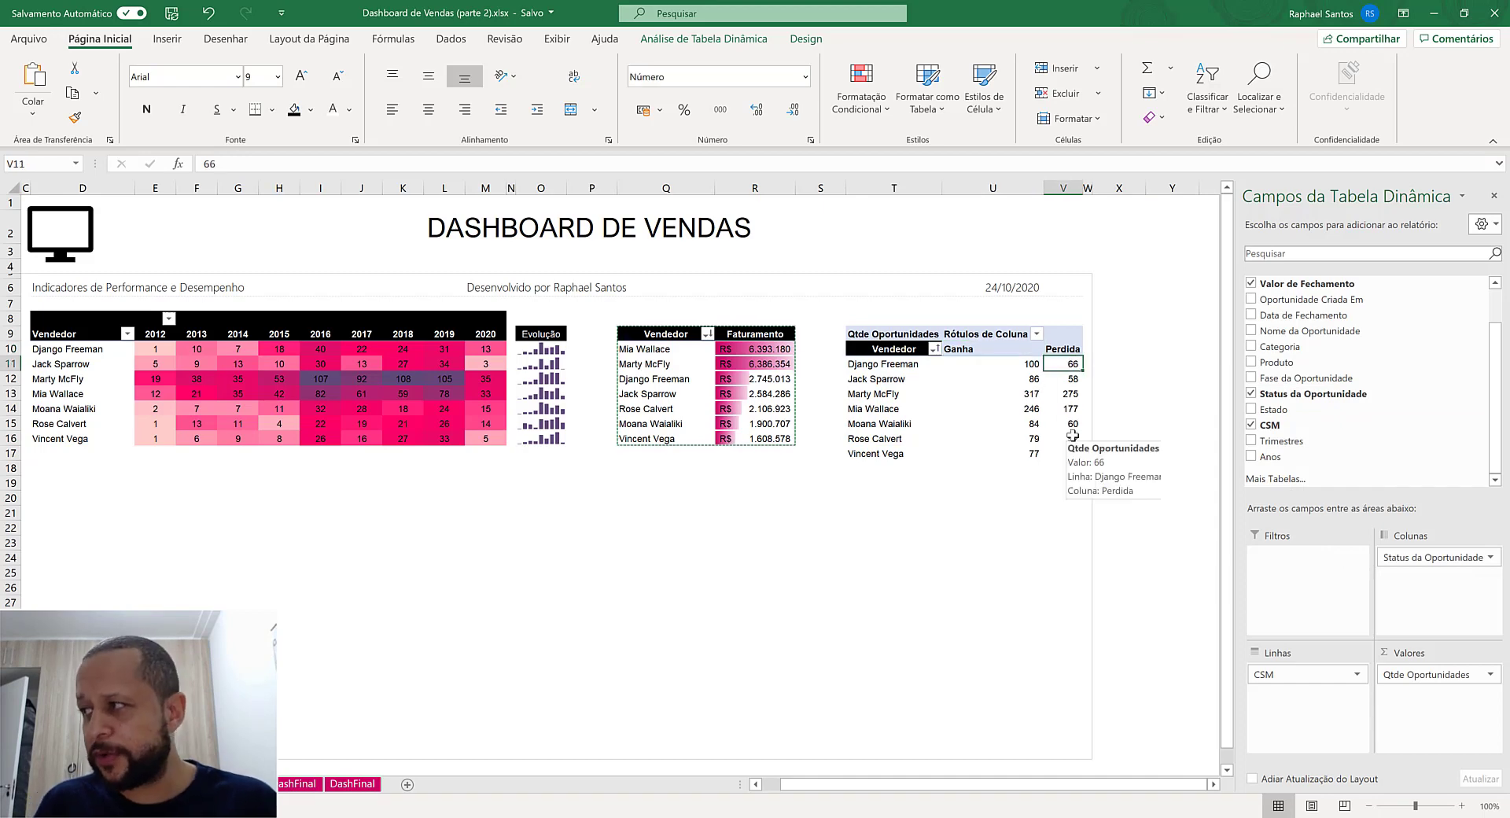
- Set the width of columns U and V to 12
{"action": "left_click_drag", "start_coordinate": [1003, 189], "coordinate": [1063, 188]}
{"action": "right_click", "coordinate": [1066, 190]}
{"action": "left_click", "coordinate": [1136, 417]}
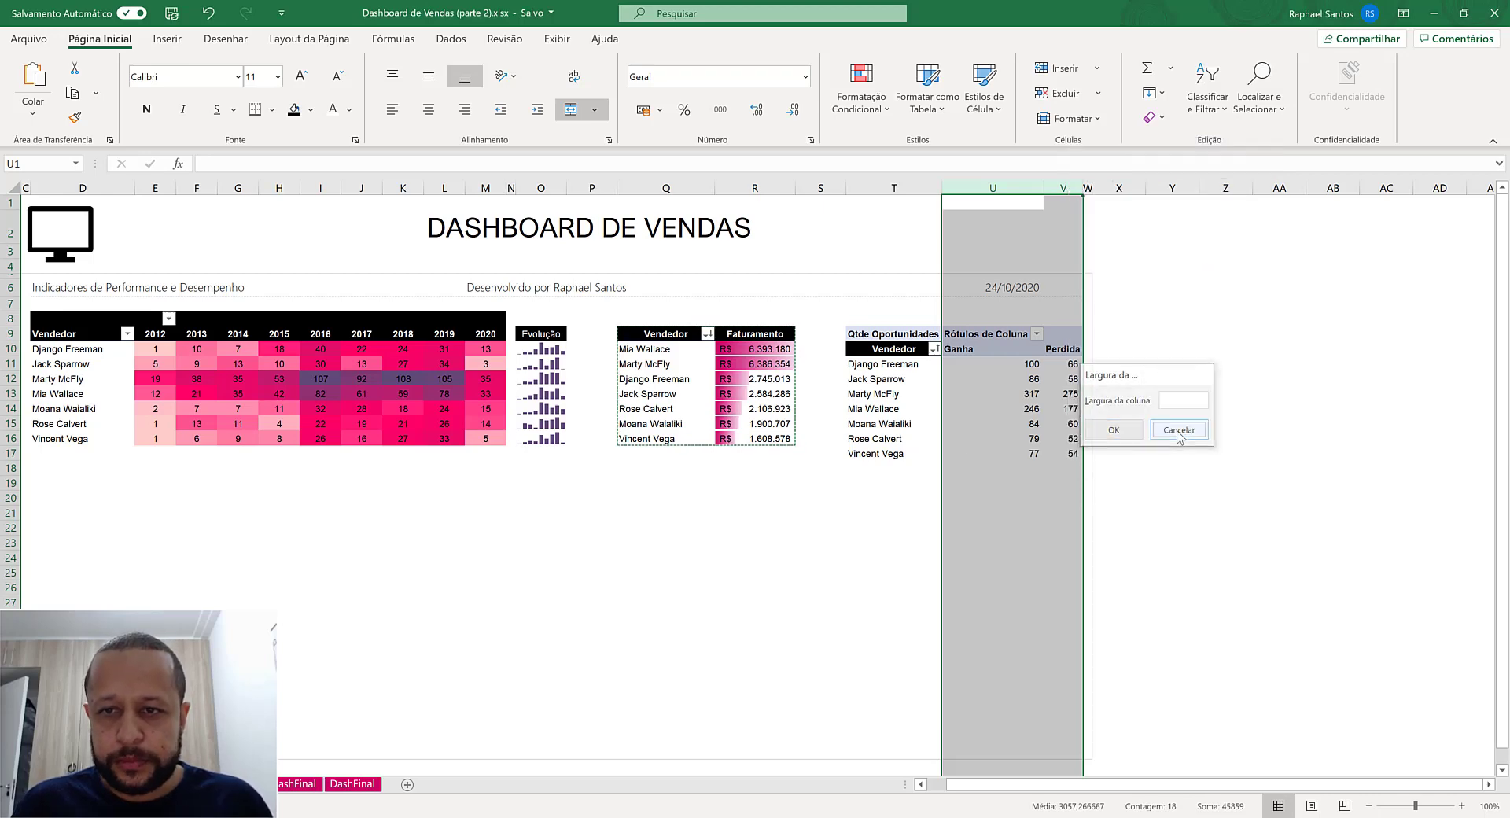
{"action": "left_click", "coordinate": [1177, 433]}
{"action": "right_click", "coordinate": [1004, 184]}
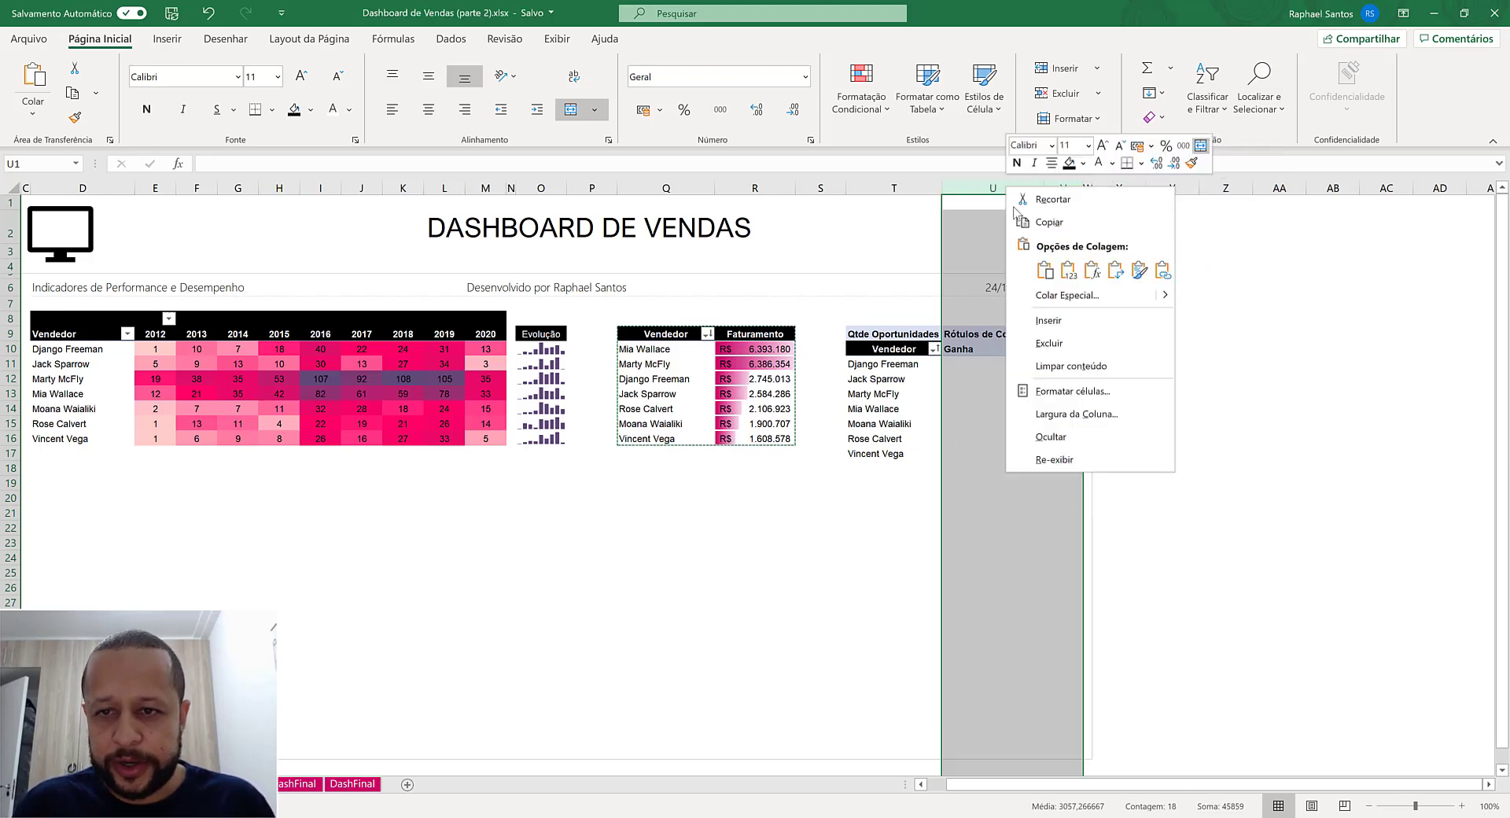
{"action": "left_click", "coordinate": [1087, 412]}
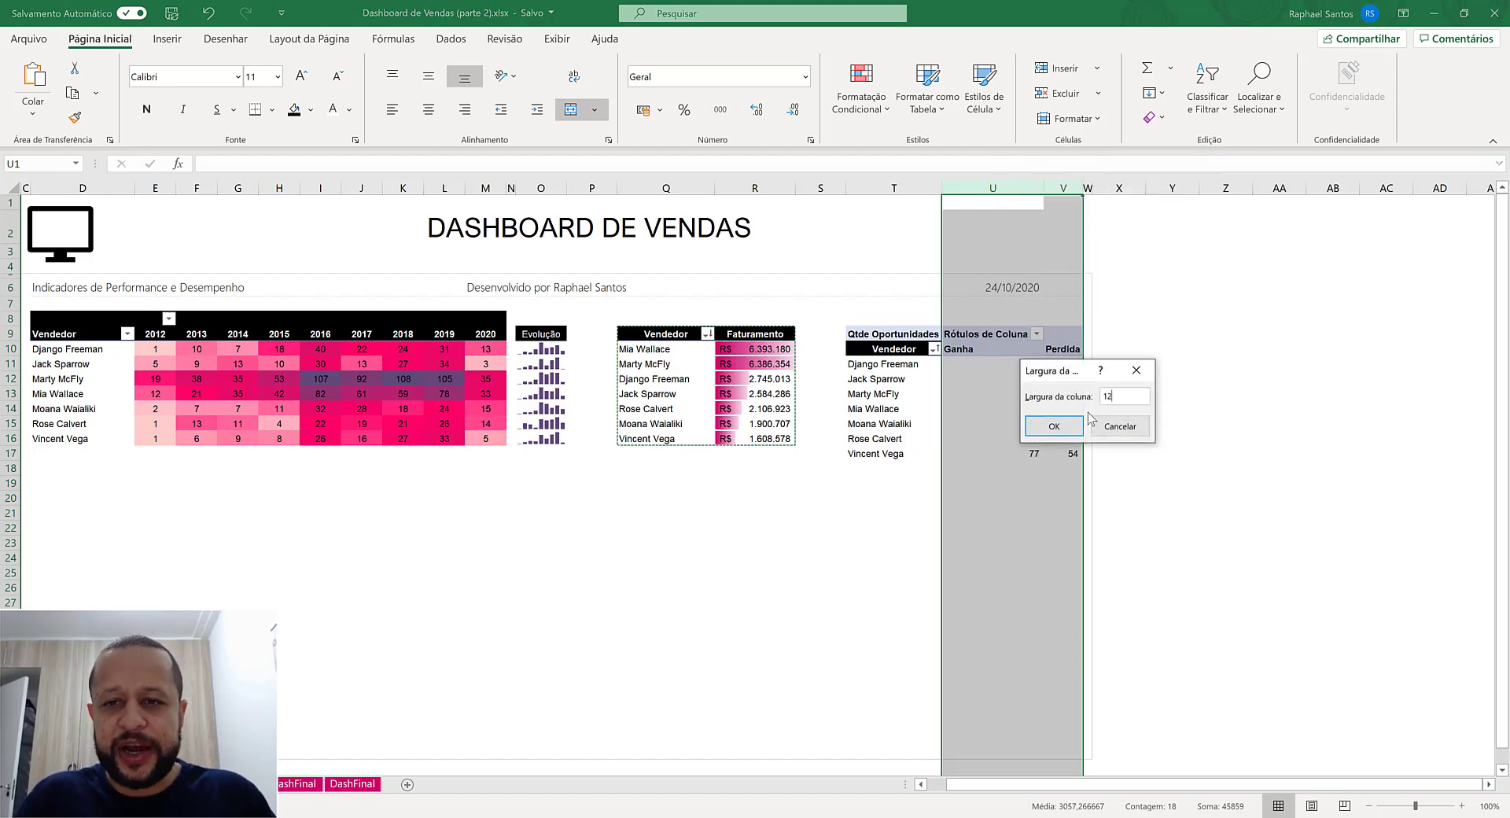
{"action": "type", "text": "12"}
{"action": "key", "text": "Return"}
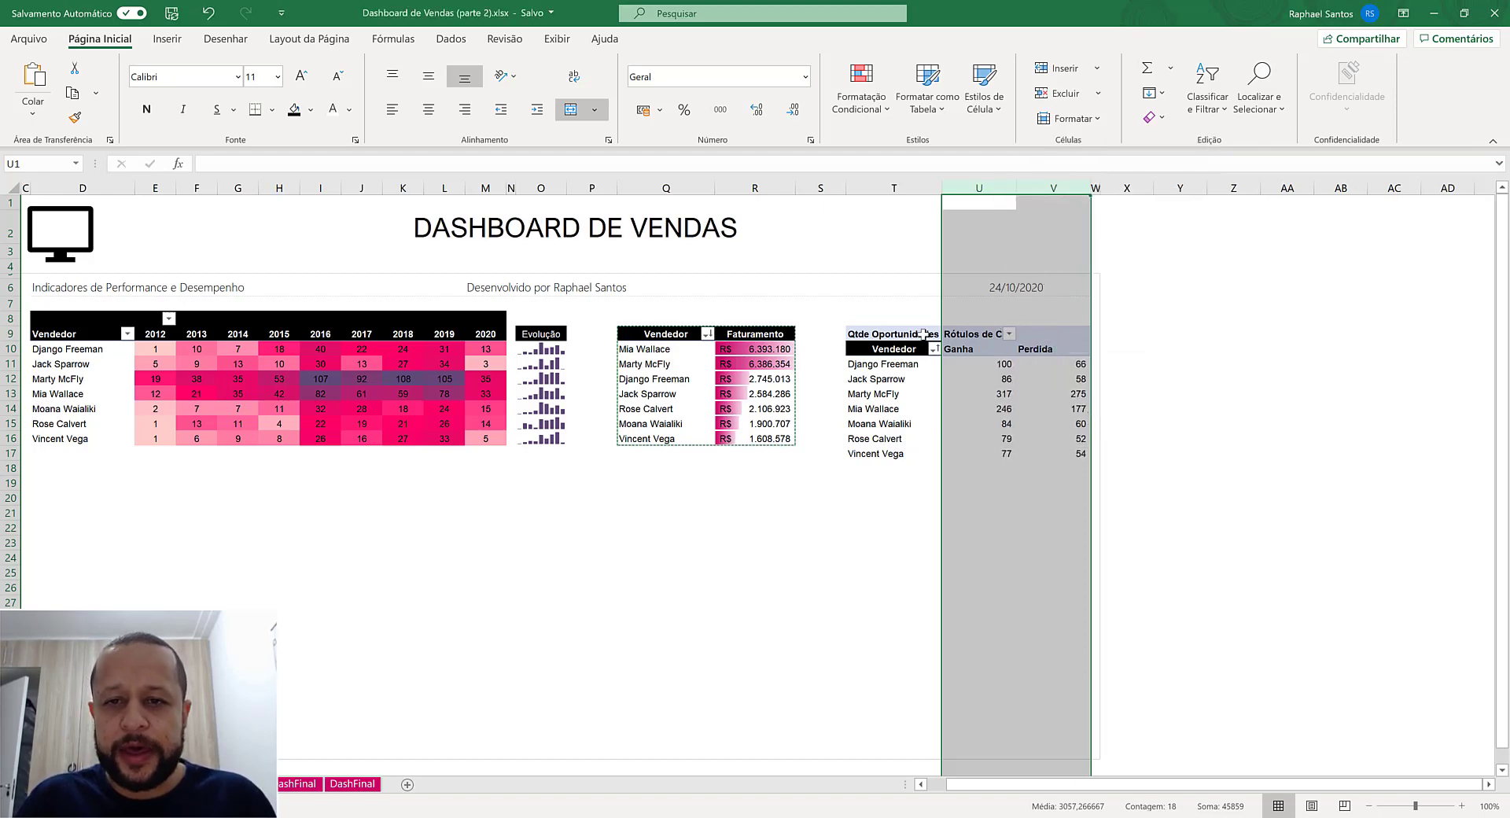
- Format both header rows of the Qtde Oportunidades pivot table with black fill, centered alignment and white font
{"action": "left_click", "coordinate": [924, 333]}
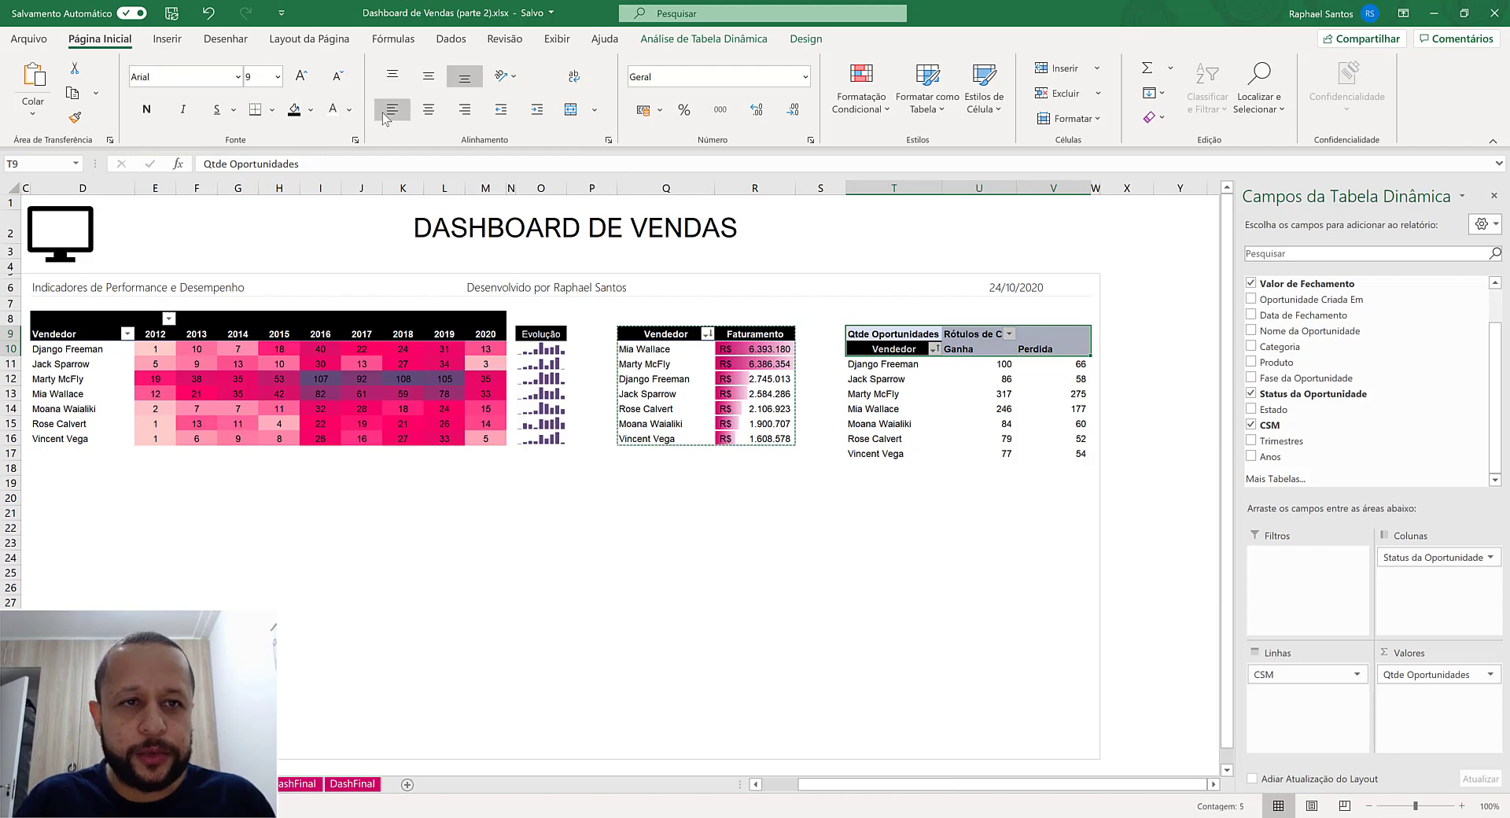
{"action": "left_click", "coordinate": [294, 109]}
{"action": "left_click", "coordinate": [429, 109]}
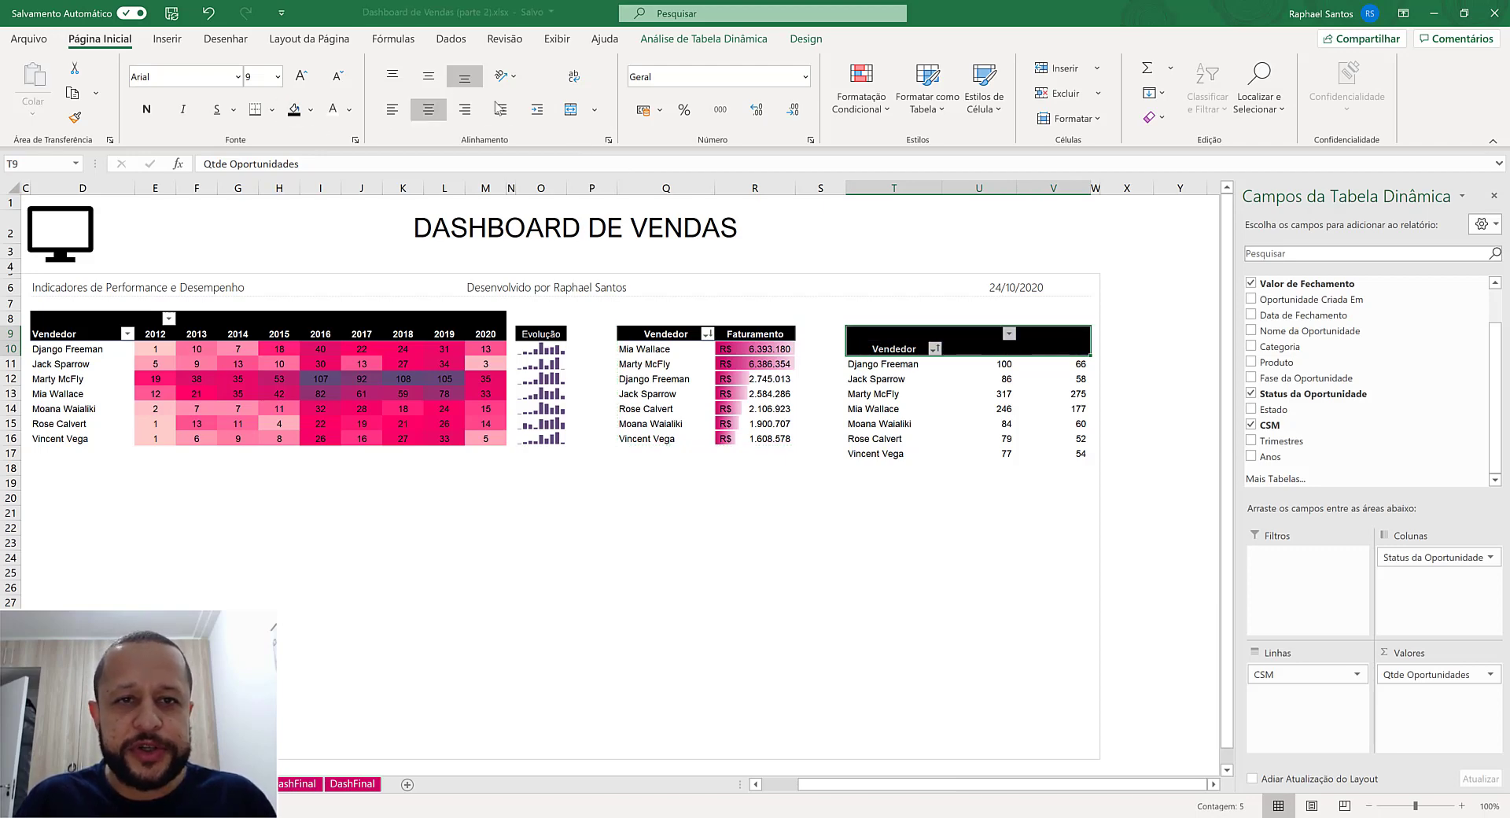
{"action": "left_click", "coordinate": [333, 109]}
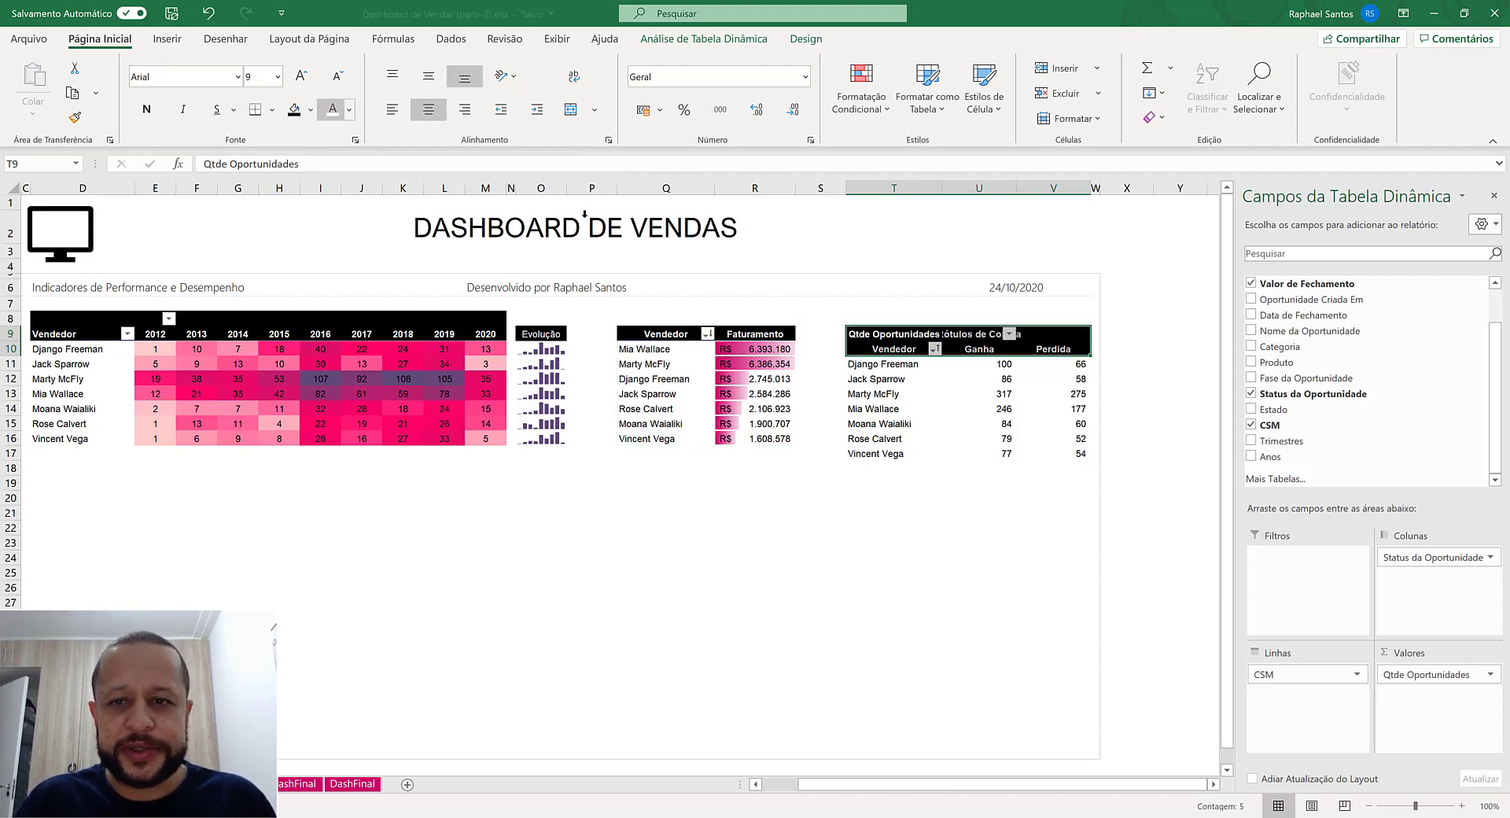
- Replace the Qtde Oportunidades and Rótulos de Coluna captions in the pivot table's header with blank text
{"action": "left_click", "coordinate": [893, 336]}
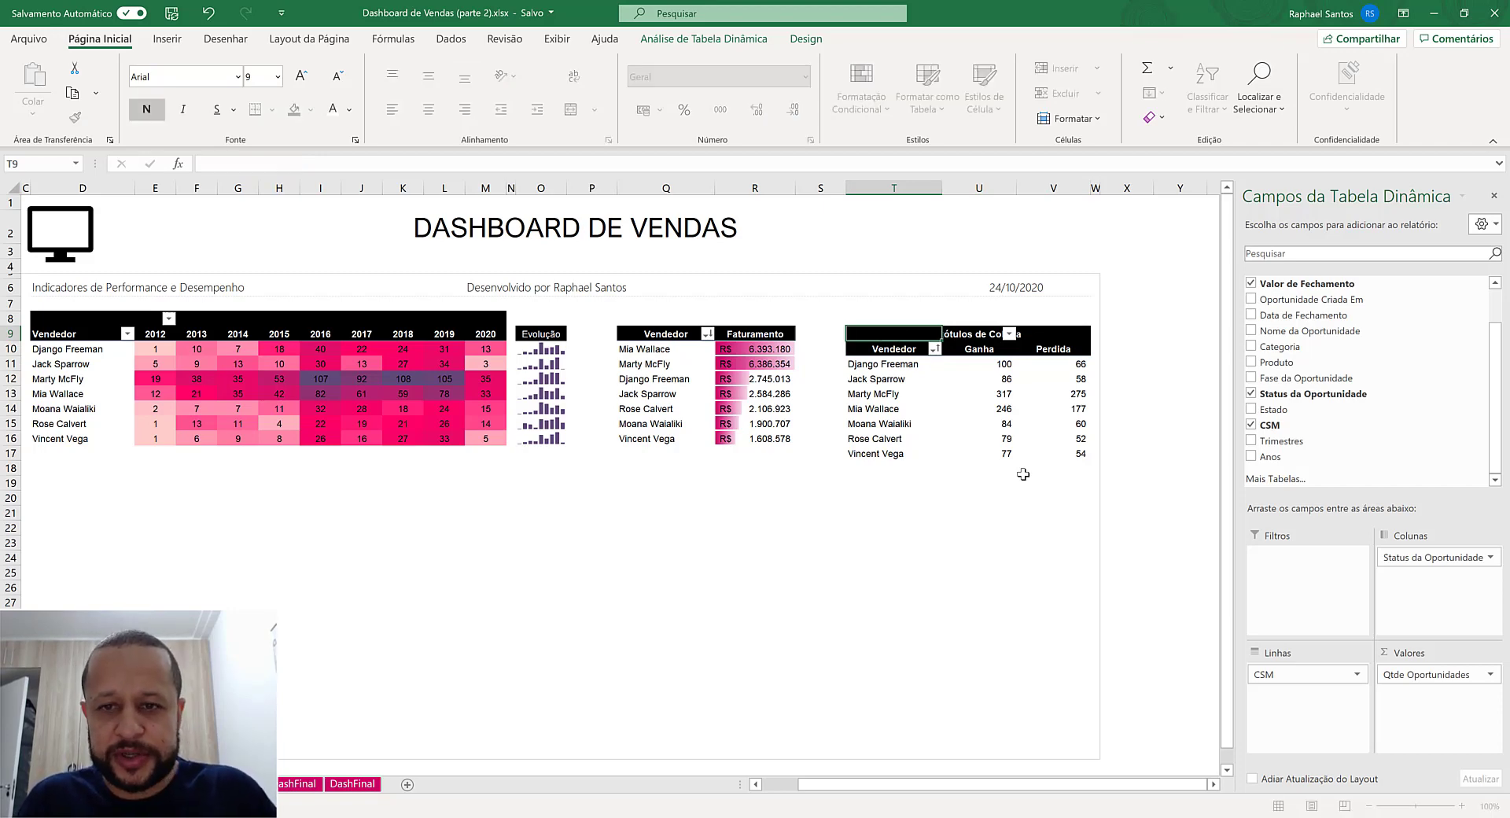
{"action": "key", "text": "Right"}
{"action": "key", "text": "Left"}
{"action": "key", "text": "Left"}
{"action": "key", "text": "Down"}
{"action": "key", "text": "Right"}
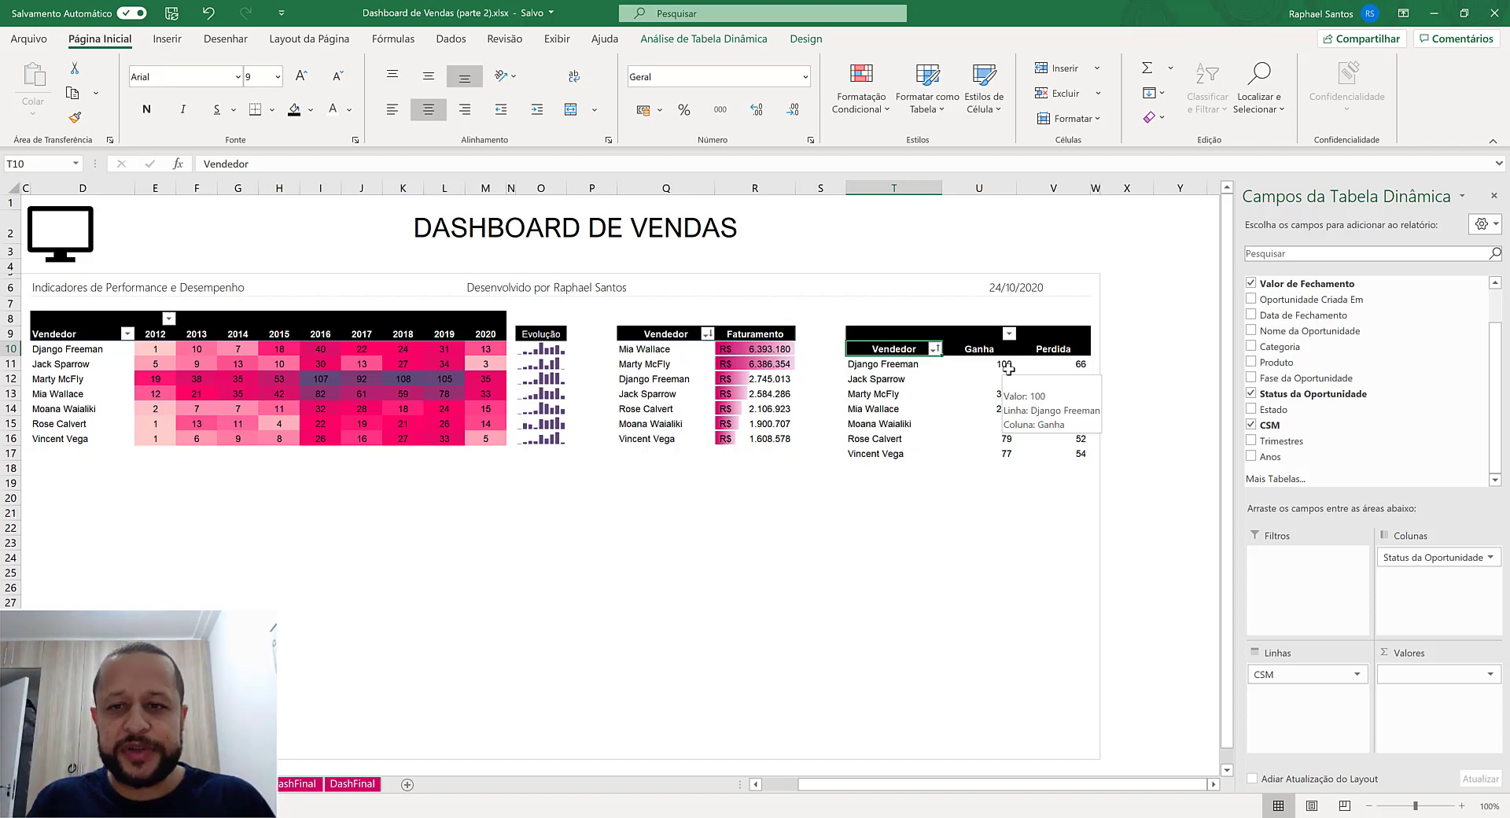
- Move the Ganha column to the end of the opportunity-count pivot table, after Perdida
{"action": "left_click_drag", "start_coordinate": [986, 350], "coordinate": [1054, 348]}
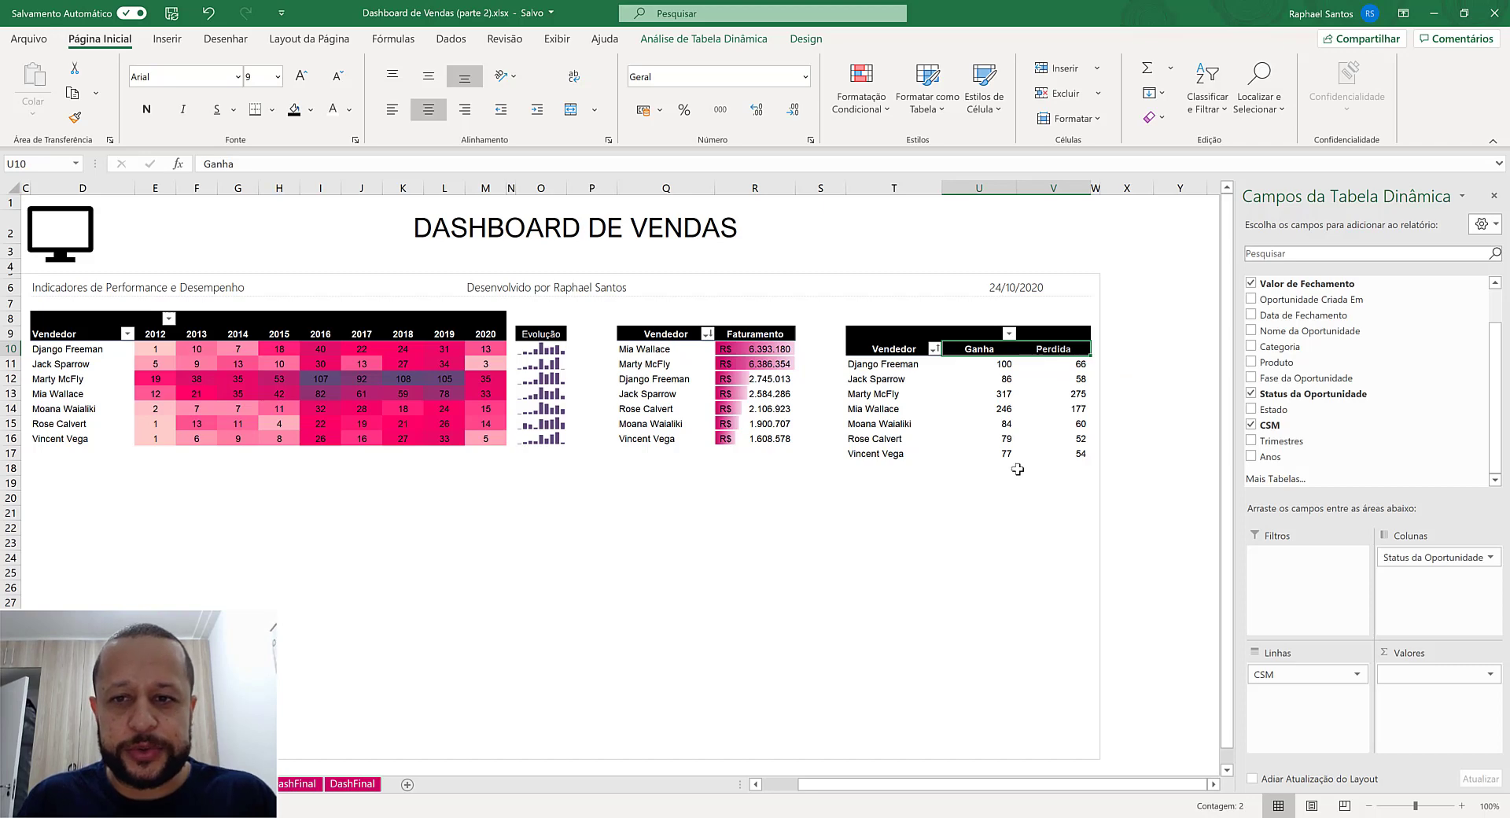
{"action": "left_click", "coordinate": [988, 348]}
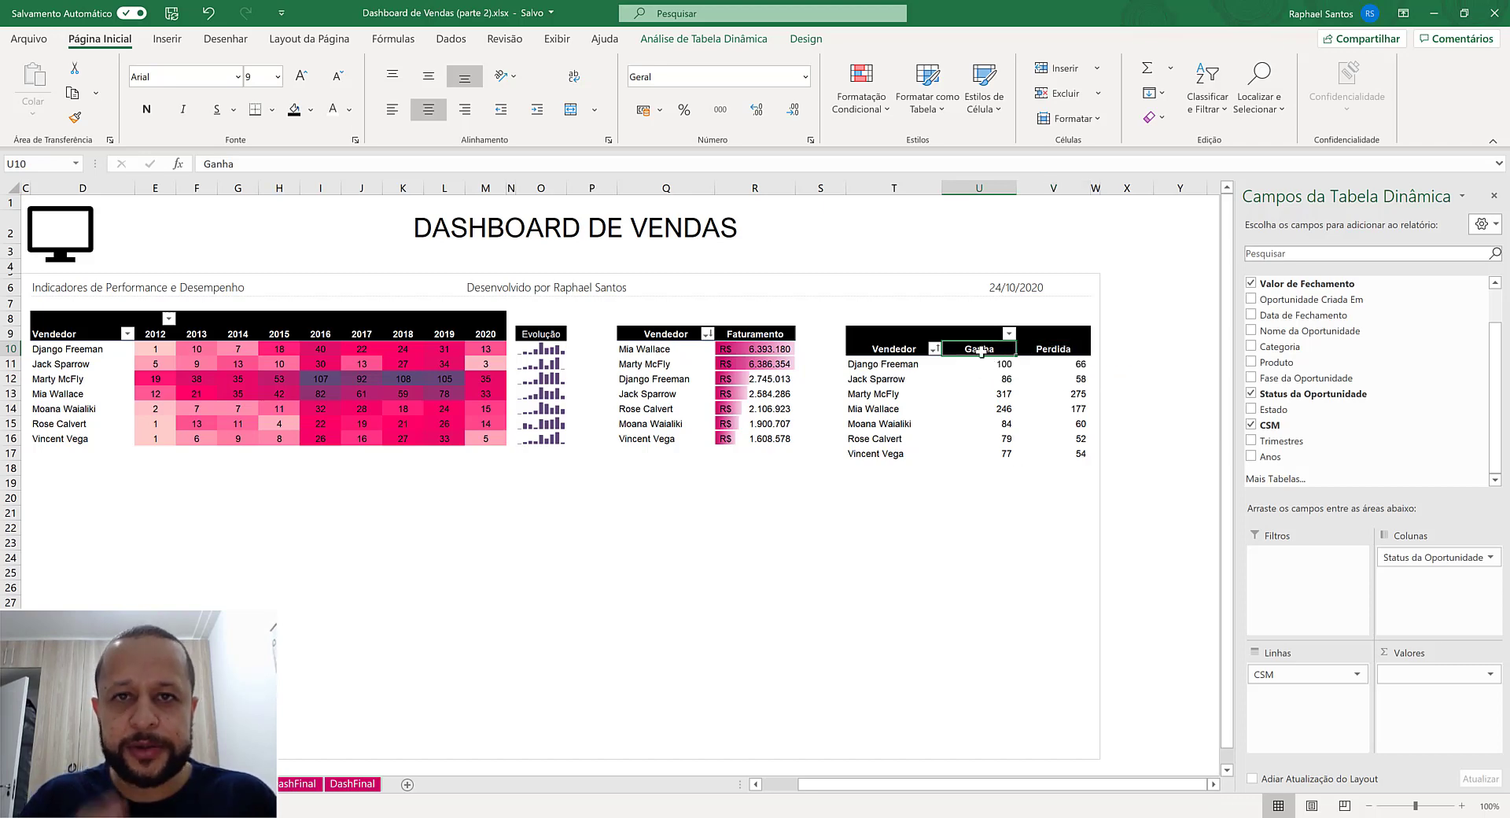
{"action": "right_click", "coordinate": [981, 351]}
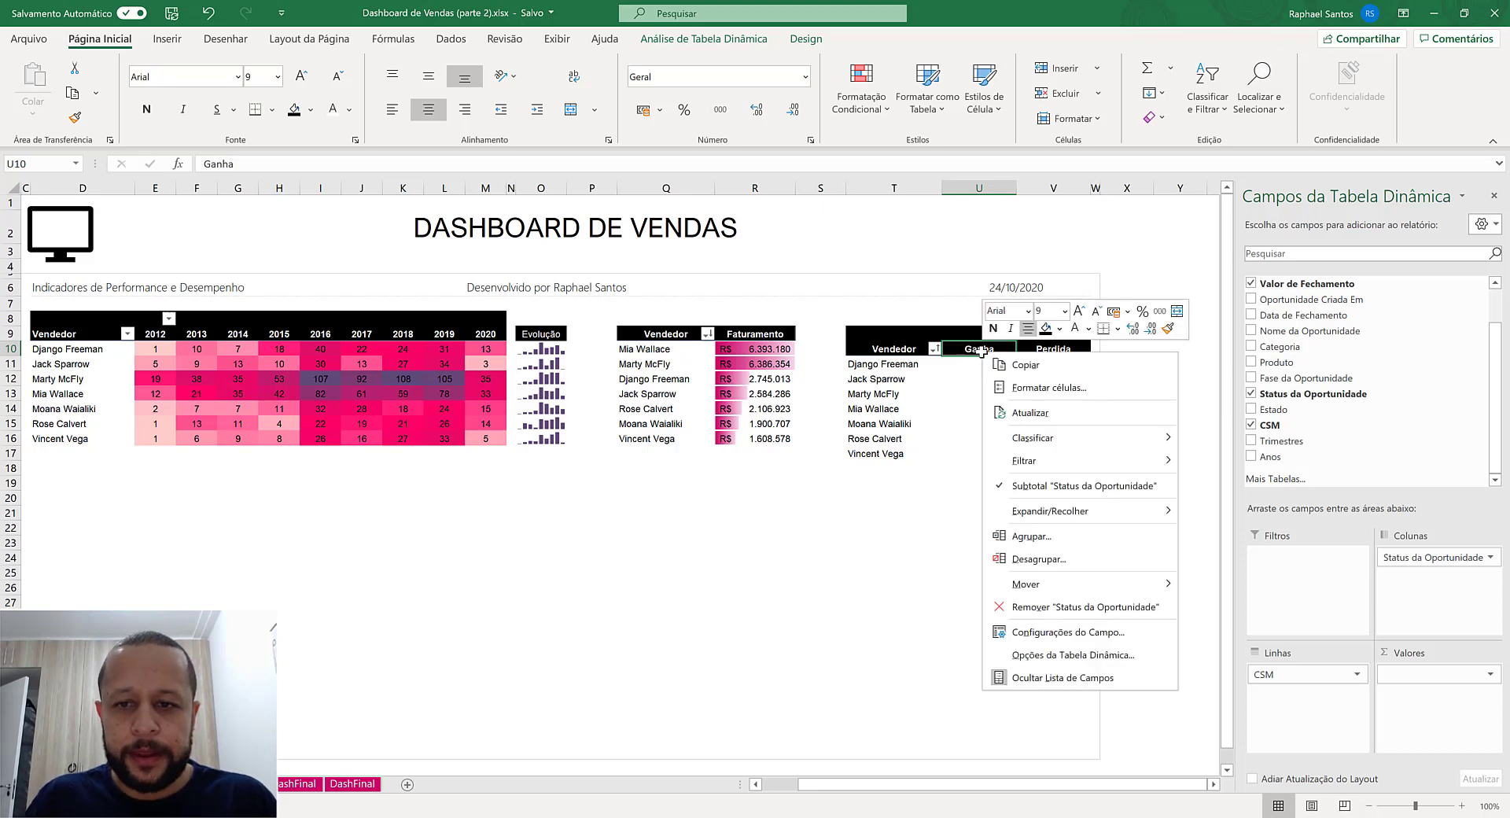
{"action": "mouse_move", "coordinate": [1060, 587]}
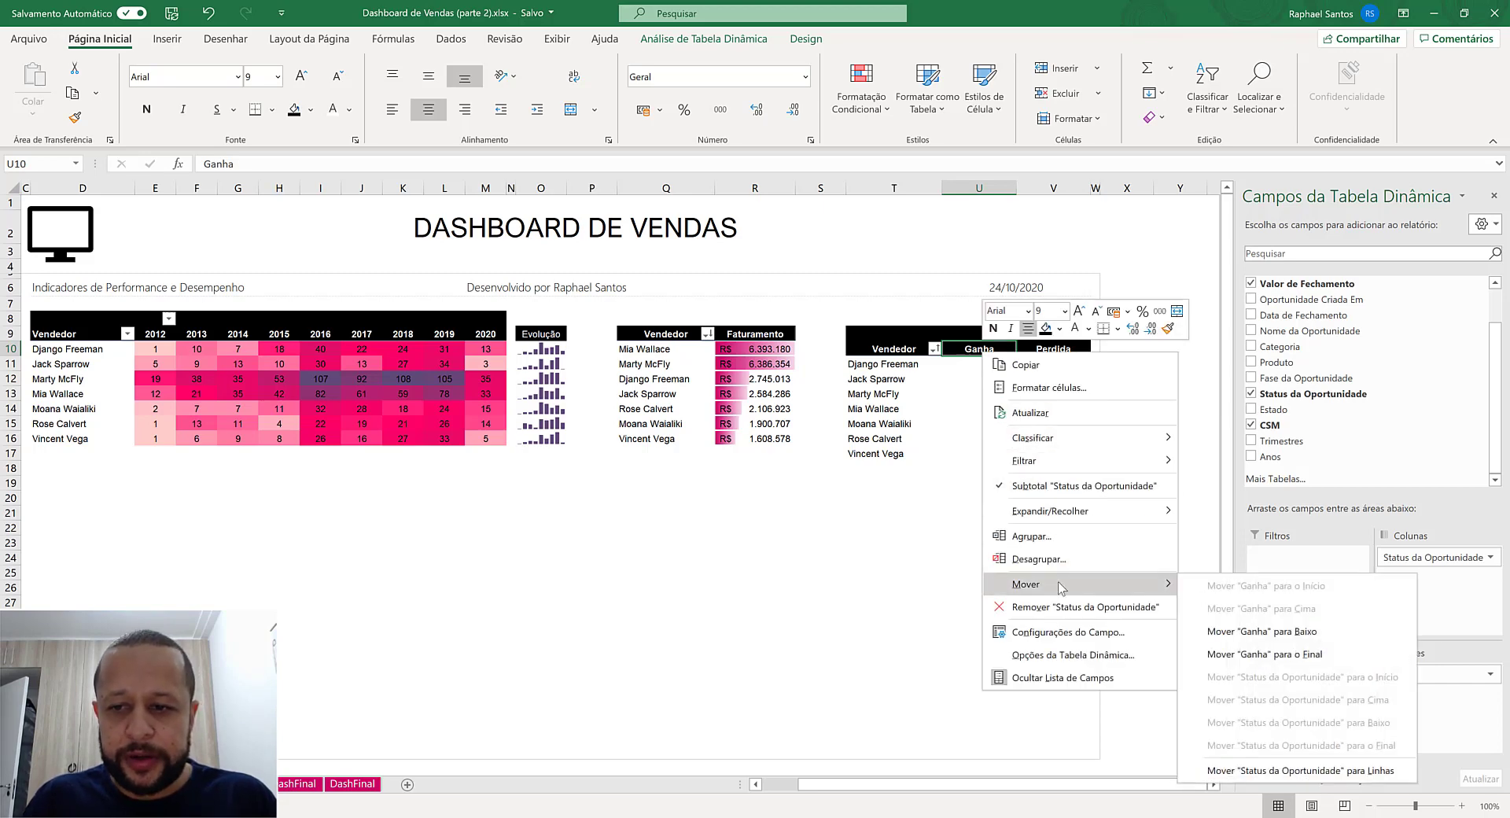
{"action": "left_click", "coordinate": [1245, 654]}
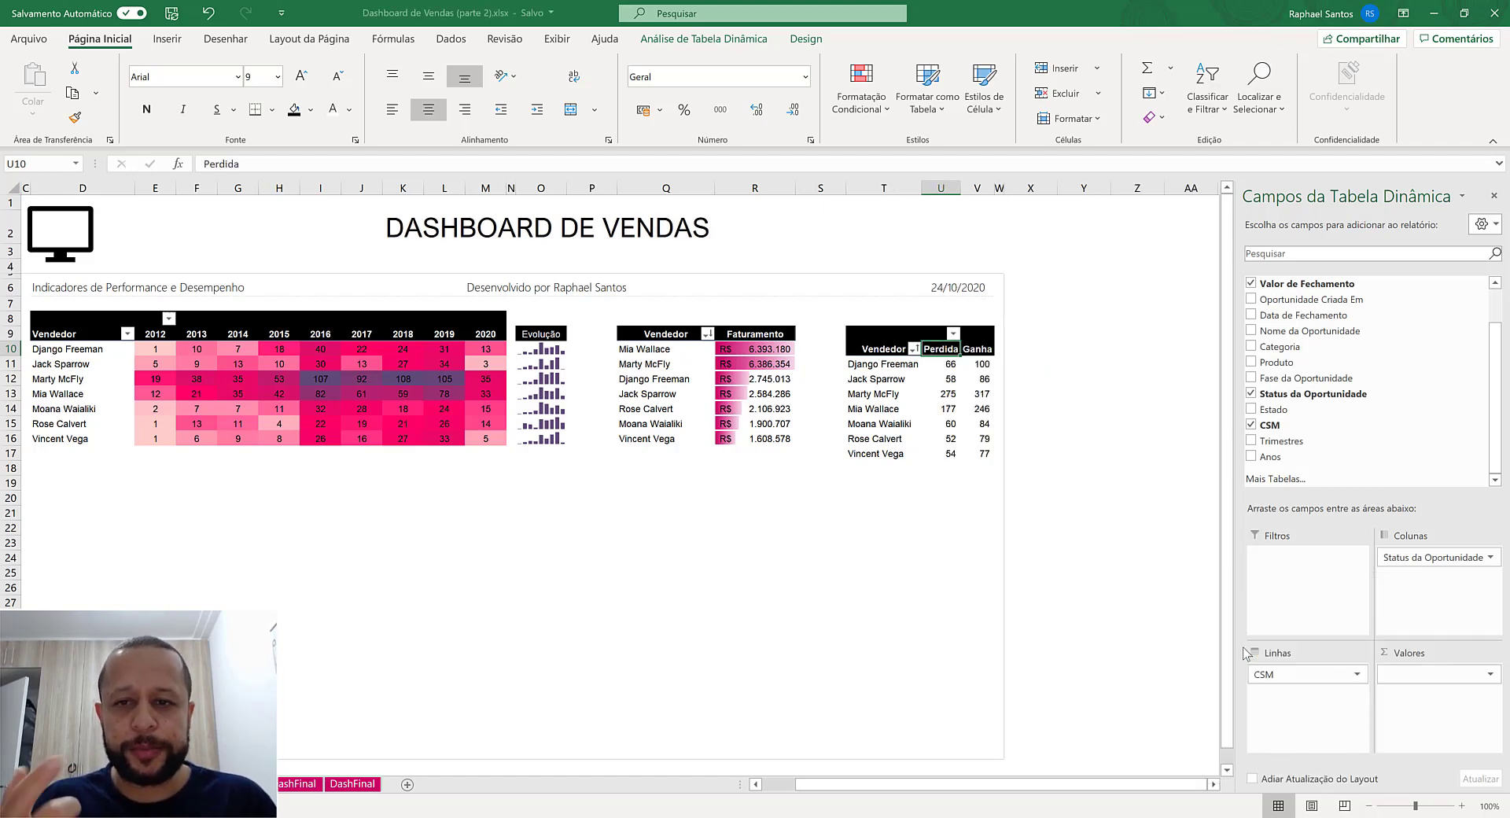
- Turn off automatic column width adjustment on update in the opportunity-count pivot table's options
{"action": "right_click", "coordinate": [901, 379]}
{"action": "left_click", "coordinate": [979, 682]}
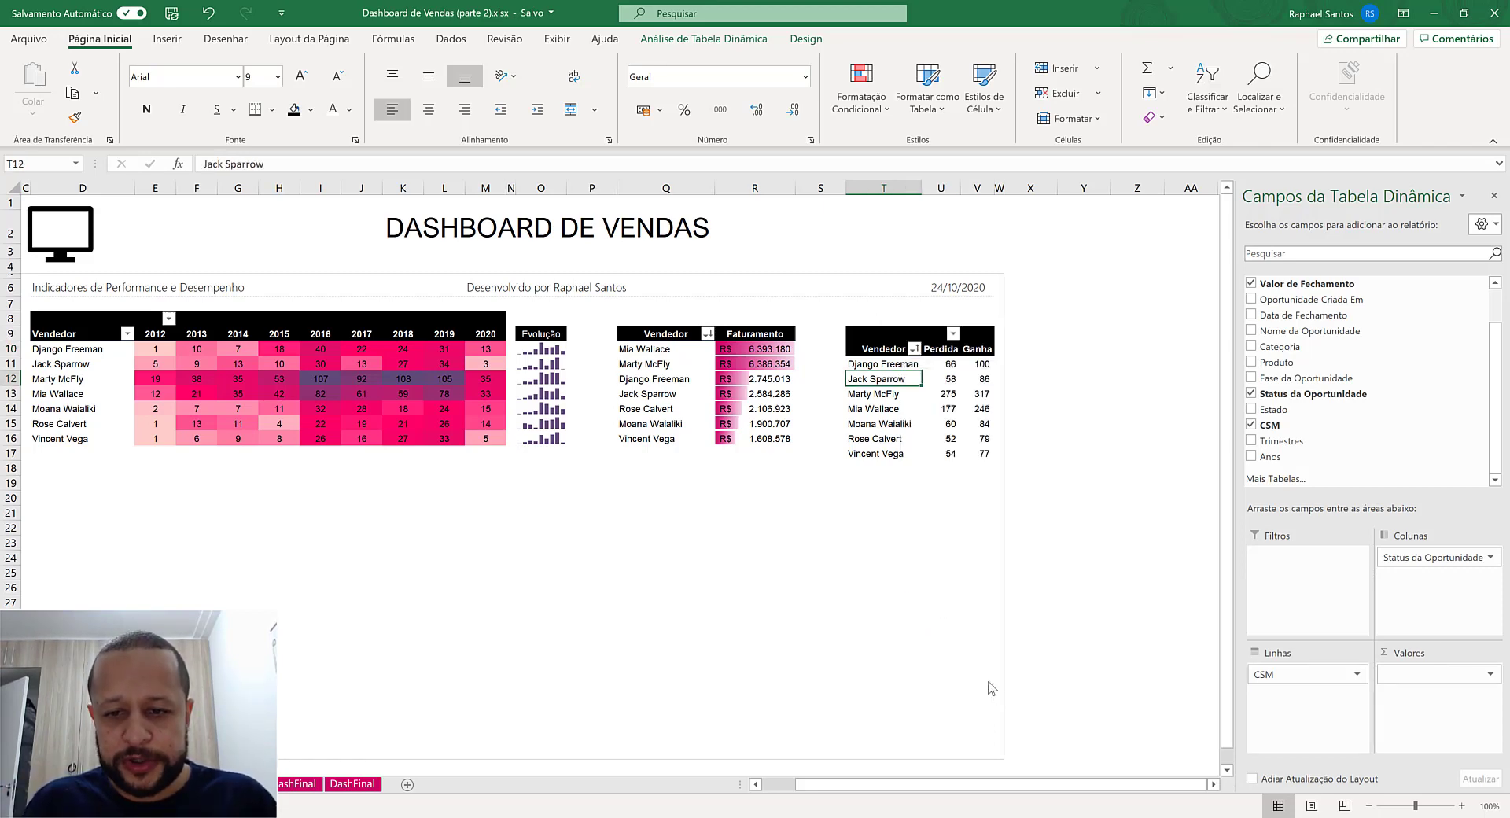
{"action": "left_click", "coordinate": [882, 678]}
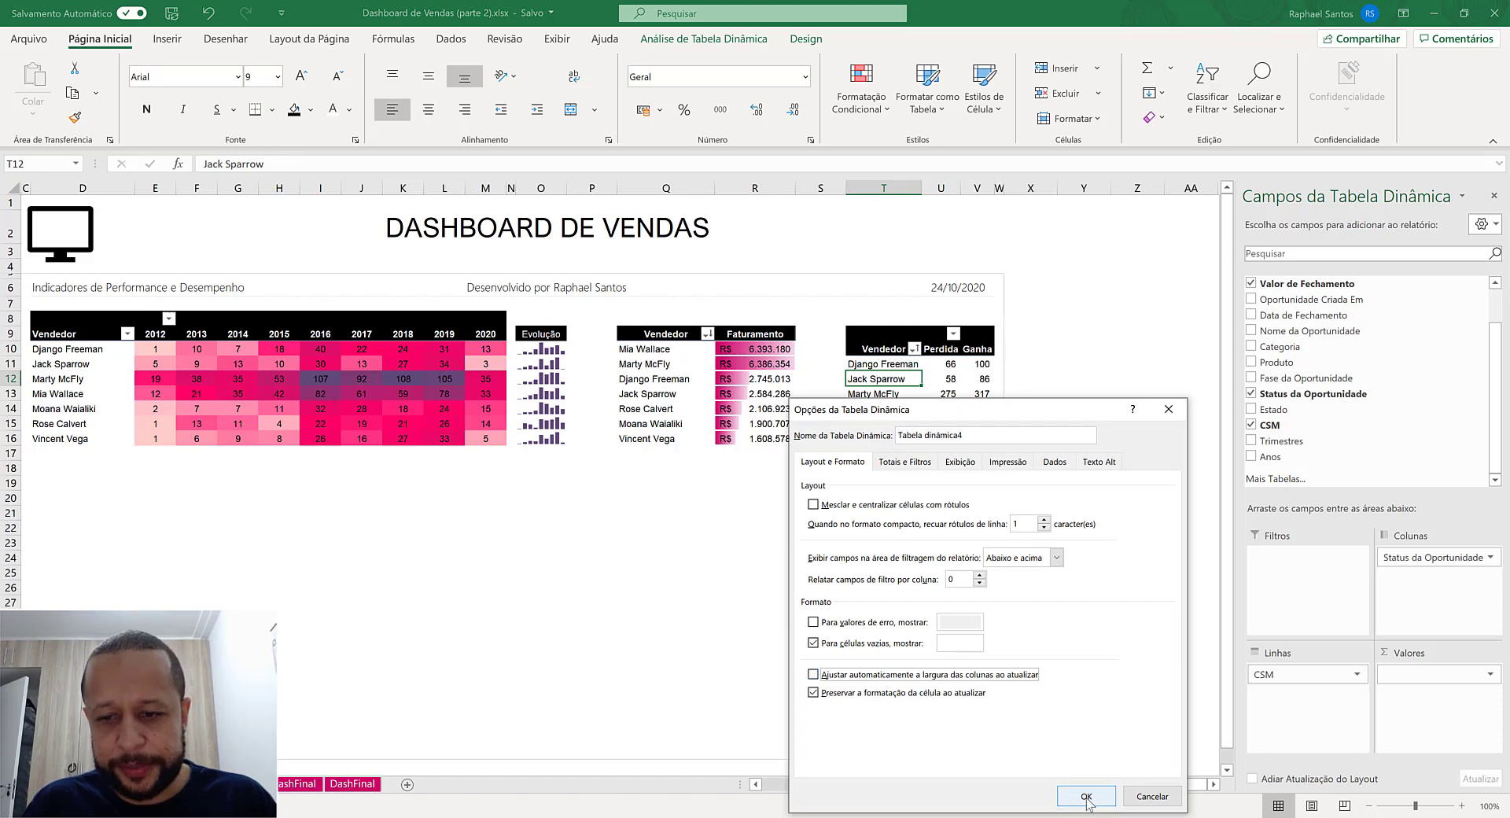
{"action": "left_click", "coordinate": [1085, 795]}
- Turn off automatic column width adjustment on update in the Faturamento pivot table's options
{"action": "left_click", "coordinate": [728, 369]}
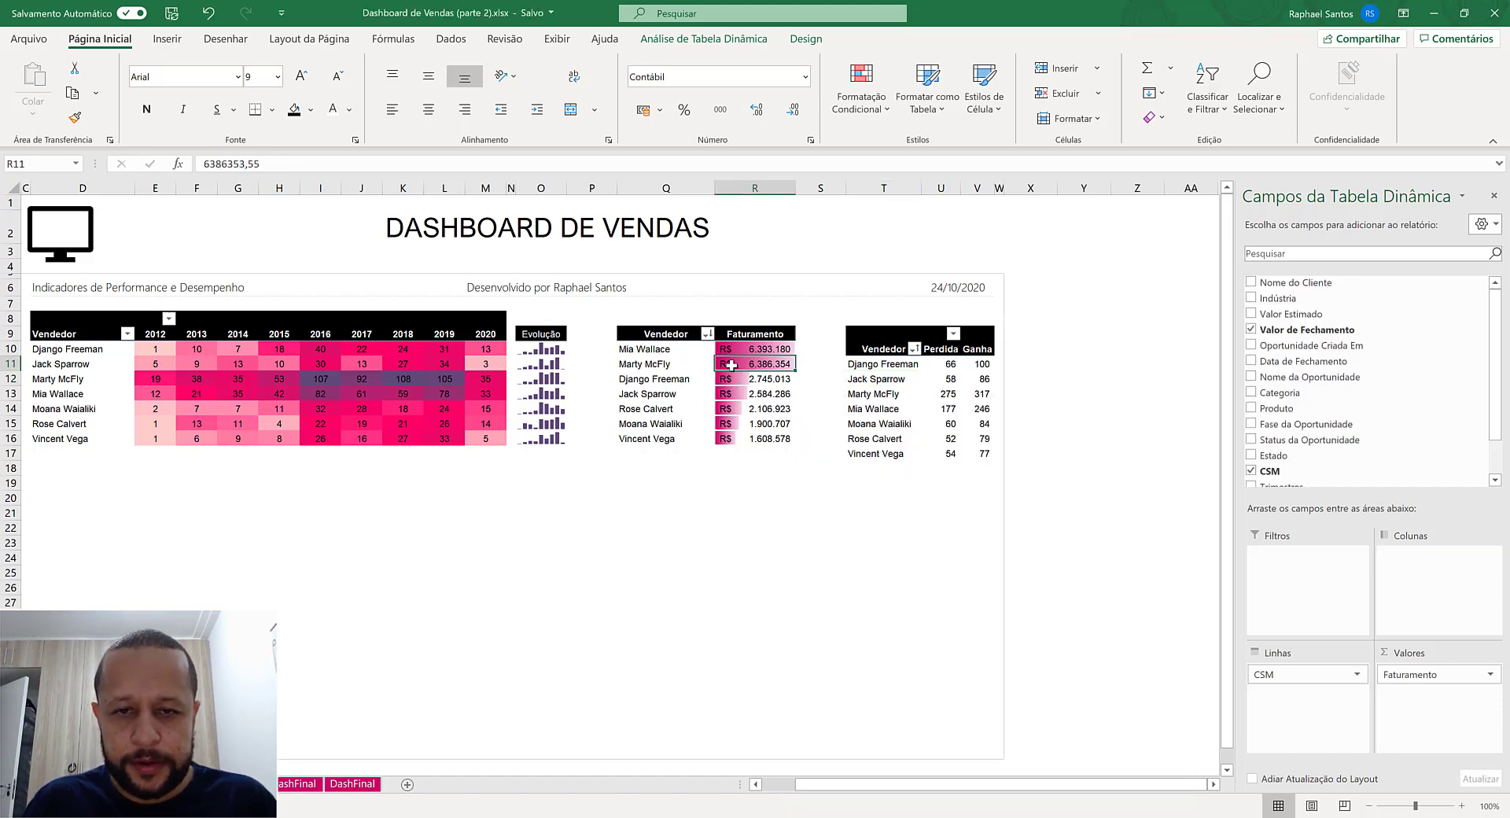
{"action": "right_click", "coordinate": [732, 364]}
{"action": "left_click", "coordinate": [834, 640]}
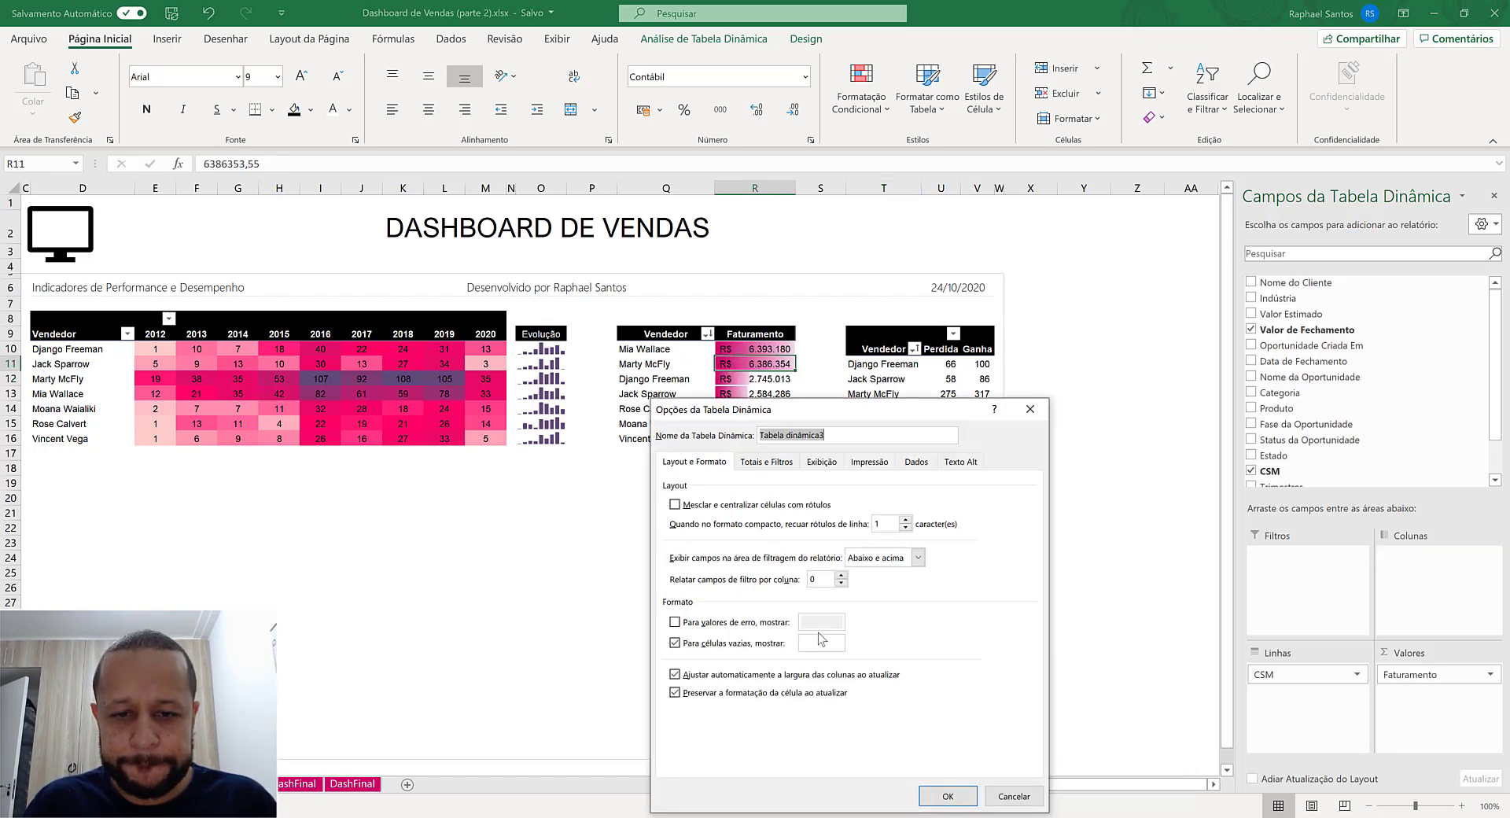
{"action": "left_click", "coordinate": [789, 674]}
{"action": "left_click", "coordinate": [947, 795]}
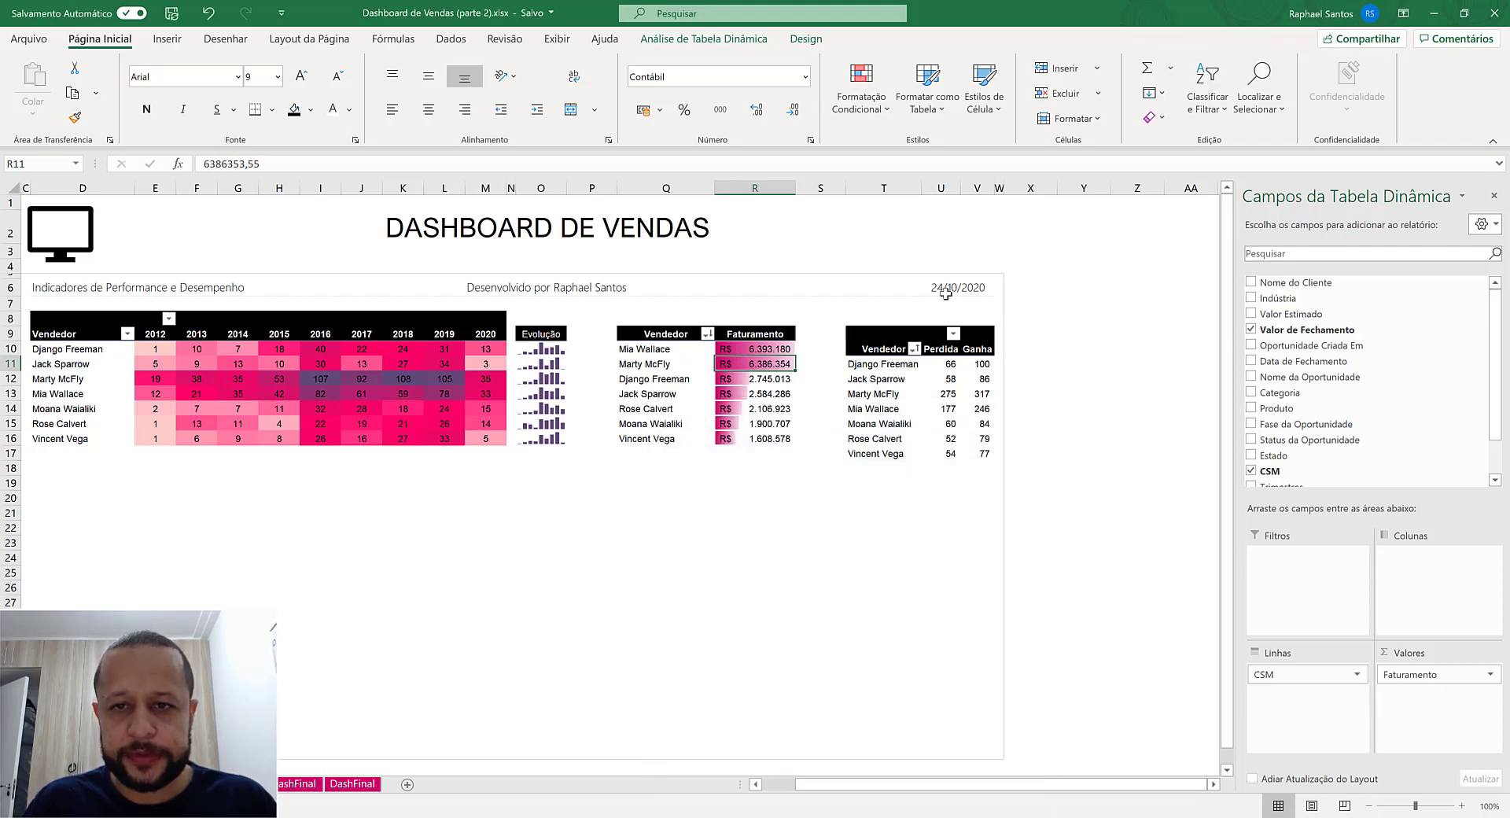
- Set the width of the Perdida and Ganha columns, U and V, to 10
{"action": "left_click_drag", "start_coordinate": [941, 188], "coordinate": [970, 188]}
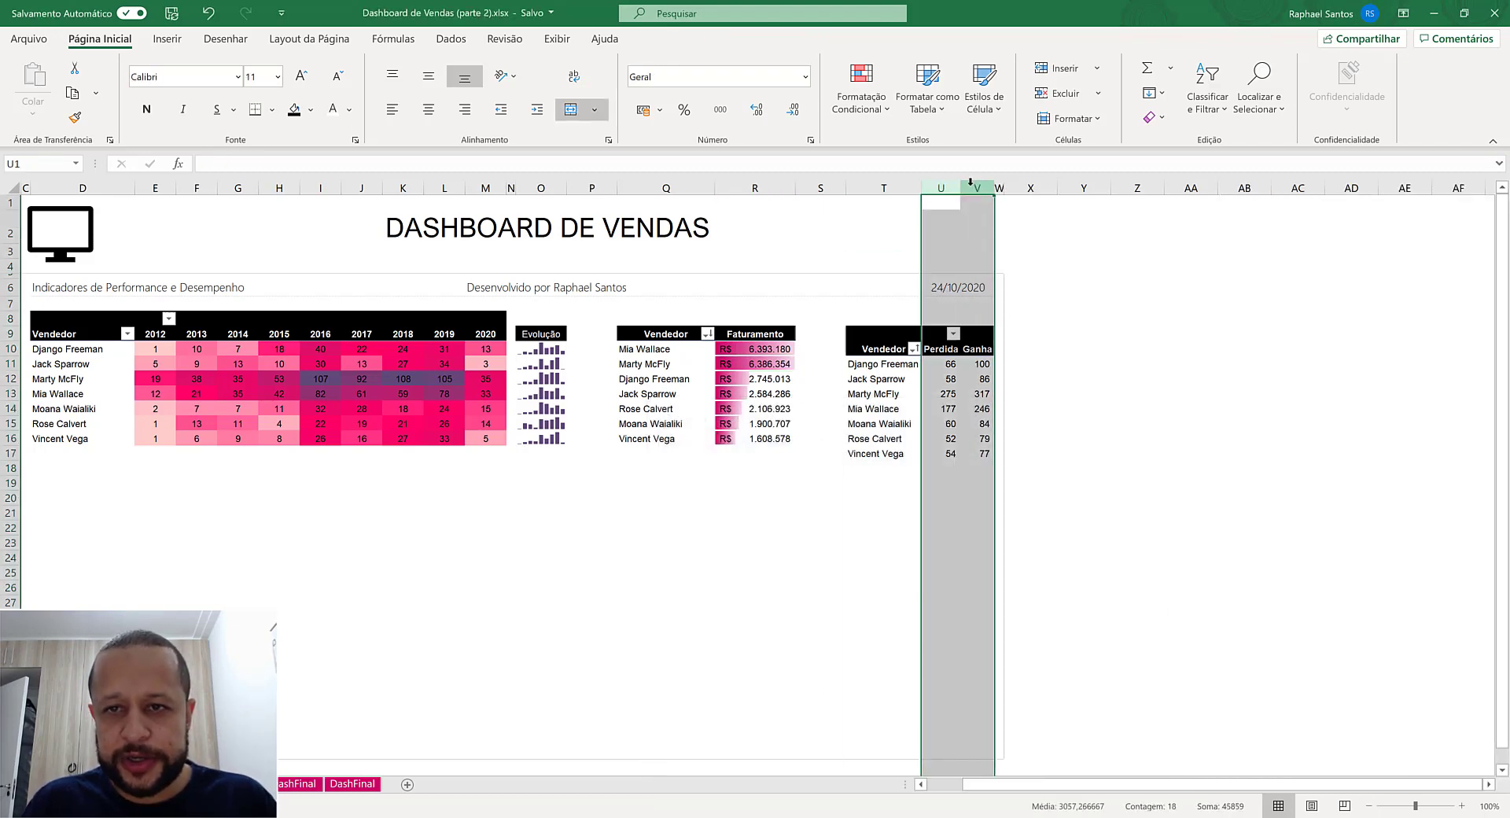
{"action": "right_click", "coordinate": [970, 183]}
{"action": "left_click", "coordinate": [1066, 411]}
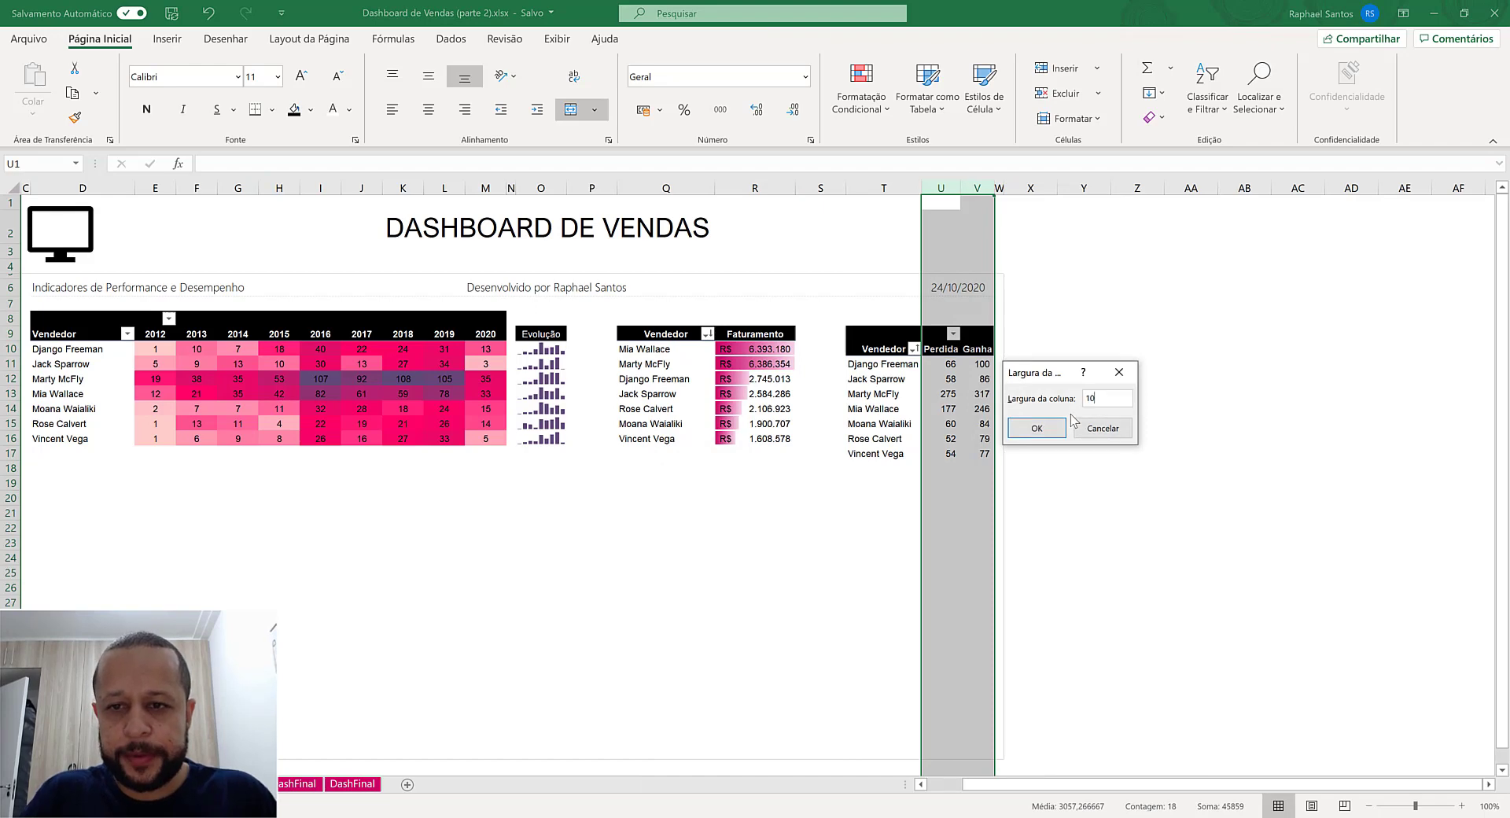
{"action": "key", "text": "Return"}
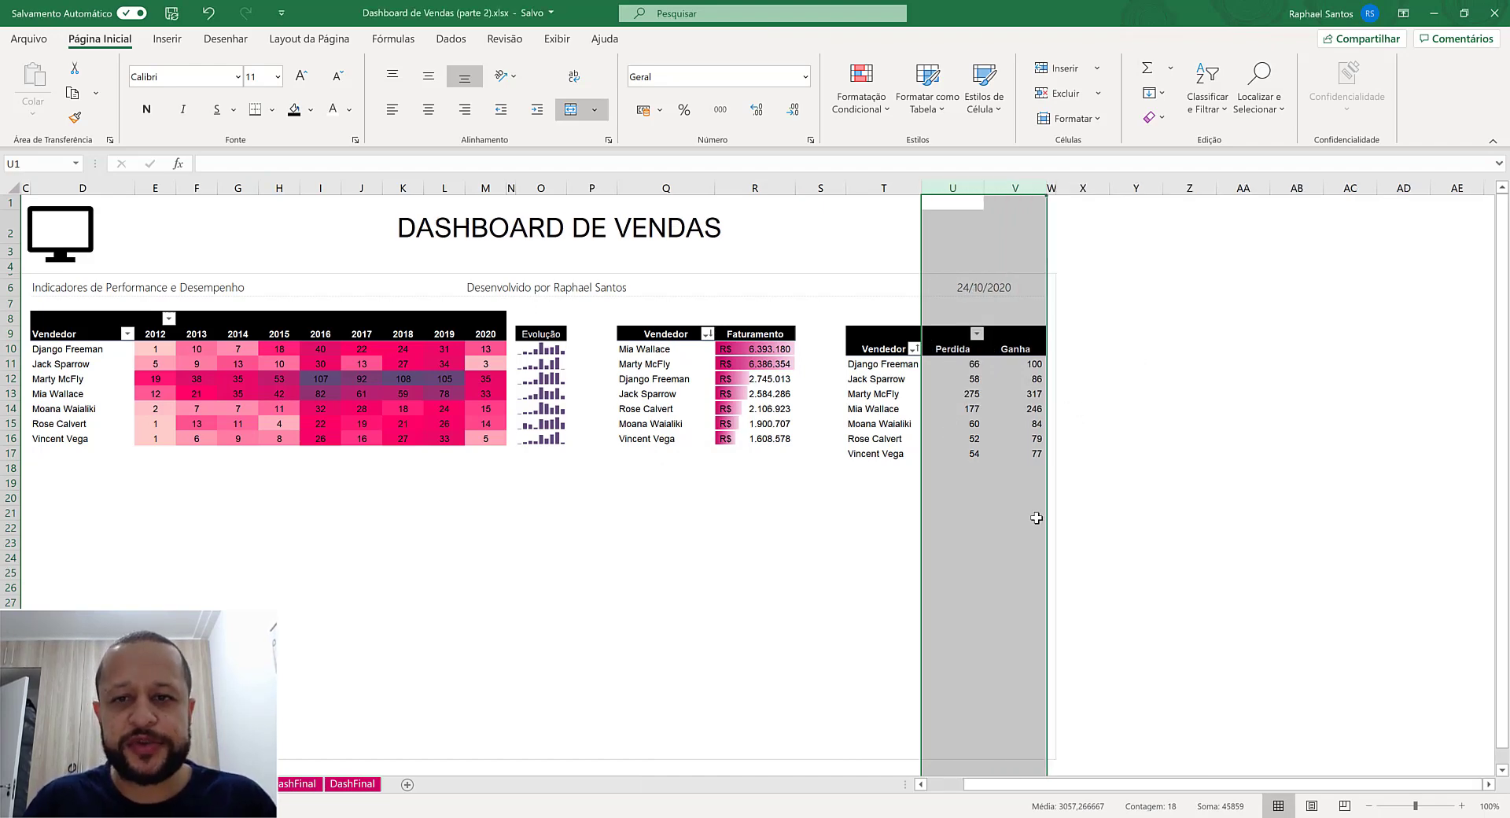
- Start a data bar formatting rule for the opportunity-count pivot table's values, applied to all cells showing values
{"action": "left_click", "coordinate": [961, 366]}
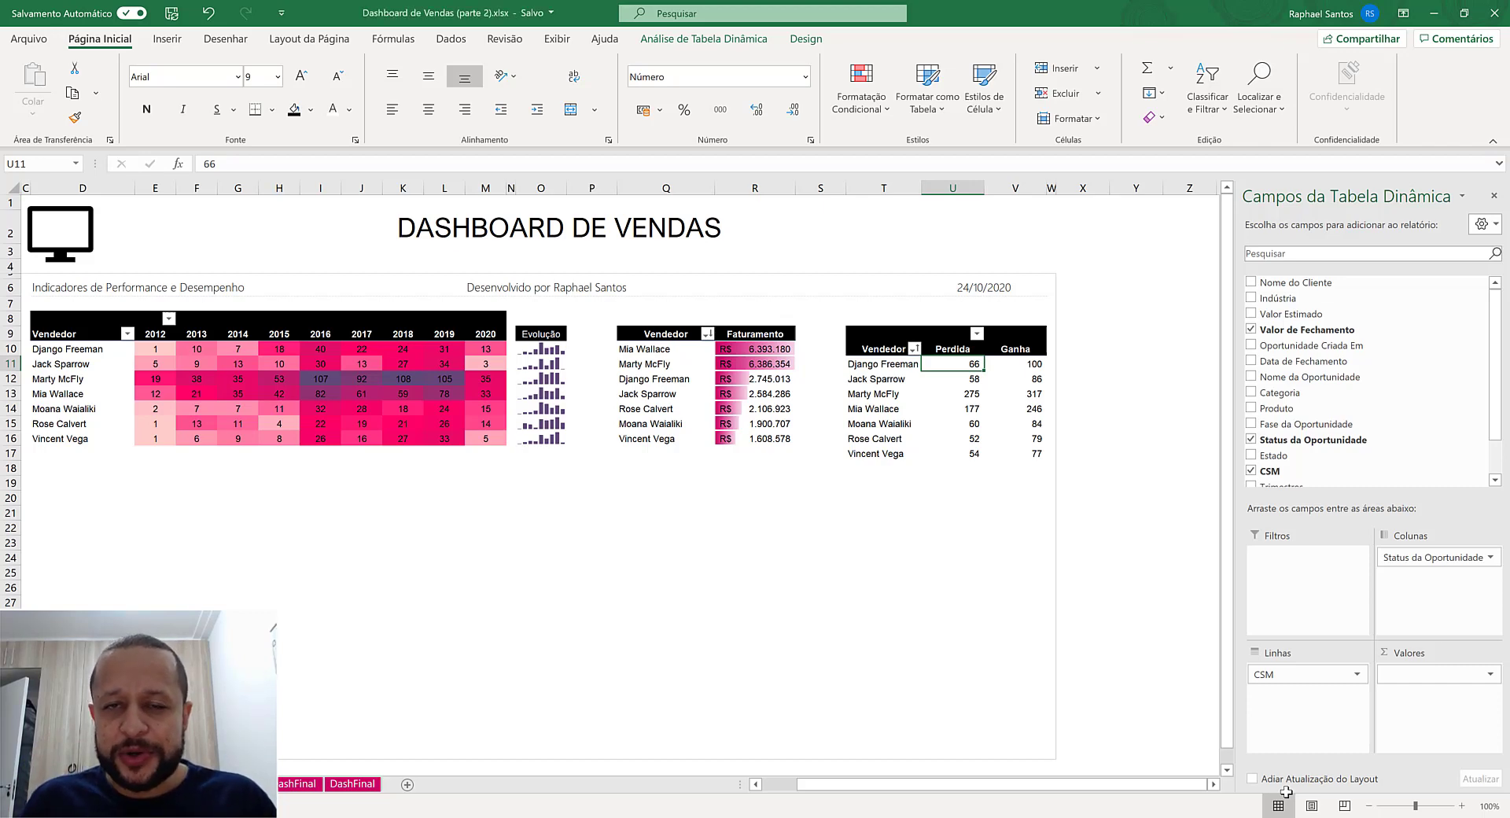
{"action": "left_click", "coordinate": [1020, 362]}
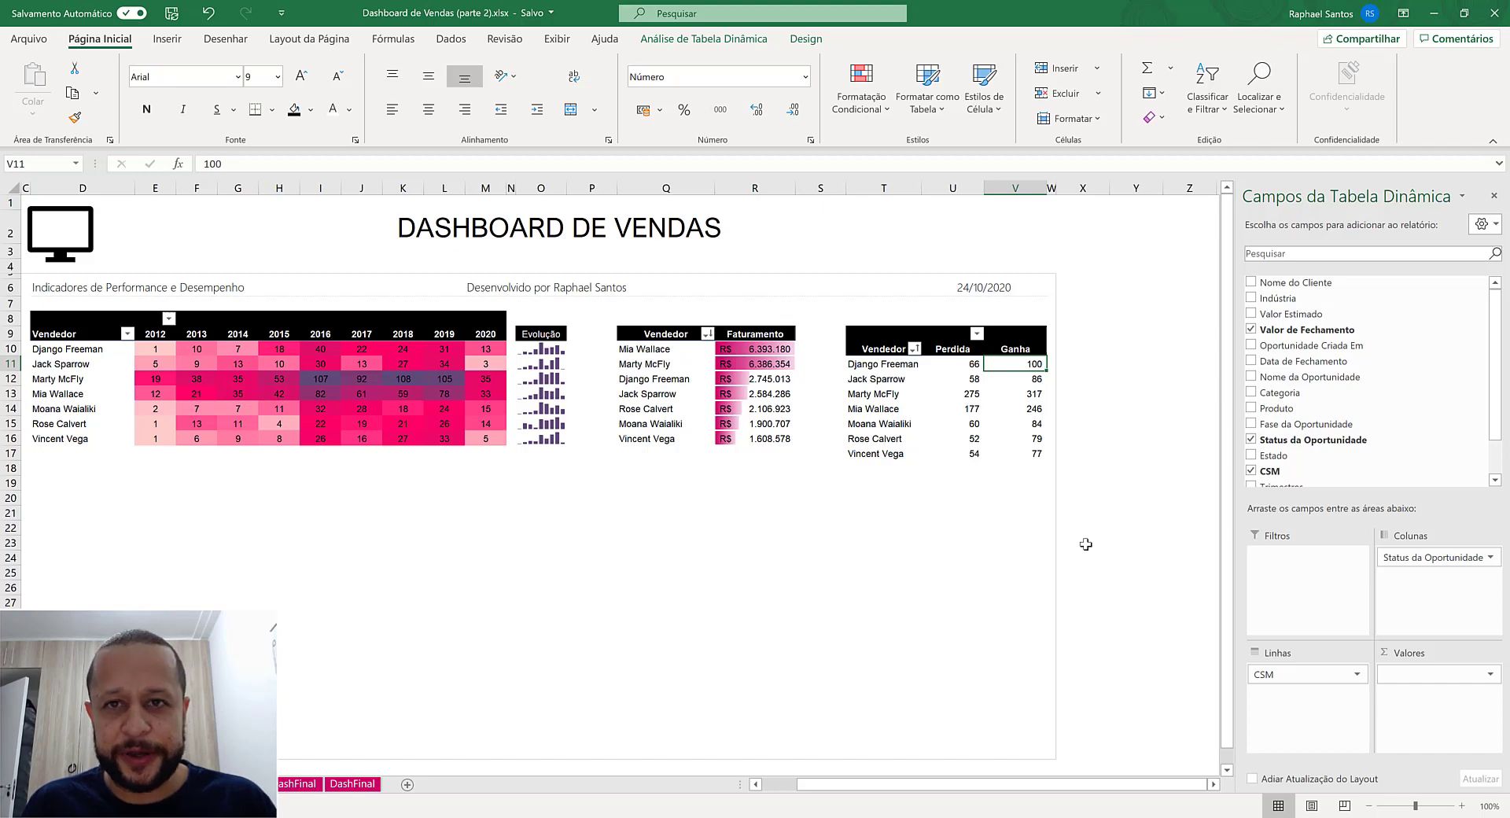
{"action": "left_click", "coordinate": [861, 91]}
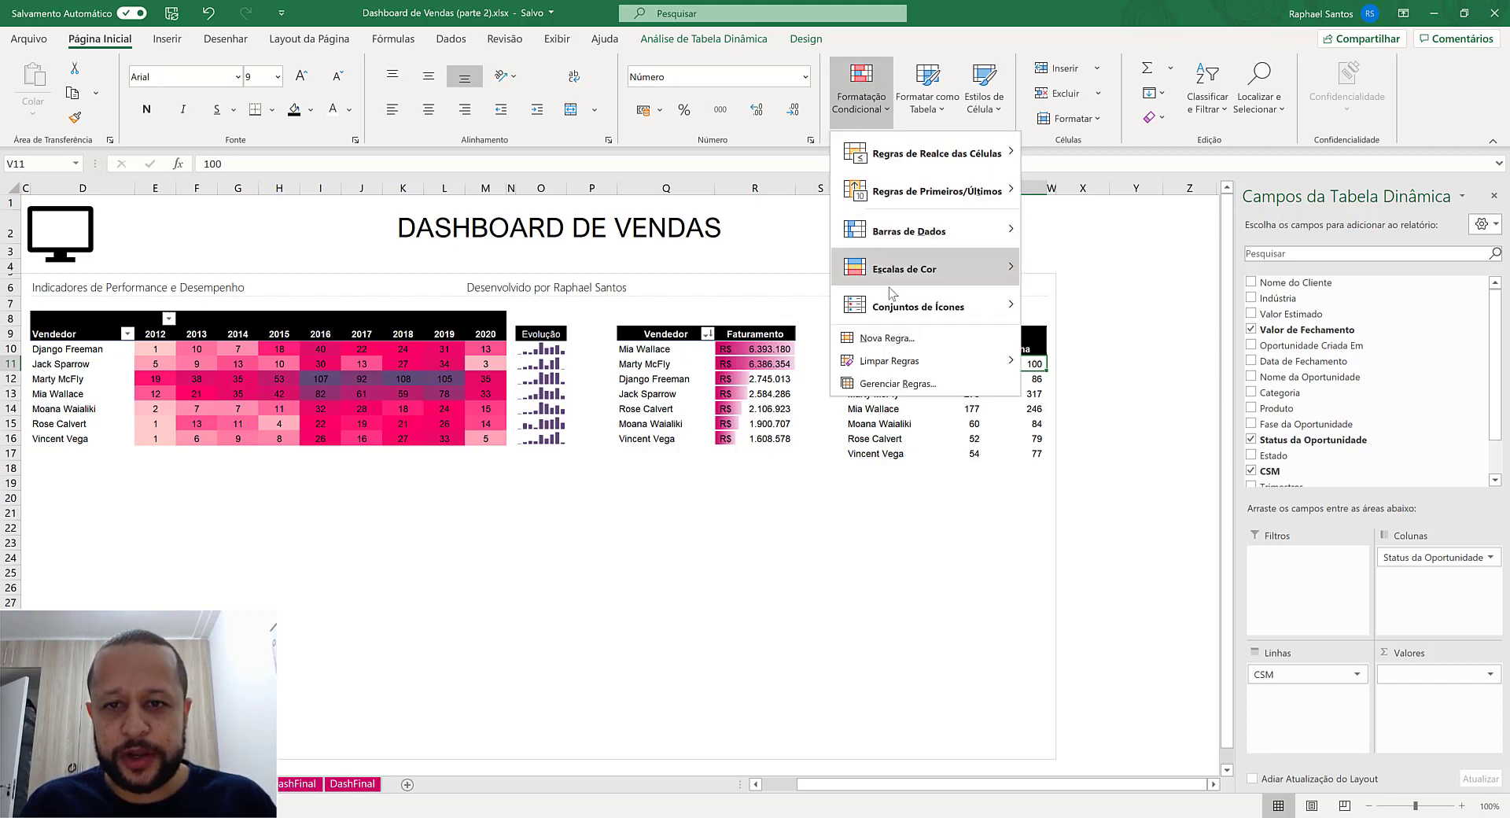
{"action": "left_click", "coordinate": [892, 338]}
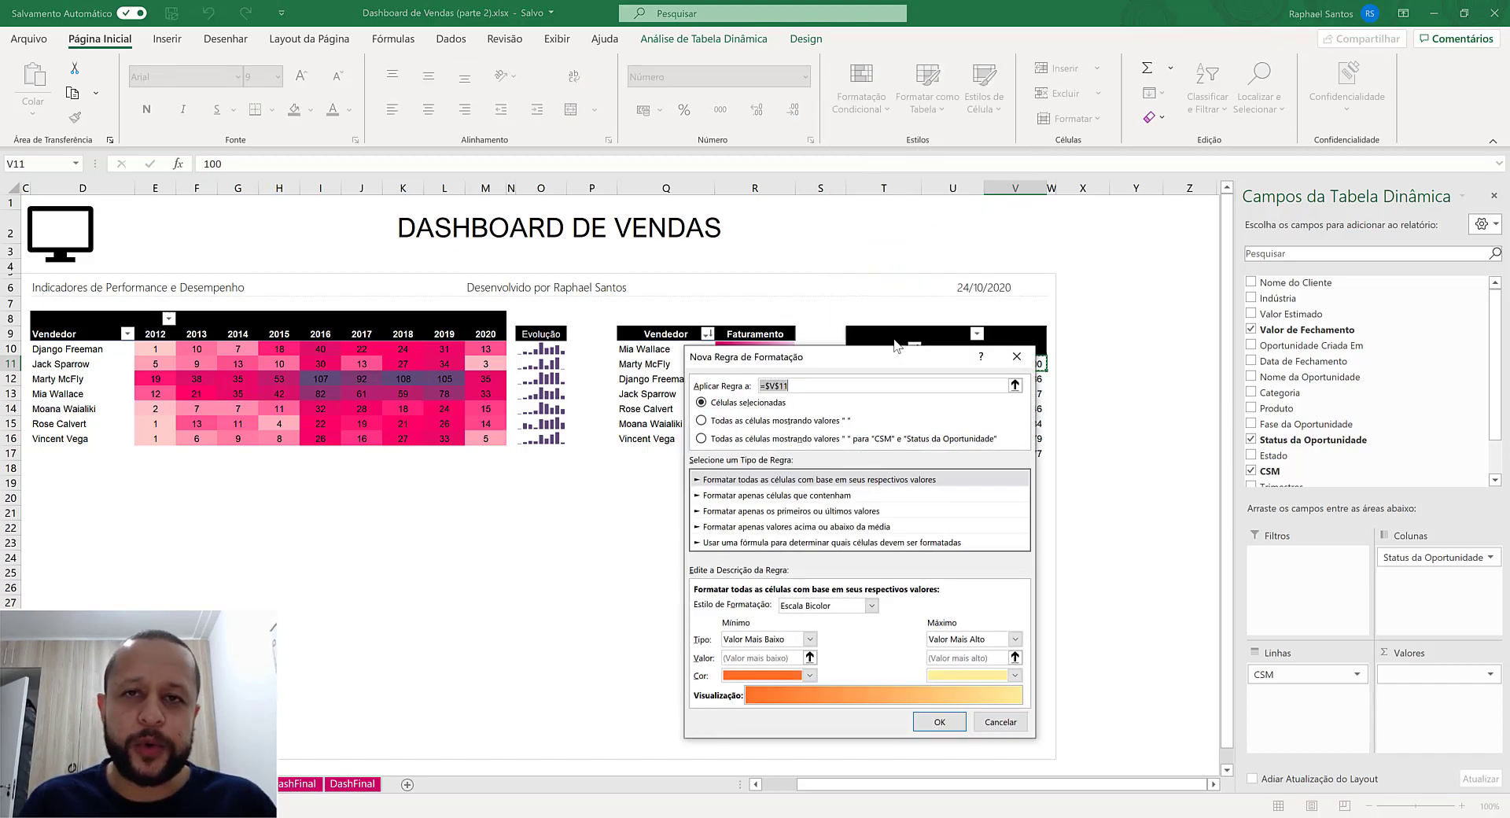
{"action": "left_click", "coordinate": [745, 421]}
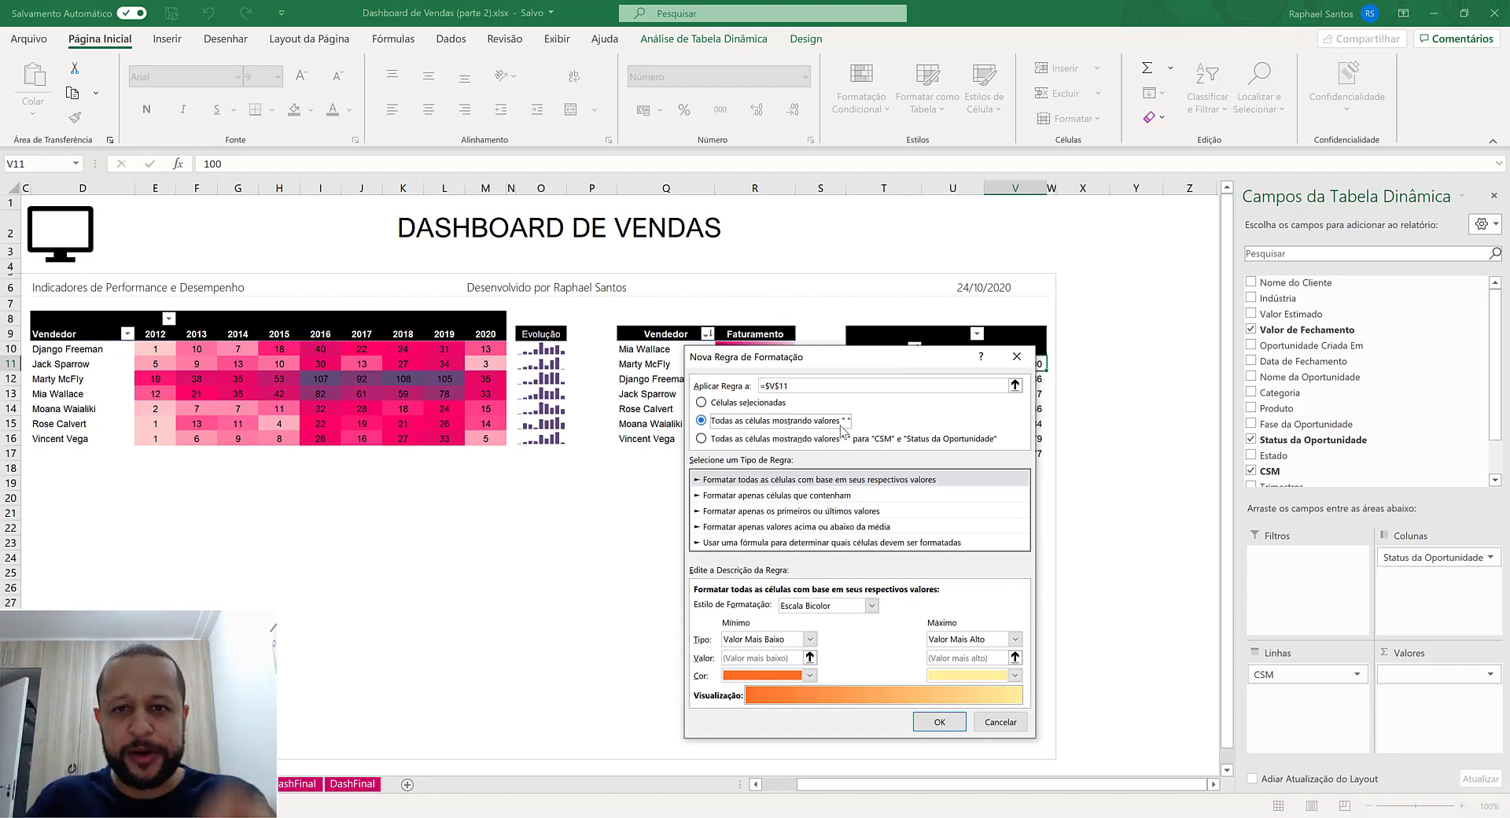
{"action": "left_click_drag", "start_coordinate": [870, 362], "coordinate": [823, 185]}
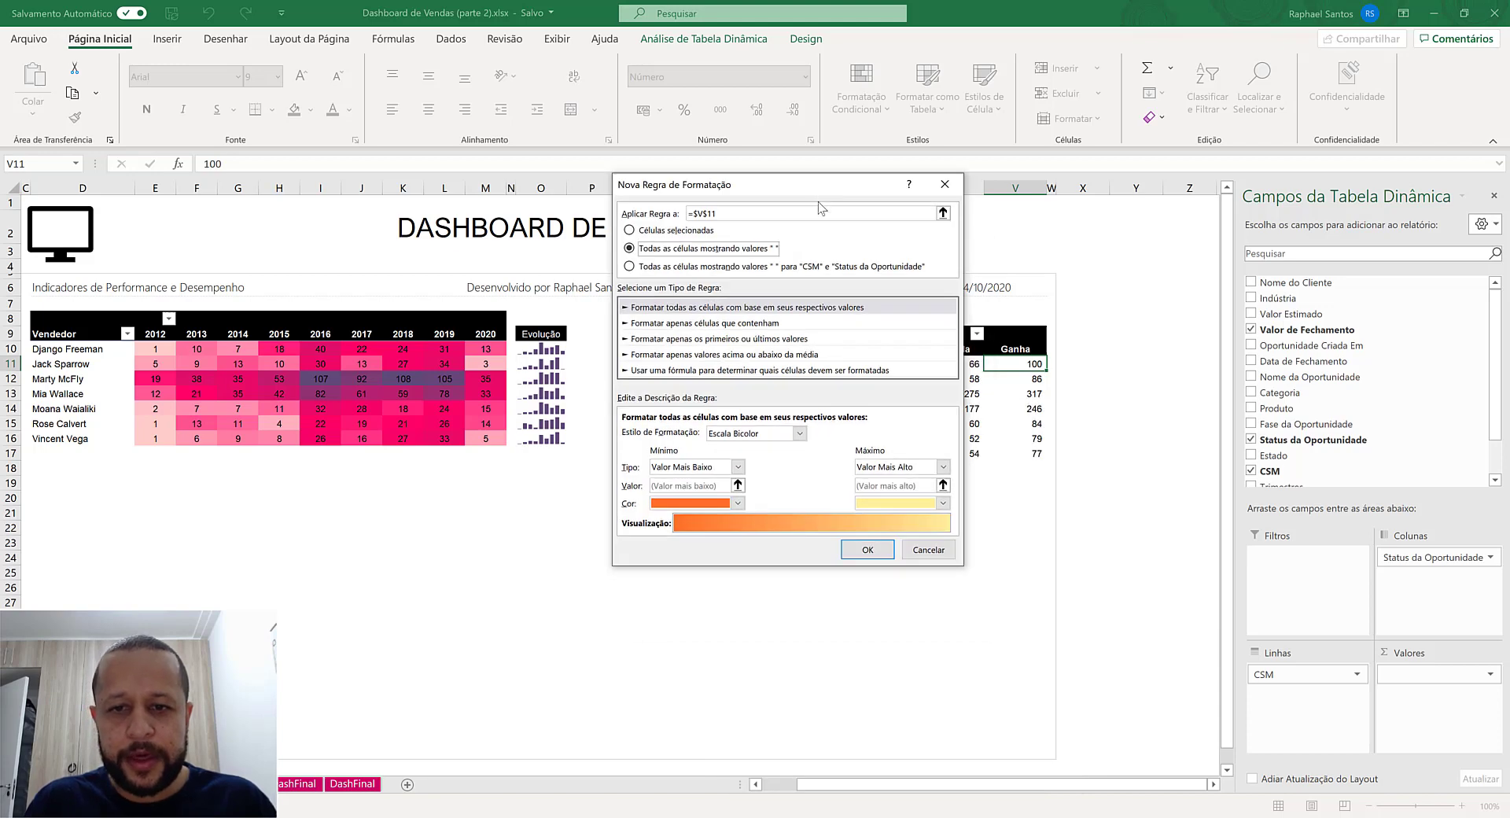
{"action": "left_click", "coordinate": [718, 434]}
{"action": "left_click", "coordinate": [745, 474]}
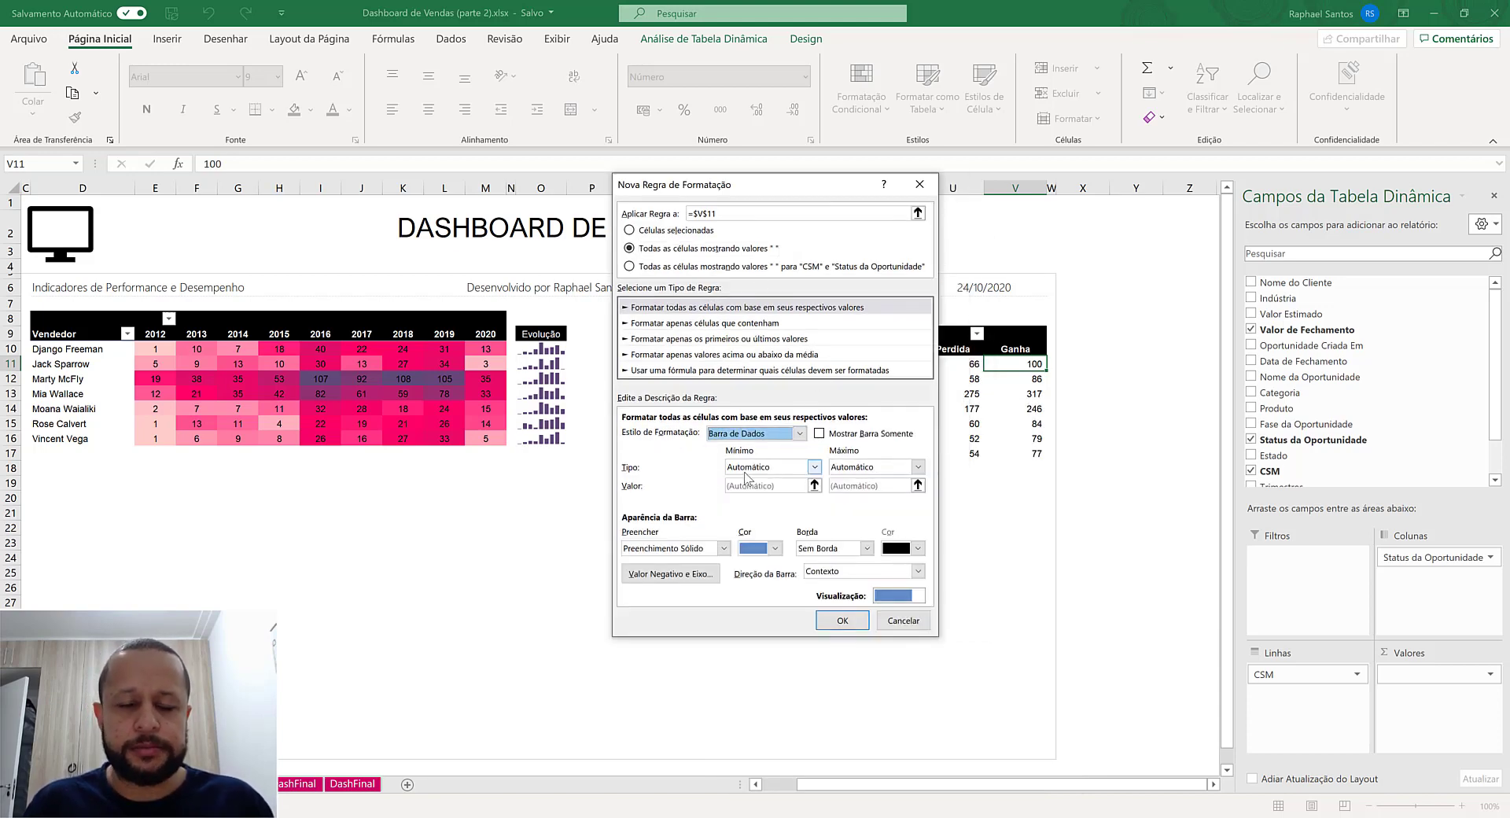
- Give the data bars a recent dark purple color and solid fill, show only the bars, and apply the rule
{"action": "left_click", "coordinate": [774, 552]}
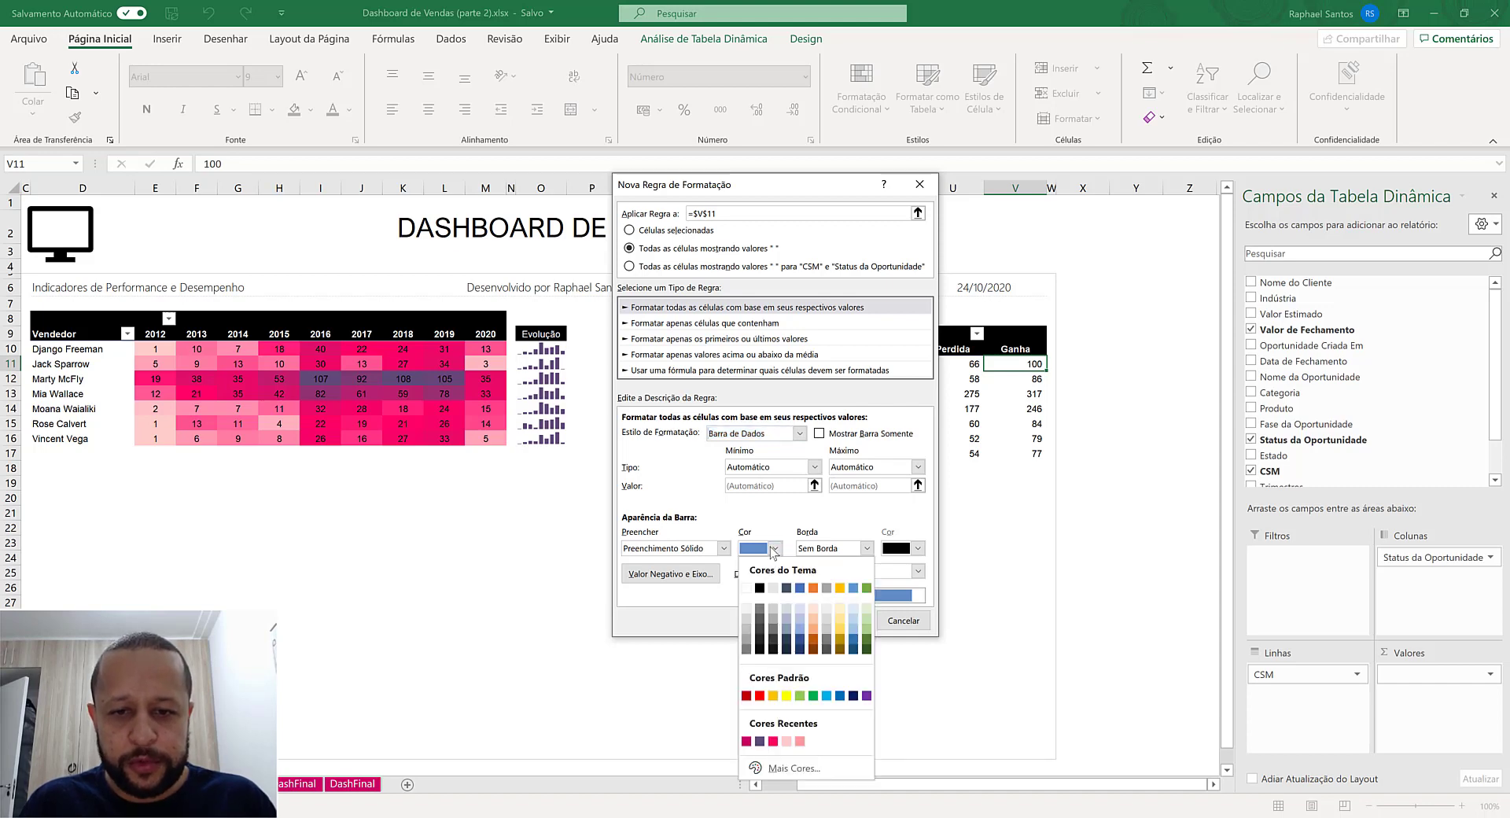
{"action": "left_click", "coordinate": [764, 740]}
{"action": "left_click", "coordinate": [844, 435]}
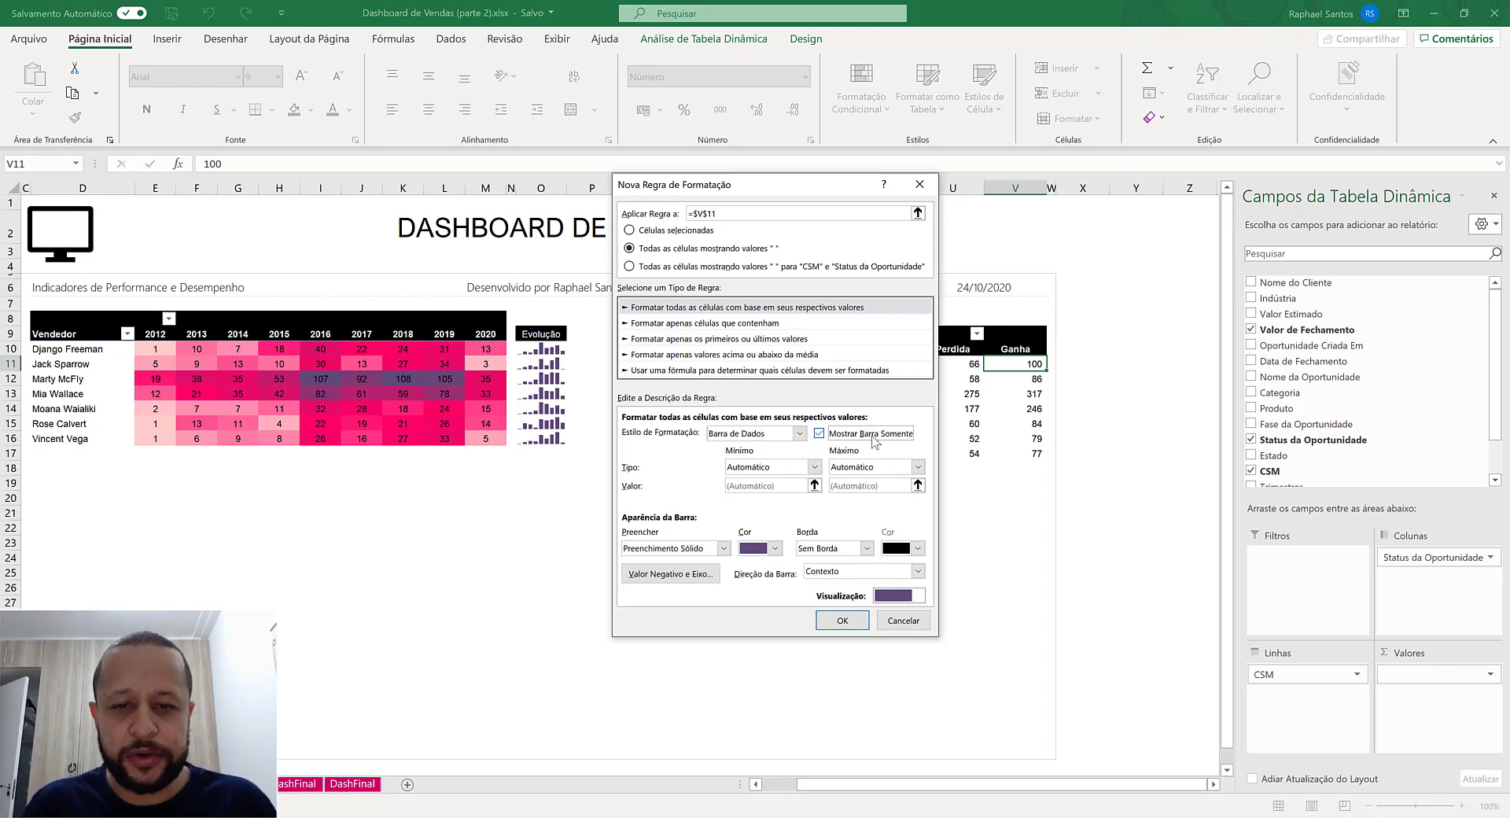
{"action": "left_click", "coordinate": [720, 548]}
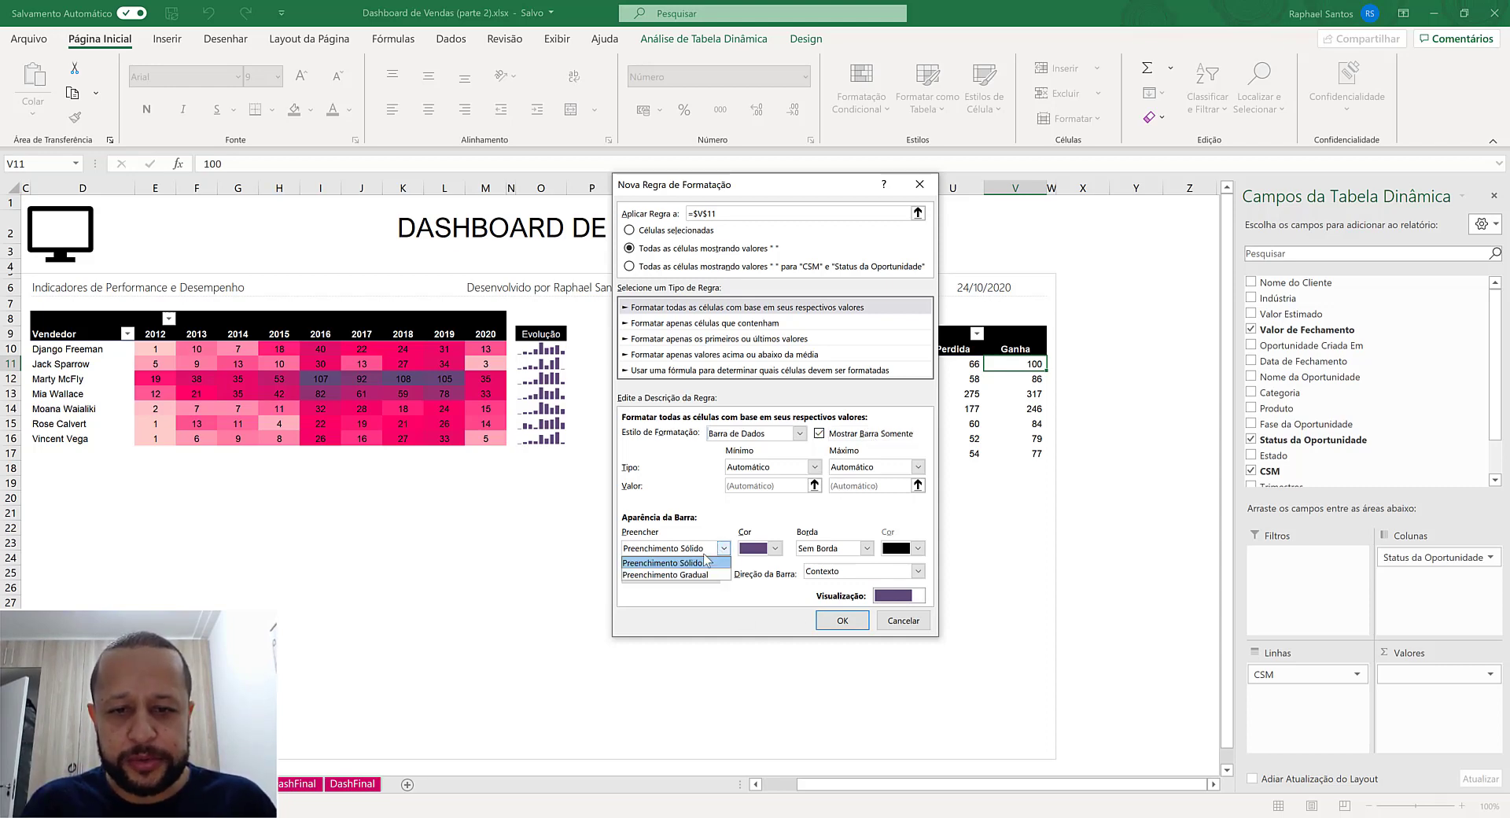
{"action": "left_click", "coordinate": [705, 562]}
{"action": "left_click", "coordinate": [847, 626]}
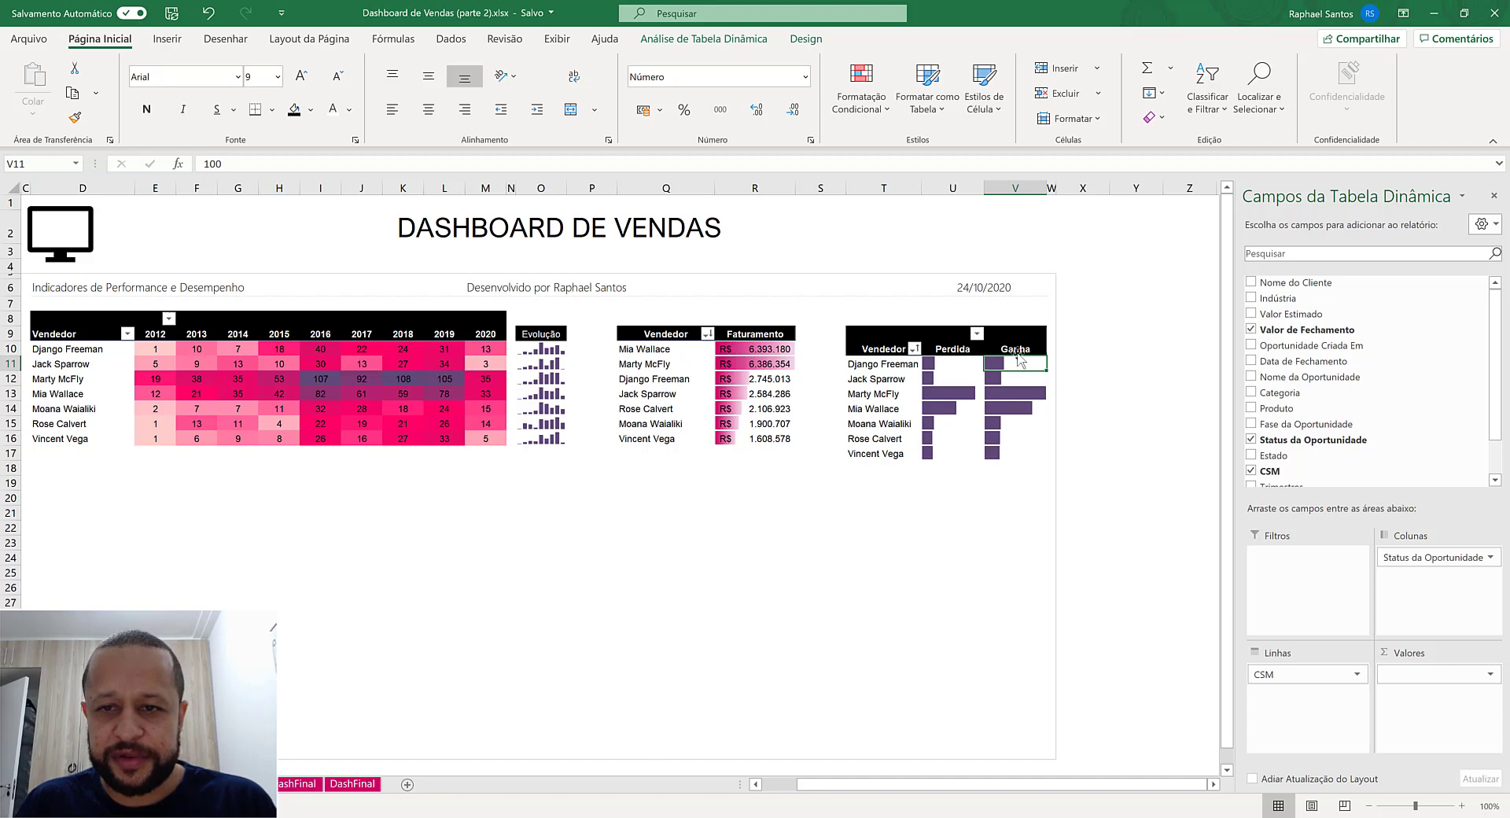
- Try to restrict the existing data bar rule to selected cells for the Perdida column
{"action": "left_click_drag", "start_coordinate": [1014, 360], "coordinate": [955, 439]}
{"action": "key", "text": "Return"}
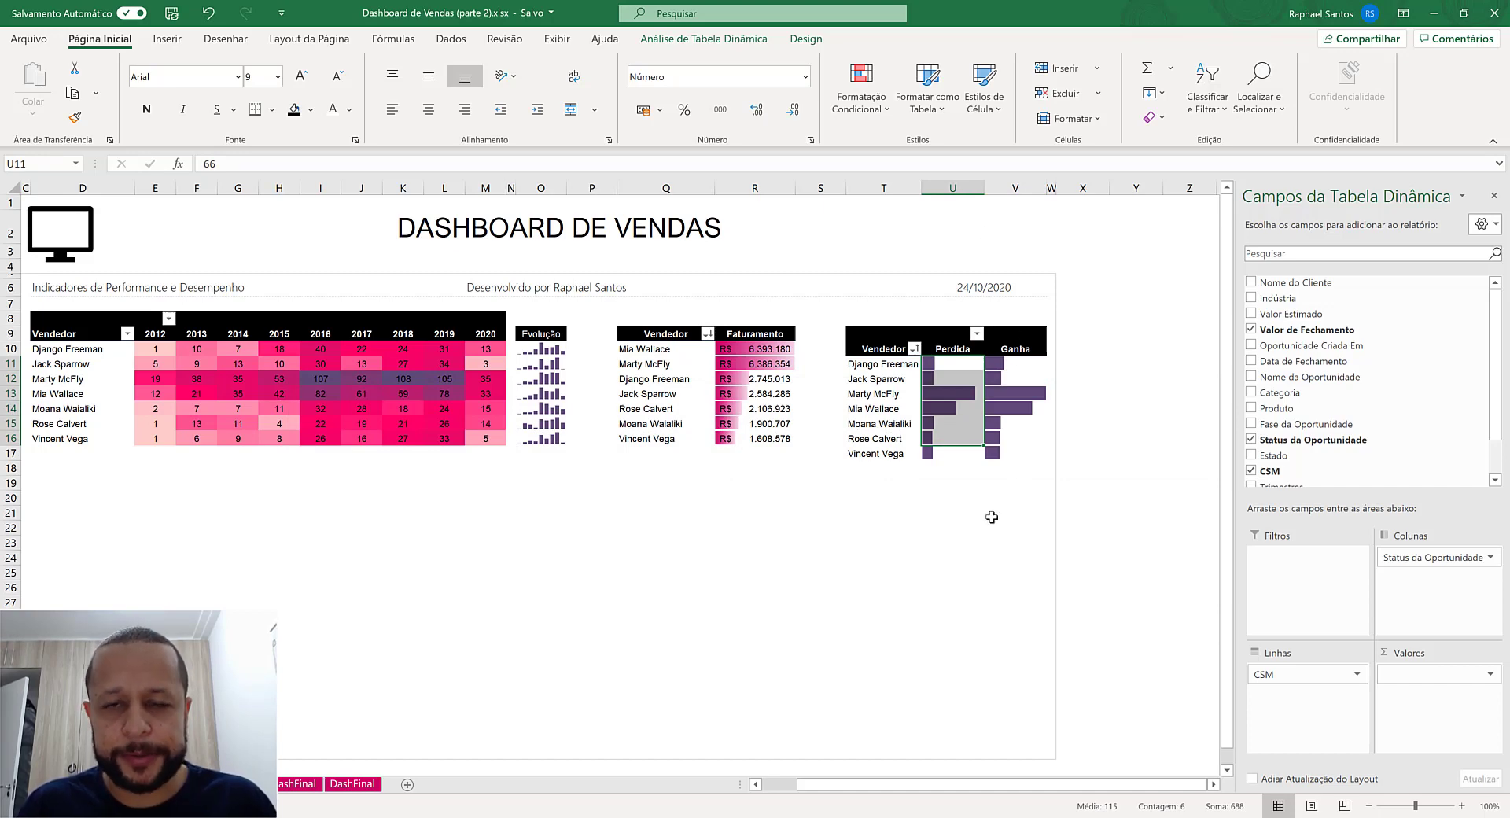
{"action": "left_click", "coordinate": [861, 90]}
{"action": "left_click", "coordinate": [918, 385]}
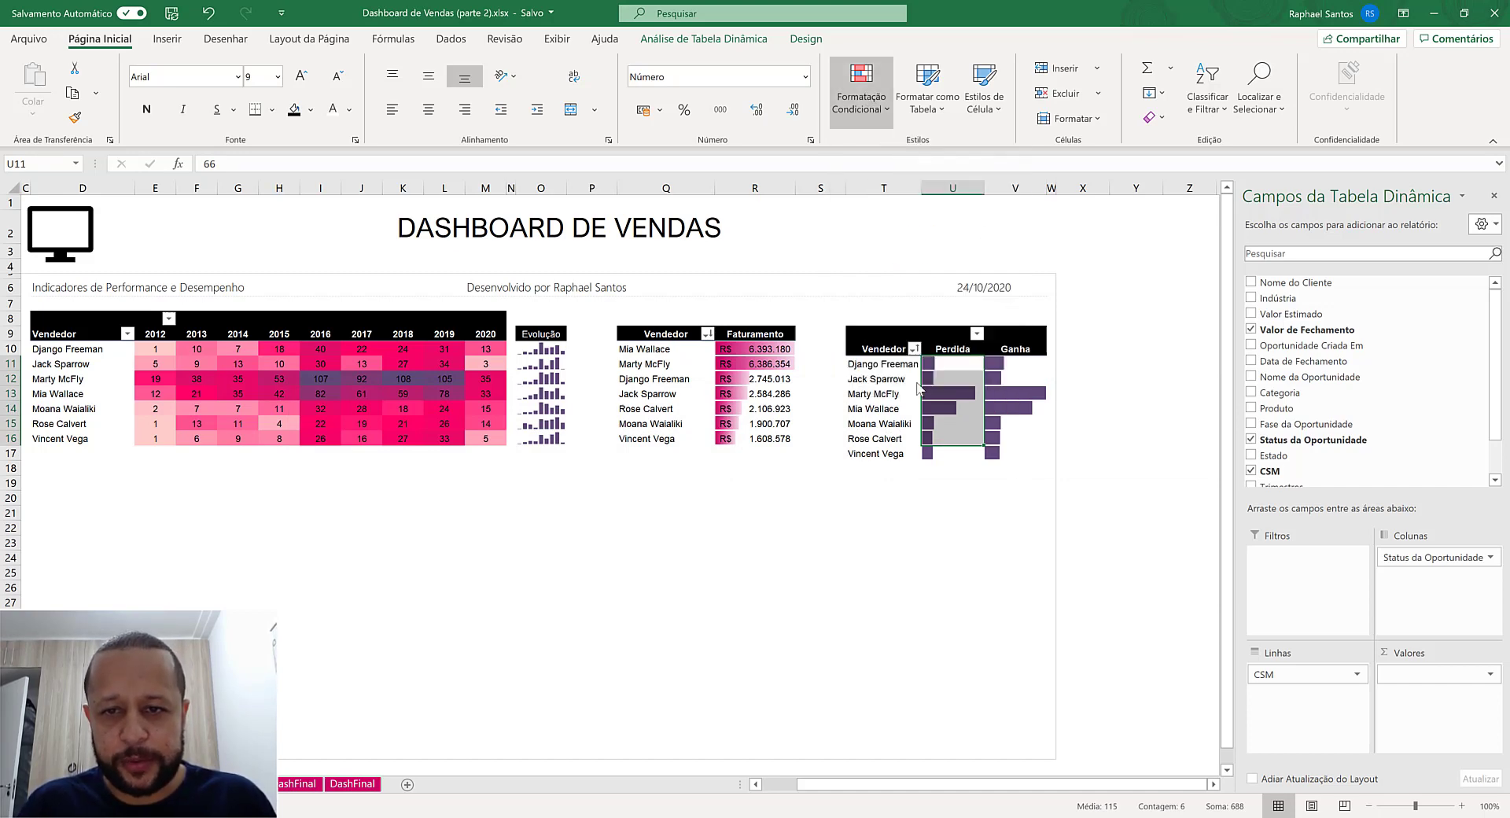
{"action": "left_click", "coordinate": [629, 386]}
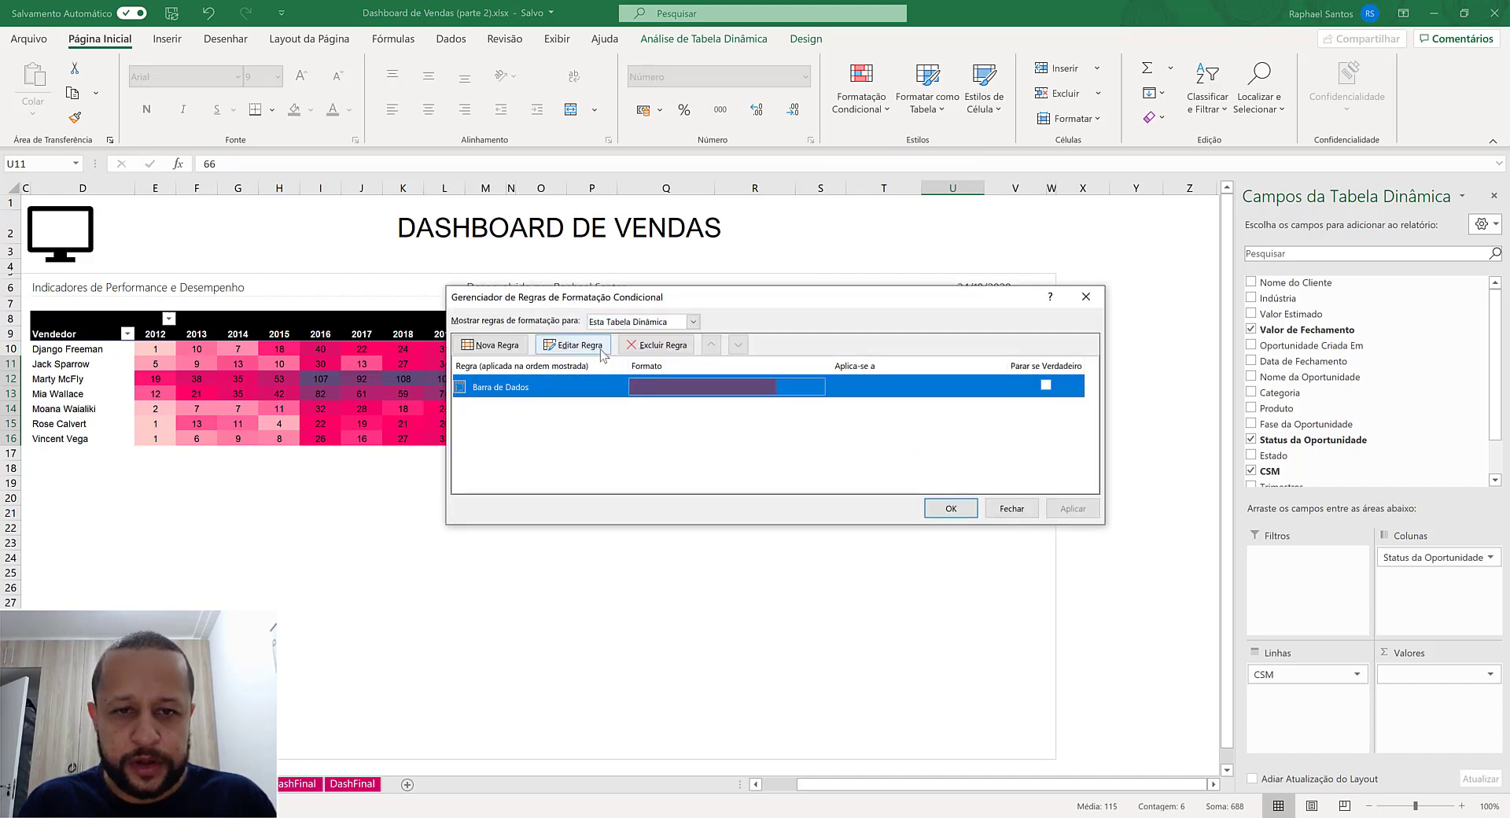
{"action": "left_click", "coordinate": [574, 345]}
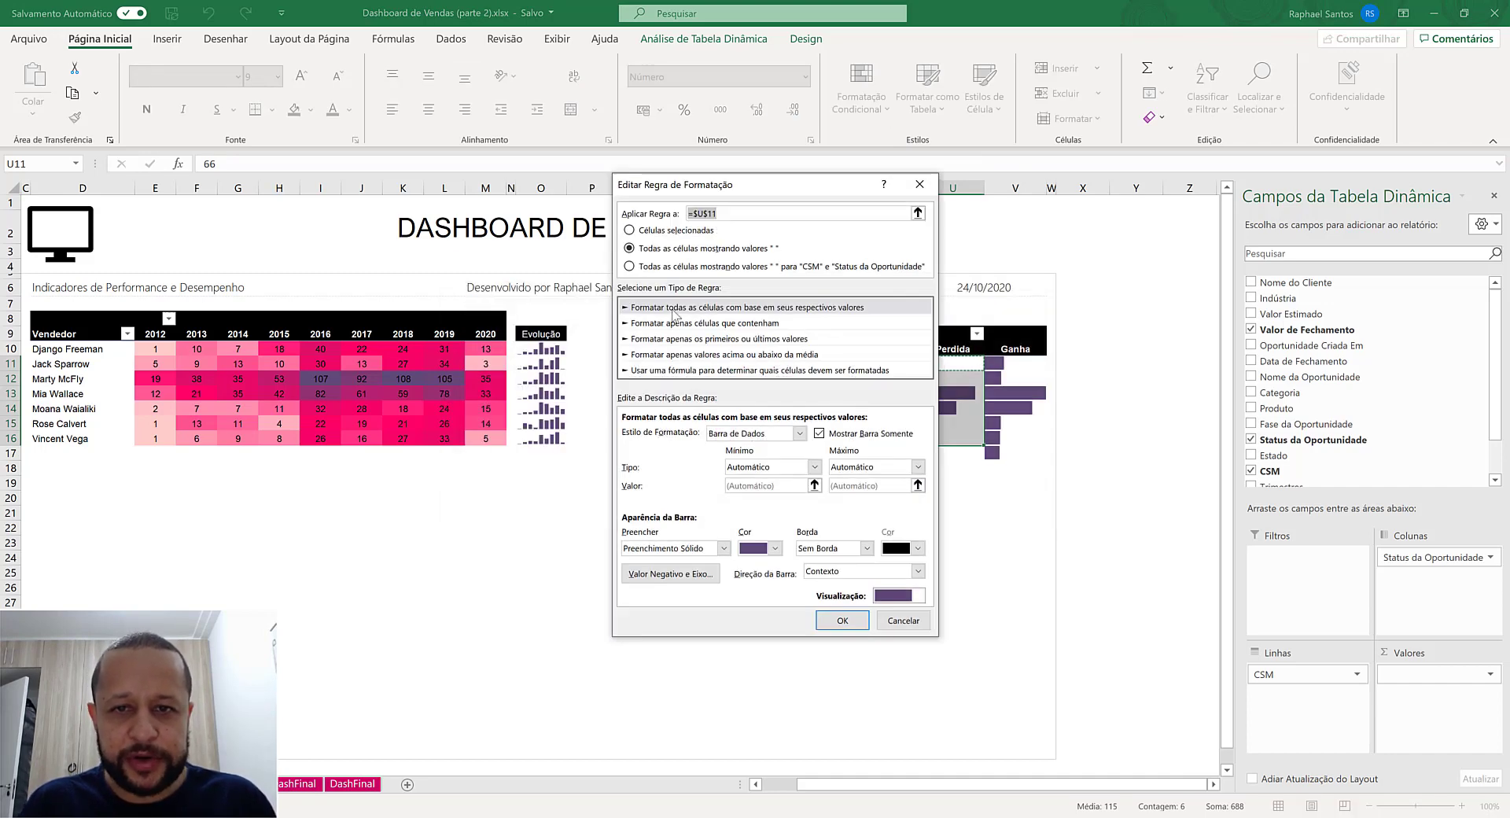
{"action": "left_click", "coordinate": [692, 232]}
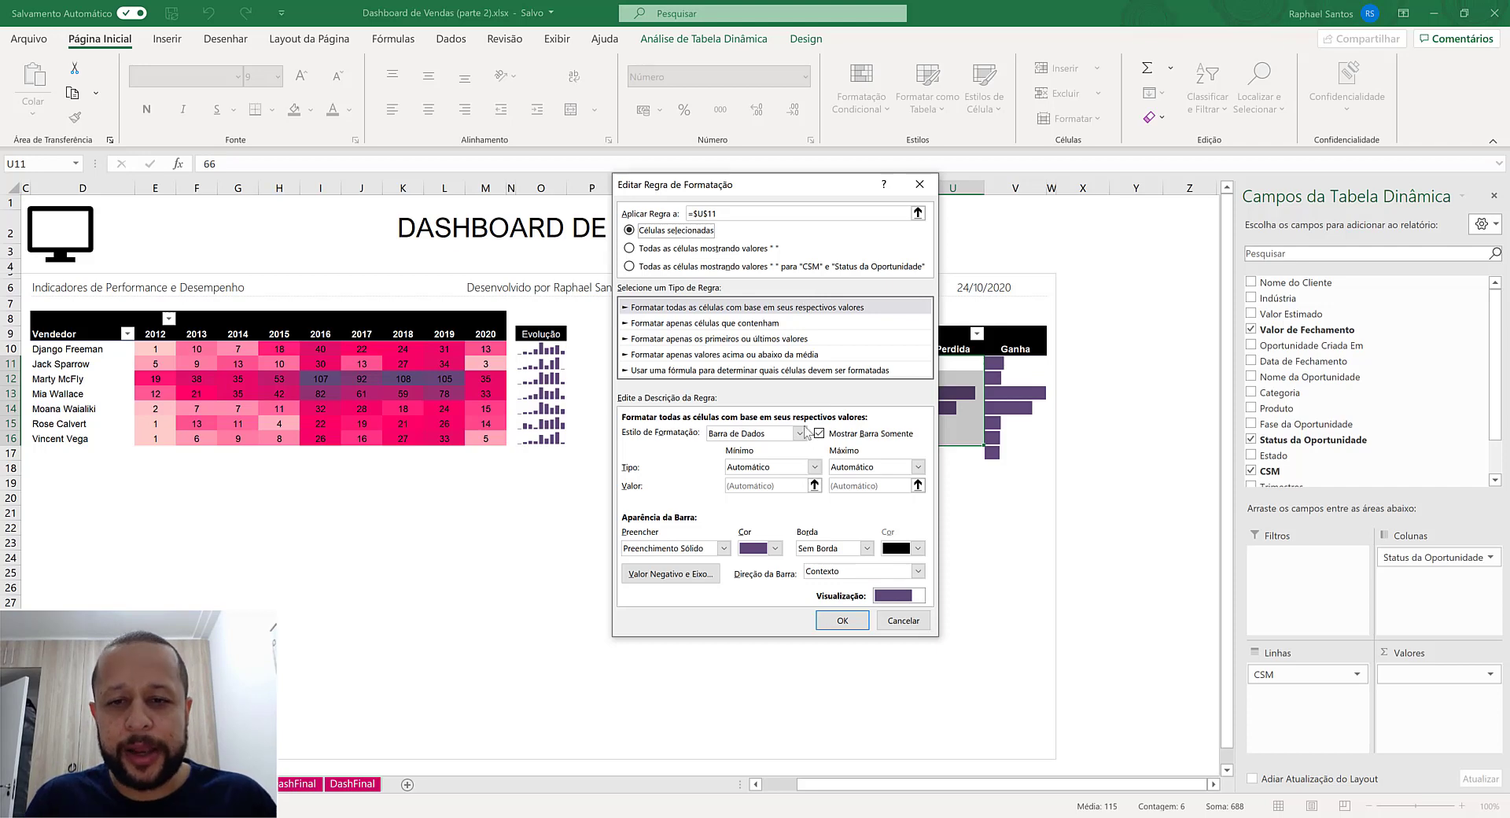
{"action": "left_click", "coordinate": [903, 620]}
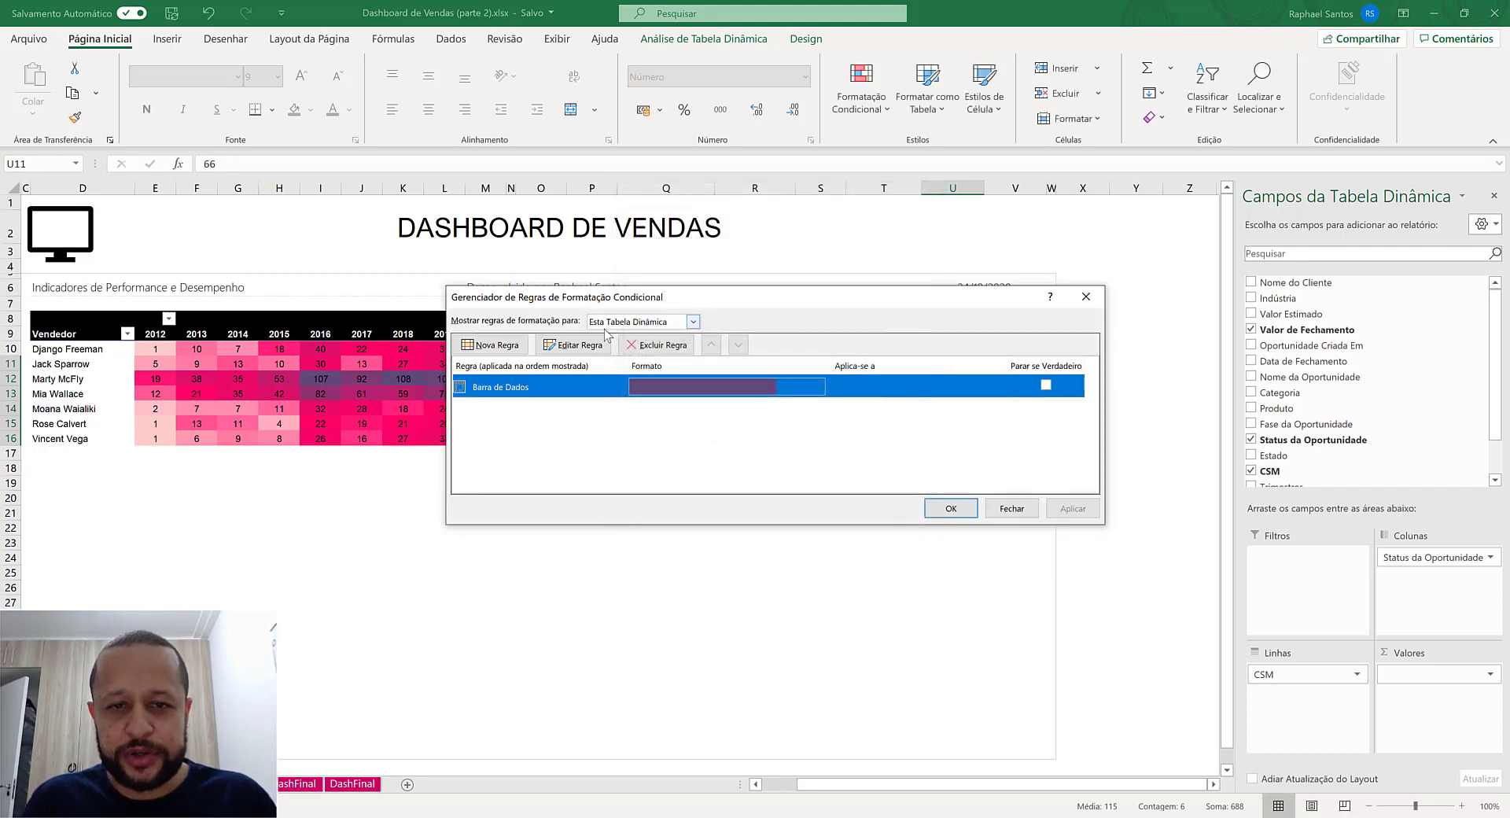
- Delete the data bar rule from the opportunity-count pivot table
{"action": "left_click", "coordinate": [662, 346]}
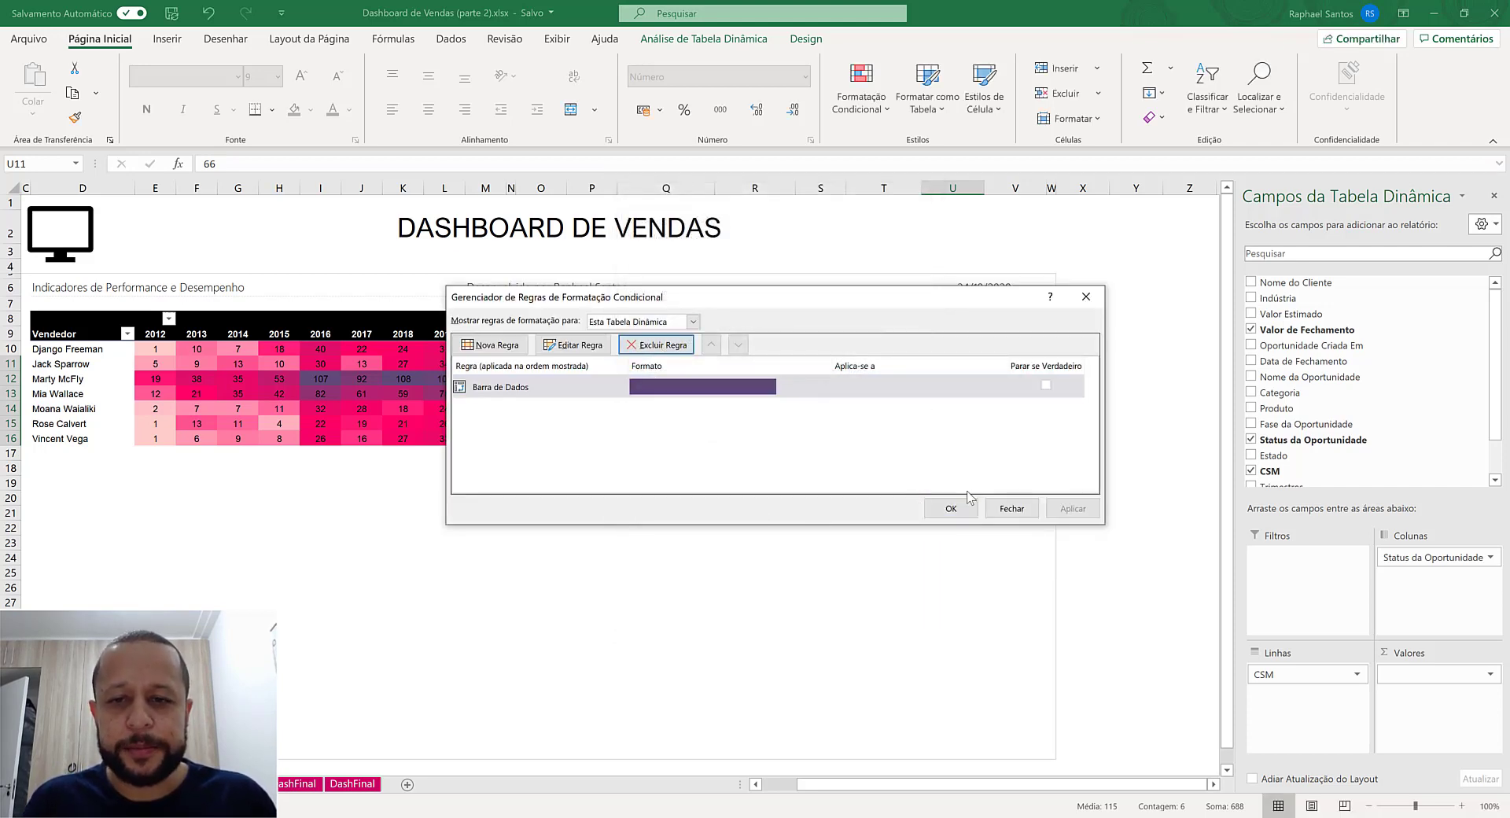
{"action": "left_click", "coordinate": [950, 507]}
{"action": "left_click", "coordinate": [847, 102]}
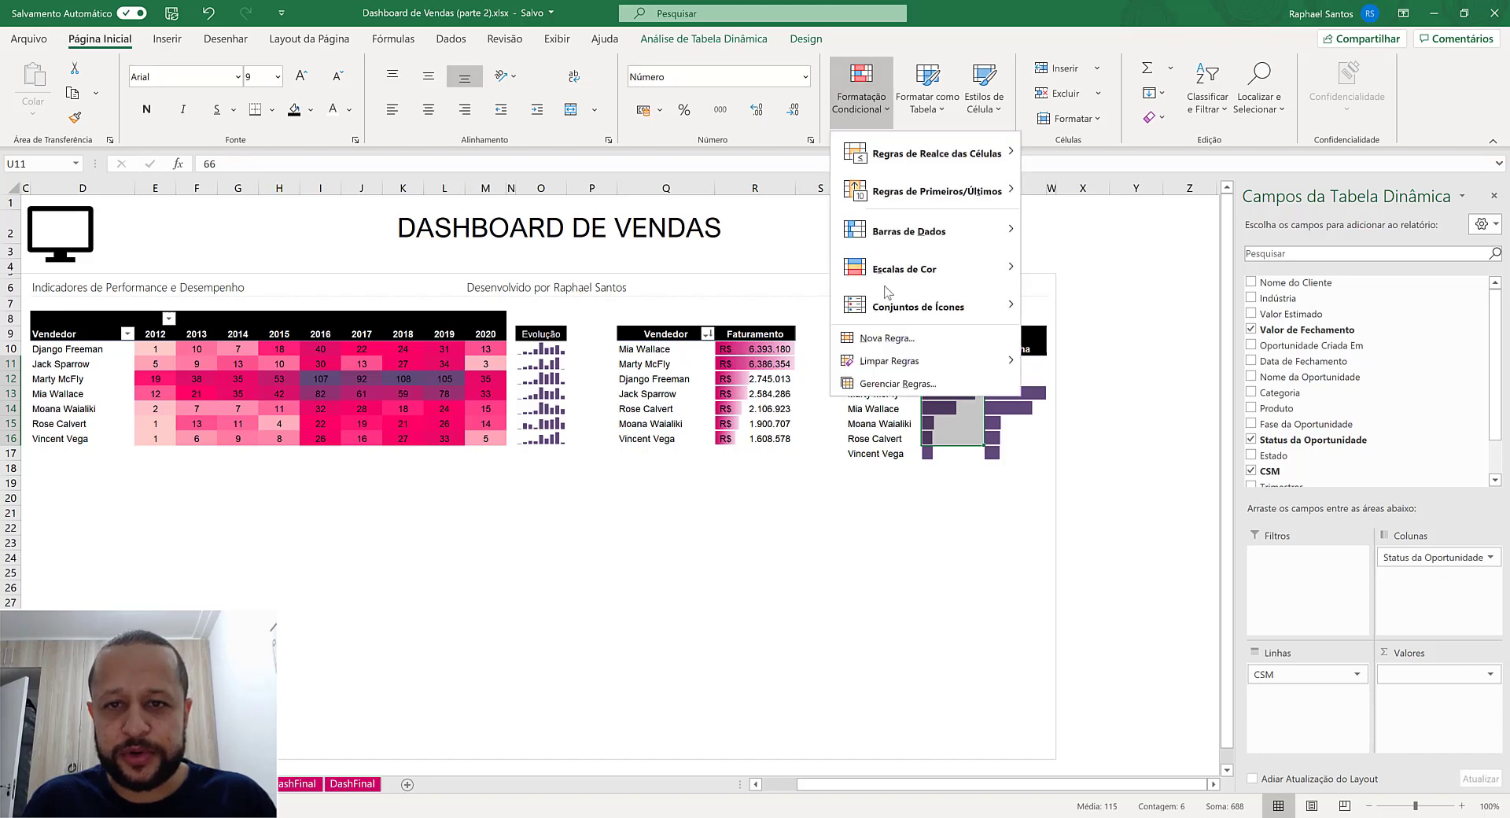
{"action": "left_click", "coordinate": [881, 387]}
{"action": "left_click", "coordinate": [629, 385]}
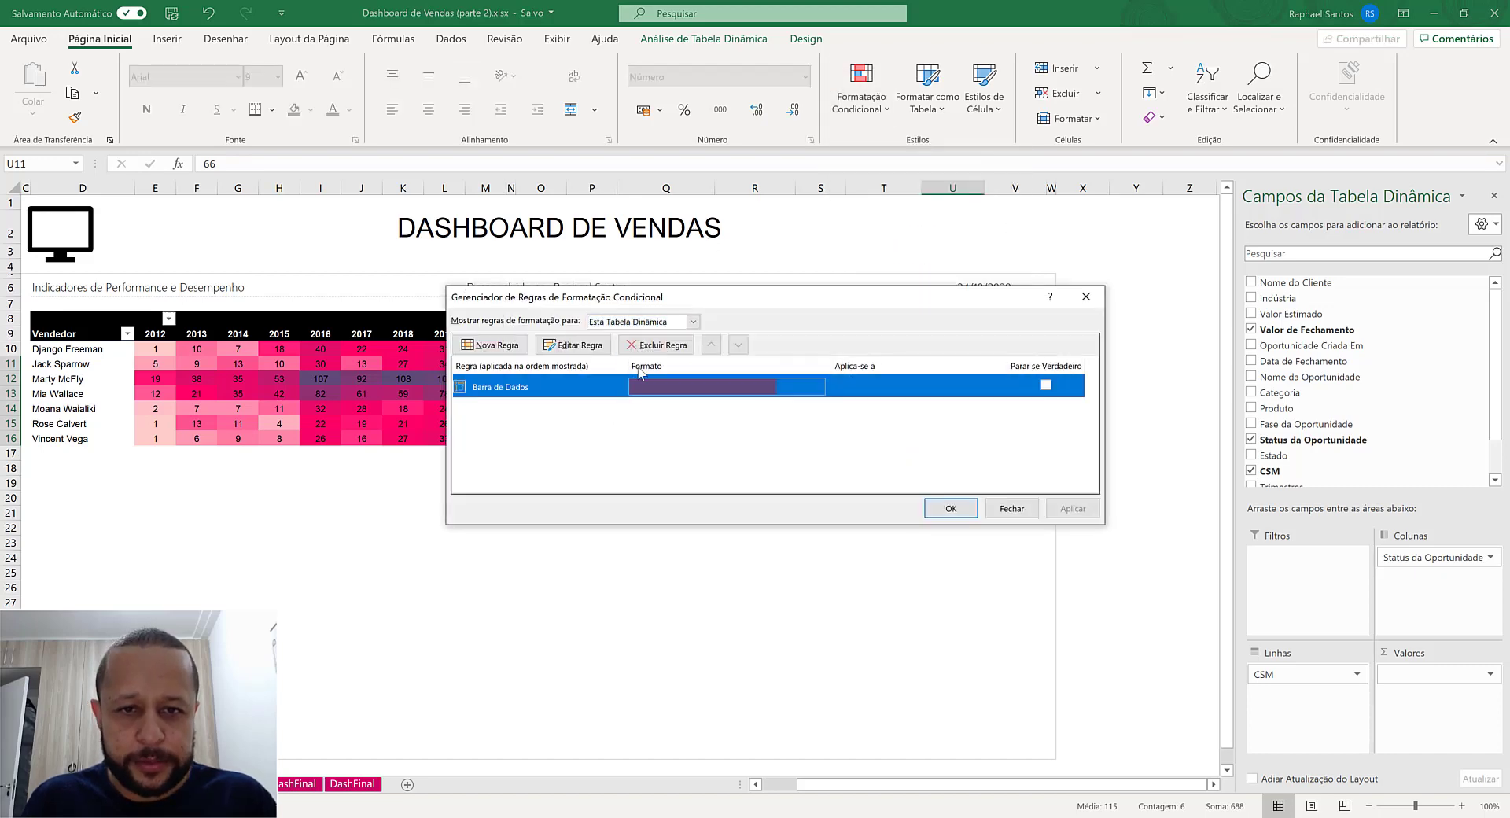
{"action": "left_click", "coordinate": [662, 346]}
{"action": "left_click", "coordinate": [951, 508]}
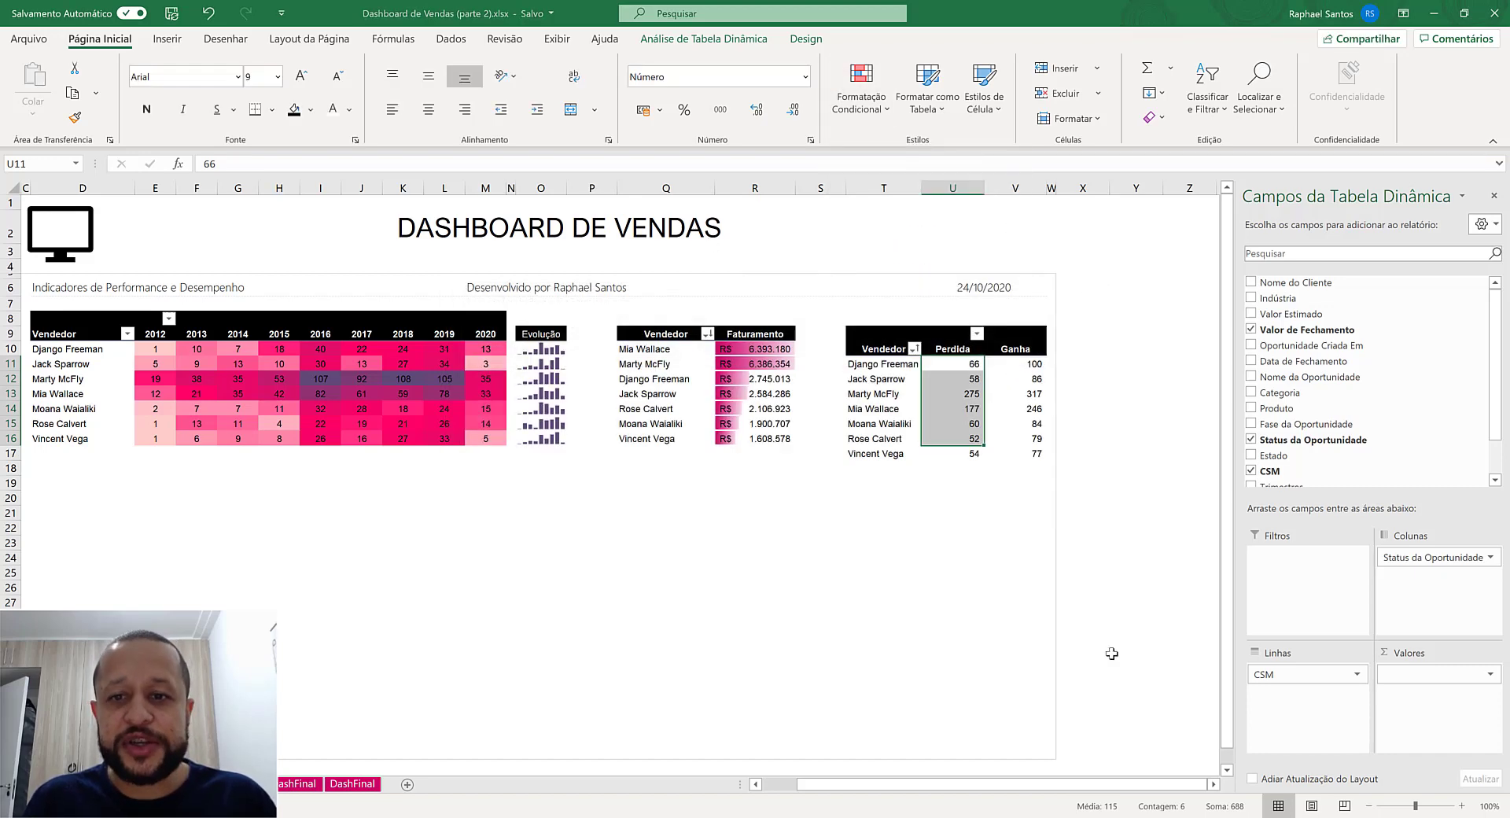
- Add a data bar rule to the selected Ganha values, V11:V17, with dark purple bars and only the bars shown
{"action": "left_click", "coordinate": [1021, 532]}
{"action": "left_click_drag", "start_coordinate": [1024, 363], "coordinate": [1032, 454]}
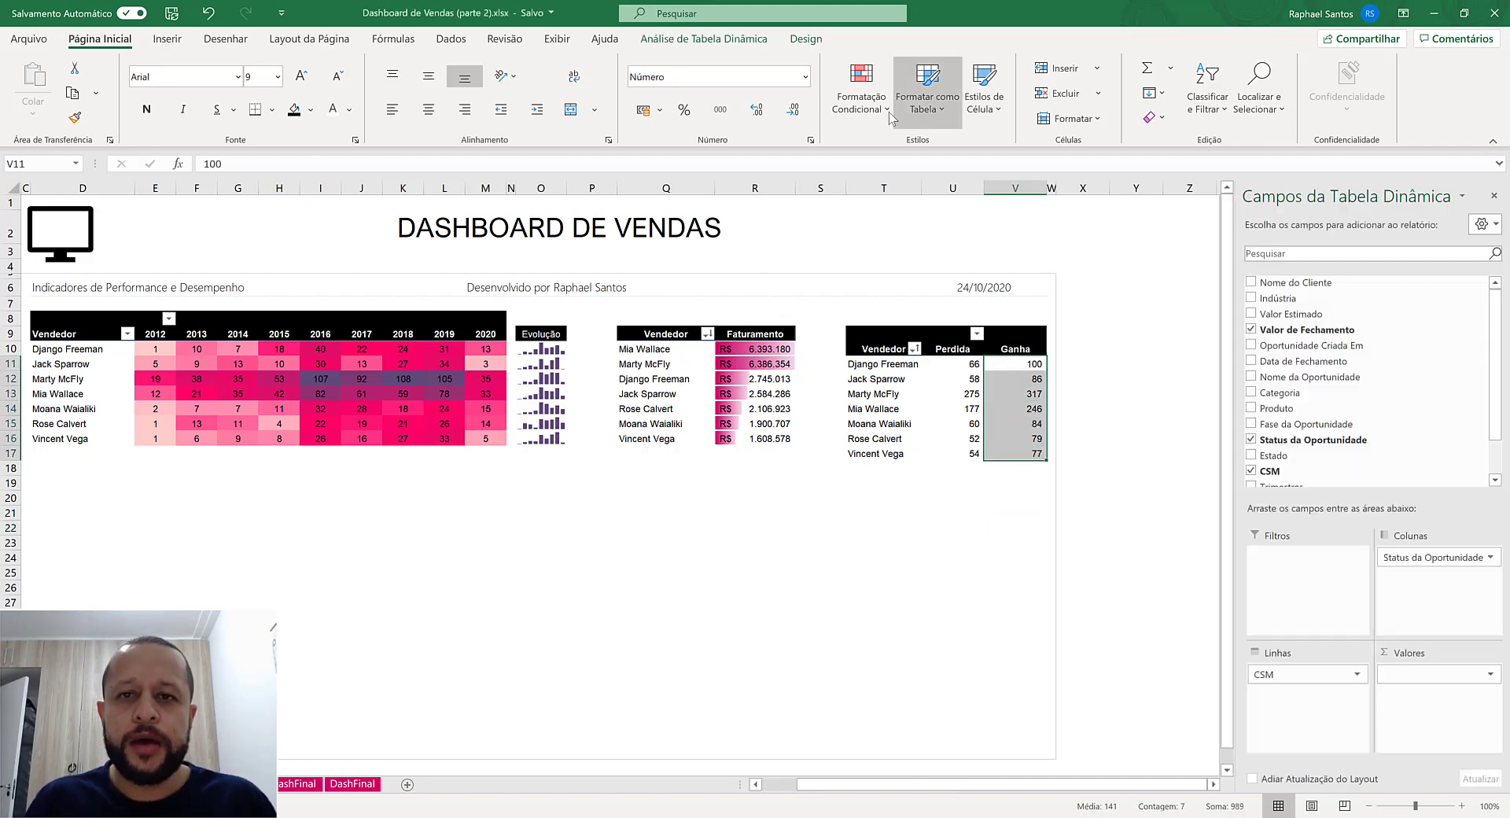
{"action": "left_click", "coordinate": [861, 91]}
{"action": "left_click", "coordinate": [886, 338]}
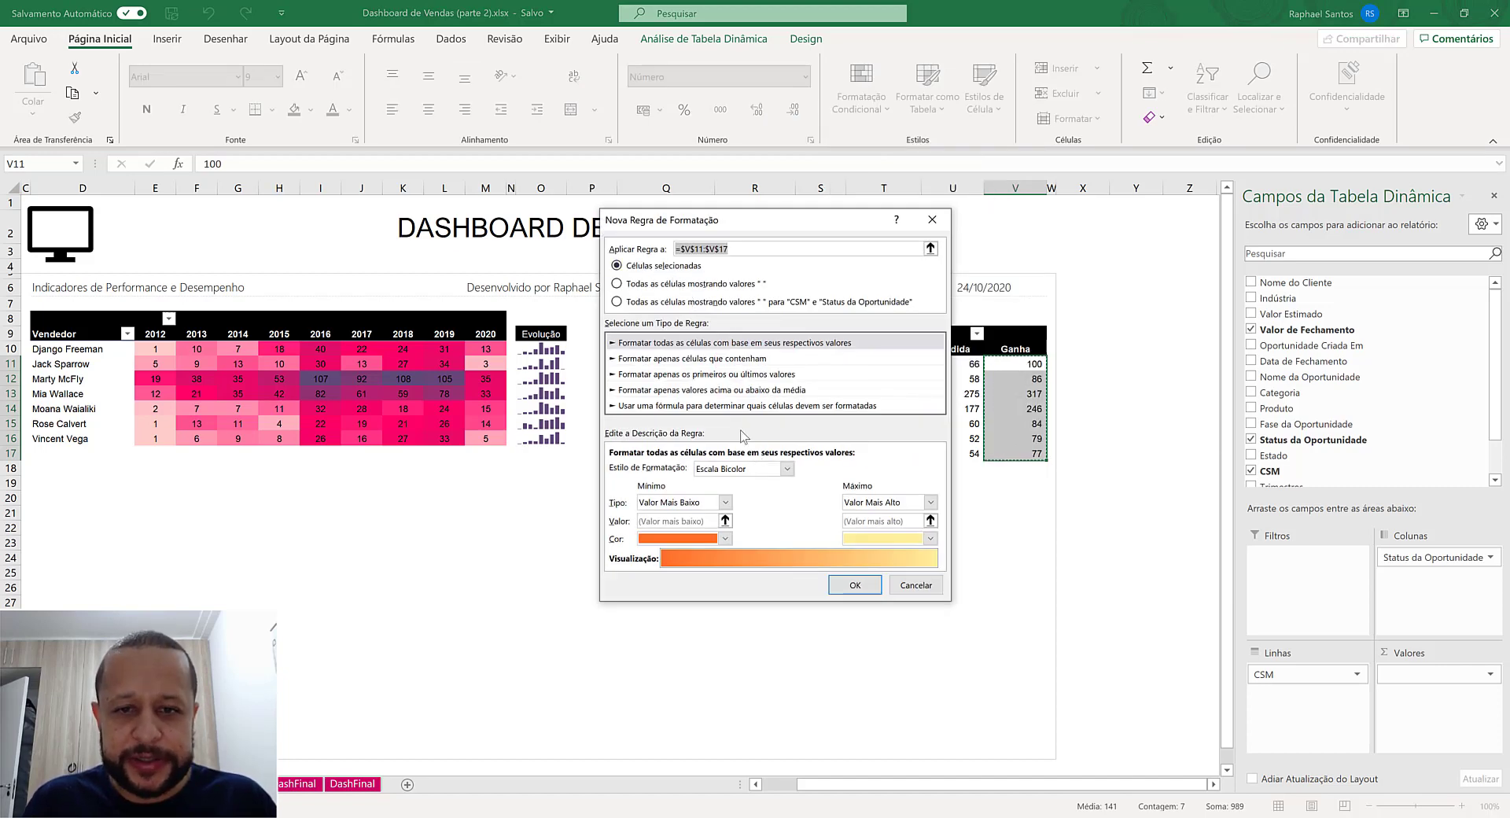
{"action": "left_click", "coordinate": [786, 468]}
{"action": "left_click", "coordinate": [746, 507]}
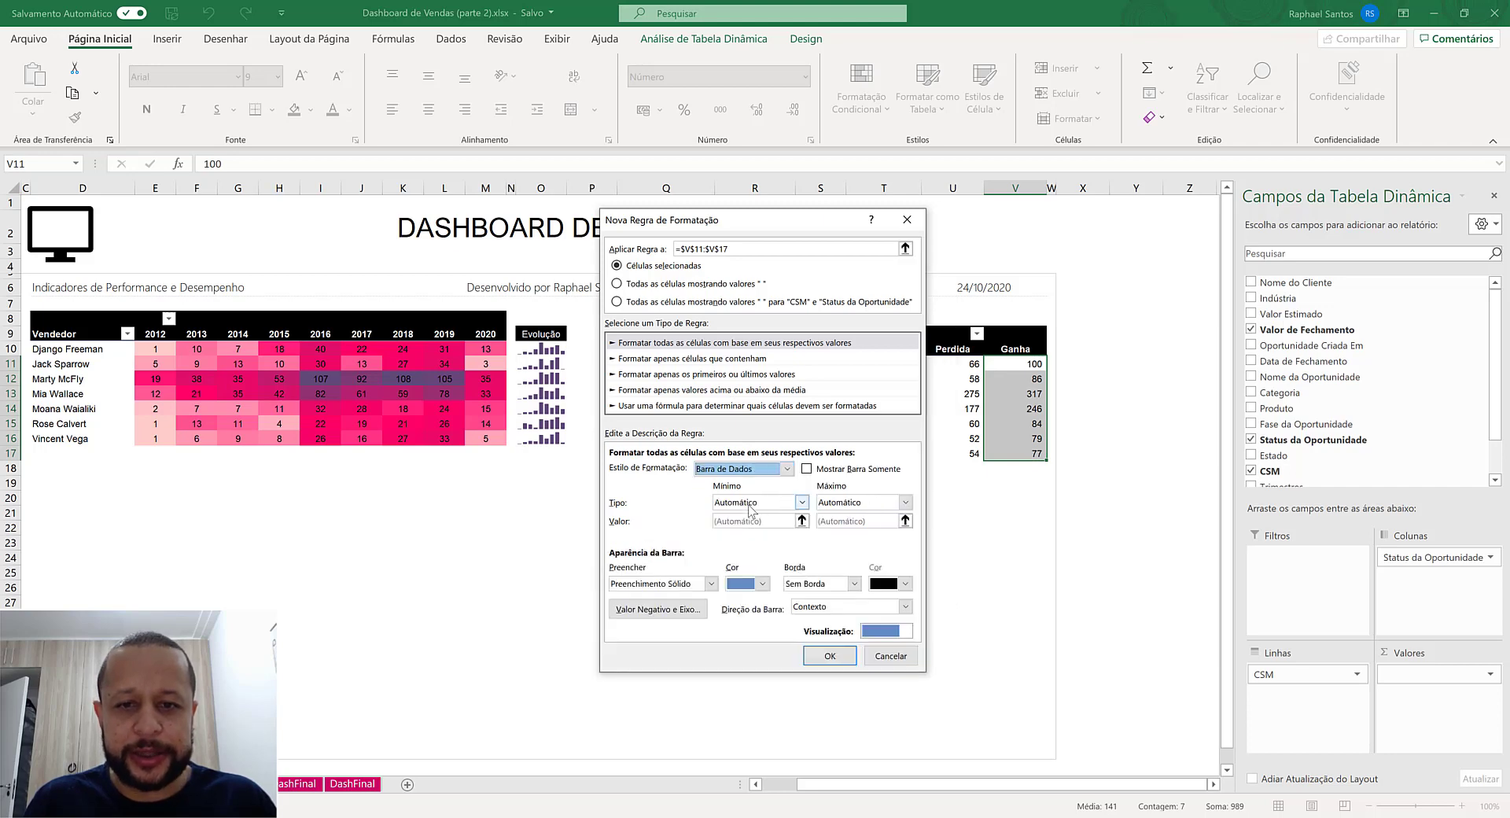
{"action": "left_click", "coordinate": [760, 586]}
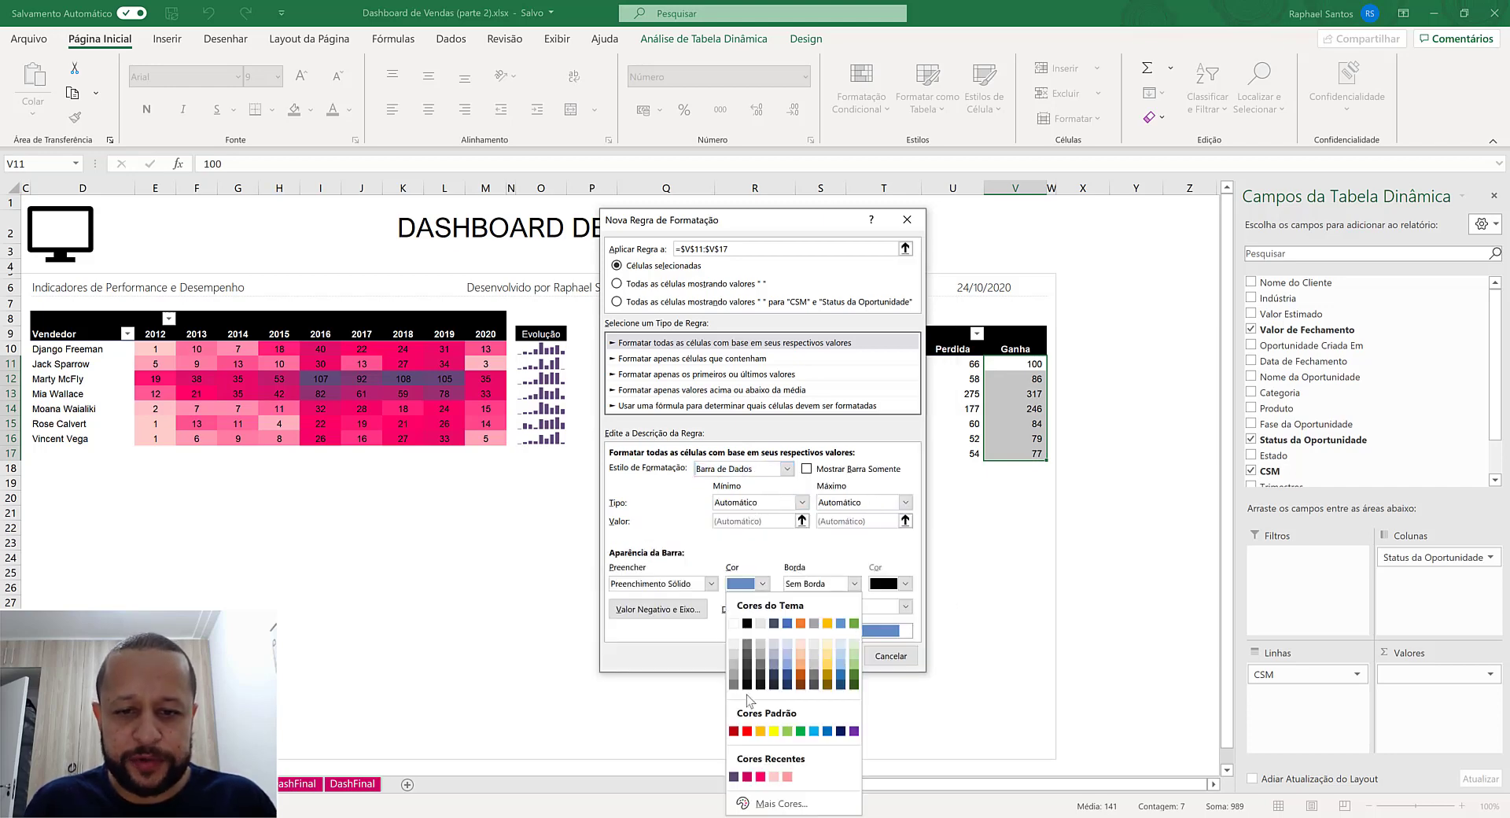
{"action": "left_click", "coordinate": [739, 778]}
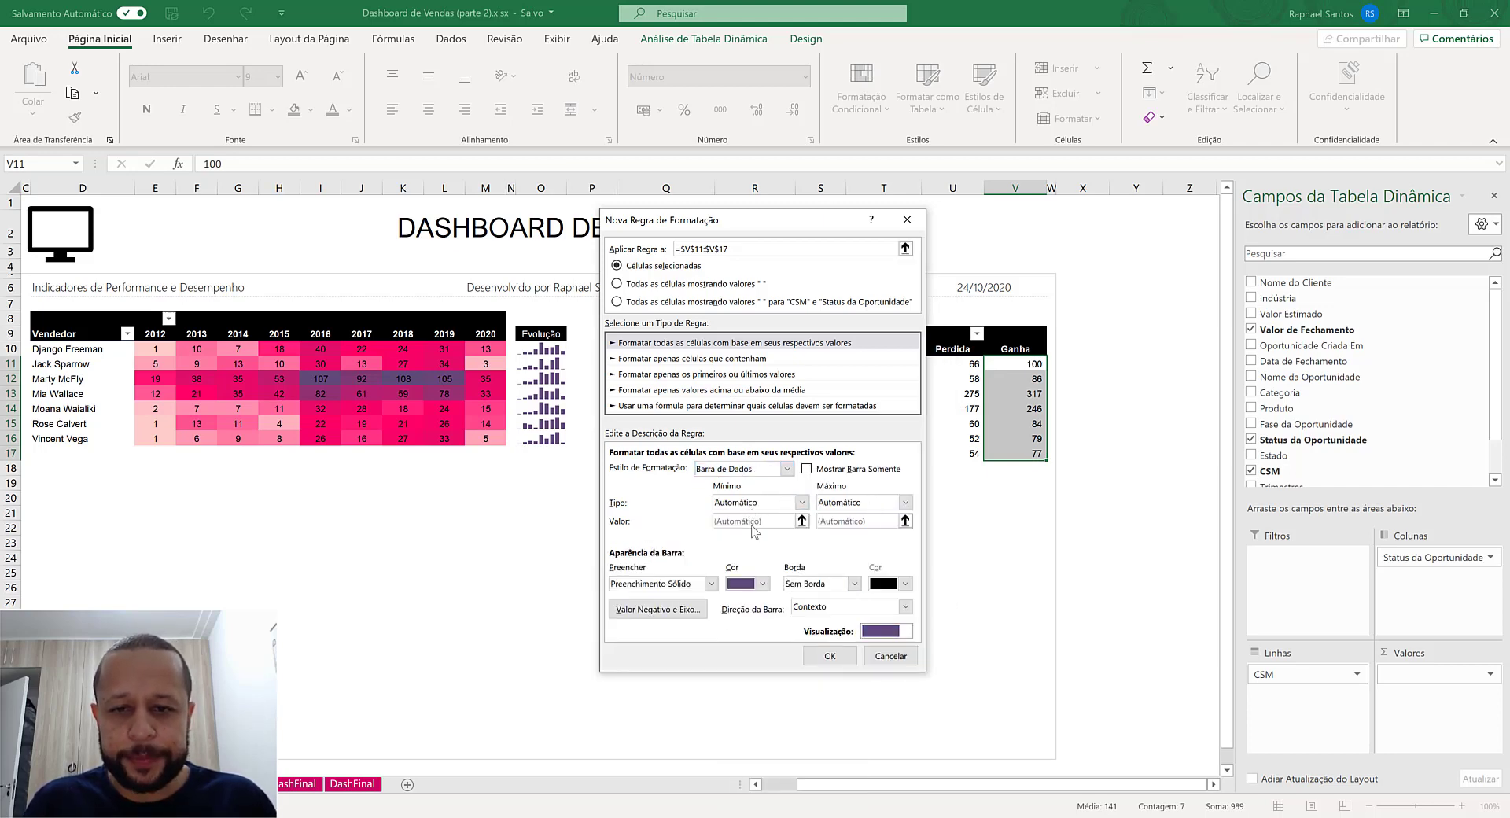
{"action": "left_click", "coordinate": [855, 470]}
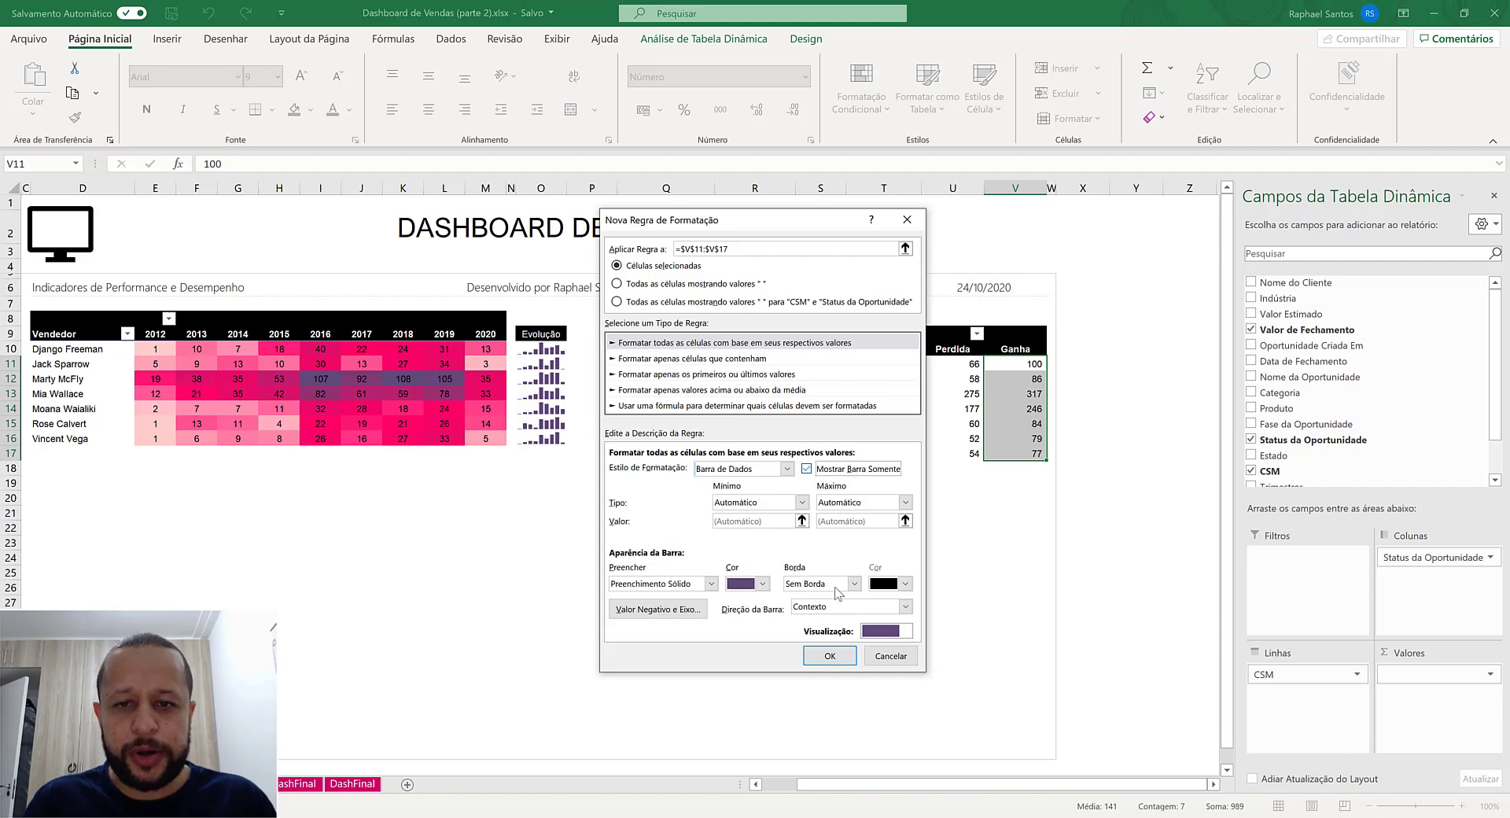
{"action": "left_click", "coordinate": [829, 656]}
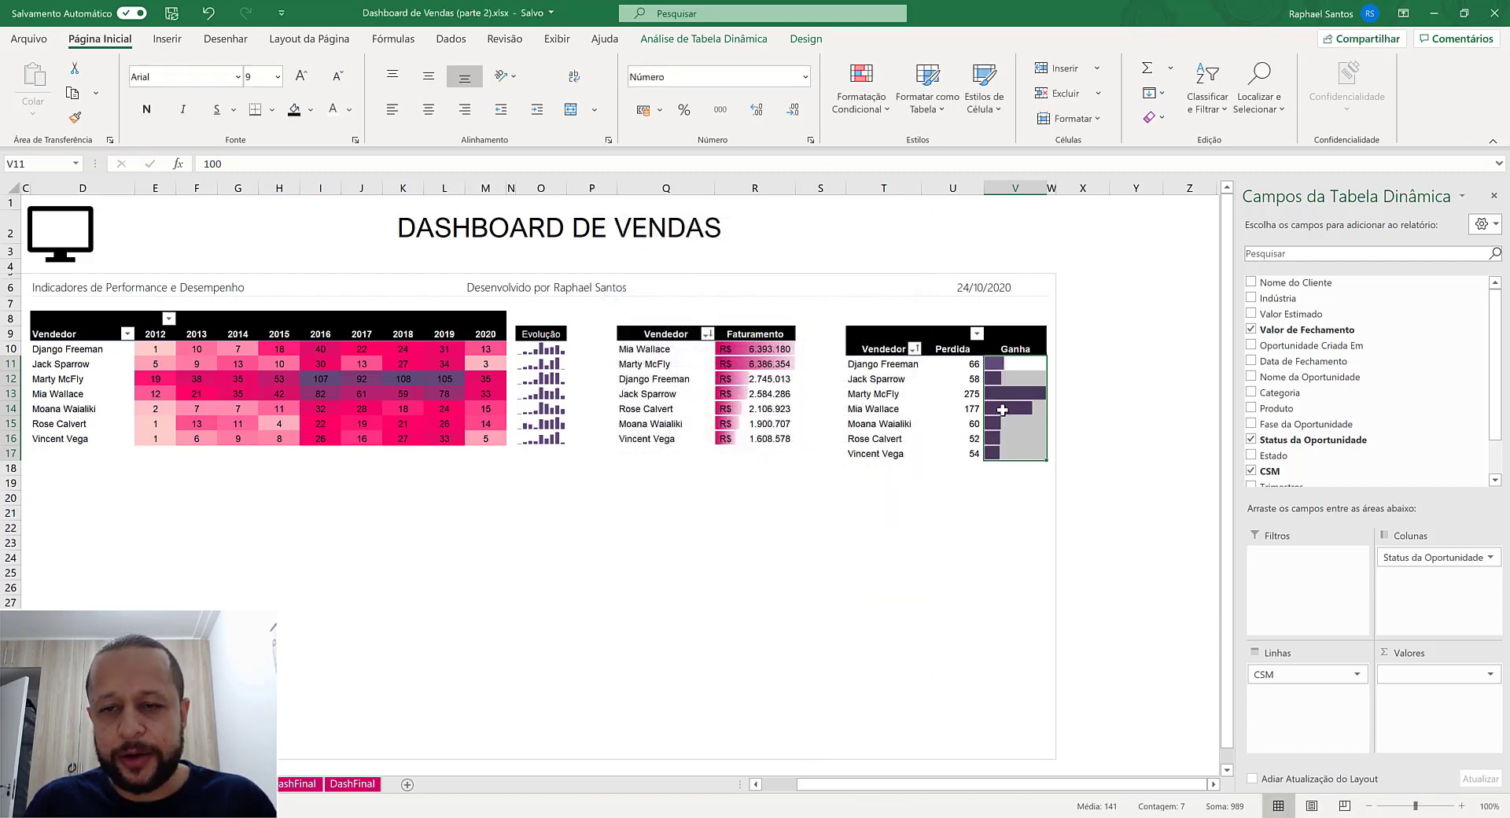
- Try to create a data bar rule for the Perdida values, U11:U17, scoped to all cells showing values
{"action": "mouse_move", "coordinate": [999, 415]}
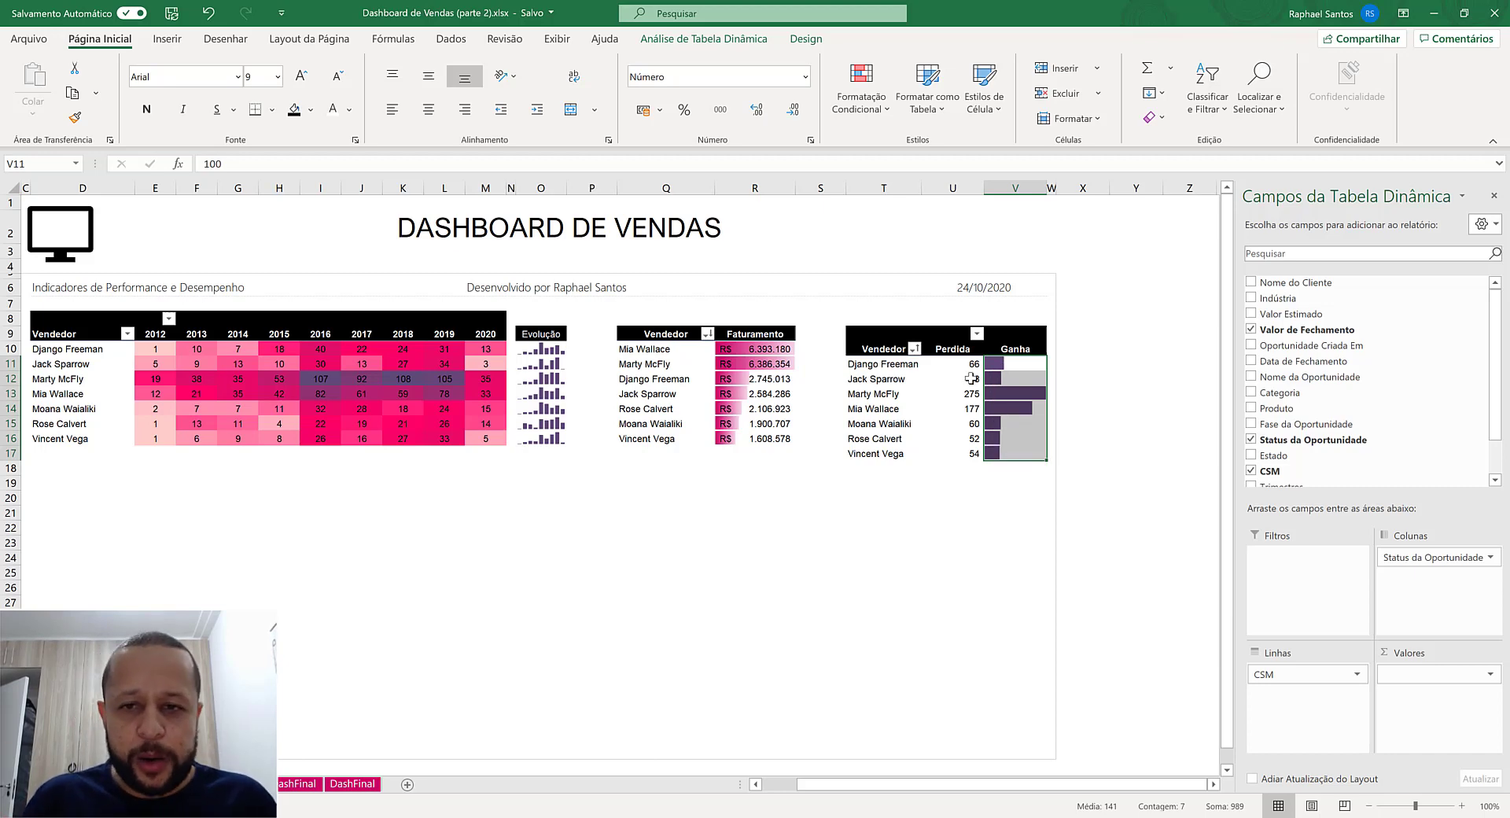
{"action": "left_click_drag", "start_coordinate": [969, 363], "coordinate": [976, 448]}
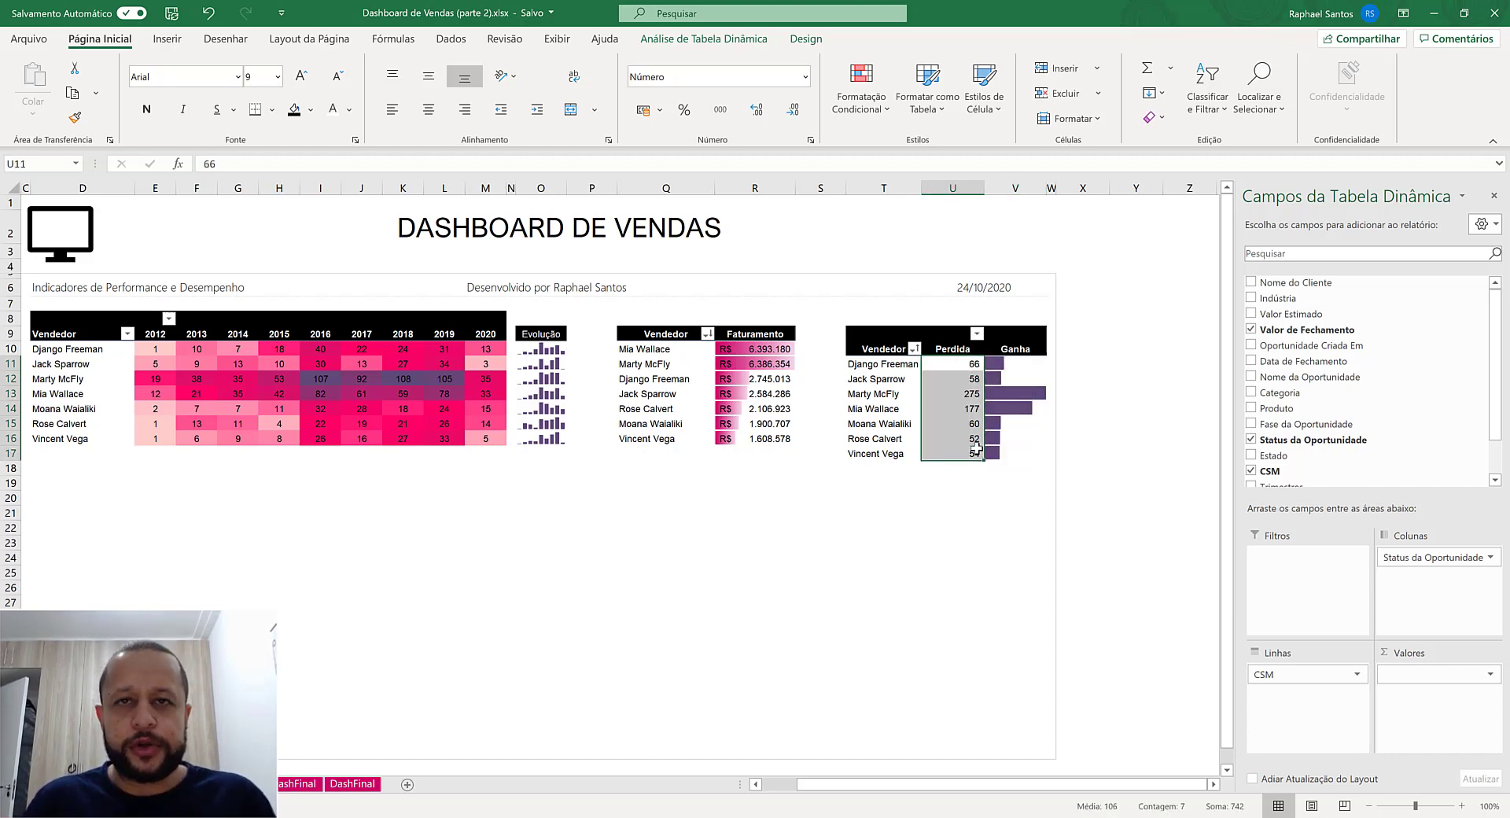
{"action": "mouse_move", "coordinate": [975, 449]}
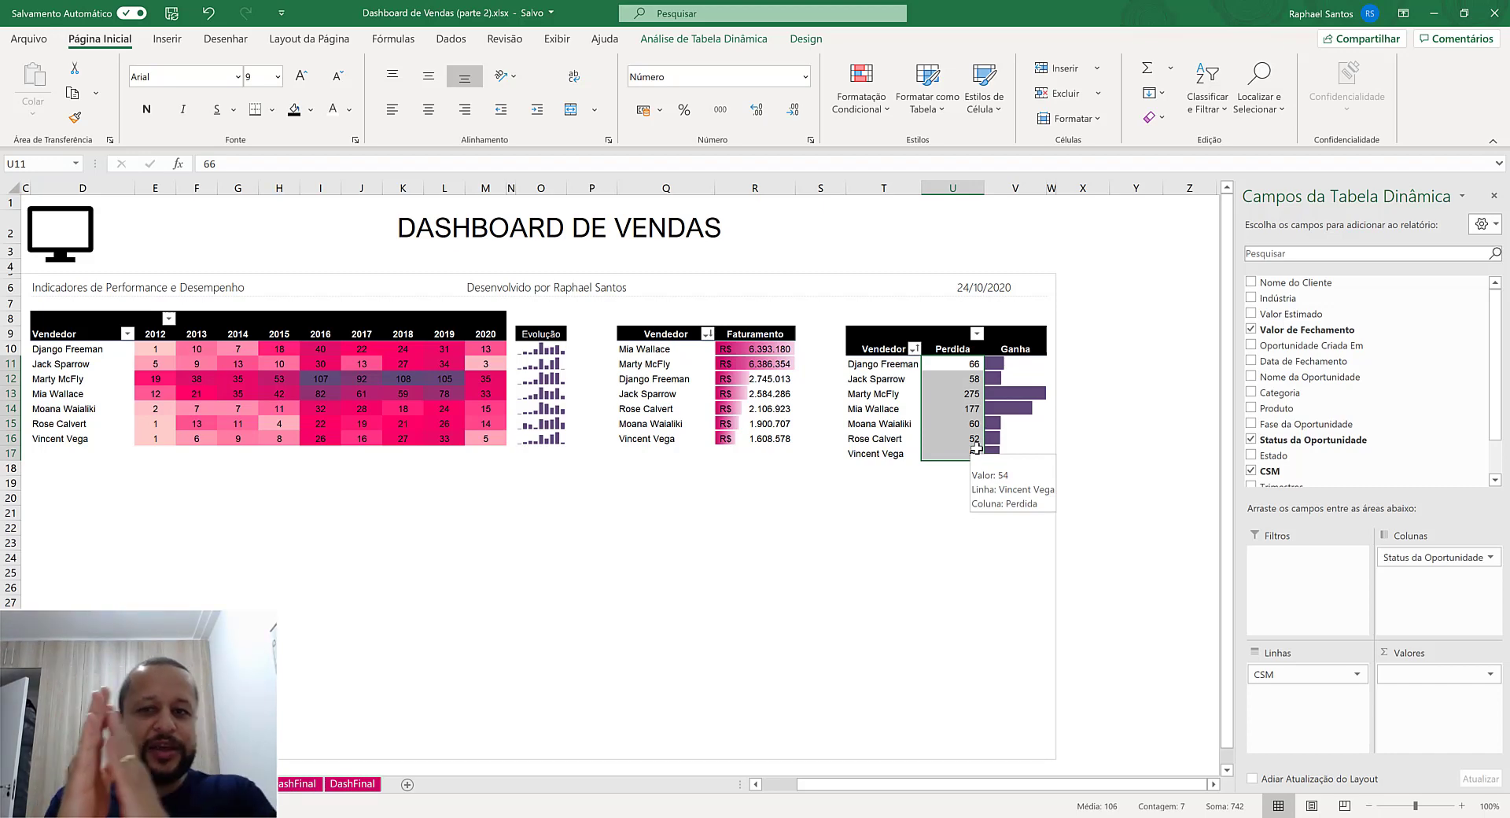
{"action": "left_click", "coordinate": [861, 93]}
{"action": "left_click", "coordinate": [887, 337]}
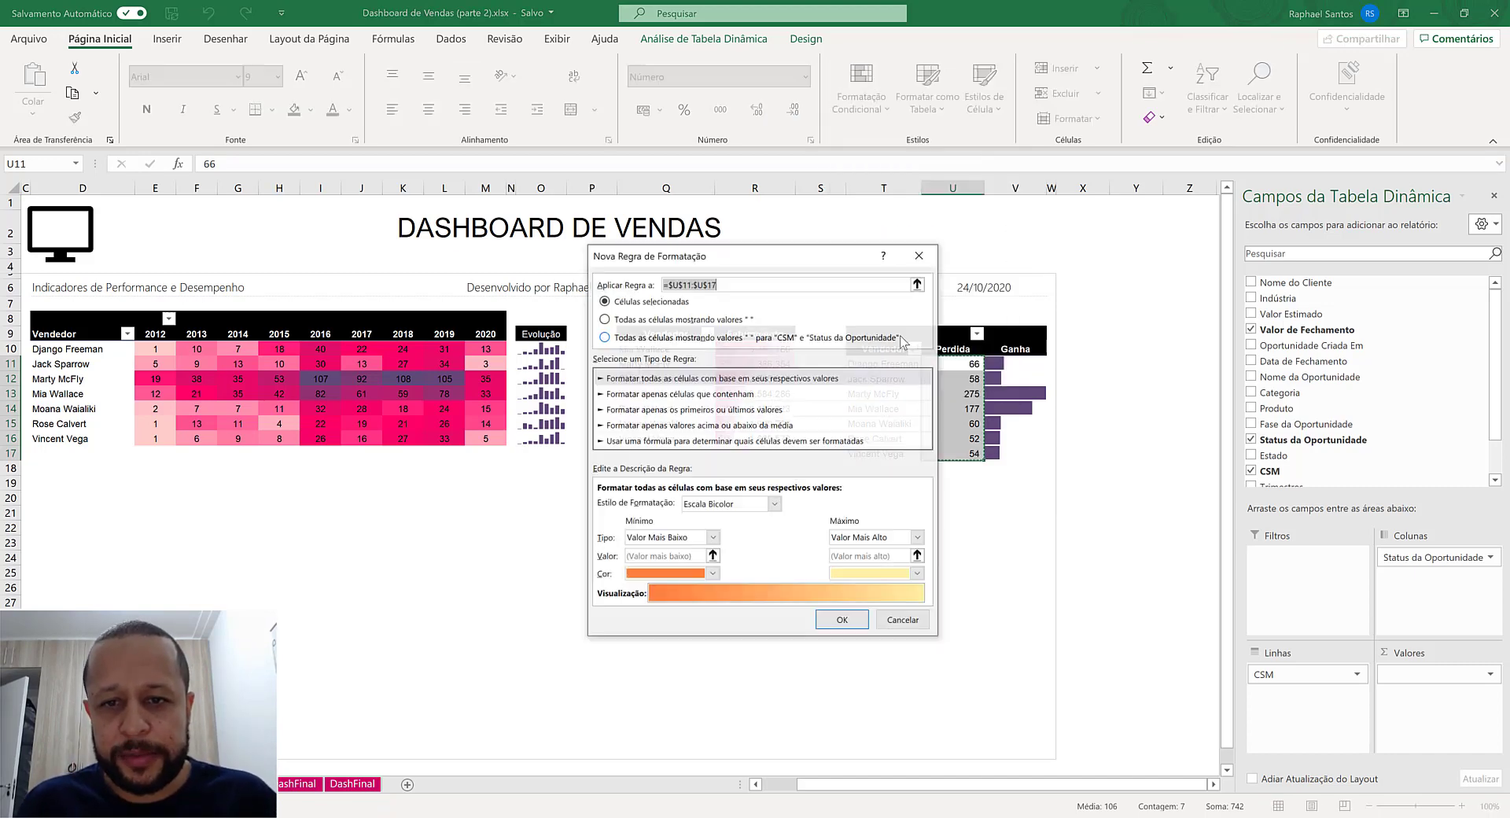
{"action": "left_click", "coordinate": [667, 323]}
{"action": "left_click_drag", "start_coordinate": [739, 256], "coordinate": [687, 186]}
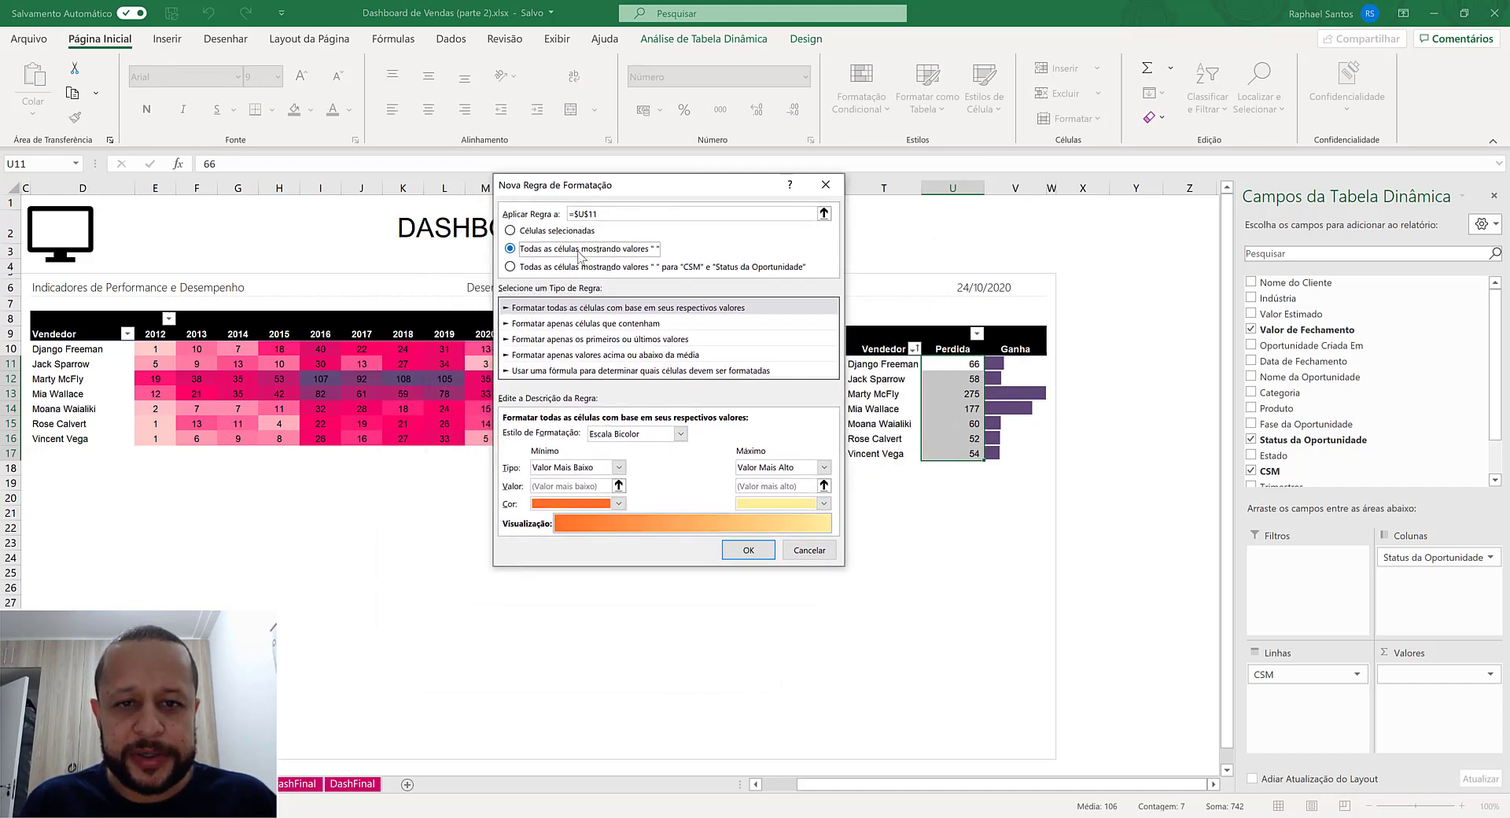
{"action": "left_click", "coordinate": [629, 434]}
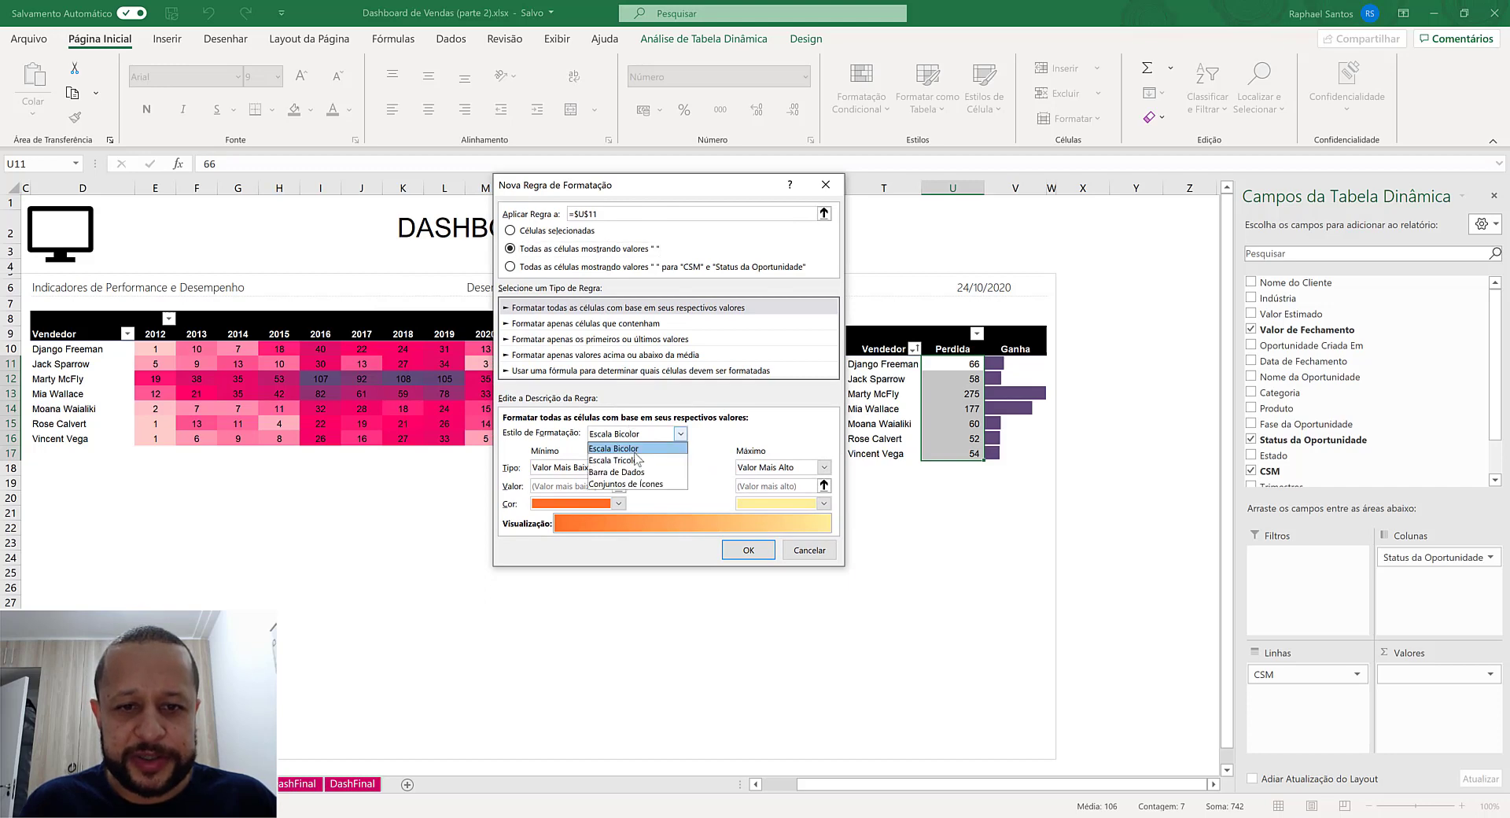
{"action": "left_click", "coordinate": [634, 472]}
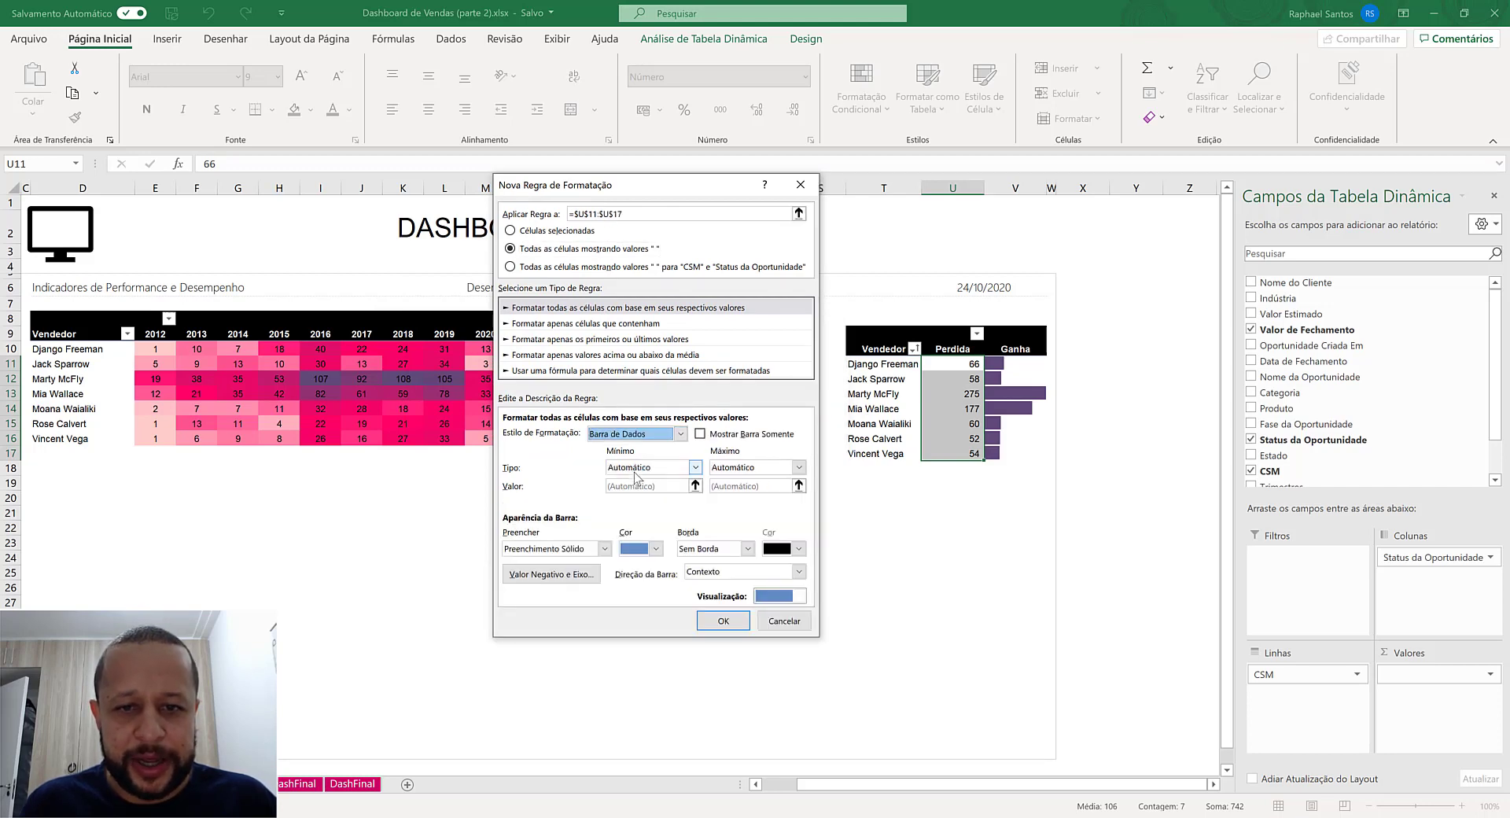
- Try the Perdida rule with recent dark magenta bars and only the bars shown, and undo it
{"action": "left_click", "coordinate": [655, 549]}
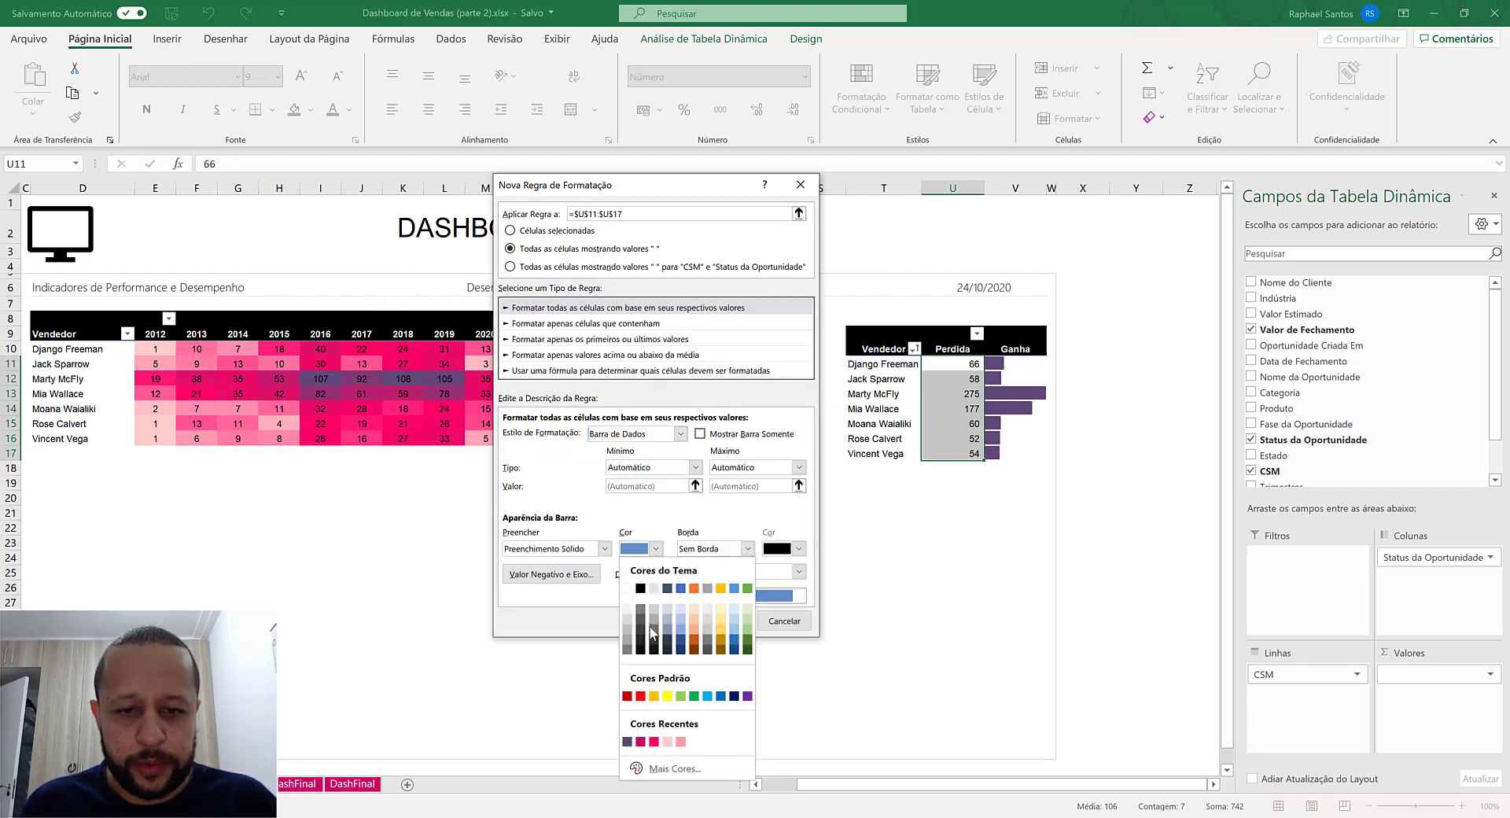
{"action": "left_click", "coordinate": [641, 740]}
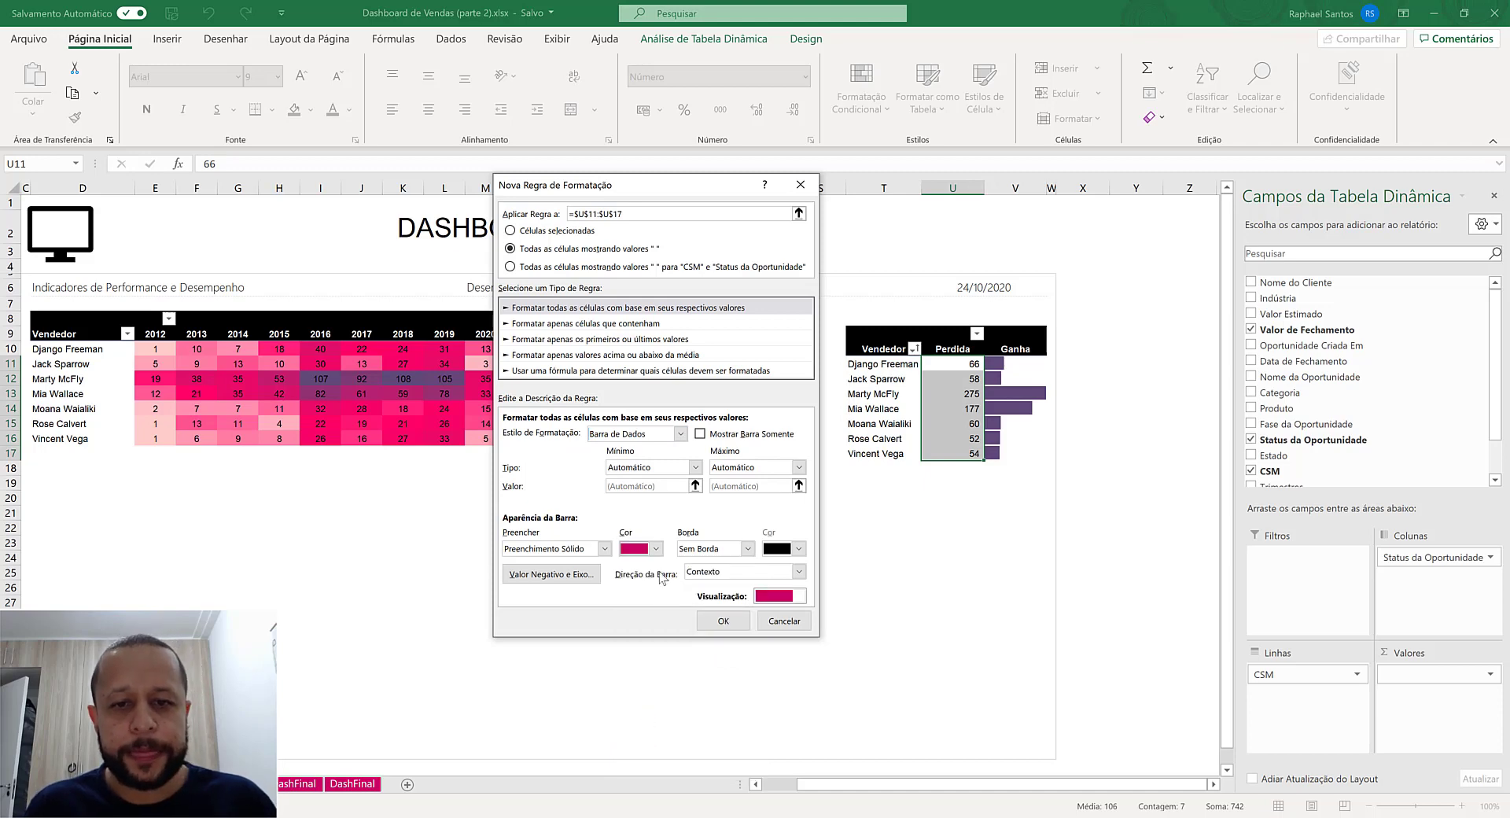
{"action": "left_click", "coordinate": [729, 433]}
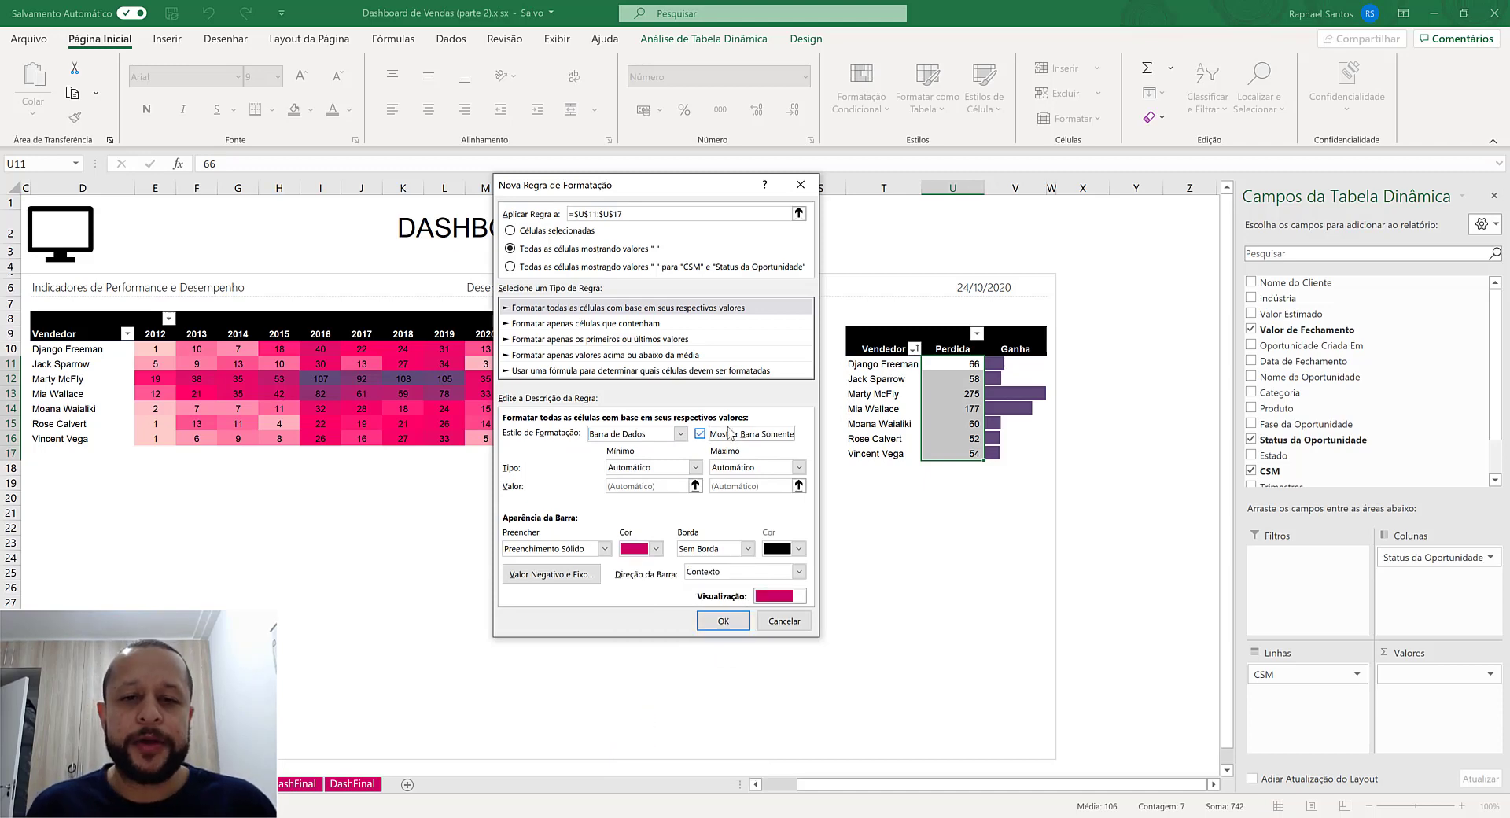
{"action": "left_click", "coordinate": [730, 625]}
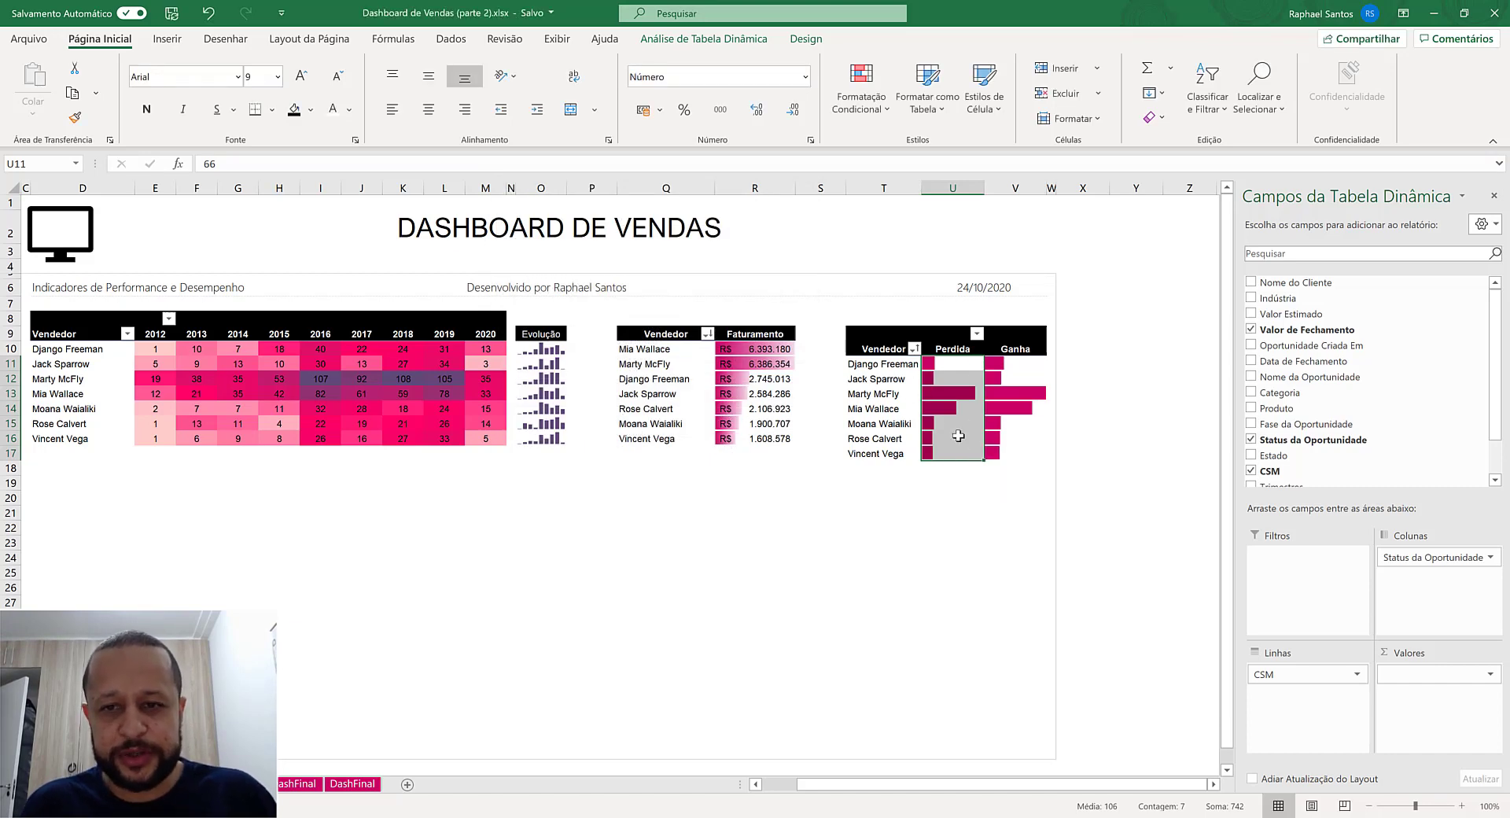
{"action": "key", "text": "ctrl+z"}
{"action": "left_click", "coordinate": [1014, 512]}
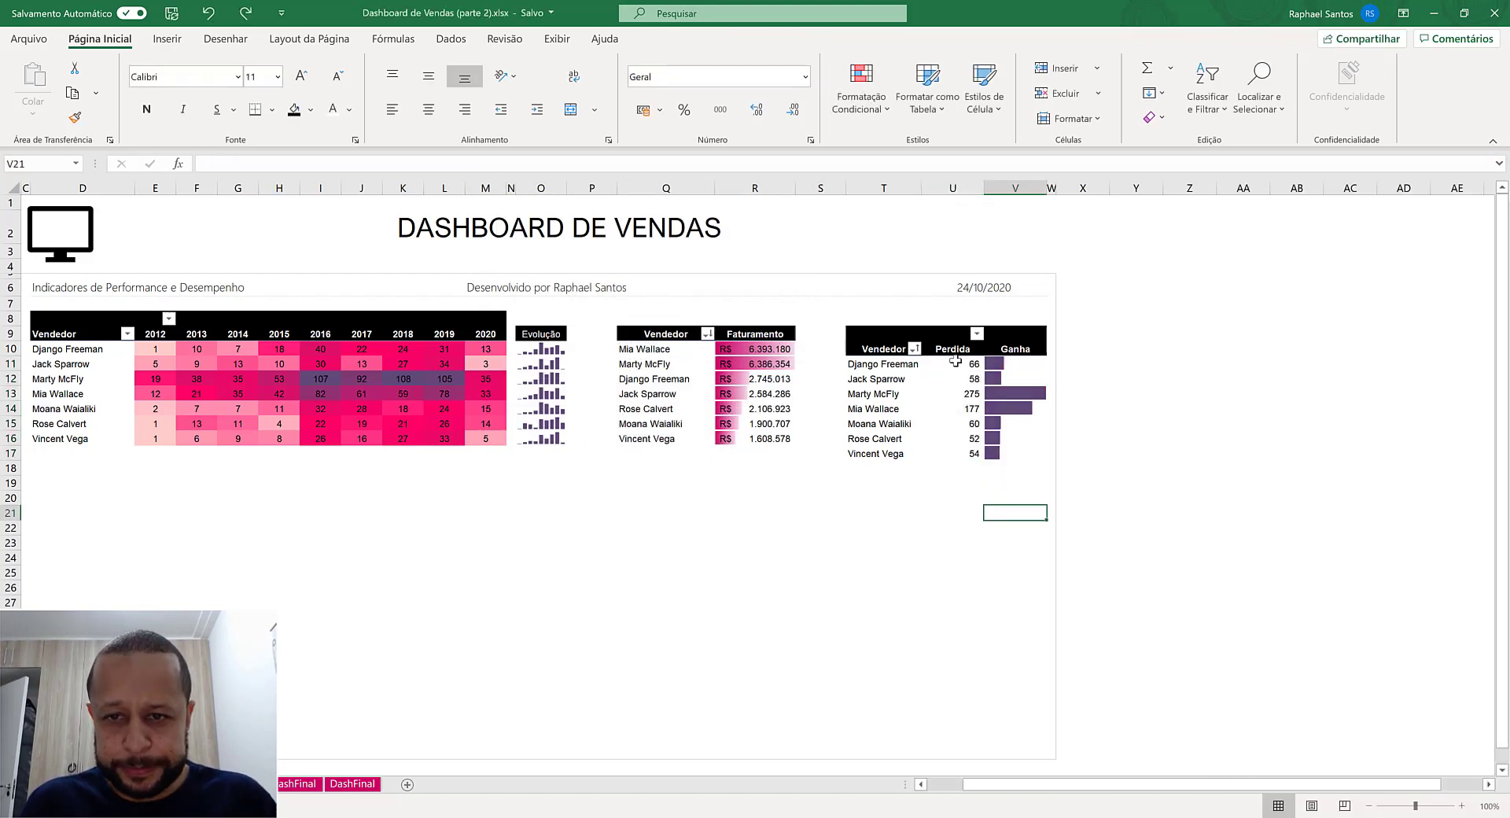
- Set up a new Barra de Dados rule for only the selected Perdida cells, U11:U17, showing only the bars
{"action": "left_click_drag", "start_coordinate": [955, 363], "coordinate": [958, 453]}
{"action": "left_click", "coordinate": [861, 88]}
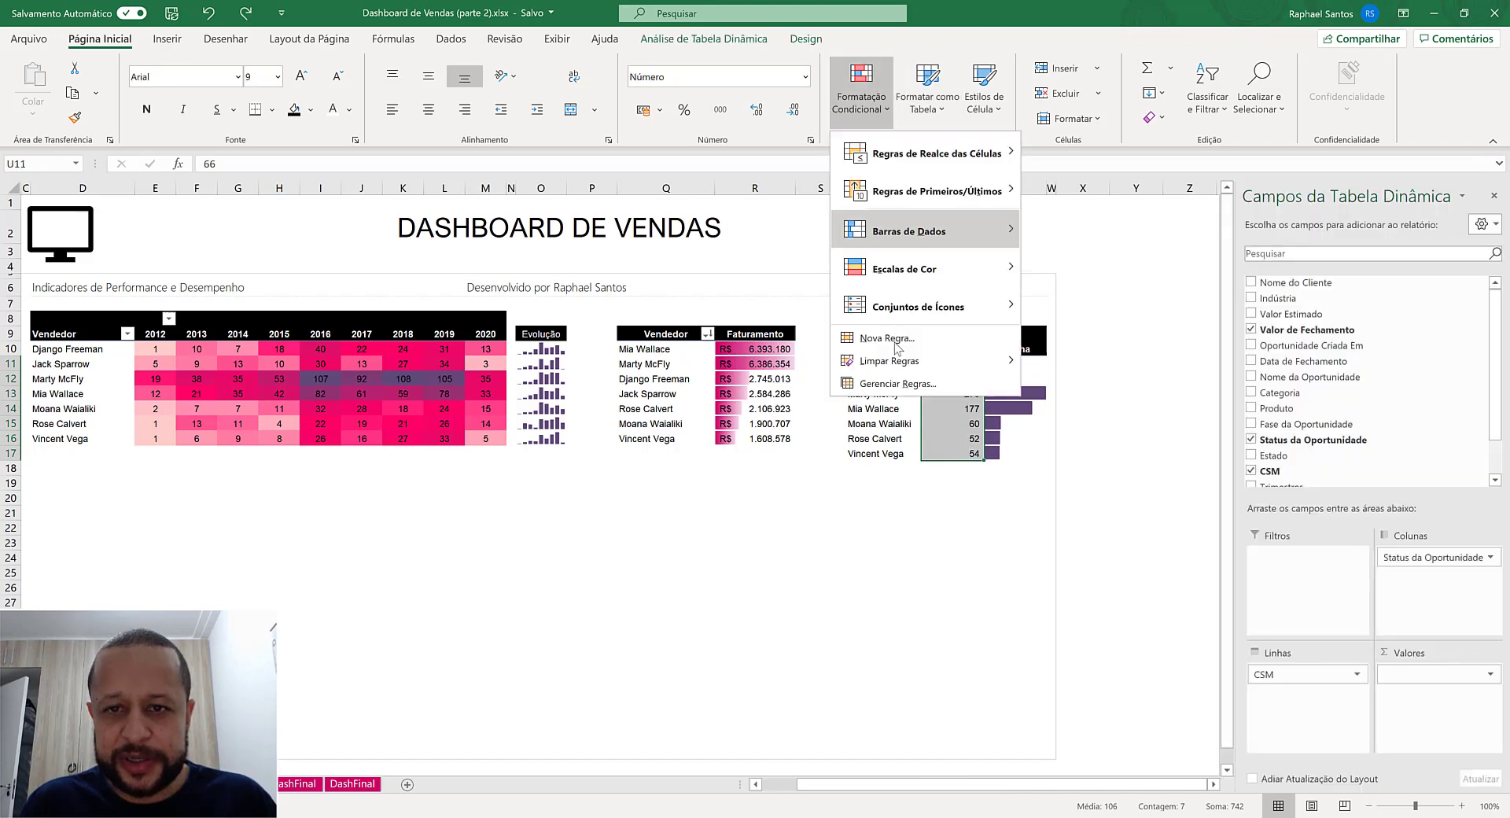
{"action": "left_click", "coordinate": [904, 340]}
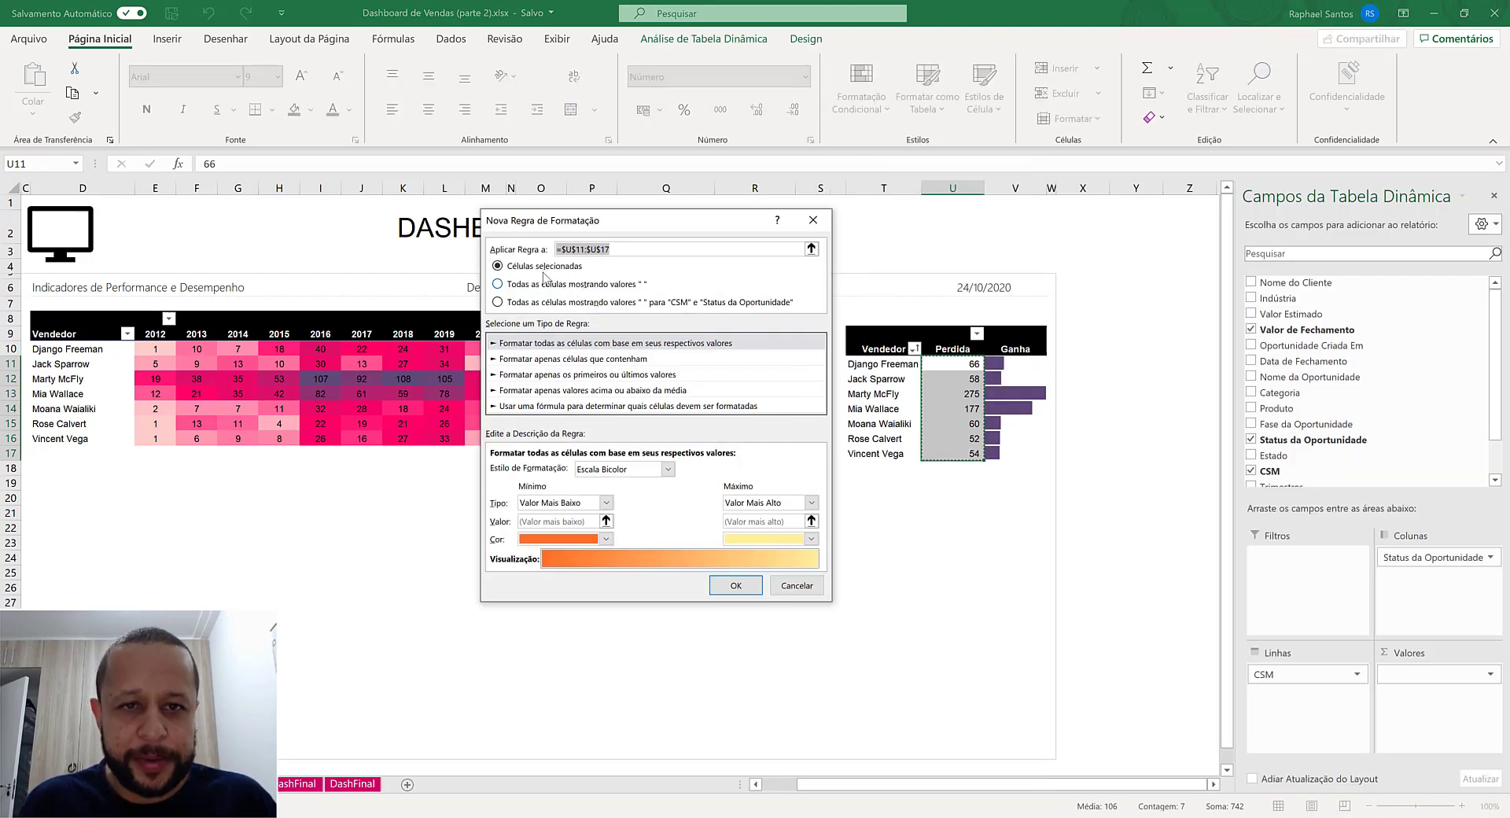
{"action": "left_click", "coordinate": [628, 472]}
{"action": "left_click", "coordinate": [626, 472]}
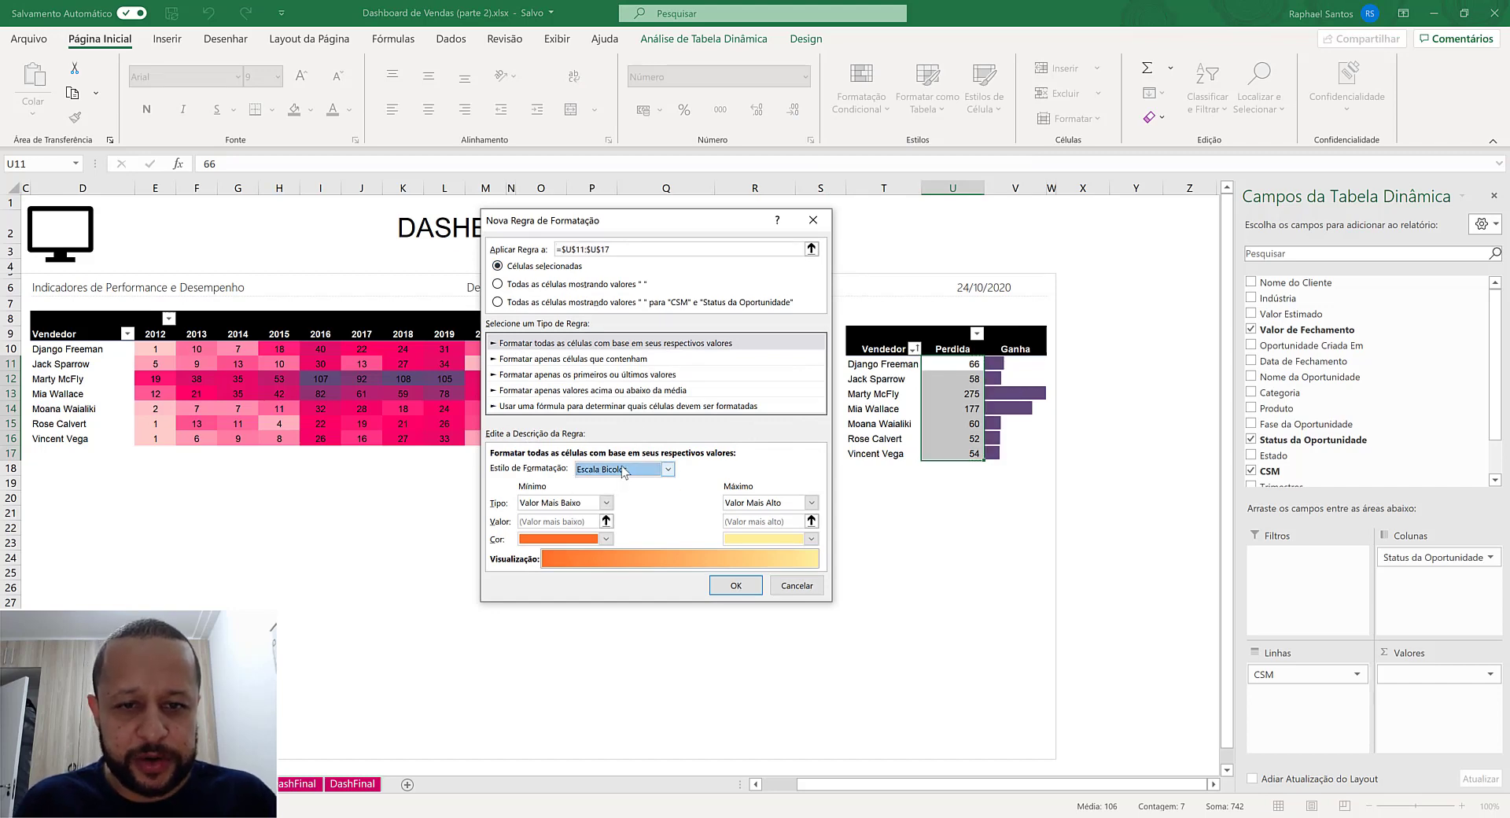
{"action": "left_click", "coordinate": [626, 472]}
{"action": "left_click", "coordinate": [623, 507]}
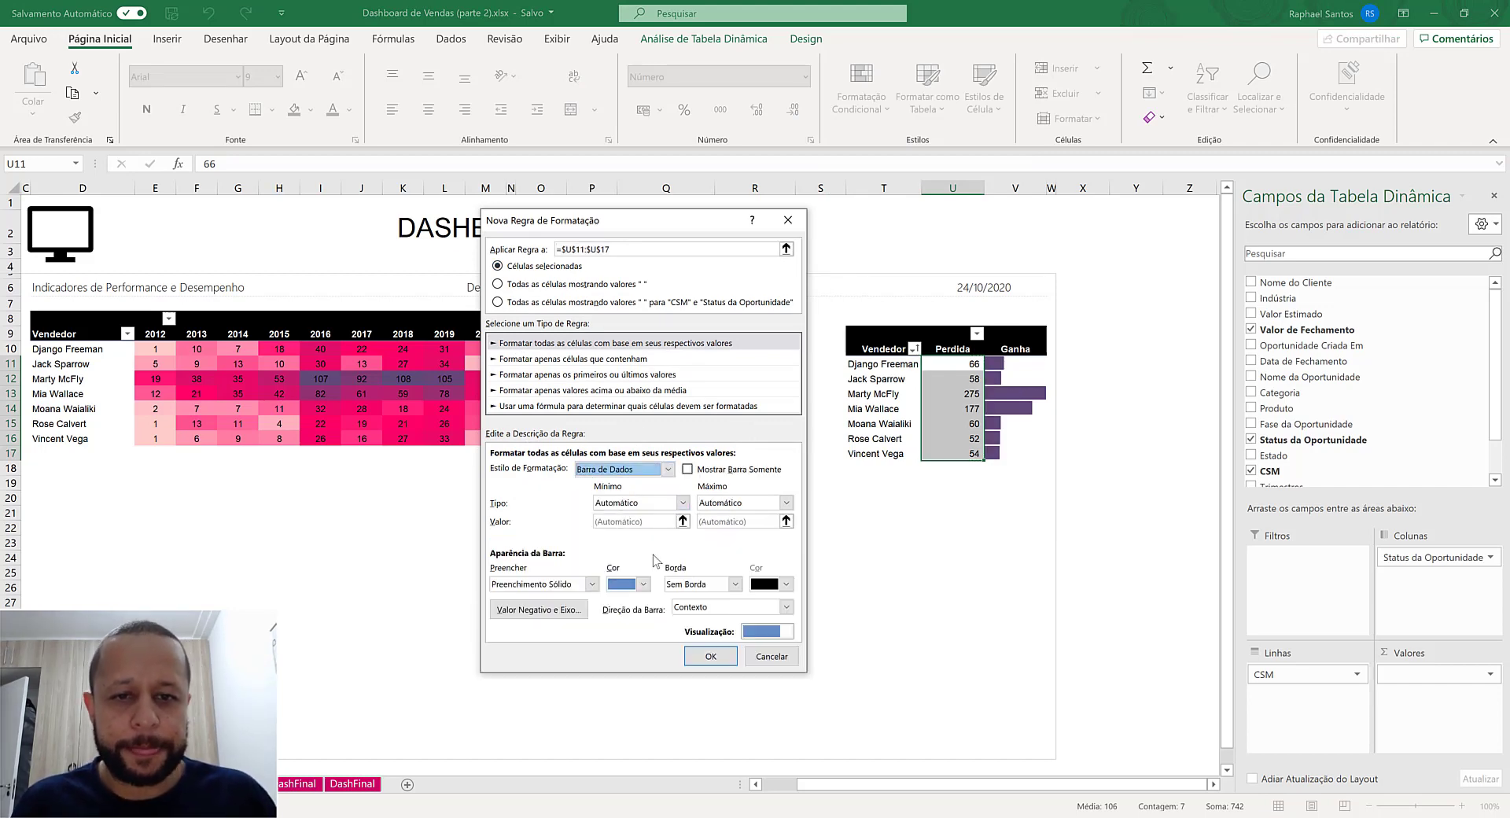
{"action": "left_click", "coordinate": [717, 469]}
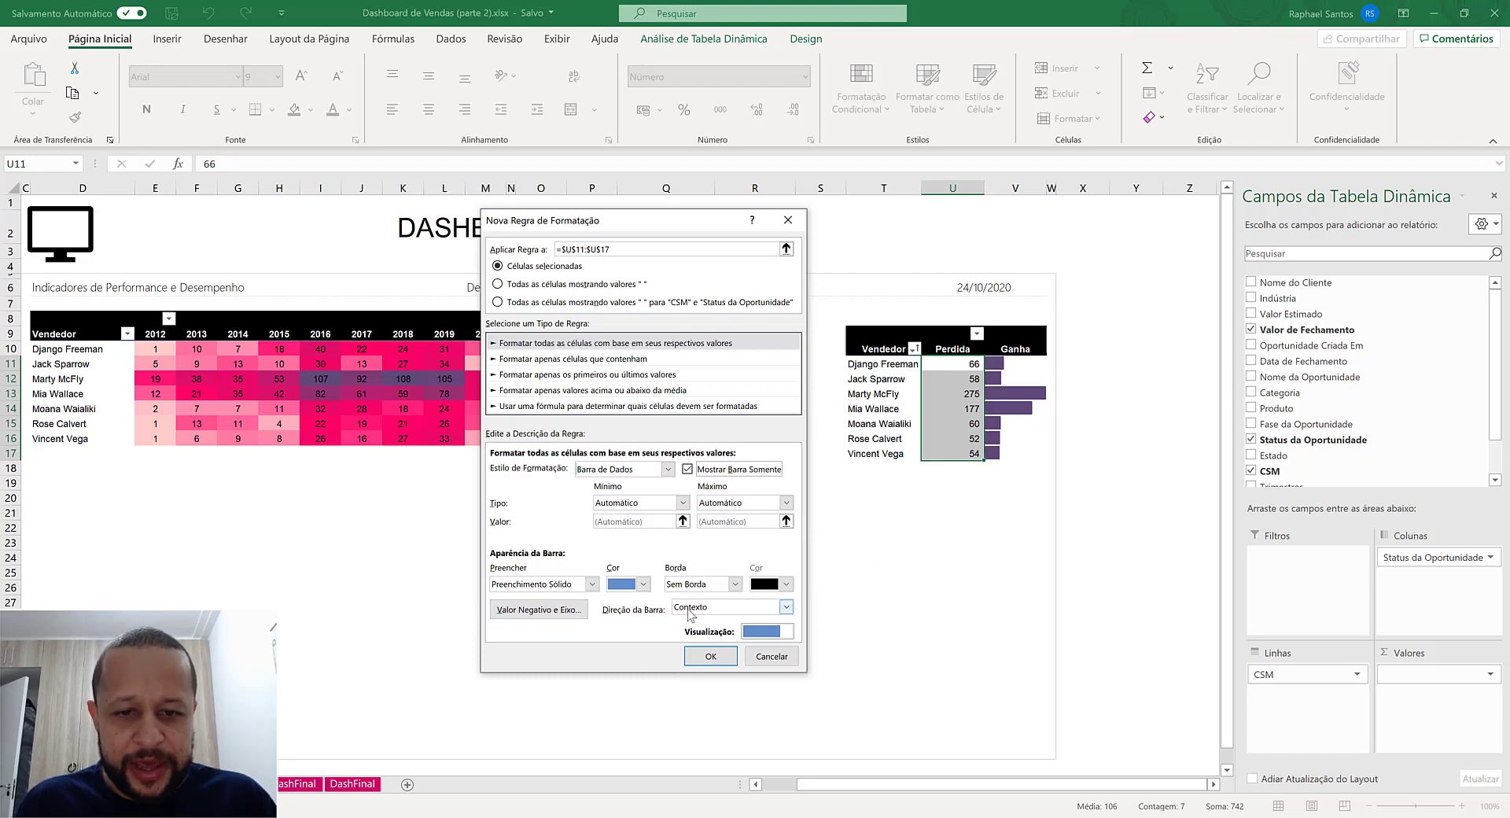
- Give the Perdida bars the recent dark magenta color and the direction Da Direita para a Esquerda, and apply the rule
{"action": "left_click", "coordinate": [629, 585]}
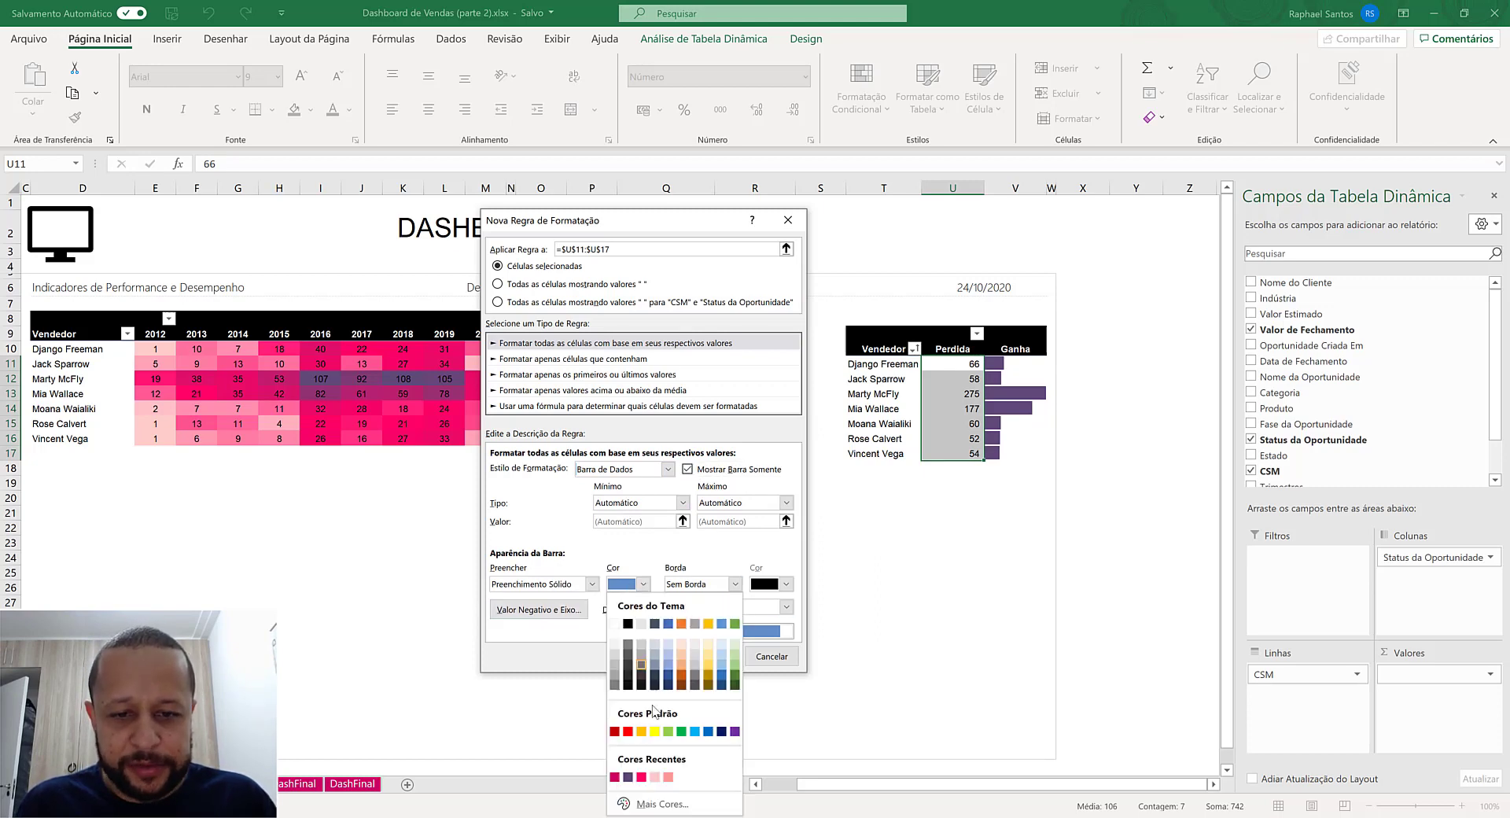
{"action": "left_click", "coordinate": [642, 776]}
{"action": "left_click", "coordinate": [640, 586]}
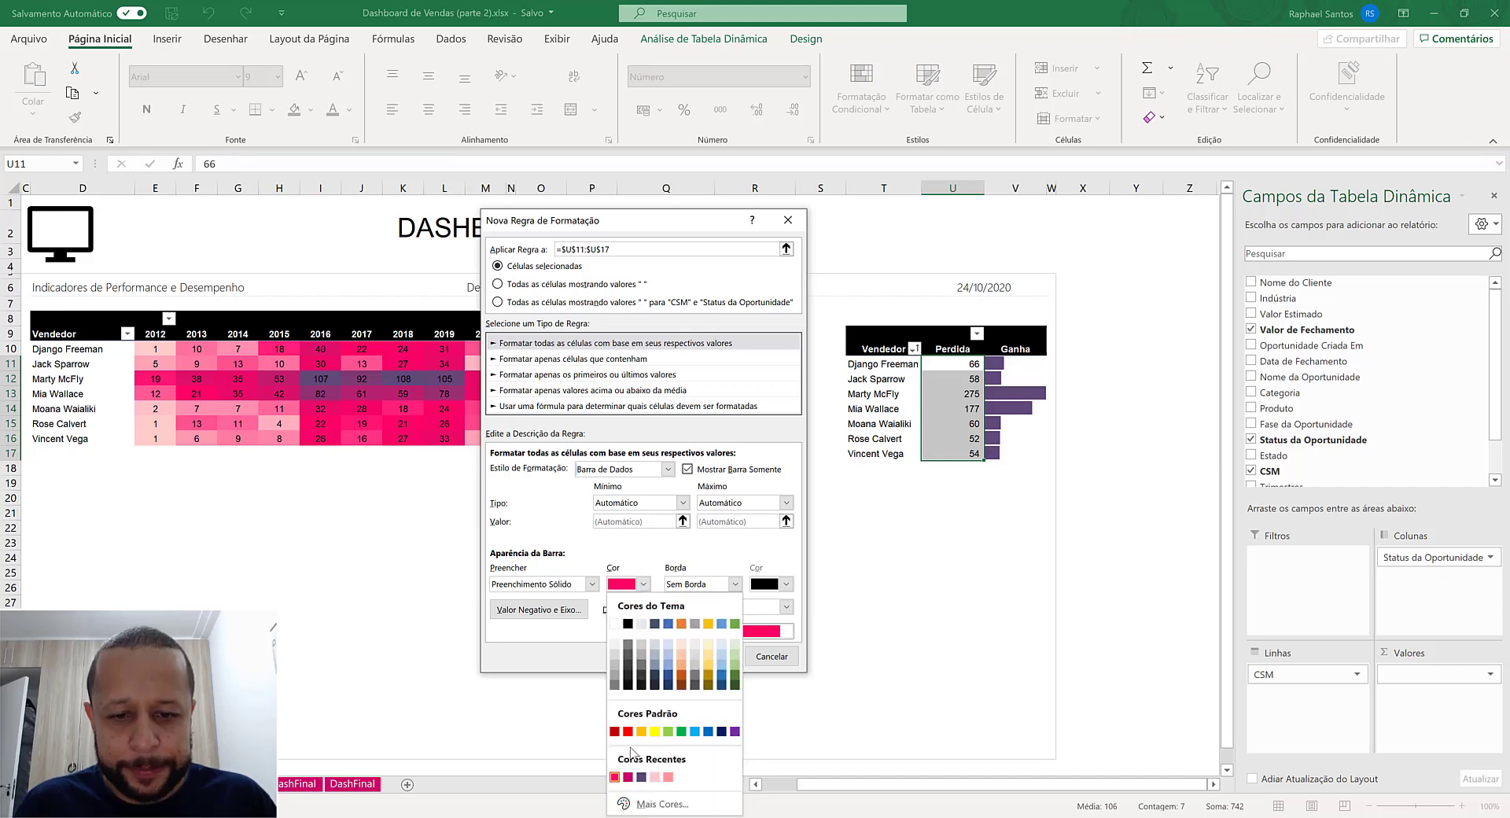
{"action": "left_click", "coordinate": [628, 776]}
{"action": "left_click", "coordinate": [694, 606]}
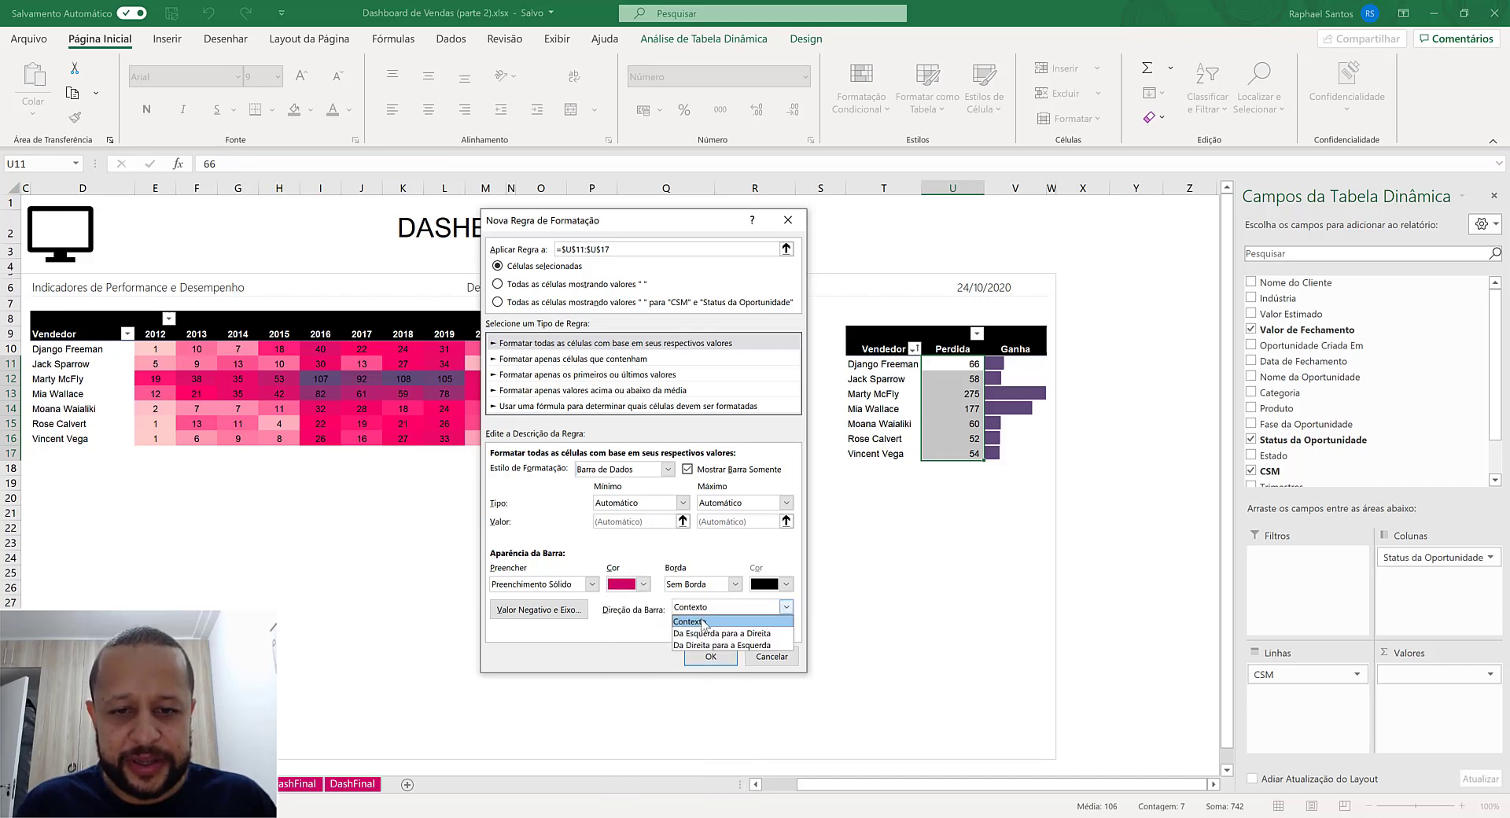
{"action": "left_click", "coordinate": [712, 645]}
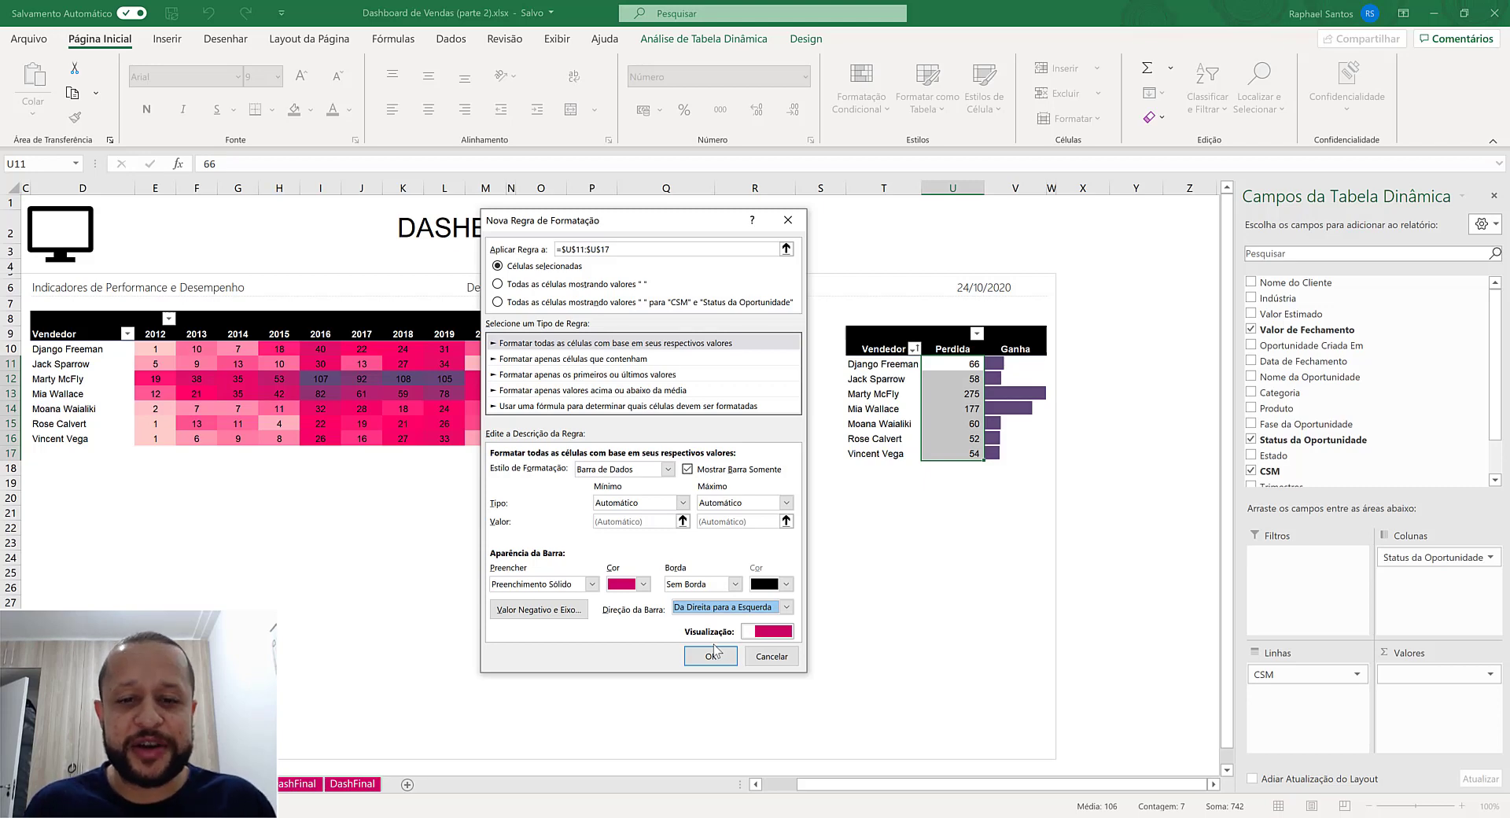
{"action": "left_click", "coordinate": [712, 653]}
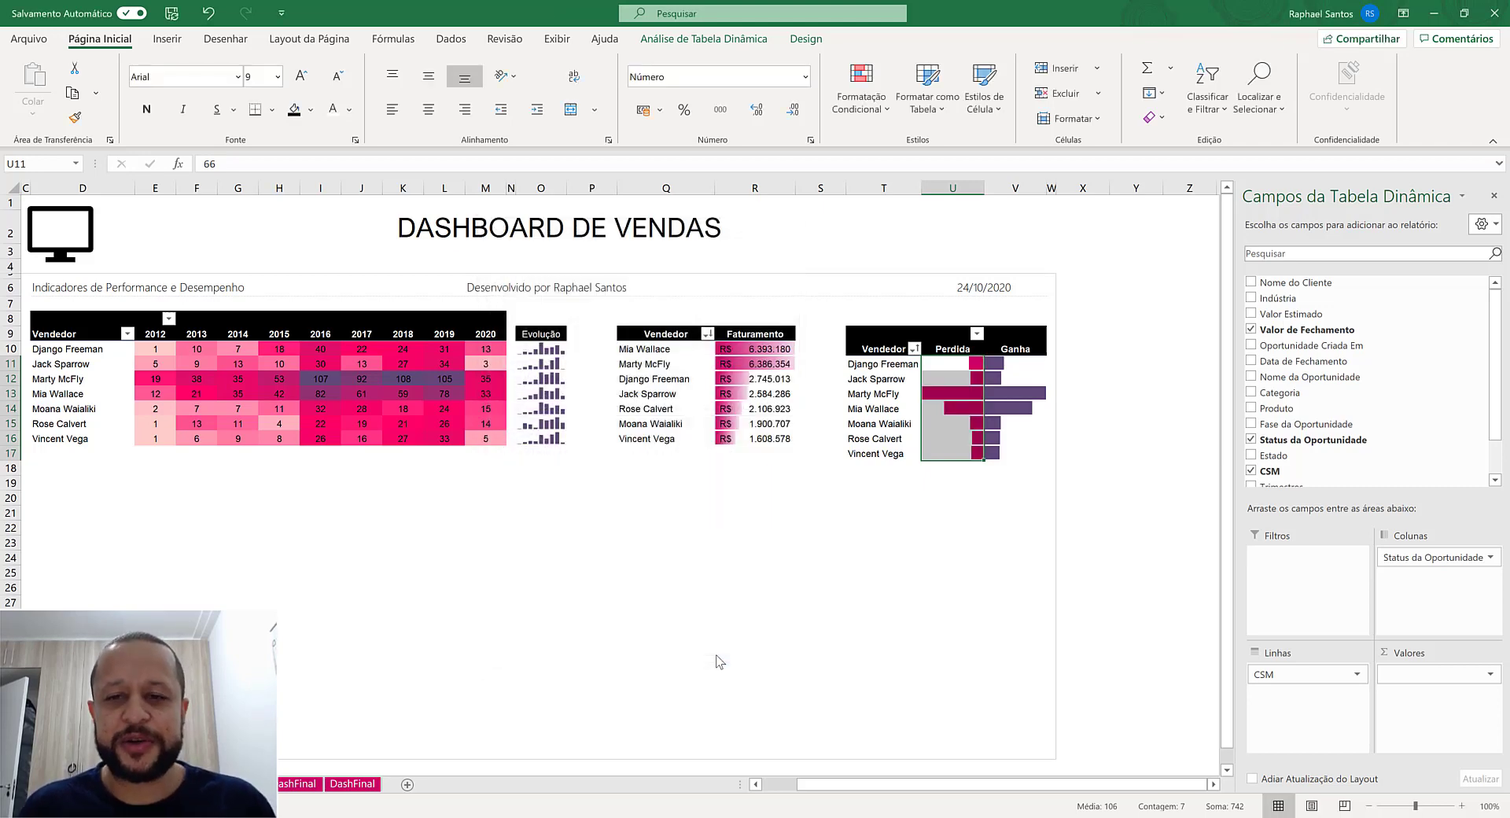
{"action": "key", "text": "Left"}
{"action": "key", "text": "Left"}
{"action": "key", "text": "Left"}
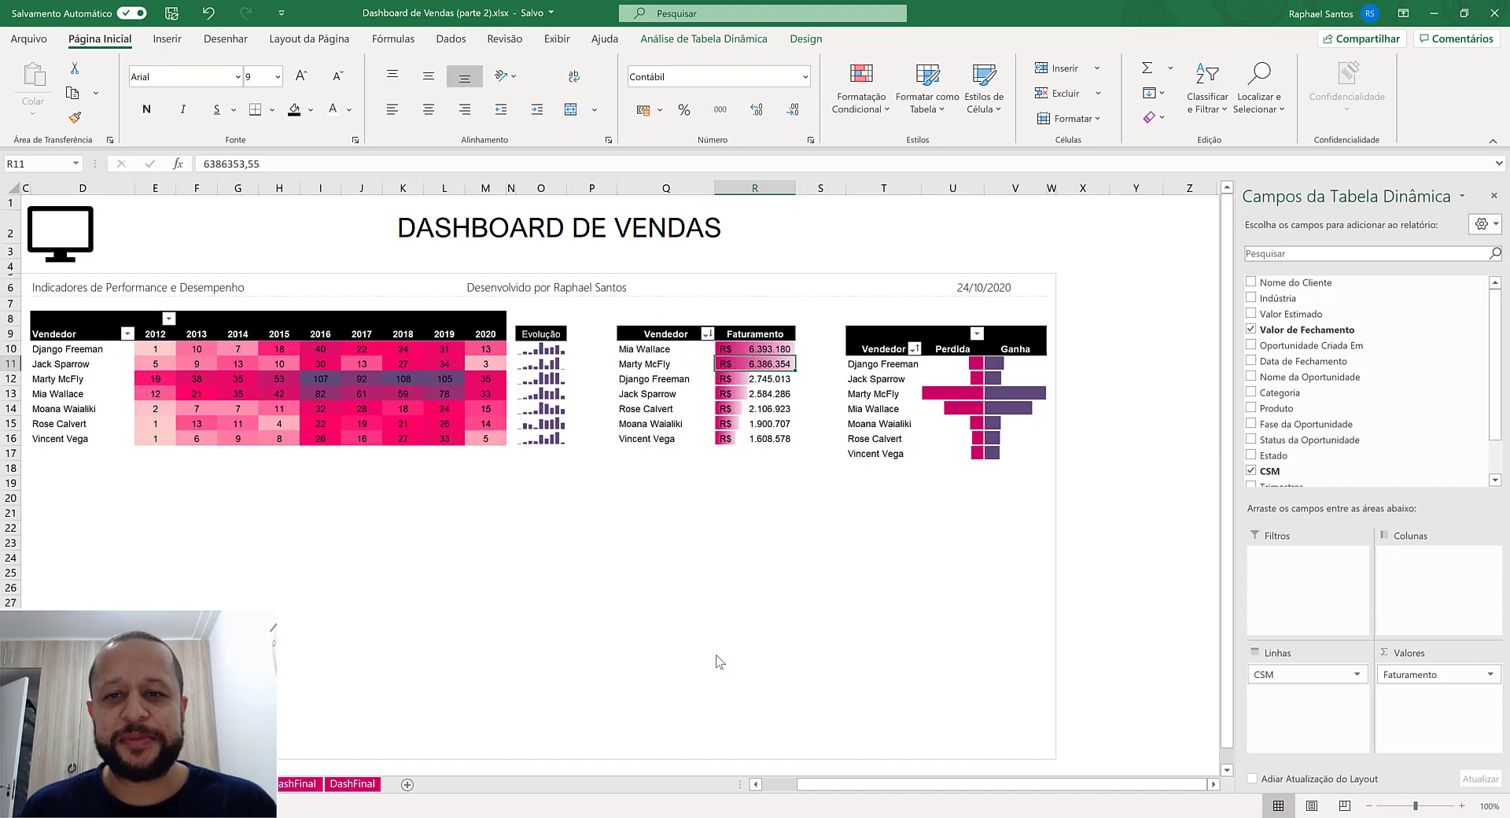
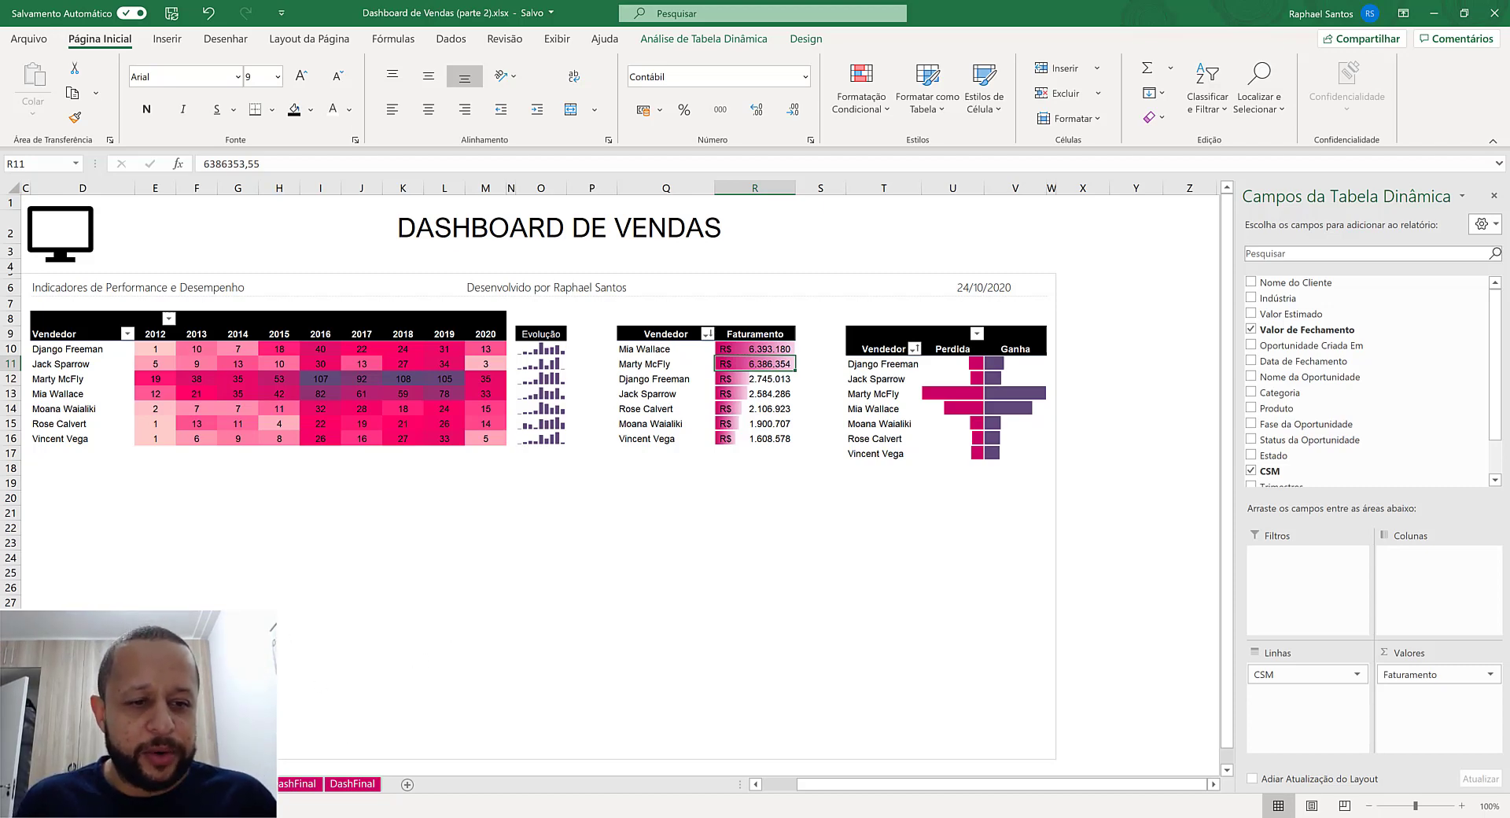
- Examine the revenue, won/lost and Top 10 client tables on the finished DashFinal dashboard
{"action": "left_click", "coordinate": [157, 784]}
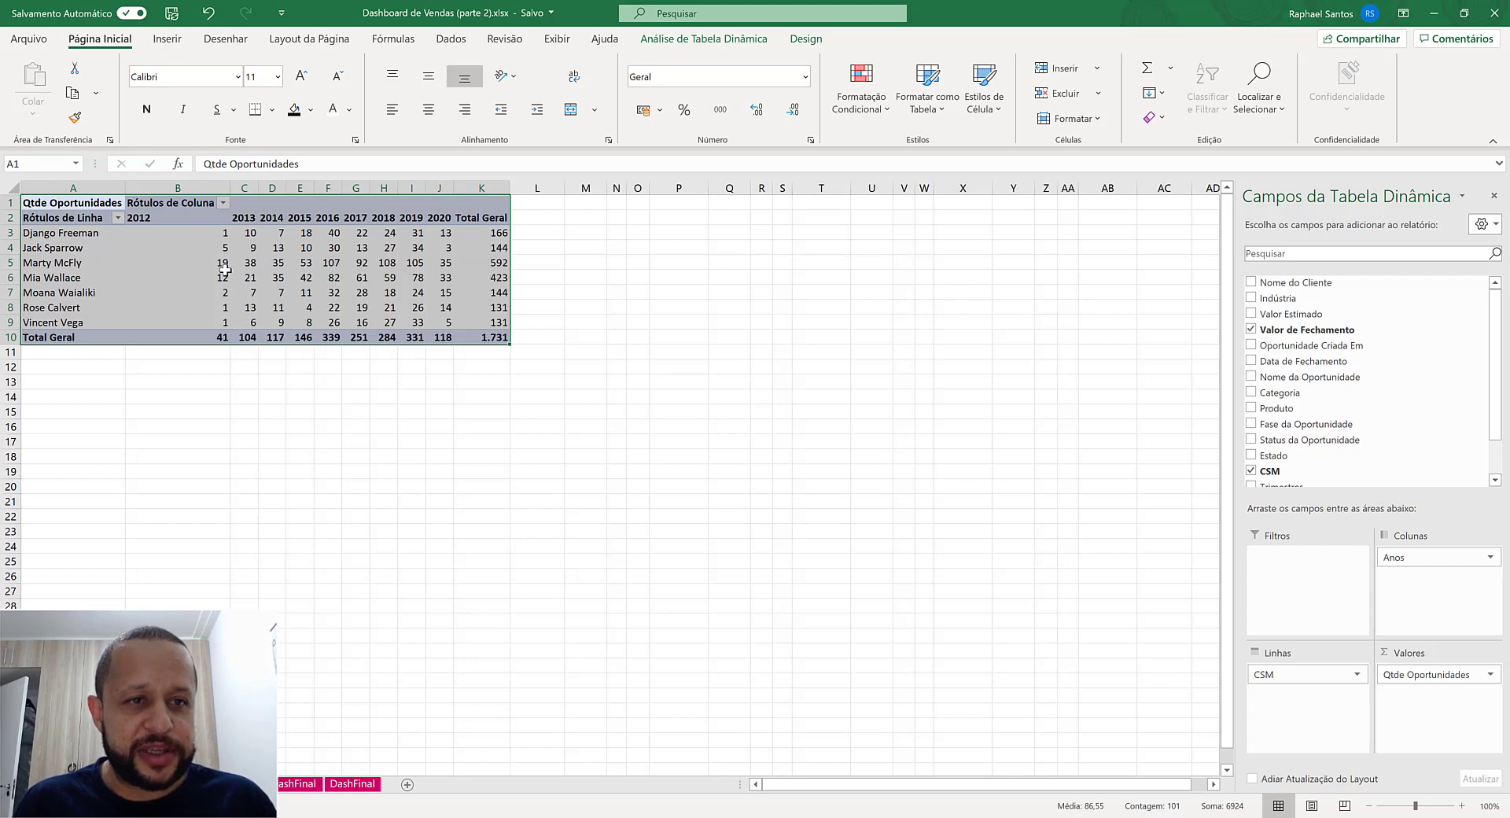
{"action": "left_click", "coordinate": [225, 272]}
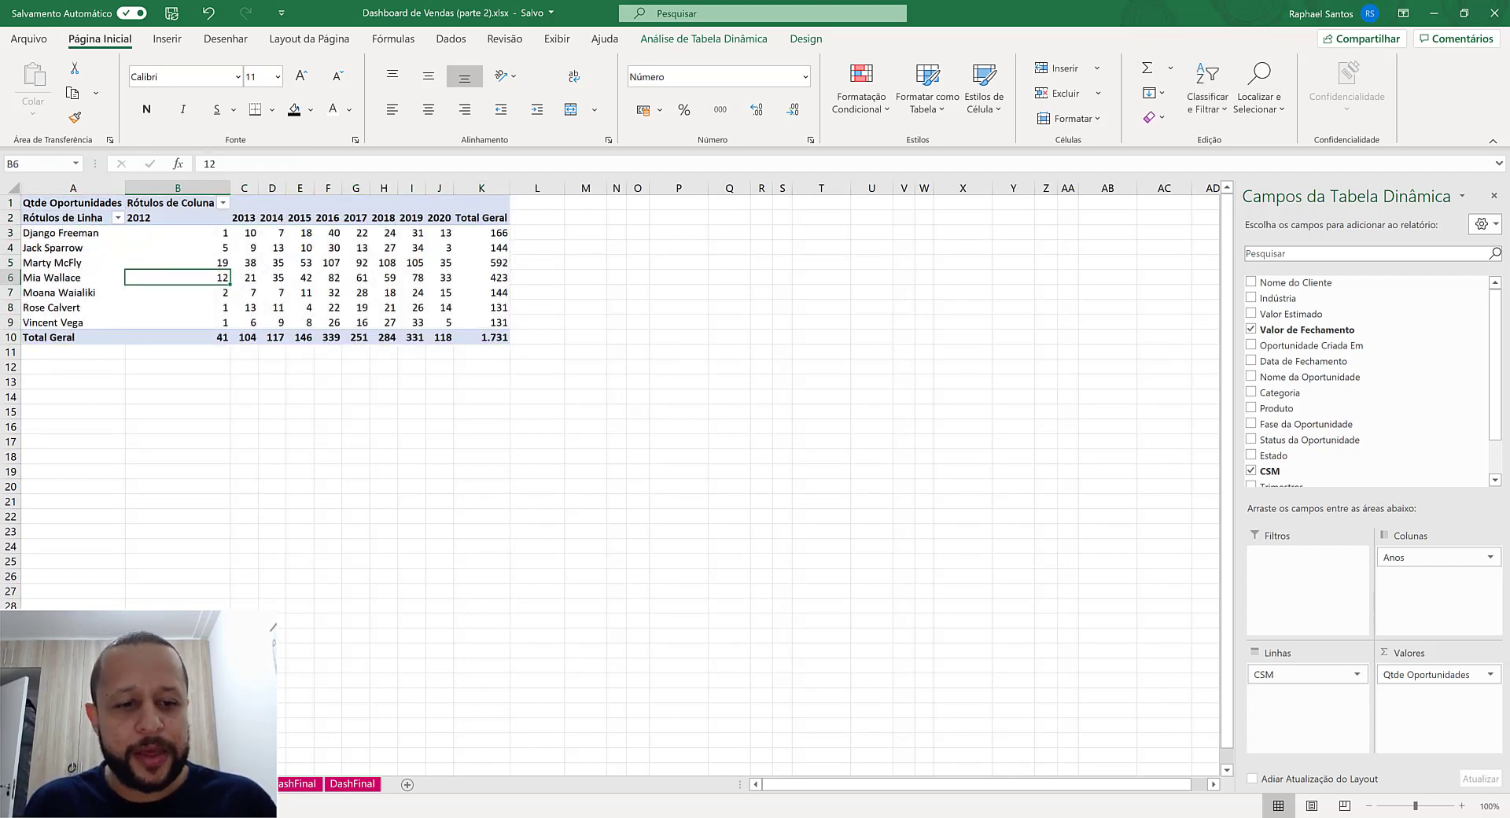
{"action": "left_click", "coordinate": [349, 784]}
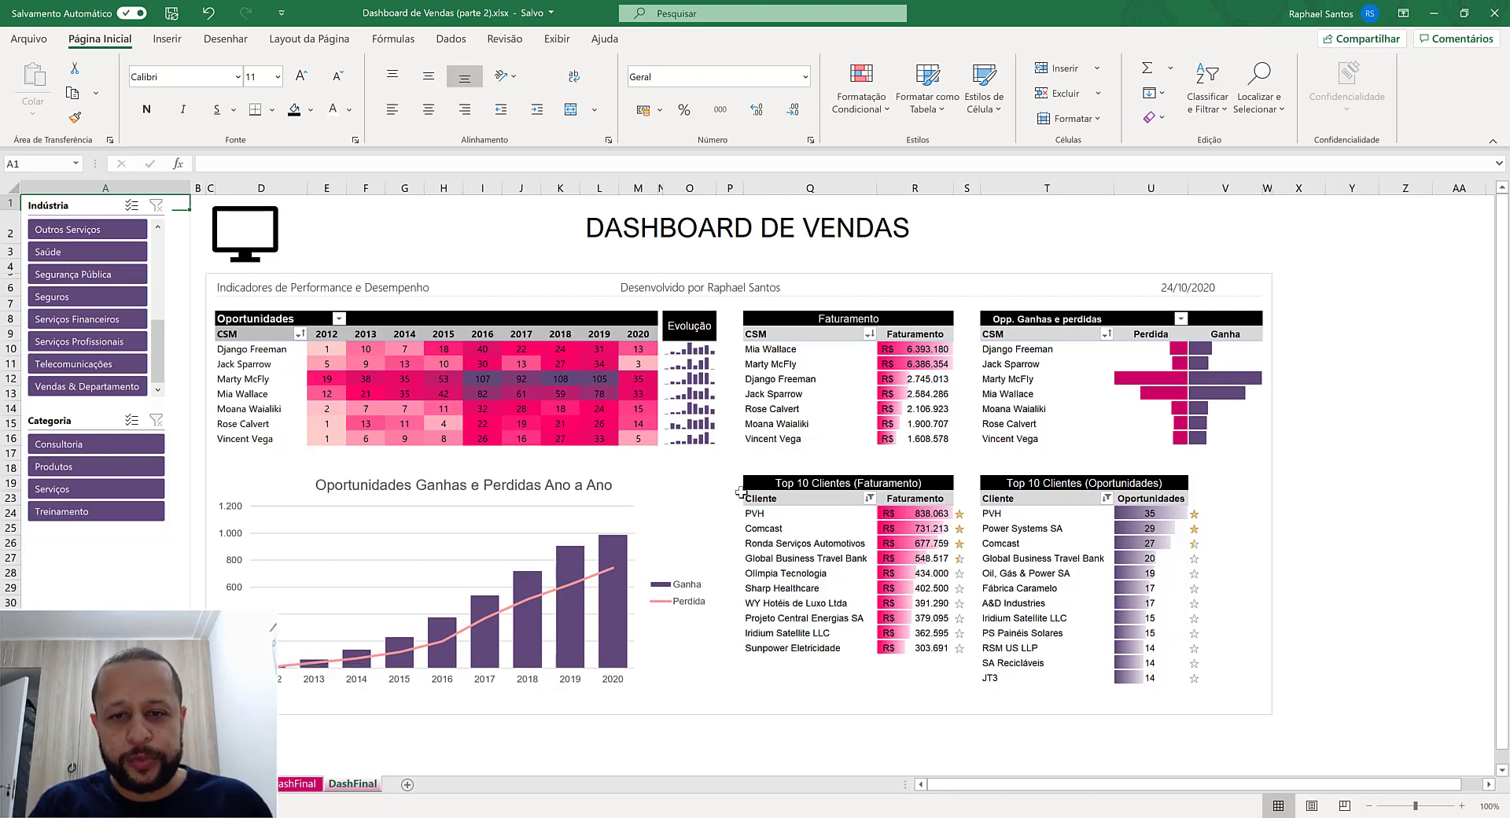
{"action": "left_click_drag", "start_coordinate": [788, 483], "coordinate": [912, 648]}
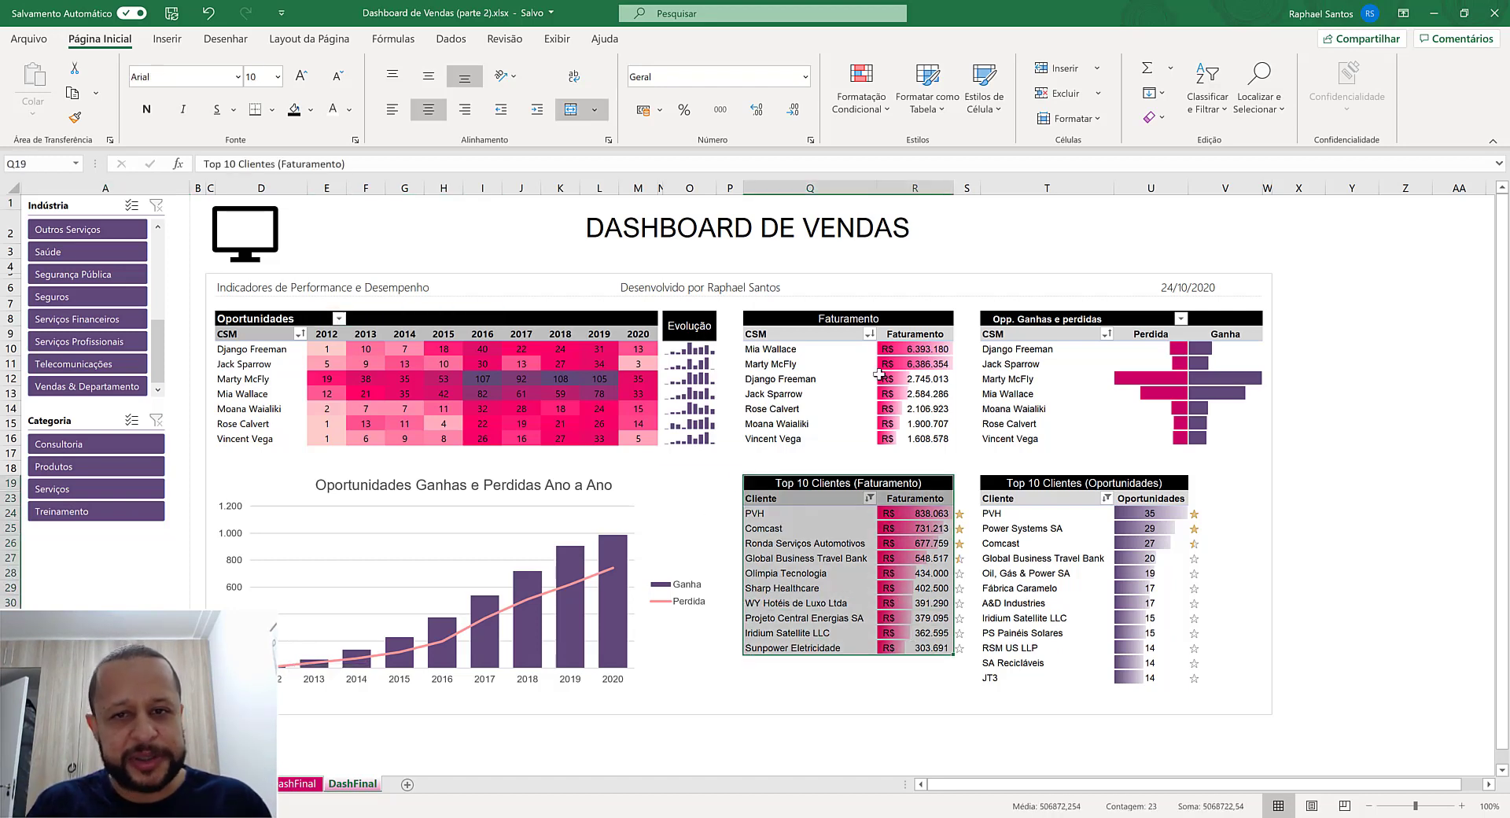
{"action": "left_click_drag", "start_coordinate": [829, 315], "coordinate": [939, 469]}
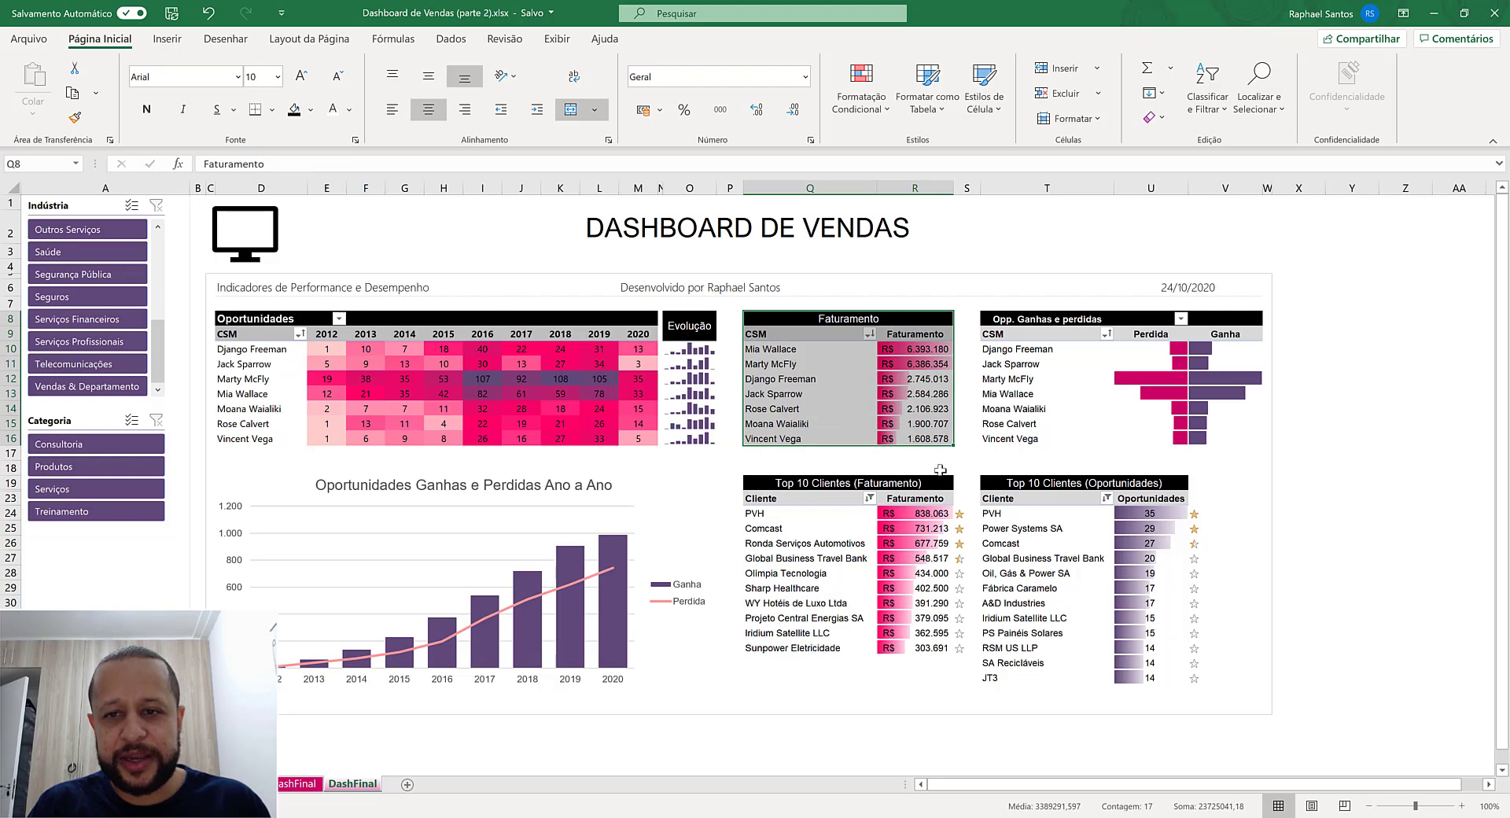
{"action": "left_click_drag", "start_coordinate": [1051, 482], "coordinate": [1092, 680]}
{"action": "left_click_drag", "start_coordinate": [1042, 318], "coordinate": [1148, 425]}
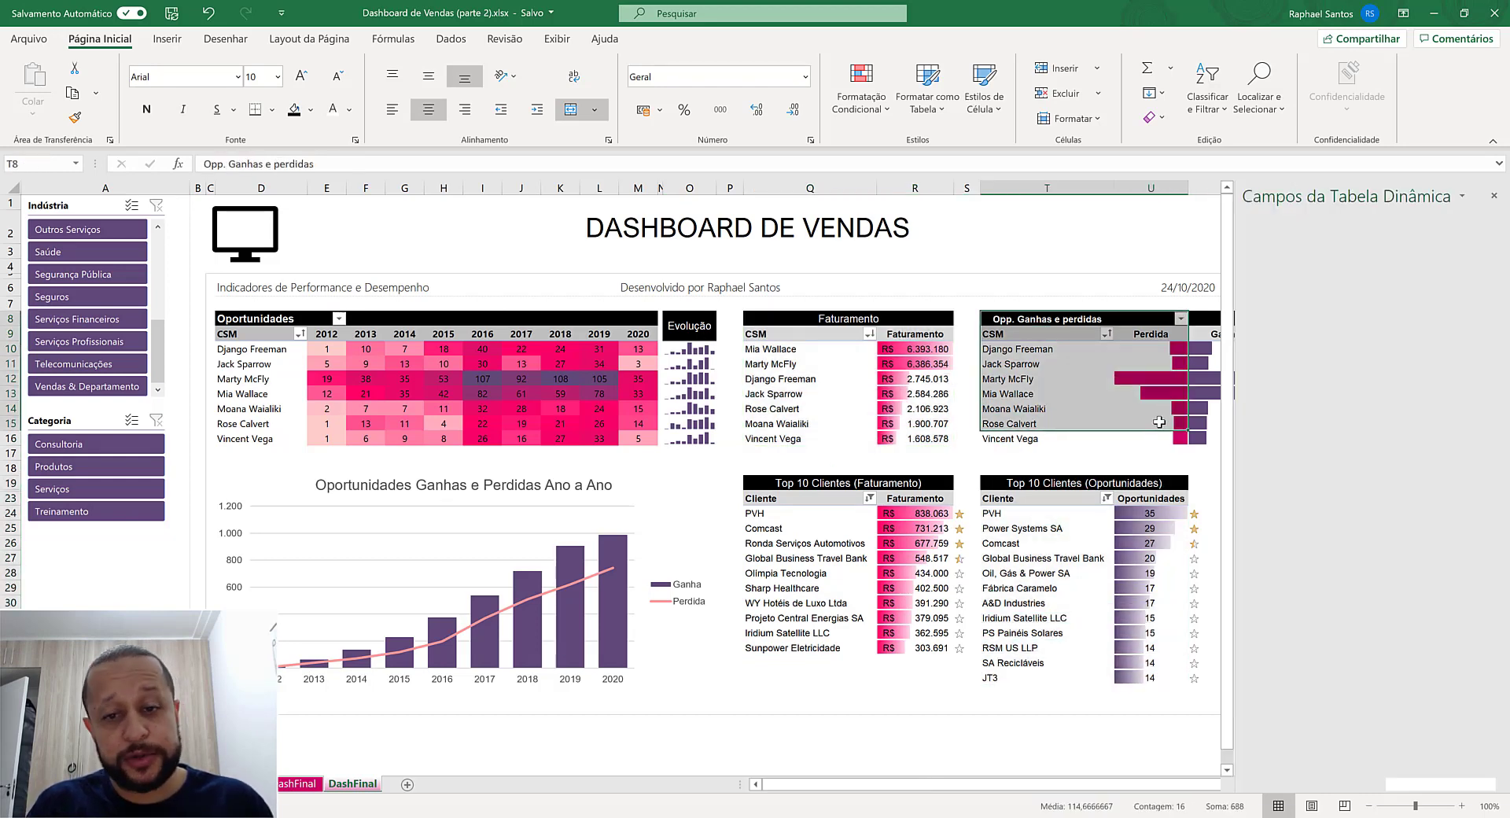
{"action": "left_click_drag", "start_coordinate": [911, 346], "coordinate": [837, 408]}
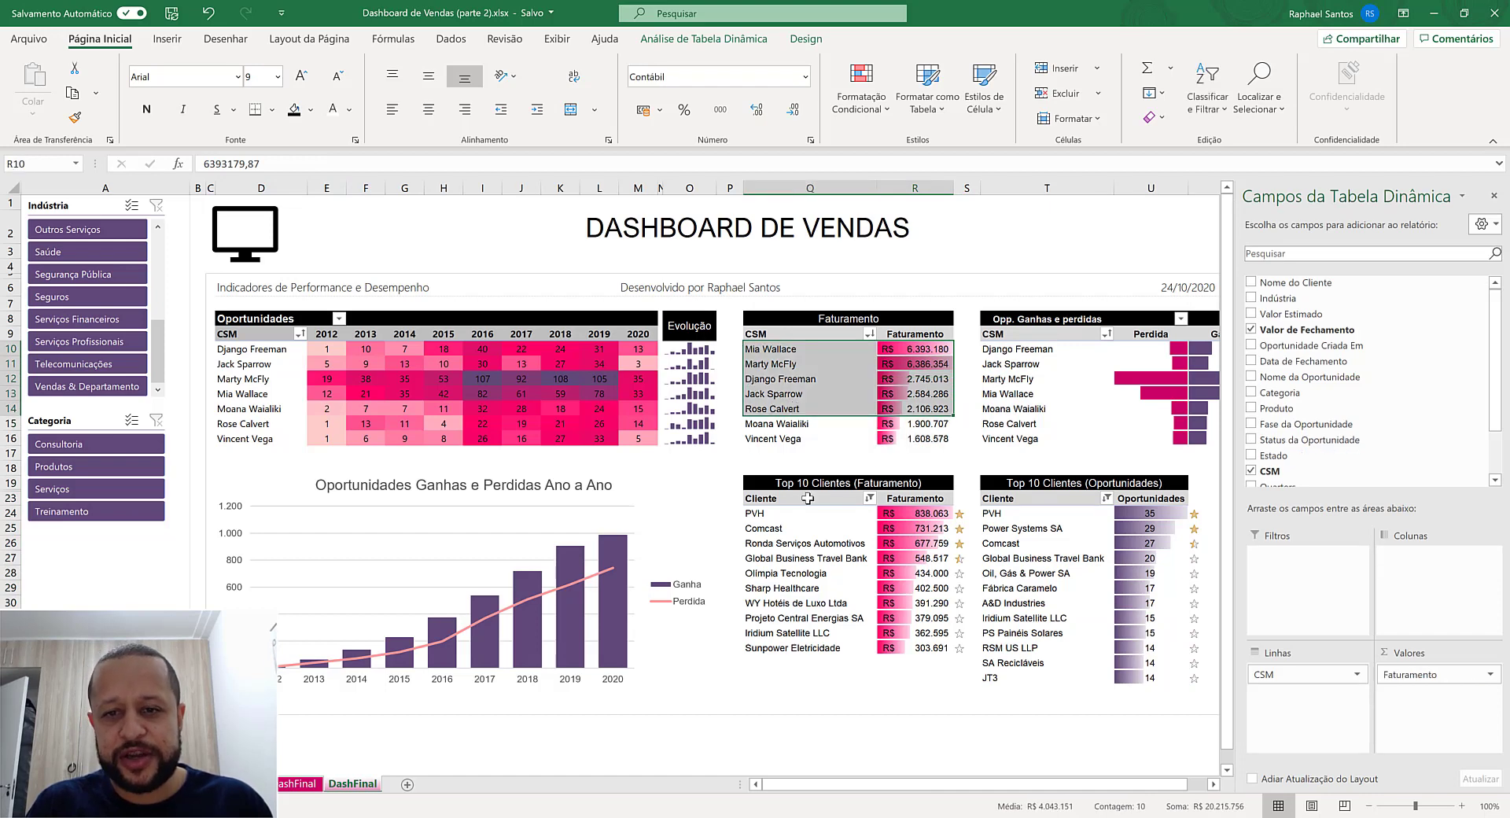
{"action": "left_click_drag", "start_coordinate": [810, 497], "coordinate": [928, 633]}
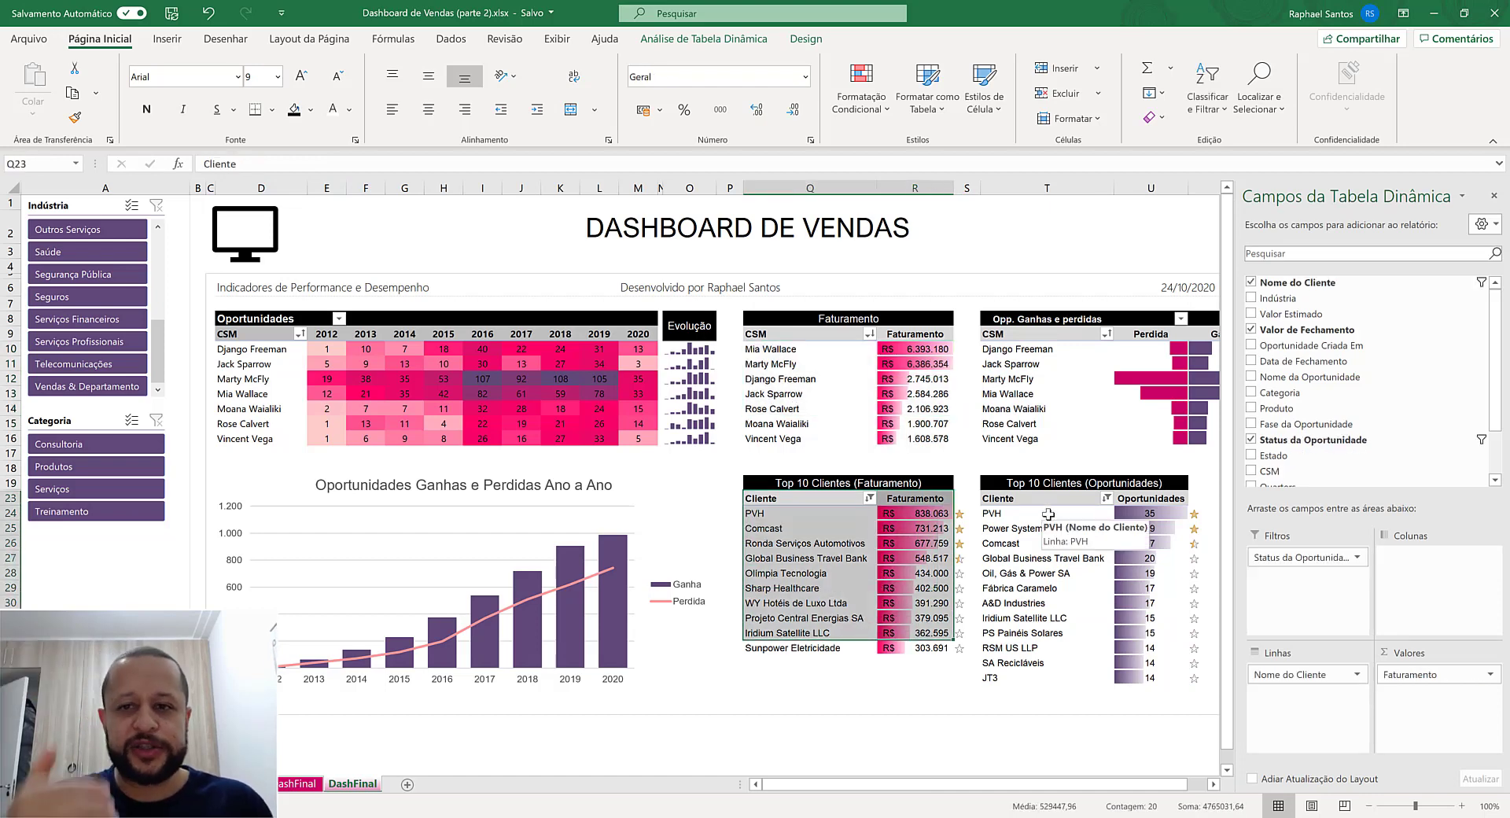
{"action": "left_click_drag", "start_coordinate": [1150, 499], "coordinate": [1161, 654]}
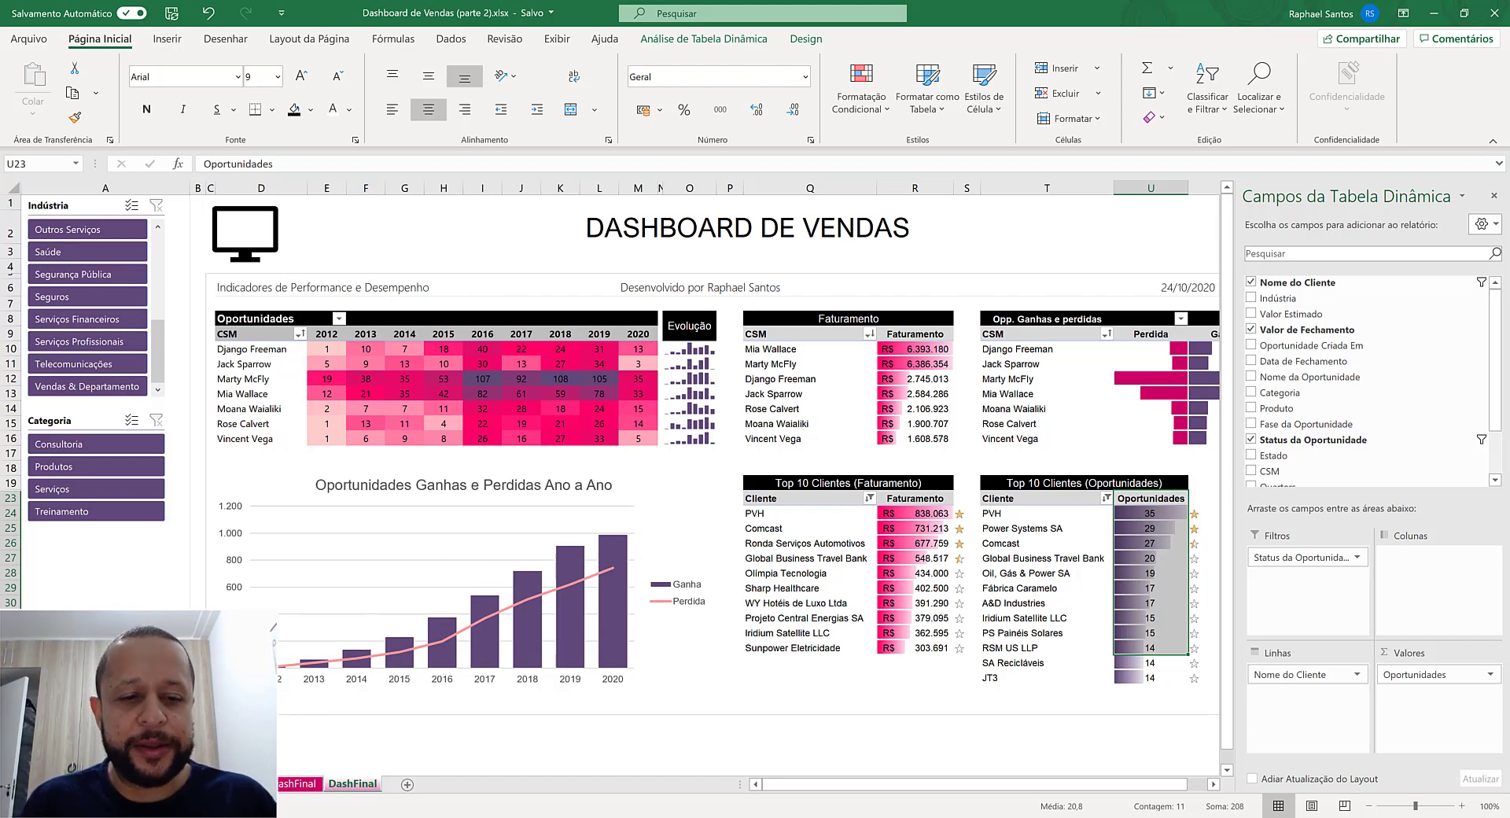
- Rearrange the yearly opportunities pivot by removing CSM, placing Anos in the rows and adding Status da Oportunidade to the columns
{"action": "left_click", "coordinate": [157, 783]}
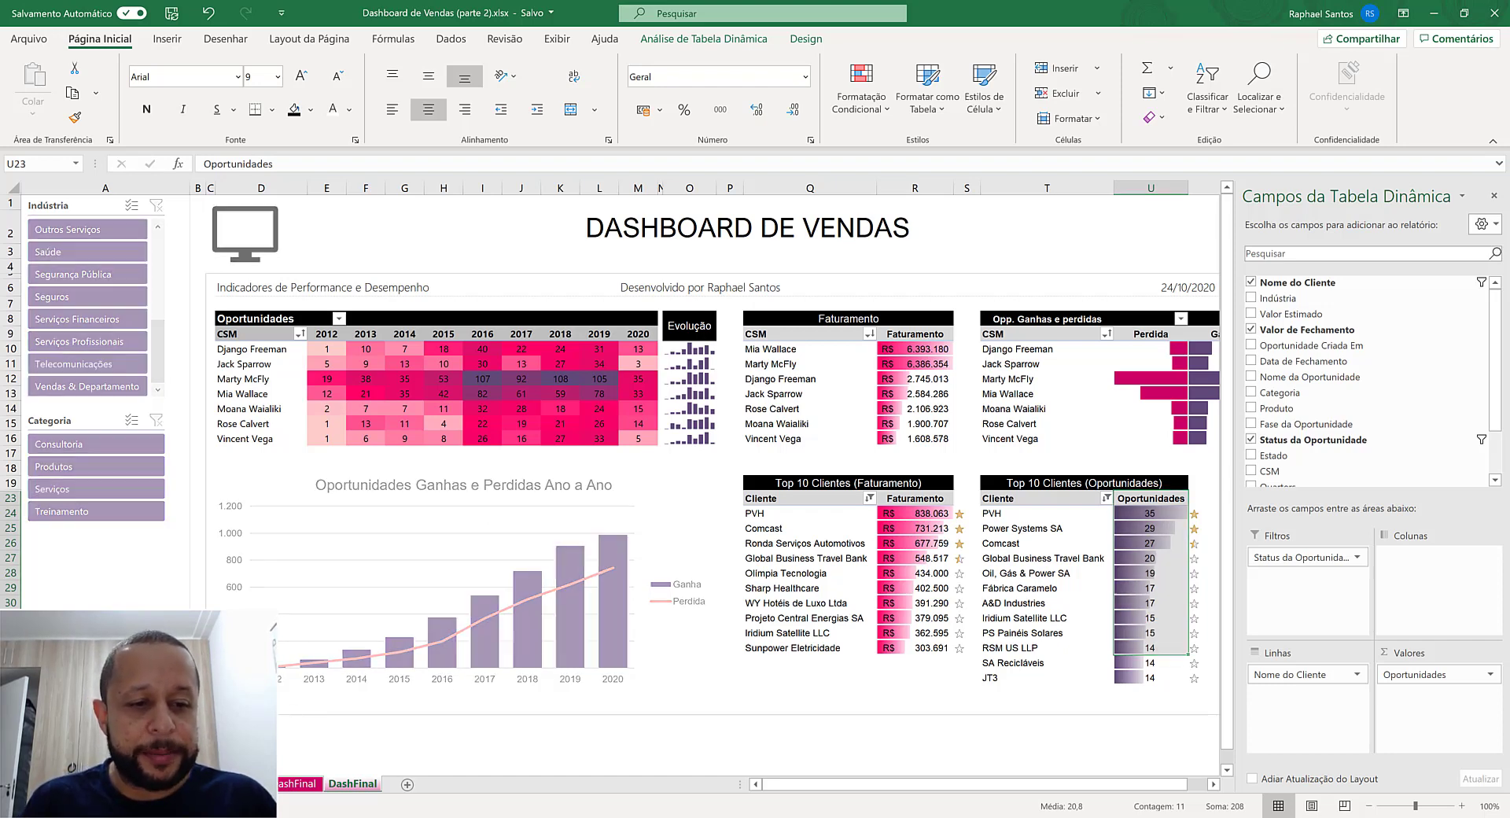
{"action": "left_click", "coordinate": [85, 195]}
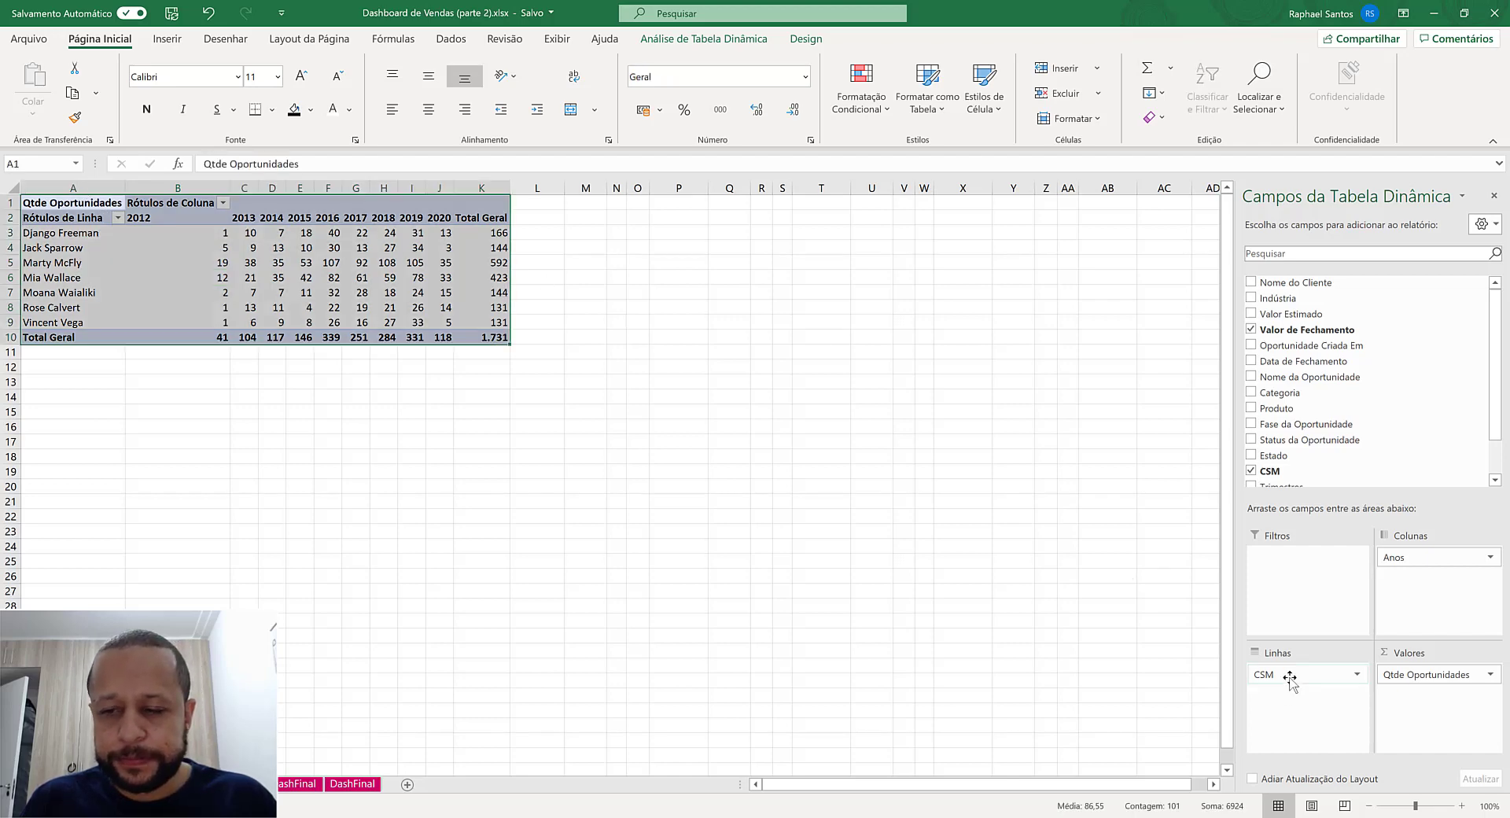
{"action": "left_click_drag", "start_coordinate": [1289, 678], "coordinate": [1111, 659]}
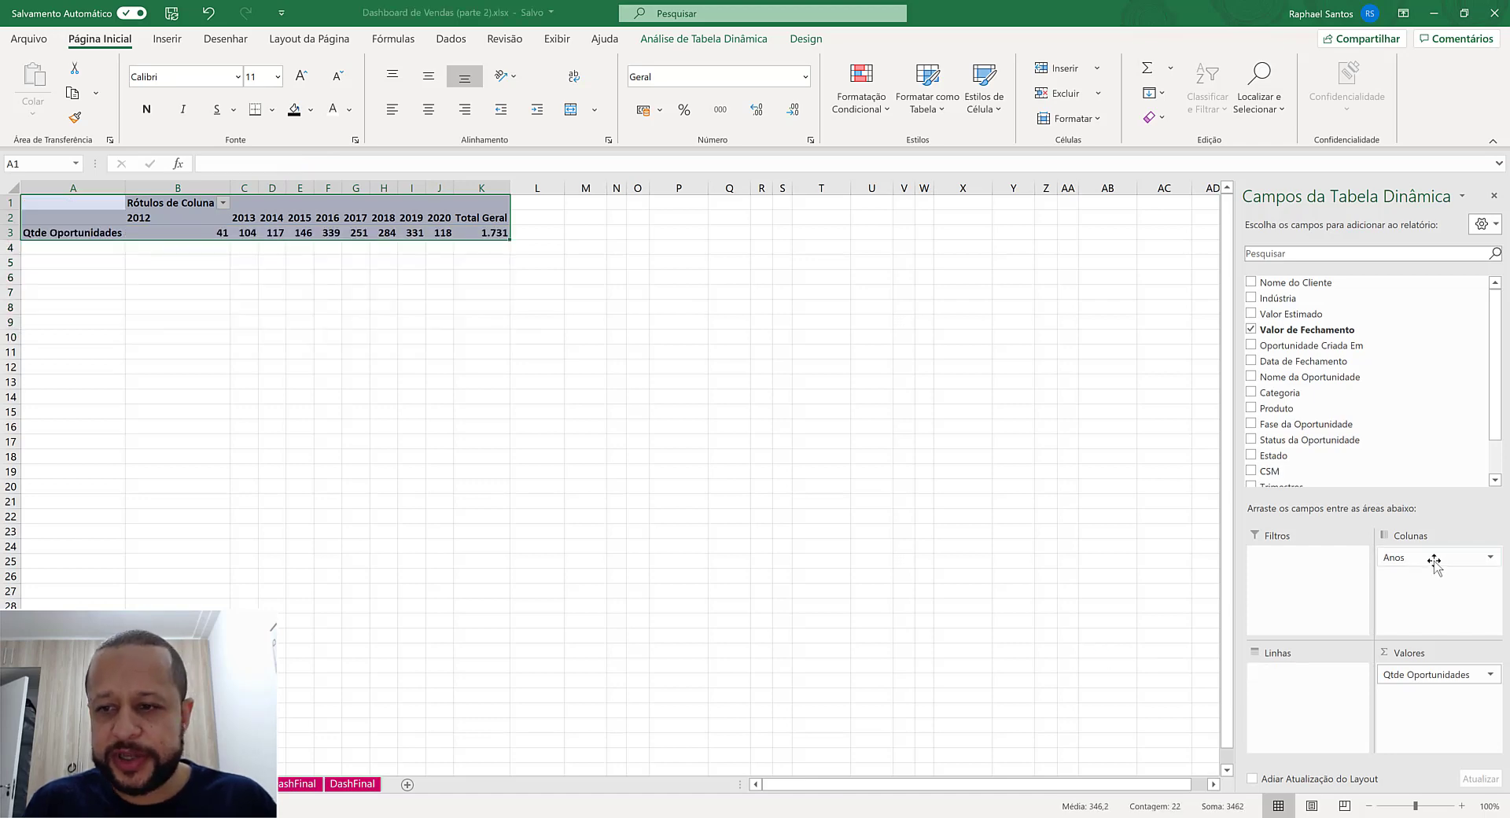
{"action": "left_click_drag", "start_coordinate": [1431, 558], "coordinate": [1327, 733]}
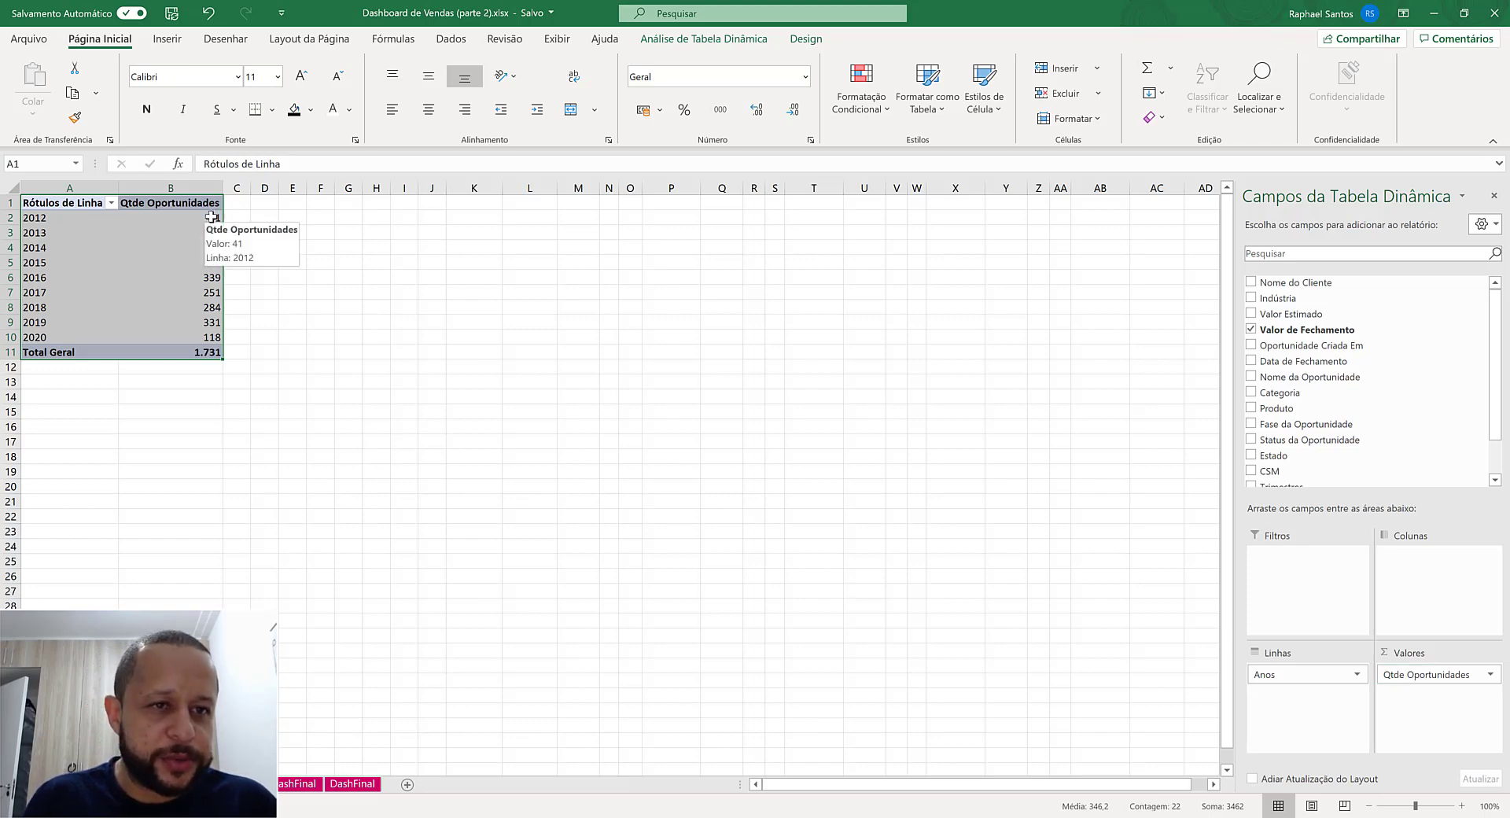
{"action": "mouse_move", "coordinate": [213, 218]}
{"action": "left_mouse_down"}
{"action": "mouse_move", "coordinate": [214, 352]}
{"action": "mouse_move", "coordinate": [227, 217]}
{"action": "left_mouse_up"}
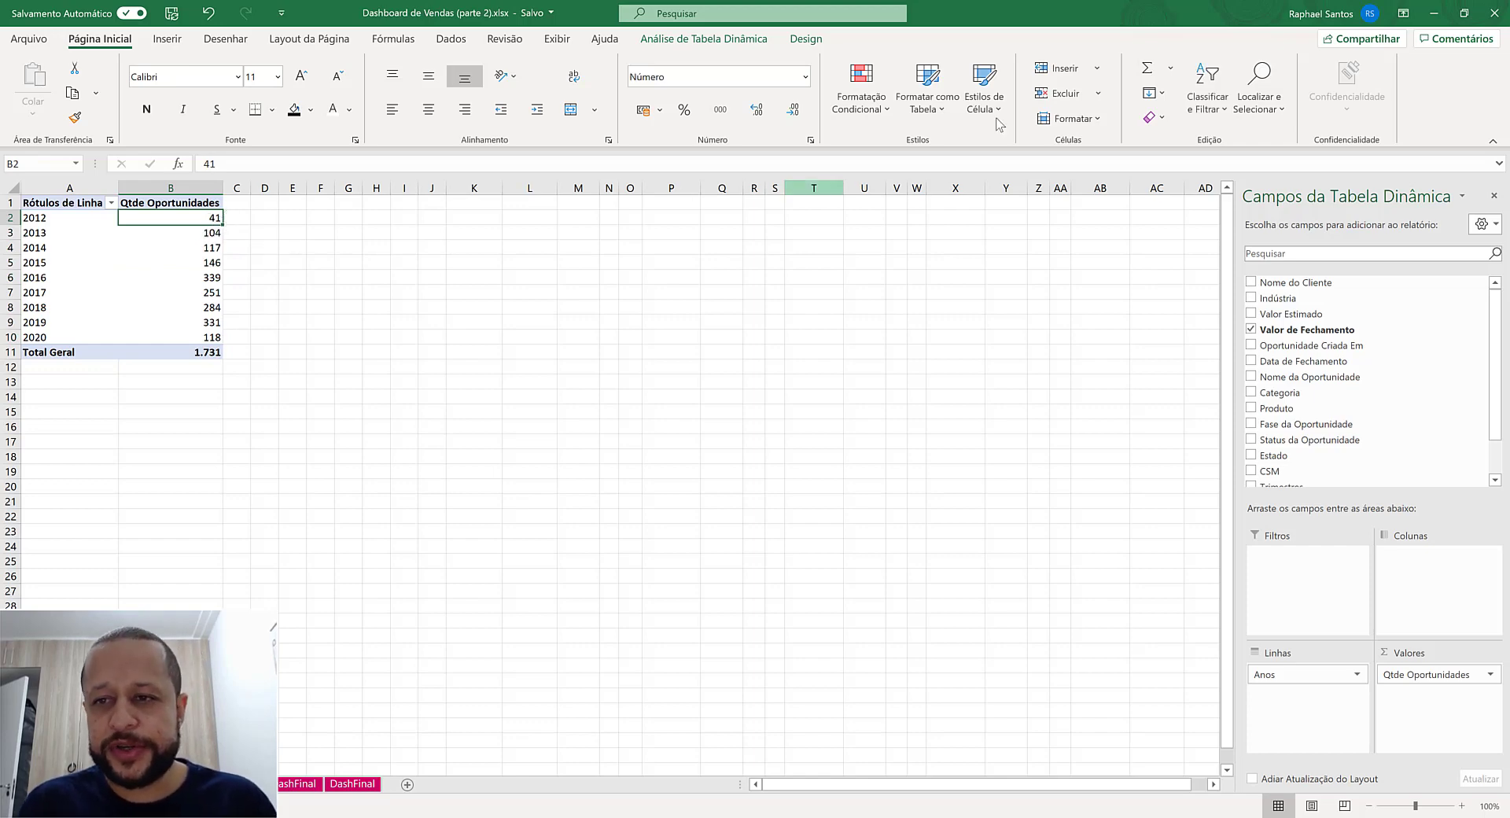
{"action": "left_click_drag", "start_coordinate": [1305, 444], "coordinate": [1435, 566]}
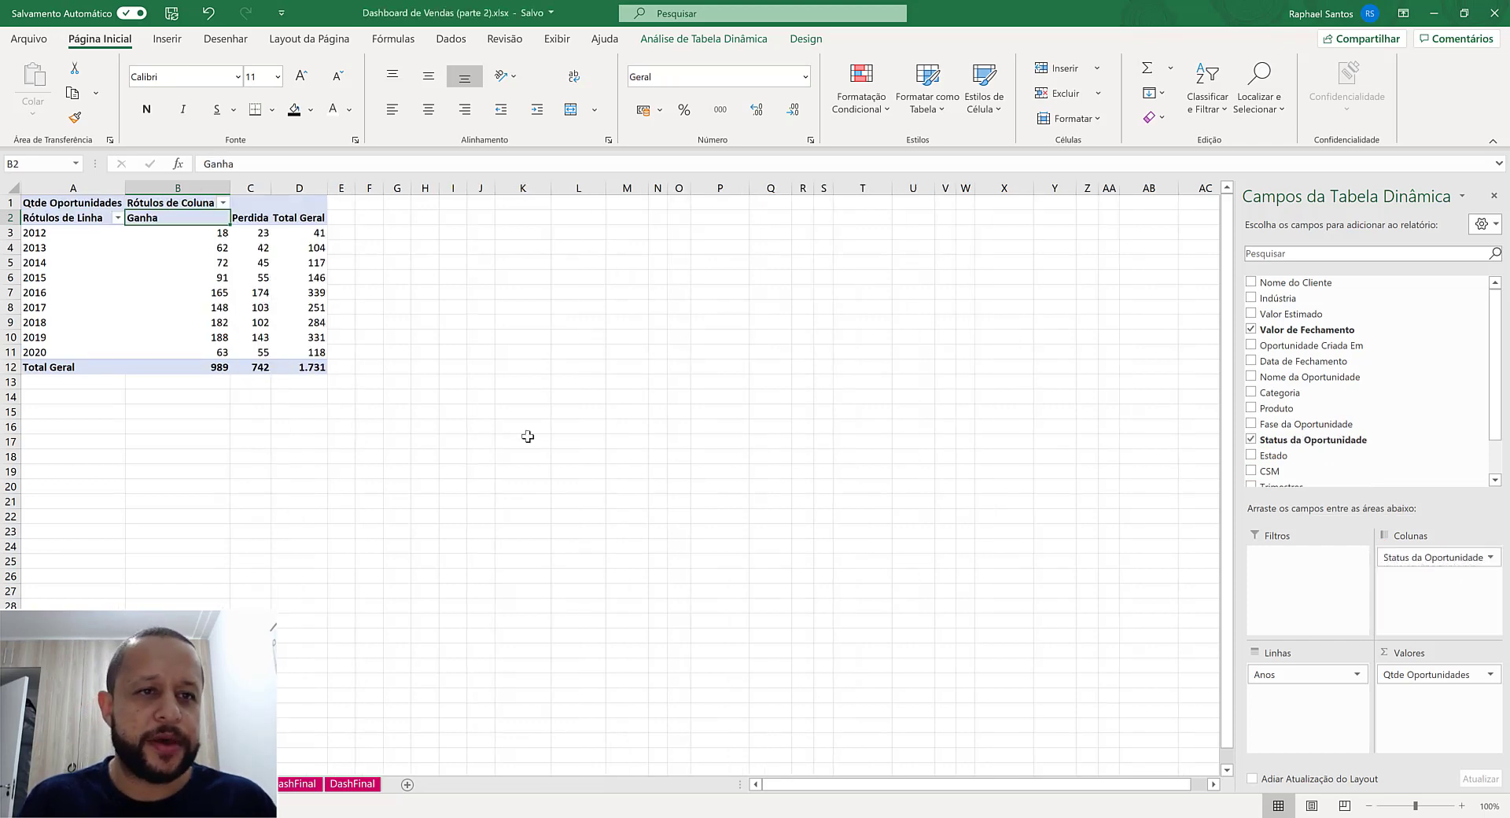
- Examine the Ganha, Perdida and Total Geral counts in the pivot, comparing the 2012 and 2013 rows
{"action": "left_click_drag", "start_coordinate": [208, 219], "coordinate": [213, 344]}
{"action": "left_click_drag", "start_coordinate": [260, 219], "coordinate": [263, 360]}
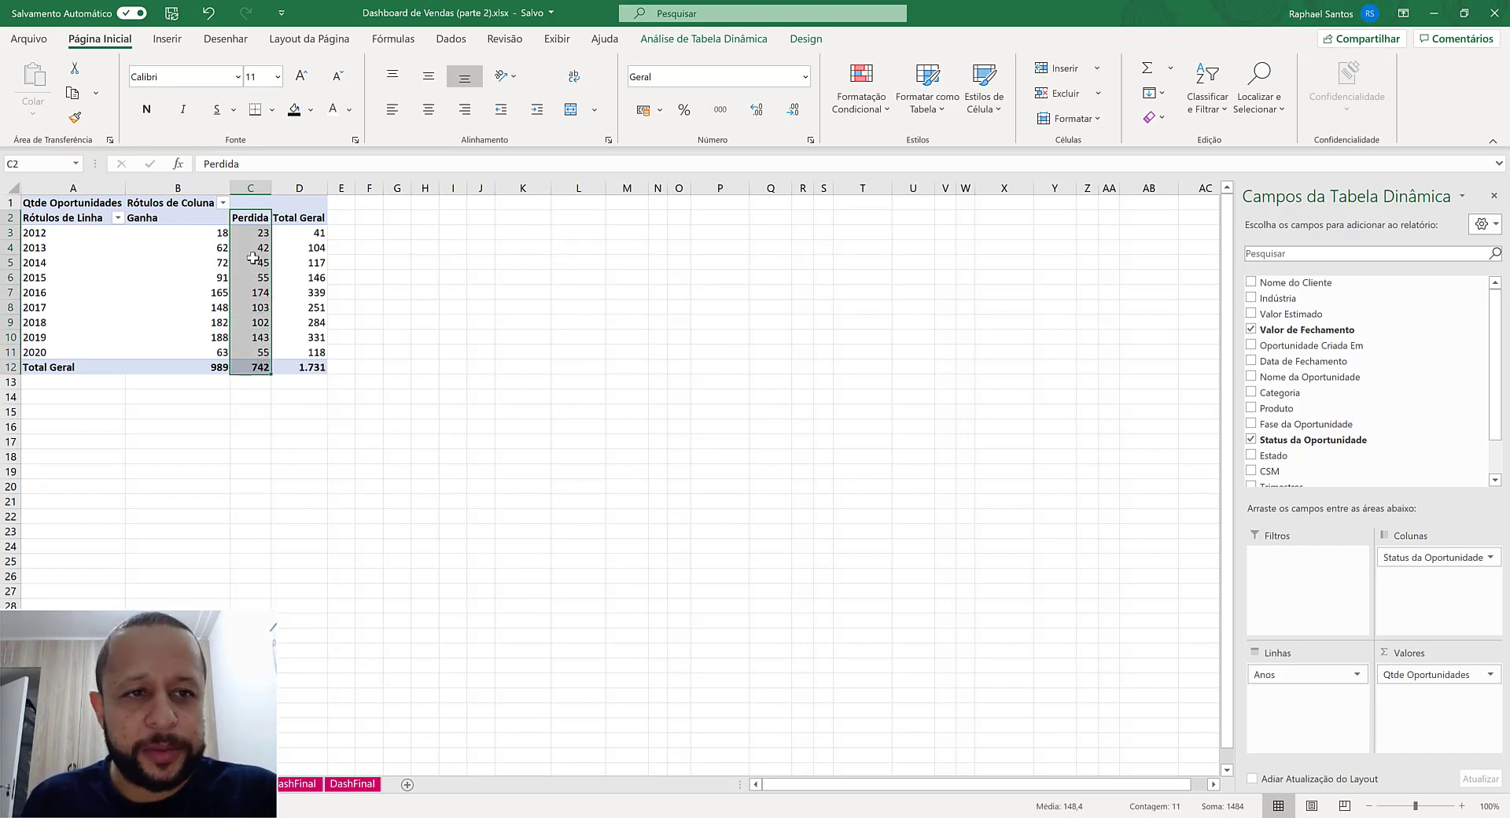
{"action": "left_click", "coordinate": [217, 232]}
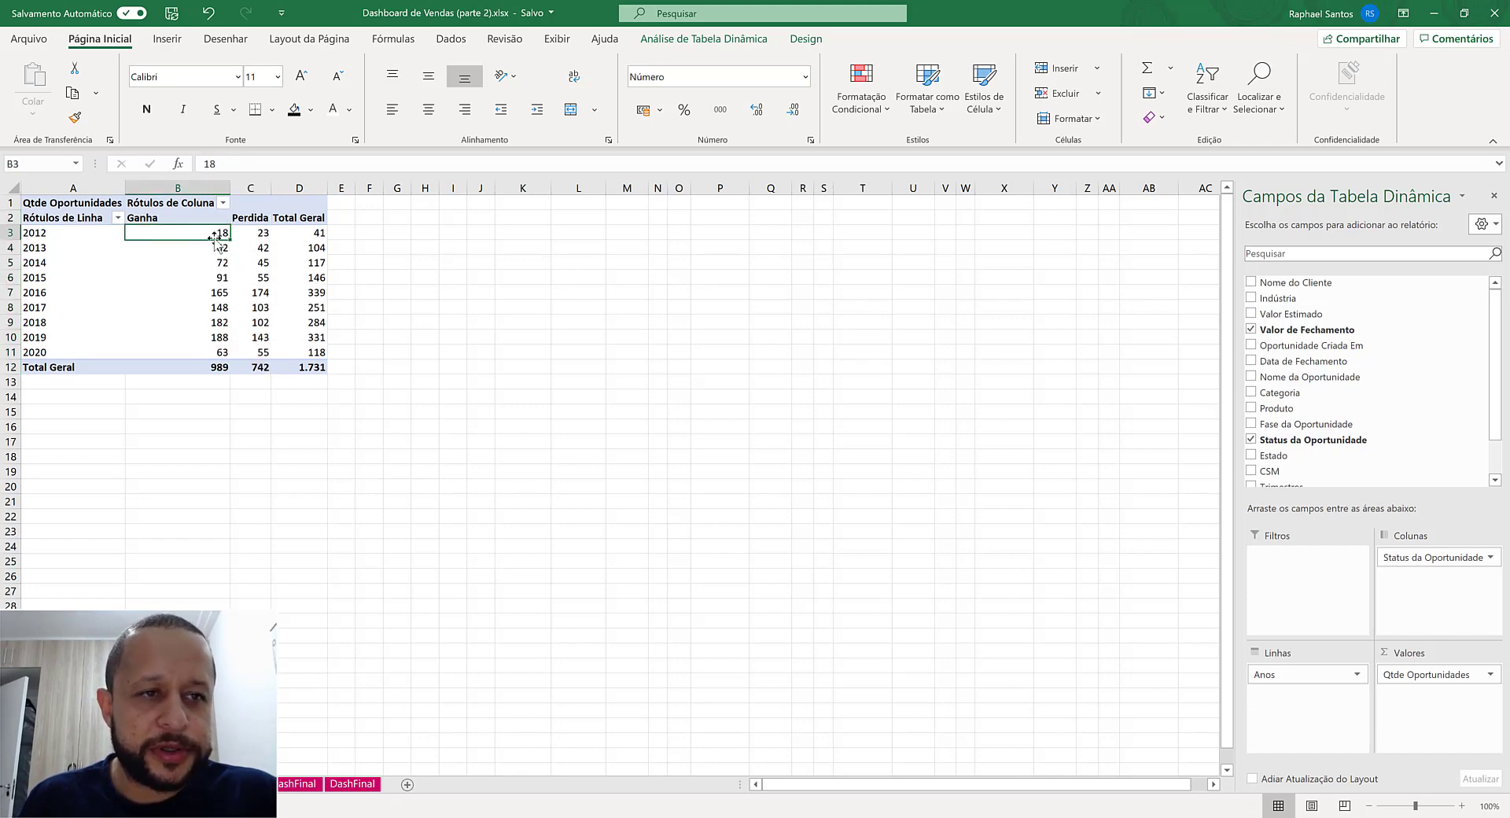
{"action": "left_click", "coordinate": [262, 234]}
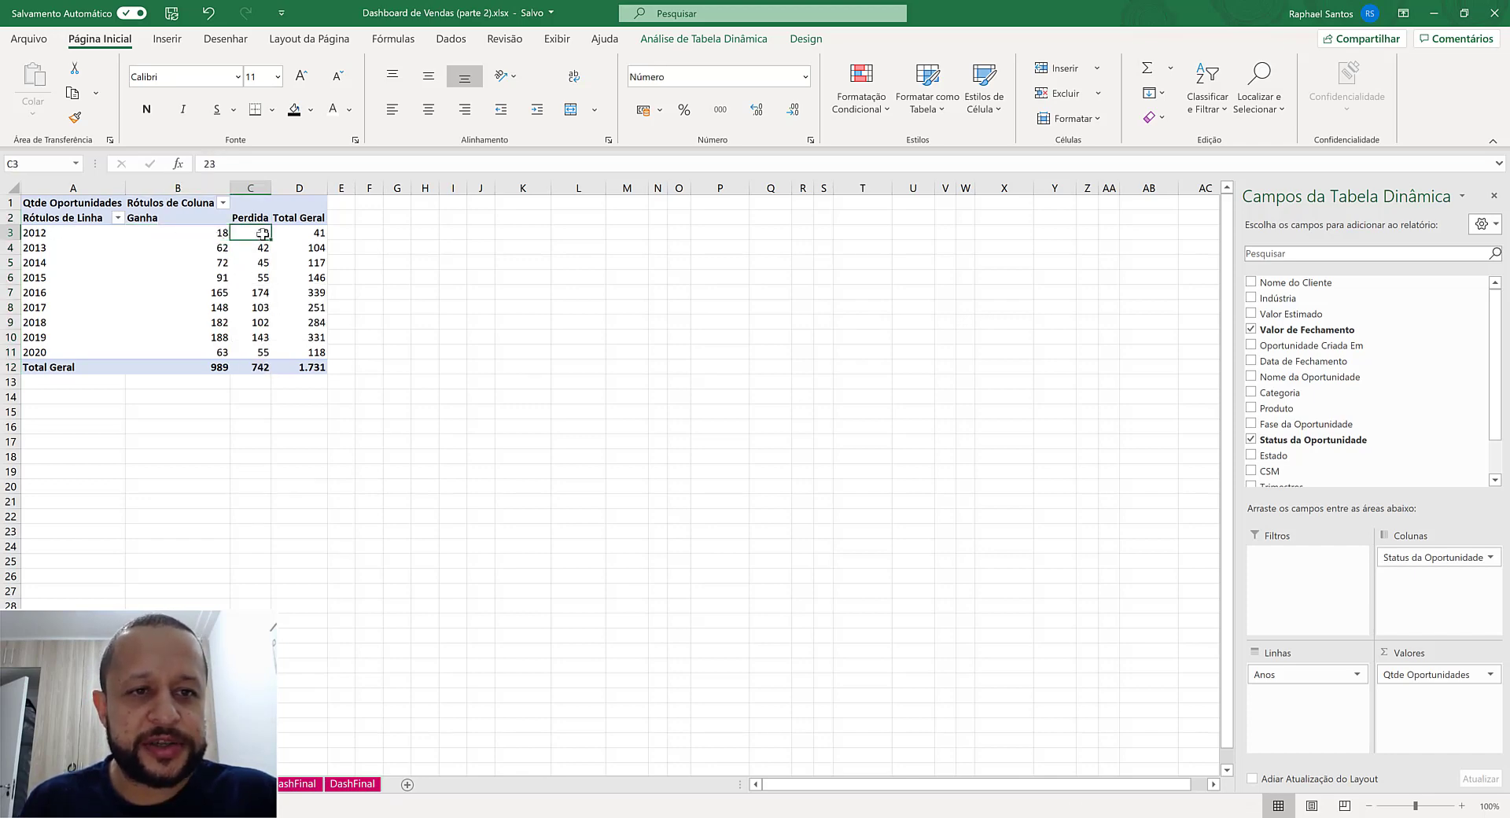
{"action": "left_click", "coordinate": [318, 246]}
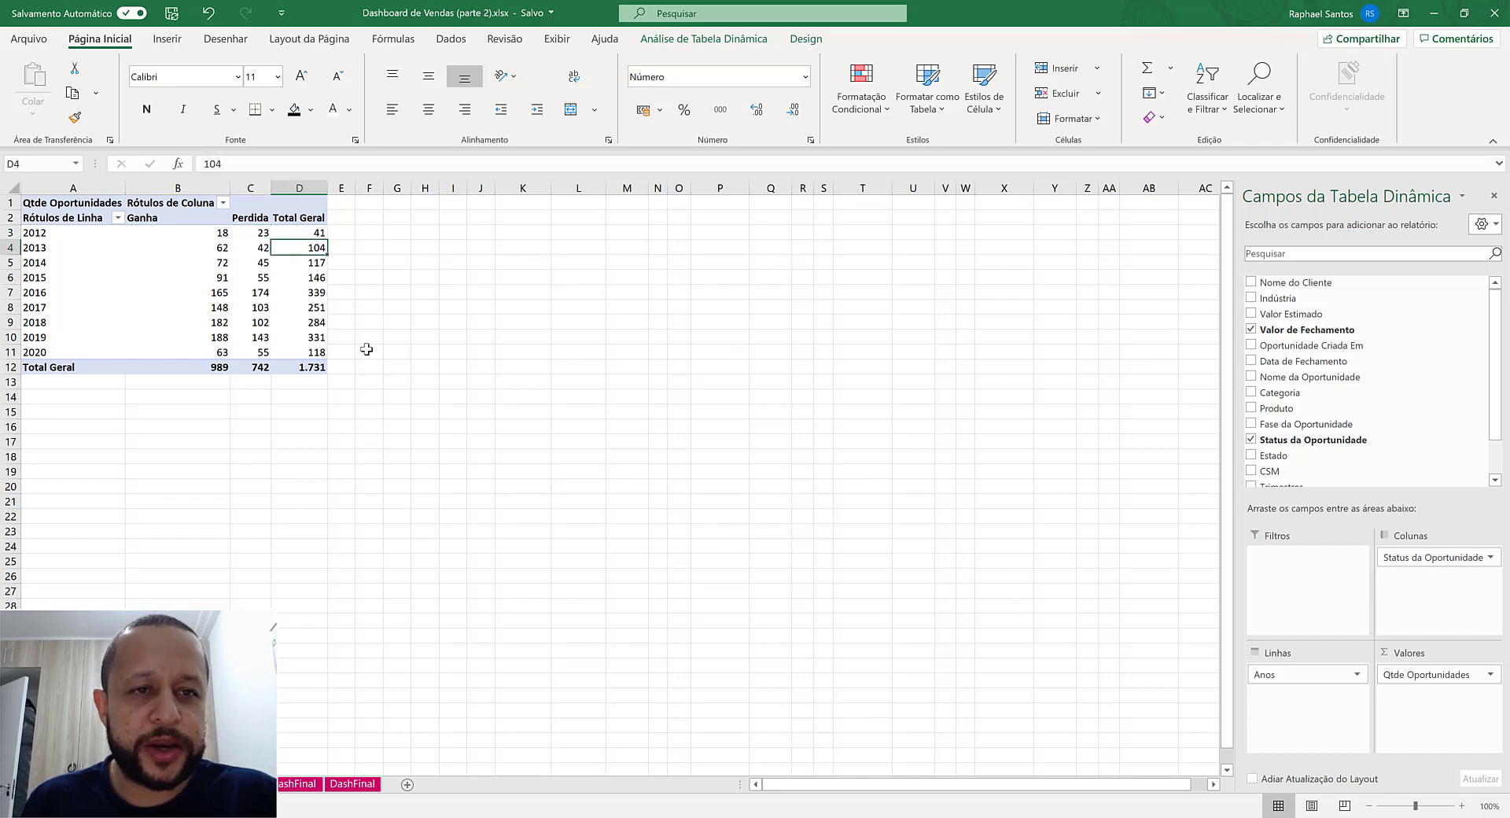
{"action": "left_click", "coordinate": [315, 229]}
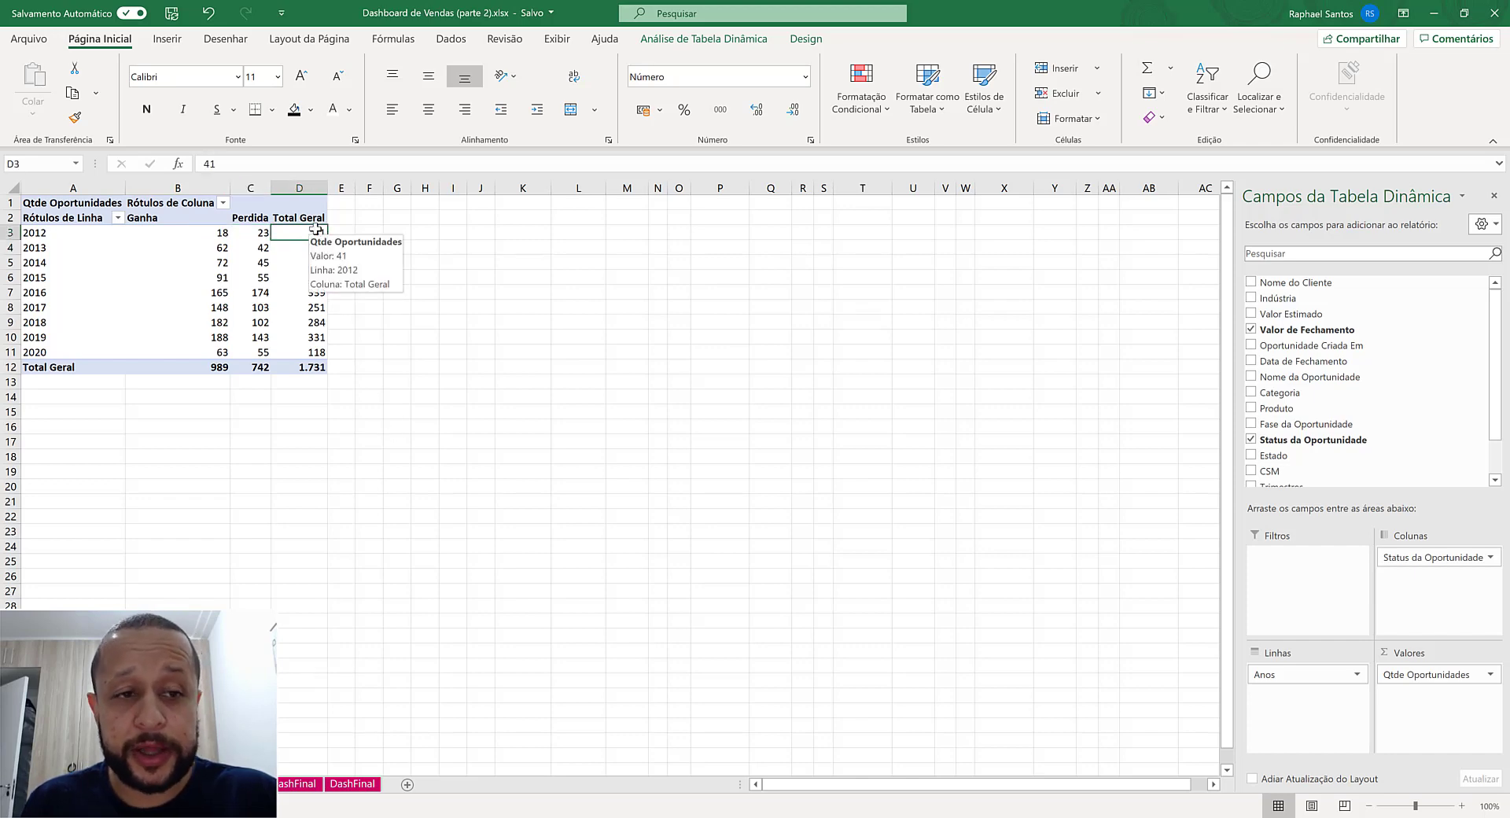
{"action": "left_click", "coordinate": [214, 247]}
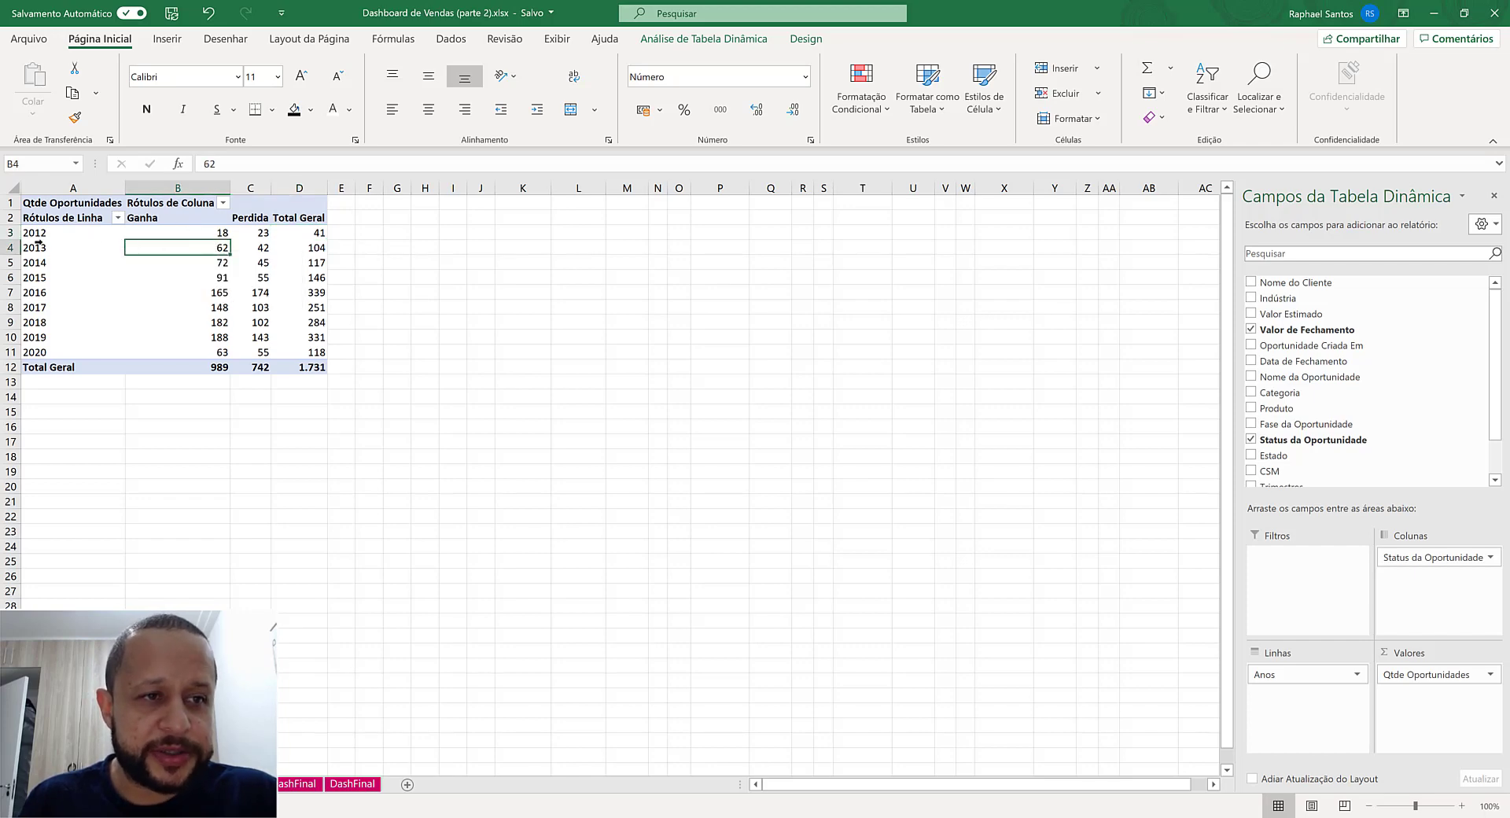
{"action": "left_click", "coordinate": [263, 246]}
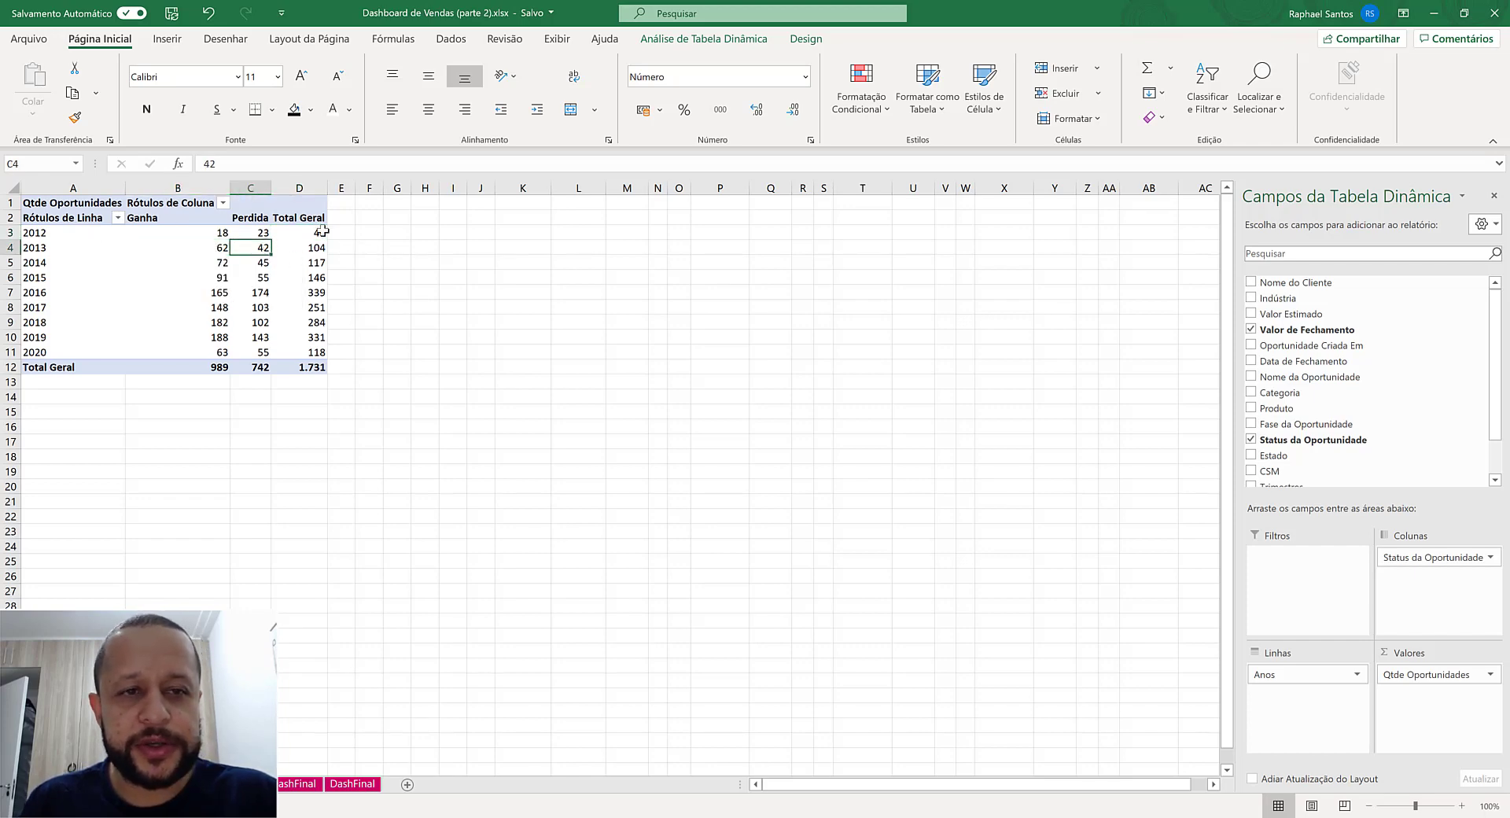
{"action": "mouse_move", "coordinate": [317, 250]}
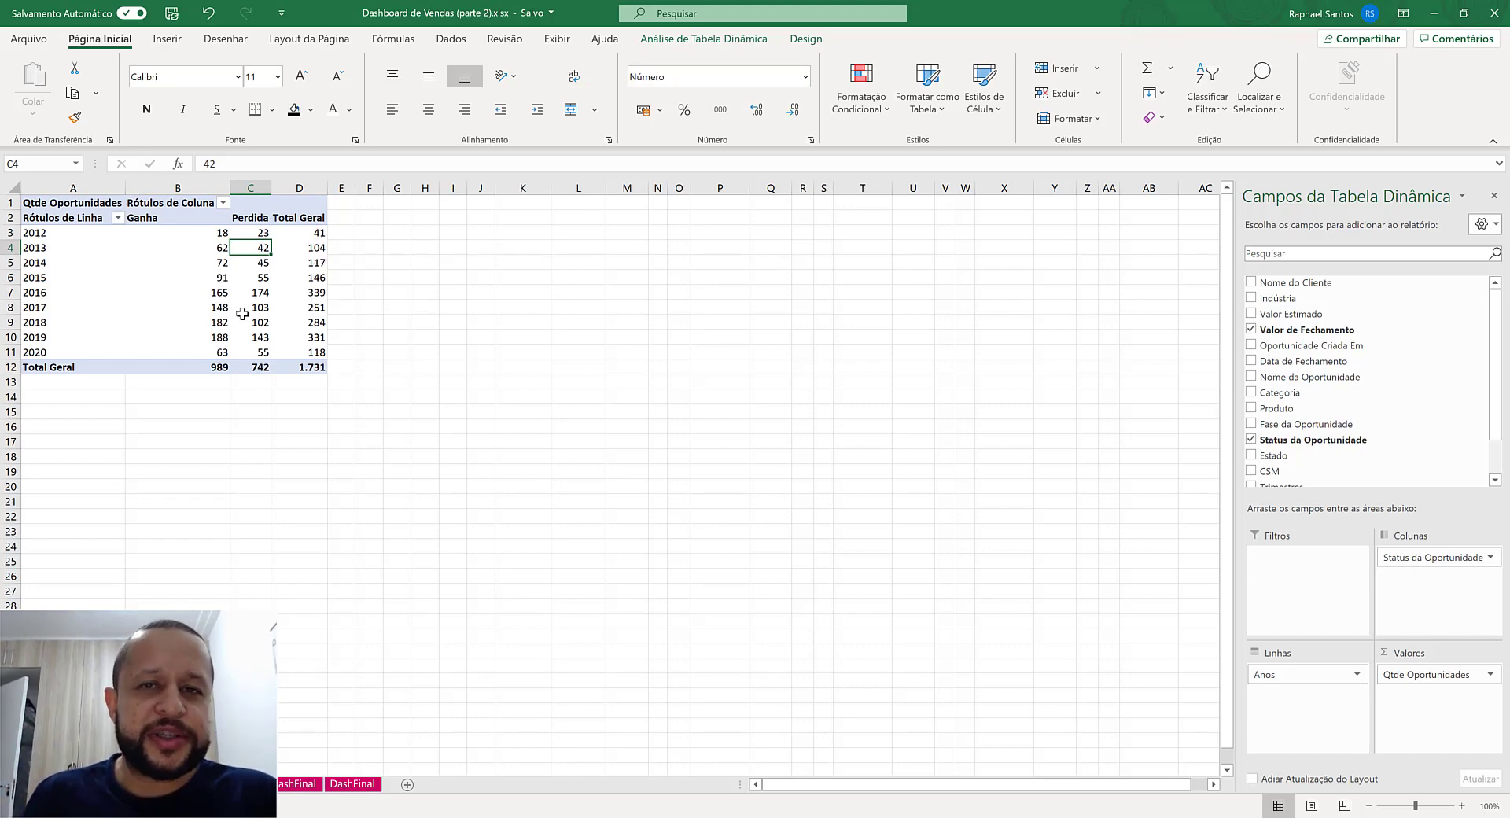
{"action": "mouse_move", "coordinate": [226, 317]}
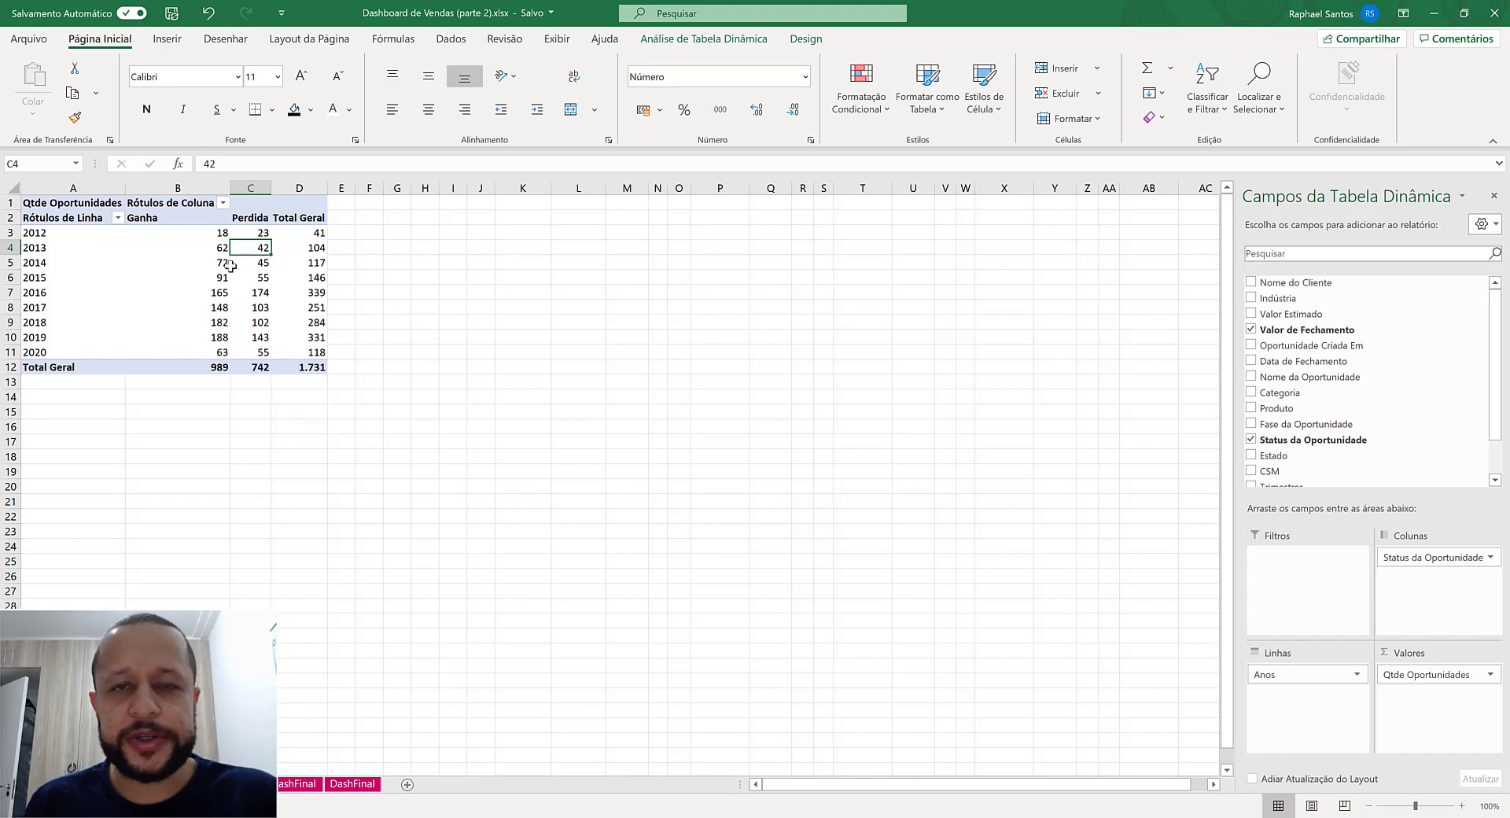
- Show the Qtde Oportunidades values as a running total (Soma Acumulada em) with Anos as the base field
{"action": "left_click", "coordinate": [209, 232]}
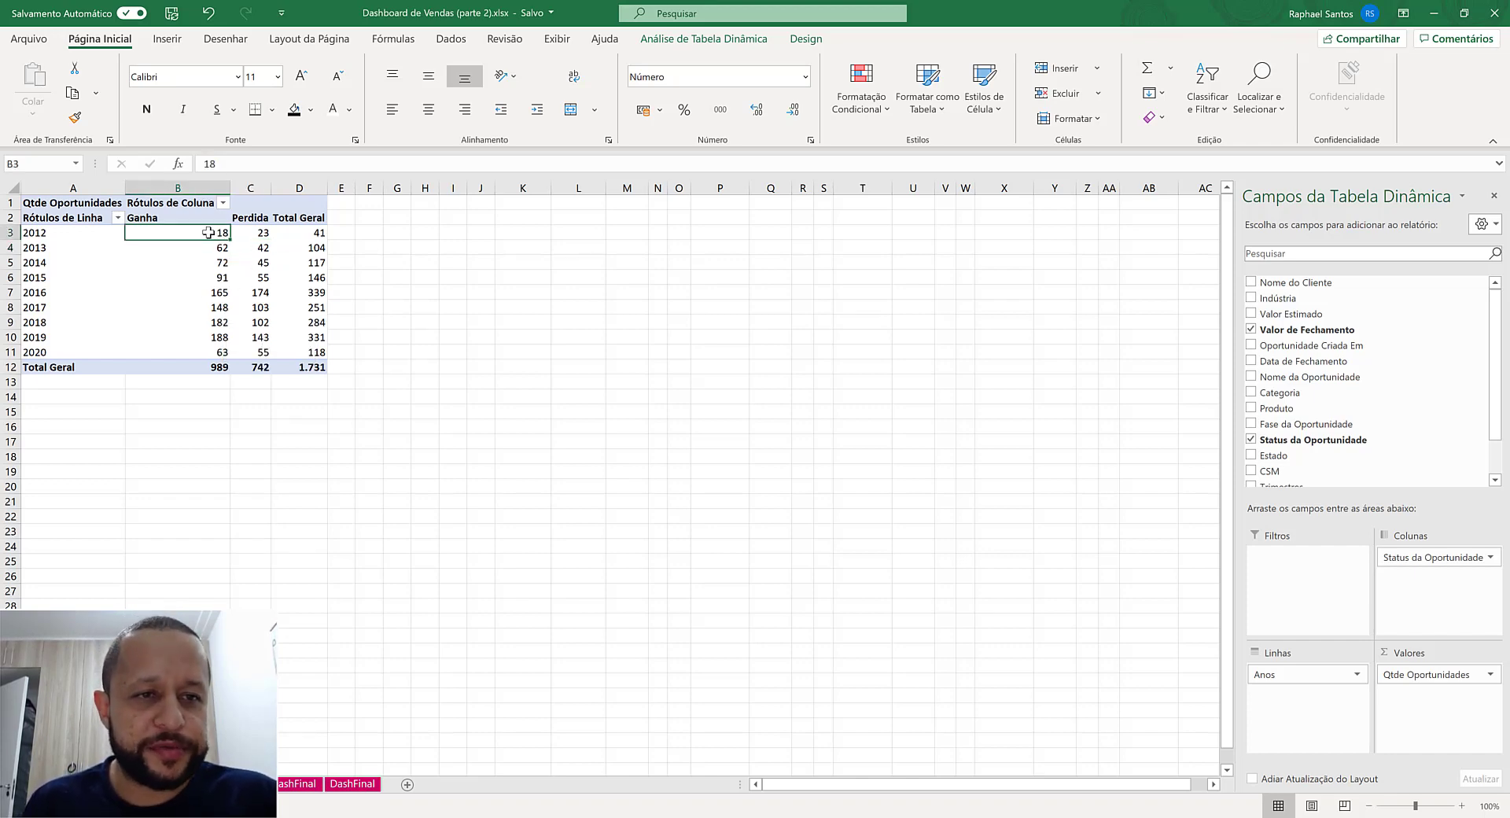
{"action": "right_click", "coordinate": [208, 232]}
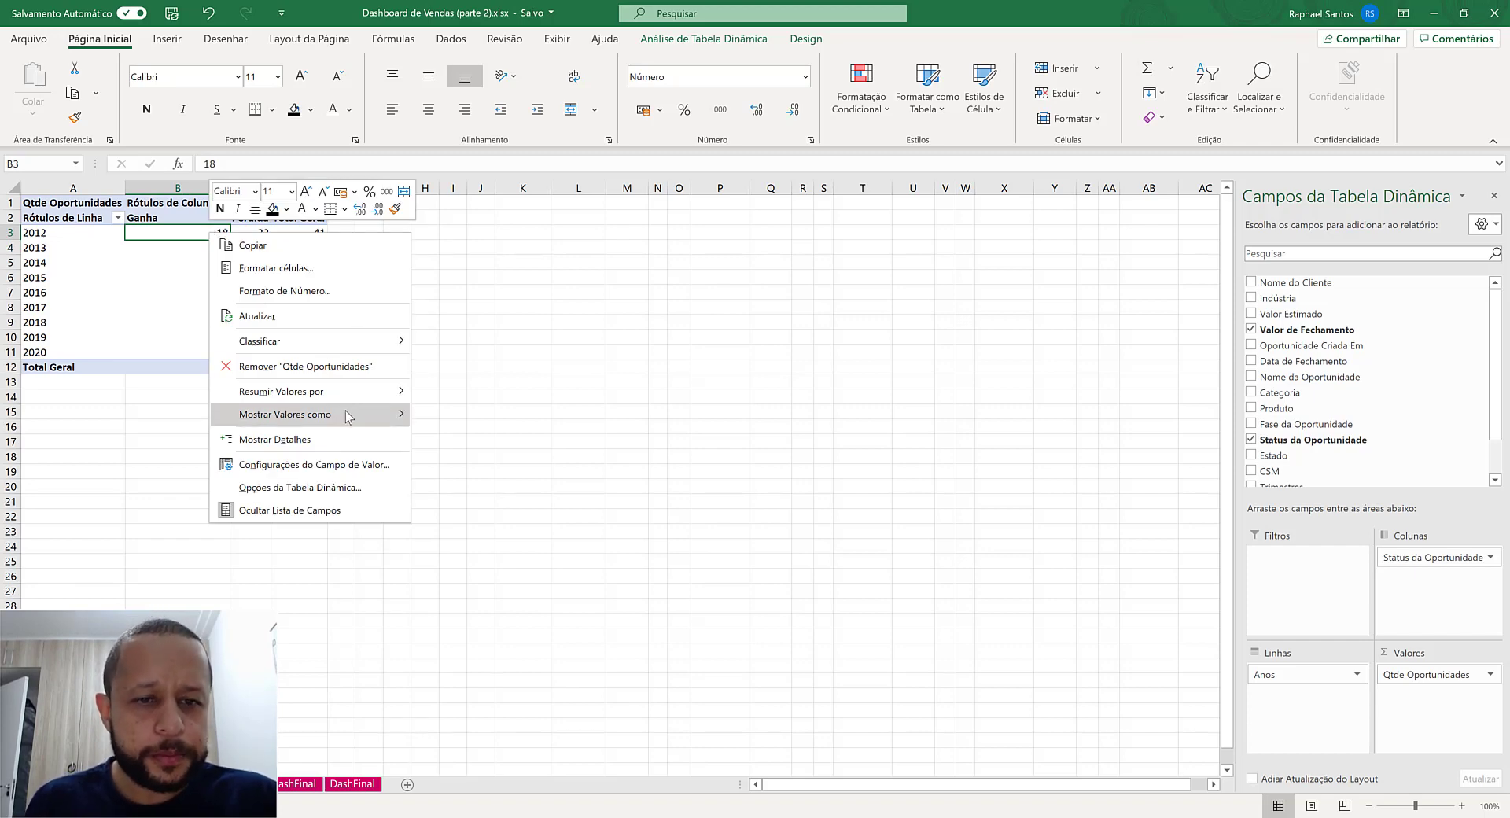
{"action": "mouse_move", "coordinate": [348, 416]}
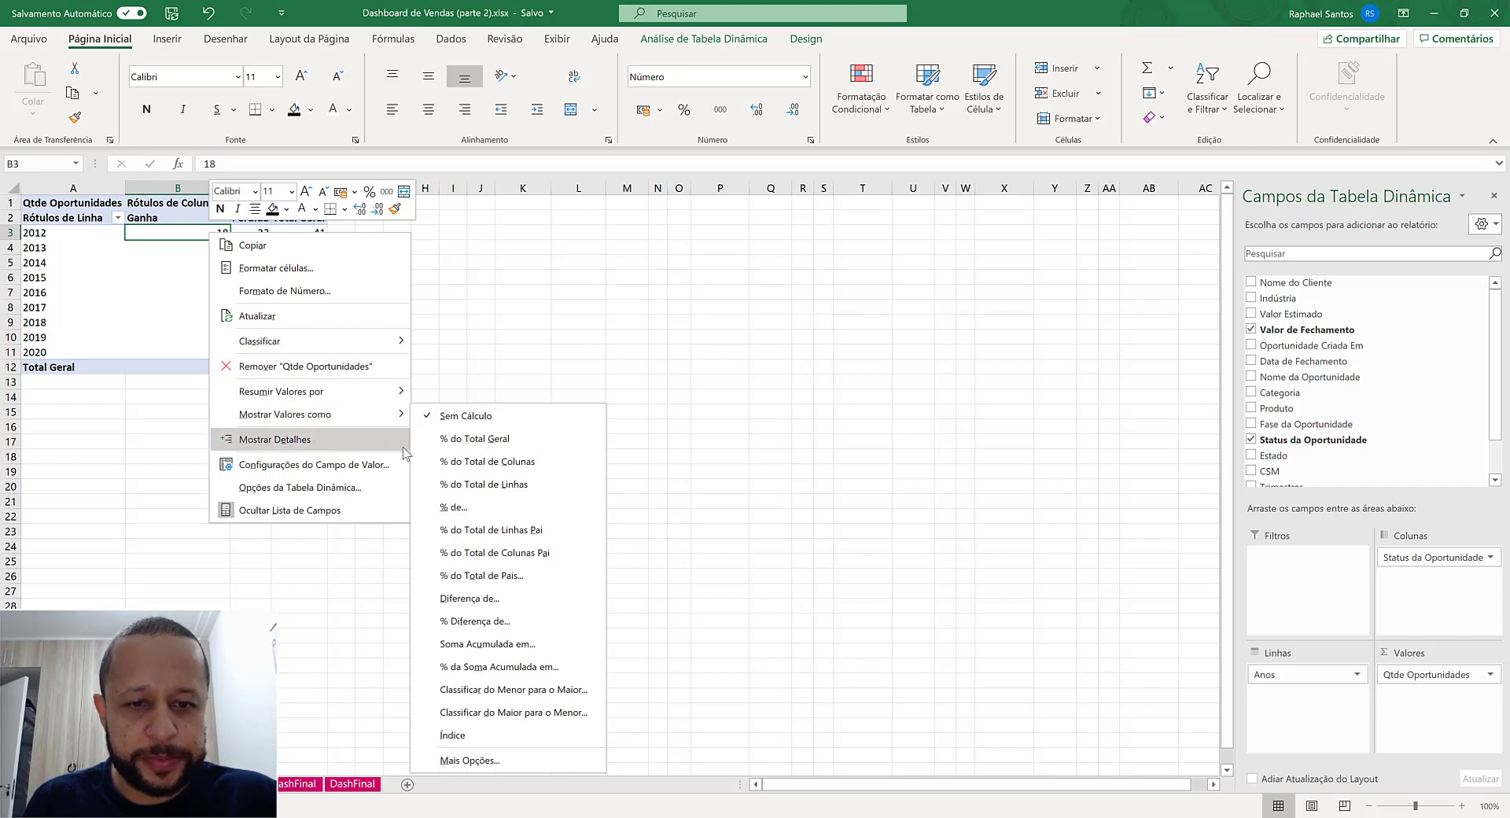
{"action": "left_click", "coordinate": [485, 646]}
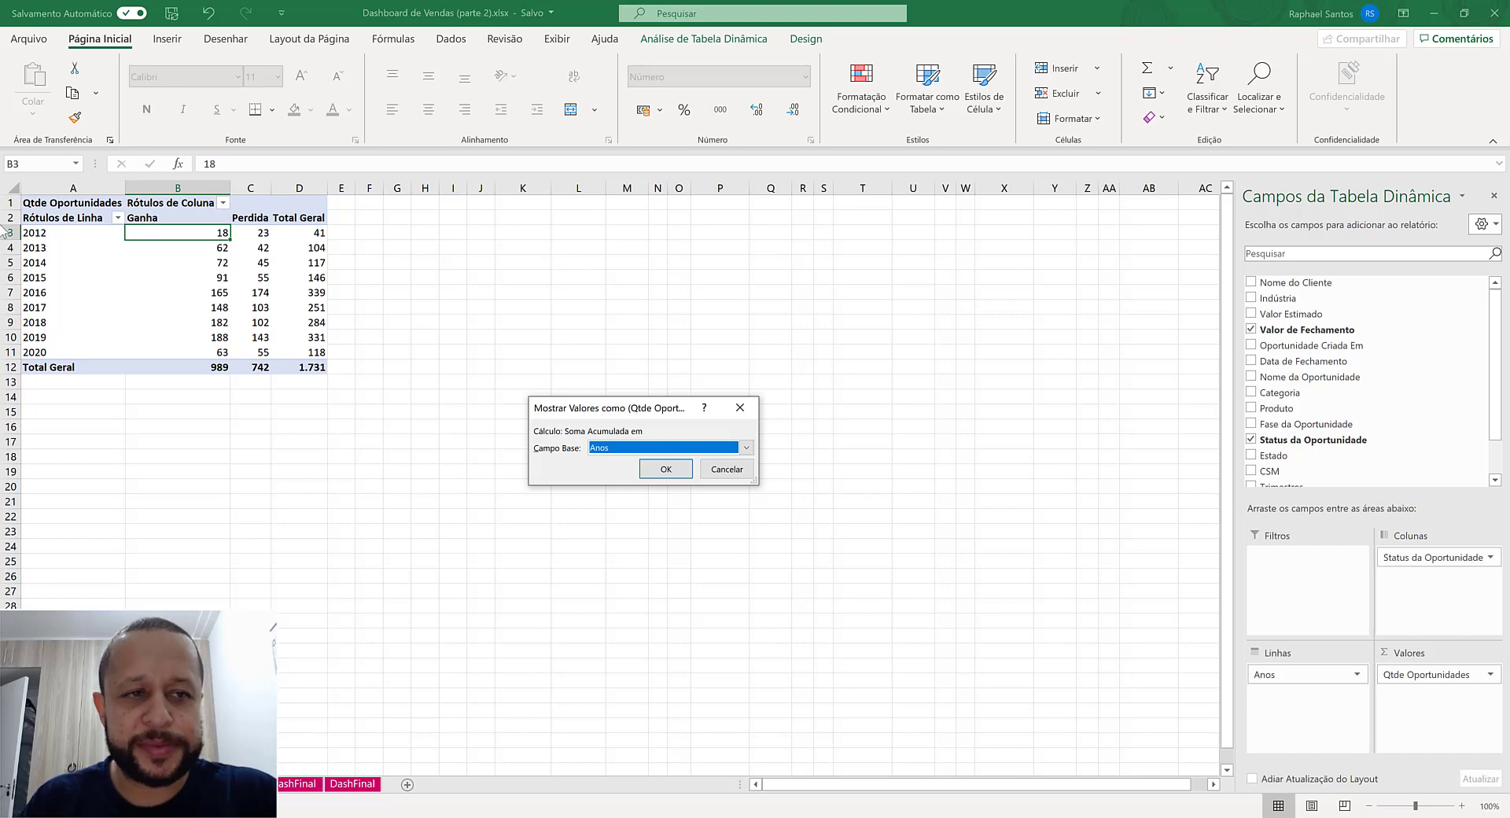
{"action": "left_click", "coordinate": [665, 469]}
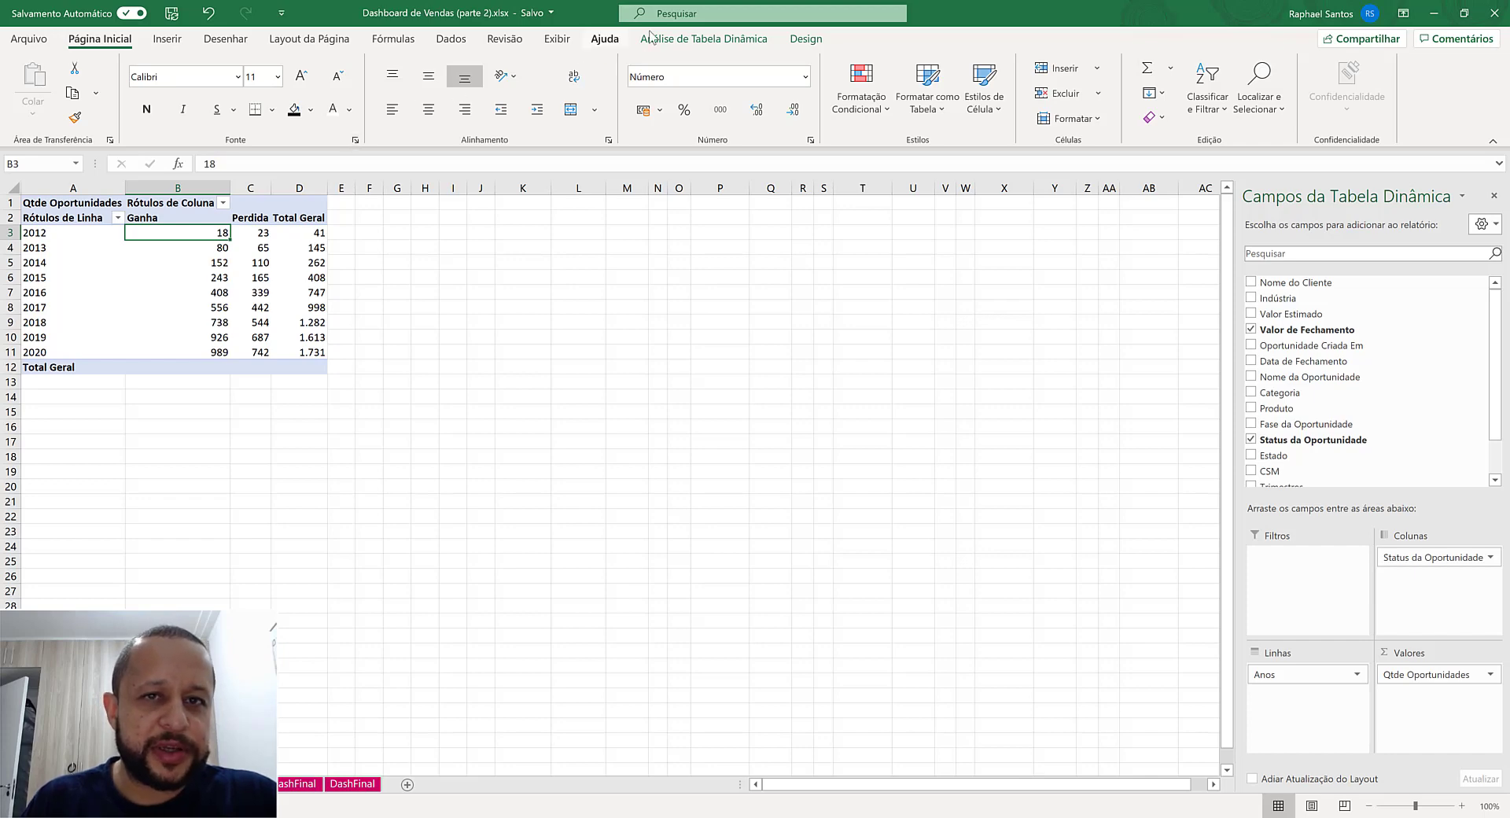
- Turn off the grand totals for both rows and columns in the running-total pivot and check the Ganha values
{"action": "left_click_drag", "start_coordinate": [291, 233], "coordinate": [311, 338]}
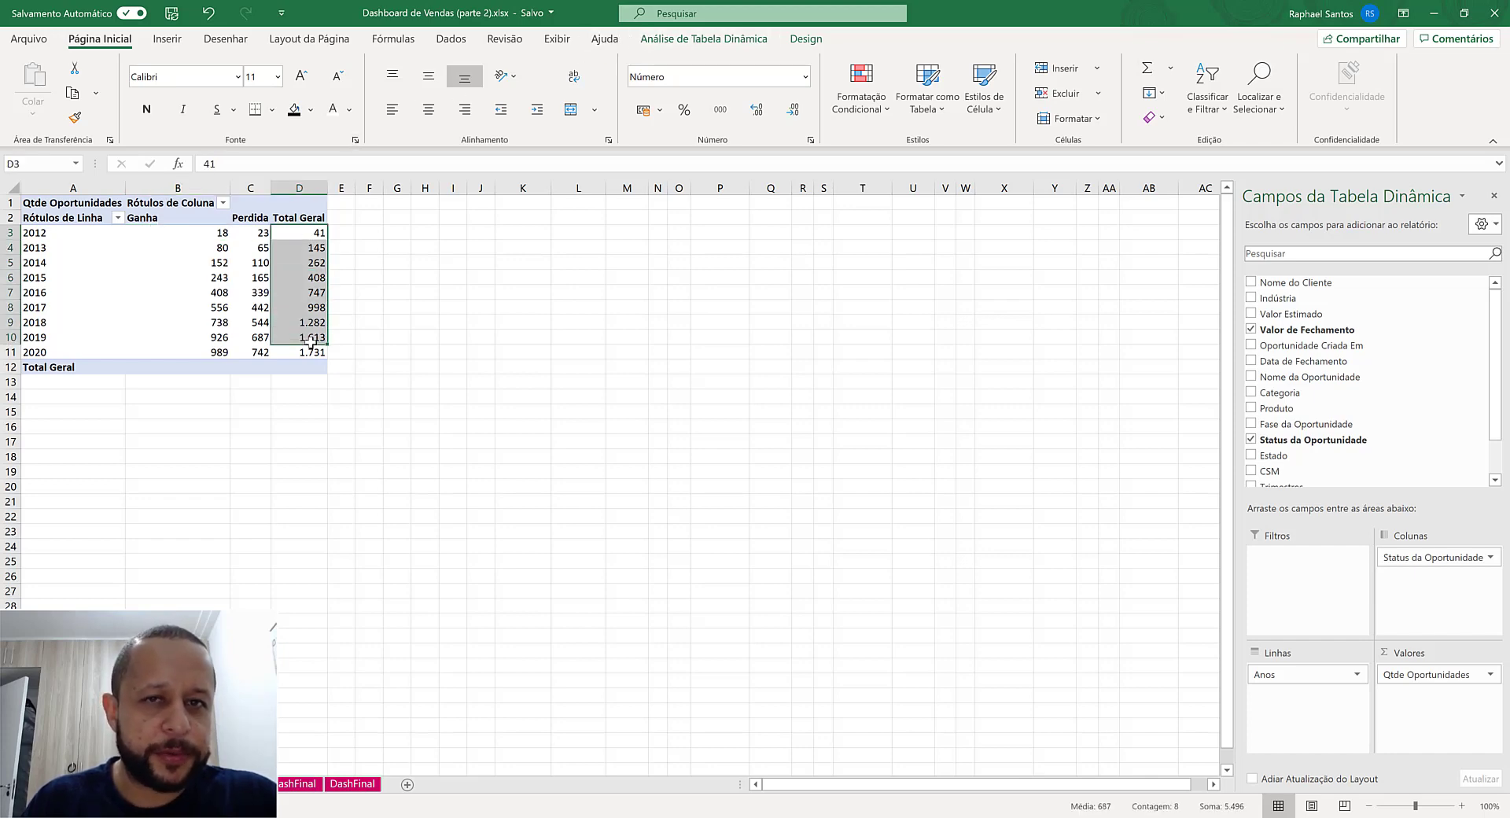
{"action": "left_click", "coordinate": [708, 39]}
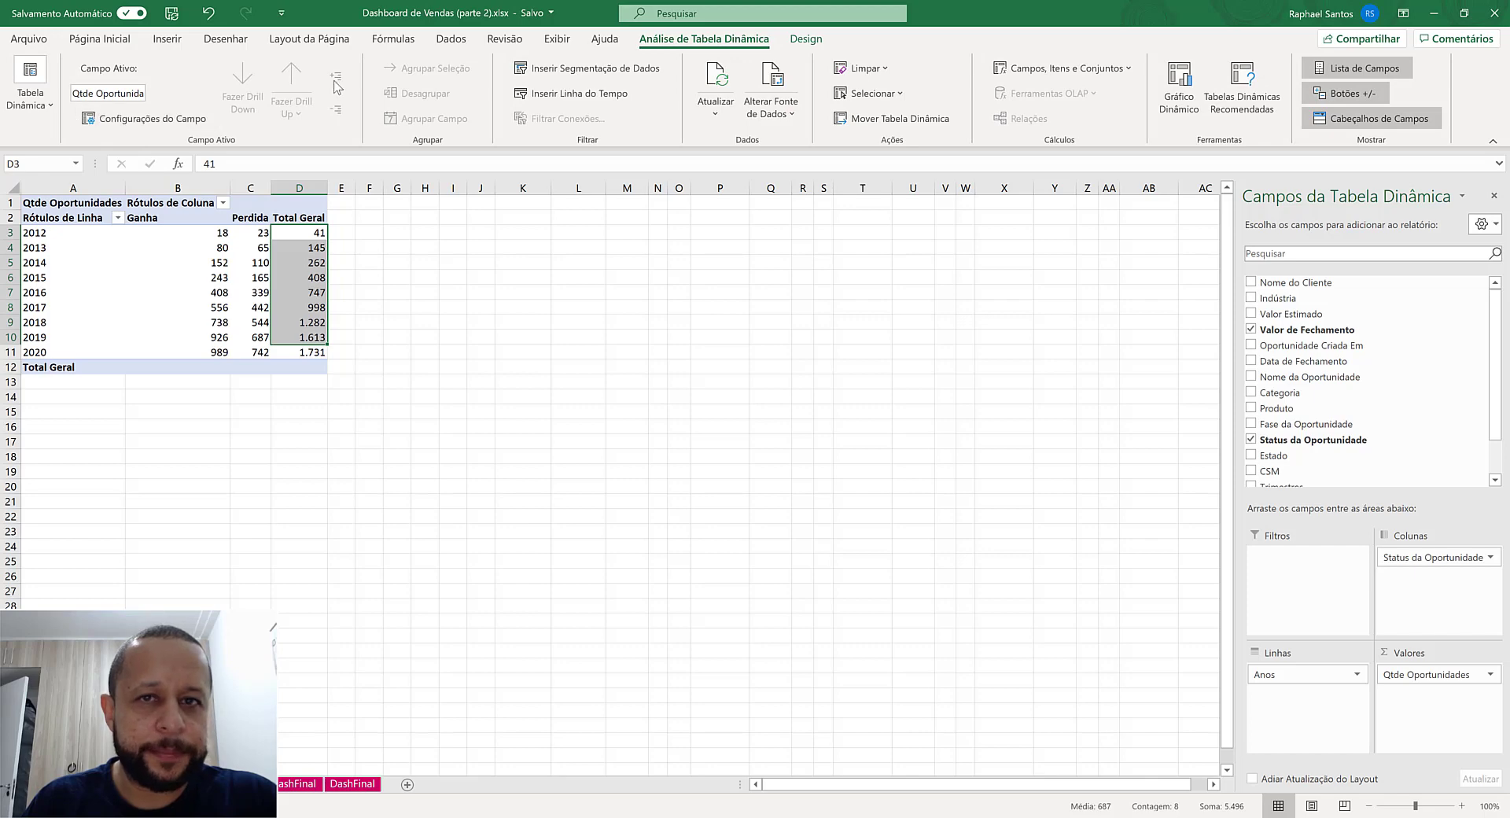
{"action": "left_click", "coordinate": [806, 40]}
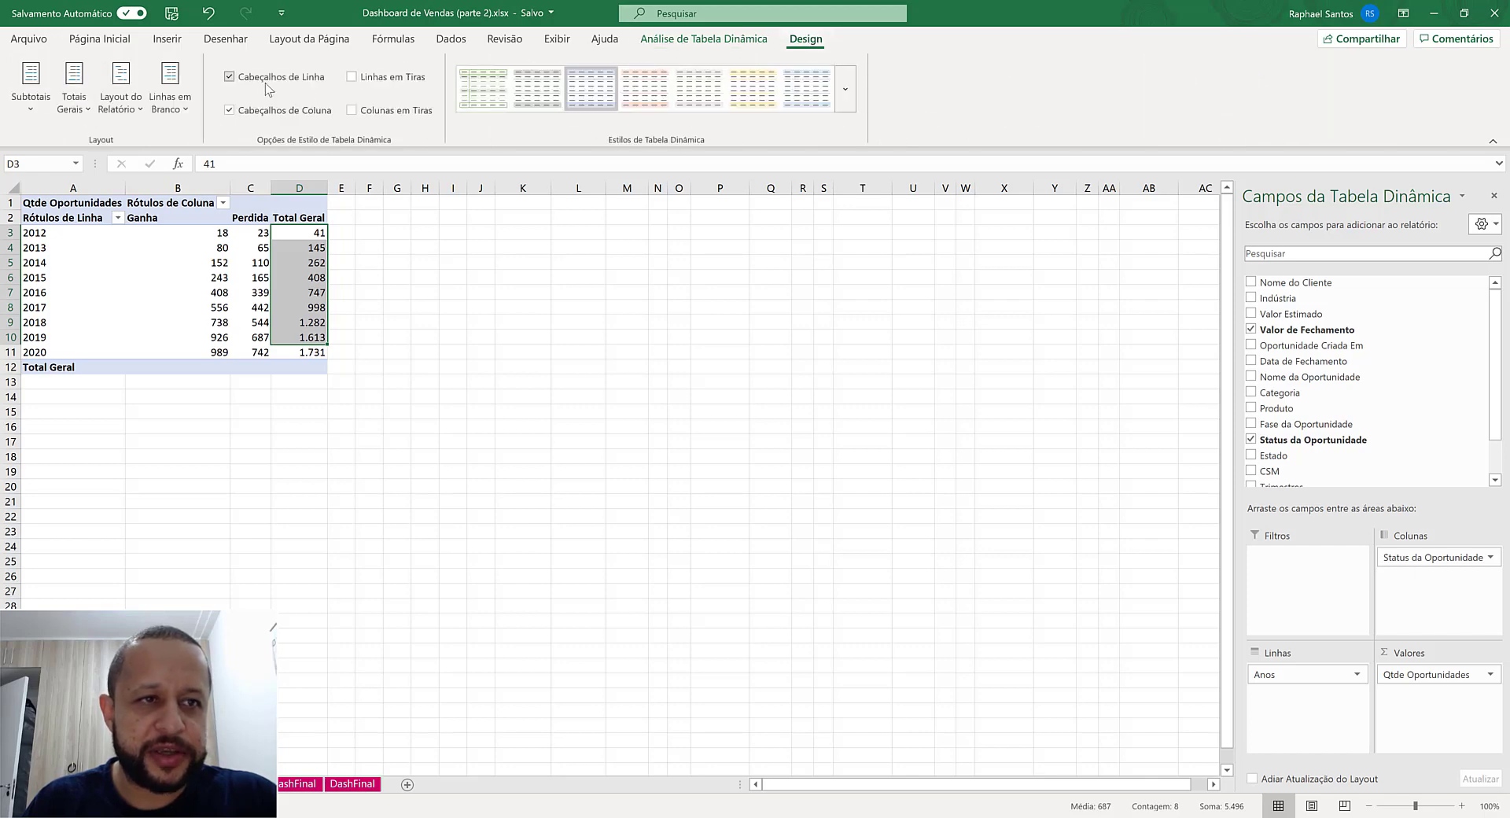
{"action": "left_click", "coordinate": [75, 91]}
{"action": "left_click", "coordinate": [134, 151]}
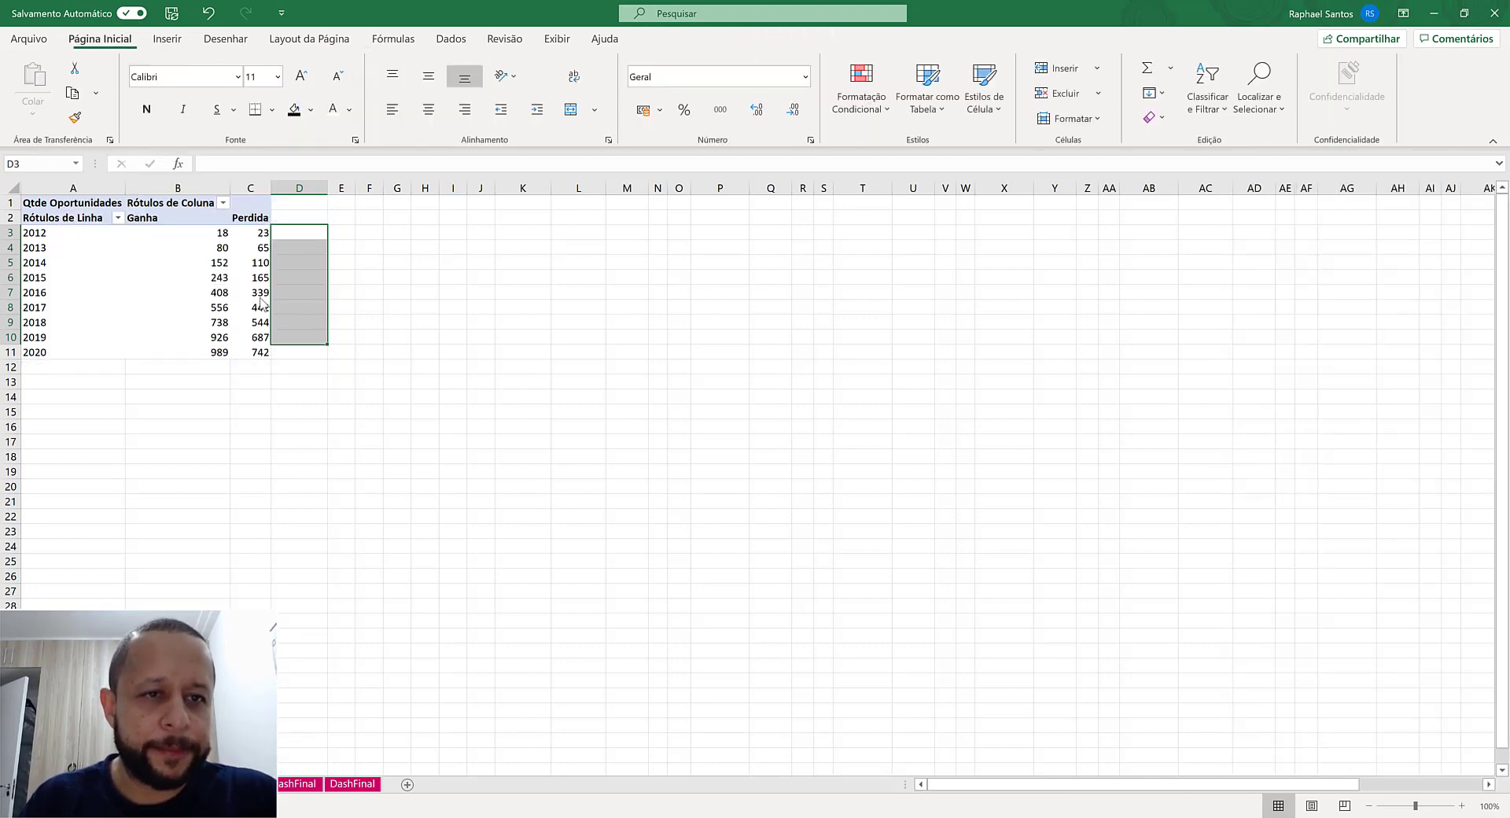
{"action": "left_click", "coordinate": [197, 228]}
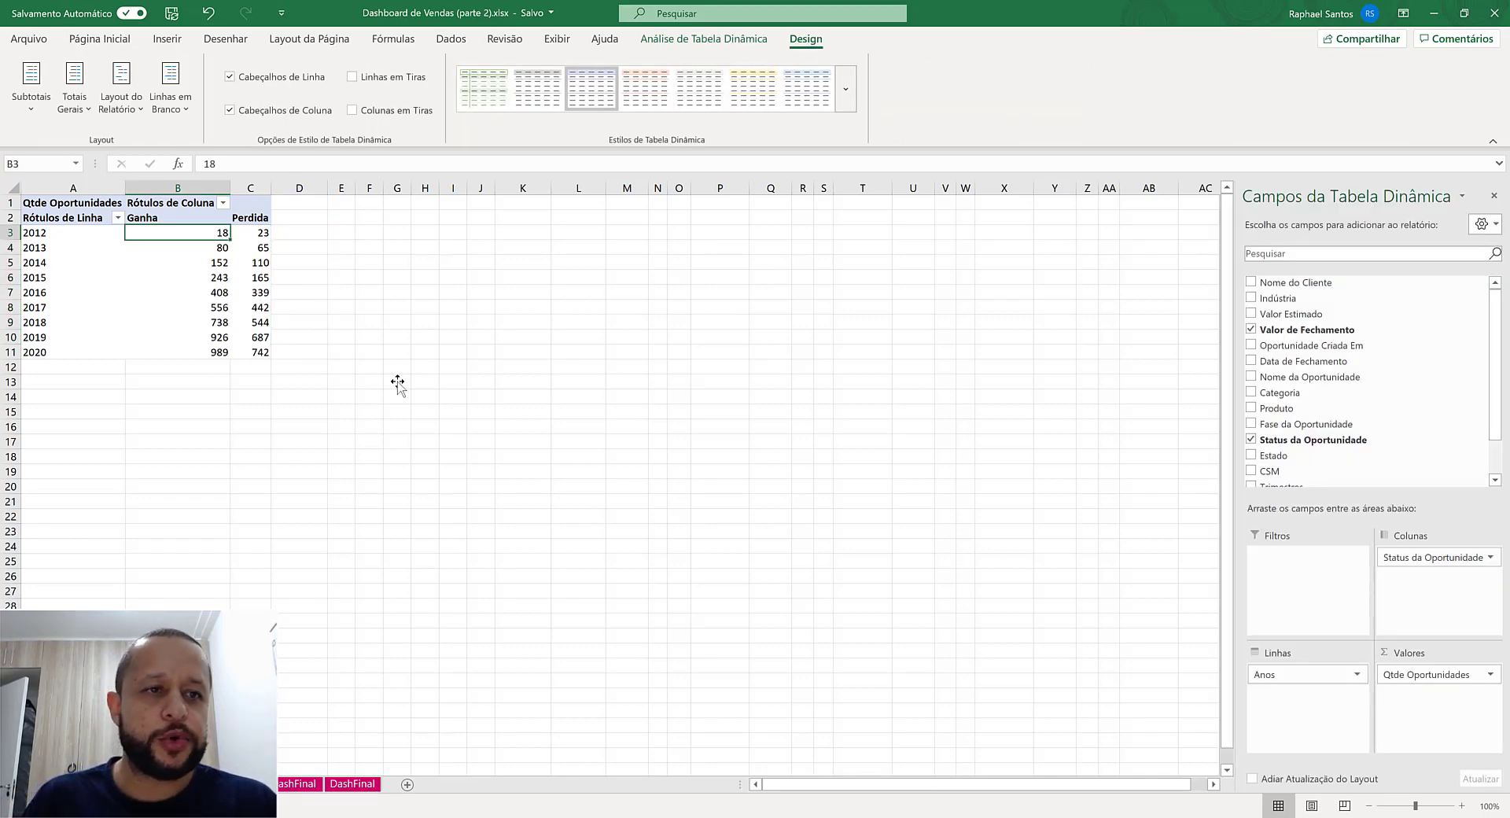
{"action": "key", "text": "Down"}
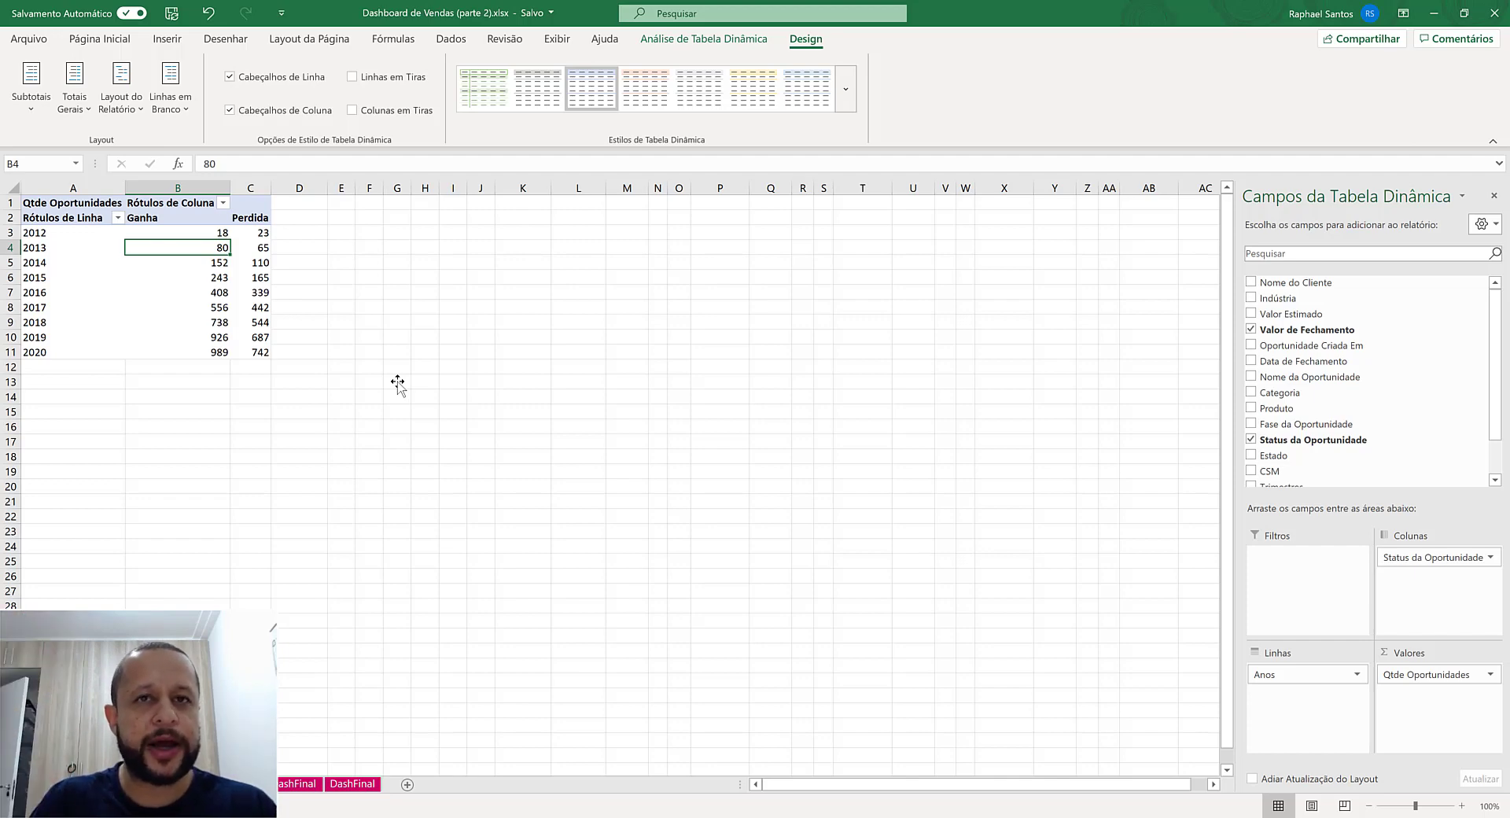
- Compare the accumulated Ganha and Perdida values down to the 2020 row of the running-total pivot
{"action": "key", "text": "Down"}
{"action": "key", "text": "Down"}
{"action": "key", "text": "Down"}
{"action": "key", "text": "Down"}
{"action": "key", "text": "Down"}
{"action": "key", "text": "Down"}
{"action": "key", "text": "Down"}
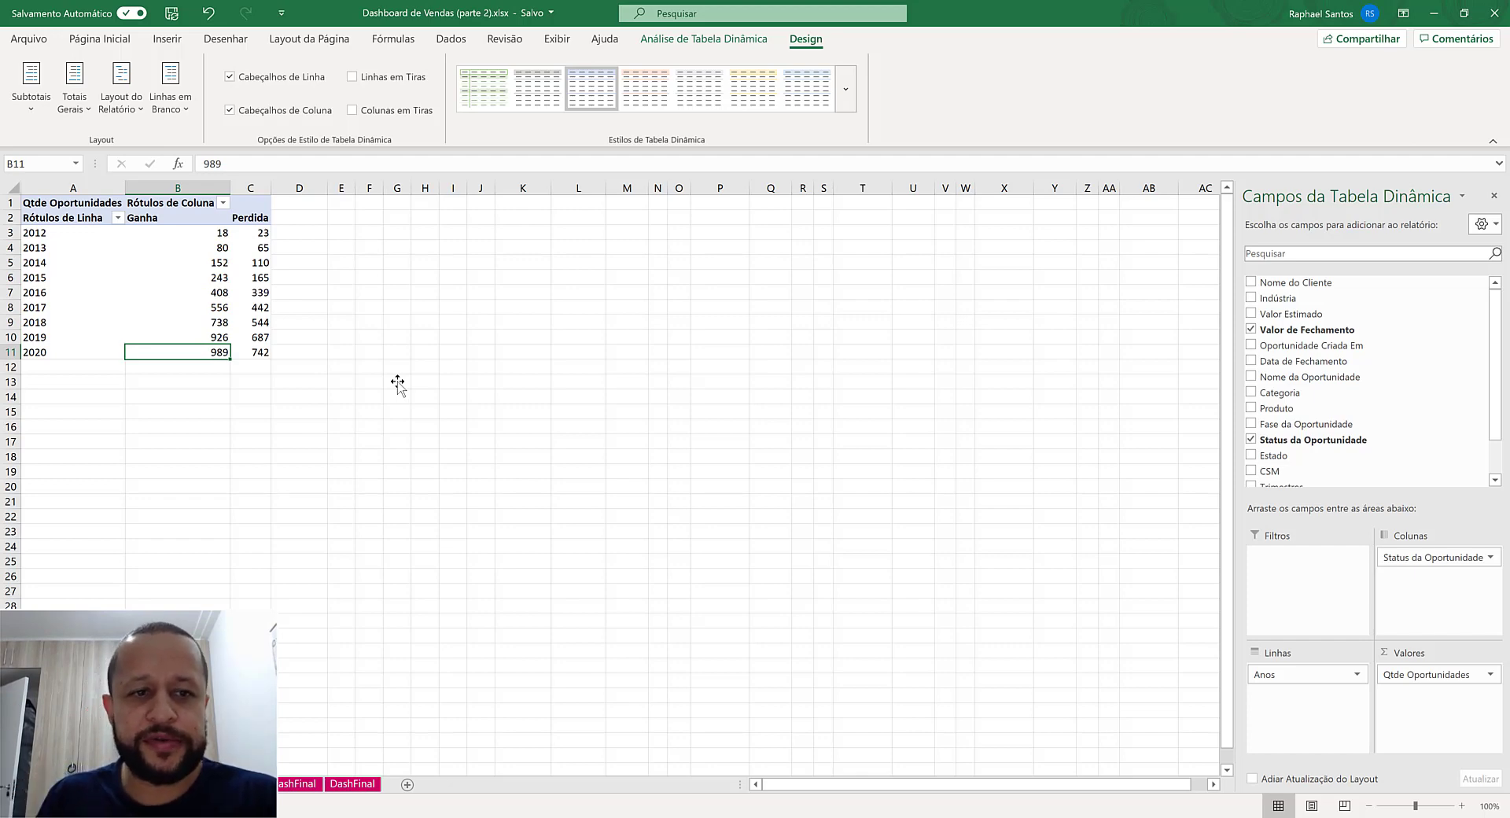
{"action": "key", "text": "Right"}
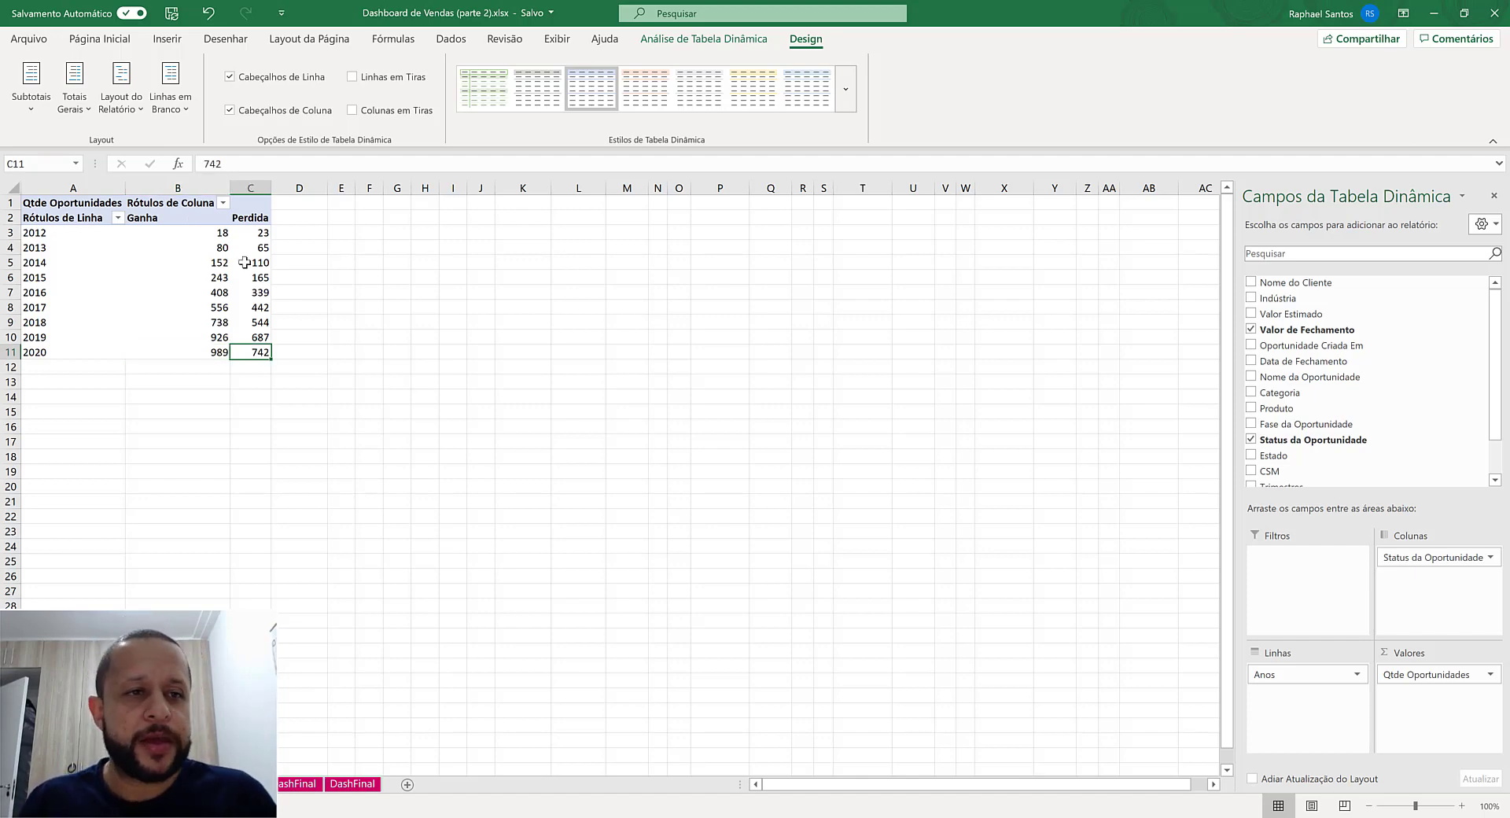
- Insert a Coluna Clusterizada – Linha combination chart from the running-total pivot, with Ganha as clustered columns and Perdida as a line
{"action": "key", "text": "ctrl+Home"}
{"action": "left_click", "coordinate": [166, 39]}
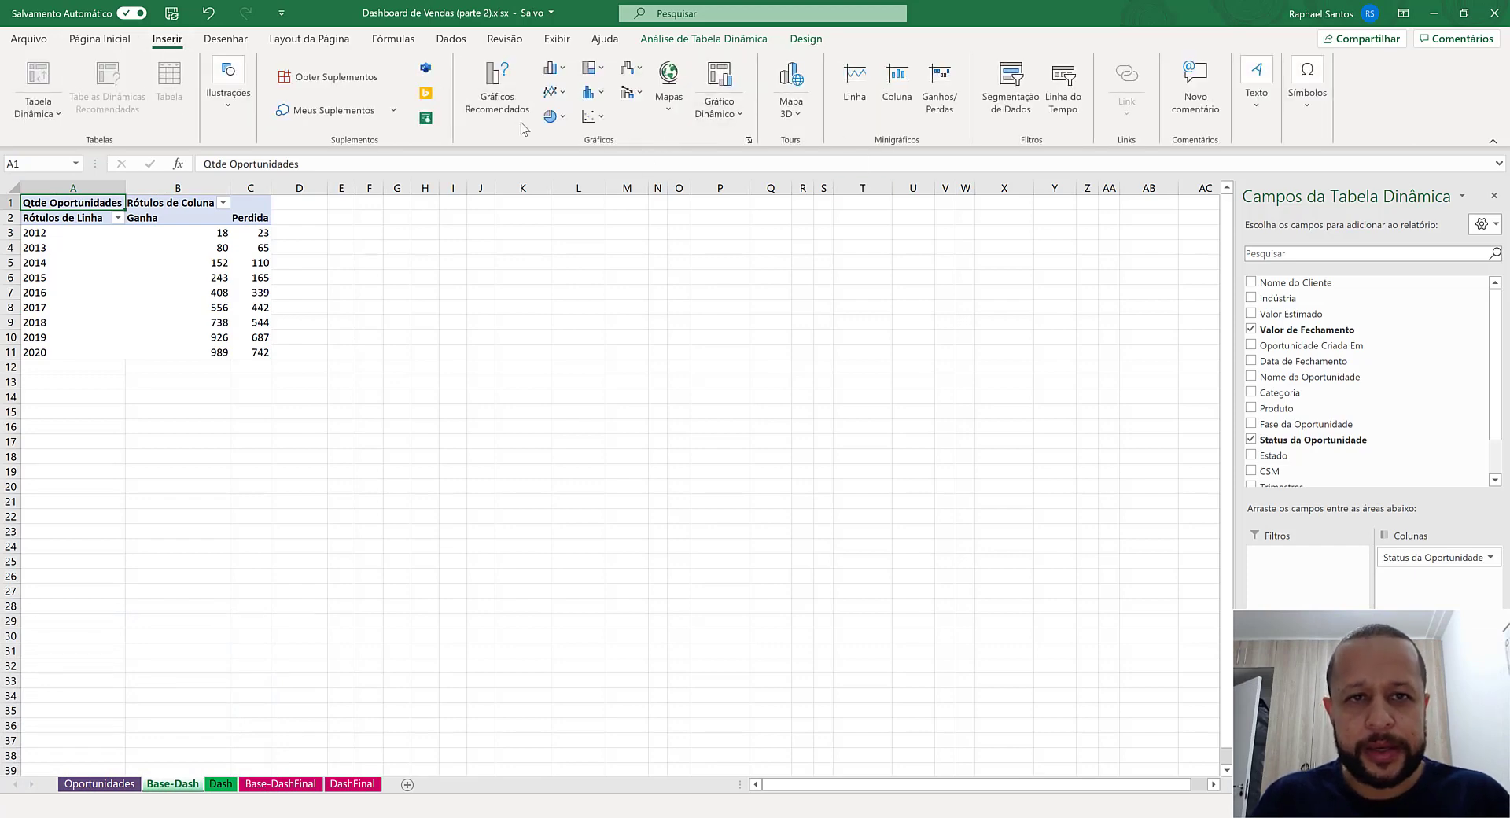
{"action": "left_click", "coordinate": [565, 74]}
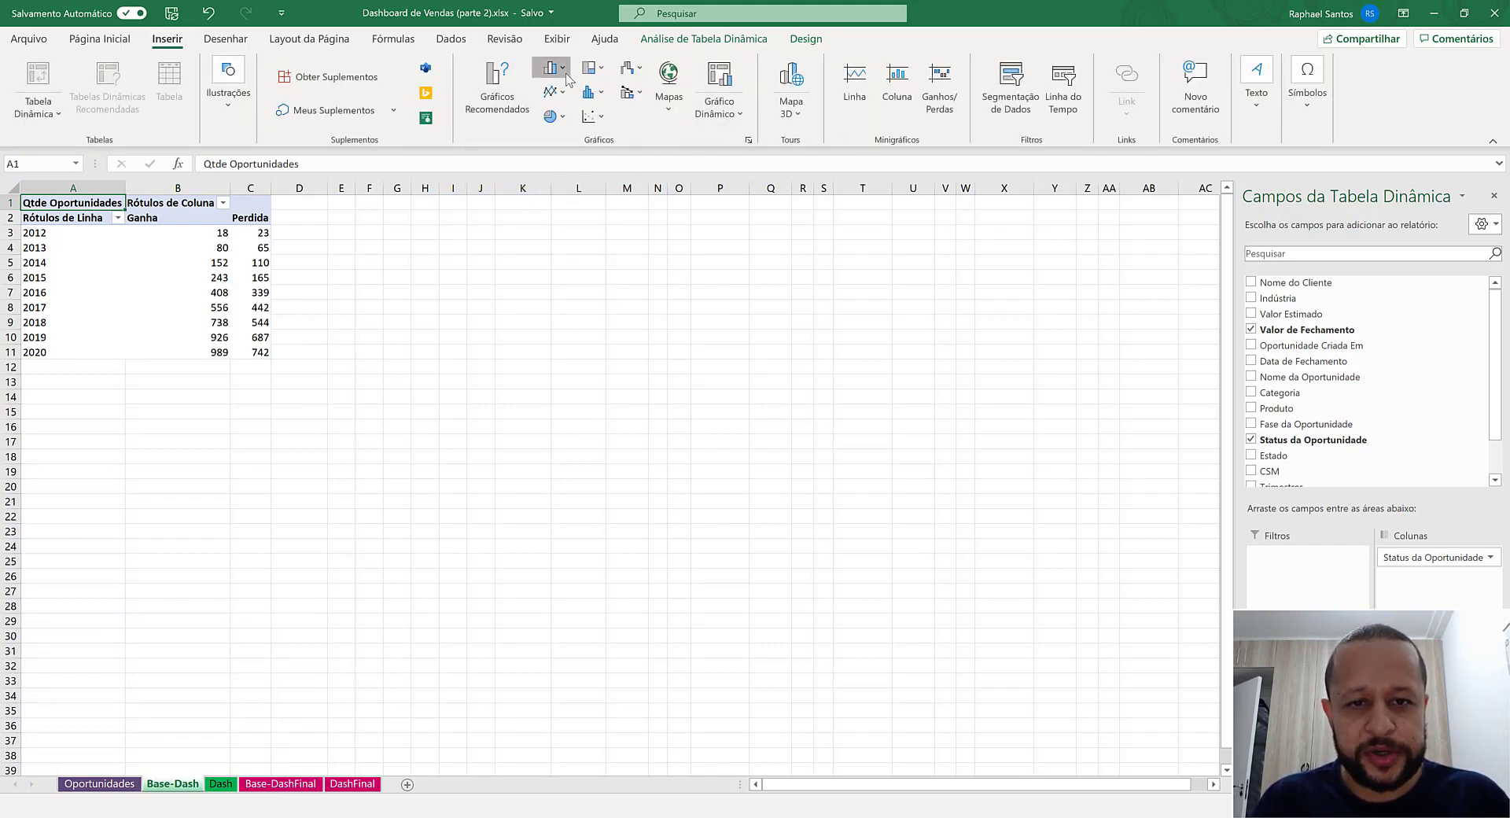
{"action": "left_click", "coordinate": [607, 395]}
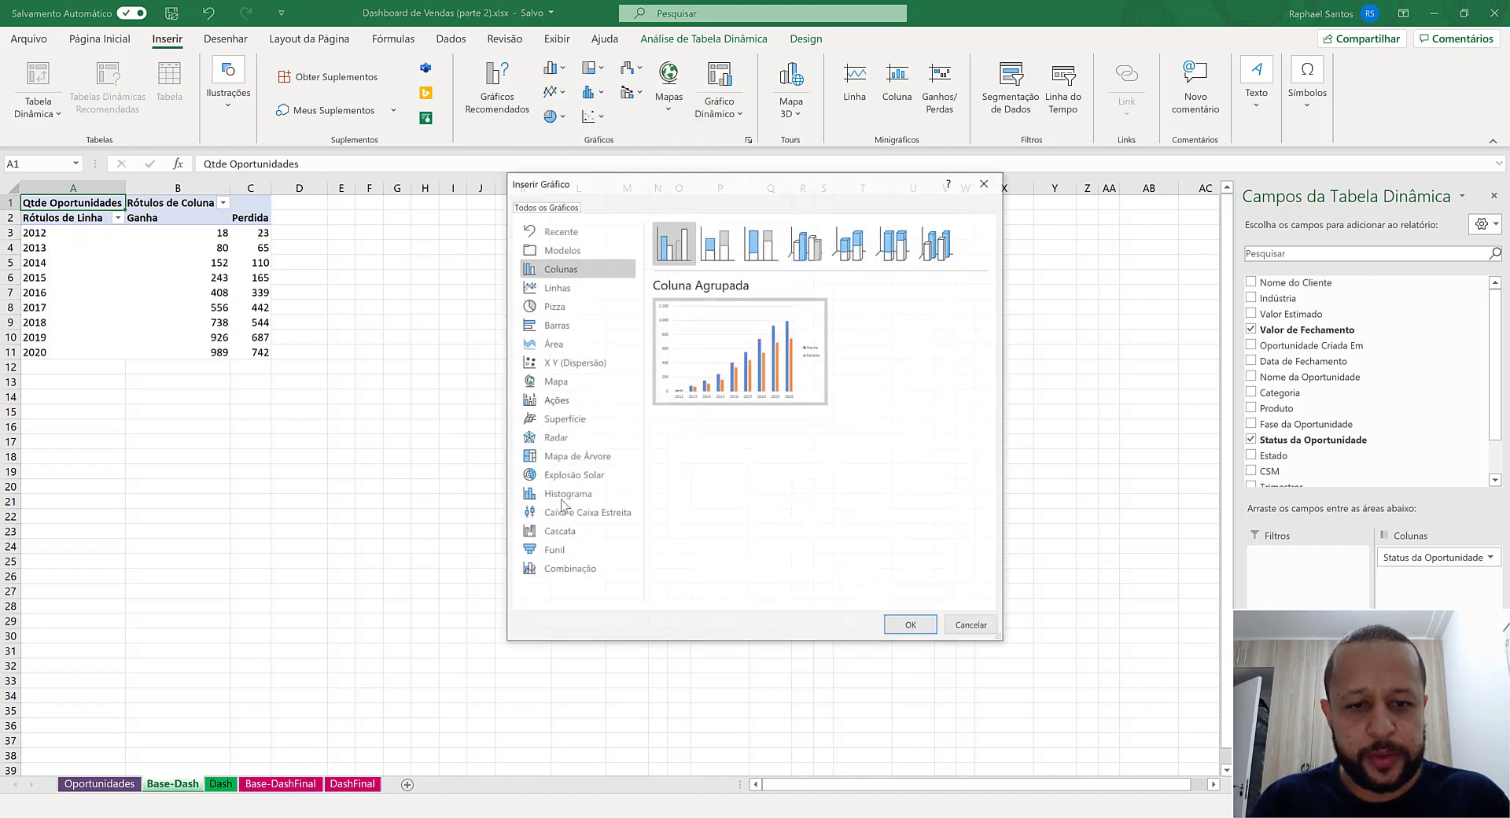
{"action": "left_click", "coordinate": [563, 570]}
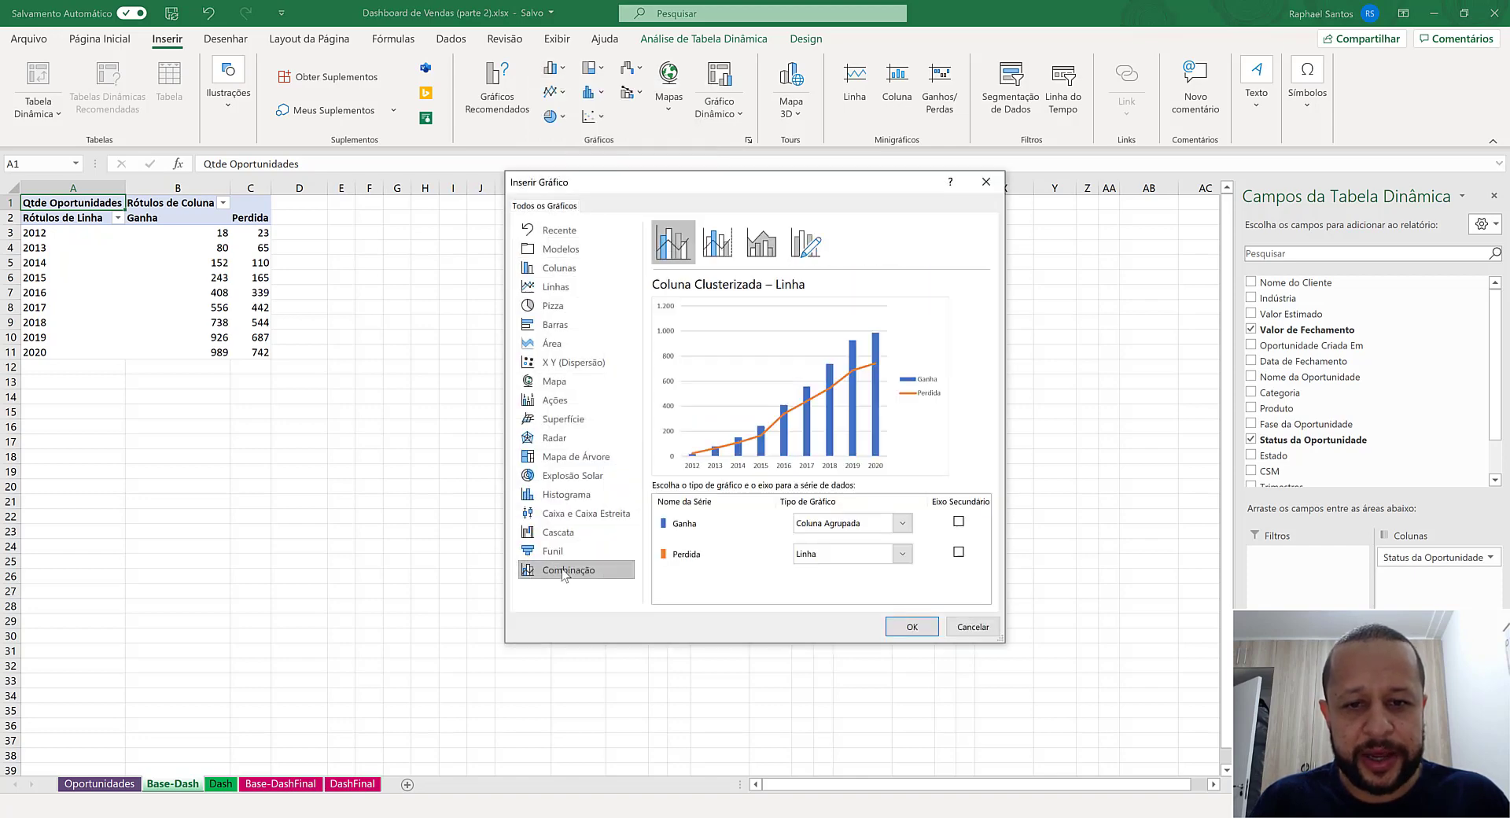
{"action": "left_click", "coordinate": [912, 626]}
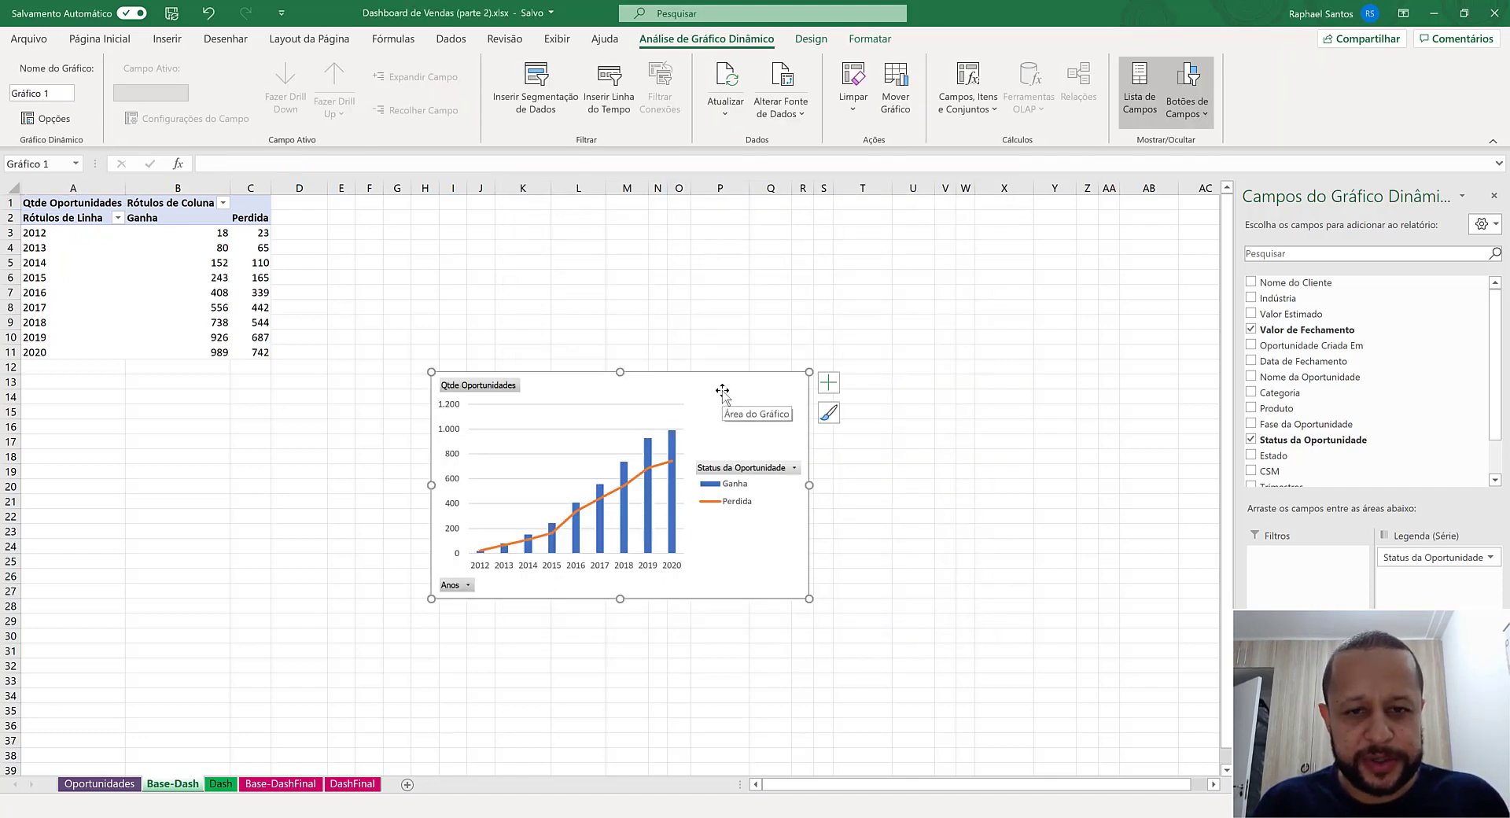
- Move the combination chart from Base-Dash to the Dash sheet as an embedded object
{"action": "right_click", "coordinate": [721, 391]}
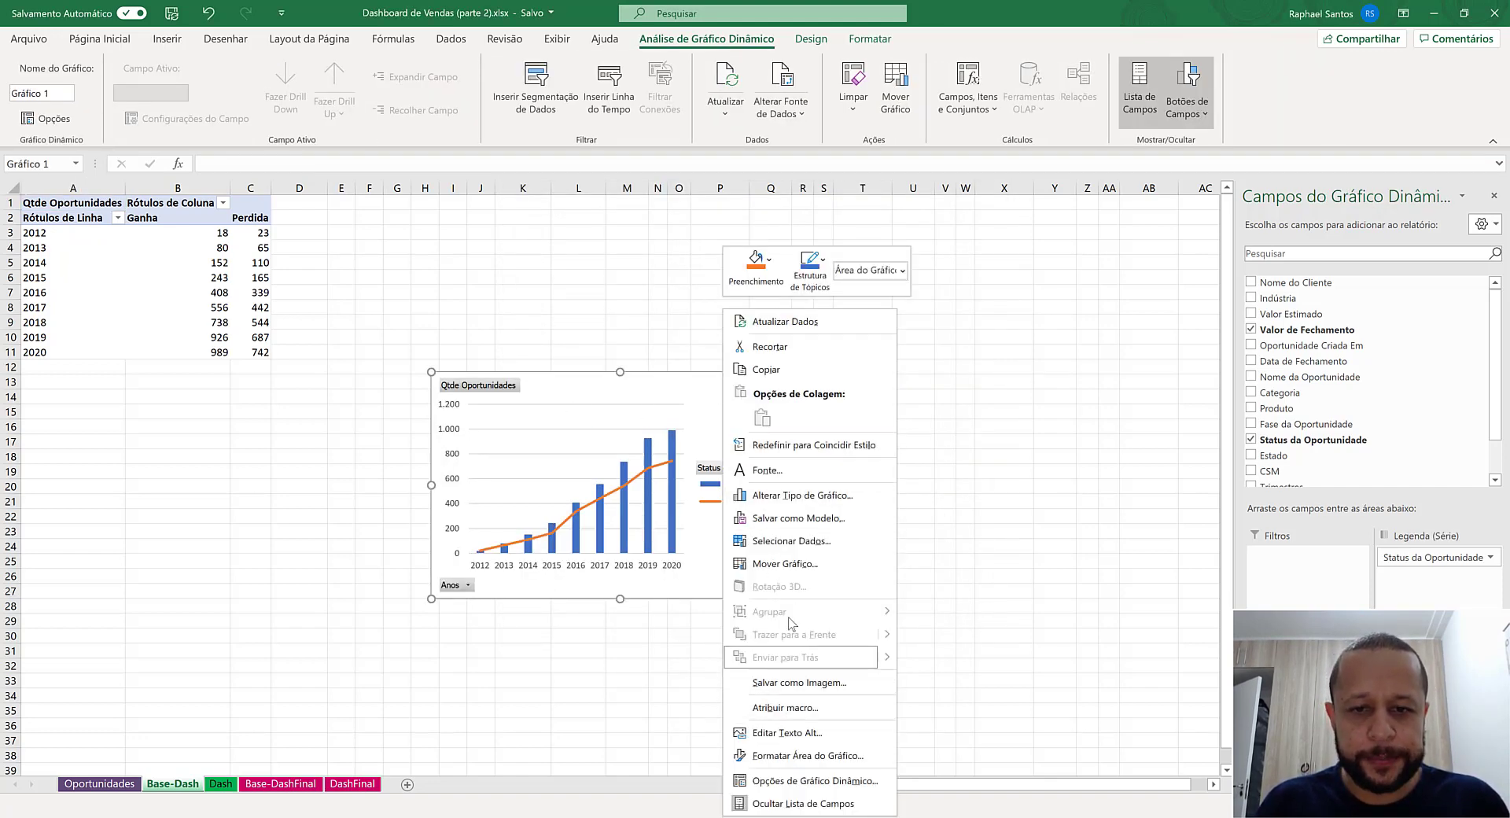
{"action": "left_click", "coordinate": [785, 562]}
{"action": "left_click", "coordinate": [767, 583]}
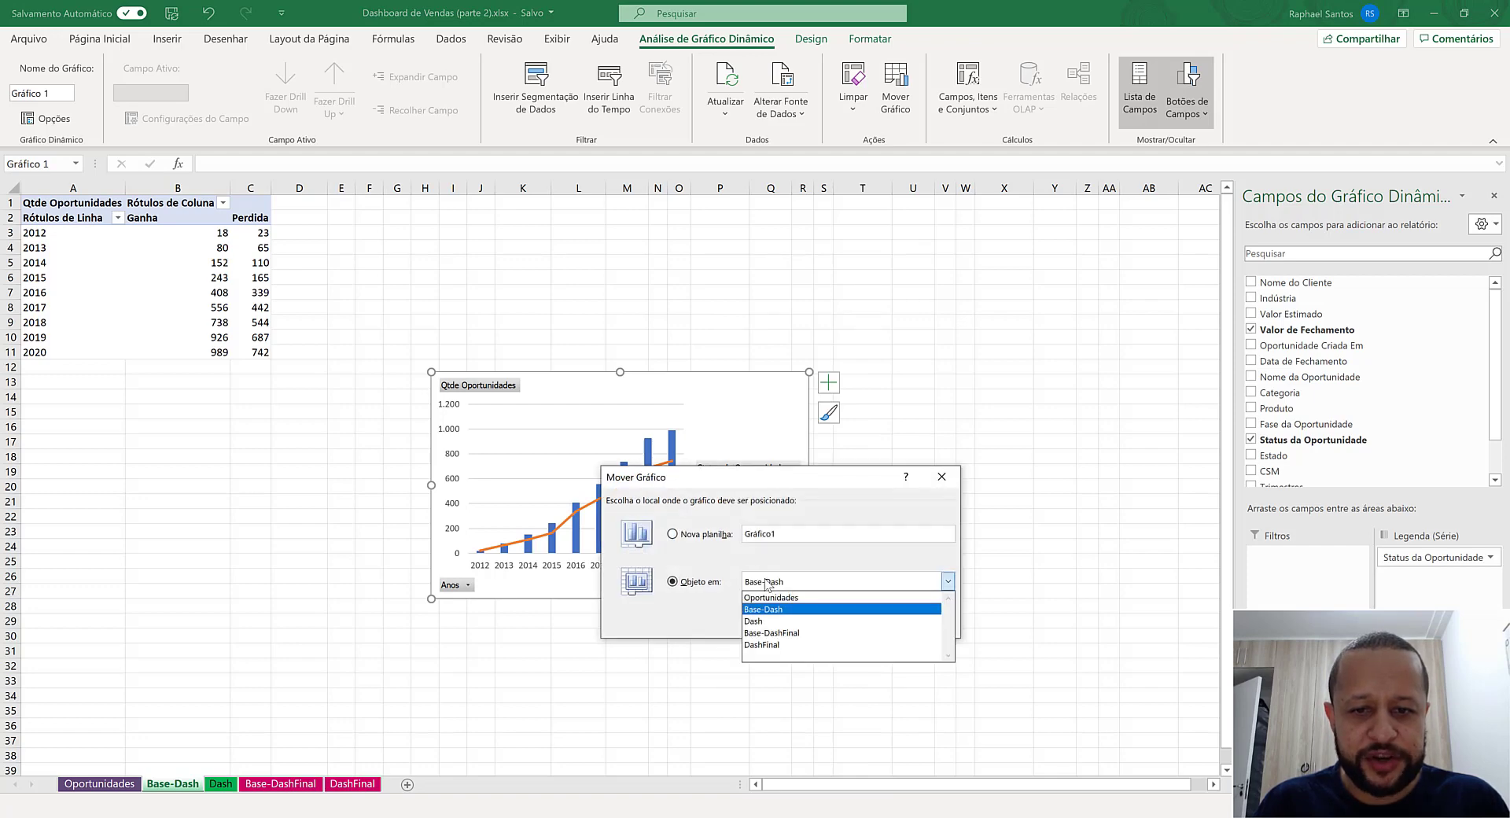
{"action": "left_click", "coordinate": [775, 609]}
{"action": "left_click", "coordinate": [860, 625]}
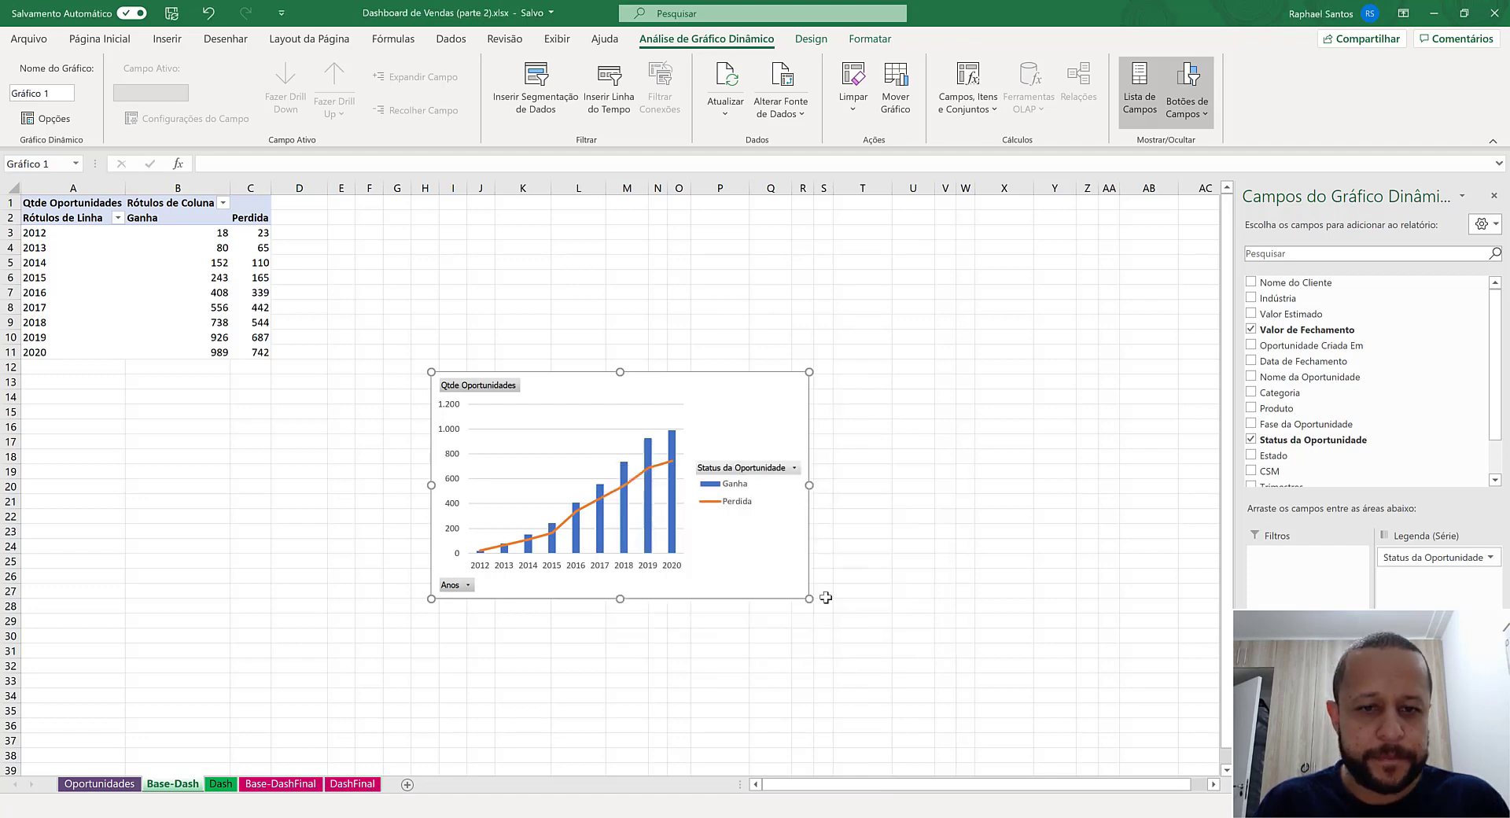
- Place the chart directly below the yearly opportunities table and enlarge it to span the table and the Evolução column
{"action": "left_click_drag", "start_coordinate": [518, 406], "coordinate": [310, 522]}
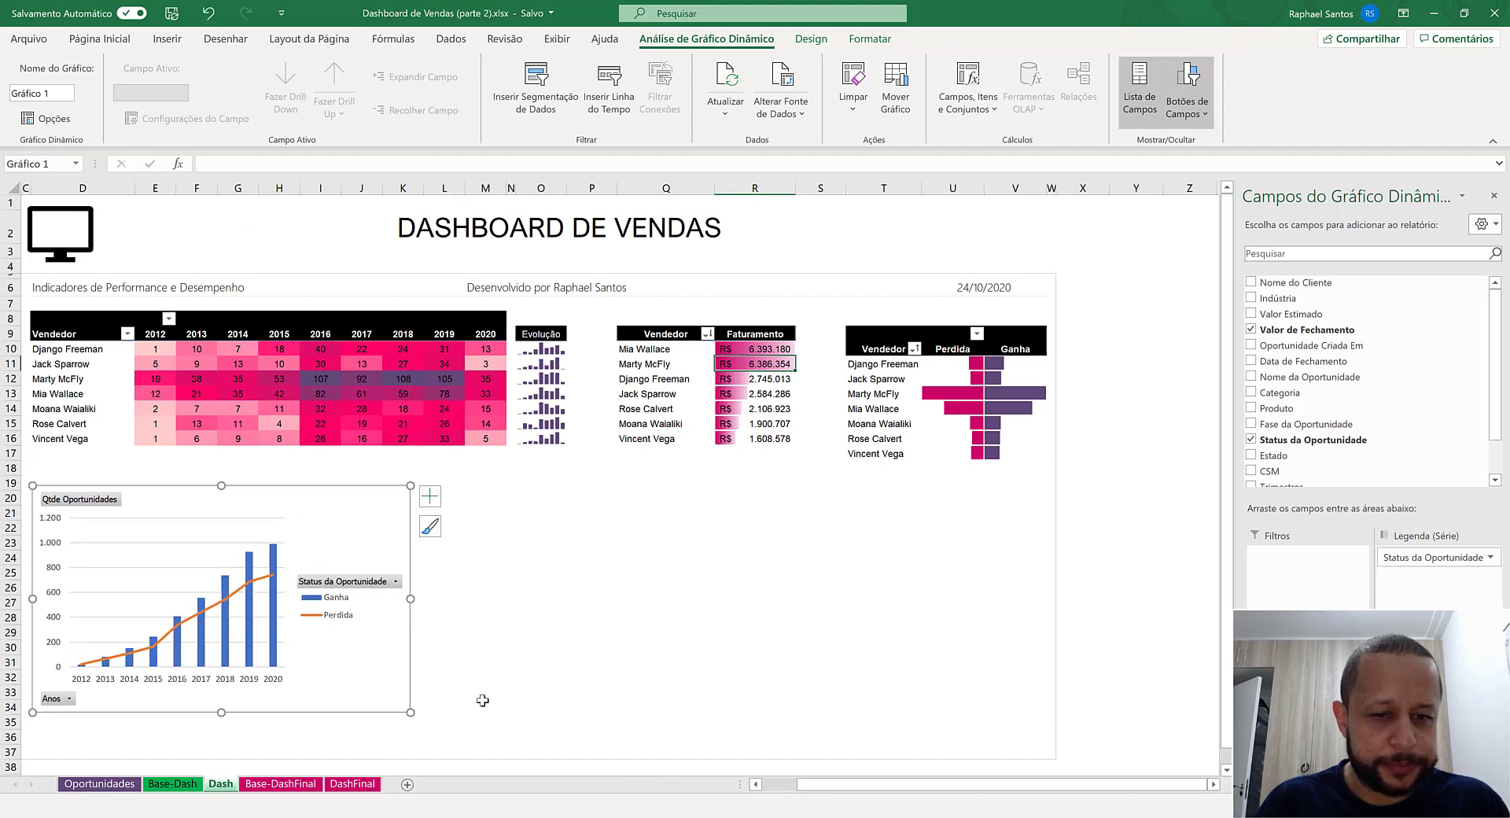
{"action": "left_click", "coordinate": [771, 784]}
{"action": "left_click_drag", "start_coordinate": [523, 532], "coordinate": [523, 511]}
{"action": "left_click_drag", "start_coordinate": [589, 682], "coordinate": [725, 741]}
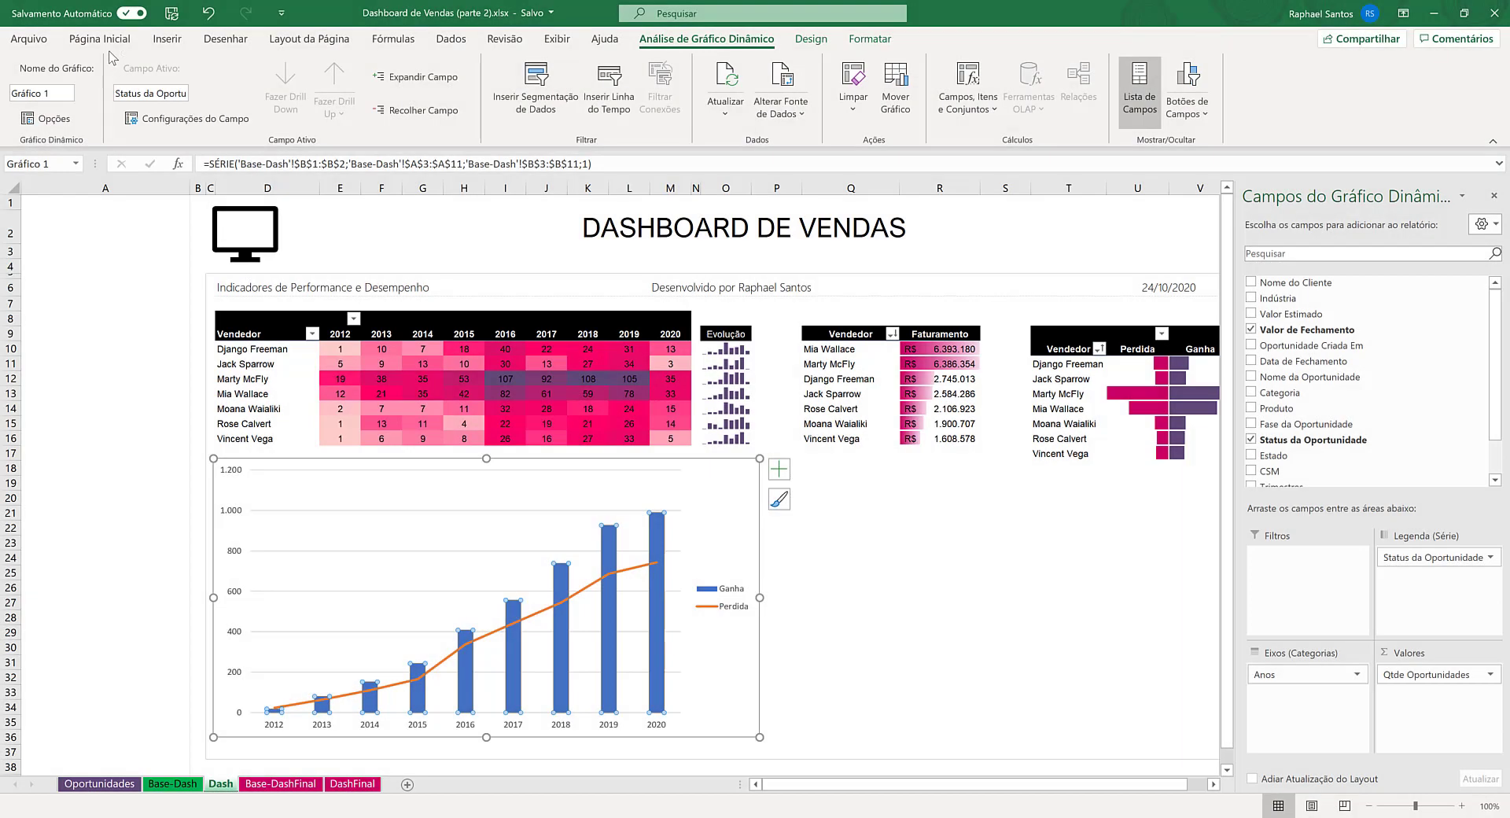
- Fill the Ganha columns of the chart with the dark purple used in the dashboard
{"action": "left_click", "coordinate": [110, 39]}
{"action": "left_click", "coordinate": [311, 111]}
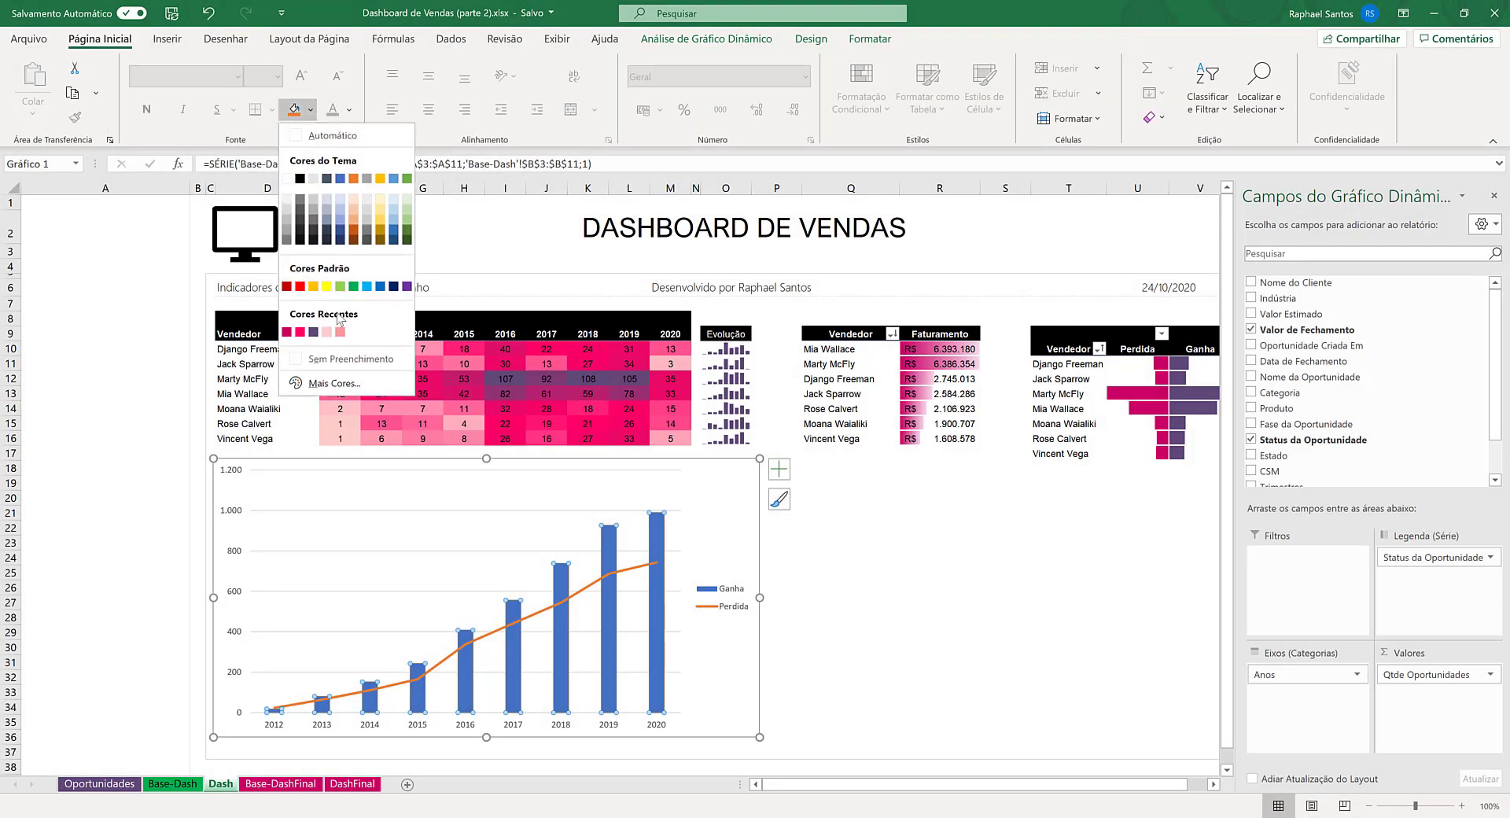
{"action": "left_click", "coordinate": [326, 332]}
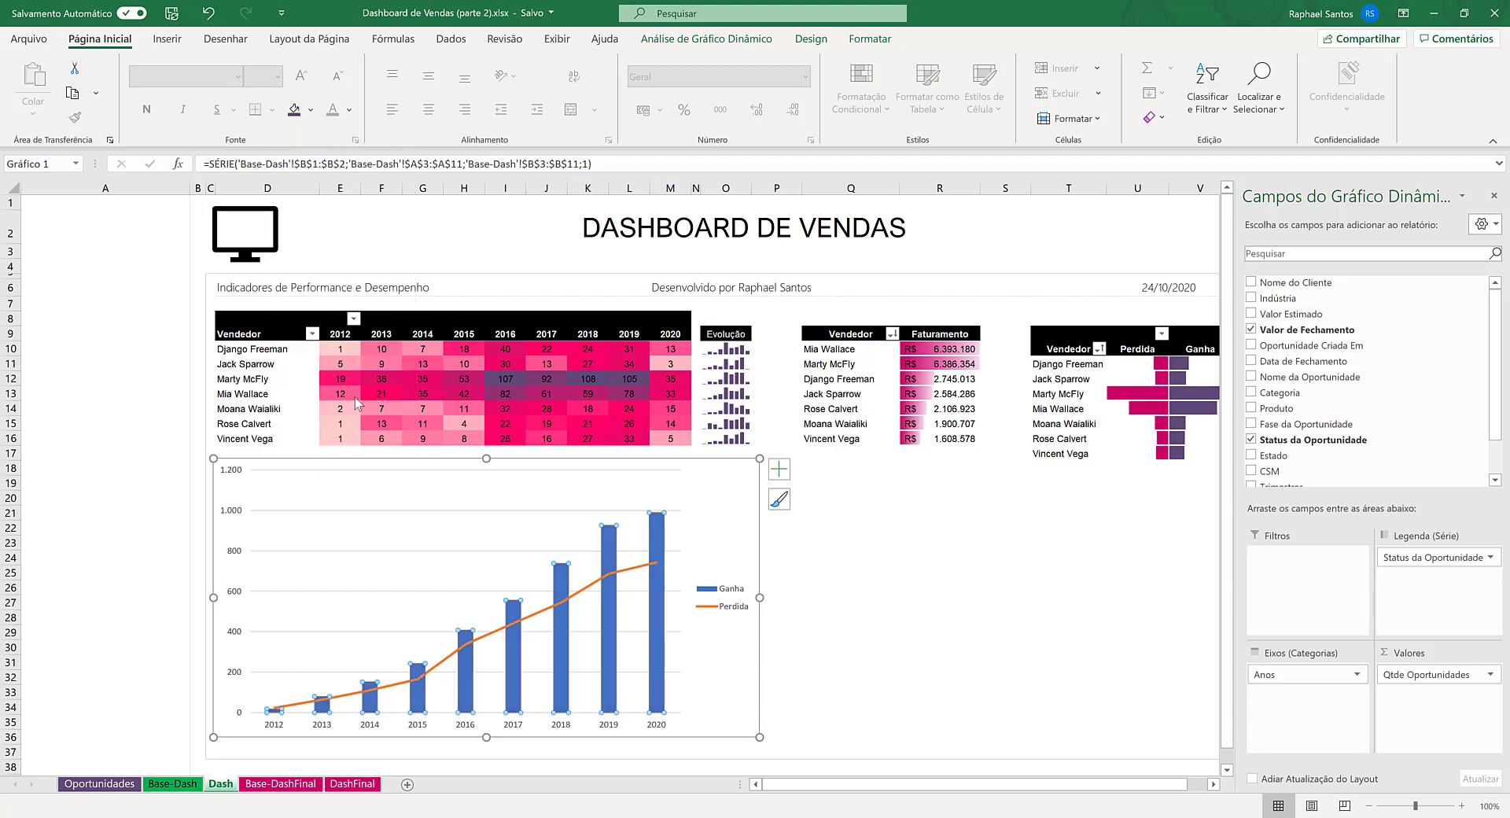
- Try to recolour the Perdida line by applying a light pink fill colour
{"action": "left_click", "coordinate": [552, 607]}
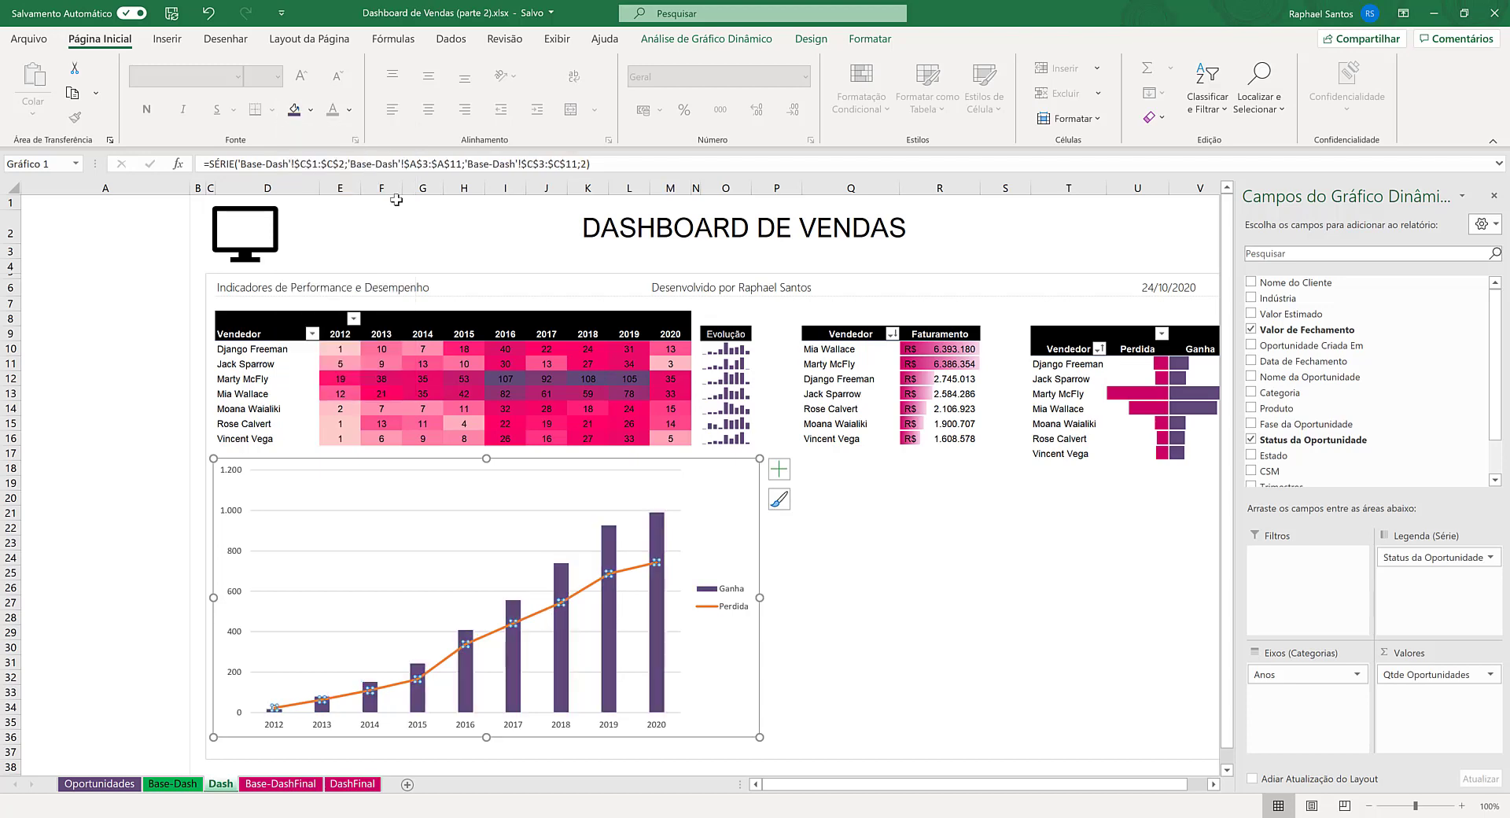
{"action": "left_click", "coordinate": [310, 111]}
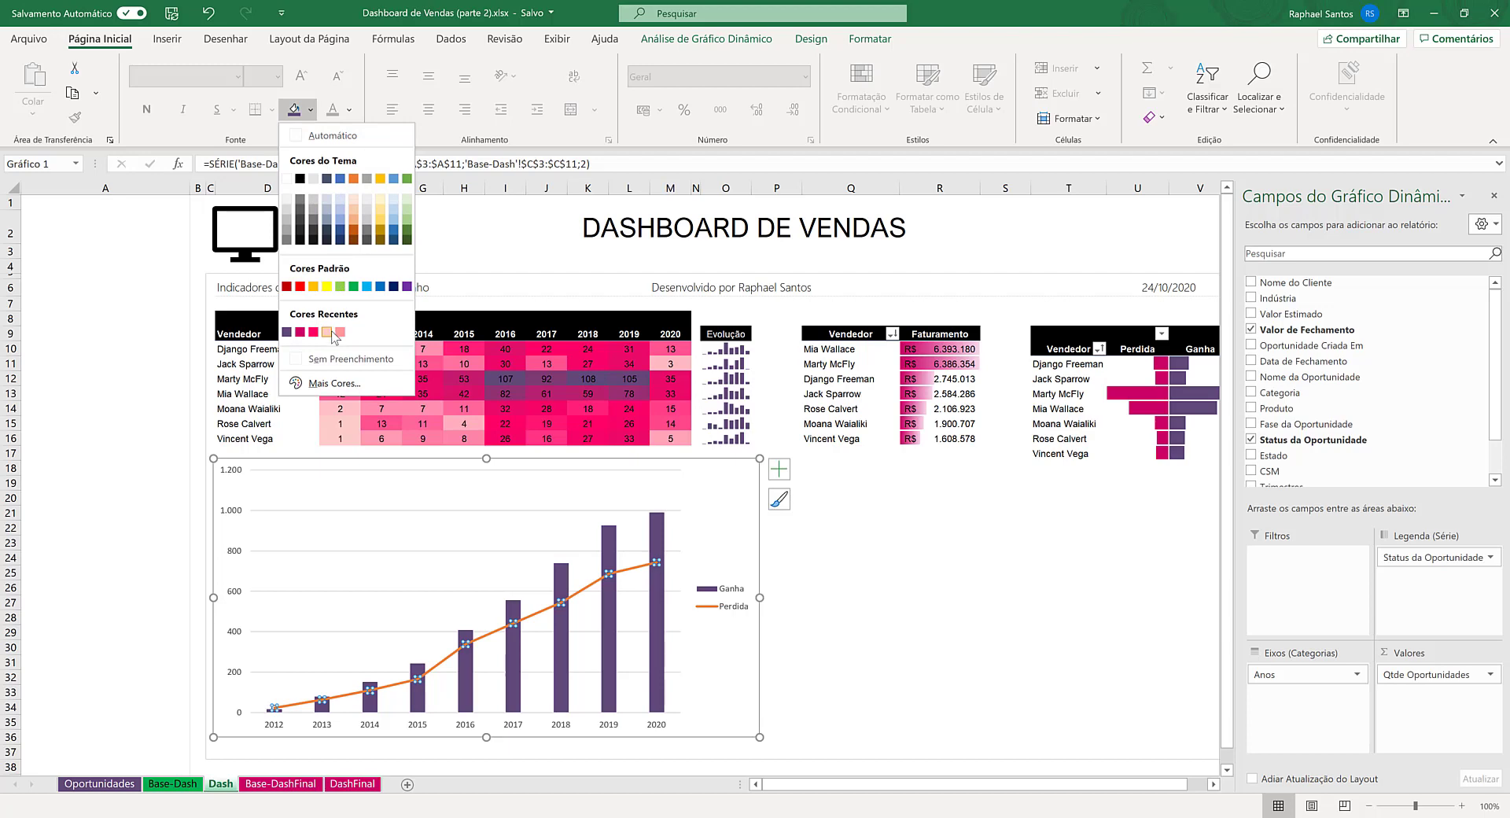
{"action": "left_click", "coordinate": [332, 331]}
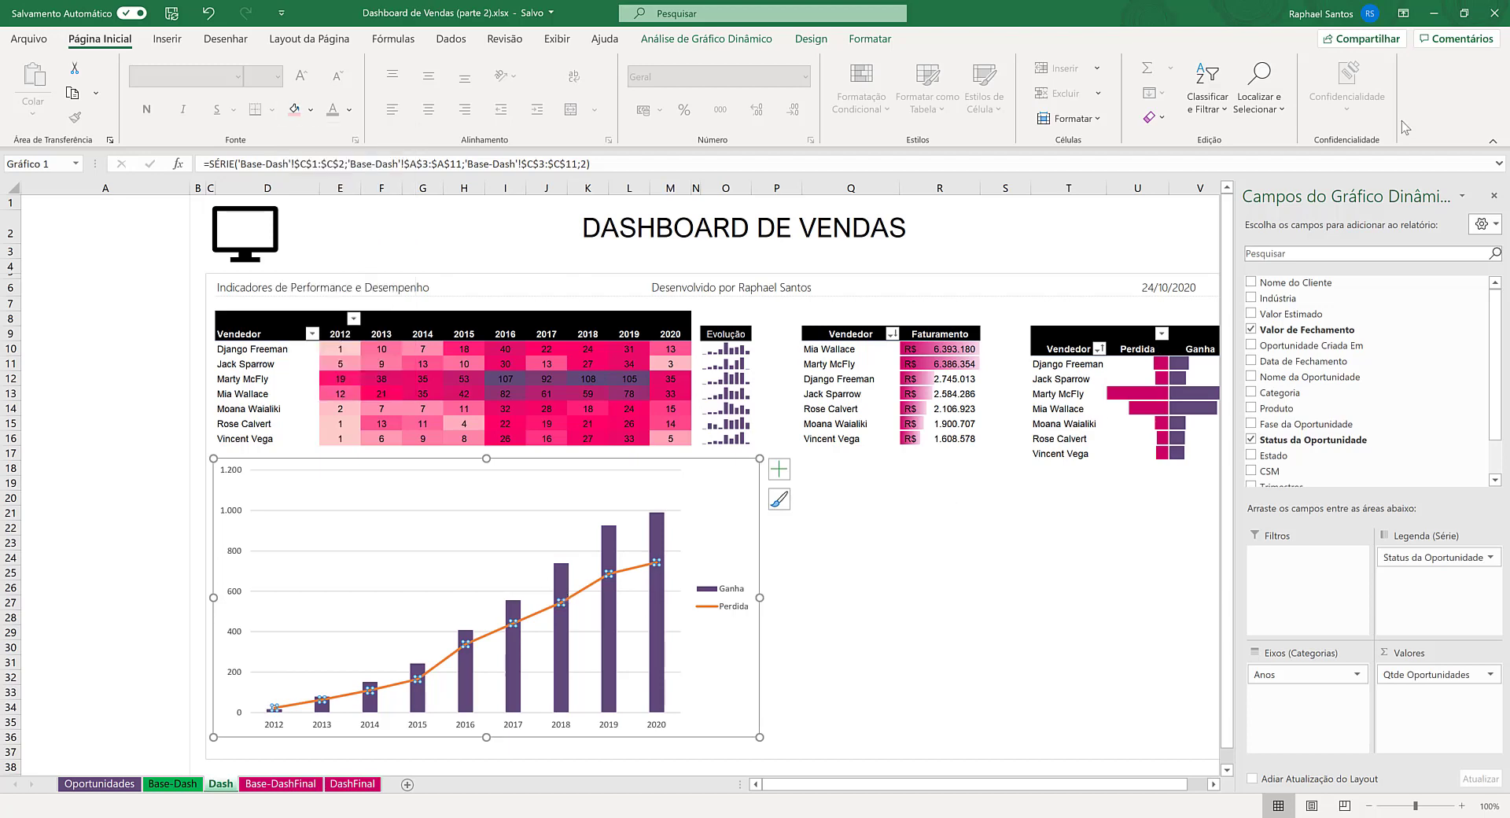
- Format the Perdida series as a solid line (Linha sólida) in the recently used salmon pink
{"action": "right_click", "coordinate": [627, 578]}
{"action": "left_click", "coordinate": [712, 795]}
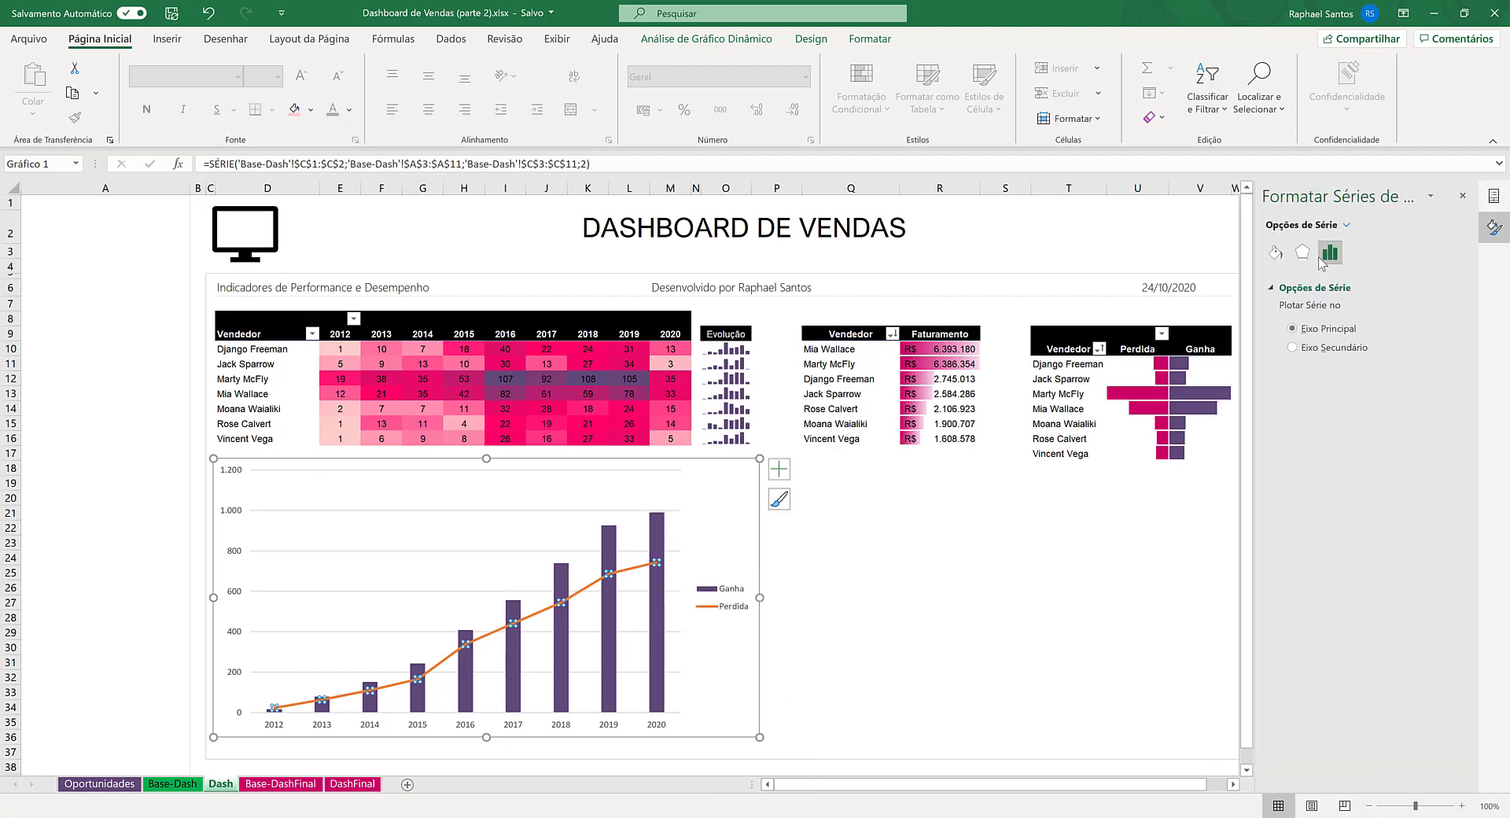
{"action": "left_click", "coordinate": [1275, 251]}
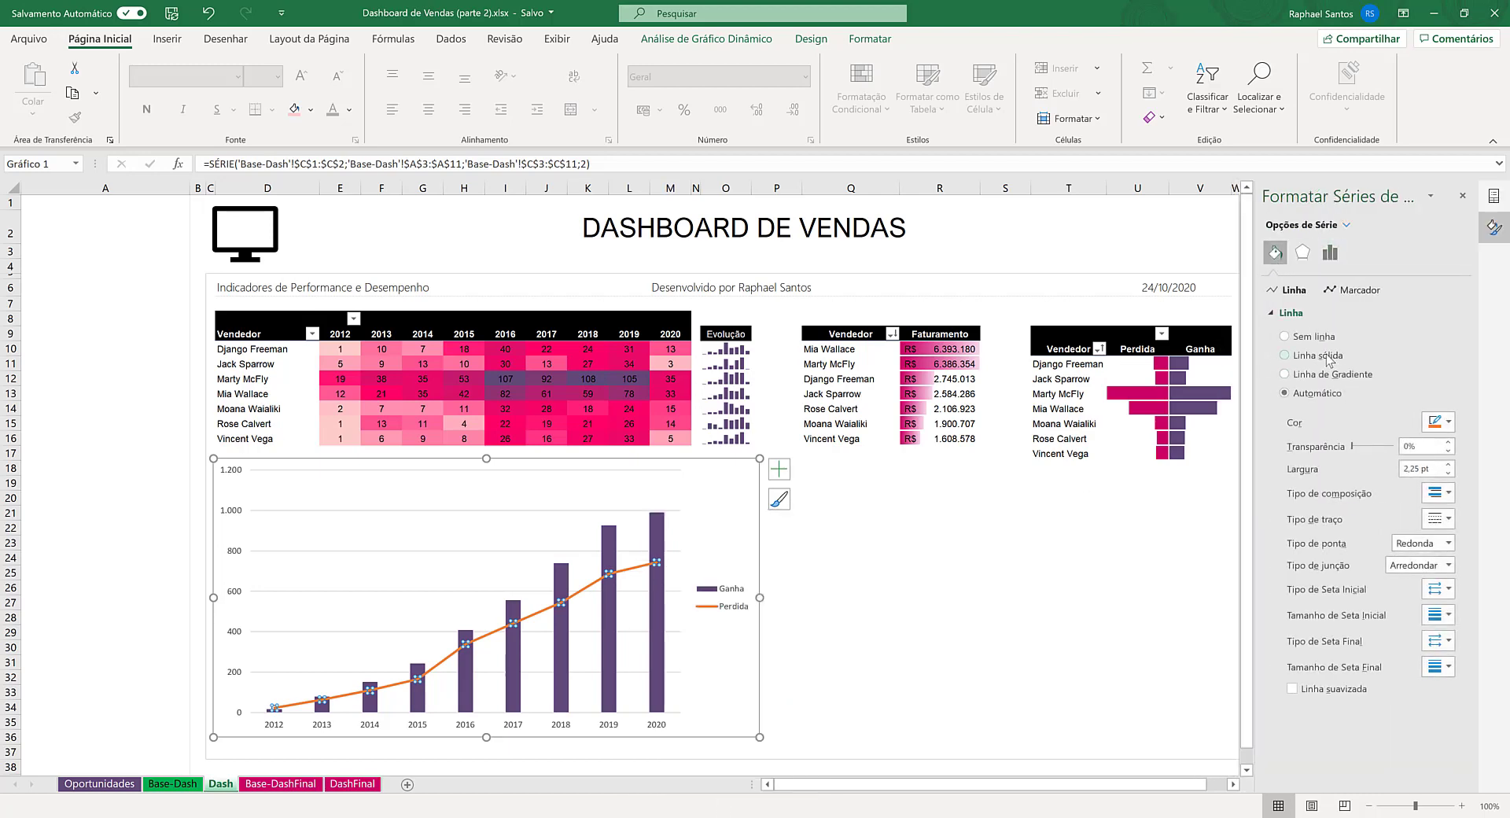
{"action": "left_click", "coordinate": [1327, 359]}
{"action": "left_click", "coordinate": [1447, 422]}
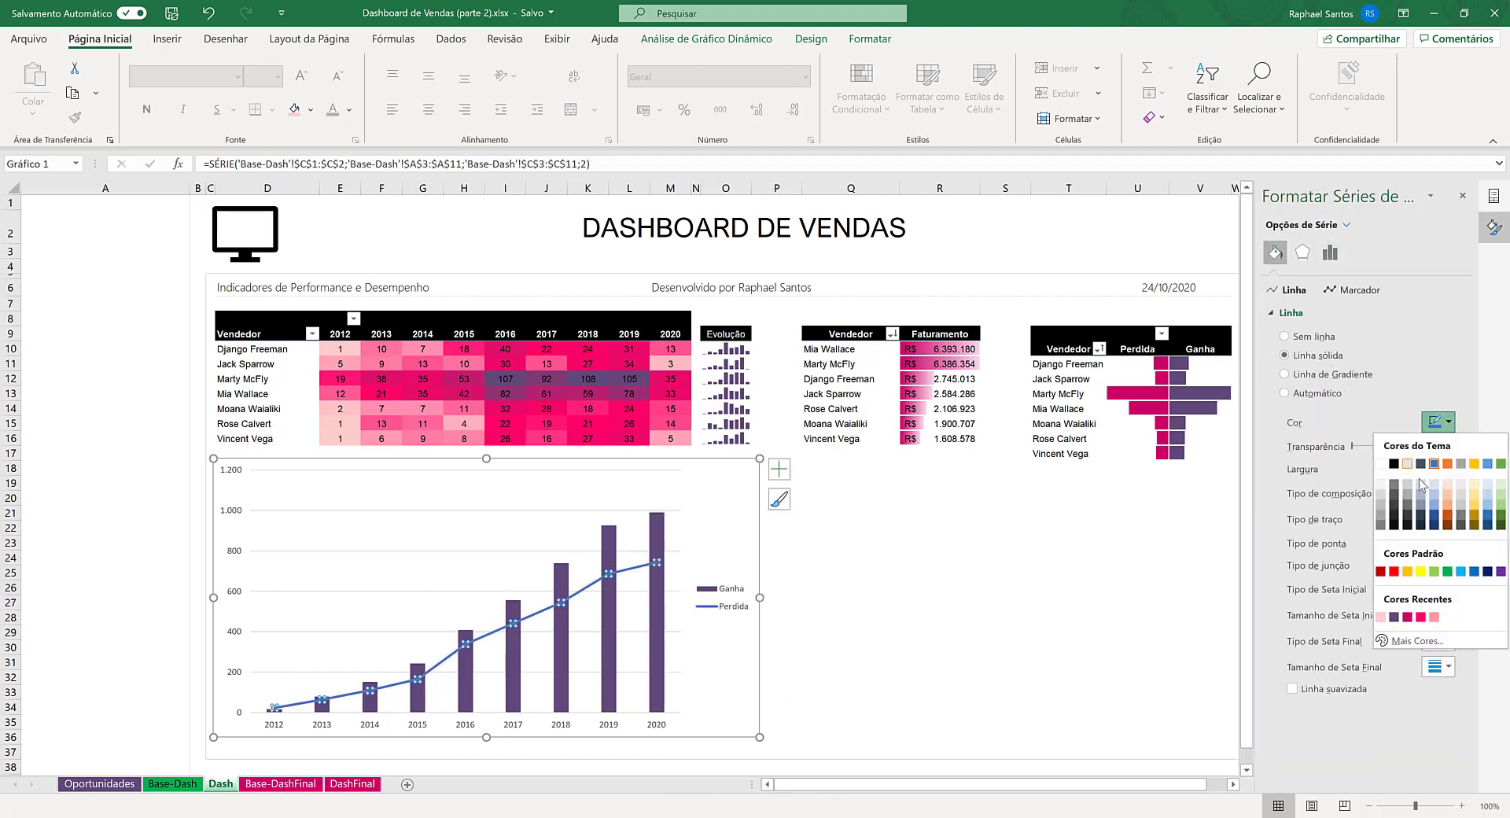
{"action": "left_click", "coordinate": [1434, 618]}
- Set the gap width (Largura do Espaçamento) of the Ganha columns to 50% and close the series formatting
{"action": "left_click", "coordinate": [654, 645]}
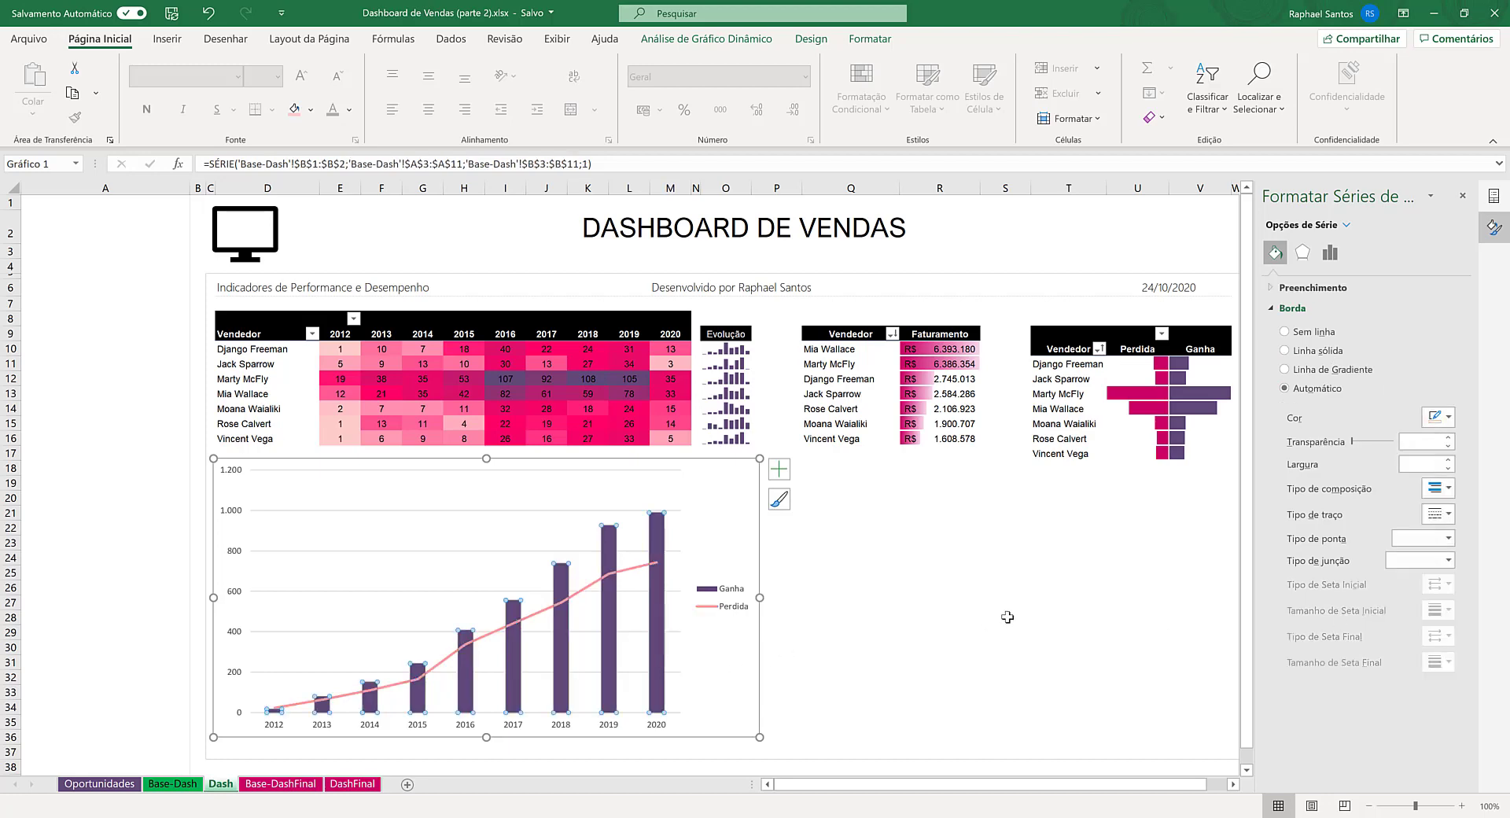
{"action": "left_click", "coordinate": [1329, 253]}
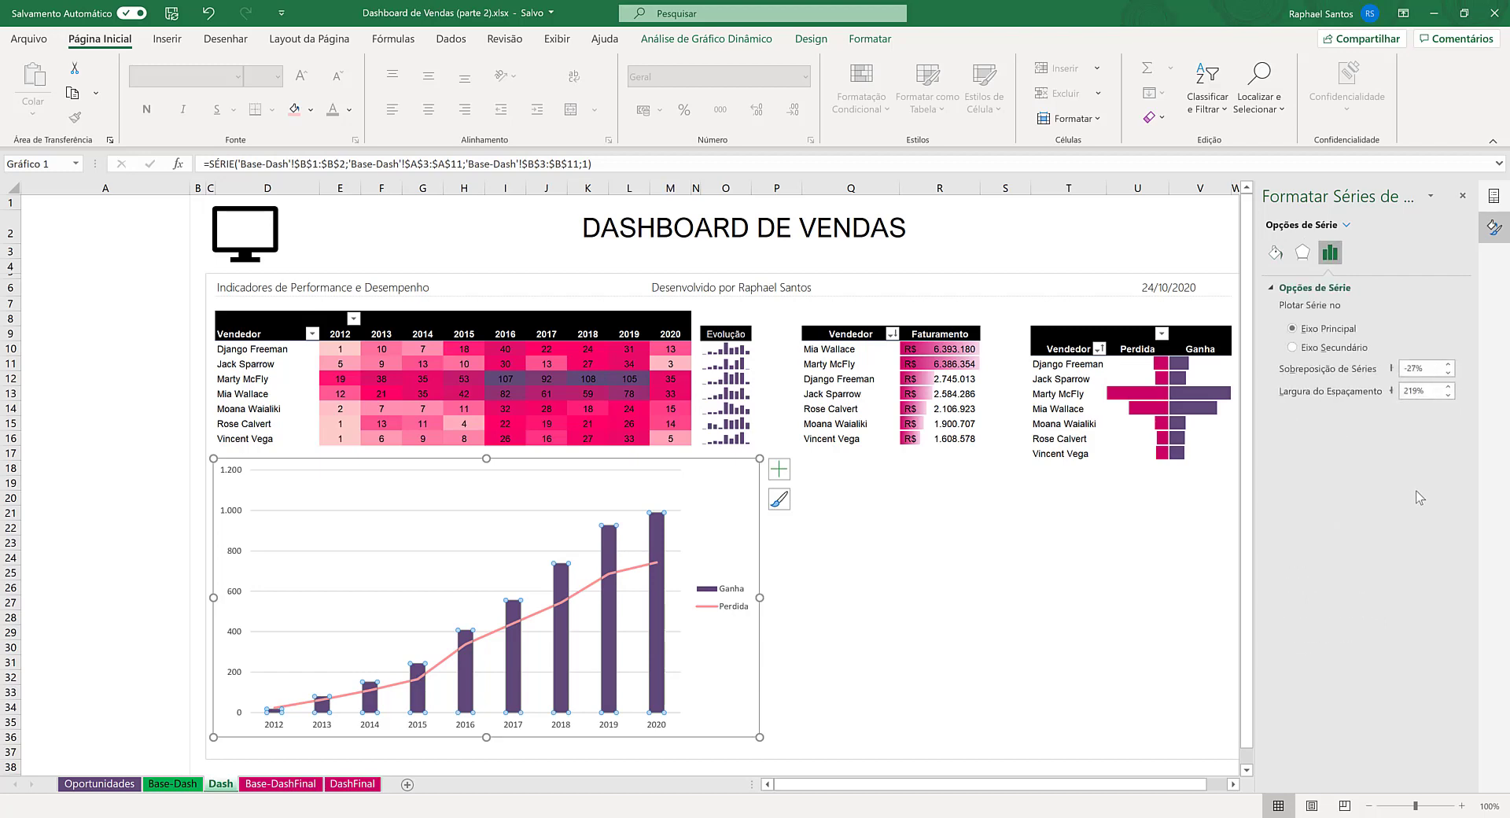
{"action": "double_click", "coordinate": [1414, 391]}
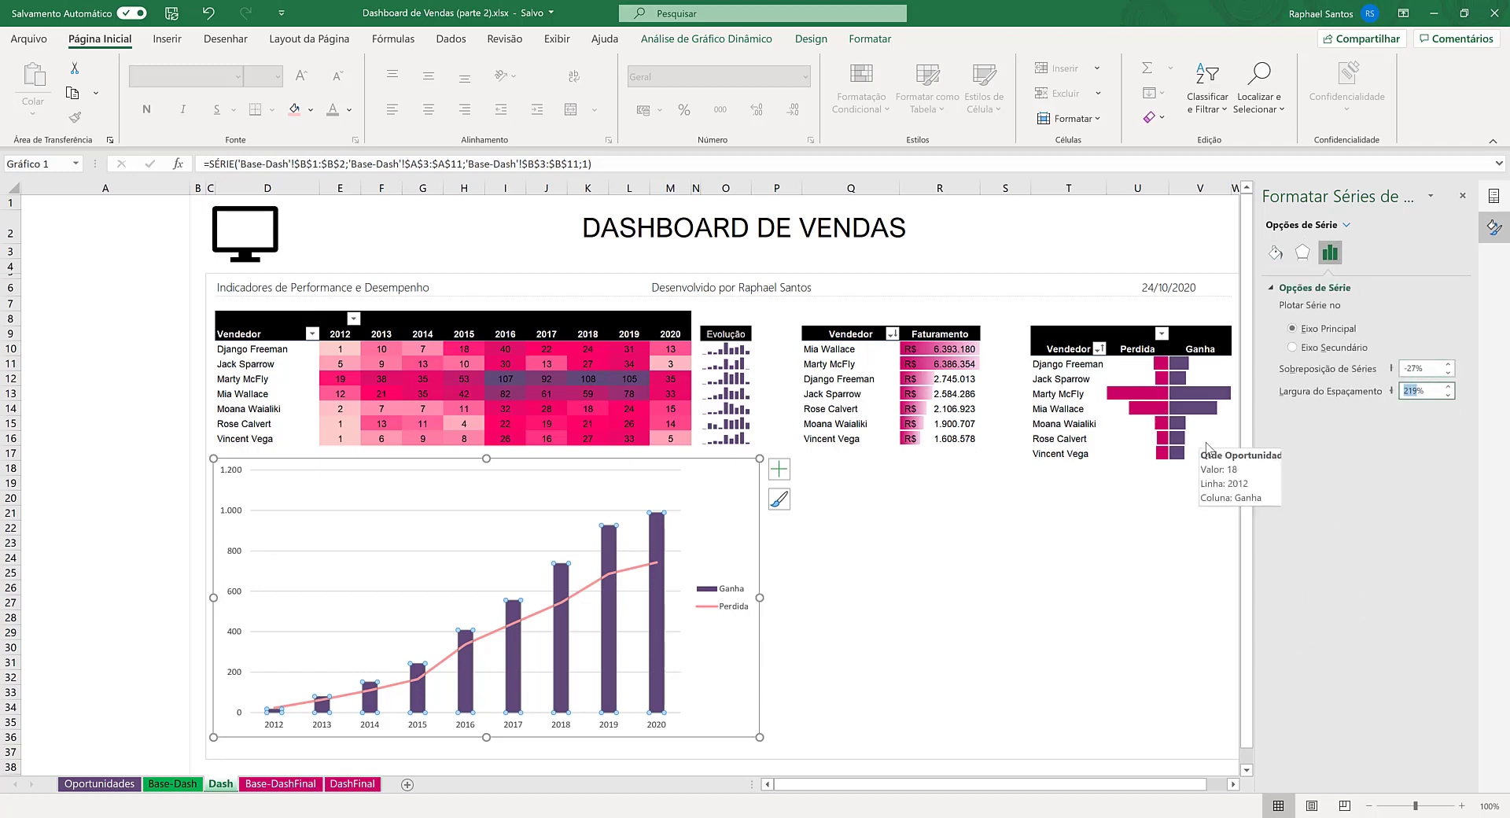
{"action": "type", "text": "50"}
{"action": "key", "text": "Return"}
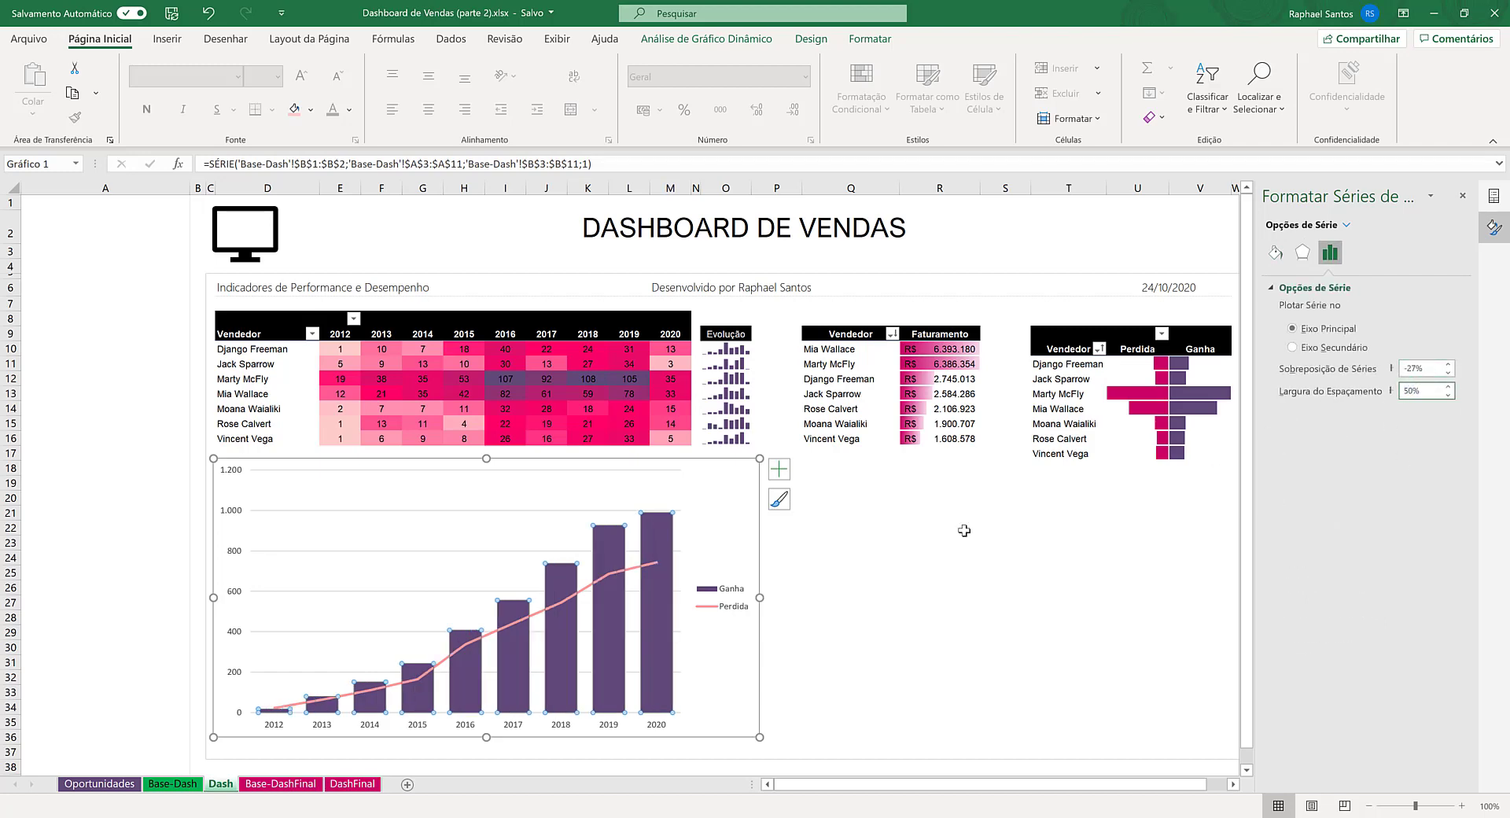
{"action": "left_click", "coordinate": [940, 601]}
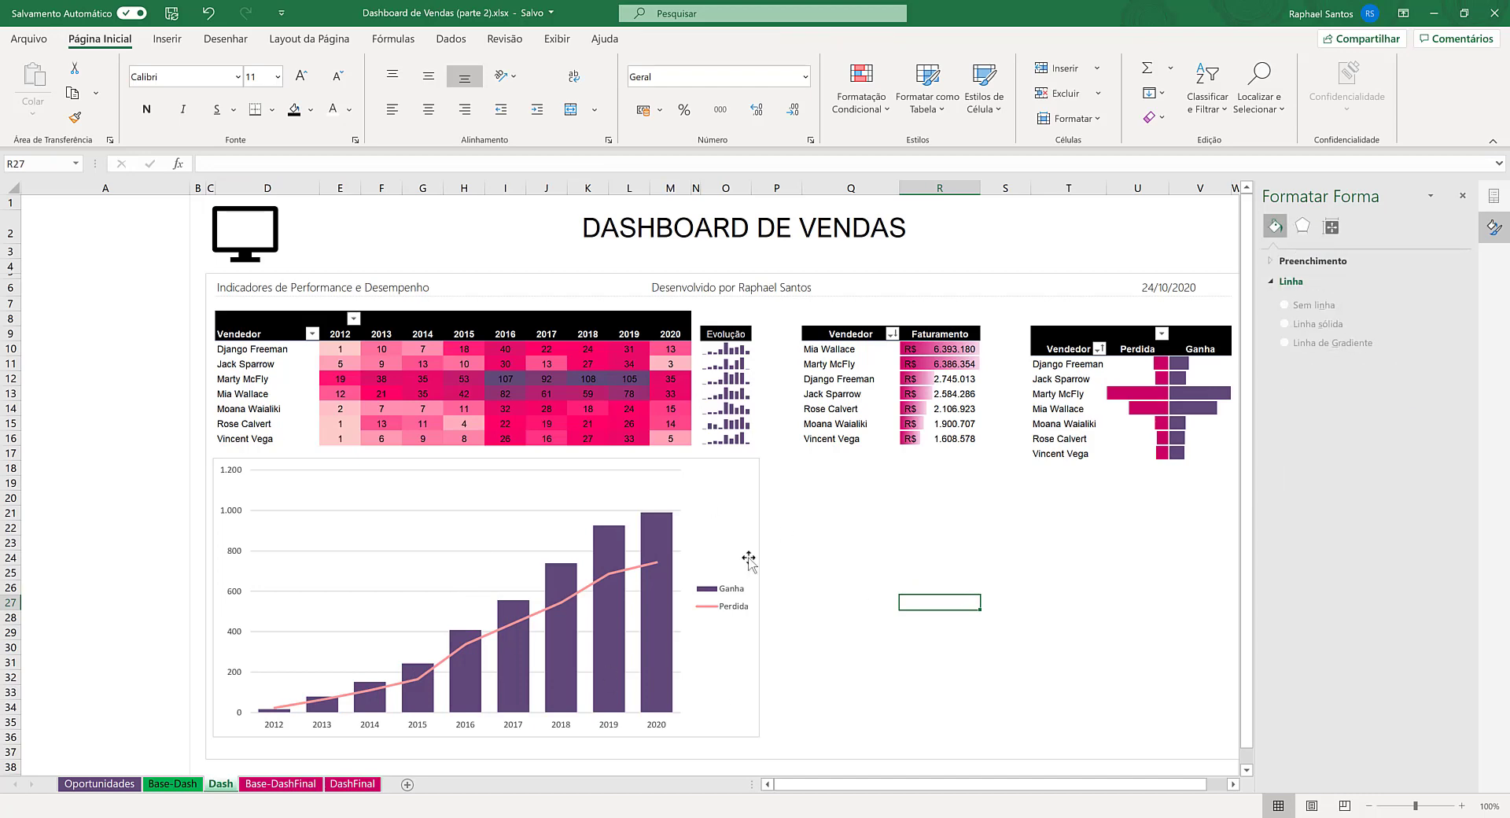
{"action": "left_click", "coordinate": [1462, 196]}
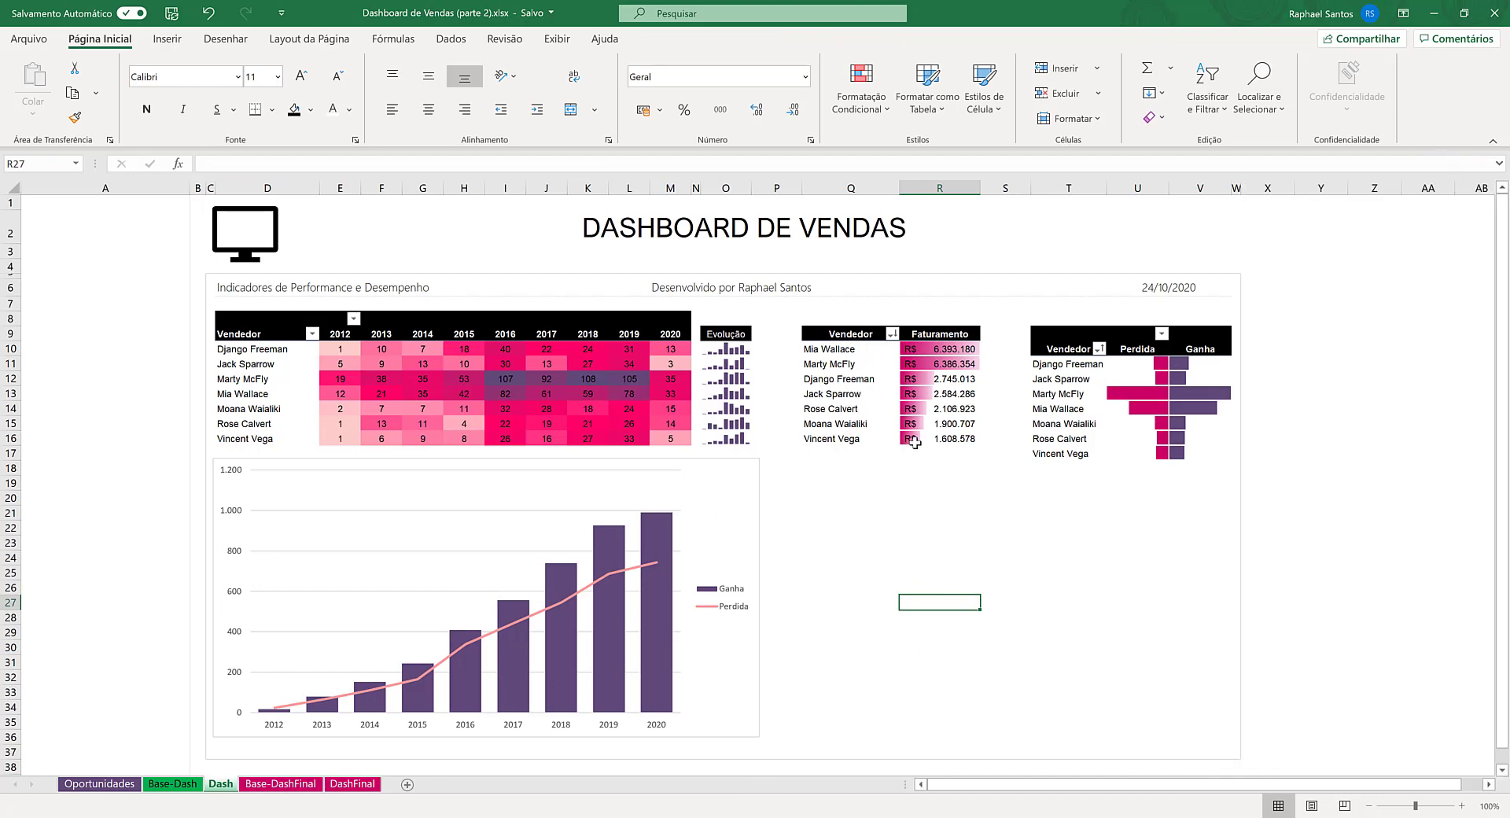
- On the DashFinal sheet, inspect the 10 Primeiros value filter on the clients of the Top 10 Clientes (Faturamento) table
{"action": "left_click_drag", "start_coordinate": [854, 350], "coordinate": [956, 429]}
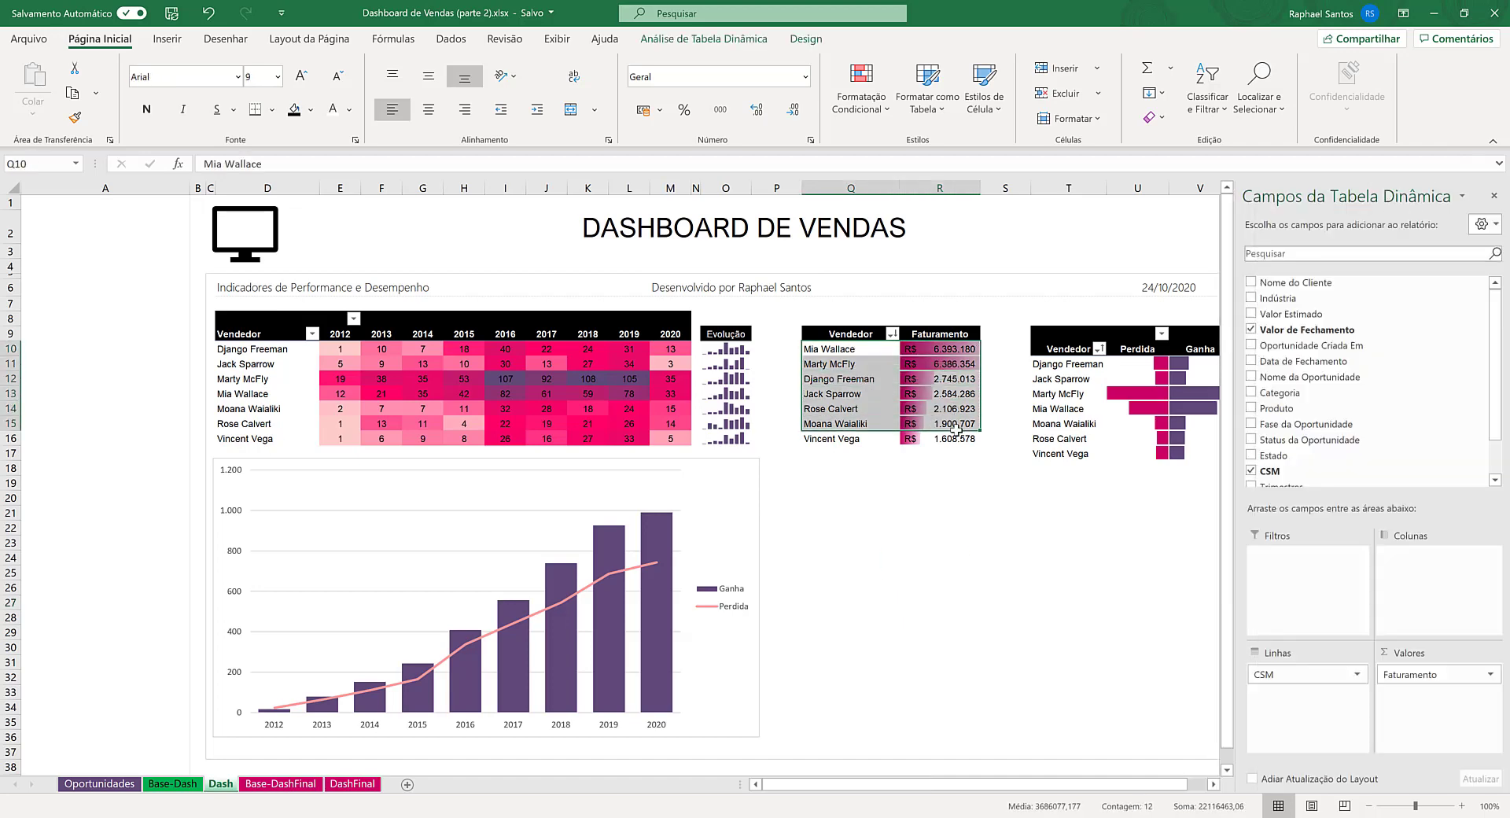
{"action": "left_click", "coordinate": [346, 785]}
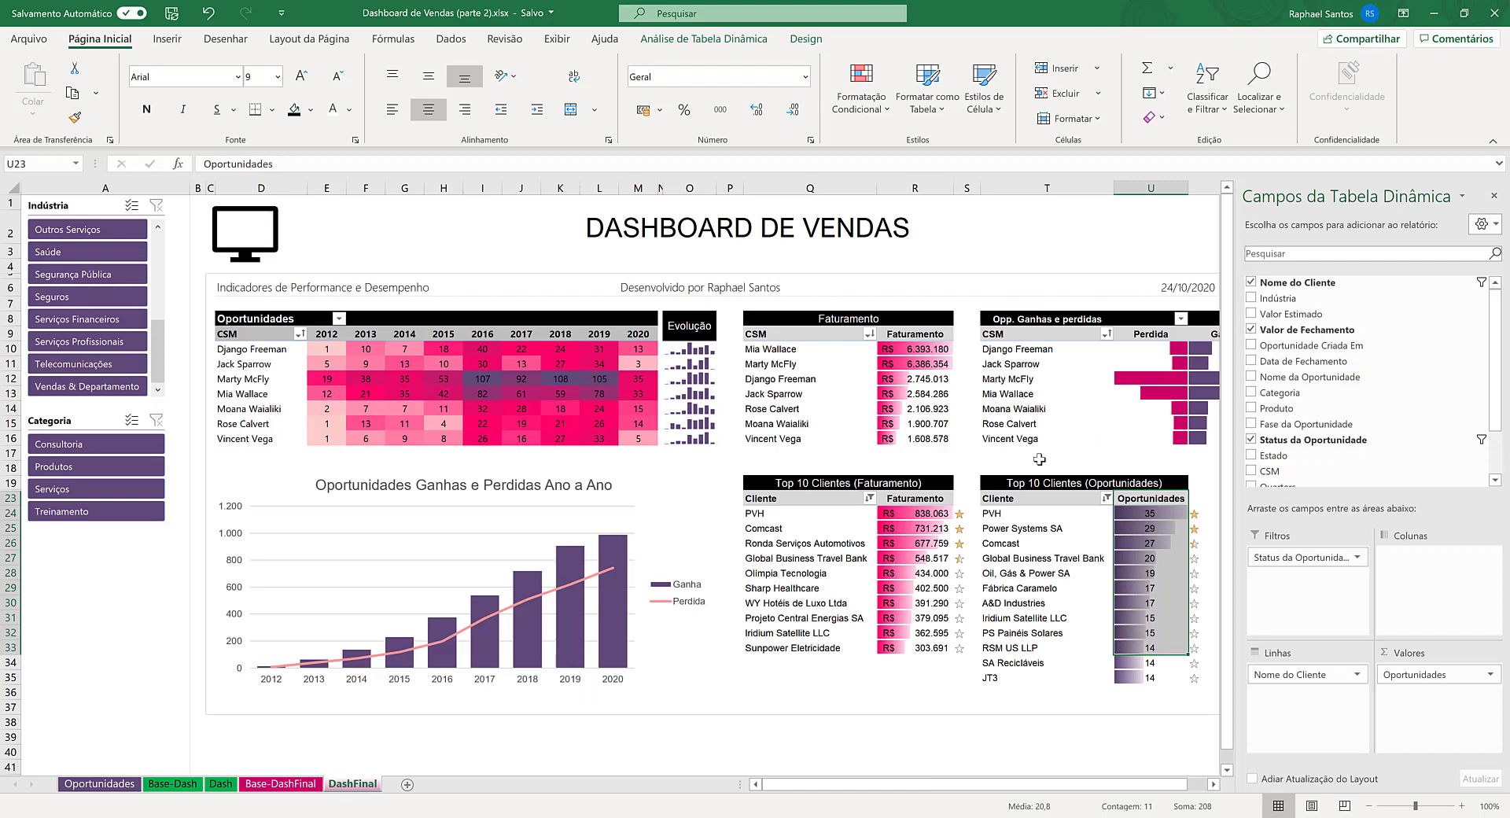
{"action": "left_click", "coordinate": [1493, 196]}
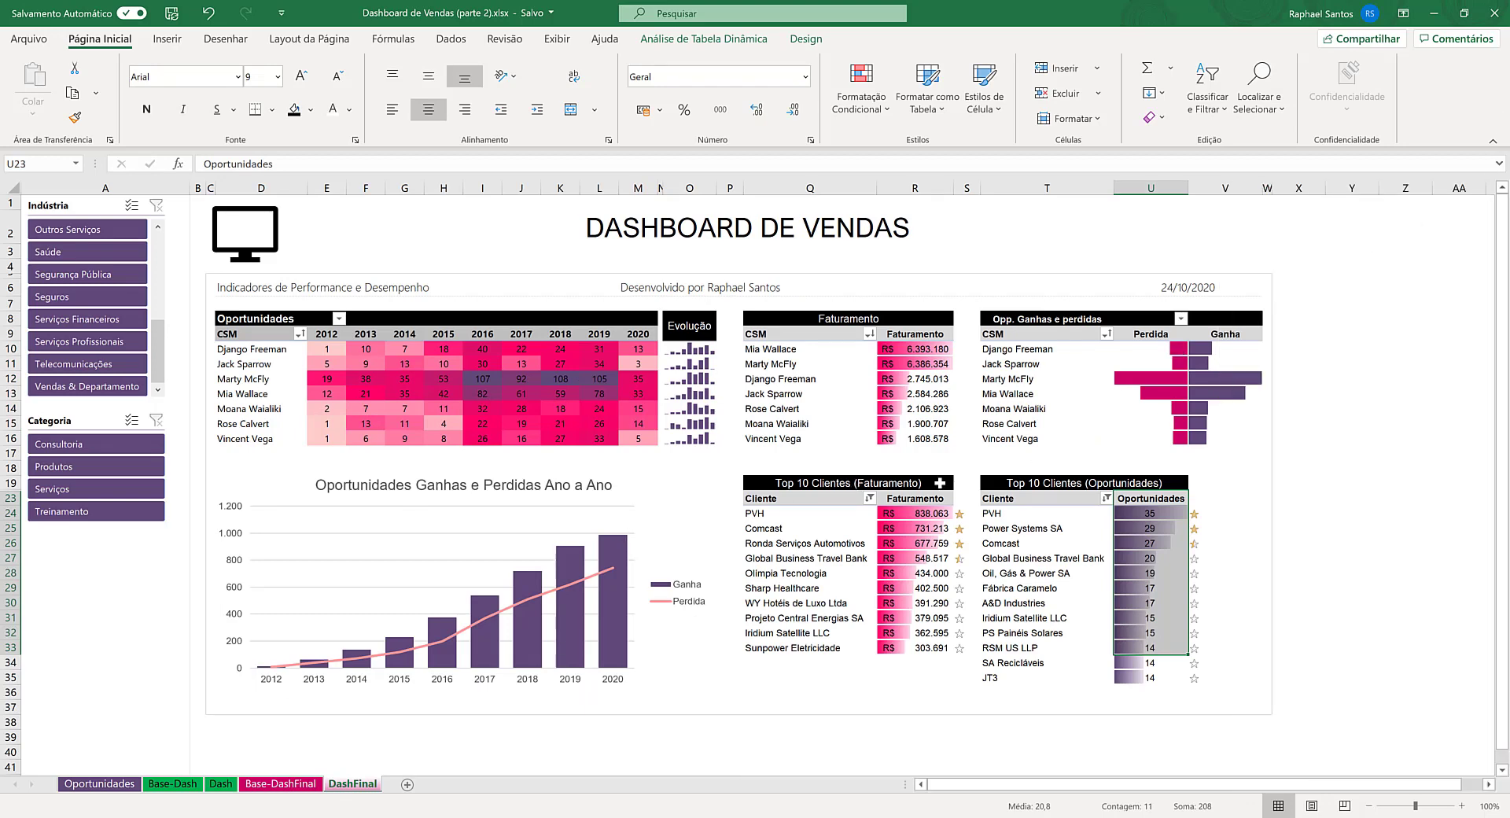
{"action": "left_click", "coordinate": [869, 498]}
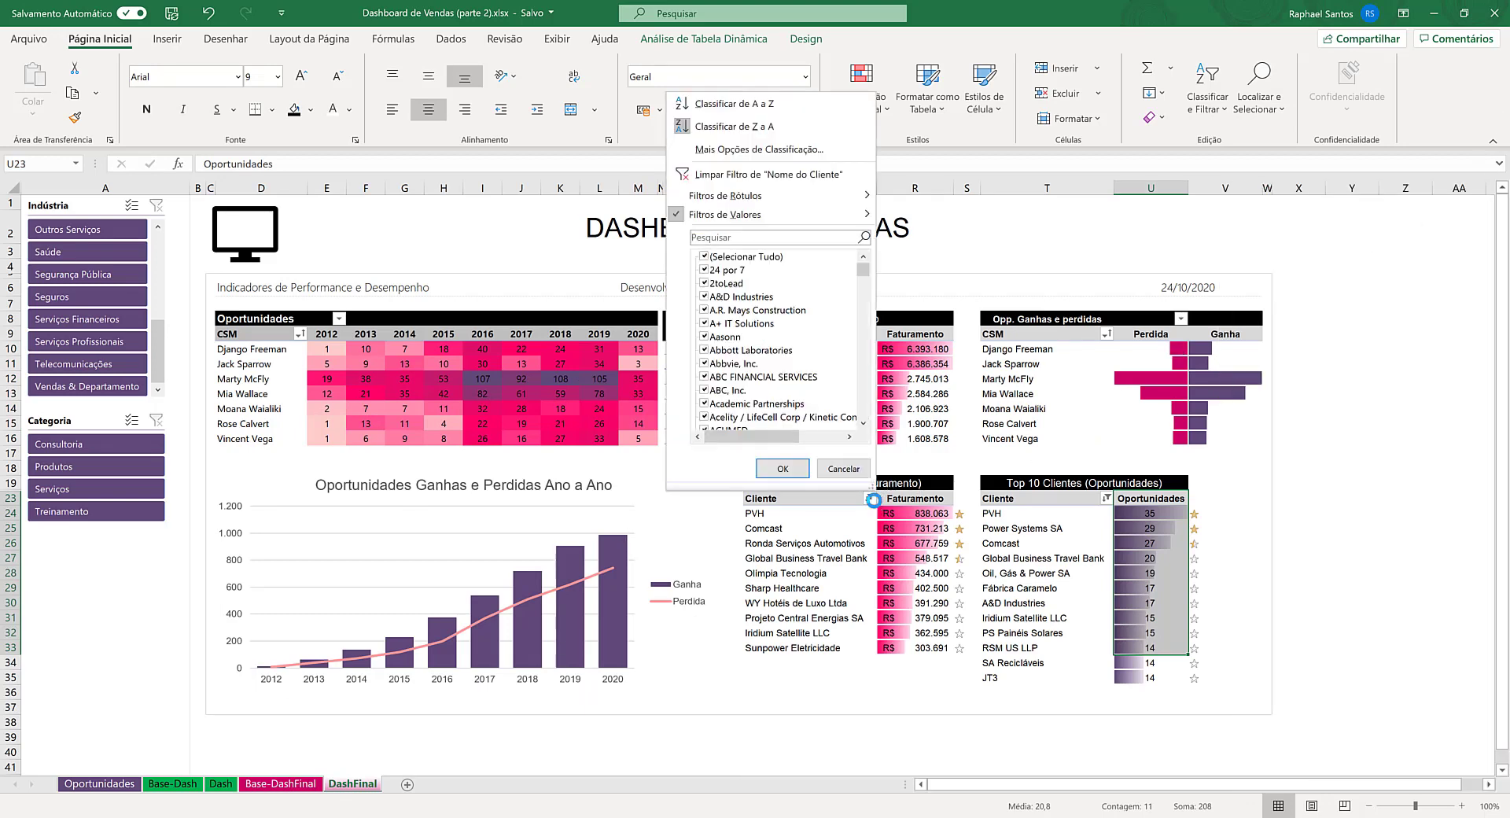
{"action": "mouse_move", "coordinate": [730, 216]}
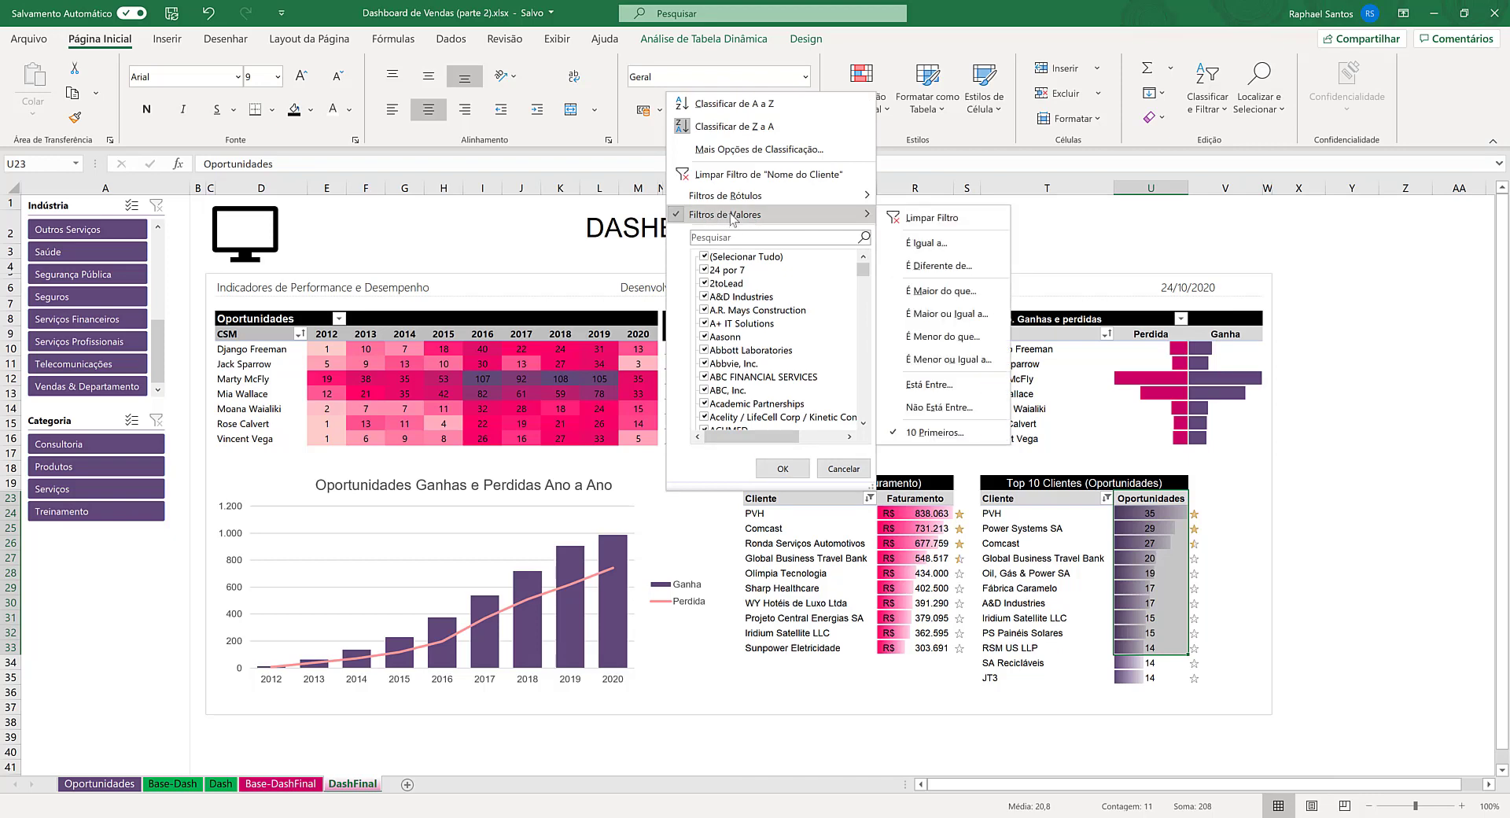
{"action": "left_click", "coordinate": [931, 432]}
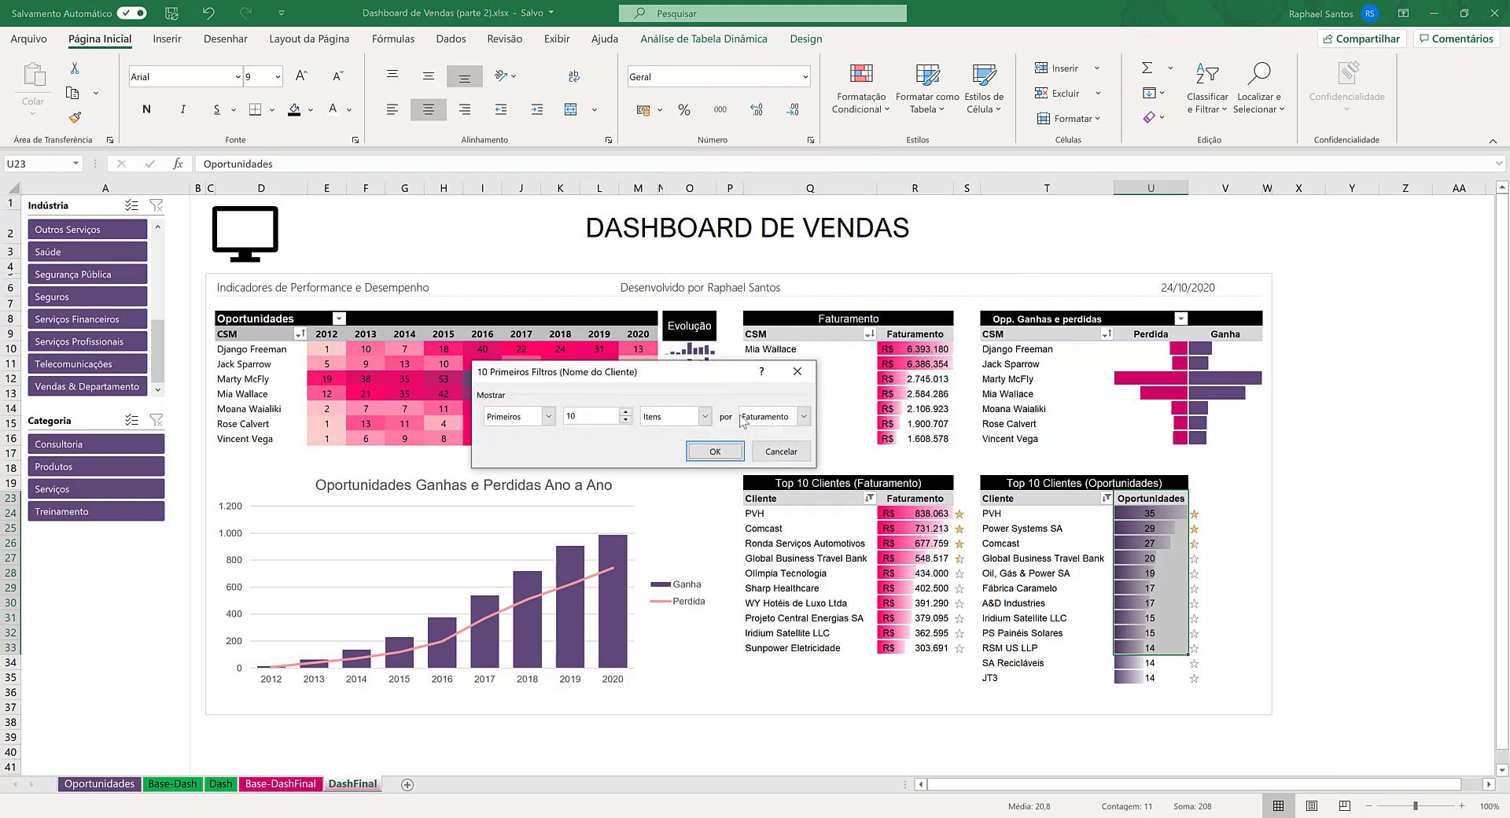
{"action": "left_click", "coordinate": [715, 451]}
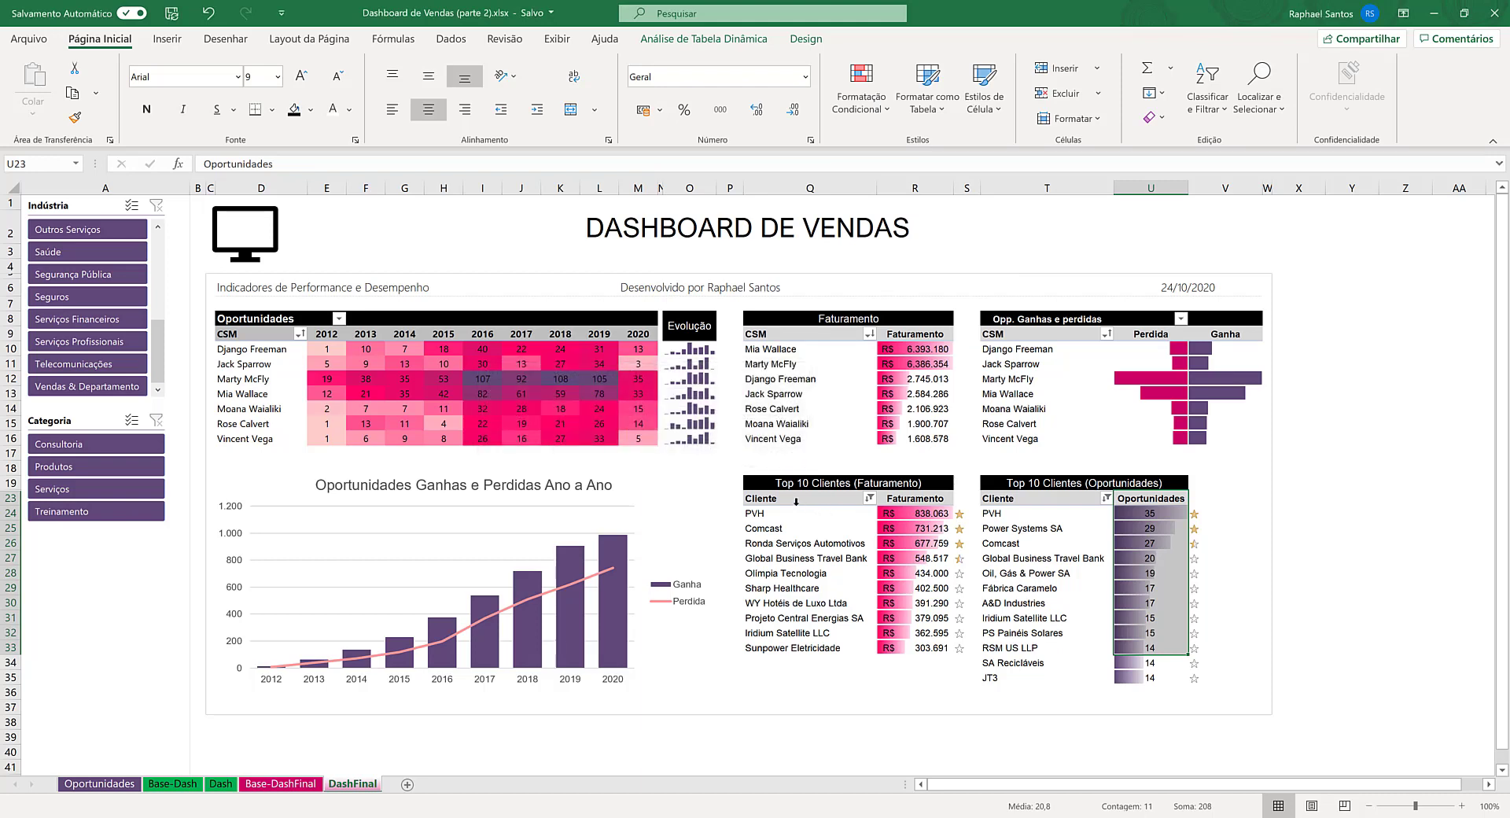
- Inspect the 10 Primeiros value filter on the clients of the Top 10 Clientes (Oportunidades) table
{"action": "left_click", "coordinate": [795, 503]}
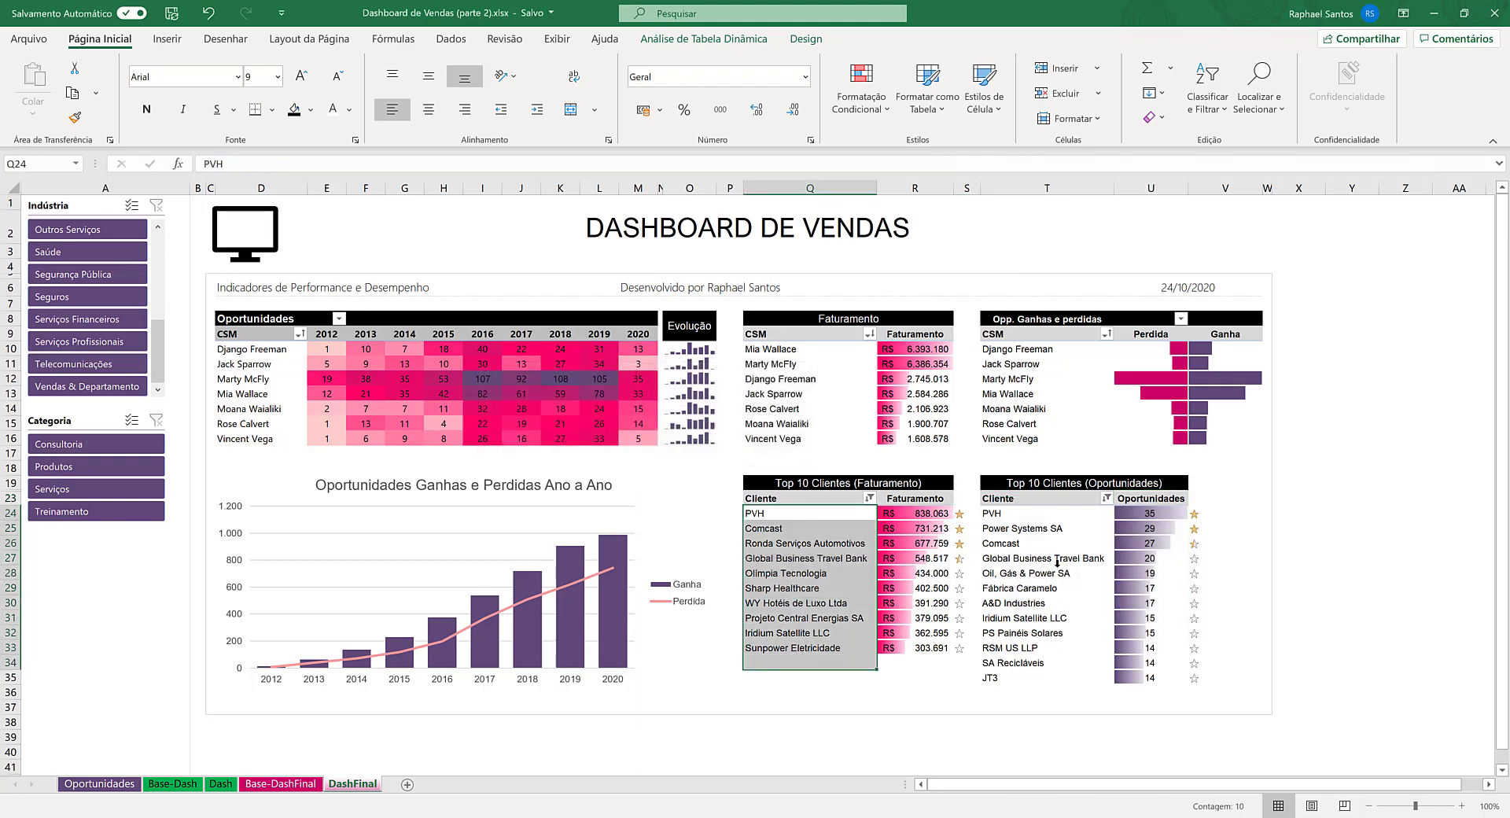
{"action": "left_click", "coordinate": [1069, 516]}
{"action": "left_click", "coordinate": [1106, 499]}
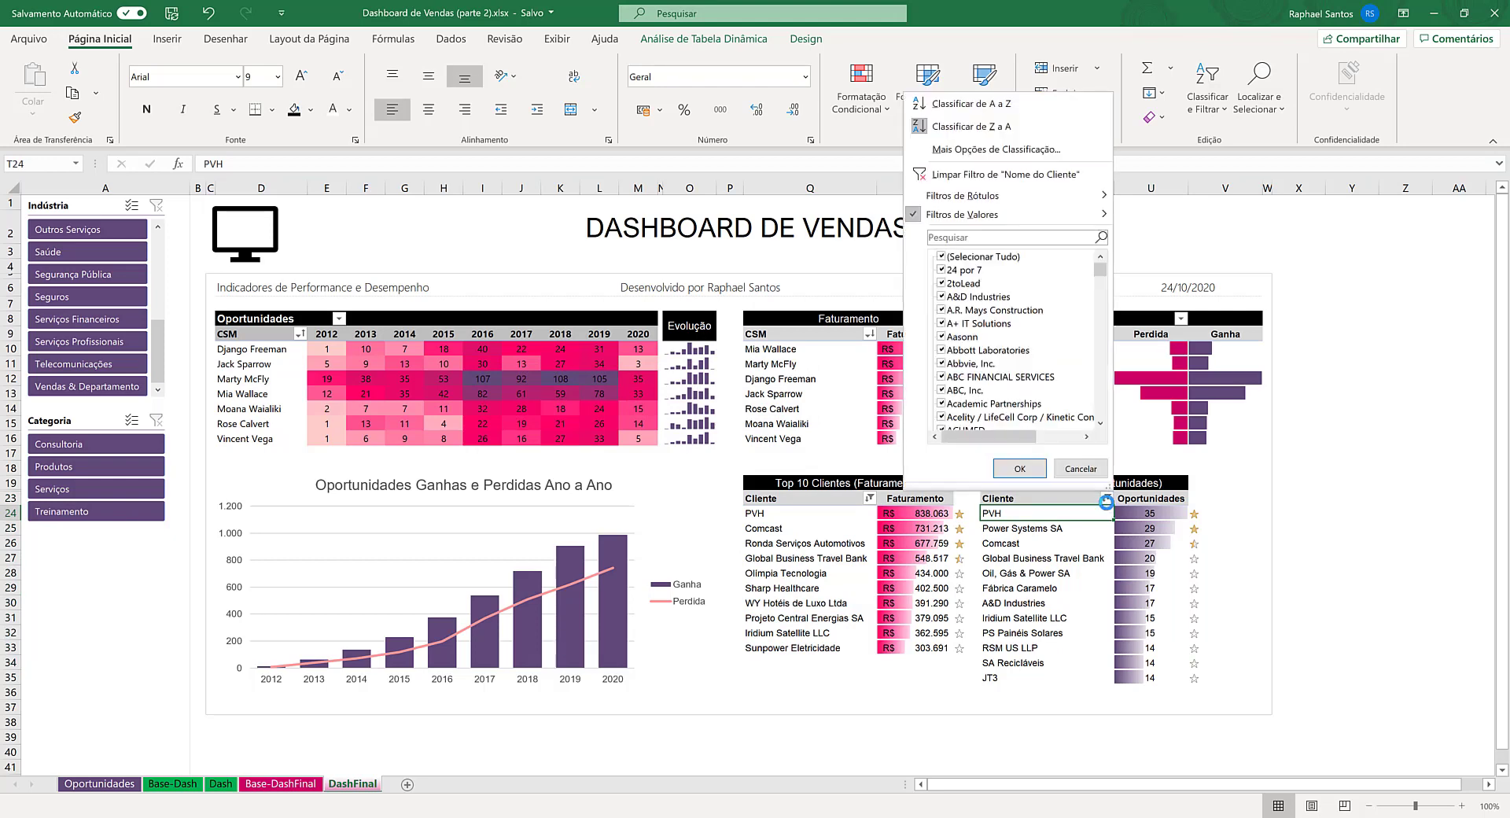
{"action": "mouse_move", "coordinate": [964, 219]}
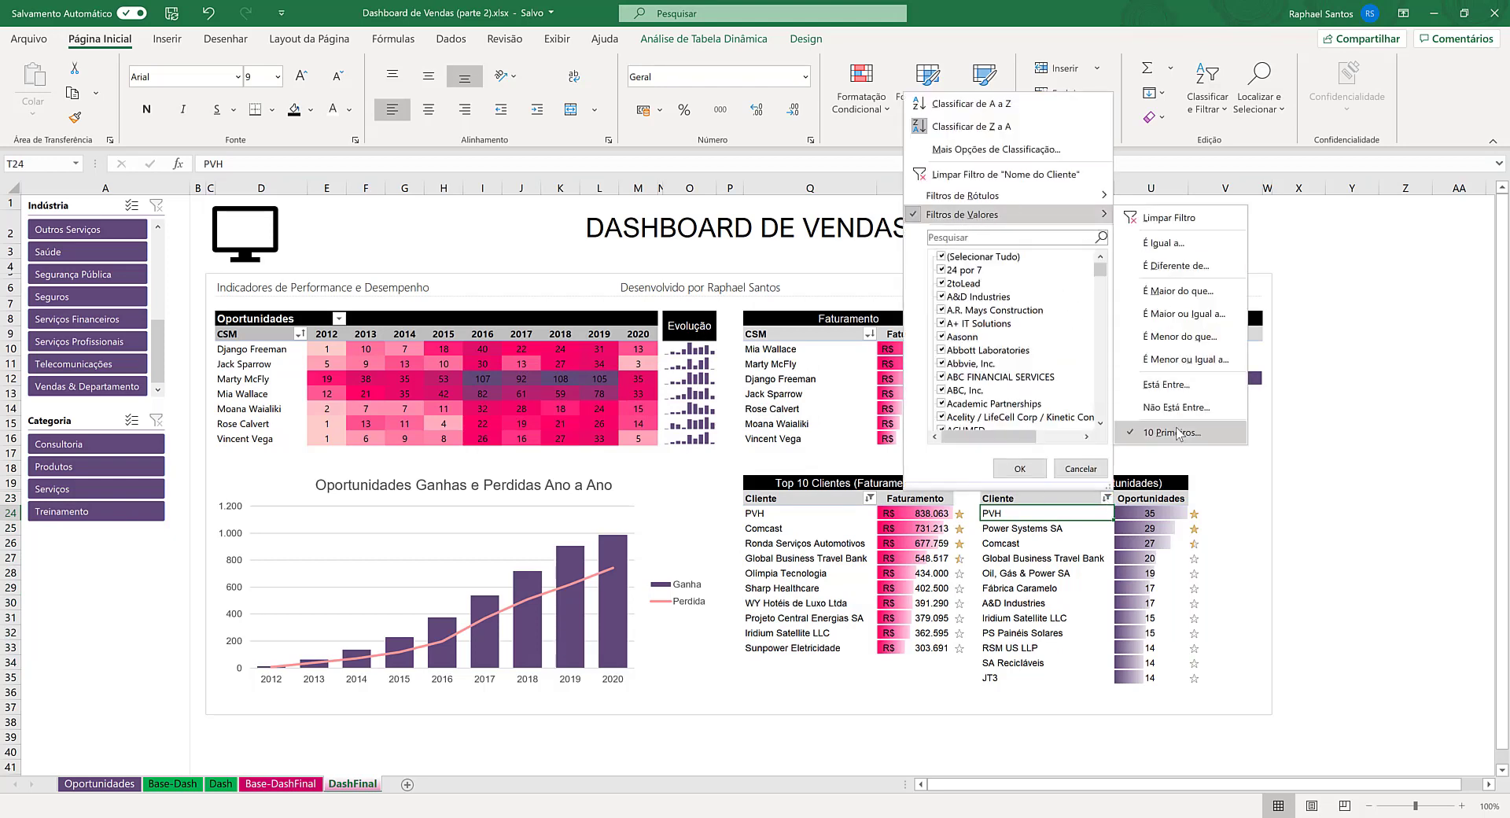
{"action": "left_click", "coordinate": [1124, 433]}
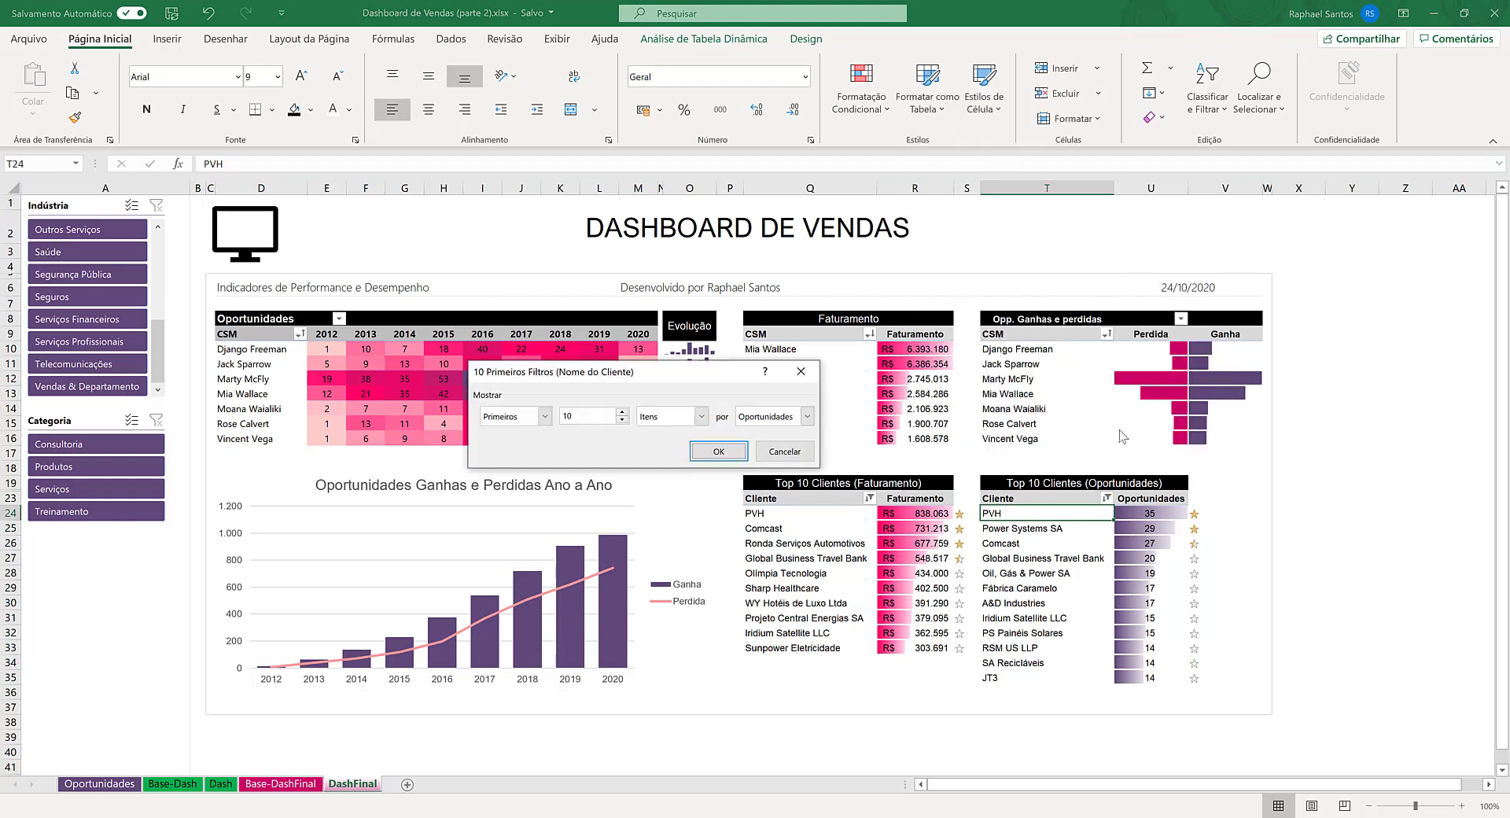
{"action": "left_click", "coordinate": [733, 458]}
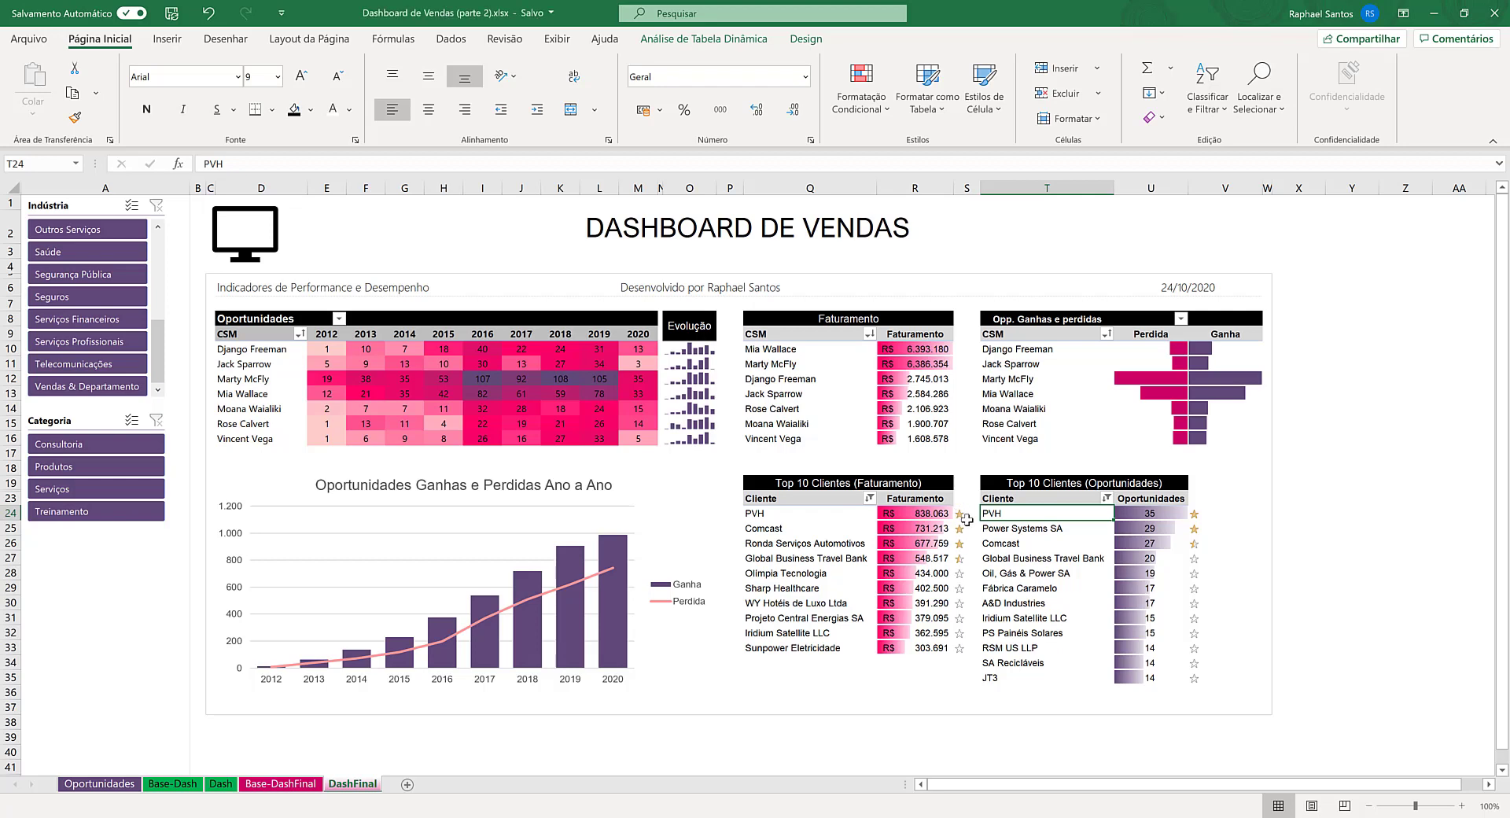
- Examine the SE formula in the star column beside the Top 10 Clientes (Faturamento) table and its Faturamento source cell
{"action": "left_click_drag", "start_coordinate": [965, 518], "coordinate": [967, 643]}
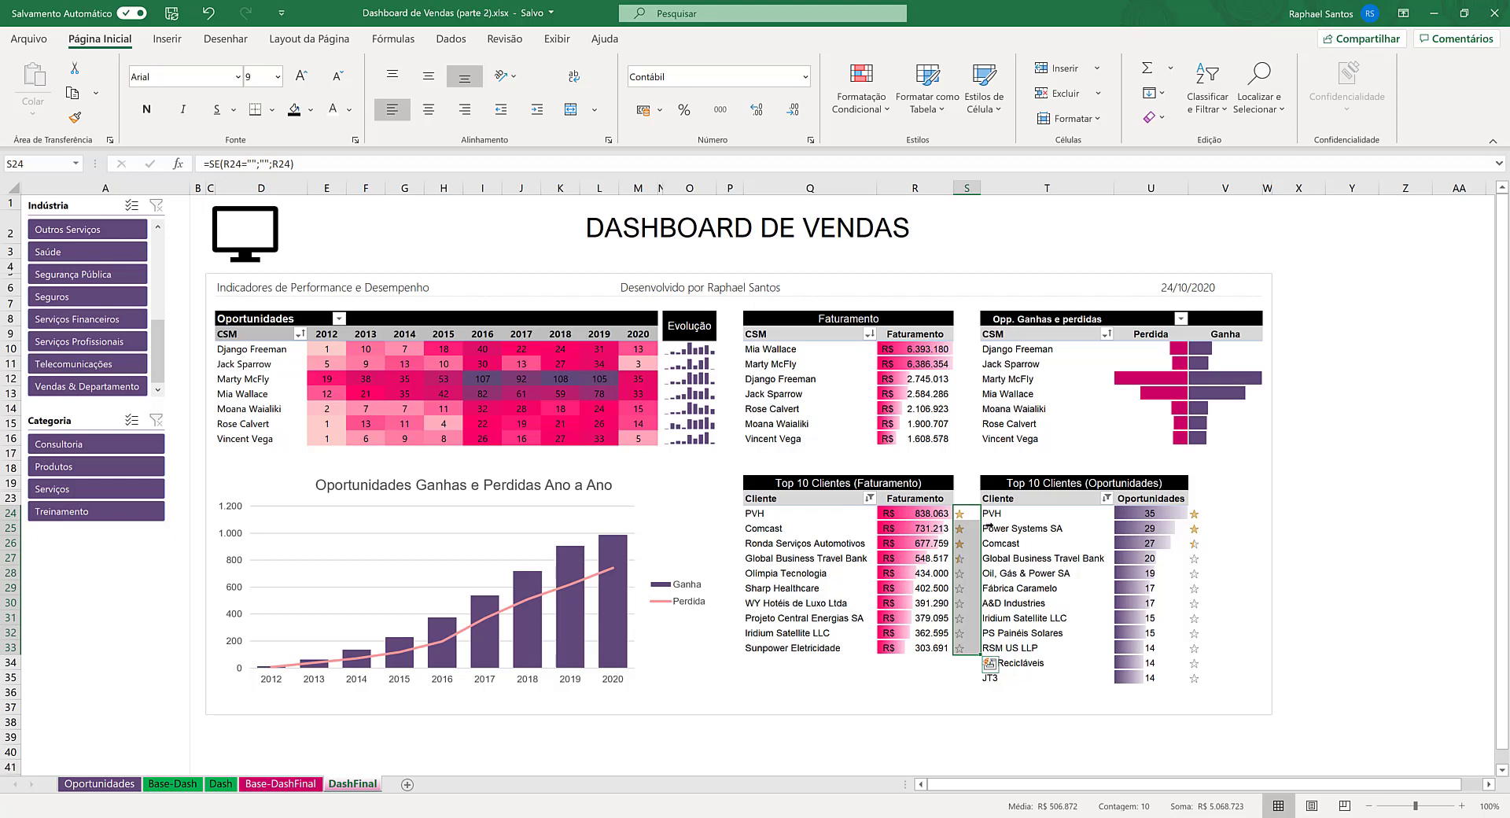
{"action": "left_click", "coordinate": [968, 515]}
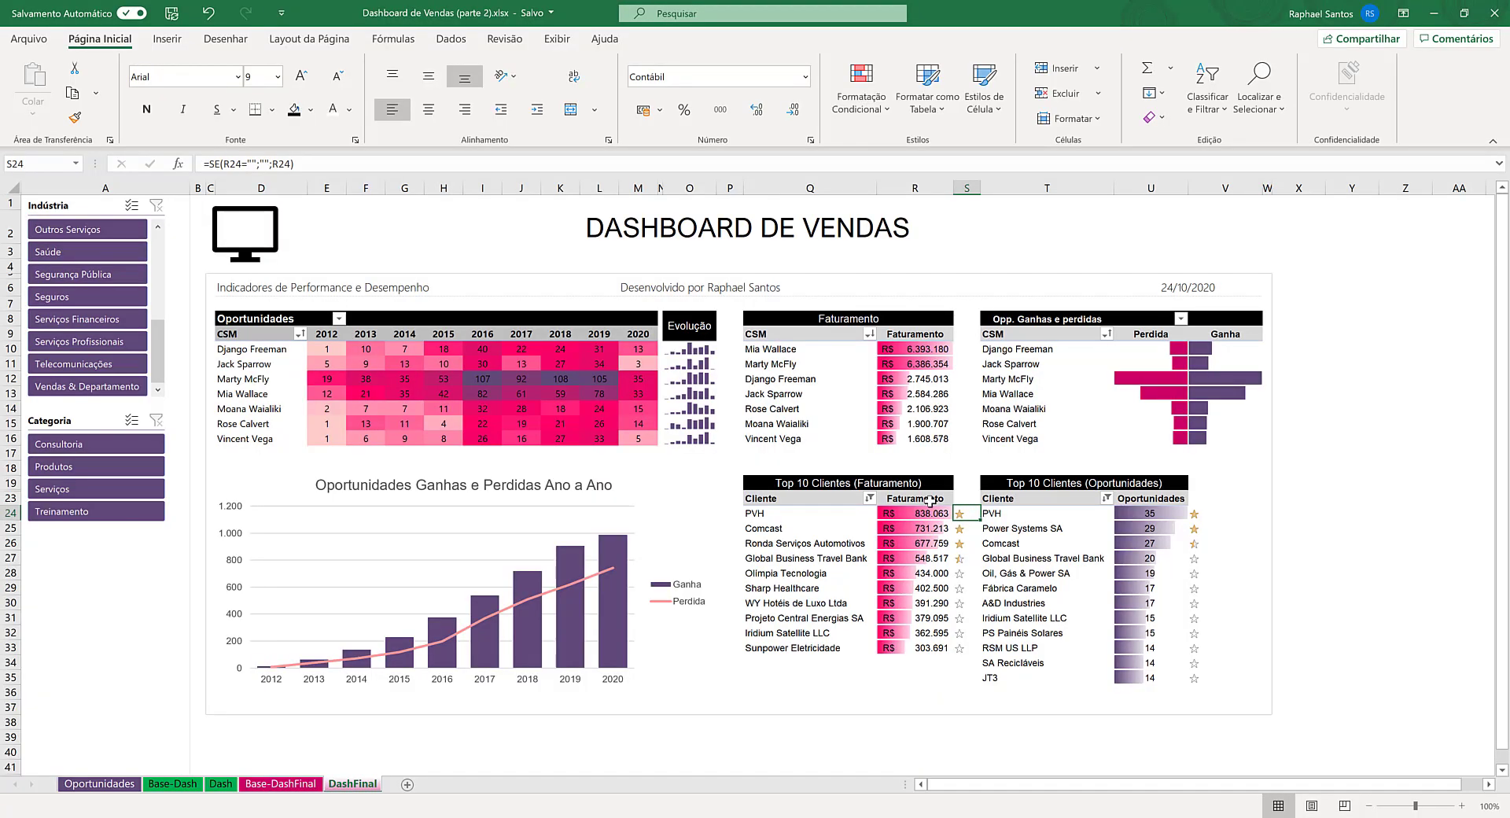
{"action": "left_click", "coordinate": [934, 513]}
{"action": "left_click", "coordinate": [967, 513]}
- Inspect the star icon set conditional formatting rule of the column beside Top 10 Clientes (Faturamento), leaving the rules manager without applying changes
{"action": "left_click_drag", "start_coordinate": [967, 514], "coordinate": [967, 650]}
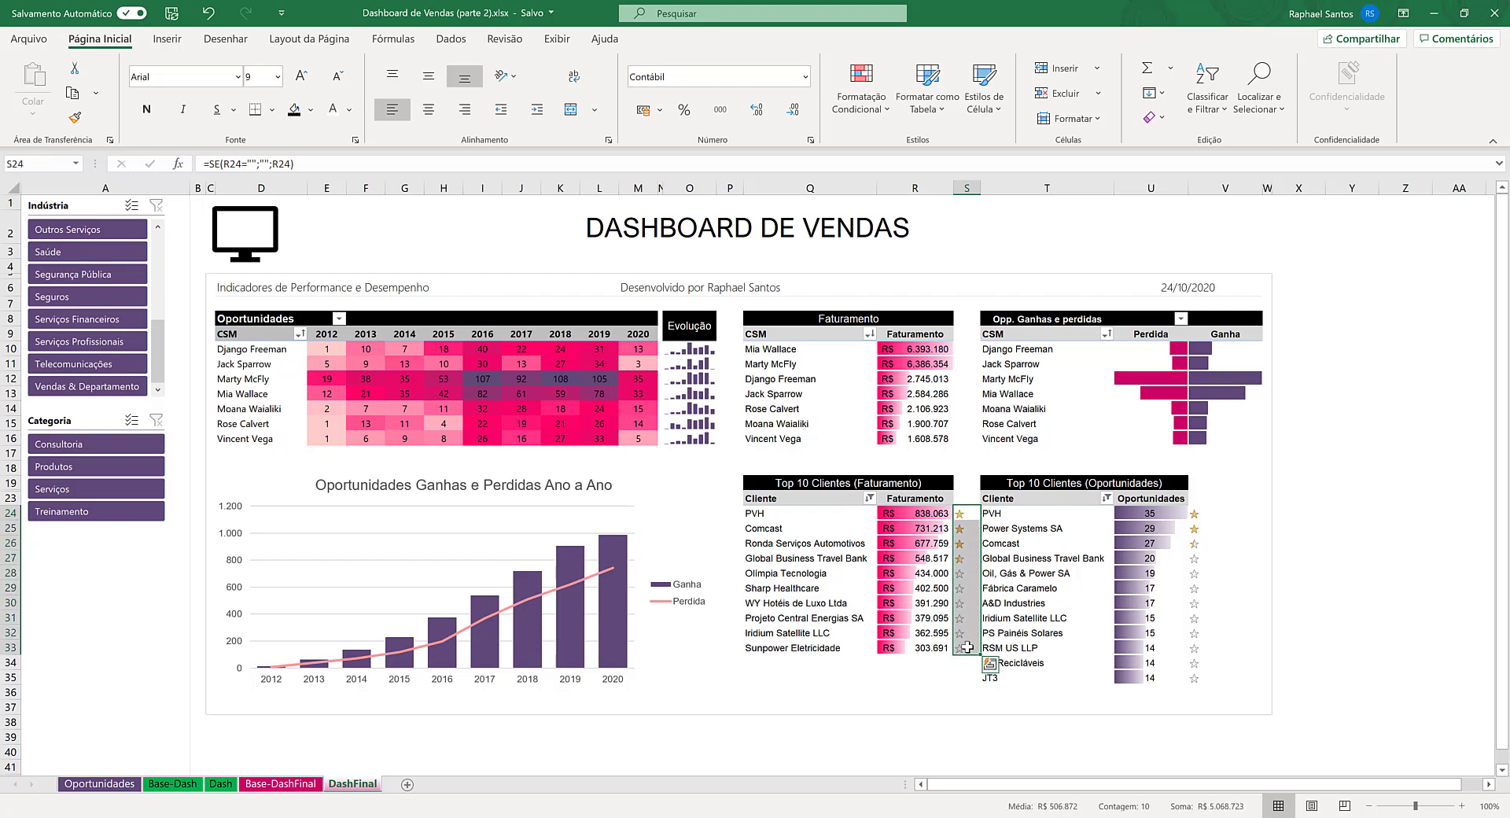
{"action": "left_click", "coordinate": [847, 118]}
{"action": "left_click", "coordinate": [880, 475]}
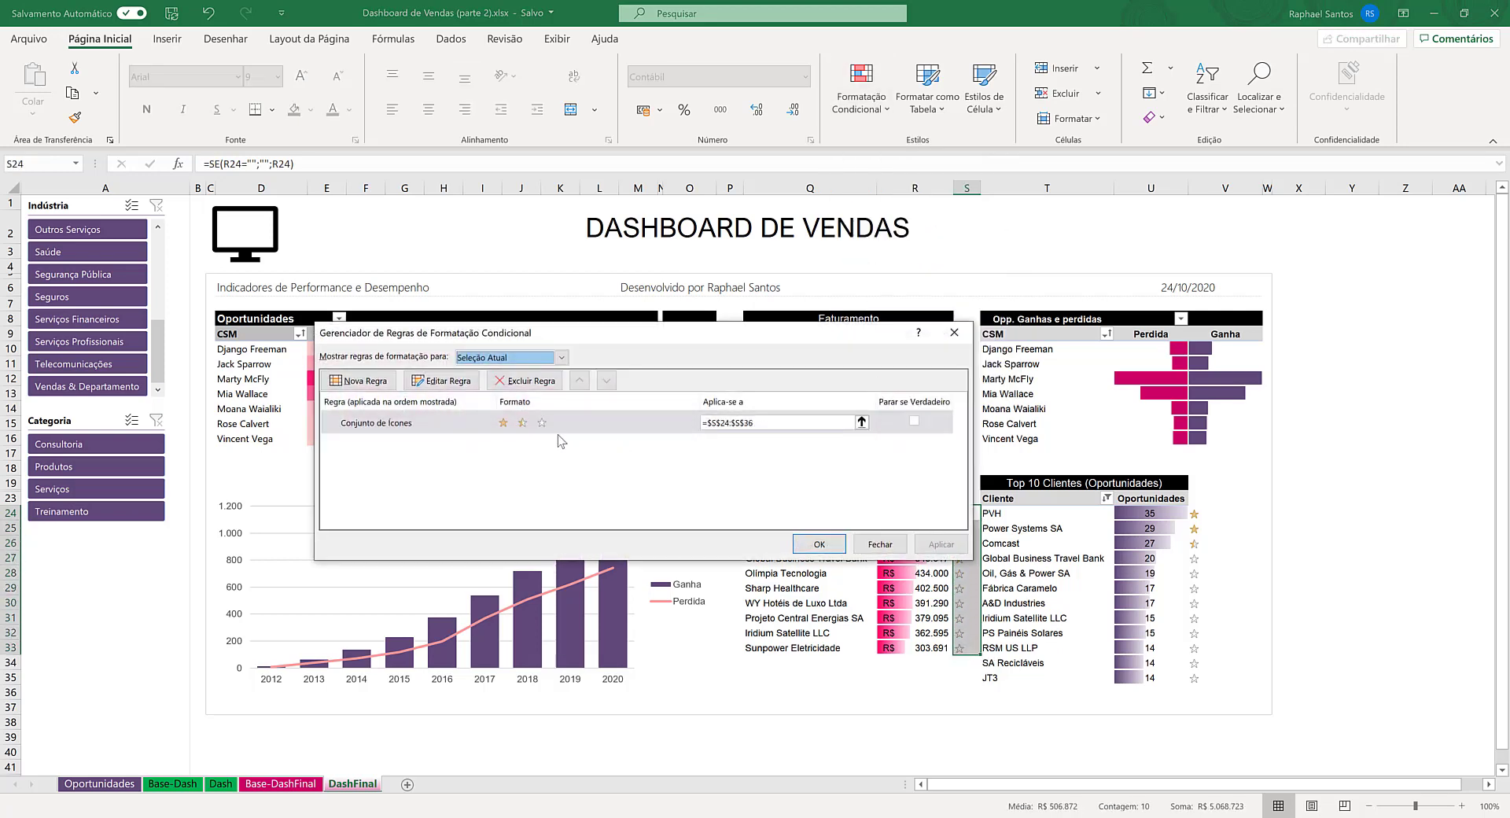
{"action": "left_click", "coordinate": [456, 383]}
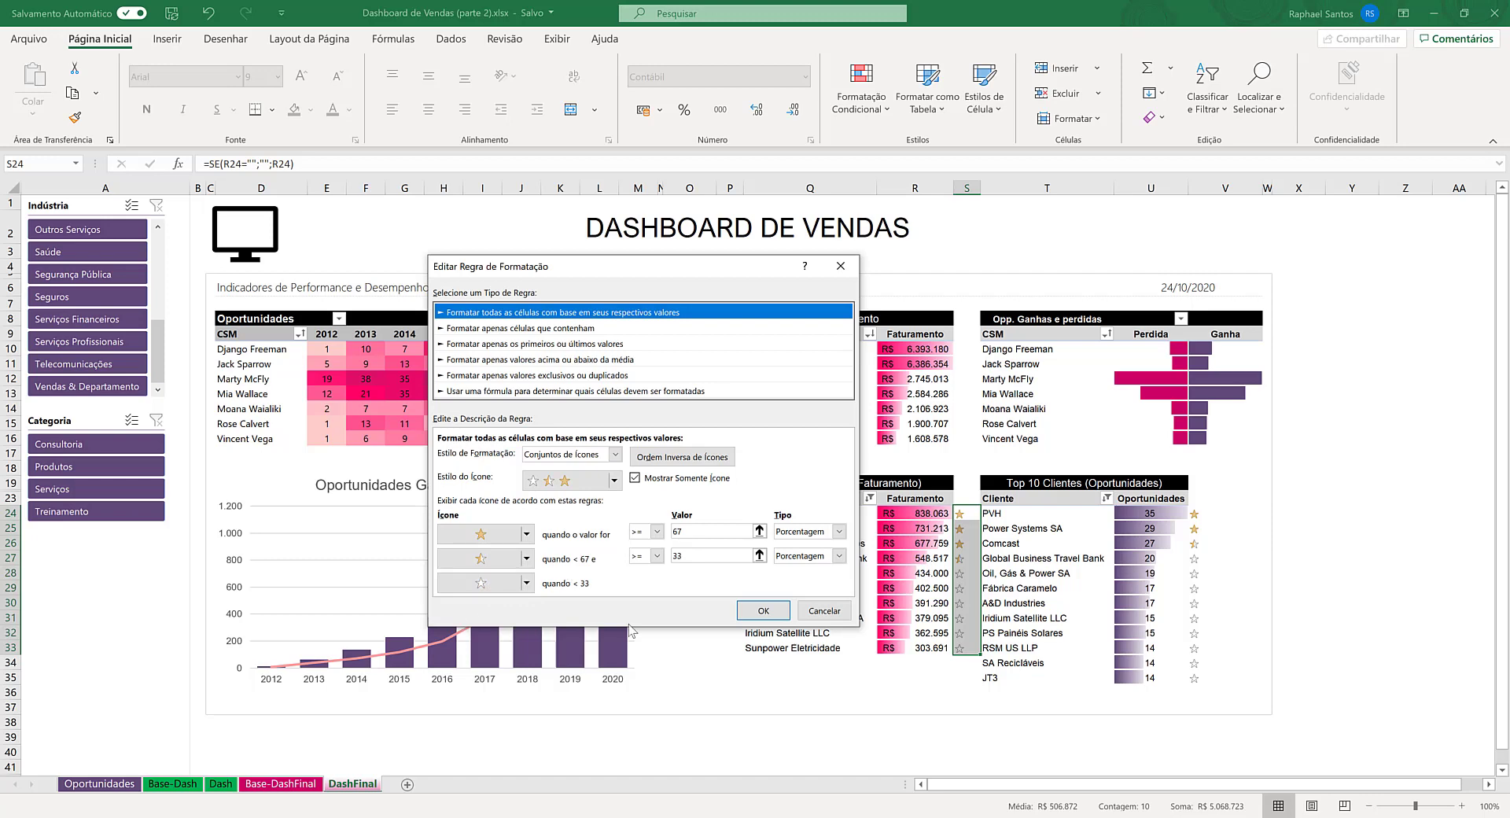
{"action": "left_click", "coordinate": [757, 611]}
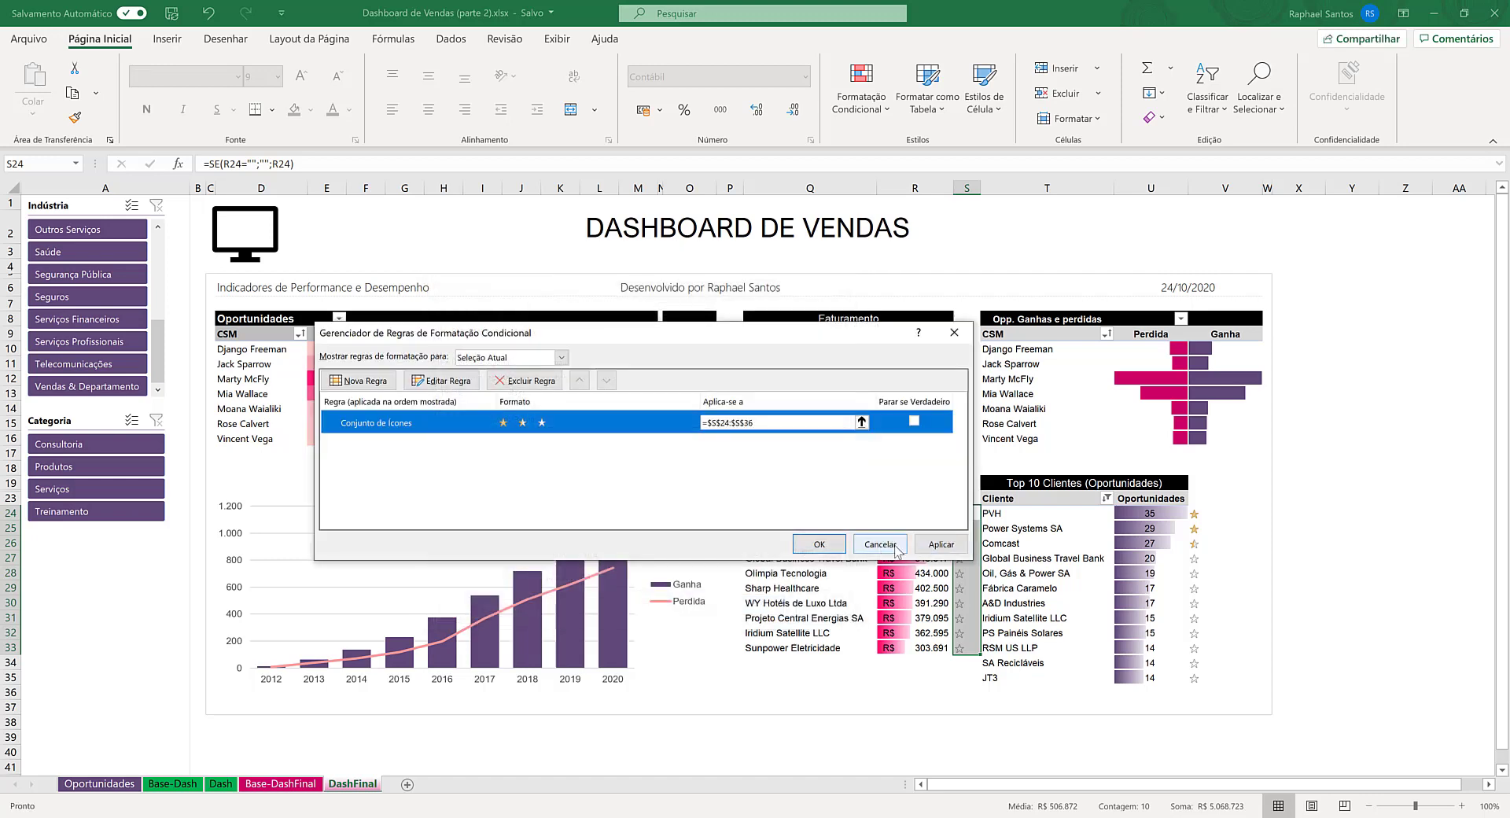
{"action": "left_click", "coordinate": [880, 544]}
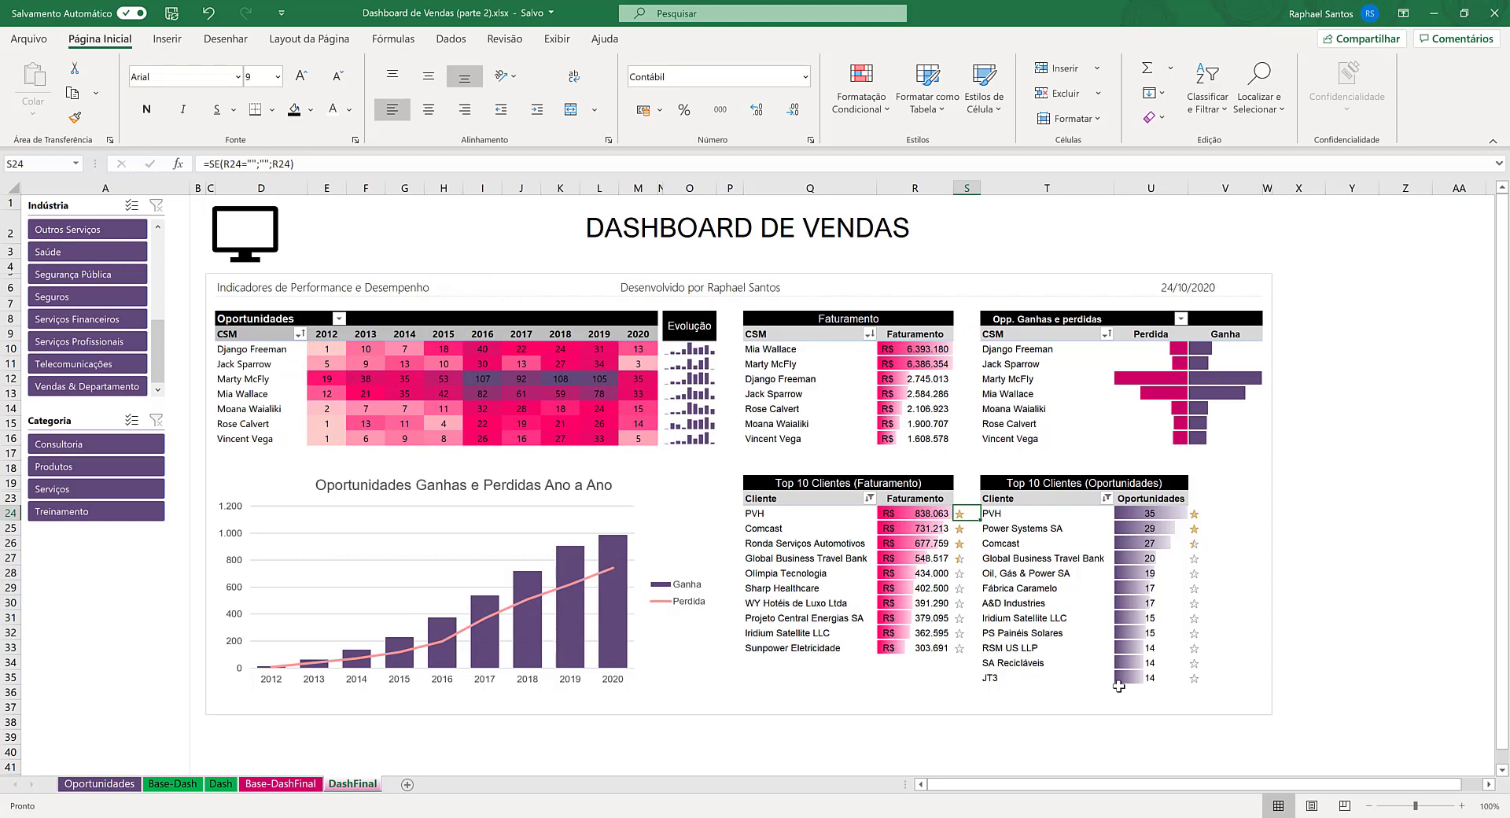
- Check the SE formula behind the star beside the first client of the Top 10 Clientes (Oportunidades) table
{"action": "key", "text": "Left"}
{"action": "key", "text": "Left"}
{"action": "key", "text": "Left"}
{"action": "key", "text": "Right"}
{"action": "key", "text": "Right"}
{"action": "key", "text": "Right"}
{"action": "key", "text": "Right"}
{"action": "key", "text": "Right"}
{"action": "key", "text": "Right"}
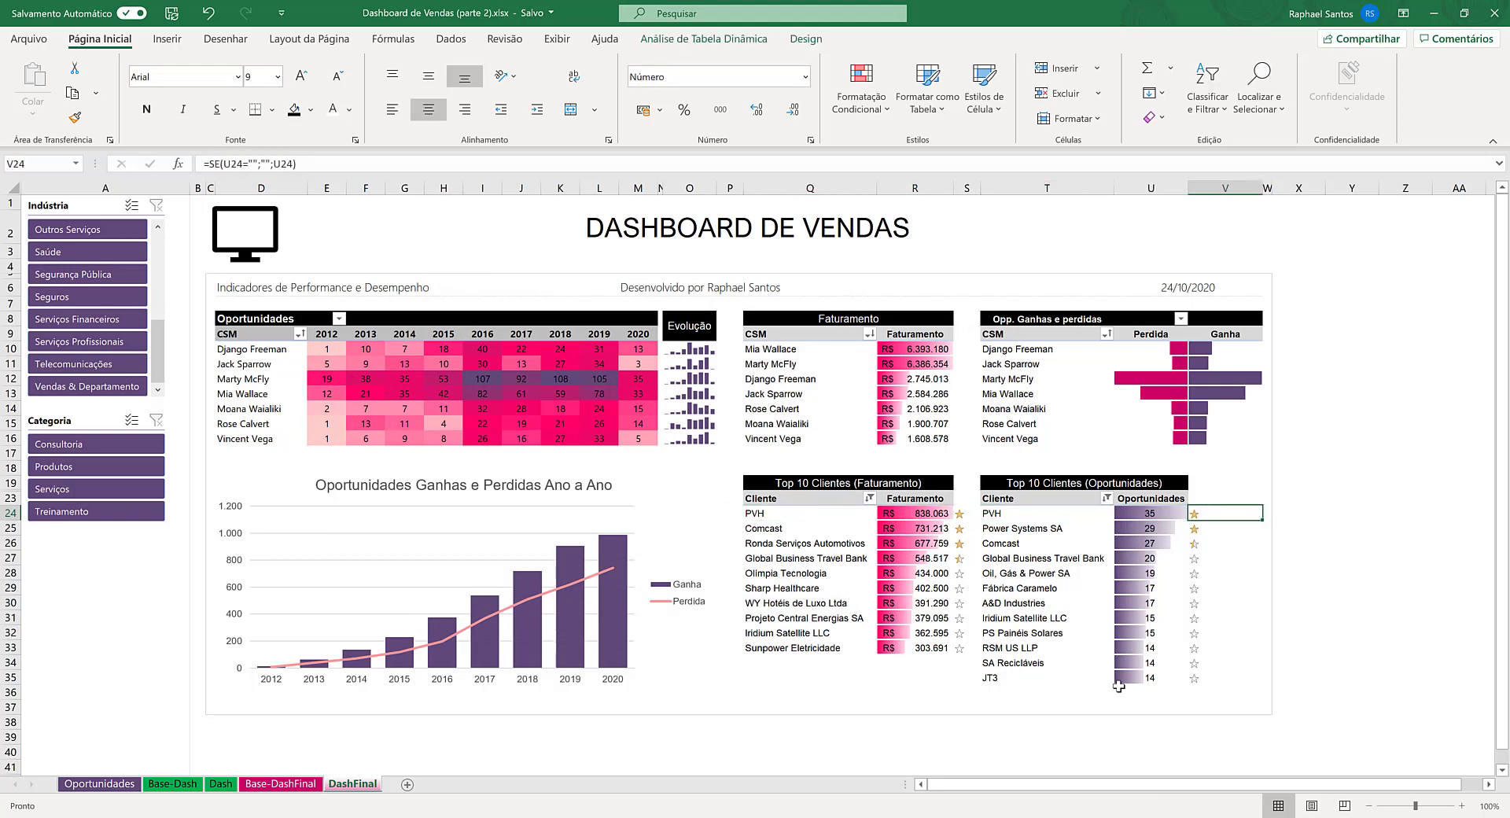
{"action": "key", "text": "Left"}
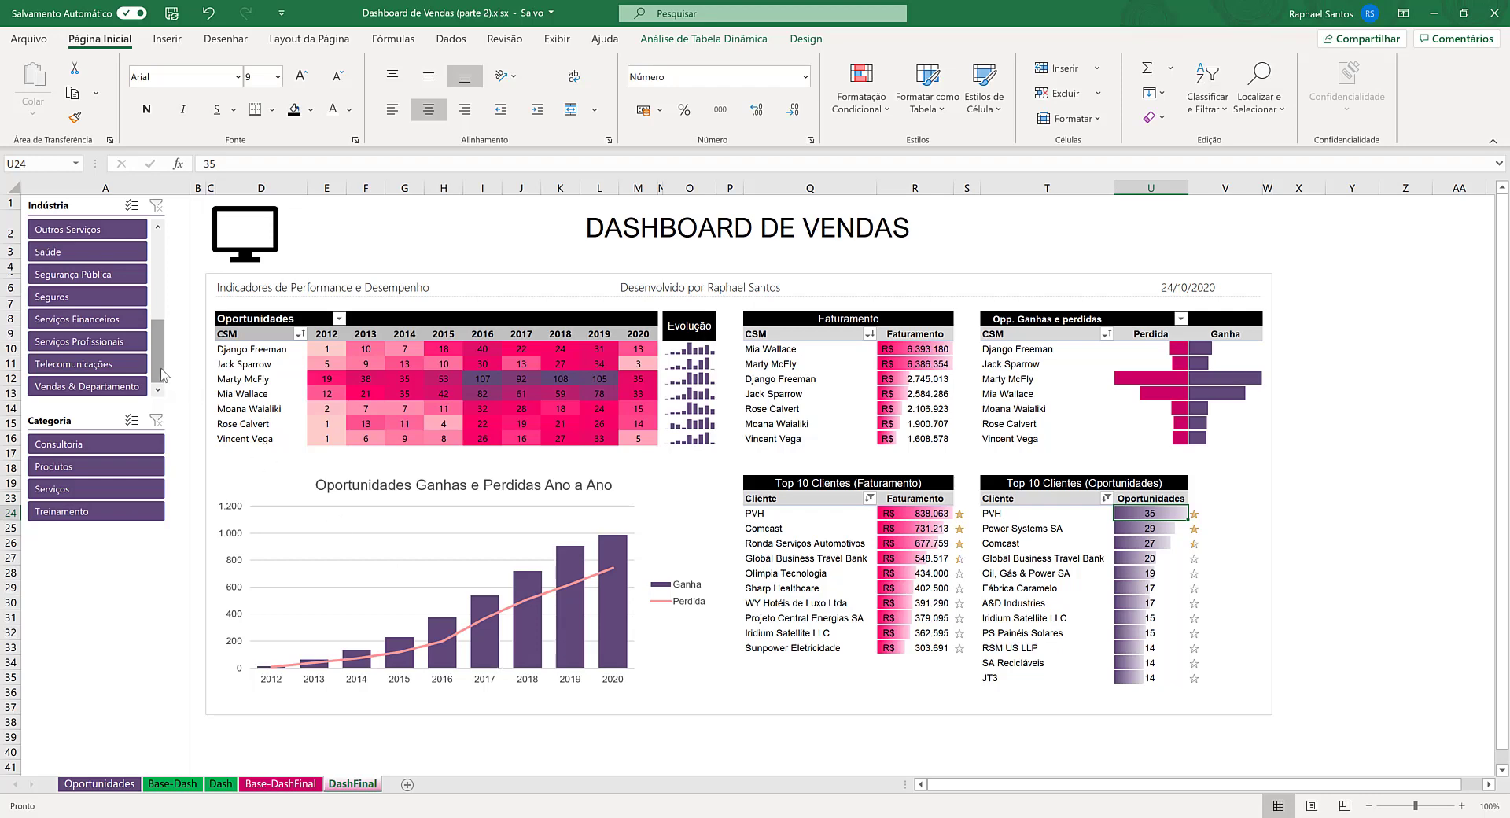
- Test the Indústria slicer with Bancos & Mercado, Logística and Manufatura one at a time, and clear its filter
{"action": "left_click_drag", "start_coordinate": [160, 368], "coordinate": [155, 282]}
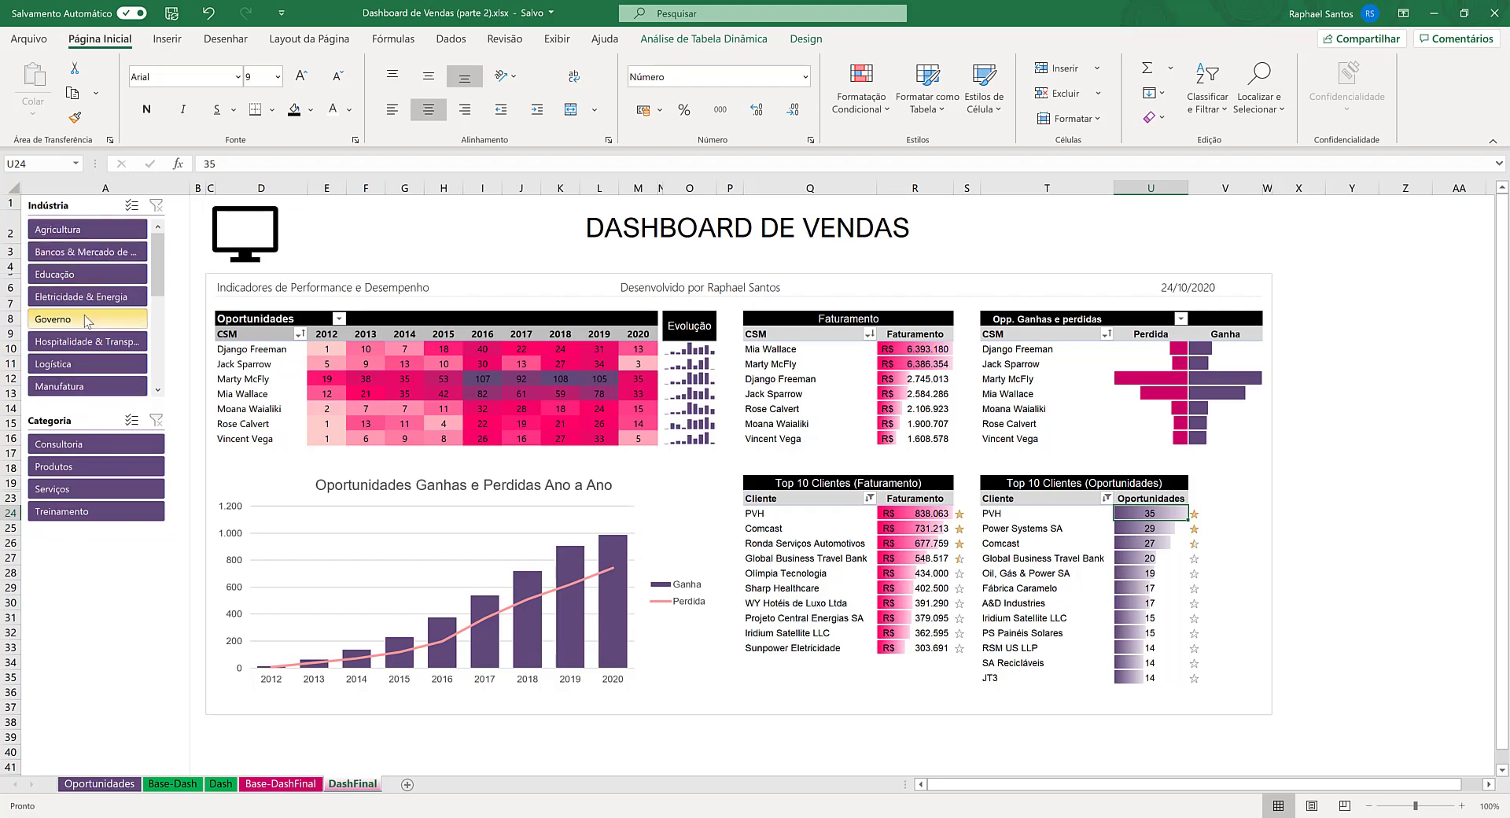
{"action": "left_click", "coordinate": [86, 252]}
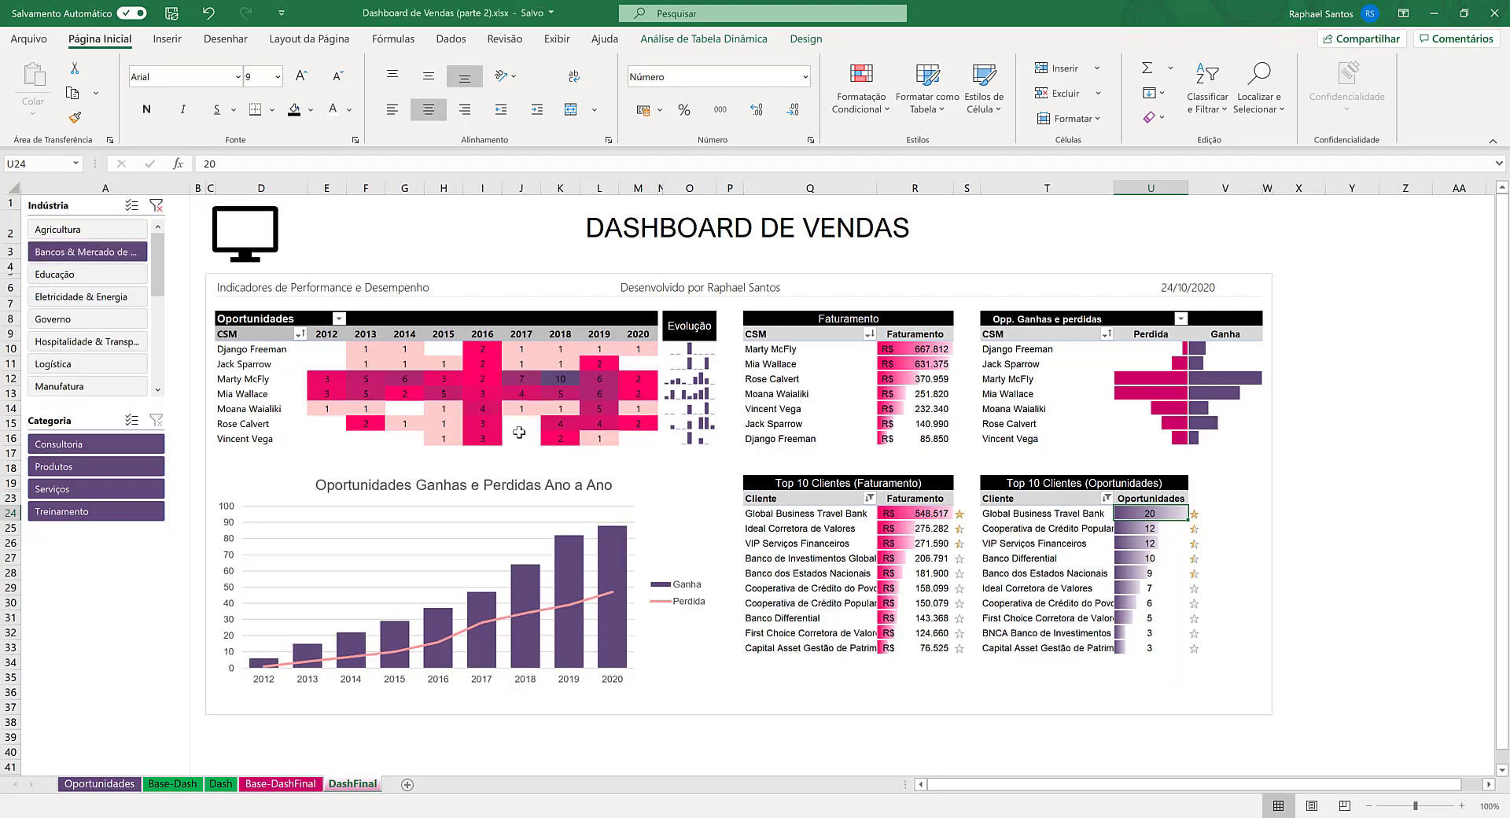
{"action": "left_click", "coordinate": [84, 368]}
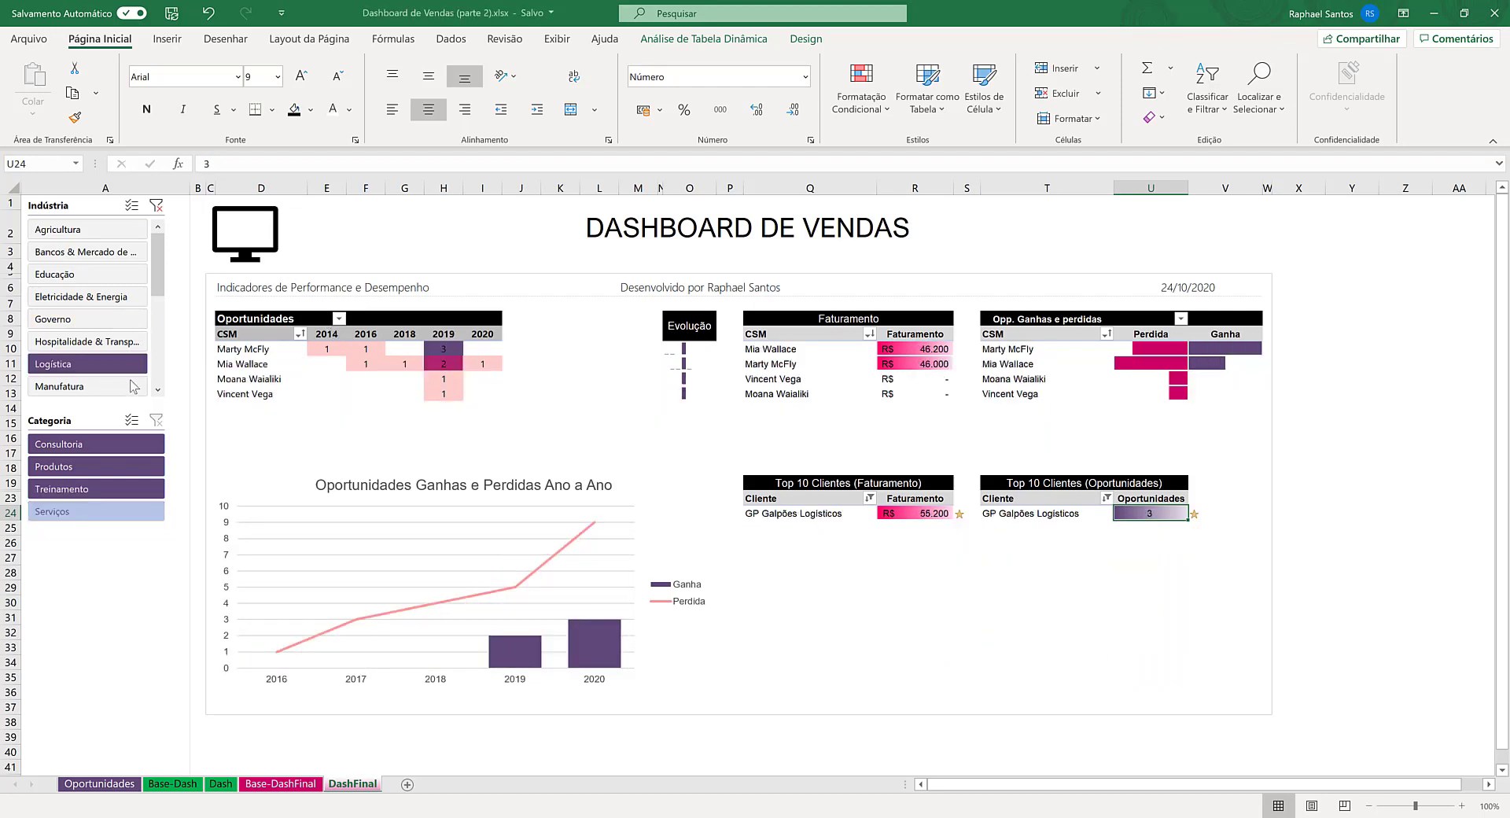
{"action": "left_click", "coordinate": [158, 390]}
{"action": "left_click", "coordinate": [158, 390]}
{"action": "left_click", "coordinate": [158, 390]}
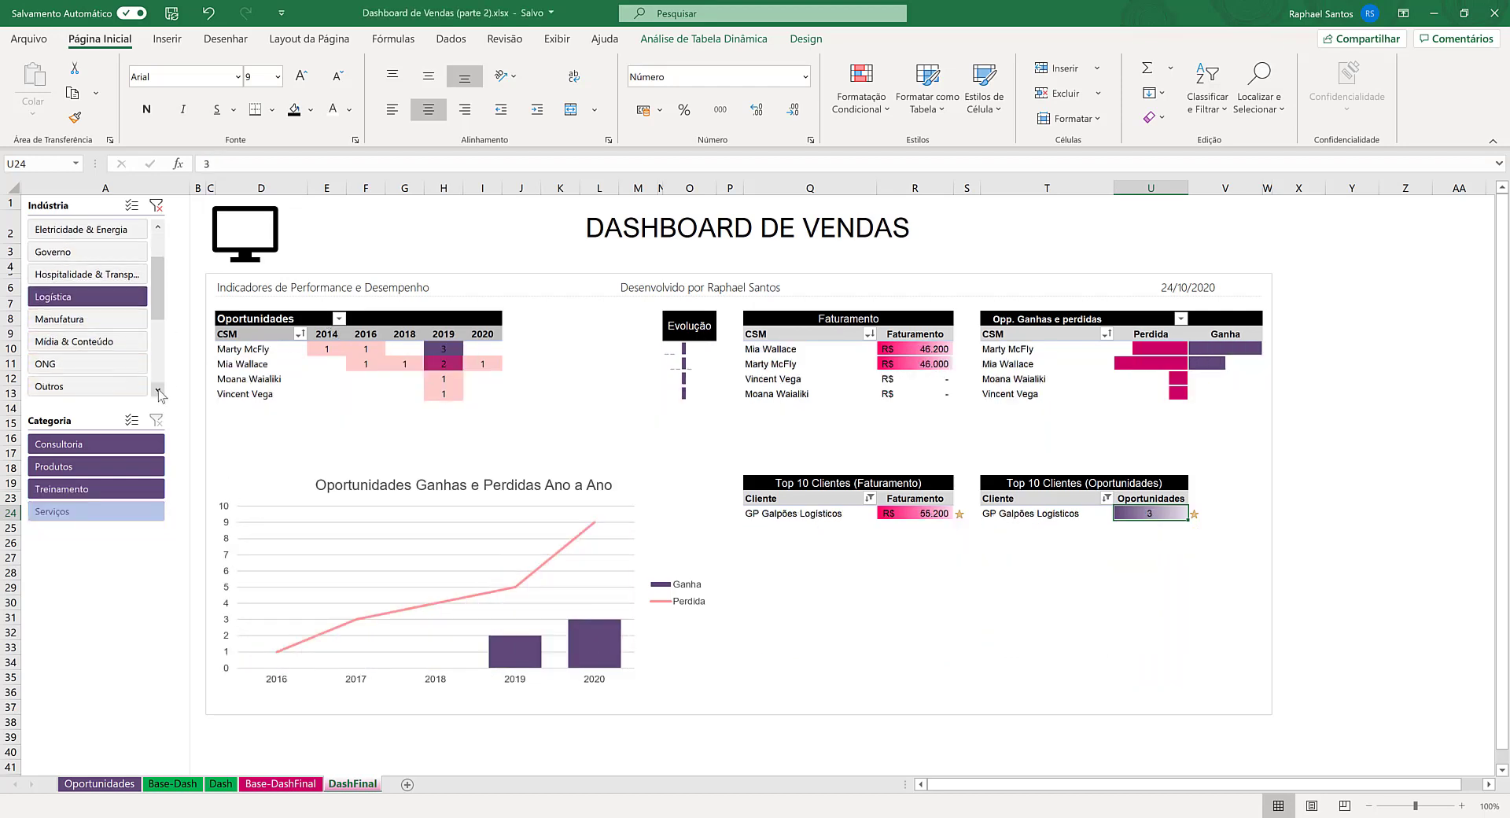
{"action": "left_click", "coordinate": [114, 318]}
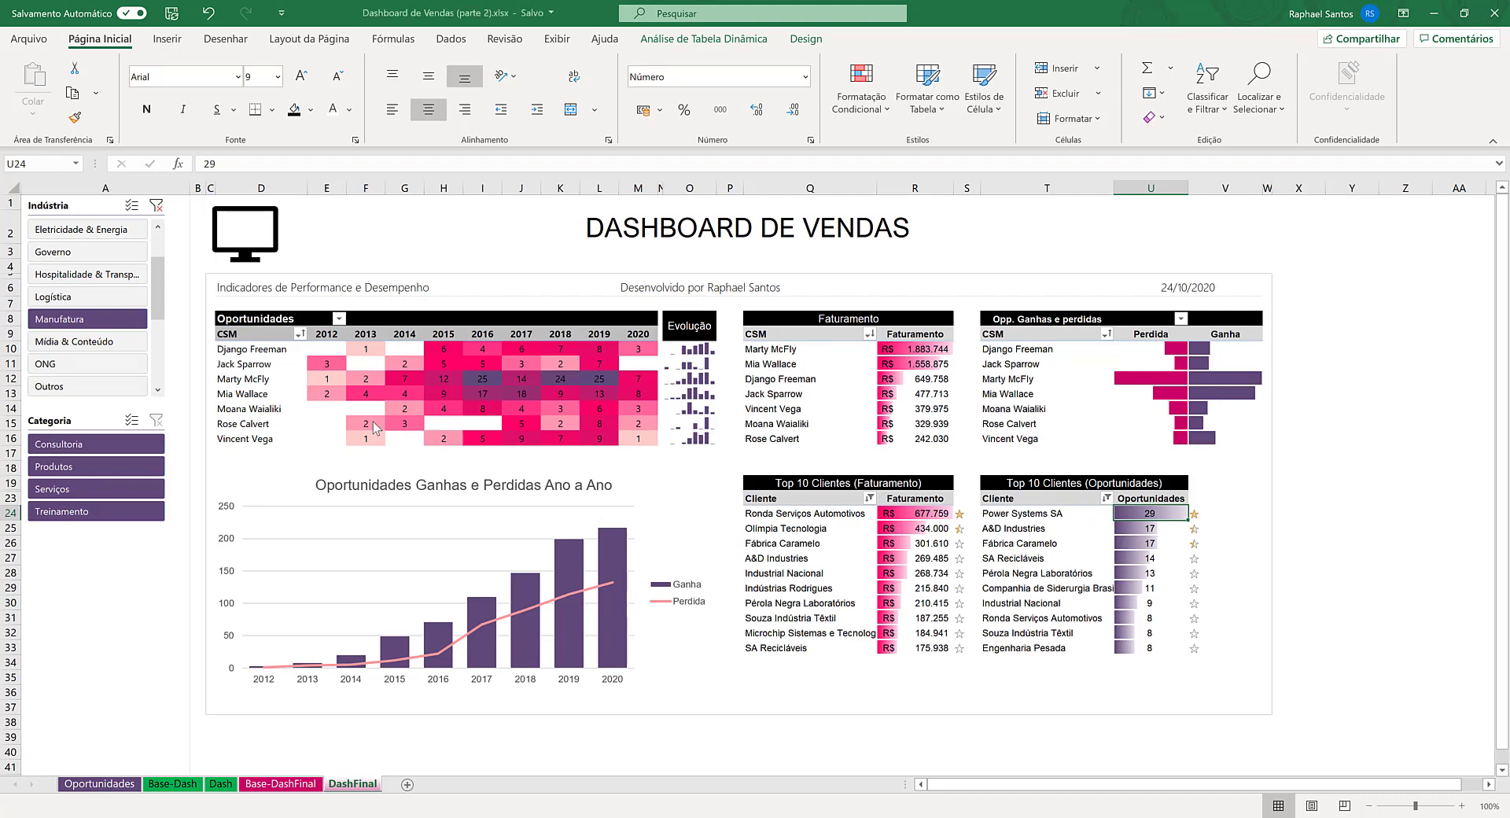
{"action": "mouse_move", "coordinate": [374, 428]}
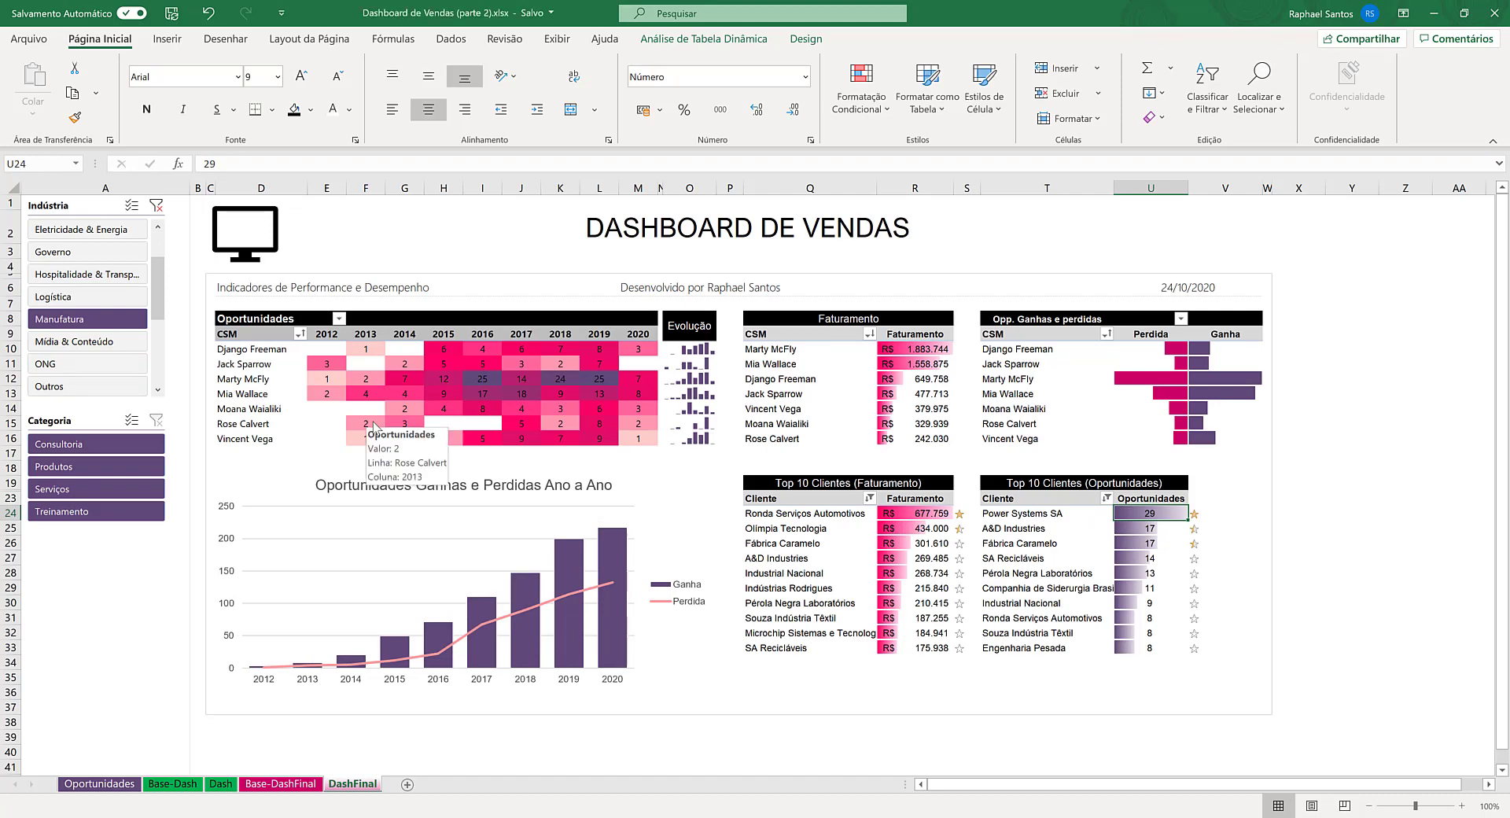
{"action": "left_click", "coordinate": [157, 206]}
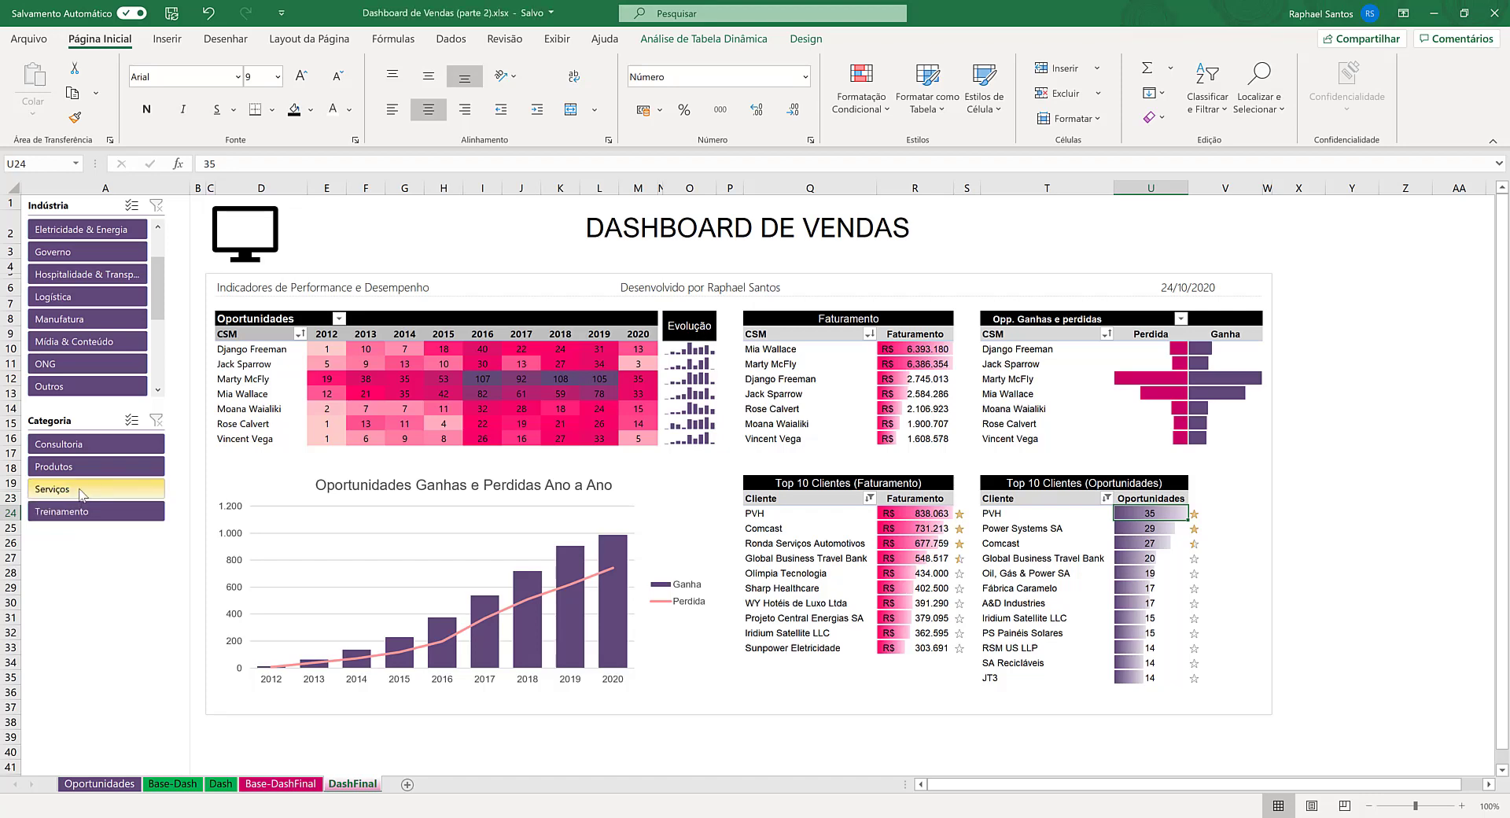
- Test the Categoria slicer with Consultoria and Serviços one at a time, and clear its filter
{"action": "left_click", "coordinate": [96, 445]}
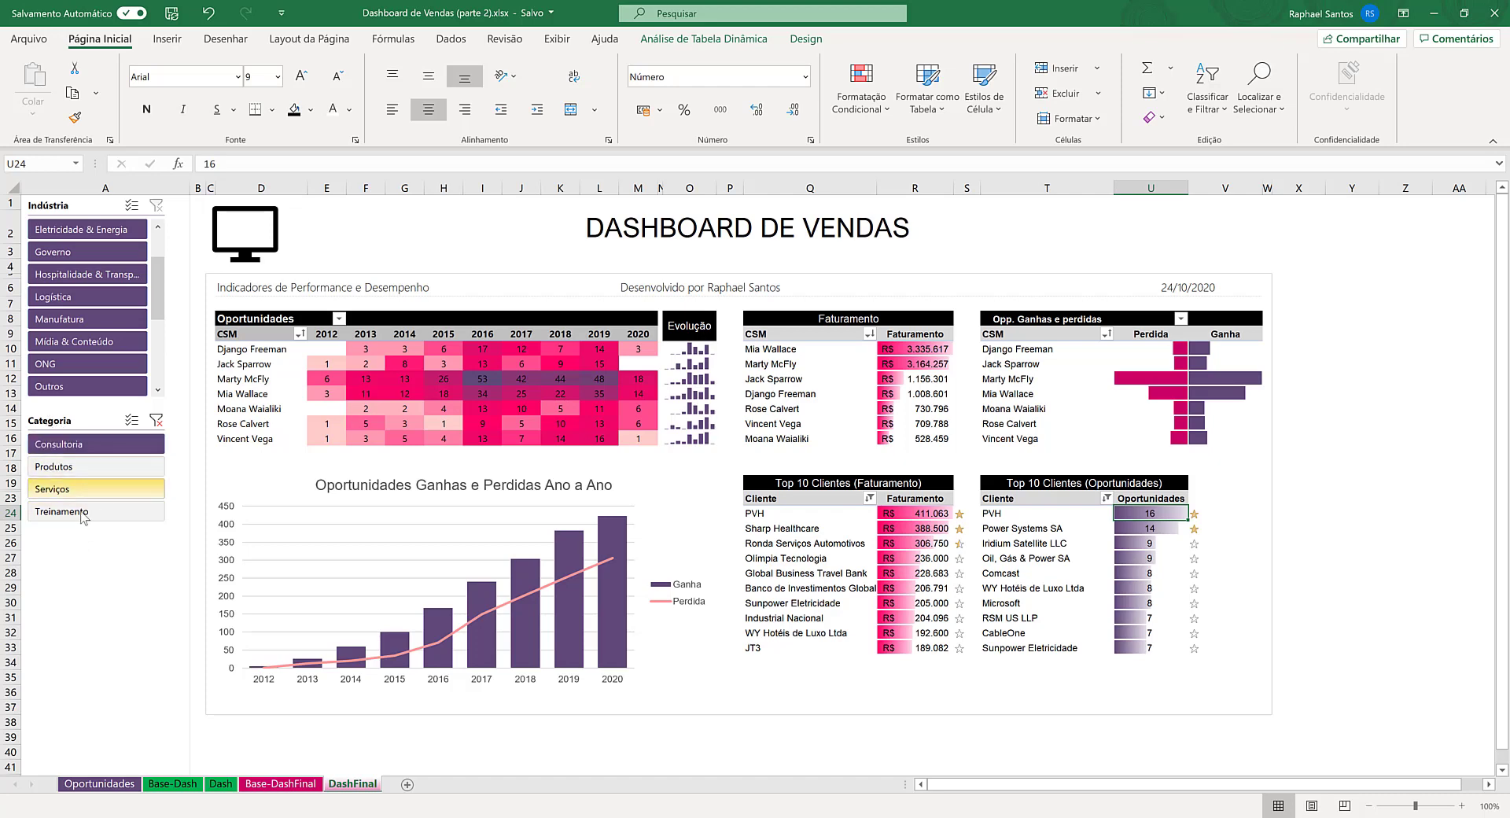
{"action": "left_click", "coordinate": [91, 485]}
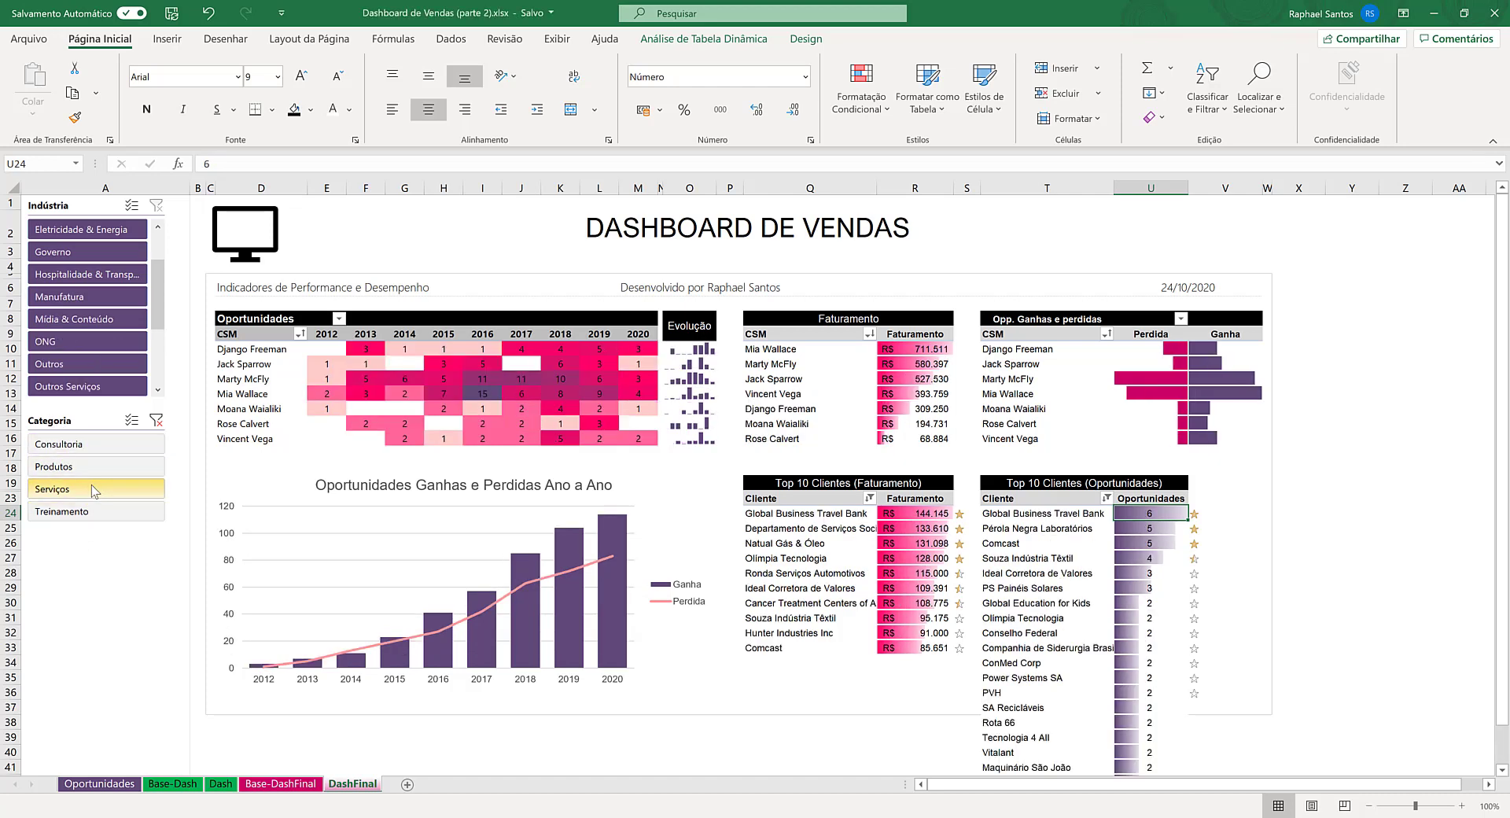
{"action": "left_click", "coordinate": [156, 420]}
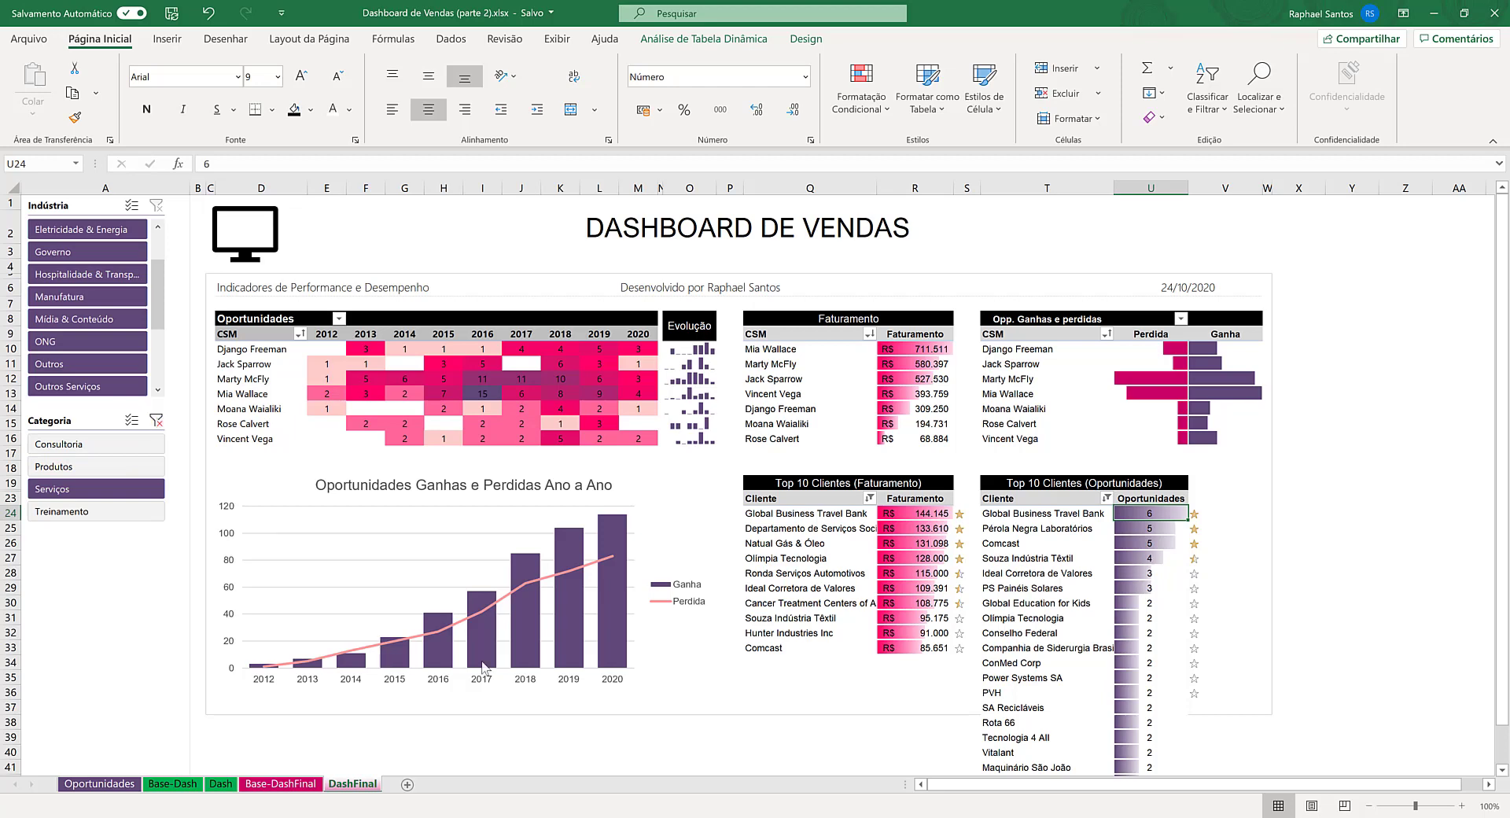
{"action": "mouse_move", "coordinate": [483, 667]}
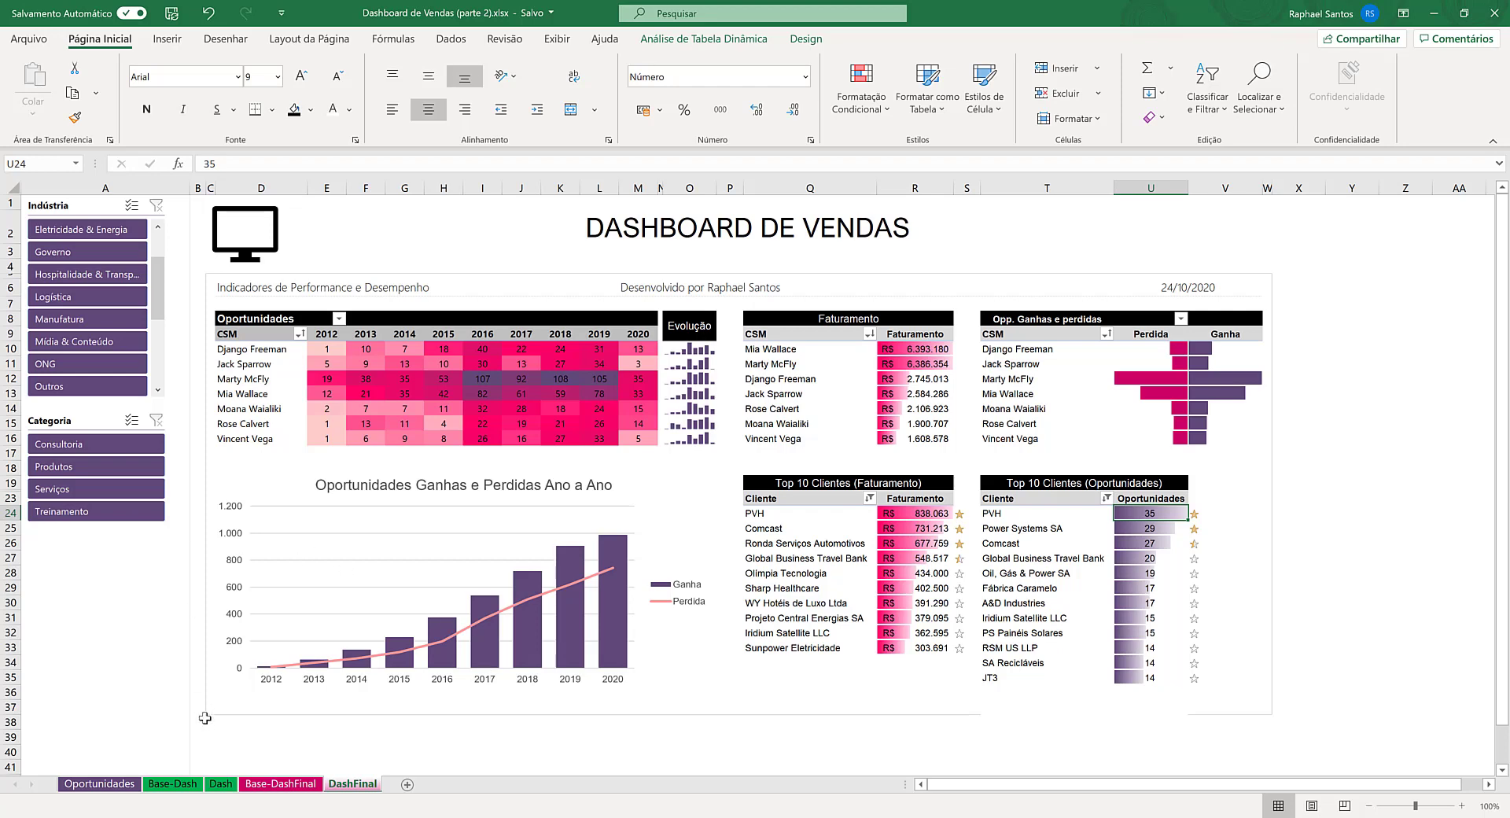
- Review the Dash sheet's version of the dashboard and return to the DashFinal sheet
{"action": "left_click", "coordinate": [226, 785]}
{"action": "left_click", "coordinate": [222, 784]}
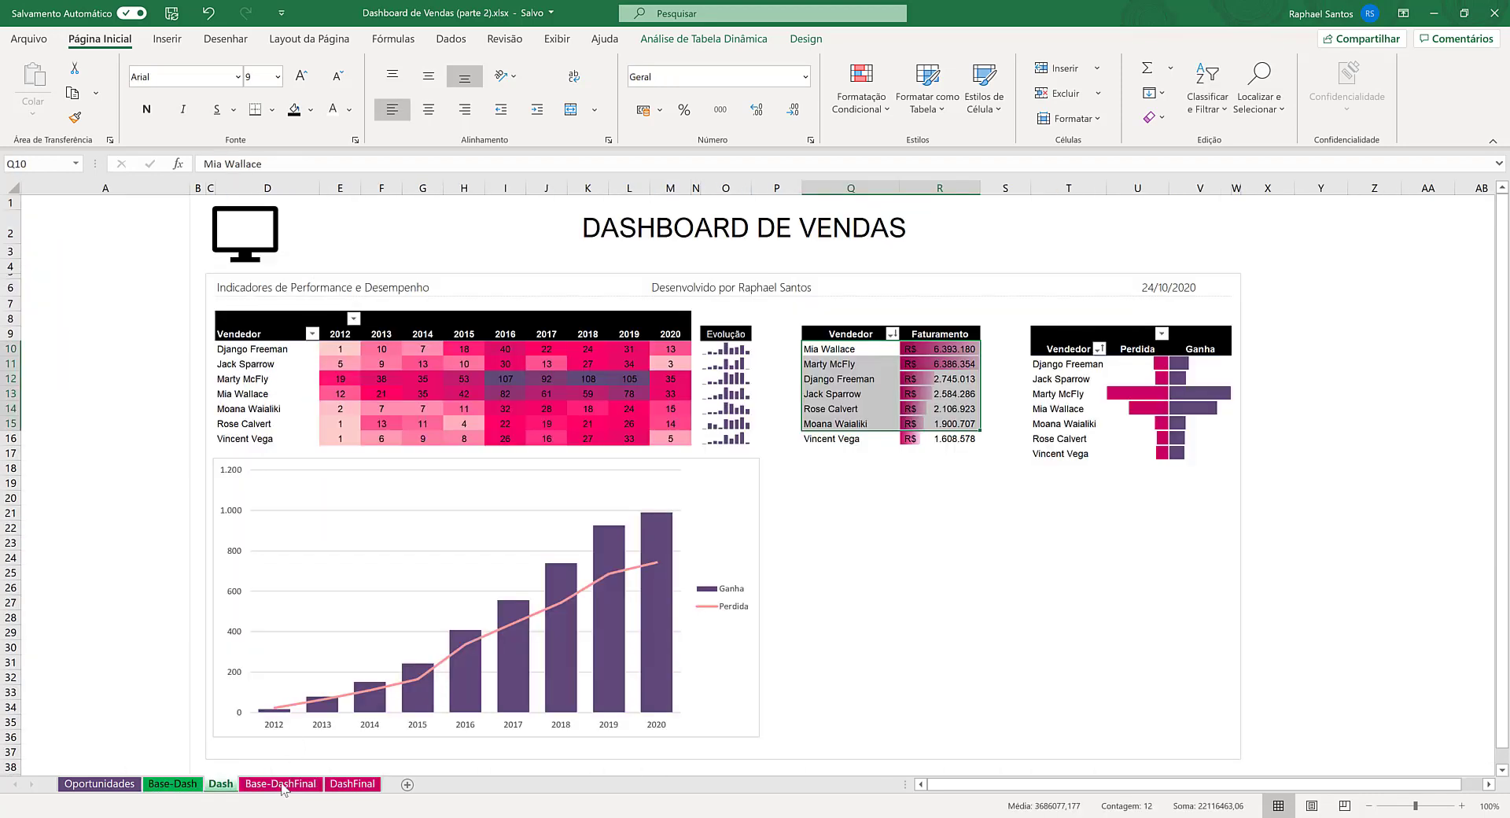
{"action": "left_click", "coordinate": [352, 783]}
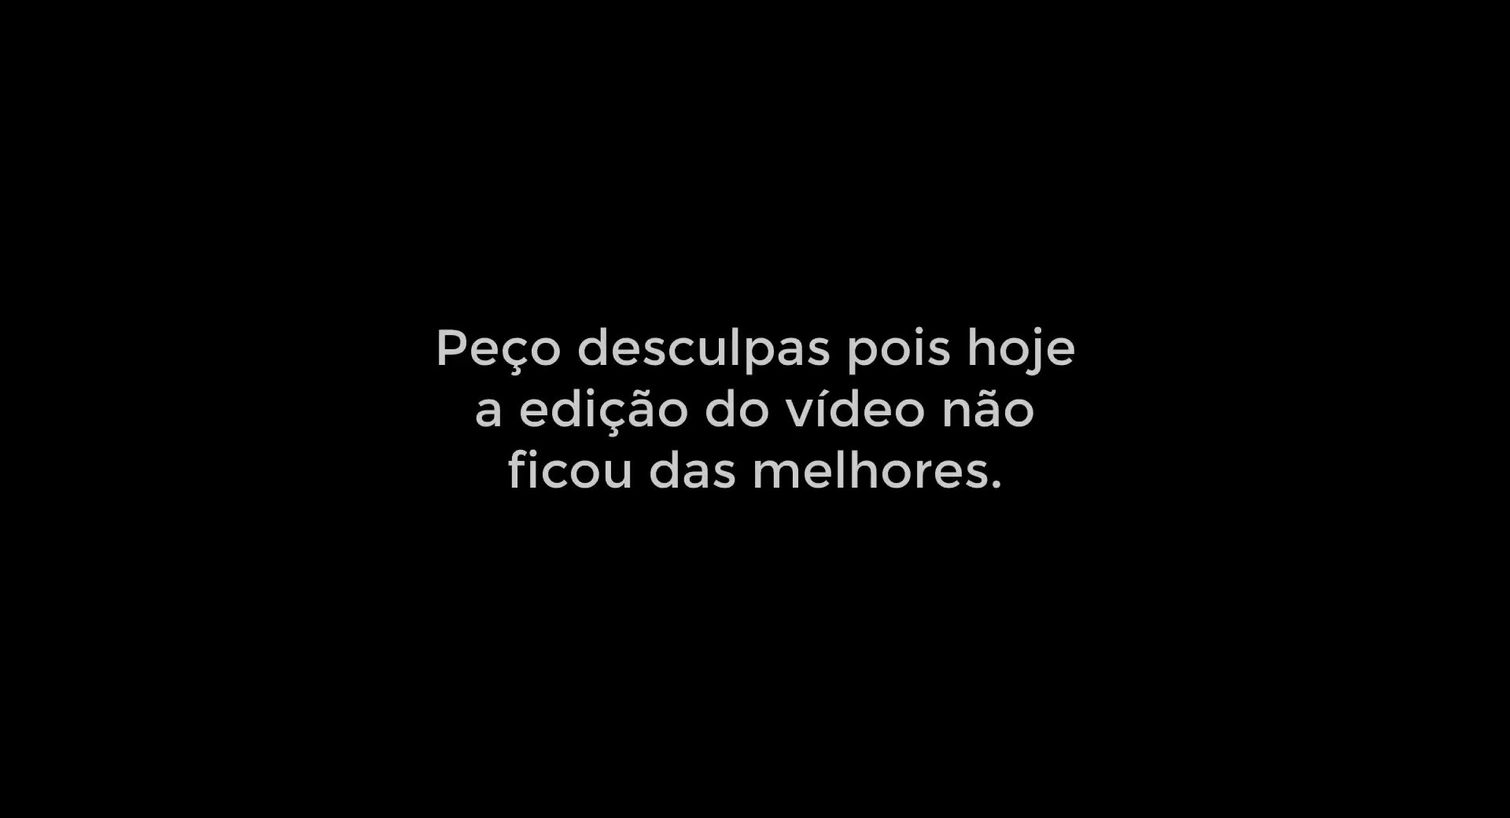